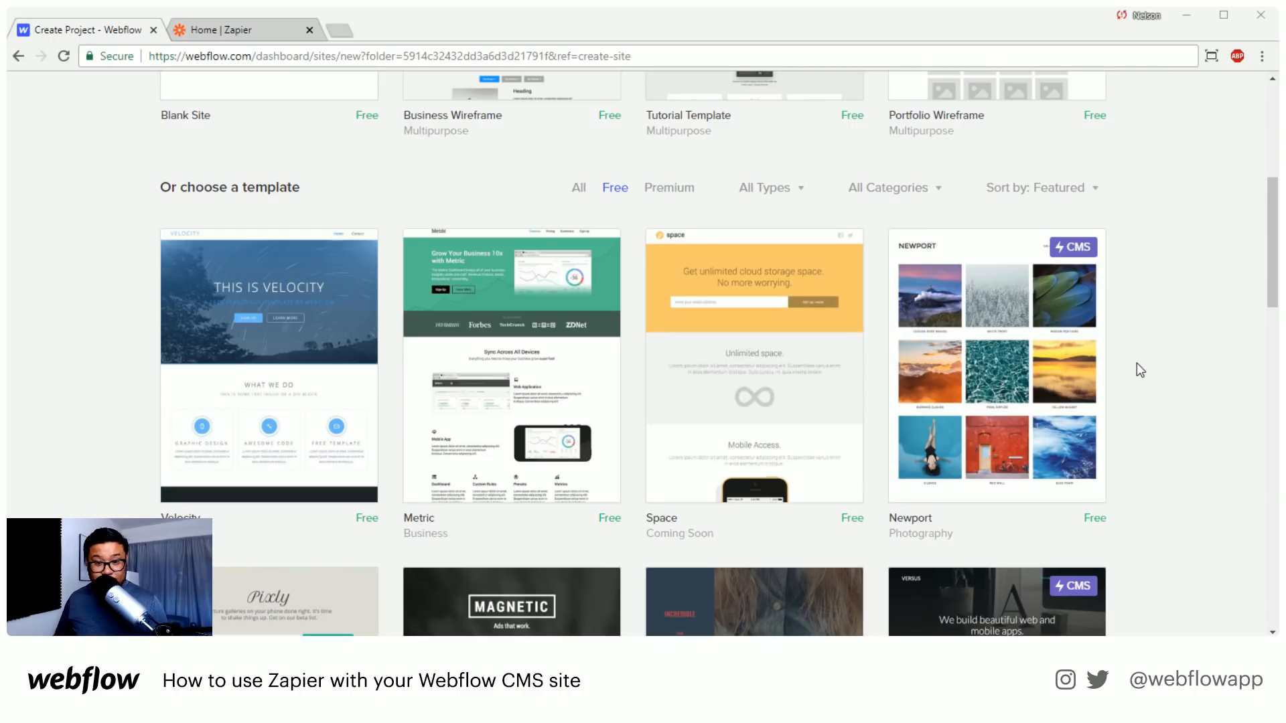
Create a new project from the free Newport template and name it workshop-zapier
{"action": "mouse_move", "coordinate": [1031, 385]}
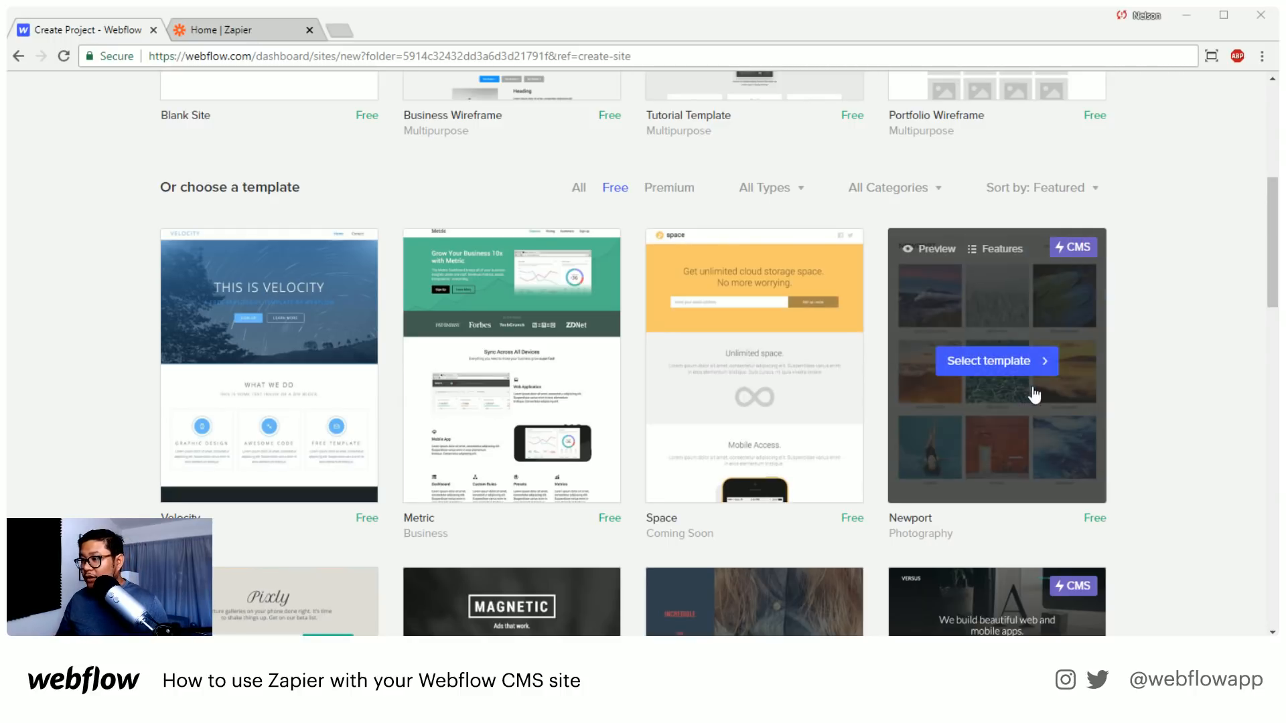
{"action": "left_click", "coordinate": [989, 362]}
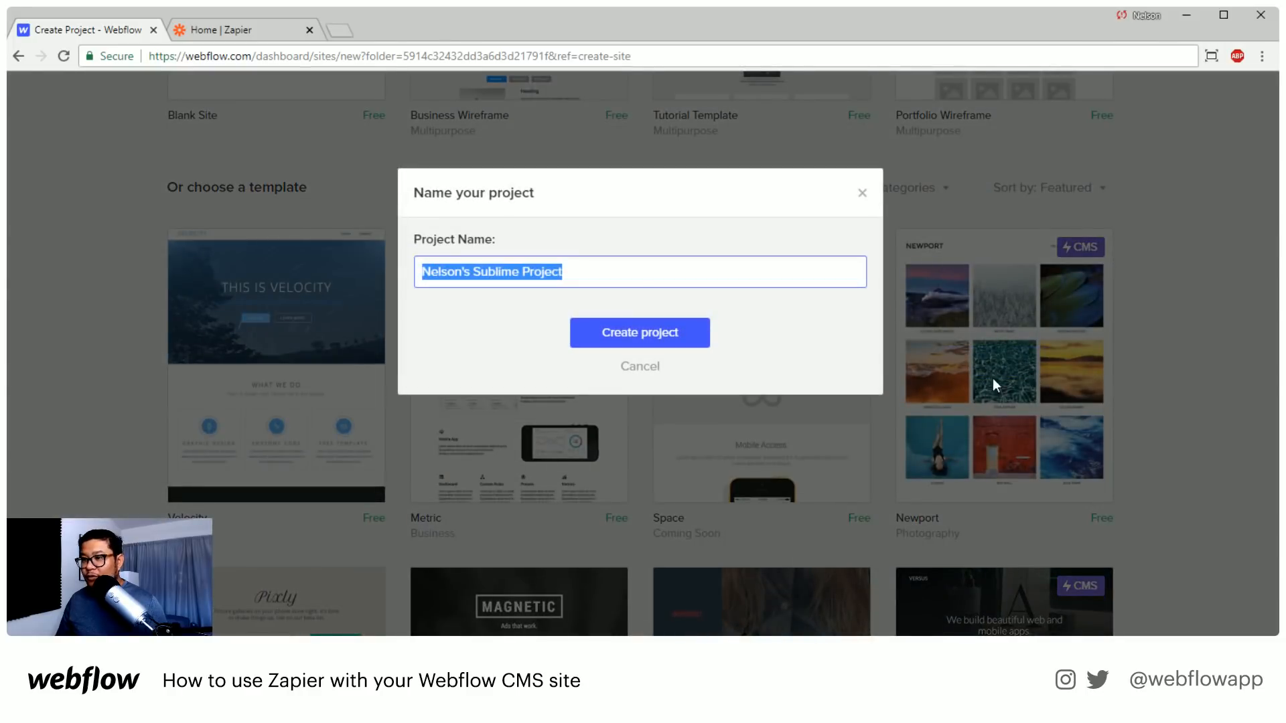
{"action": "type", "text": "work"}
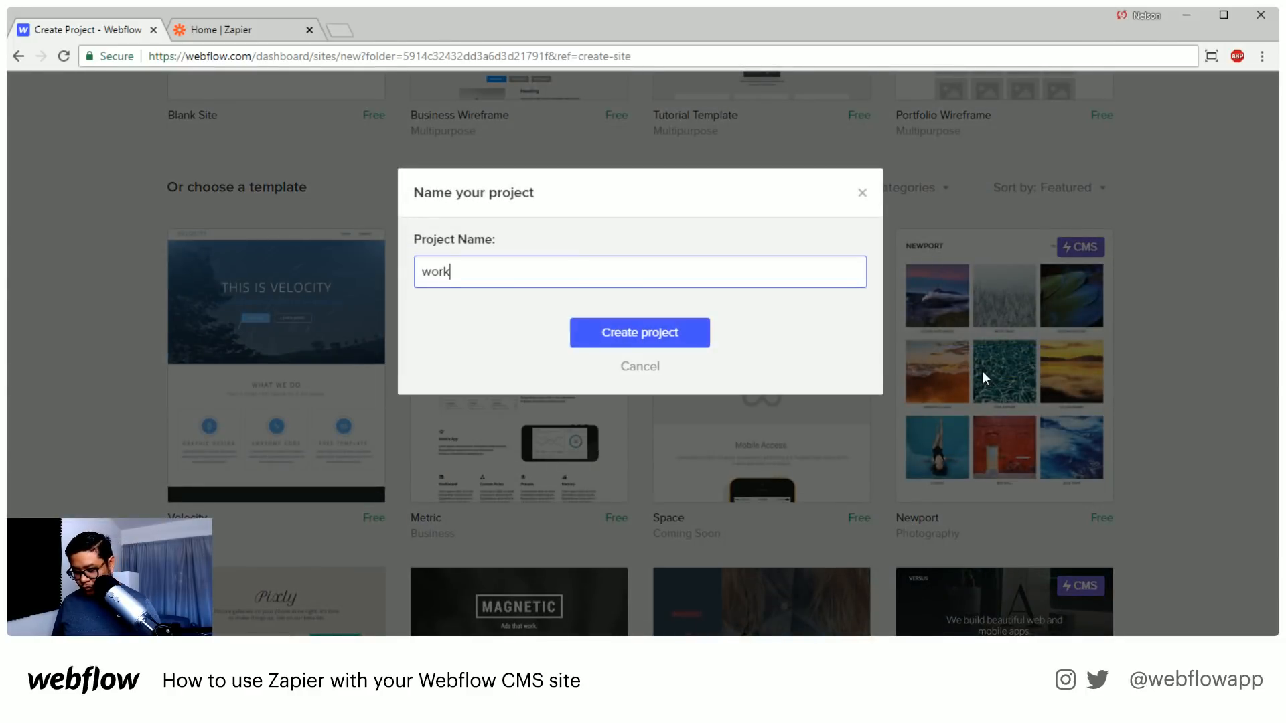
{"action": "type", "text": "shop-zapier"}
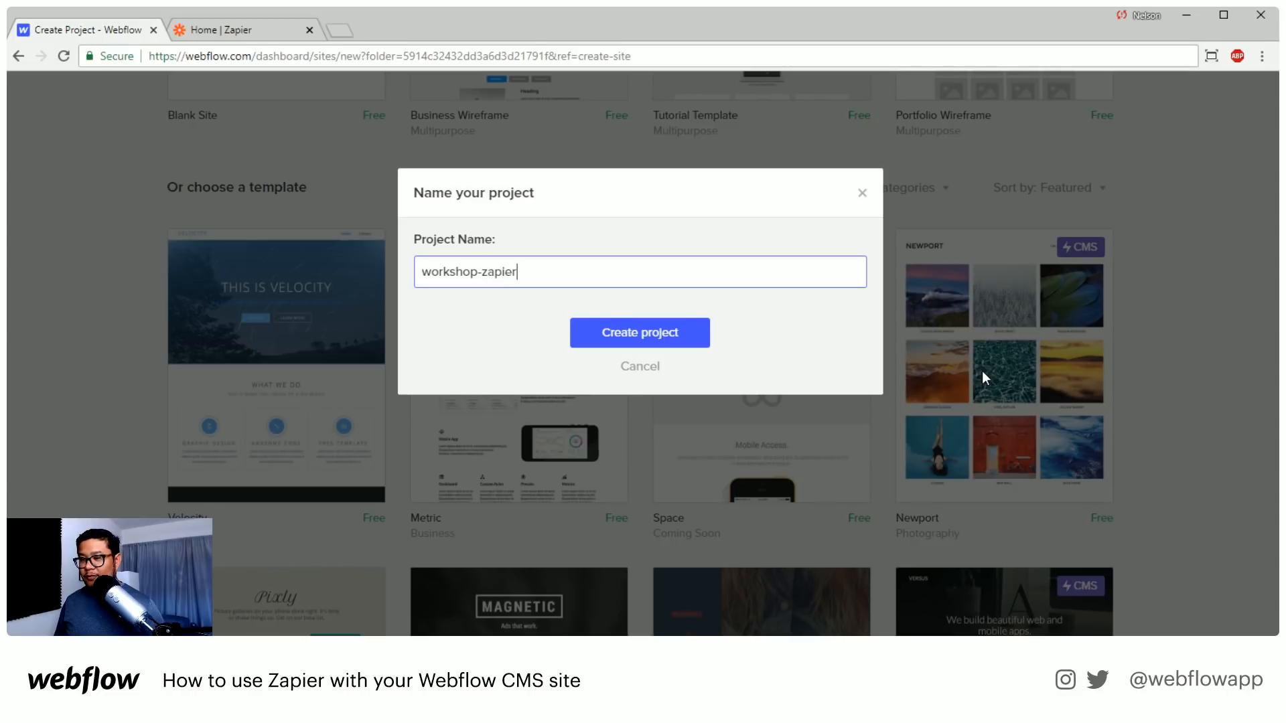
{"action": "key", "text": "Return"}
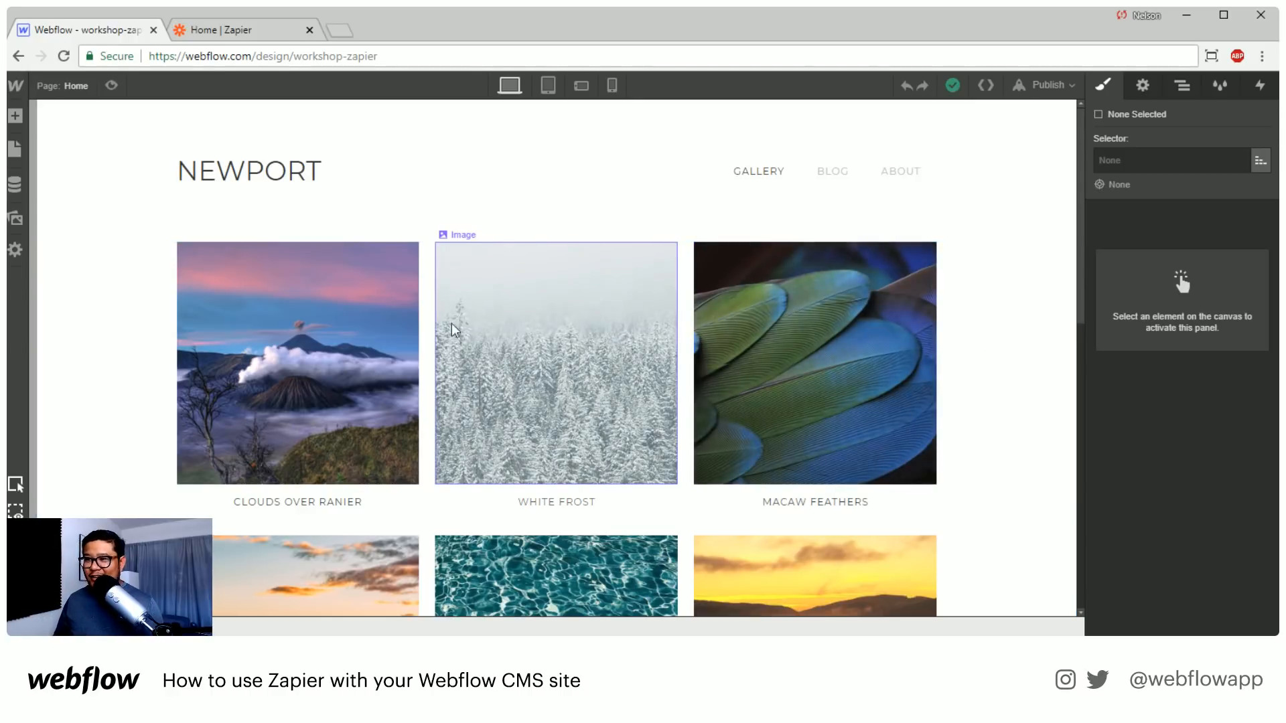
{"action": "left_click", "coordinate": [211, 334]}
{"action": "left_click", "coordinate": [142, 330]}
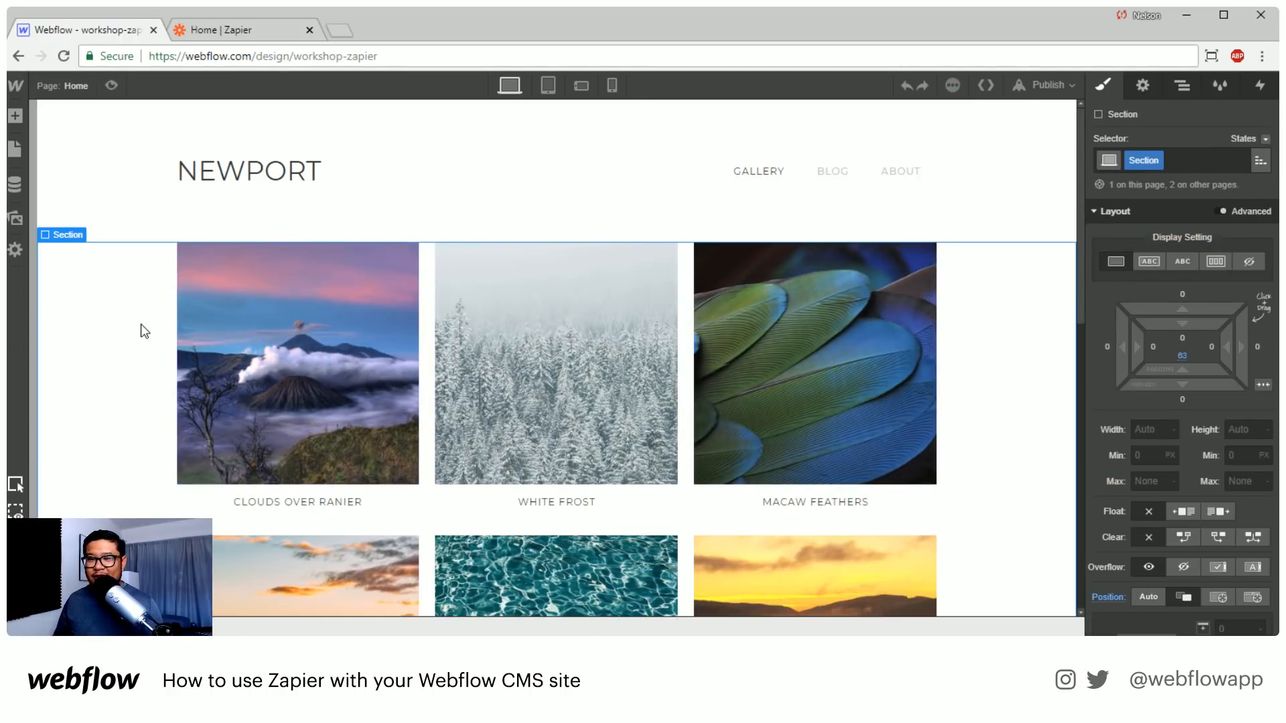
{"action": "left_click", "coordinate": [250, 29]}
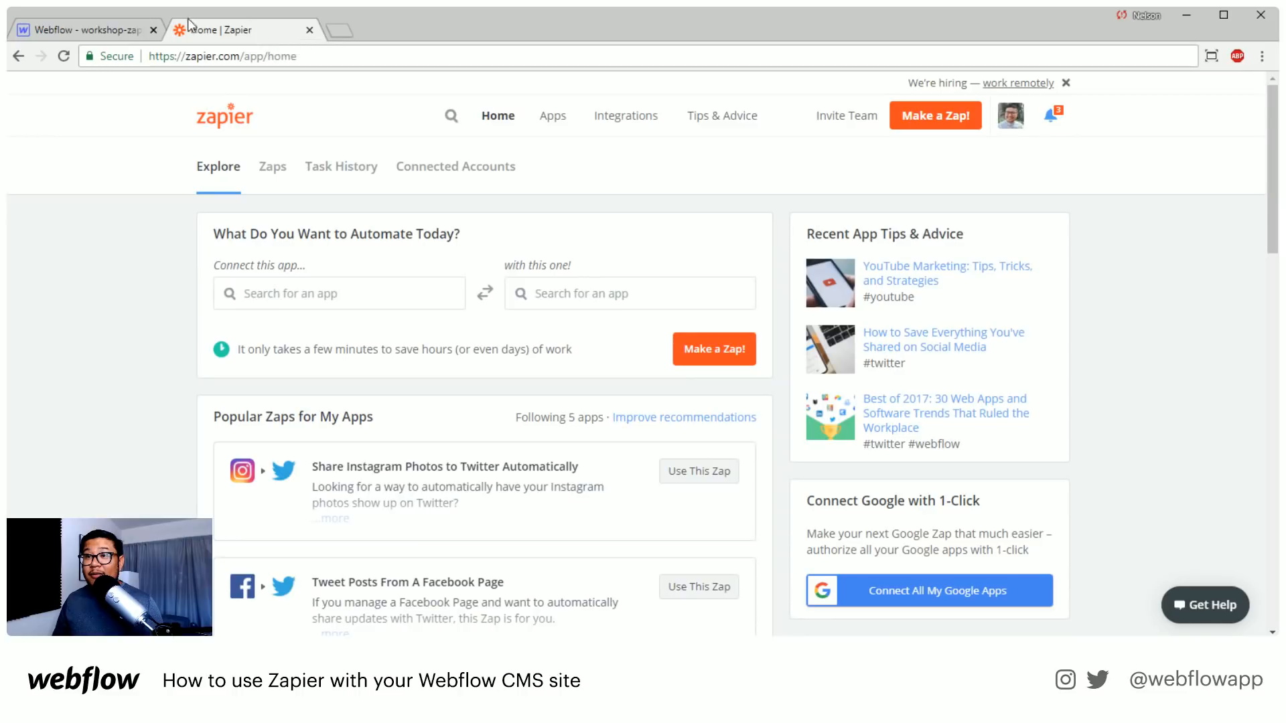
{"action": "left_click", "coordinate": [154, 29]}
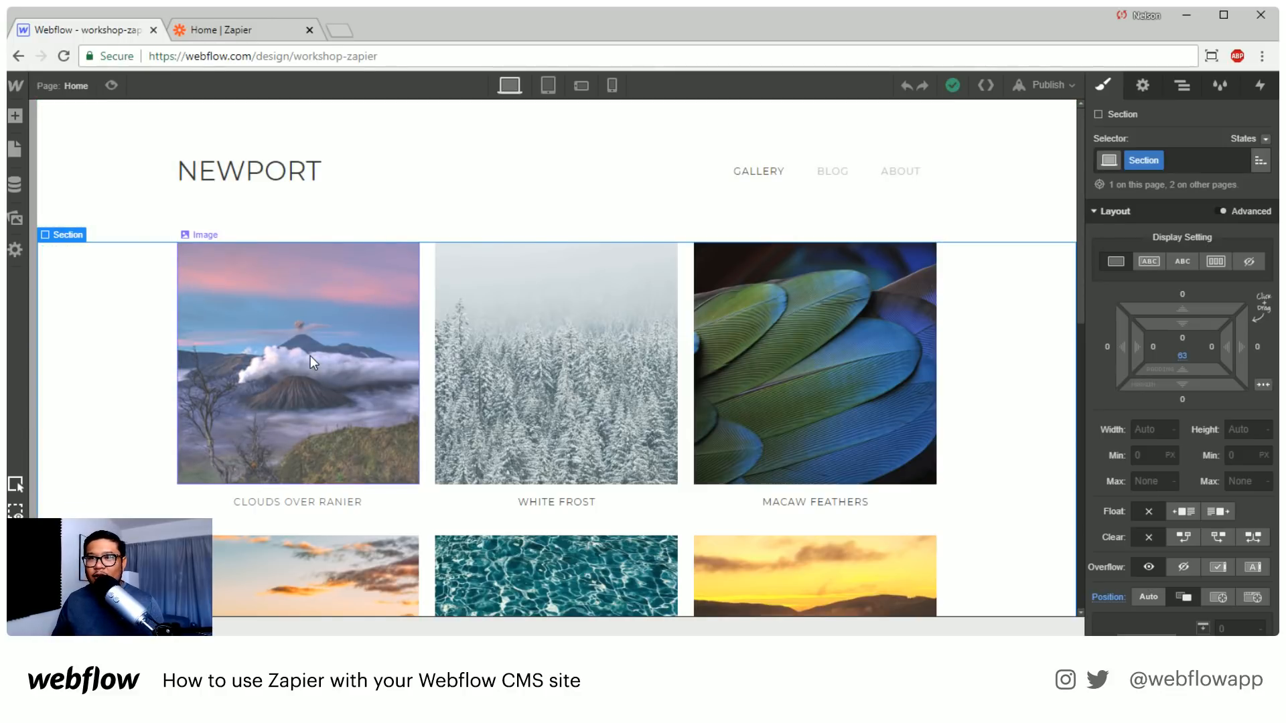
Open the site's About page for editing
{"action": "left_click", "coordinate": [86, 85]}
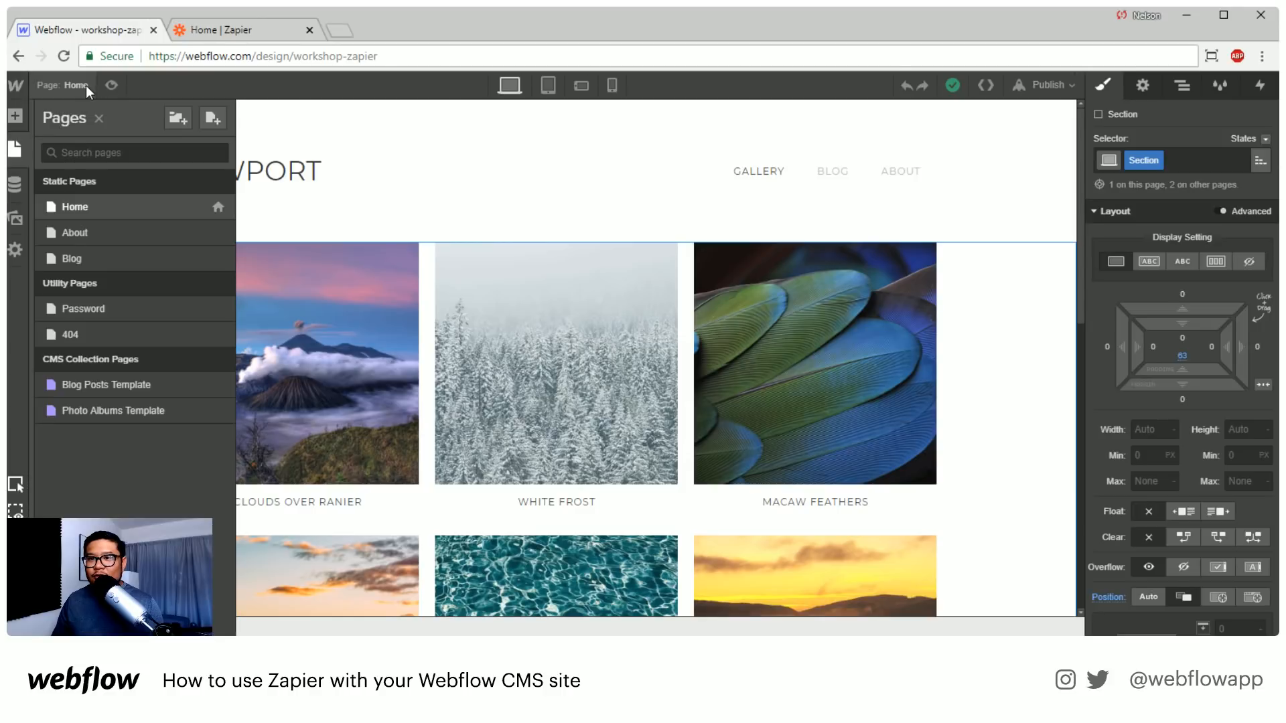
{"action": "left_click", "coordinate": [143, 234]}
{"action": "scroll", "coordinate": [540, 363], "scroll_direction": "down", "scroll_amount": 2}
{"action": "scroll", "coordinate": [541, 363], "scroll_direction": "up", "scroll_amount": 2}
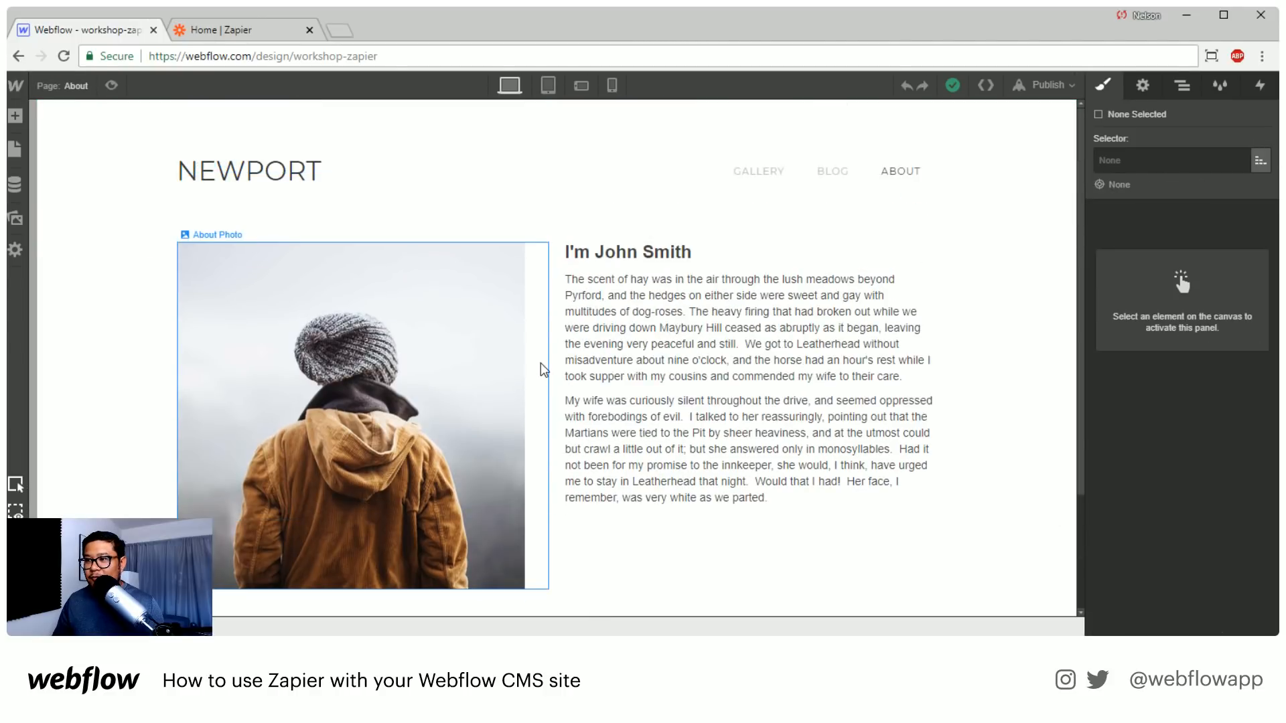
Add a Form Block to the About page's section, directly below the container with the photo and text
{"action": "left_click", "coordinate": [698, 377]}
{"action": "left_click", "coordinate": [715, 427]}
{"action": "scroll", "coordinate": [714, 425], "scroll_direction": "down", "scroll_amount": 2}
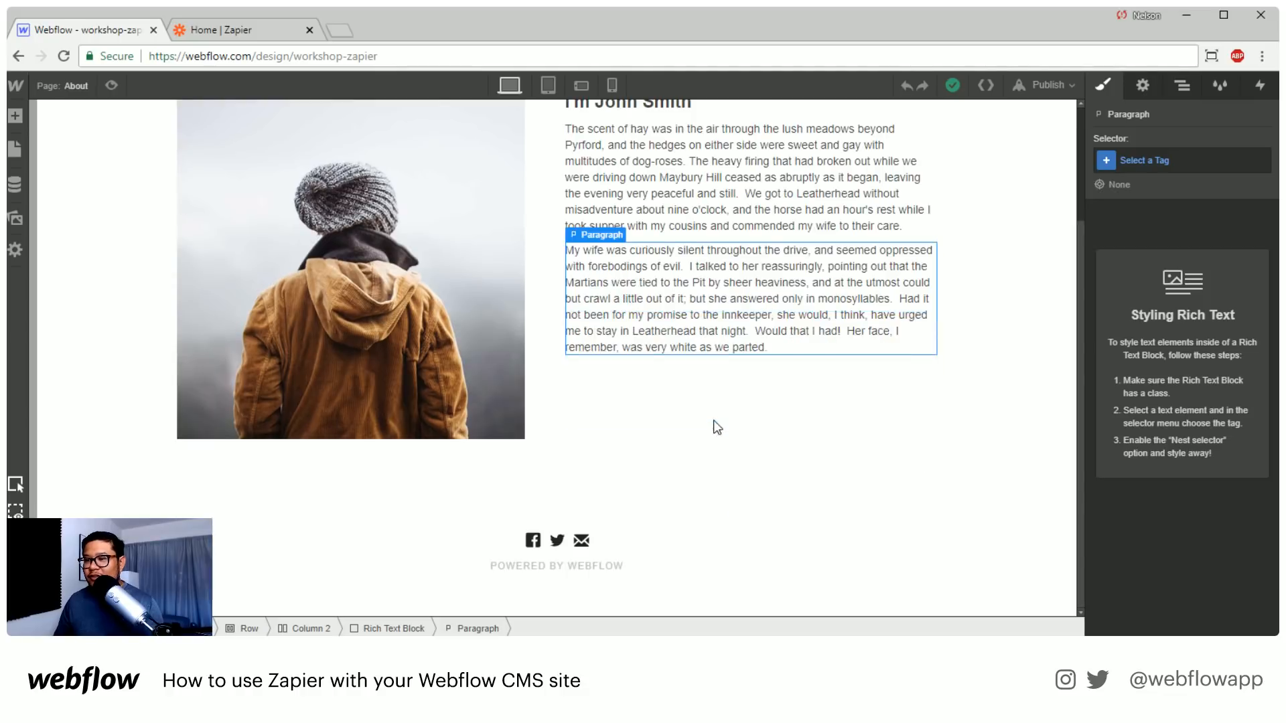
{"action": "left_click", "coordinate": [1184, 86]}
{"action": "key", "text": "a"}
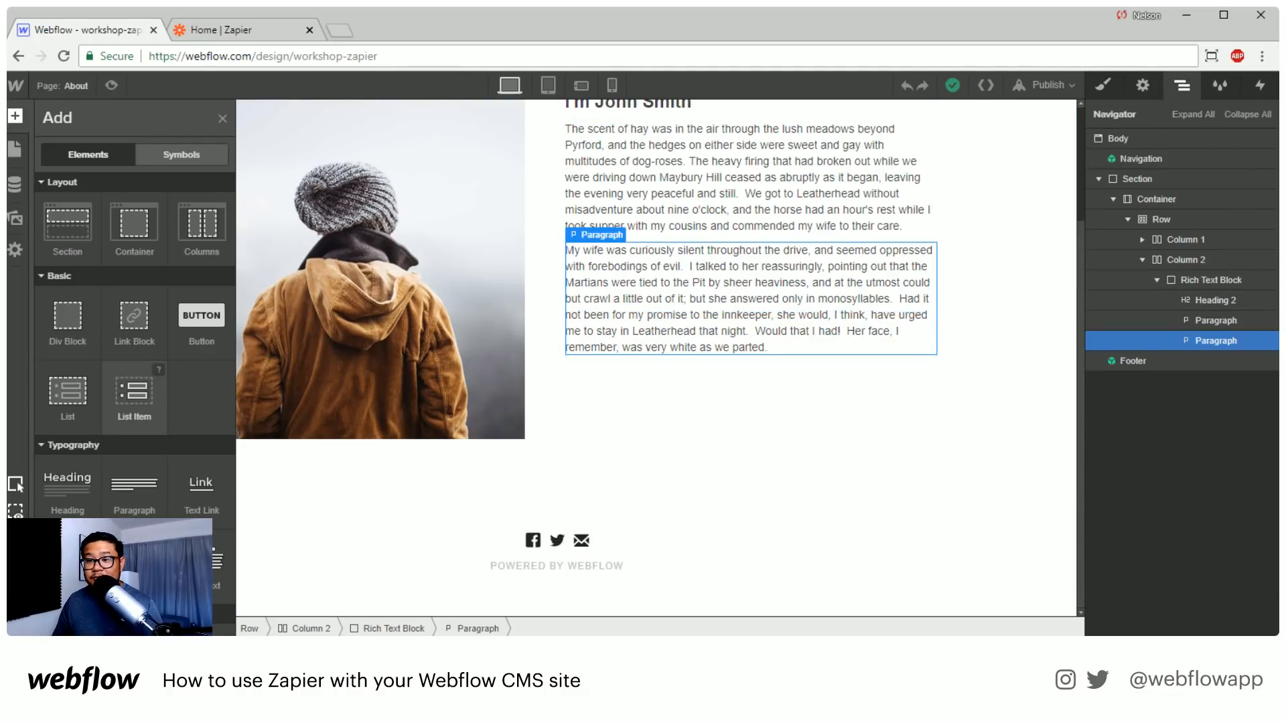
{"action": "scroll", "coordinate": [134, 348], "scroll_direction": "down", "scroll_amount": 6}
{"action": "left_click_drag", "start_coordinate": [67, 442], "coordinate": [617, 448]}
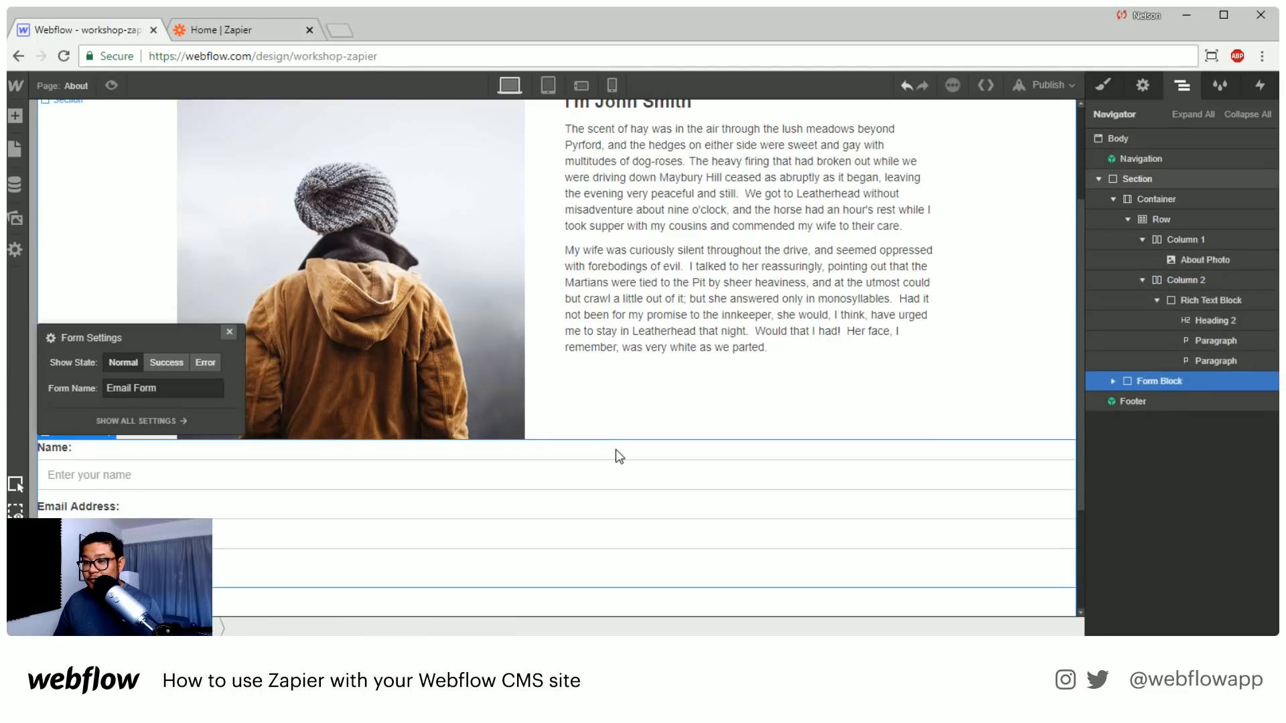
Set the form block's maximum width to 550 px
{"action": "left_click", "coordinate": [1102, 85]}
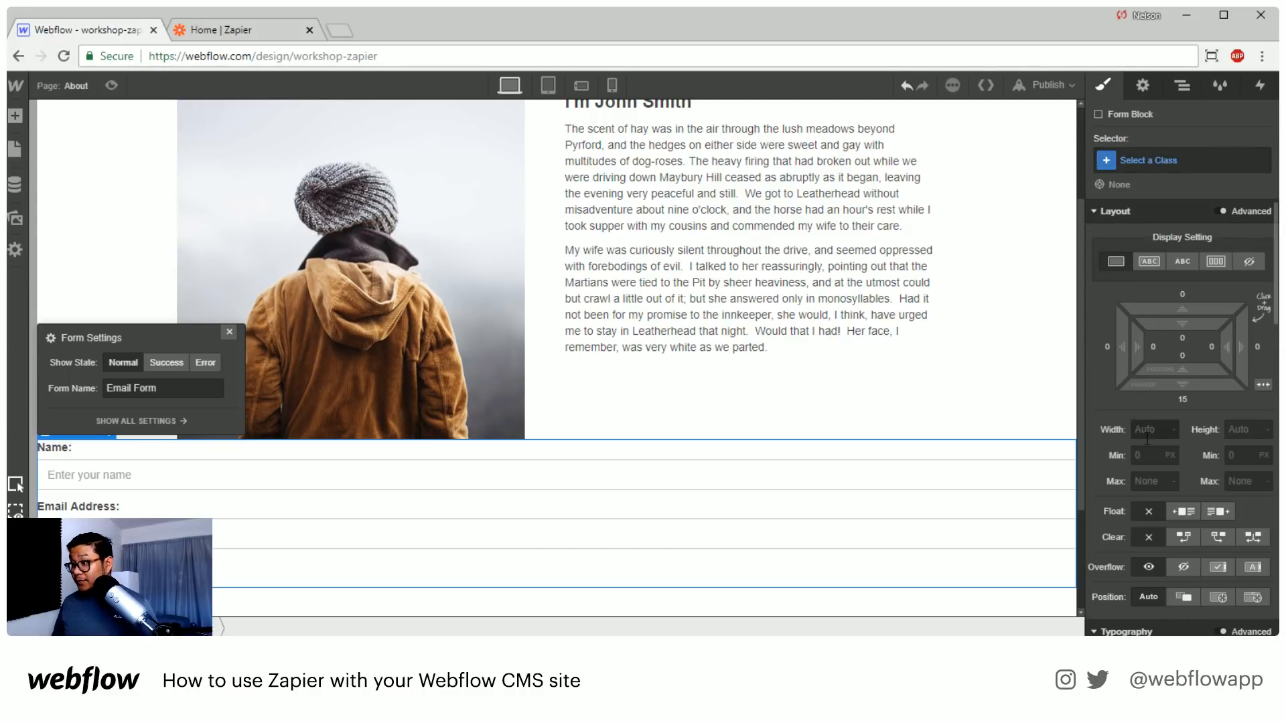
{"action": "left_click", "coordinate": [1149, 430]}
{"action": "key", "text": "Tab"}
{"action": "key", "text": "Tab"}
{"action": "key", "text": "Tab"}
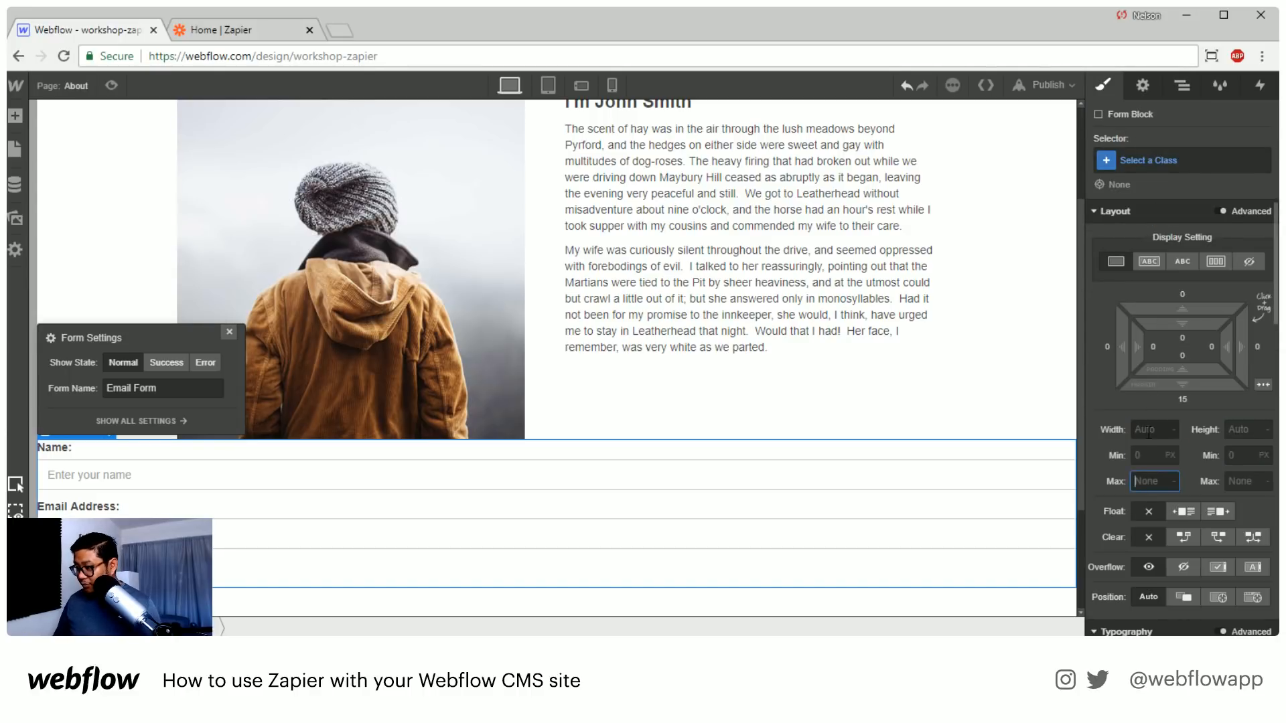
{"action": "type", "text": "550"}
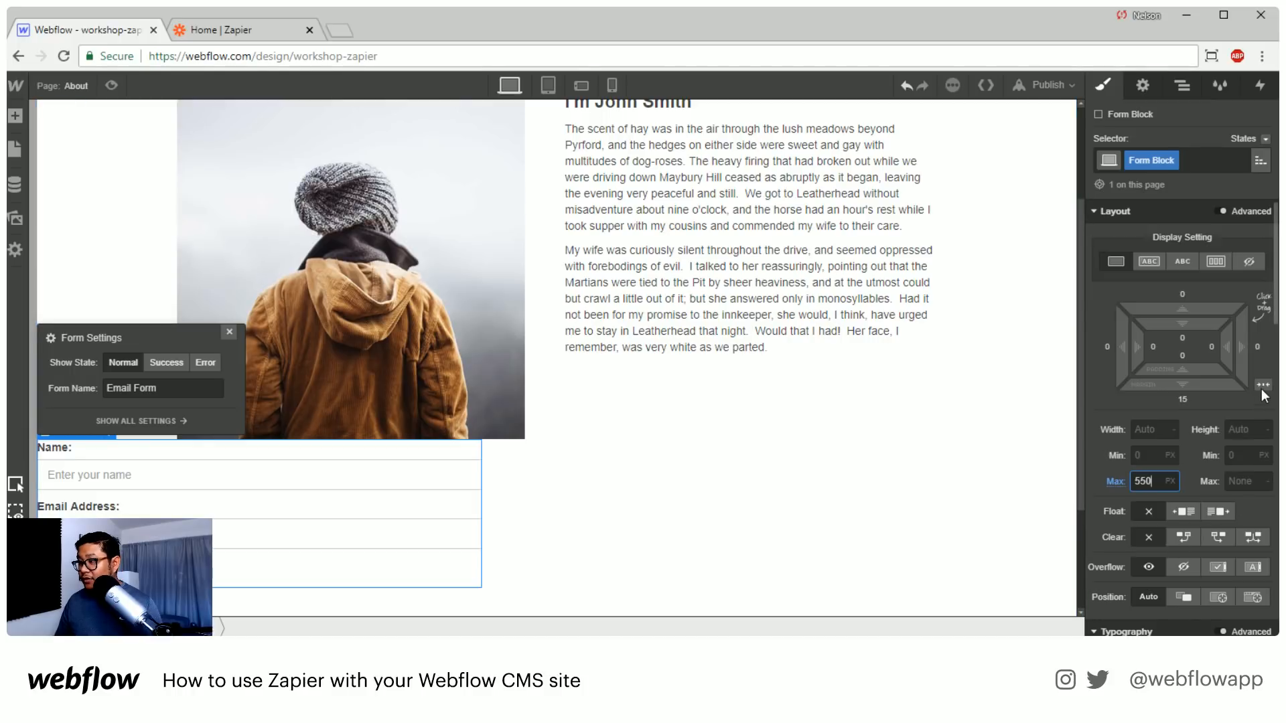
Center the form block horizontally with auto side margins and give it a top margin of 42 px
{"action": "left_click", "coordinate": [1263, 385]}
{"action": "left_click", "coordinate": [229, 332]}
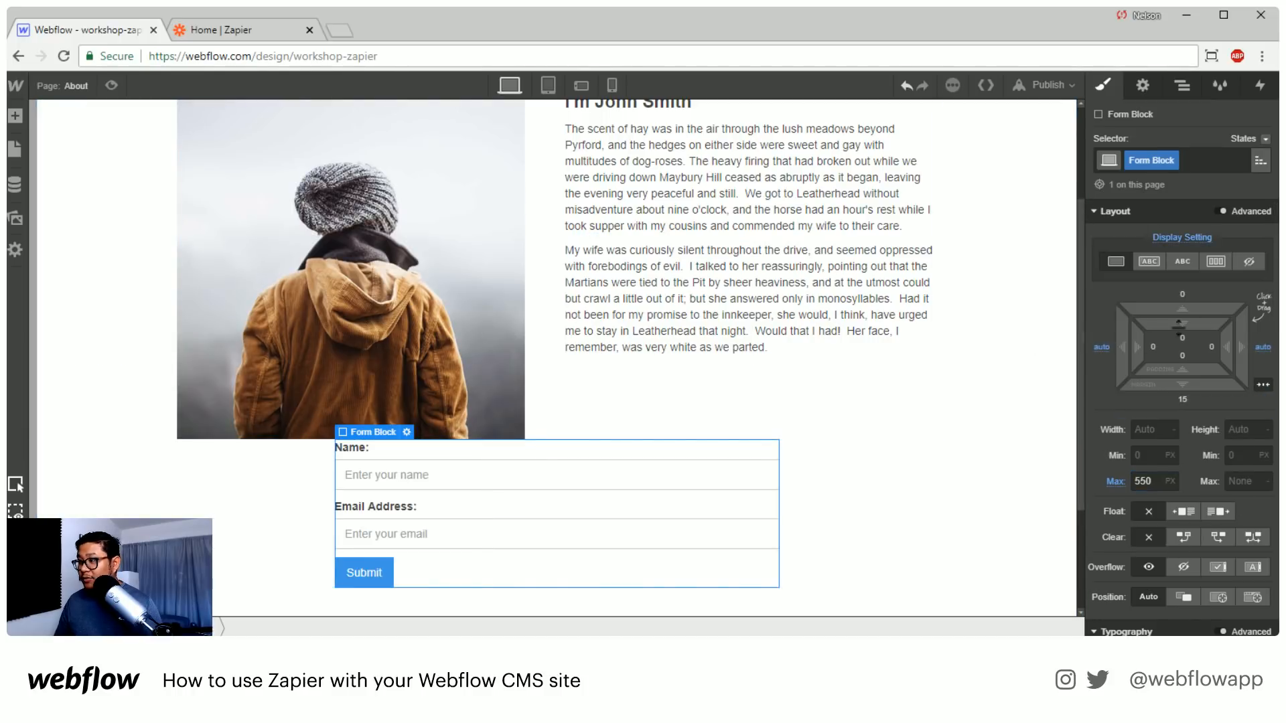
{"action": "left_click_drag", "start_coordinate": [1182, 309], "coordinate": [1193, 213]}
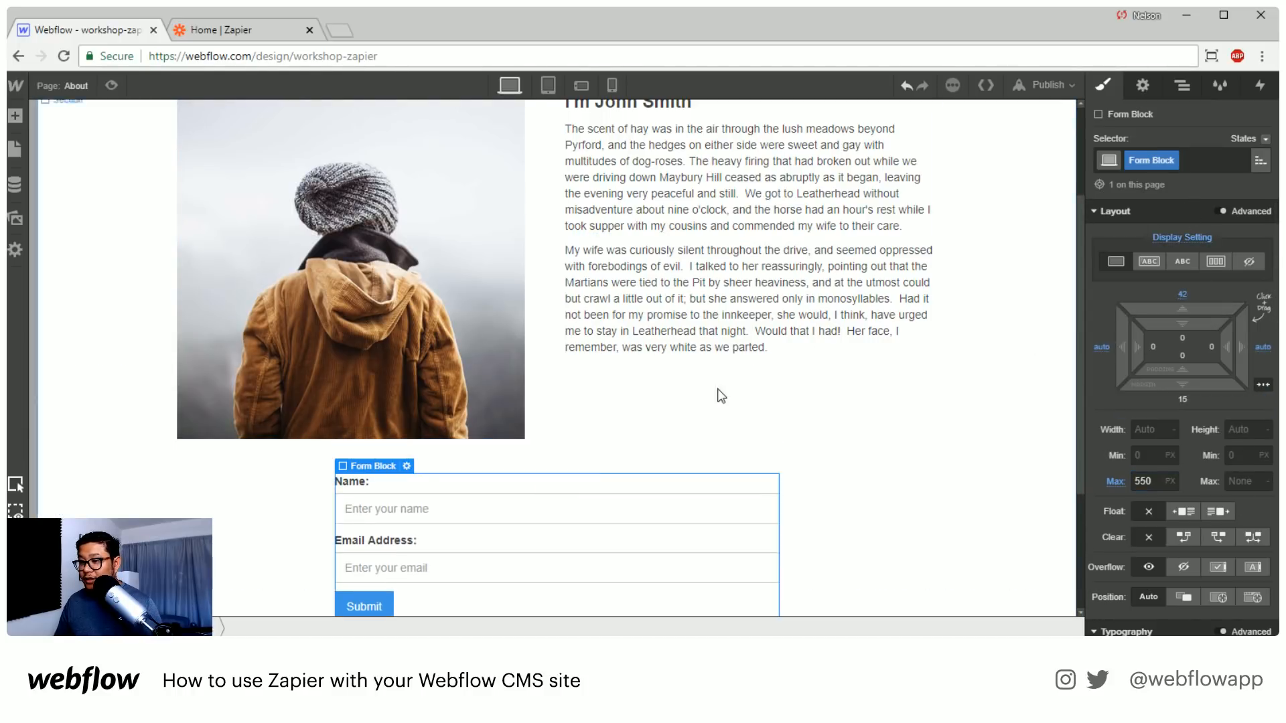
Review the form block's settings, including its form name
{"action": "scroll", "coordinate": [670, 428], "scroll_direction": "down", "scroll_amount": 3}
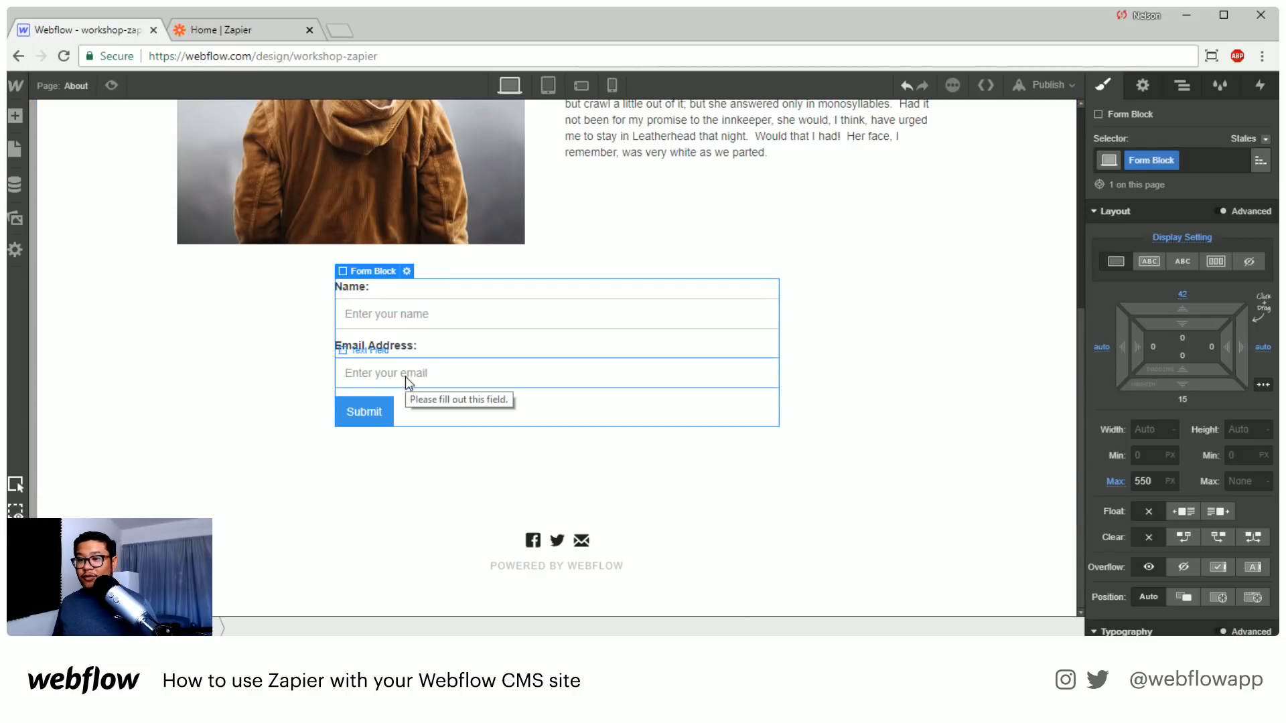
{"action": "left_click", "coordinate": [1140, 88]}
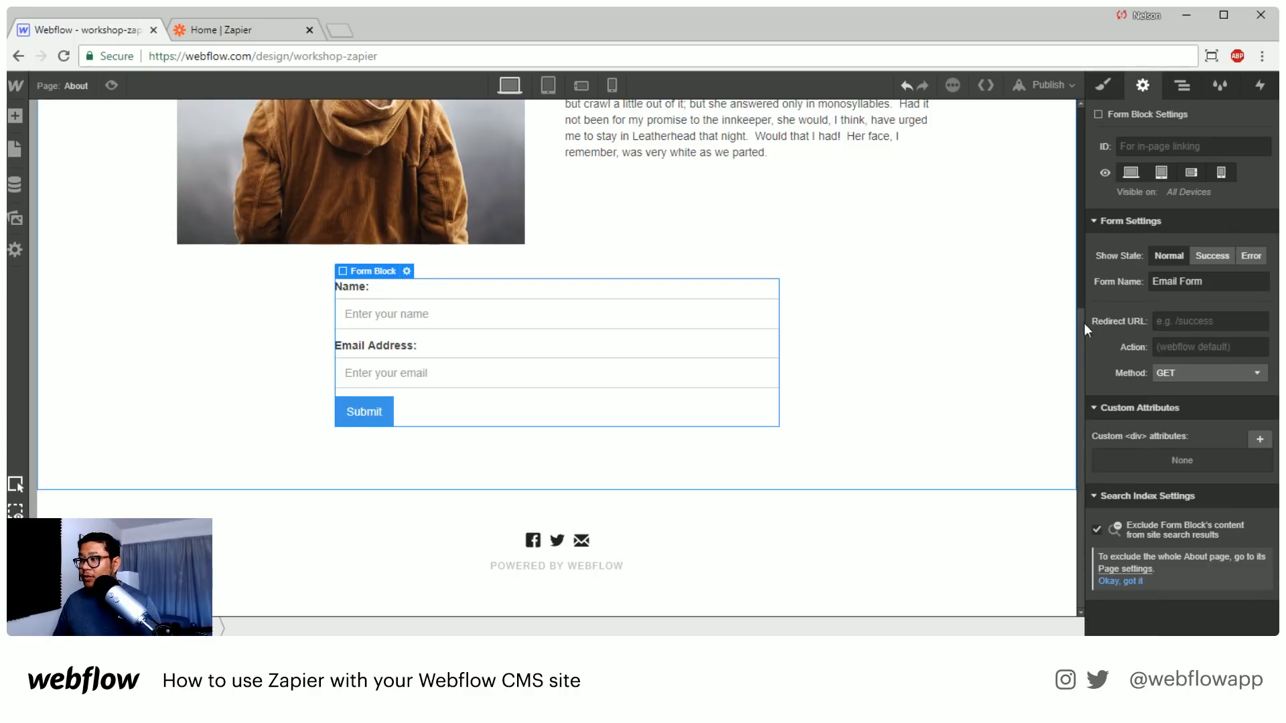
{"action": "left_click_drag", "start_coordinate": [1207, 281], "coordinate": [1138, 275]}
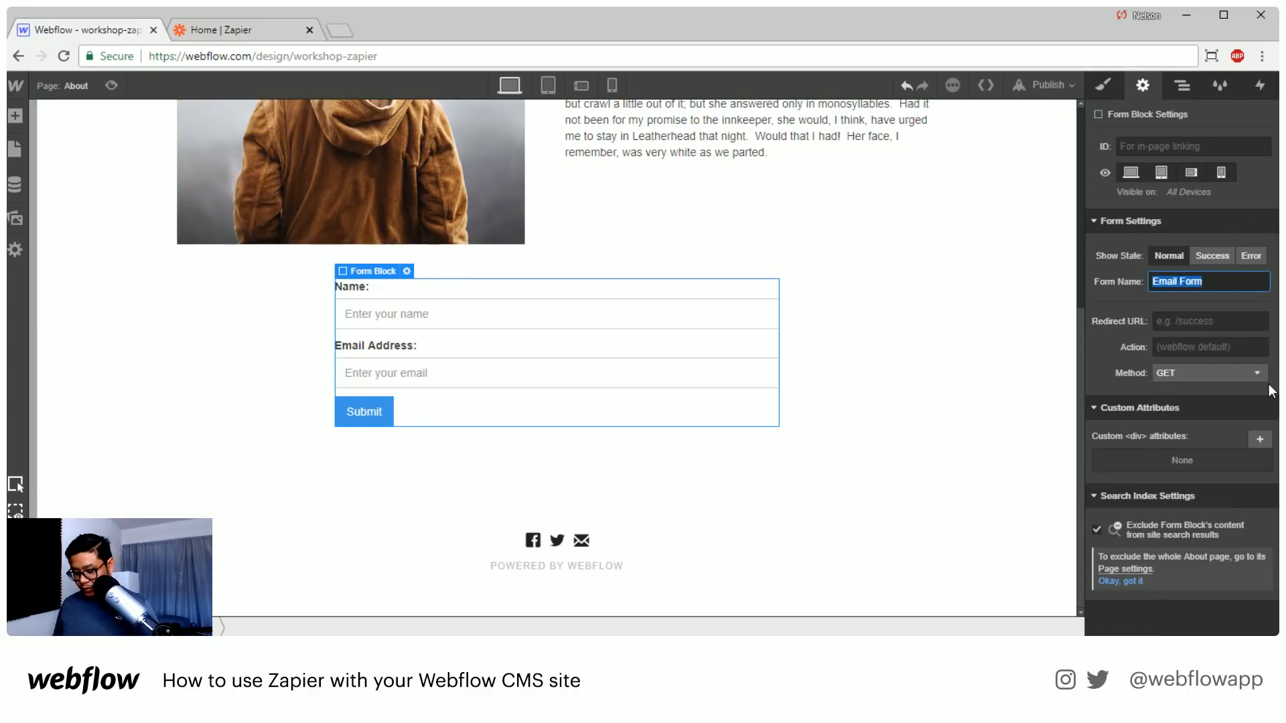
{"action": "left_click", "coordinate": [939, 392]}
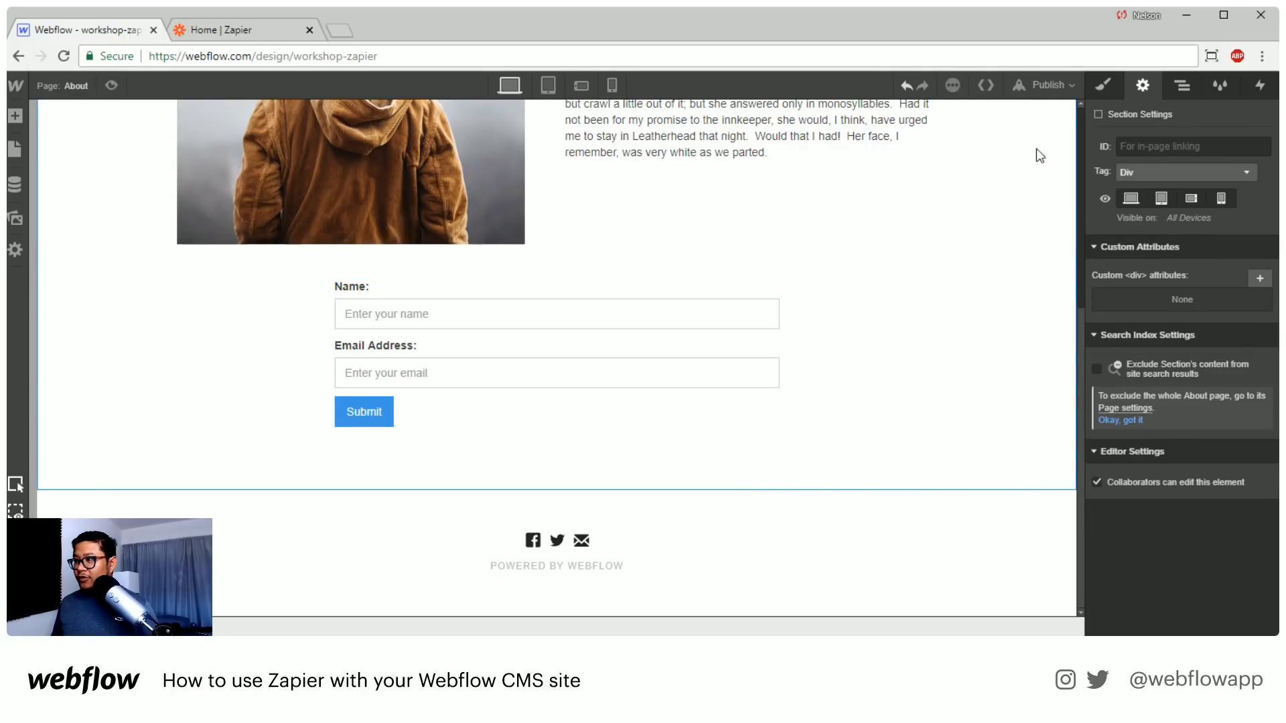
Publish the site to workshop-zapier.webflow.io and open the published site
{"action": "left_click", "coordinate": [1040, 91]}
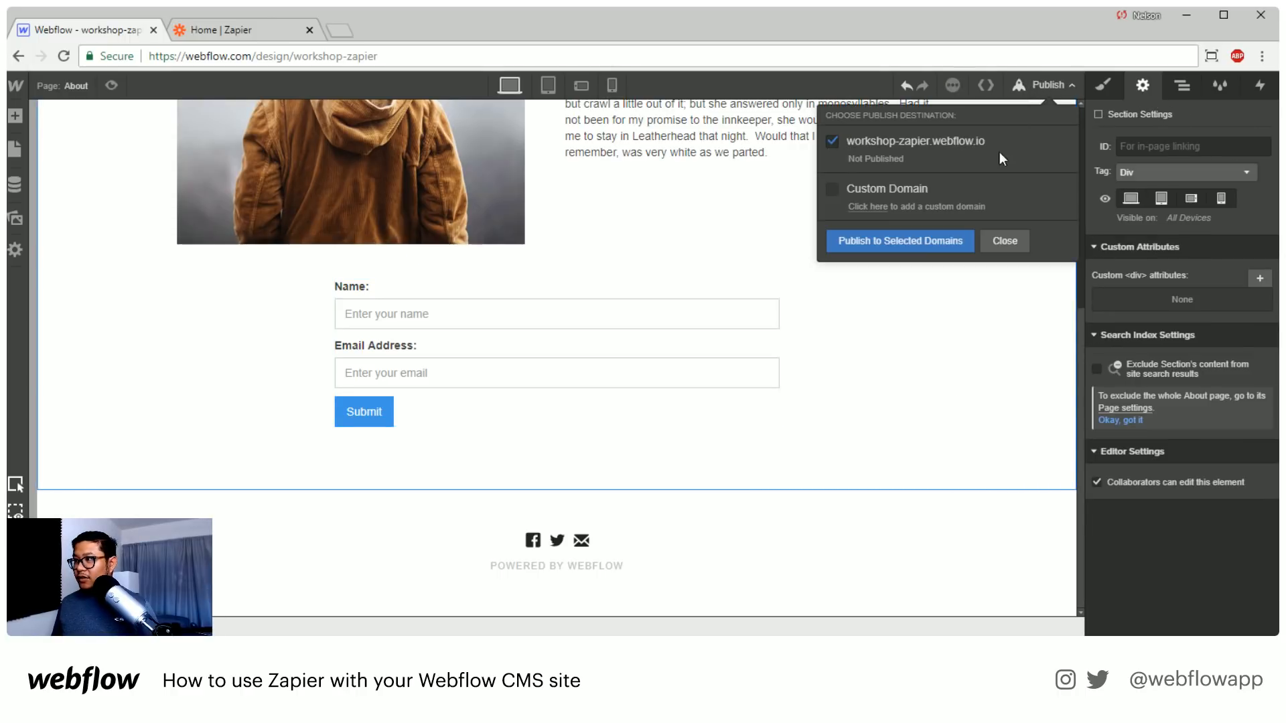
{"action": "left_click", "coordinate": [907, 242]}
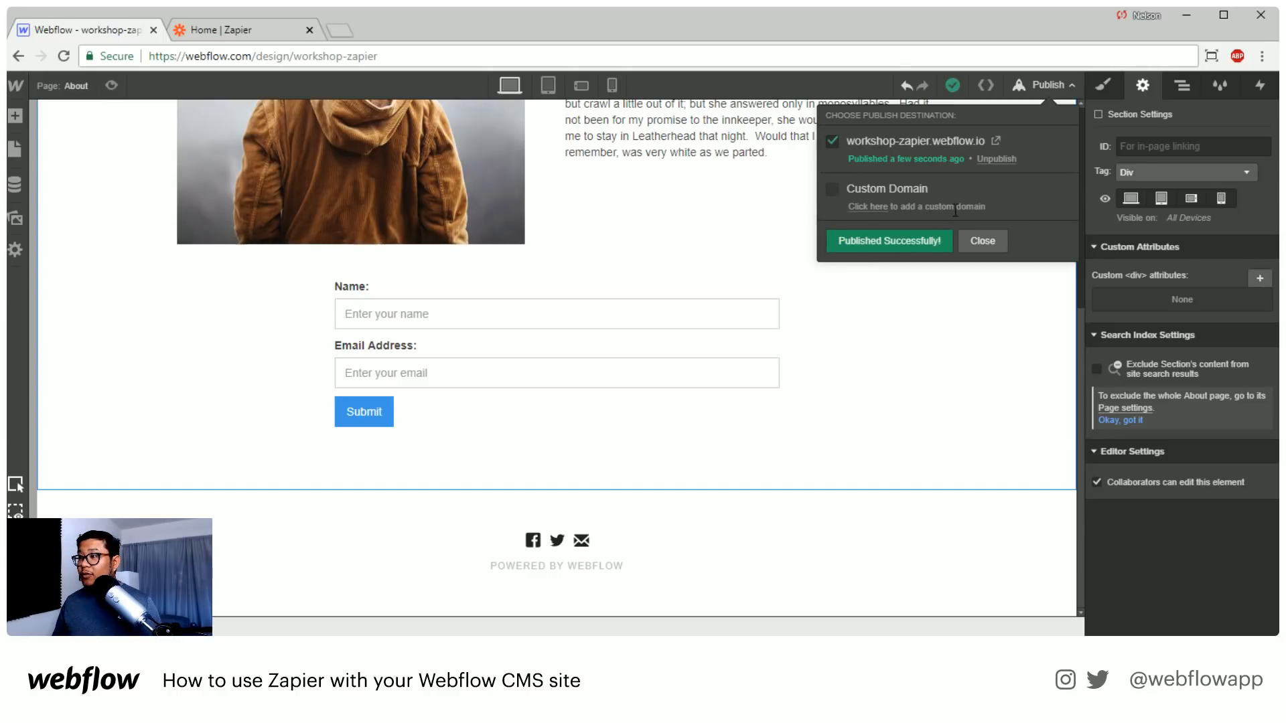
{"action": "left_click", "coordinate": [996, 143]}
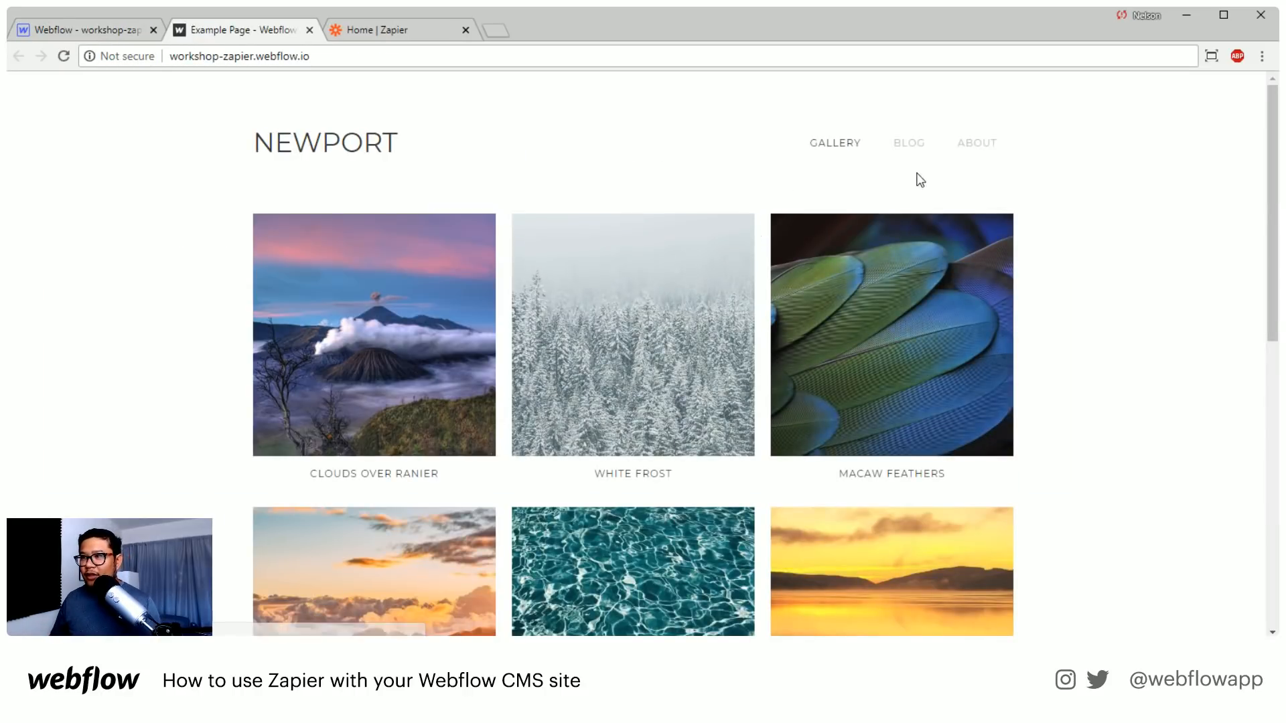
On the published About page, fill in the form with a first name and an e-mail address and submit it
{"action": "left_click", "coordinate": [976, 144]}
{"action": "scroll", "coordinate": [760, 398], "scroll_direction": "down", "scroll_amount": 2}
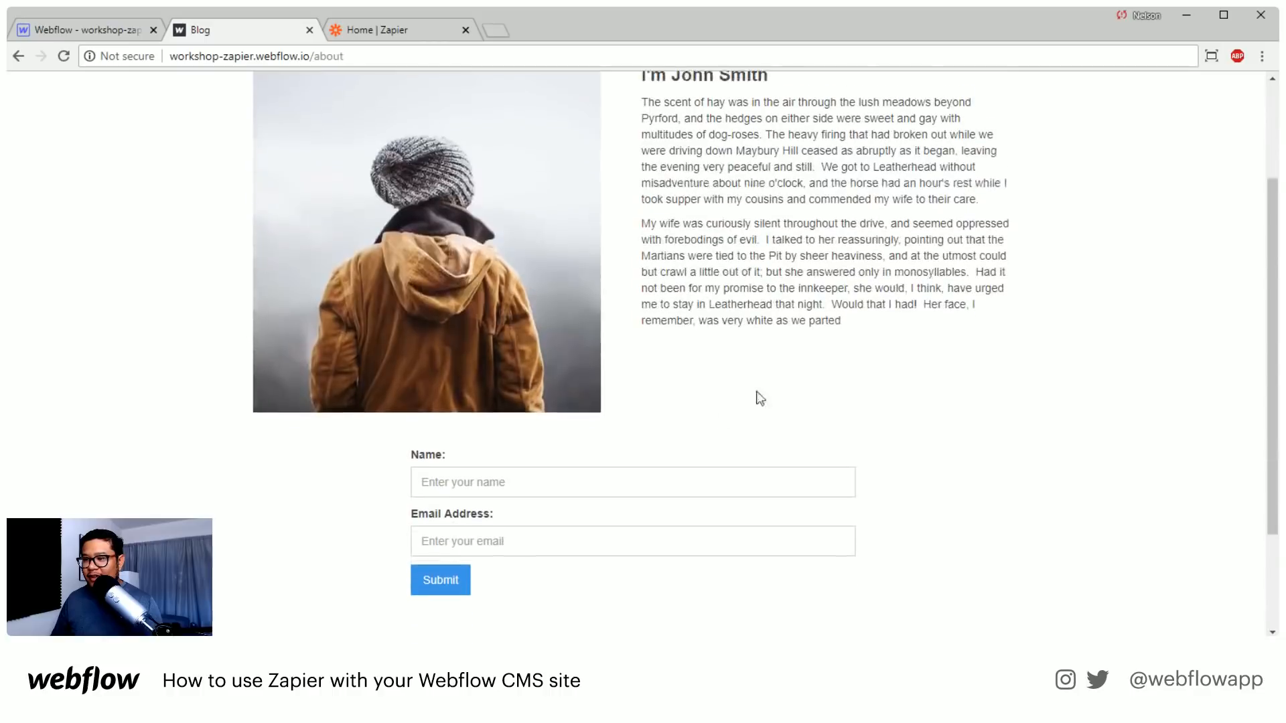
{"action": "left_click", "coordinate": [491, 463]}
{"action": "type", "text": "Ne"}
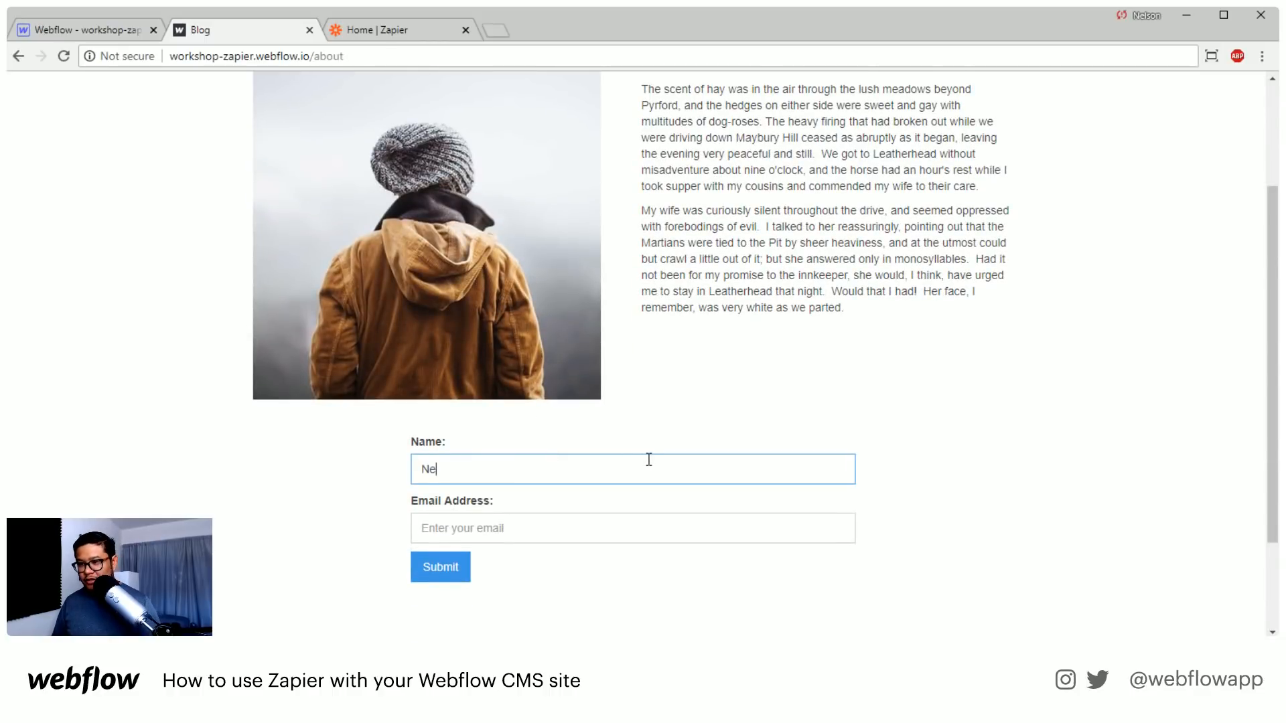
{"action": "type", "text": "lson"}
{"action": "key", "text": "Tab"}
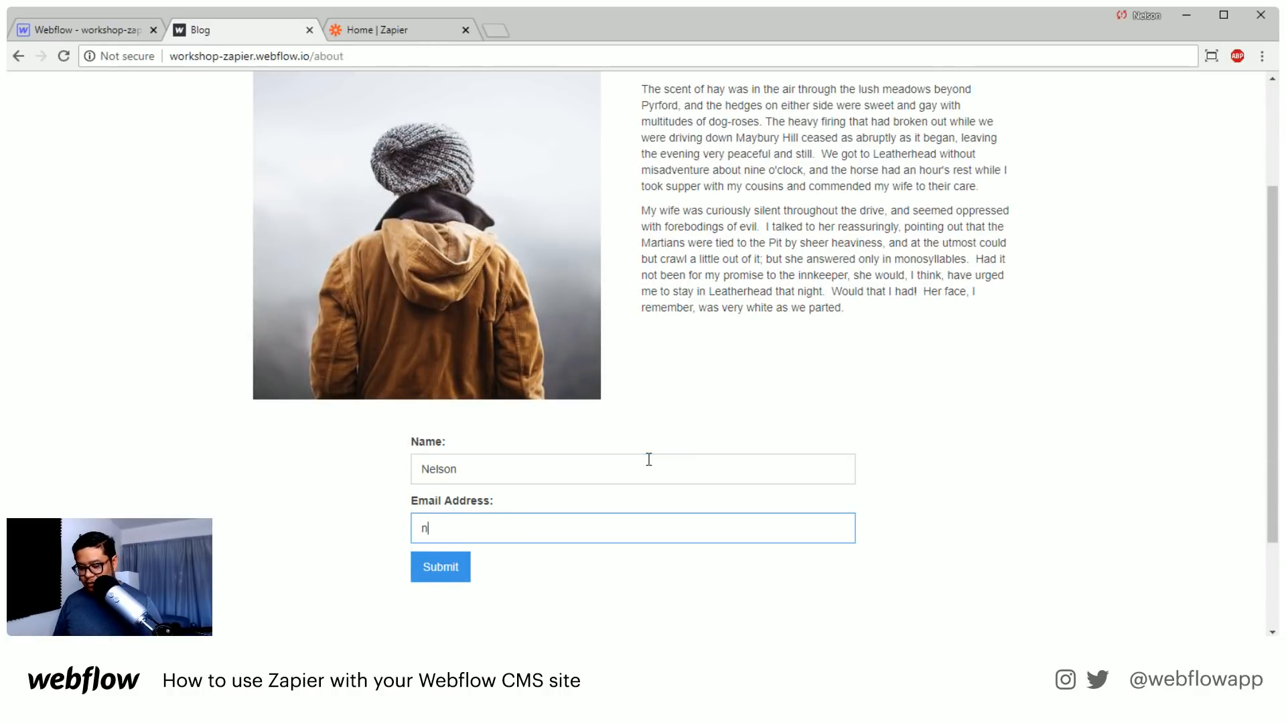
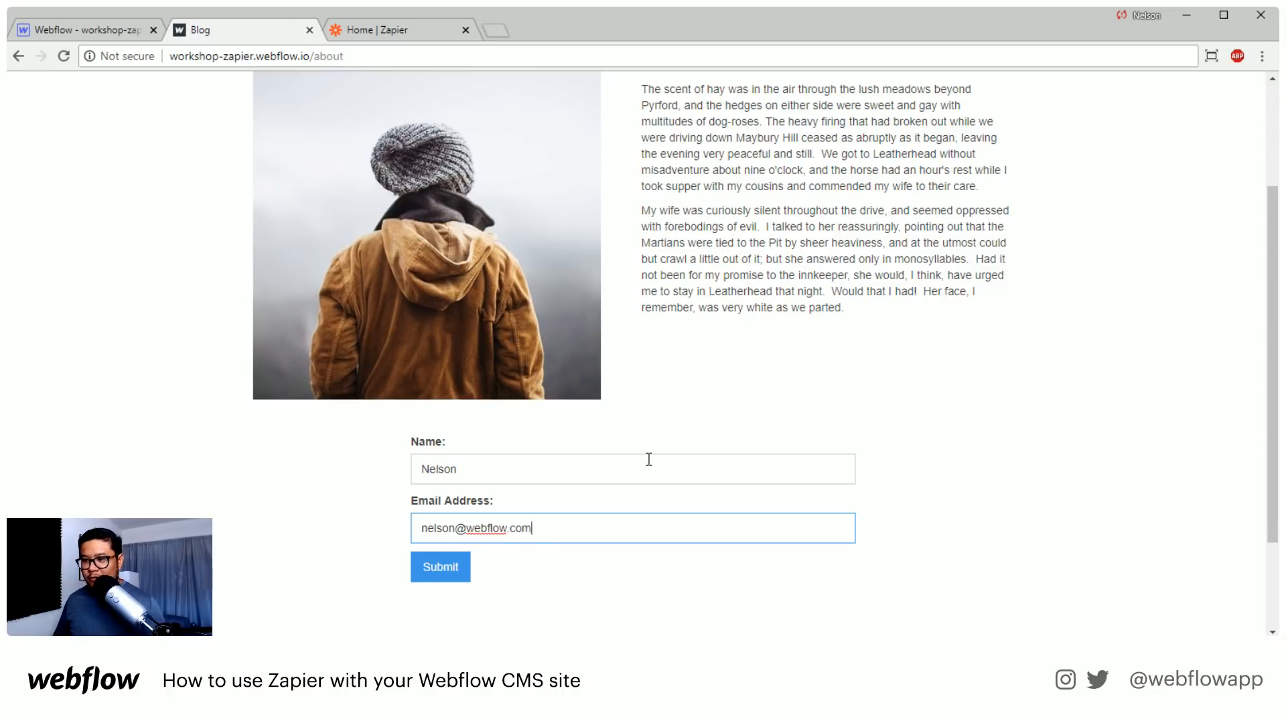
{"action": "left_click", "coordinate": [451, 564]}
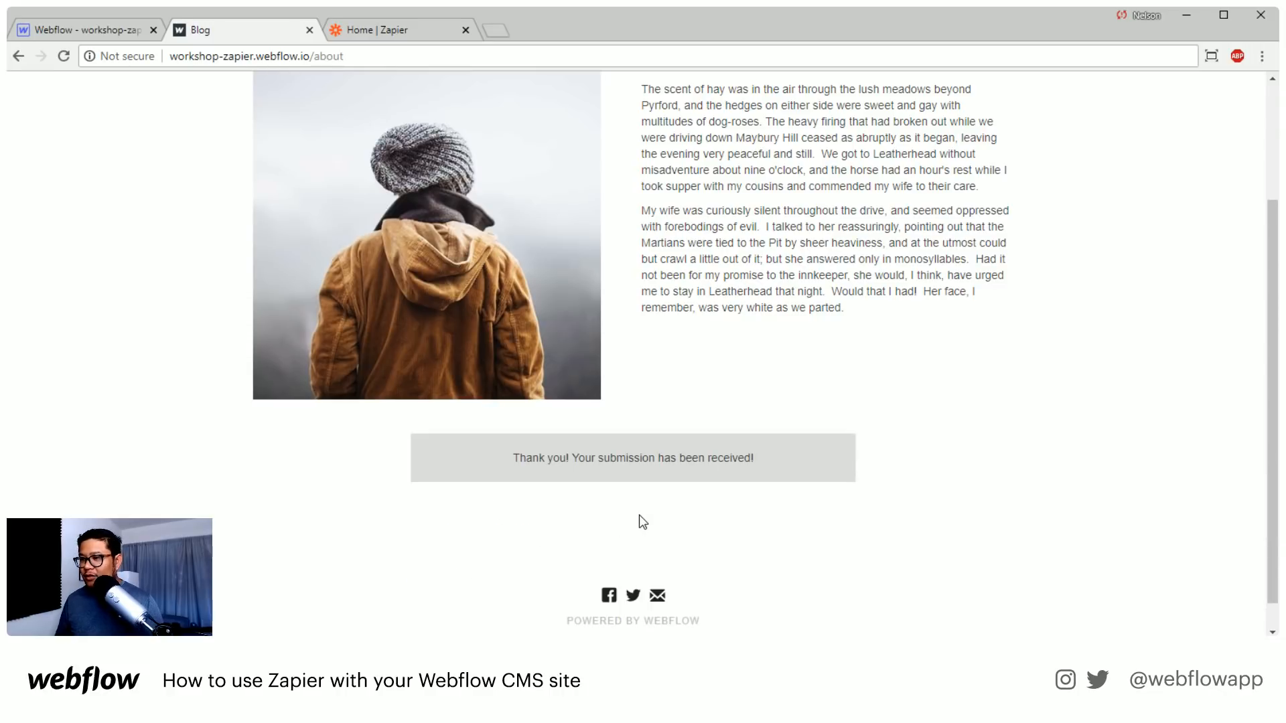
Switch to the Webflow Designer and start a new CMS collection named form-data with the collection URL form
{"action": "left_click", "coordinate": [118, 31]}
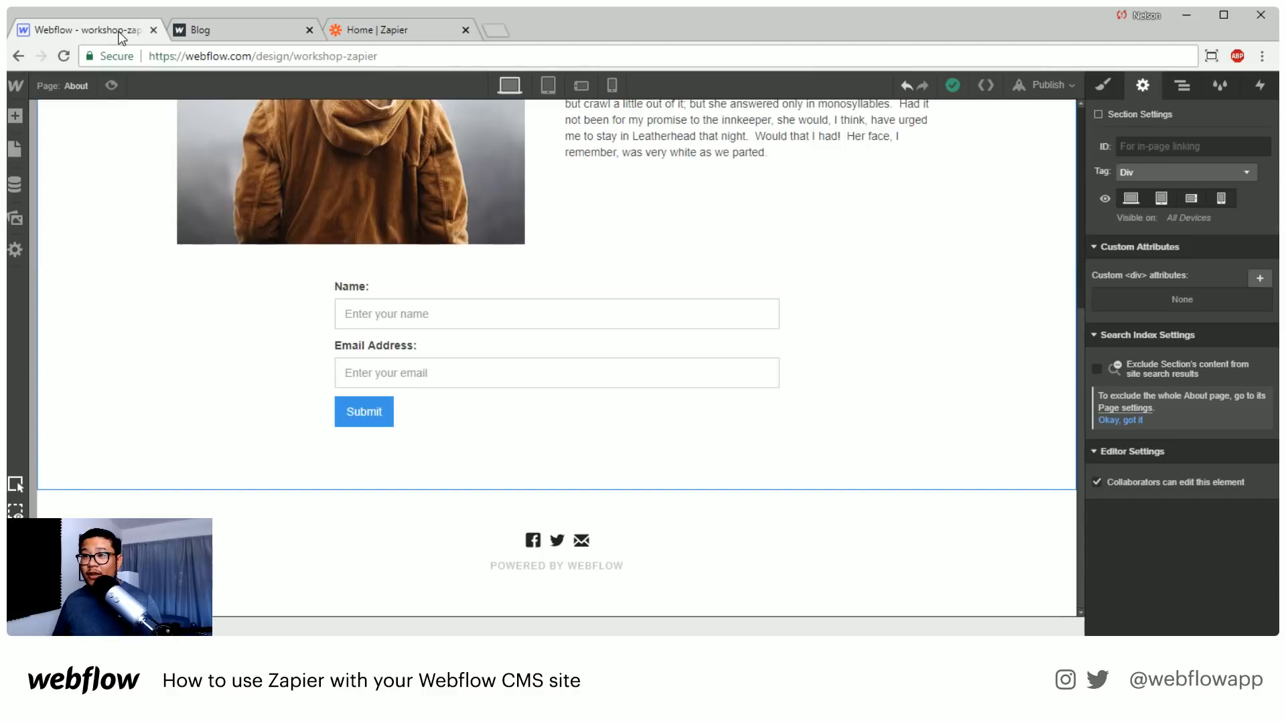
{"action": "scroll", "coordinate": [425, 364], "scroll_direction": "up", "scroll_amount": 3}
{"action": "scroll", "coordinate": [427, 359], "scroll_direction": "down", "scroll_amount": 3}
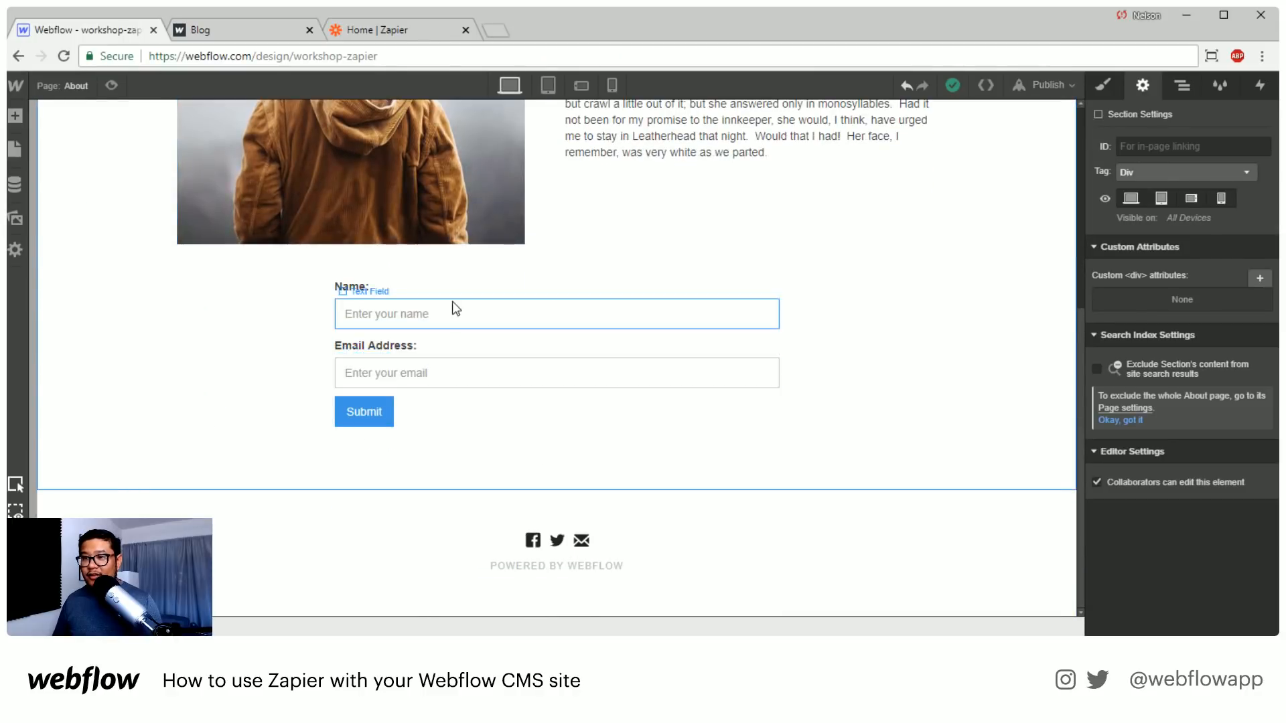
{"action": "left_click", "coordinate": [15, 185]}
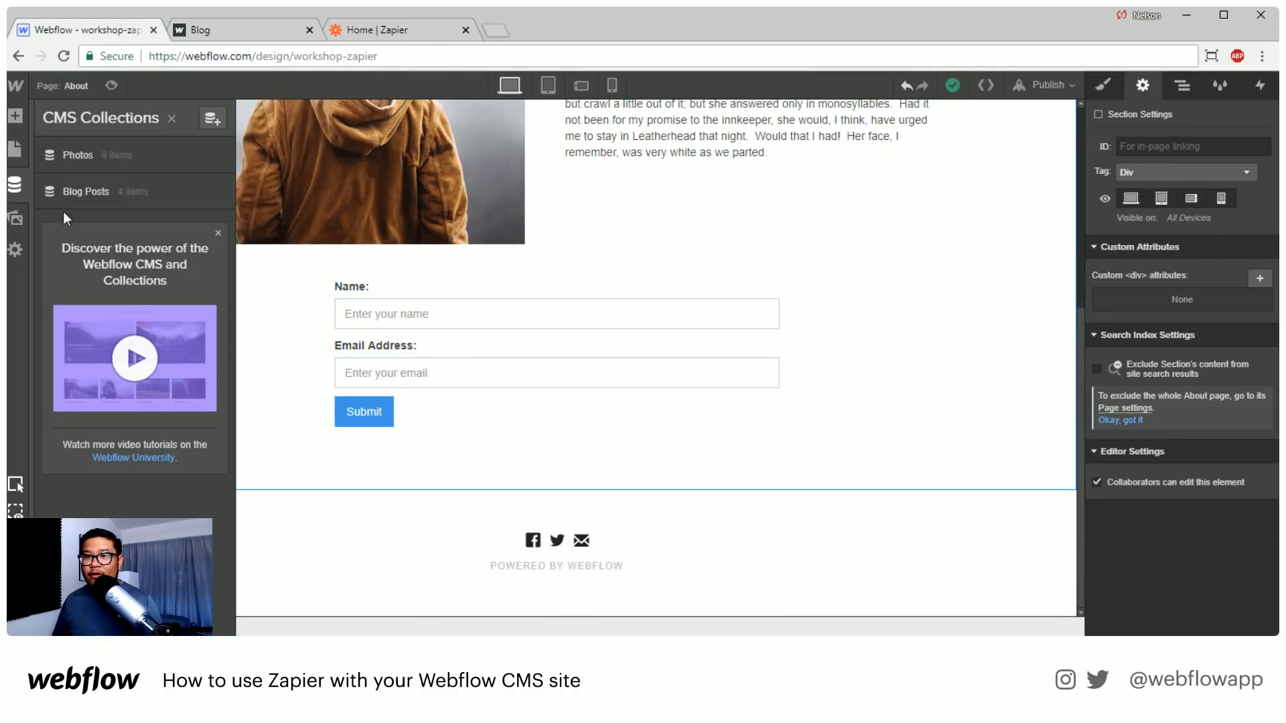
{"action": "left_click", "coordinate": [204, 120]}
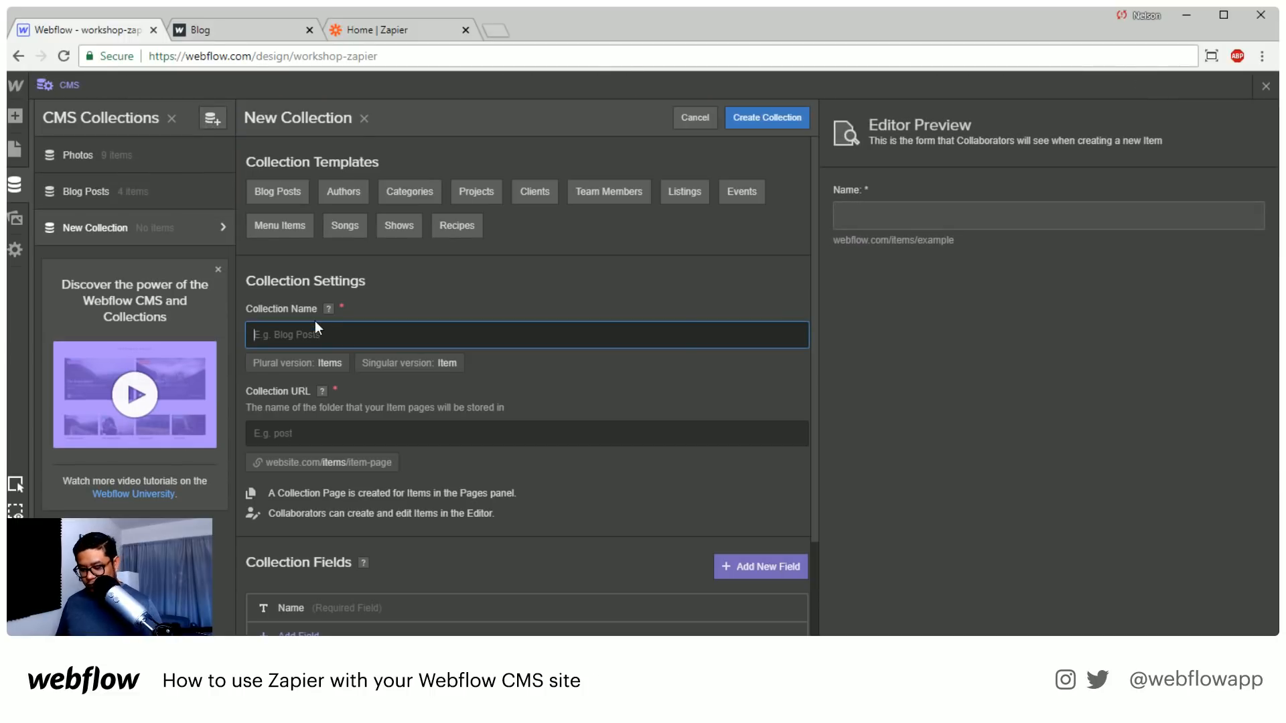
{"action": "type", "text": "form"}
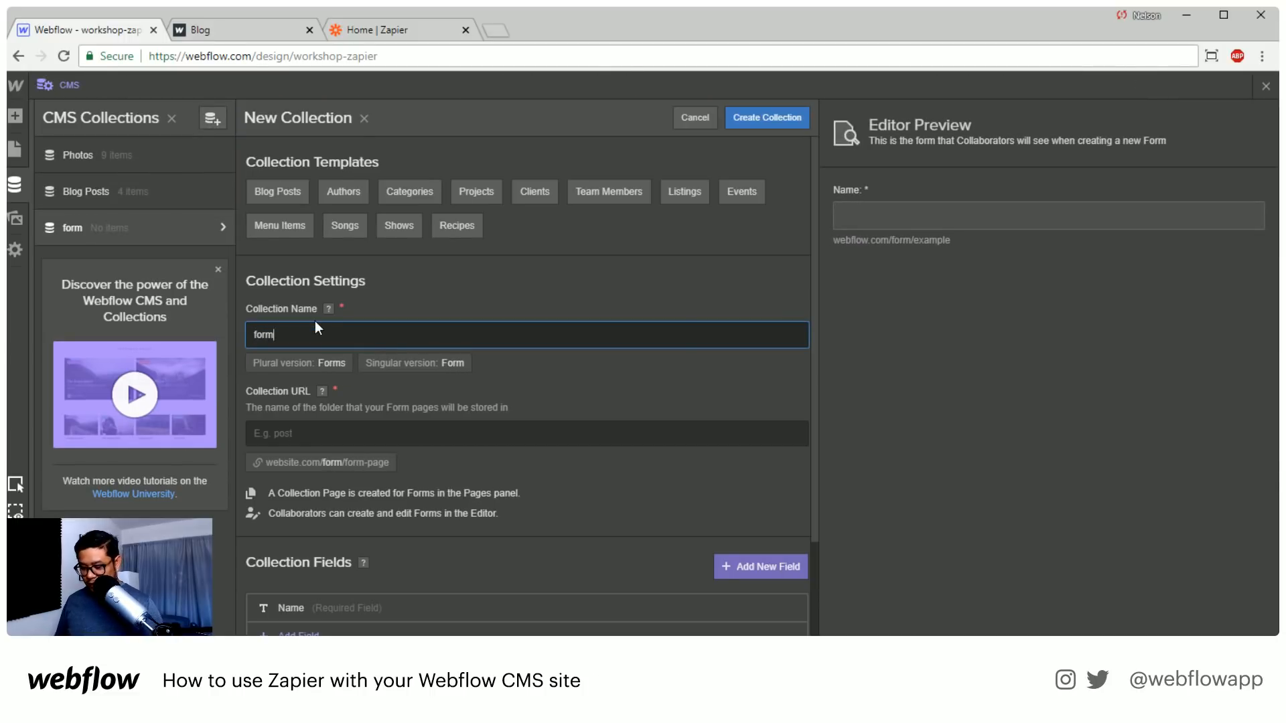
{"action": "type", "text": "-data"}
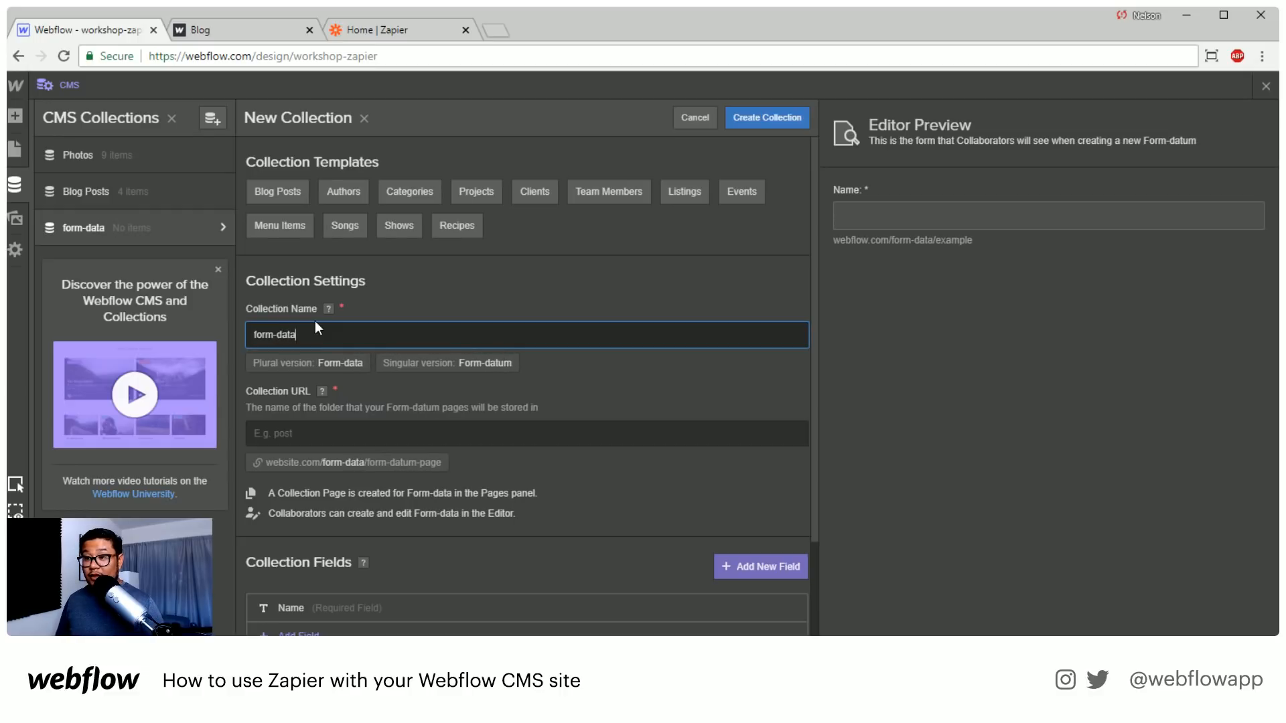
{"action": "key", "text": "Tab"}
{"action": "type", "text": "form"}
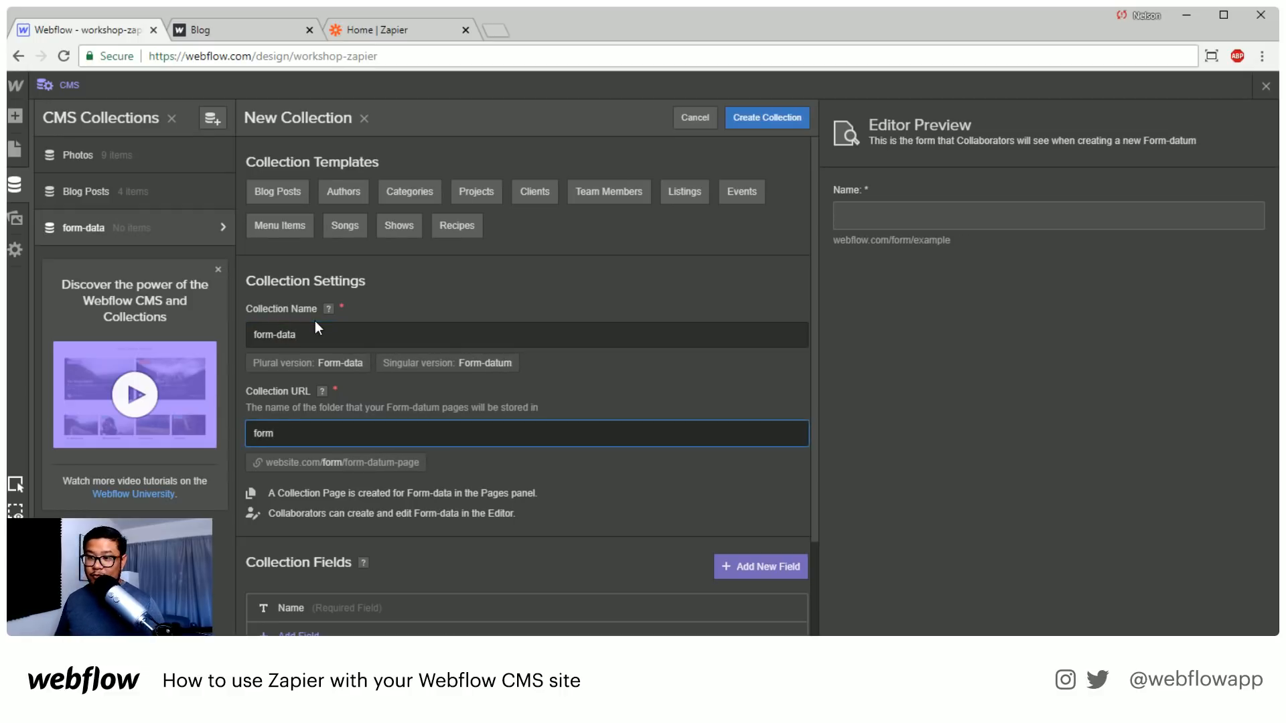
Add a plain text field labelled email to the form-data collection and create the collection
{"action": "scroll", "coordinate": [408, 529], "scroll_direction": "down", "scroll_amount": 2}
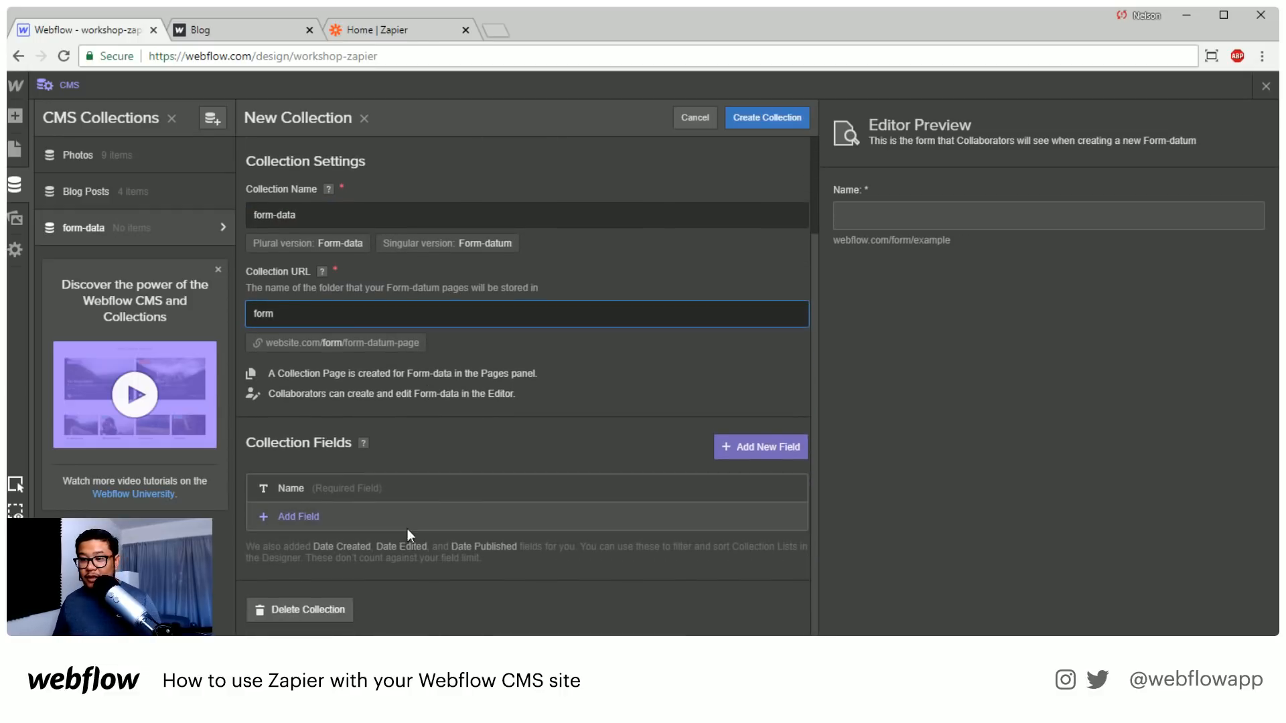
{"action": "left_click", "coordinate": [303, 516]}
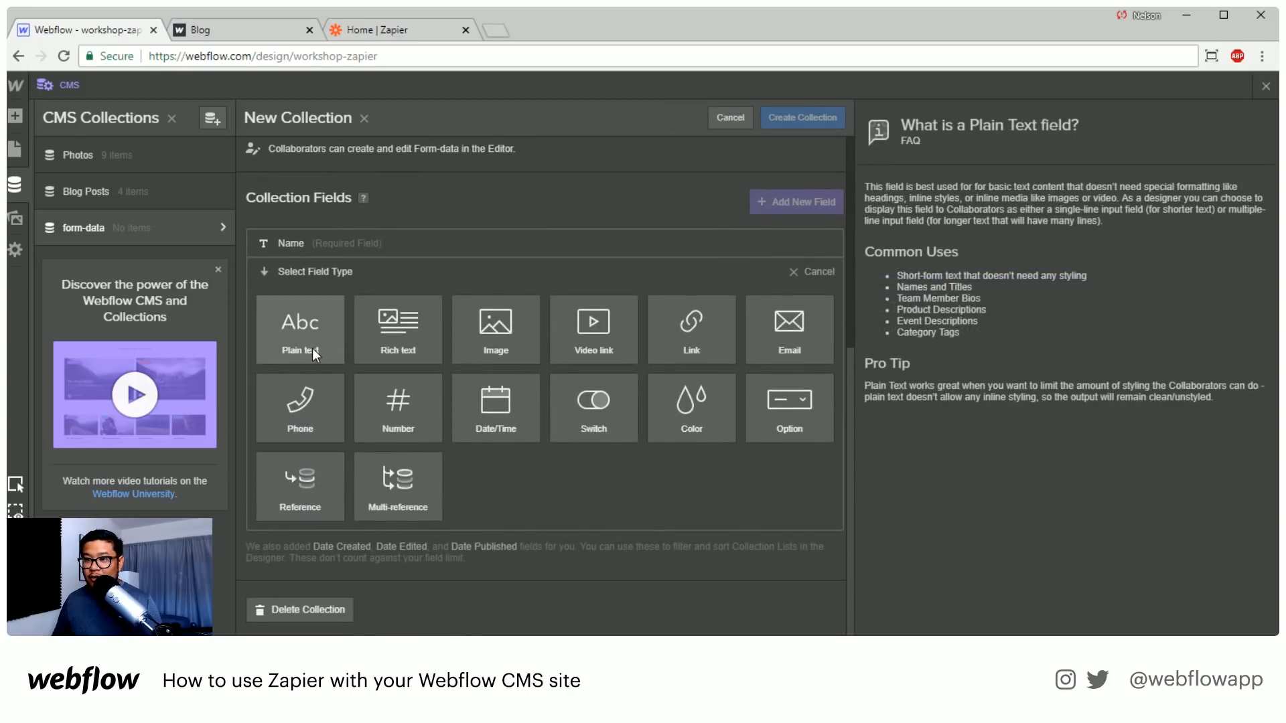
{"action": "left_click", "coordinate": [312, 348]}
{"action": "type", "text": "email"}
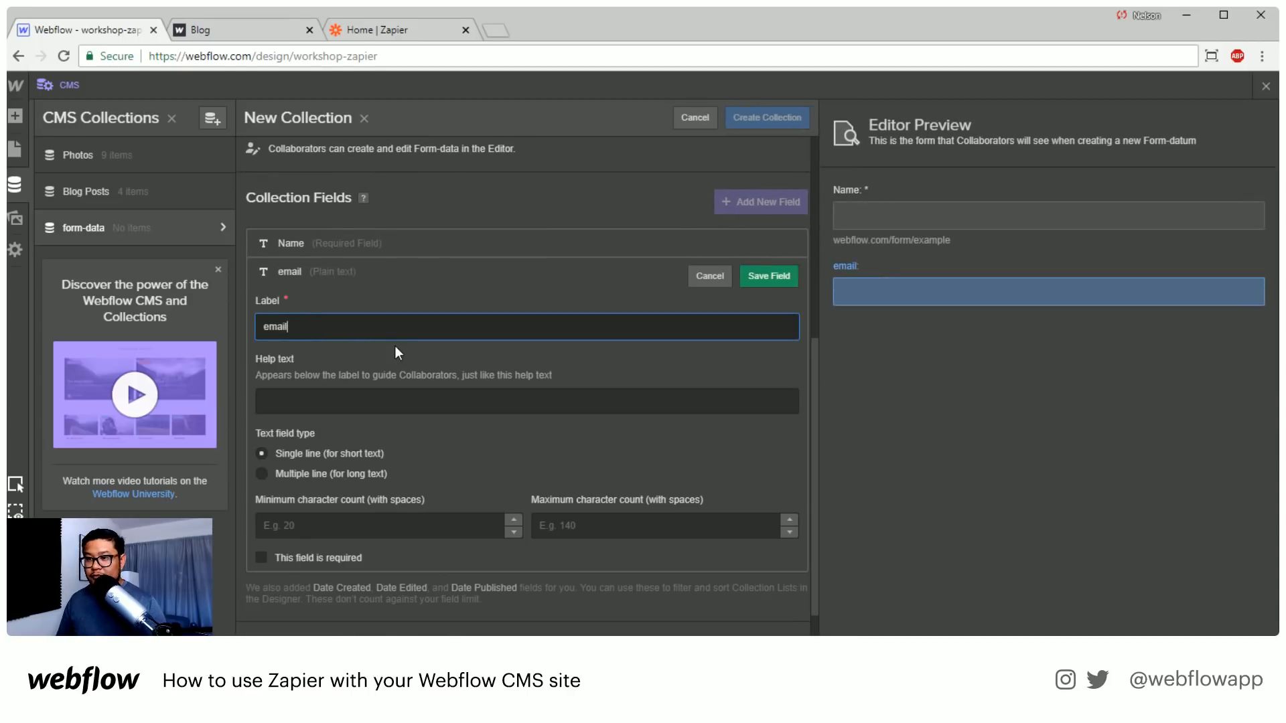
{"action": "key", "text": "Return"}
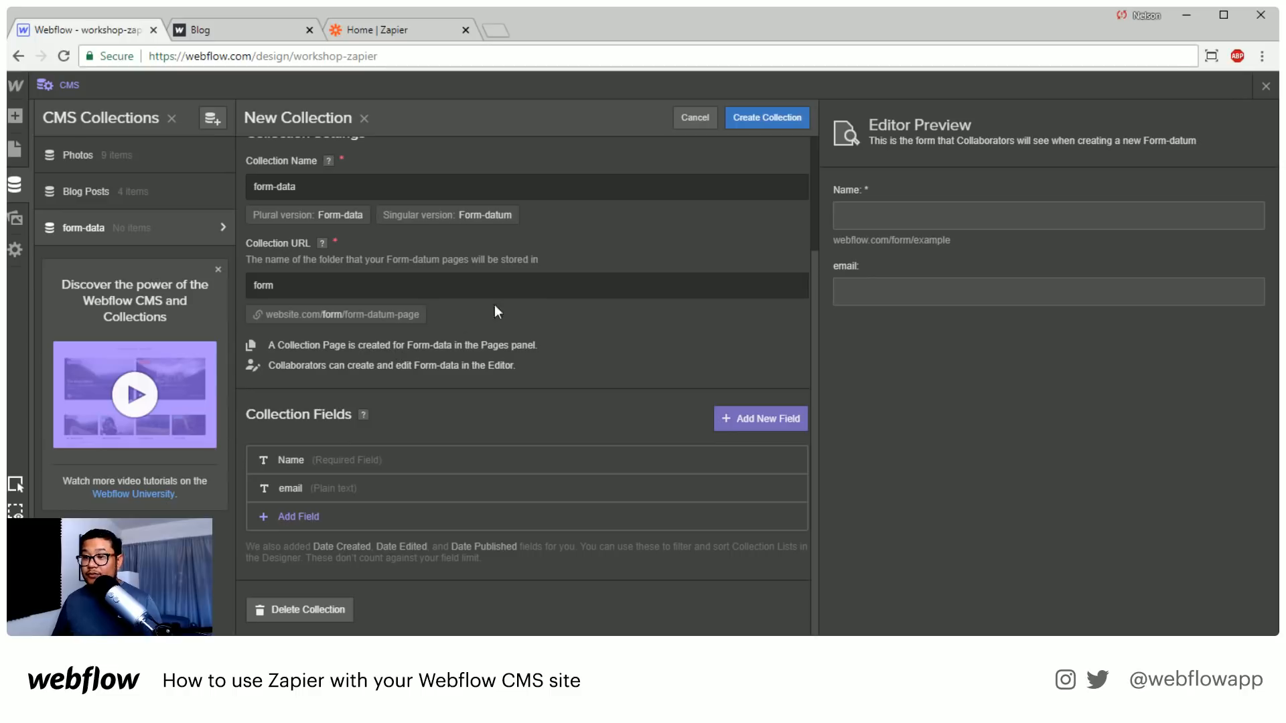
{"action": "left_click", "coordinate": [750, 117]}
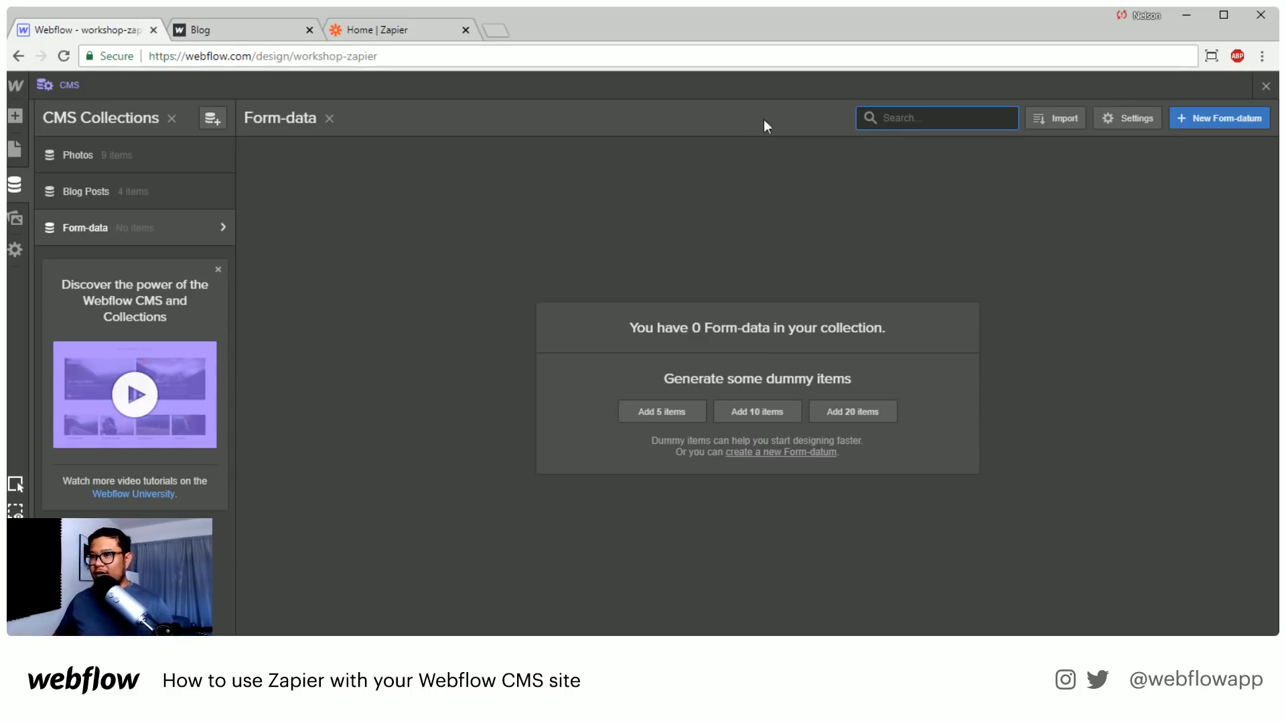
Close the CMS view and publish the site to workshop-zapier.webflow.io
{"action": "left_click", "coordinate": [1266, 85]}
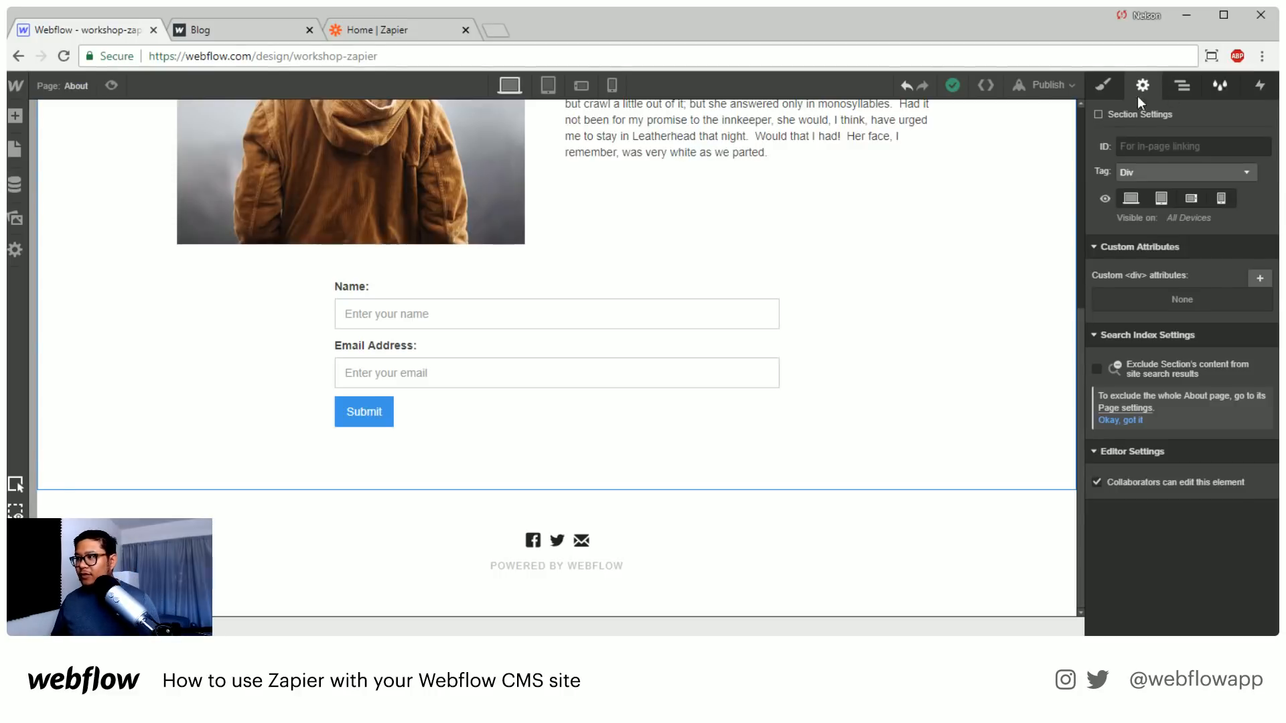
{"action": "left_click", "coordinate": [1060, 94]}
{"action": "left_click", "coordinate": [909, 238]}
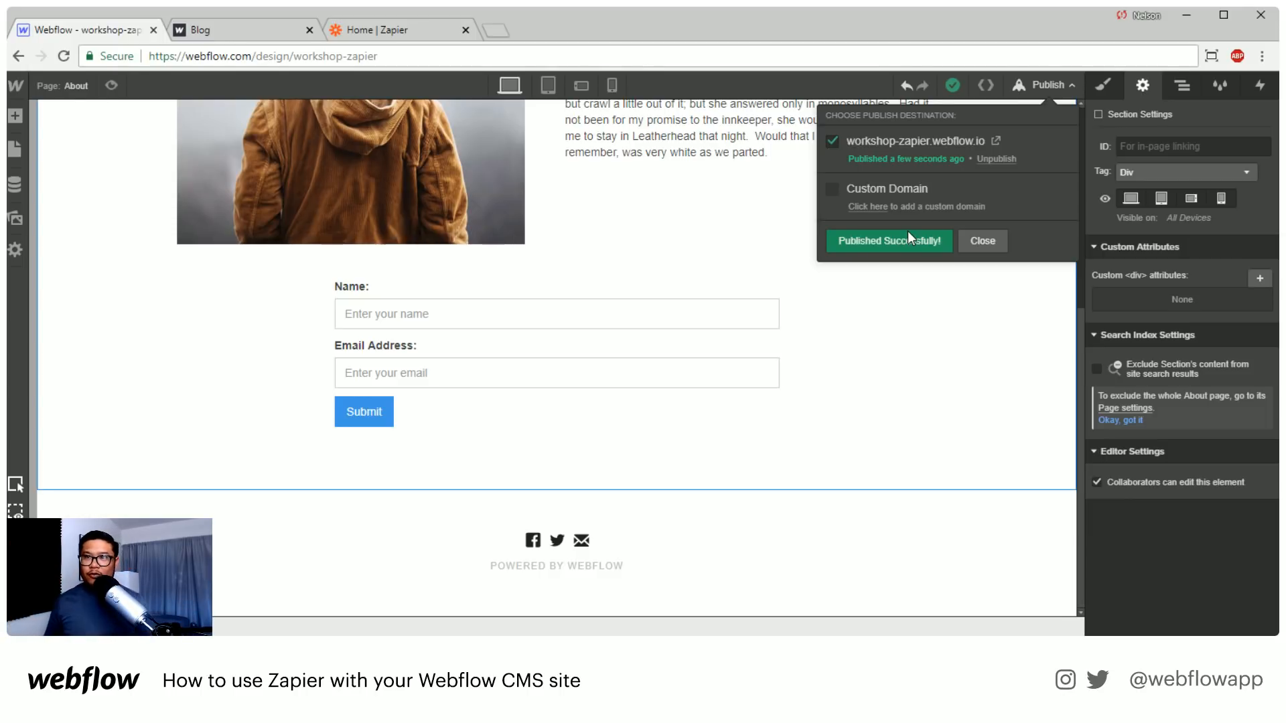
Switch to Zapier and choose Webflow as both the source app and the connected app
{"action": "left_click", "coordinate": [429, 31]}
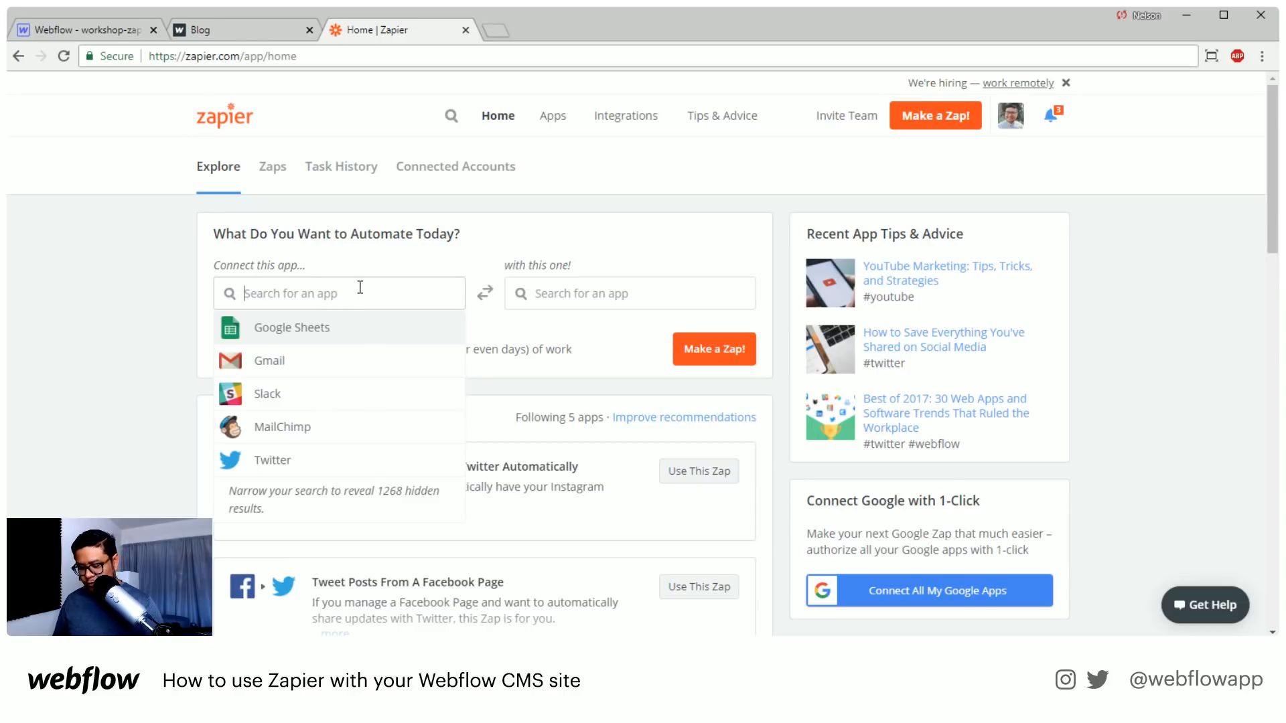
{"action": "type", "text": "webfl"}
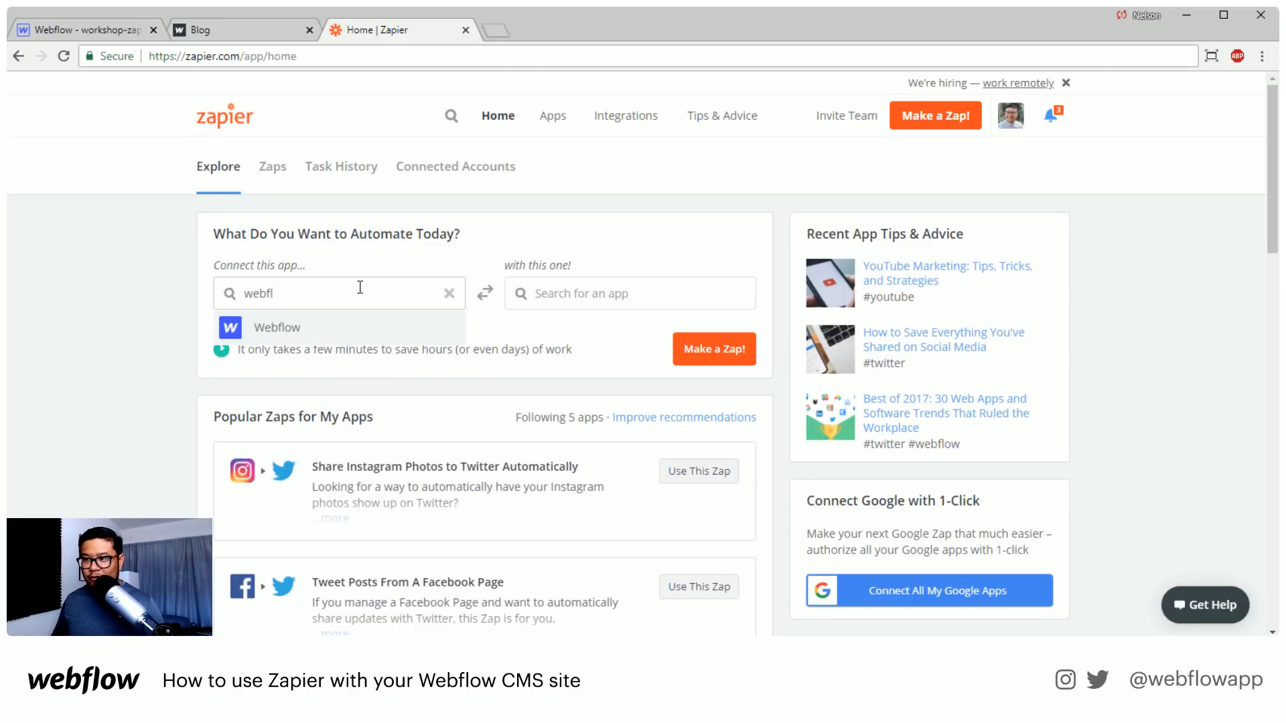
{"action": "left_click", "coordinate": [281, 331]}
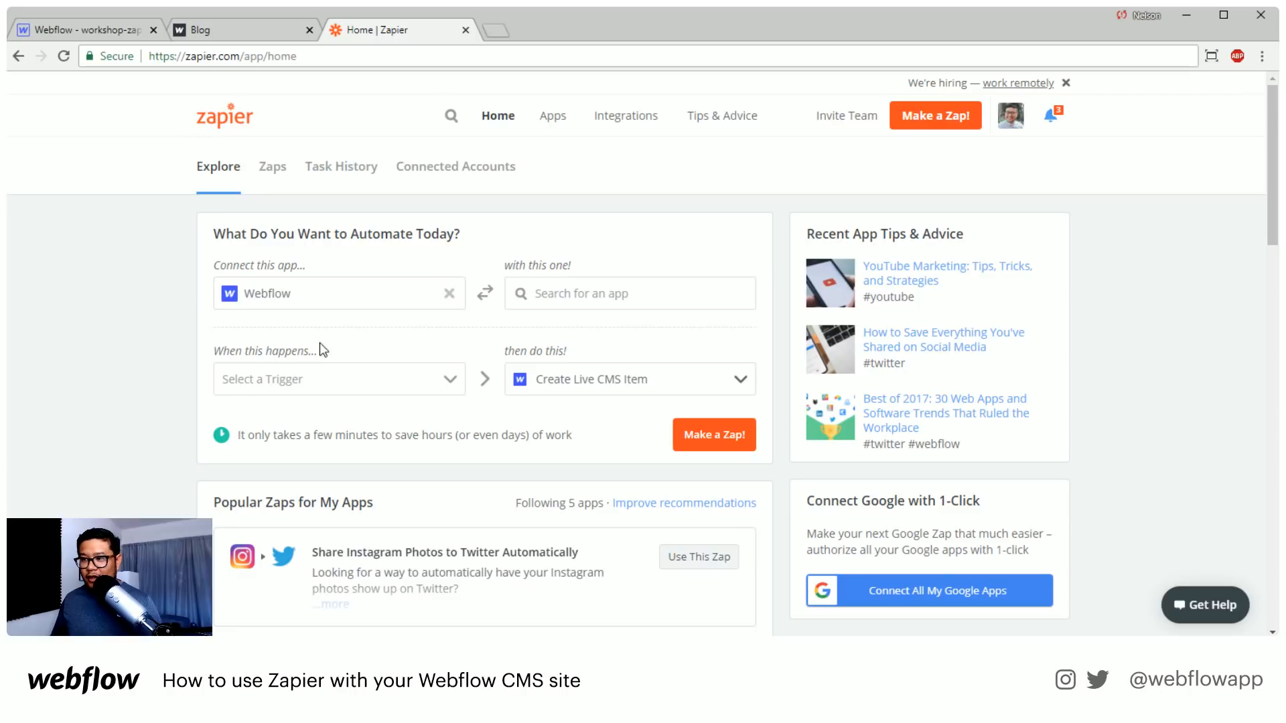
{"action": "left_click", "coordinate": [636, 295]}
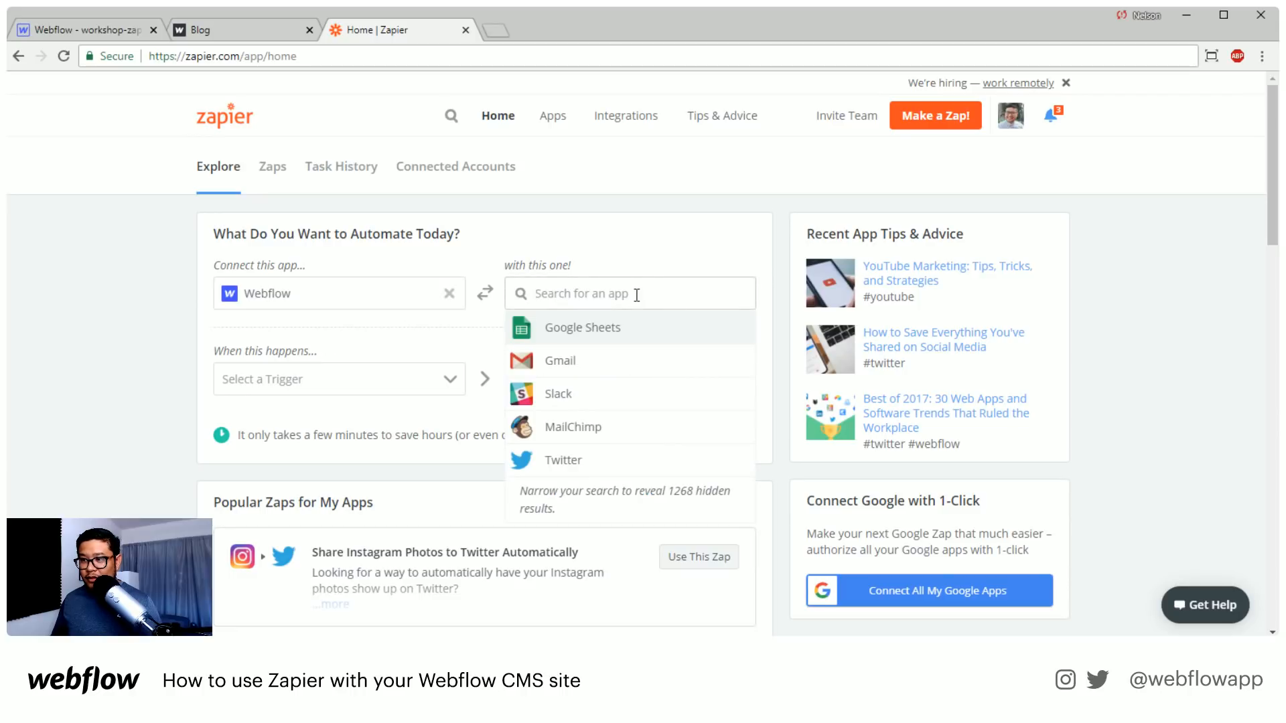
{"action": "type", "text": "webf"}
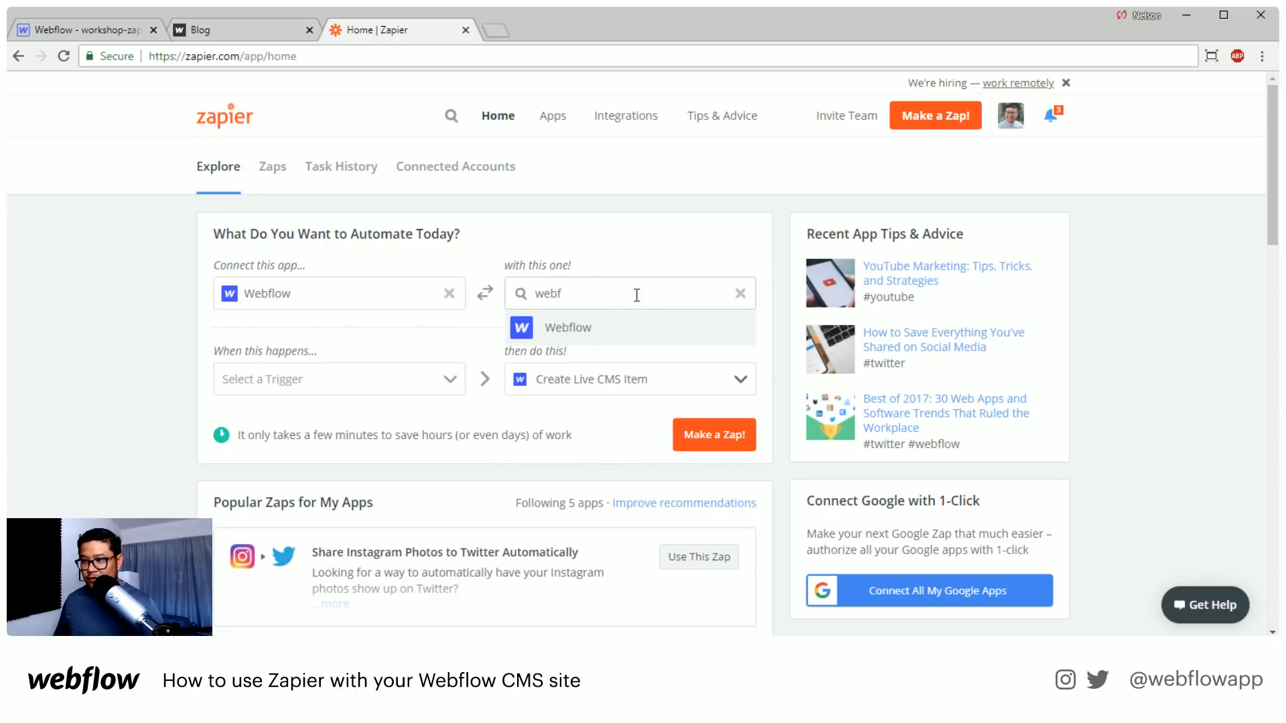
{"action": "left_click", "coordinate": [570, 330]}
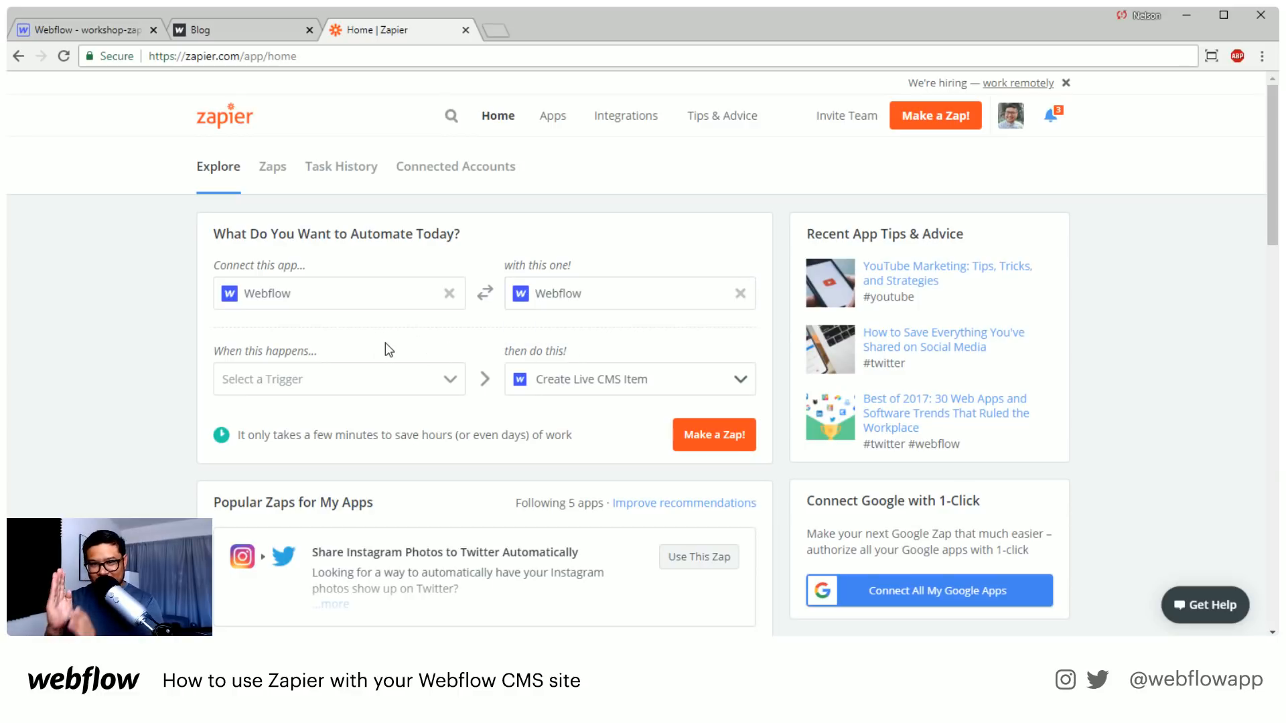
Set the automation's trigger to Form Submission and open the list of available actions
{"action": "left_click", "coordinate": [331, 381]}
{"action": "left_click", "coordinate": [318, 413]}
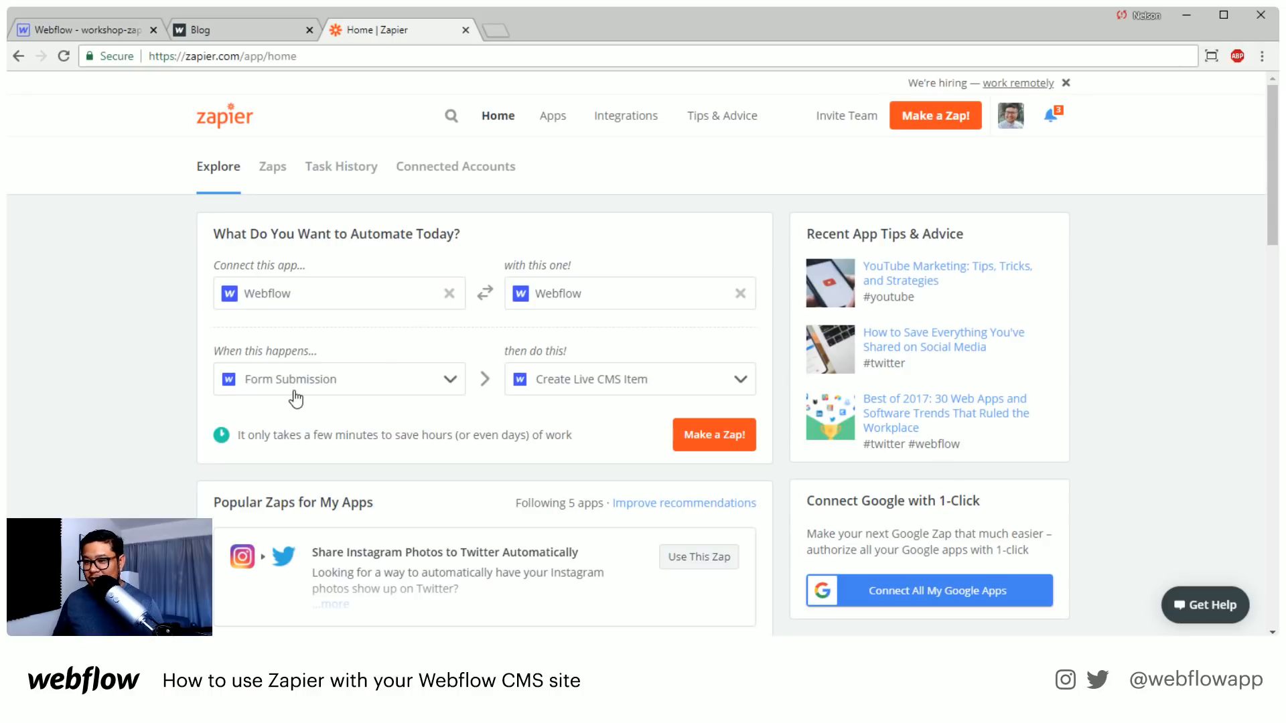
{"action": "left_click", "coordinate": [666, 392]}
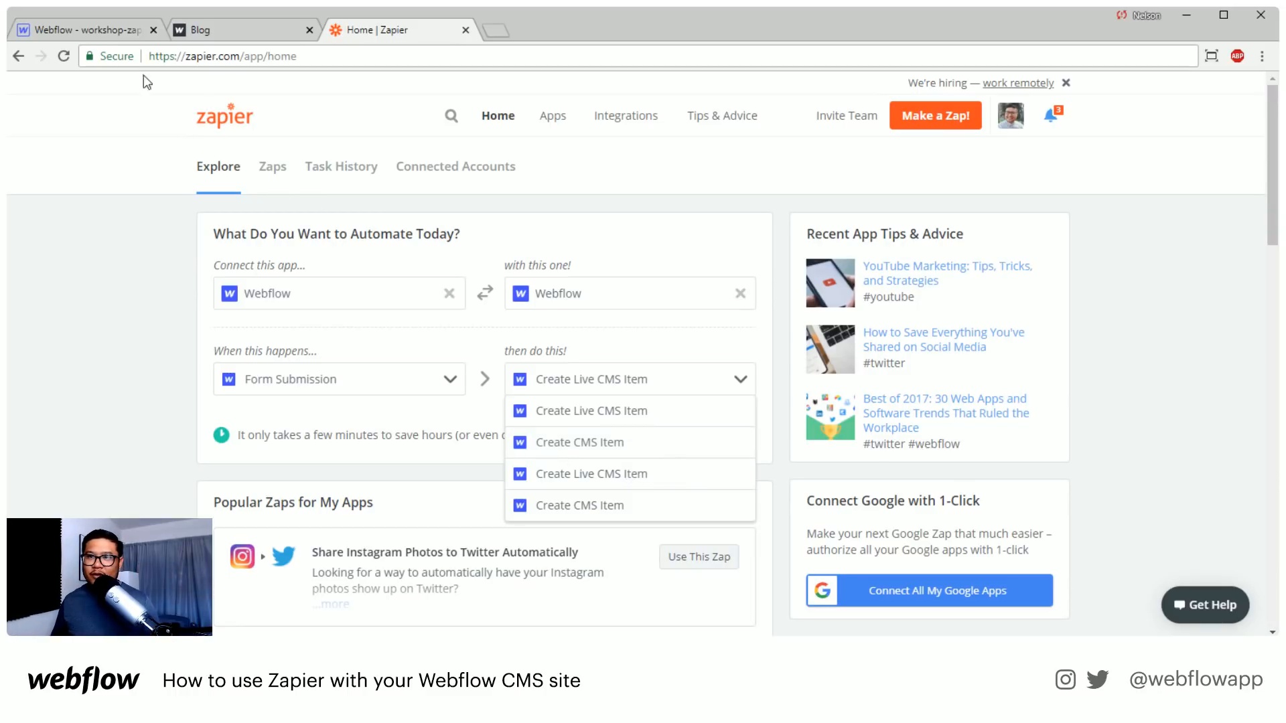
Switch to Webflow and examine the Form-data collection's items and the site's publishing options
{"action": "left_click", "coordinate": [100, 30]}
{"action": "left_click", "coordinate": [14, 184]}
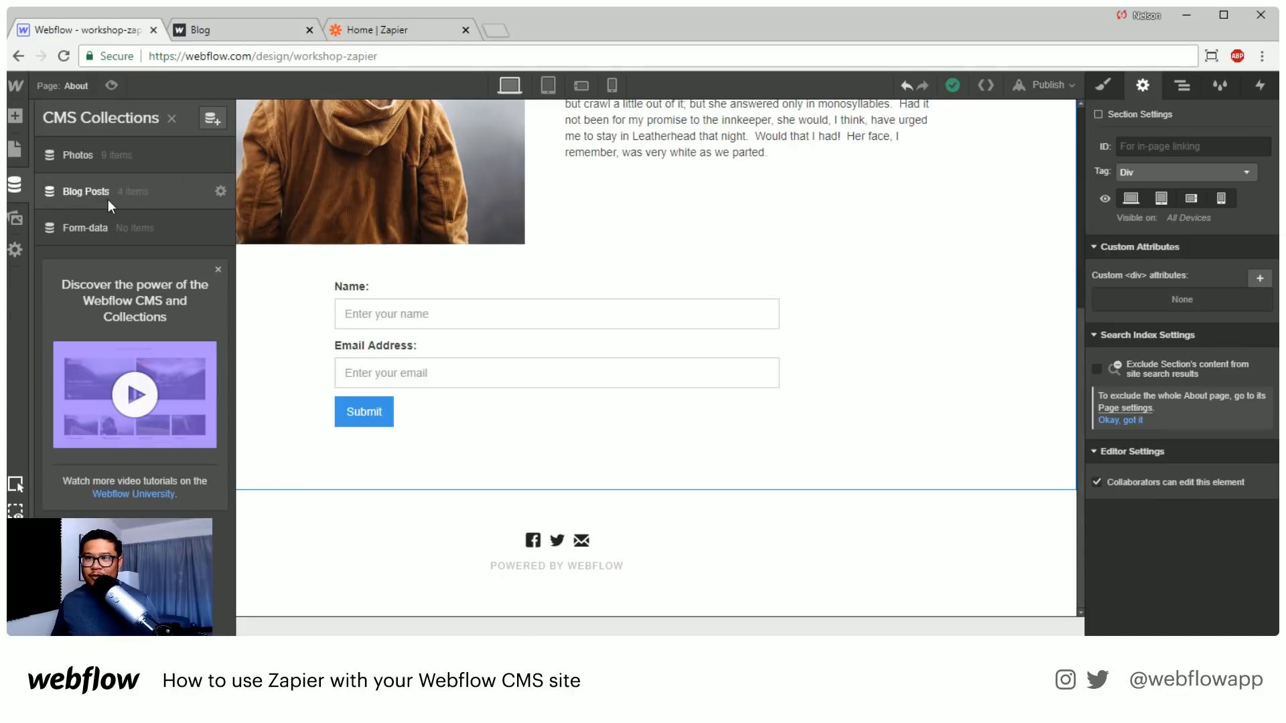
{"action": "left_click", "coordinate": [106, 228]}
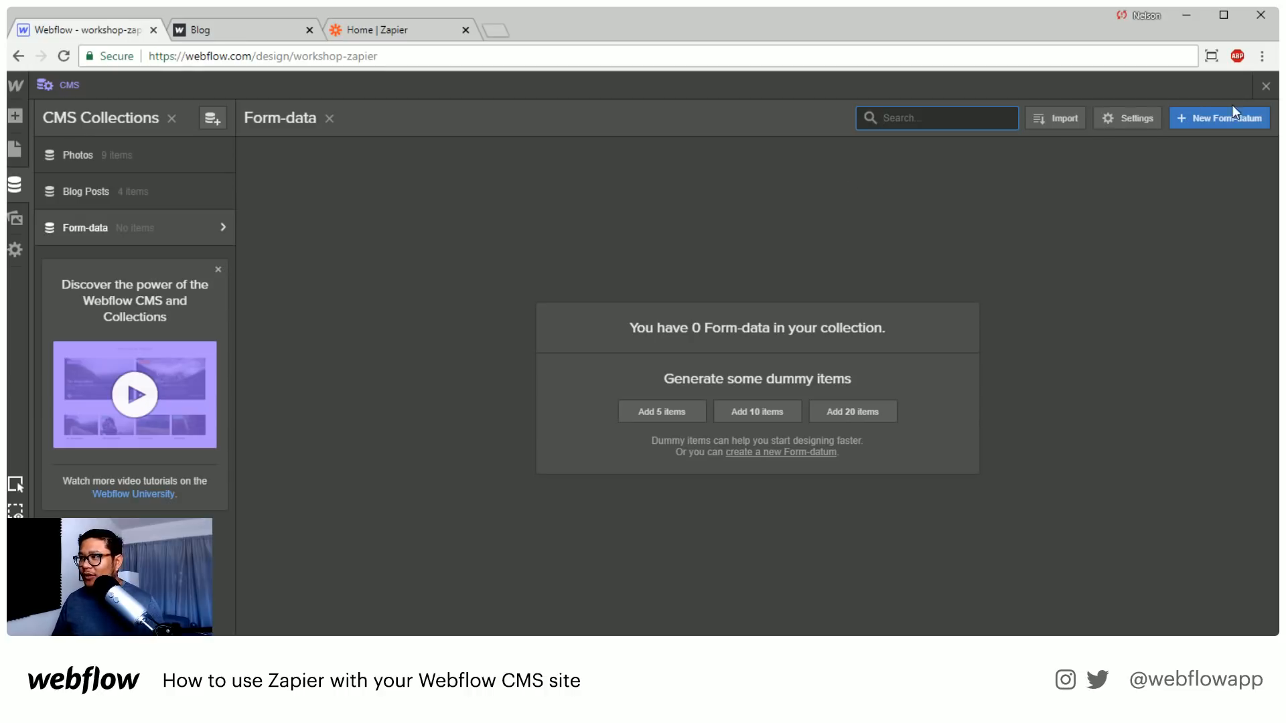
{"action": "left_click", "coordinate": [1265, 86]}
{"action": "left_click", "coordinate": [1035, 85]}
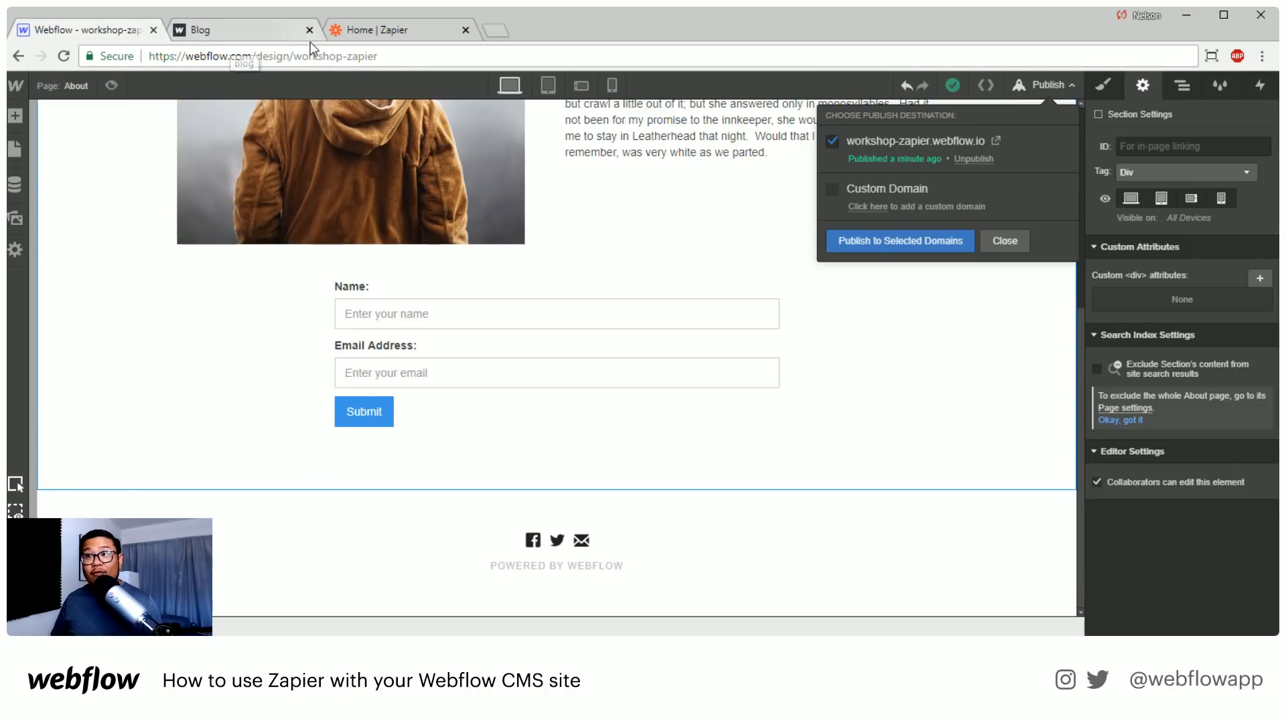
Switch back to Zapier, choose Create Live CMS Item as the action and start making the zap
{"action": "left_click", "coordinate": [347, 32]}
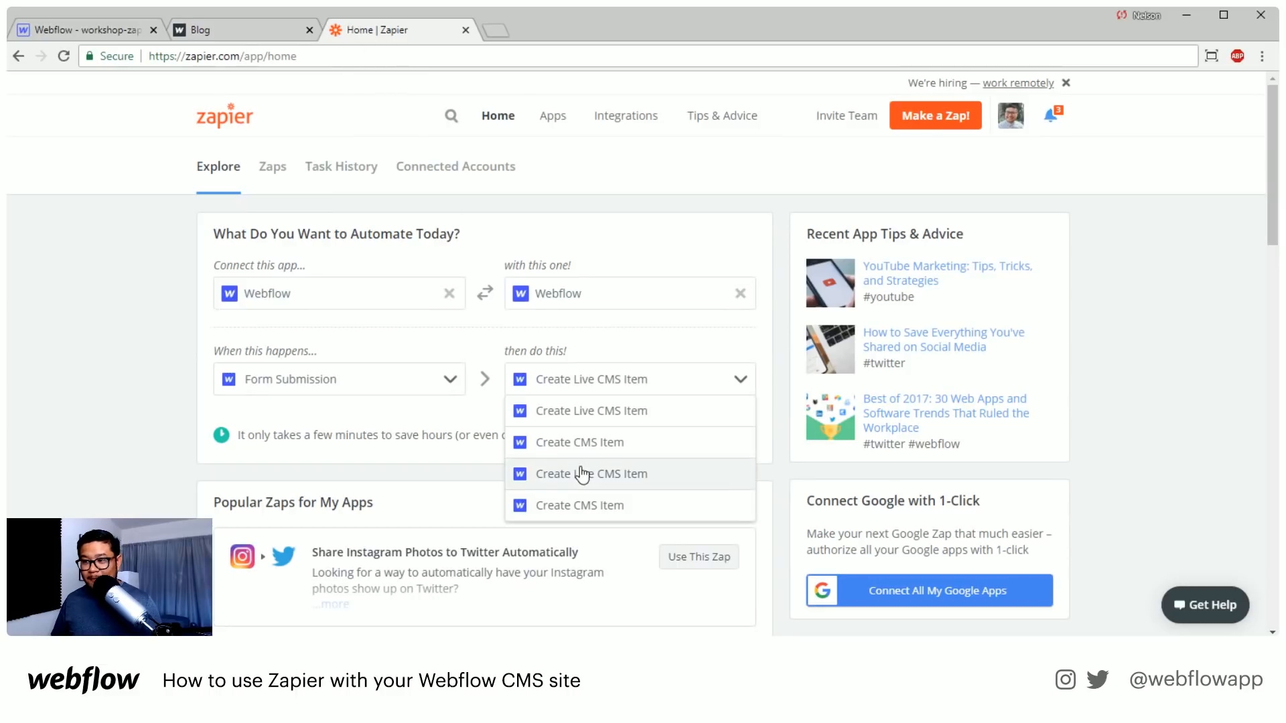
{"action": "left_click", "coordinate": [648, 419]}
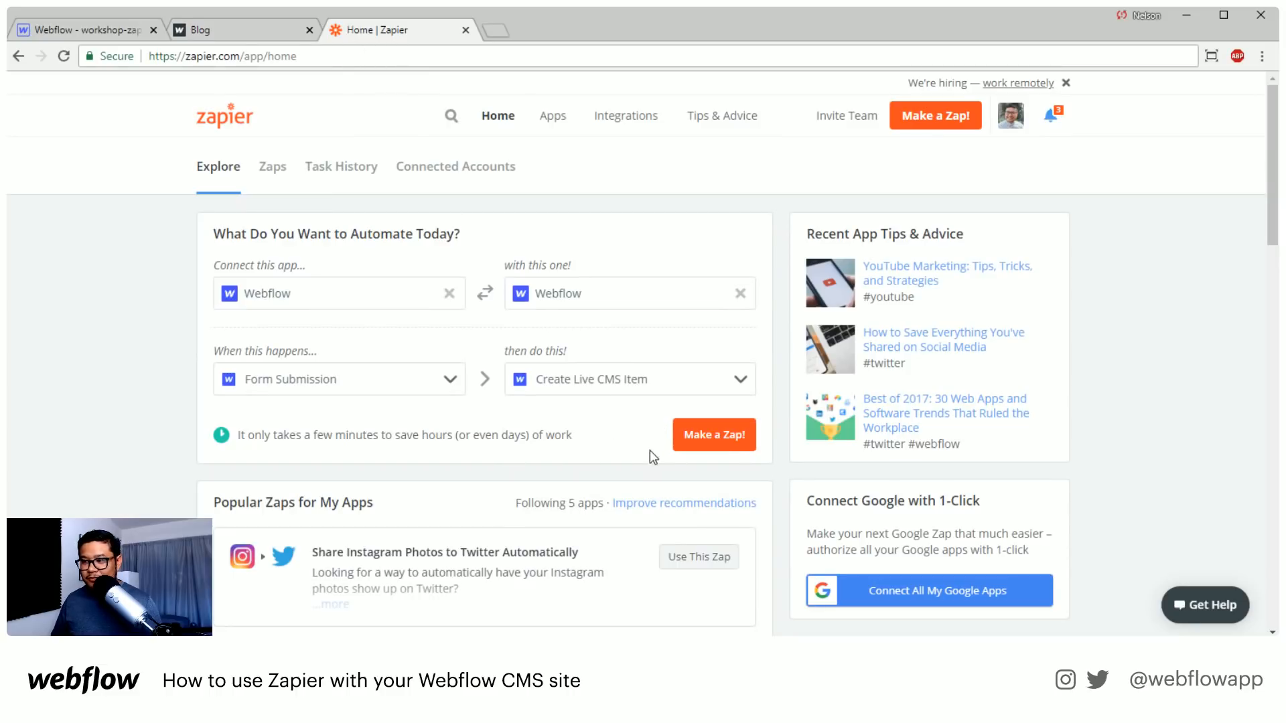
{"action": "left_click", "coordinate": [731, 445]}
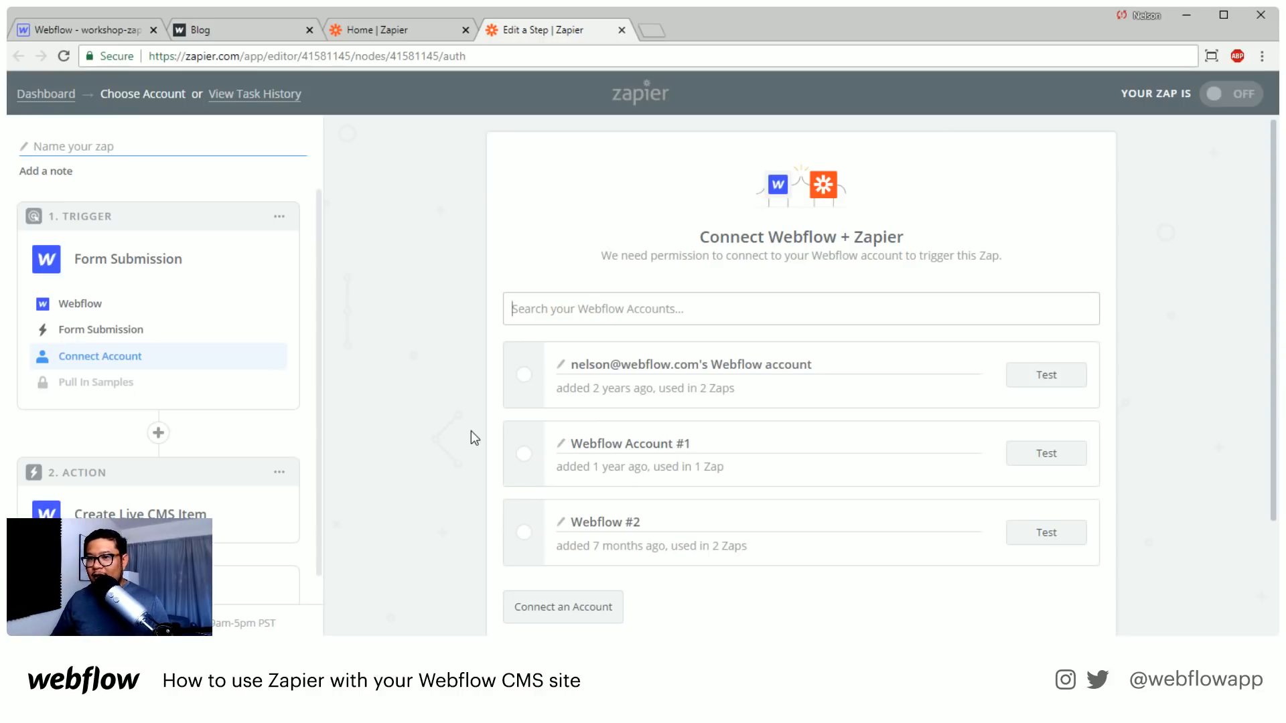
Select the first listed Webflow account for the Form Submission trigger and save the choice
{"action": "scroll", "coordinate": [471, 431], "scroll_direction": "down", "scroll_amount": 2}
{"action": "scroll", "coordinate": [525, 290], "scroll_direction": "up", "scroll_amount": 2}
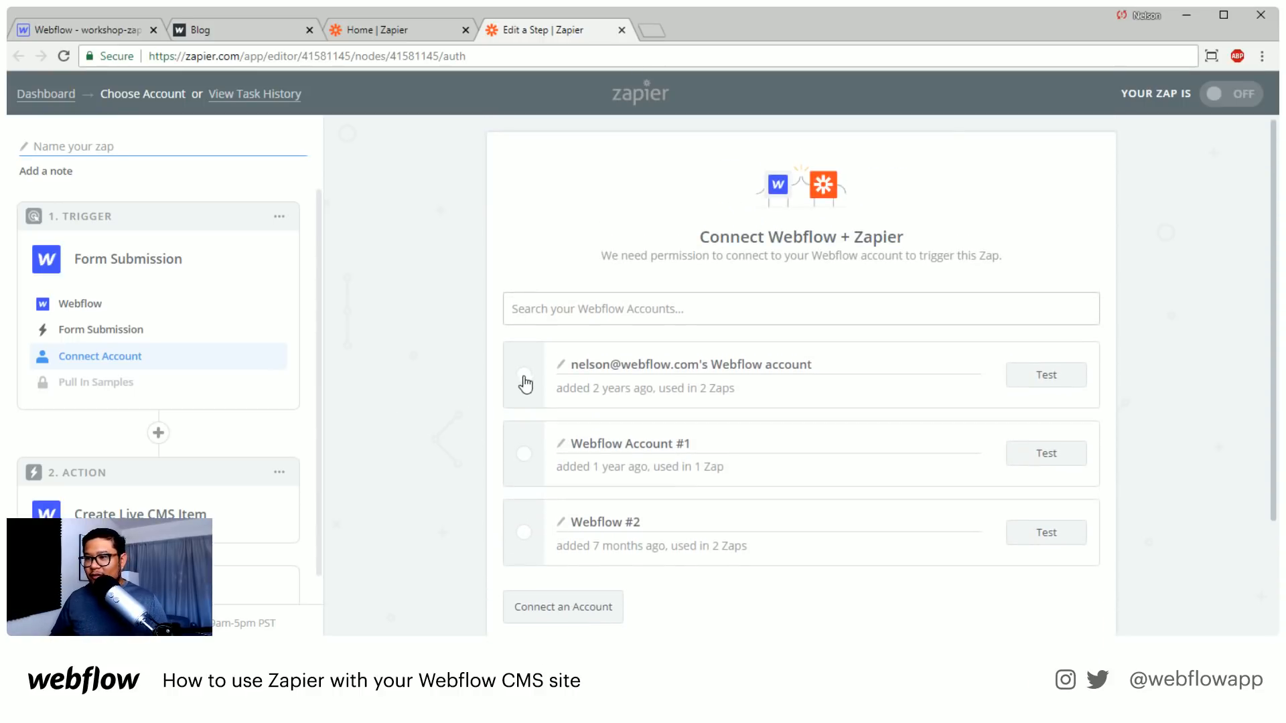
{"action": "left_click", "coordinate": [524, 376]}
{"action": "scroll", "coordinate": [732, 540], "scroll_direction": "down", "scroll_amount": 1}
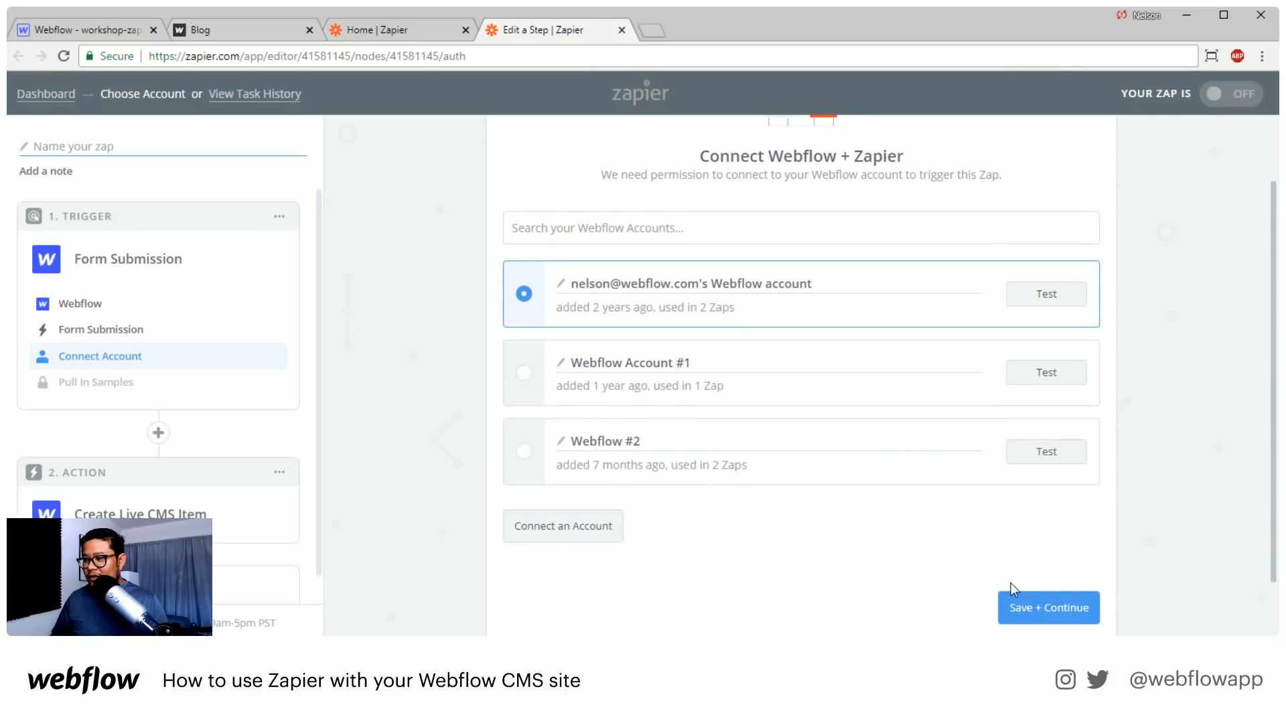
{"action": "left_click", "coordinate": [1044, 609]}
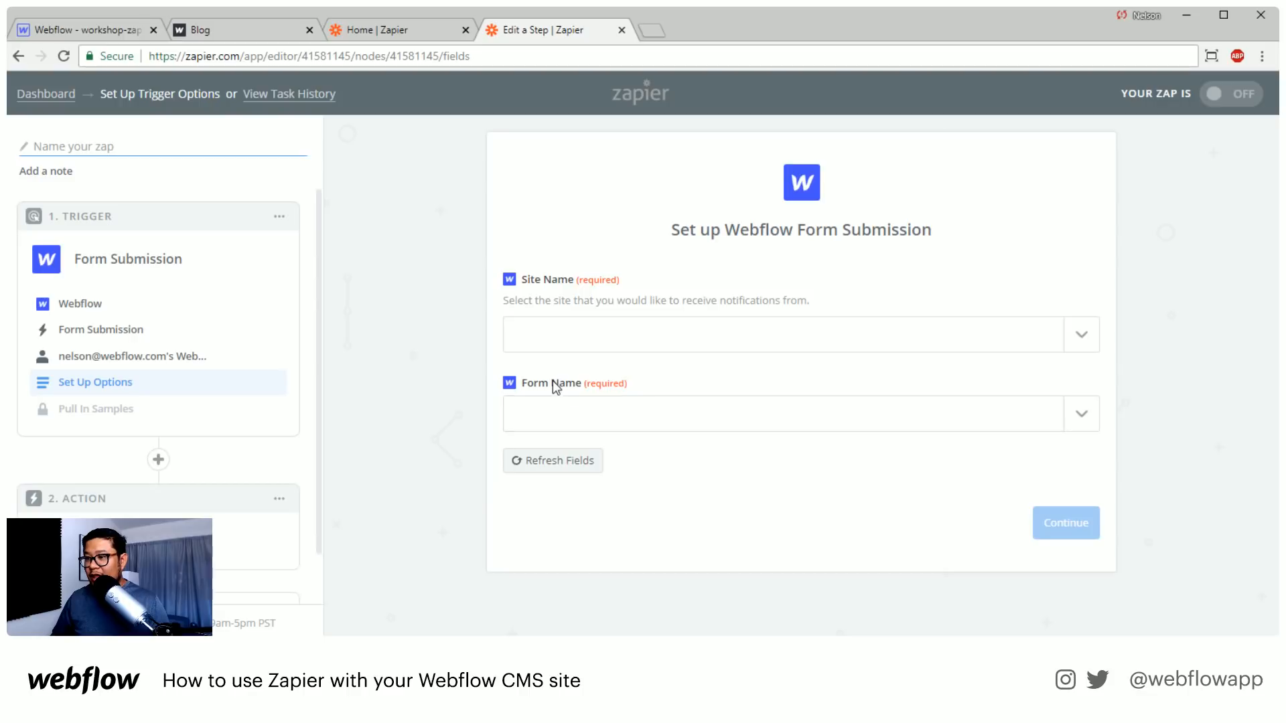
Try to list the site names for the trigger, and test the selected Webflow account's connection
{"action": "left_click", "coordinate": [904, 334]}
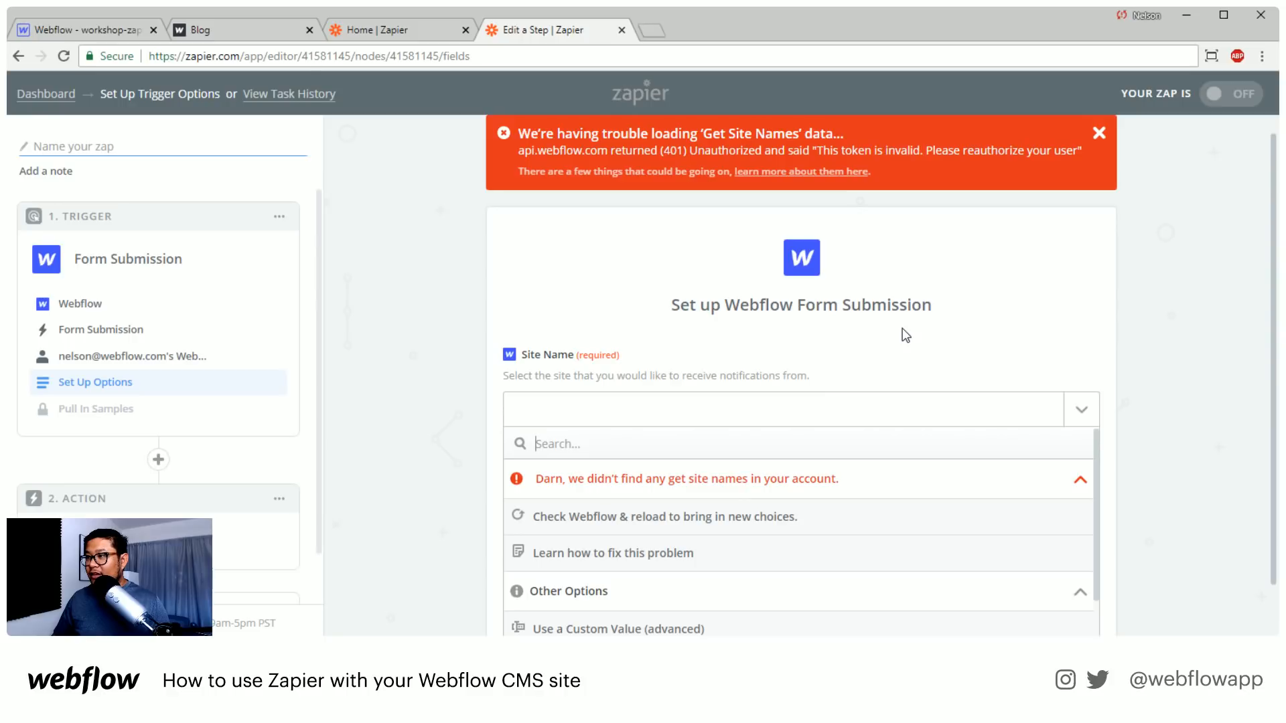
{"action": "left_click", "coordinate": [1099, 133]}
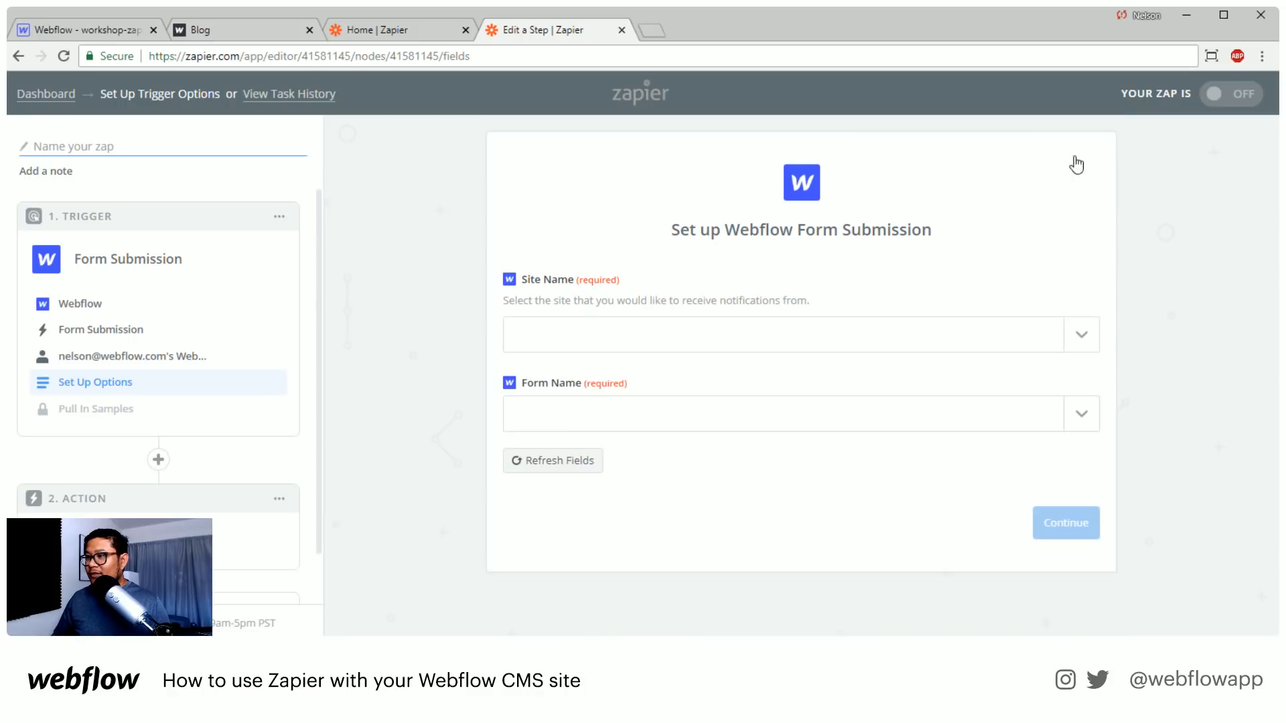
{"action": "left_click", "coordinate": [123, 358]}
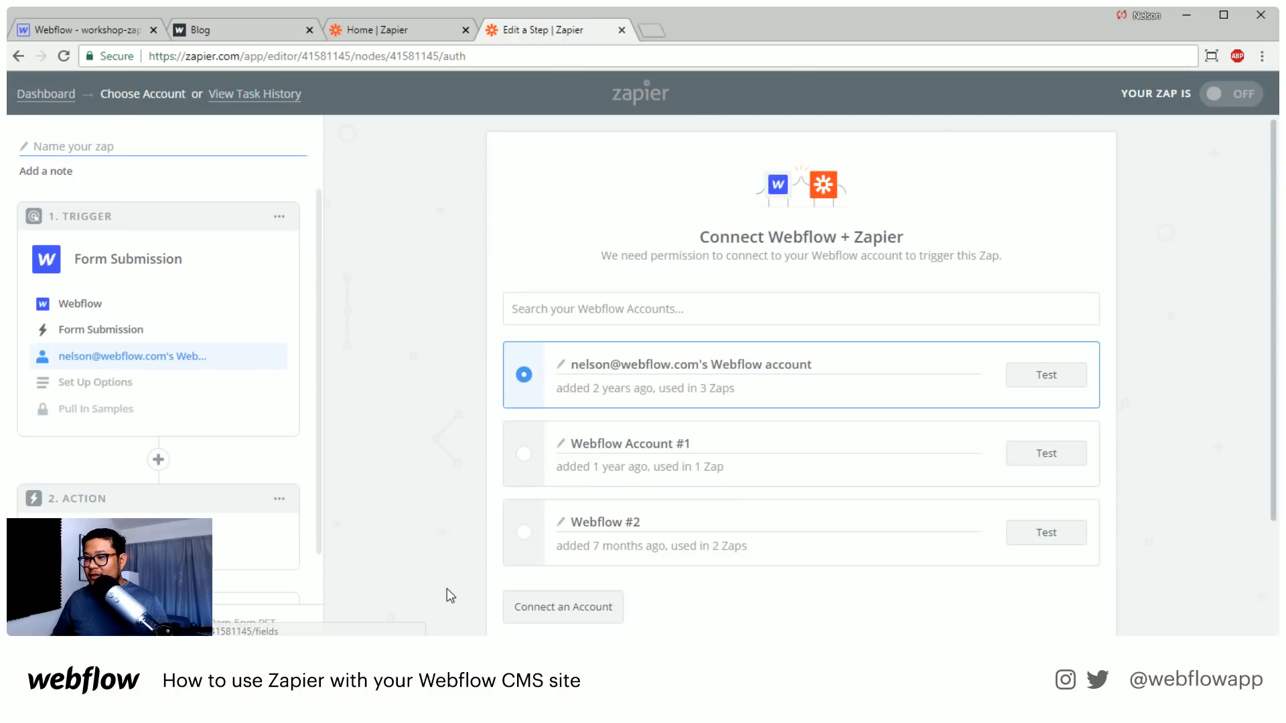
{"action": "left_click", "coordinate": [1064, 378]}
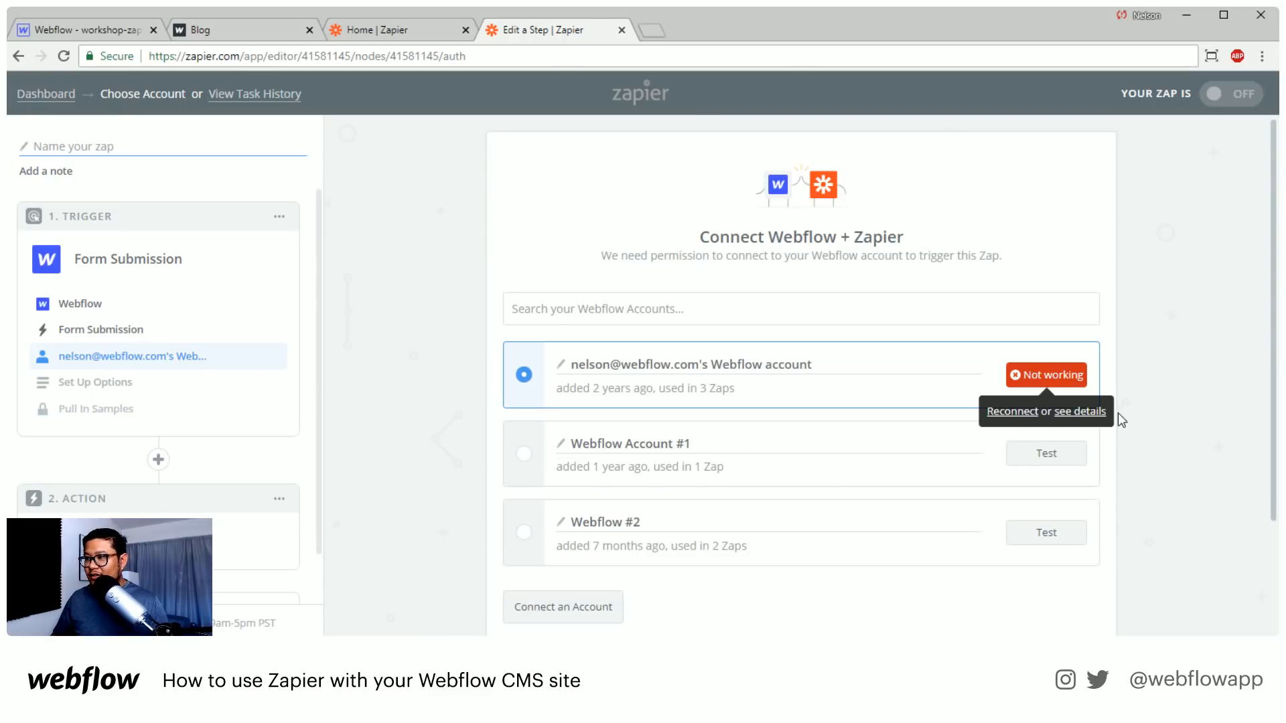
Reconnect the selected Webflow account, restricting Zapier's access to the workshop-zapier site, and continue to the trigger options
{"action": "left_click", "coordinate": [1008, 413]}
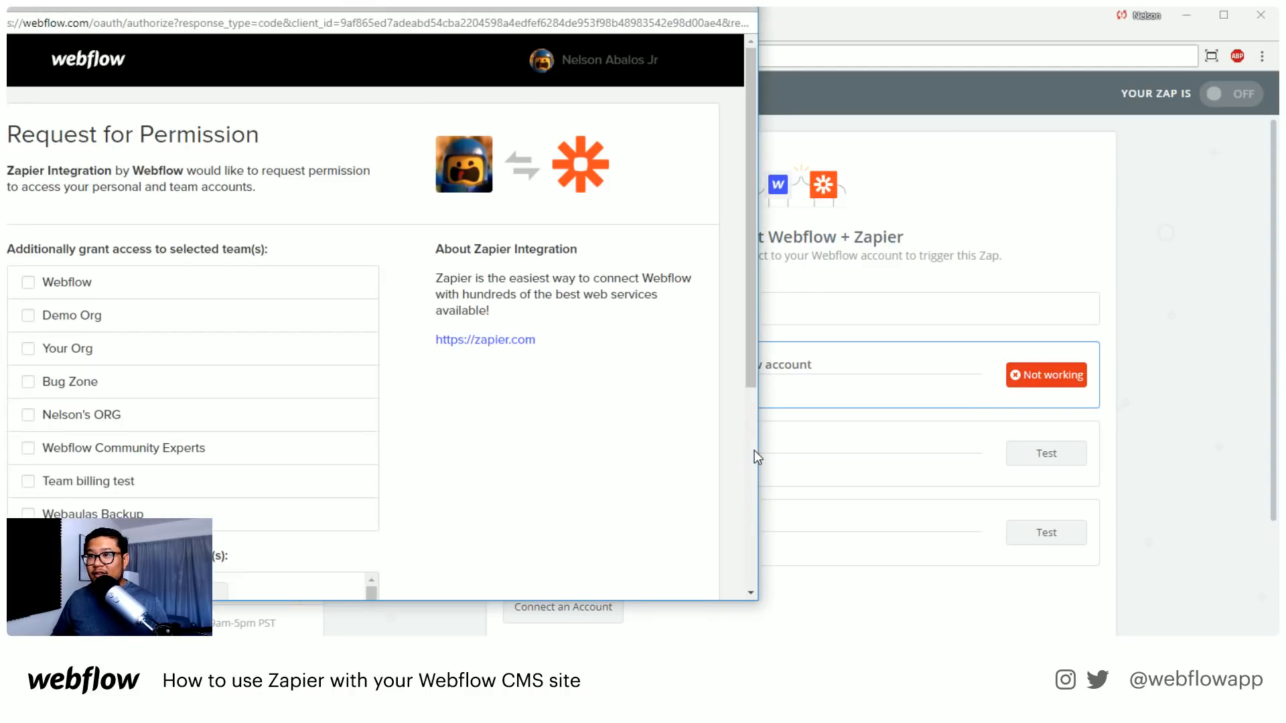
{"action": "scroll", "coordinate": [534, 473], "scroll_direction": "down", "scroll_amount": 1}
{"action": "scroll", "coordinate": [534, 473], "scroll_direction": "down", "scroll_amount": 4}
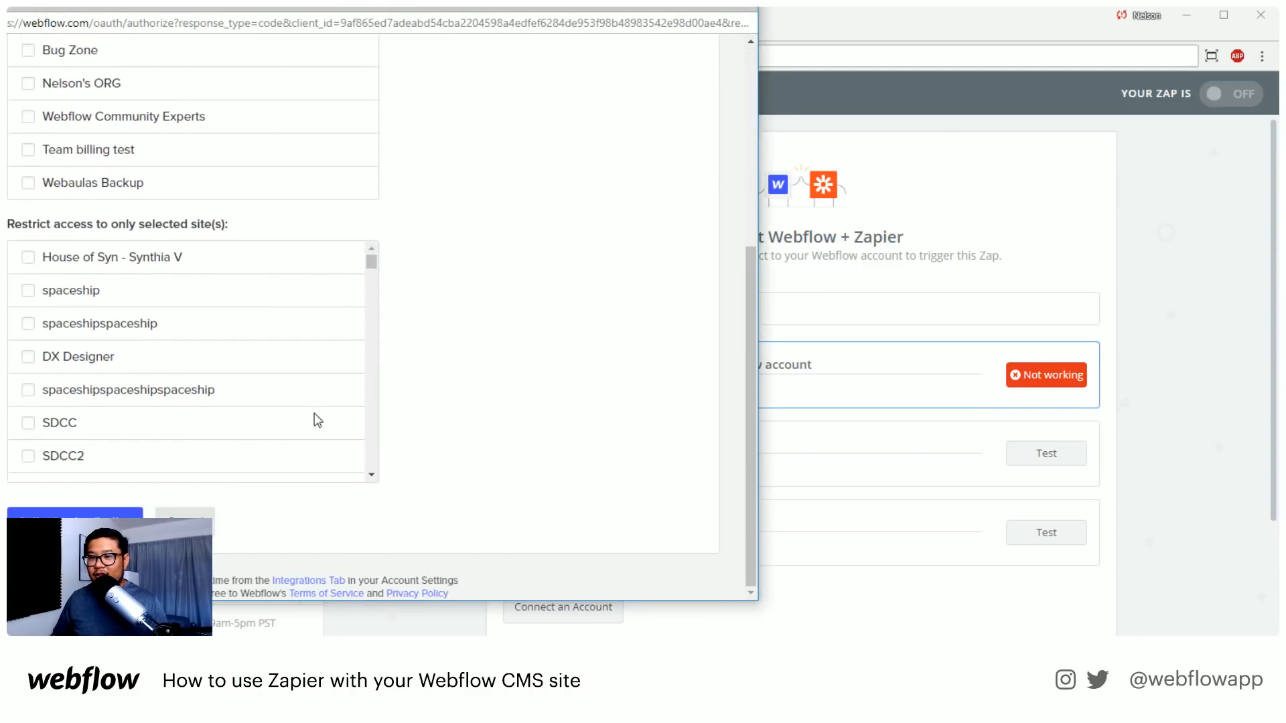
{"action": "key", "text": "ctrl+f"}
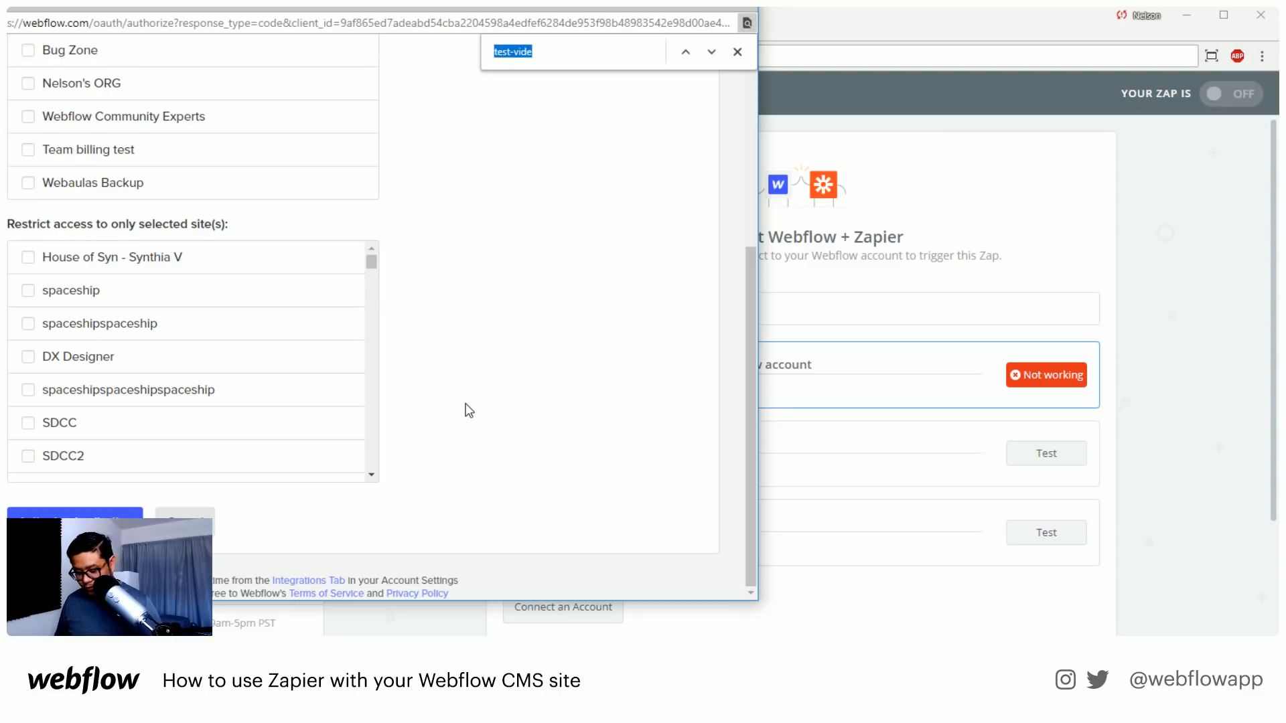
{"action": "type", "text": "workshop-"}
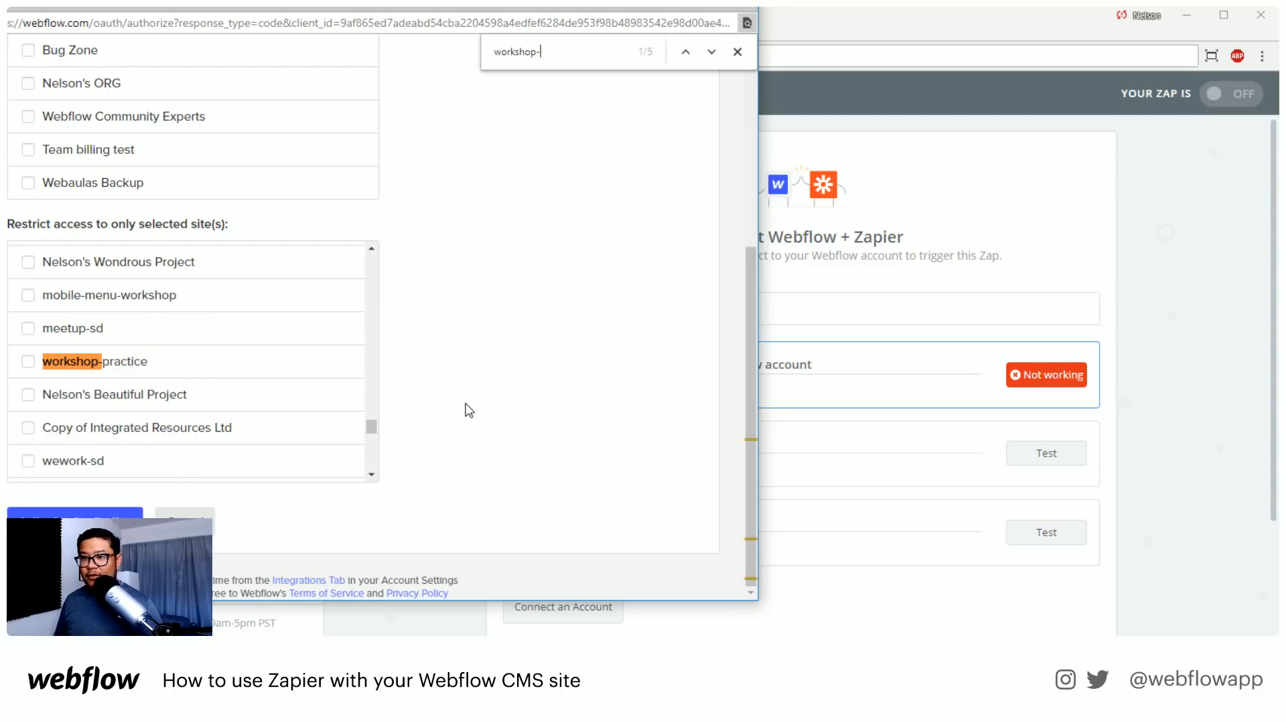
{"action": "type", "text": "za"}
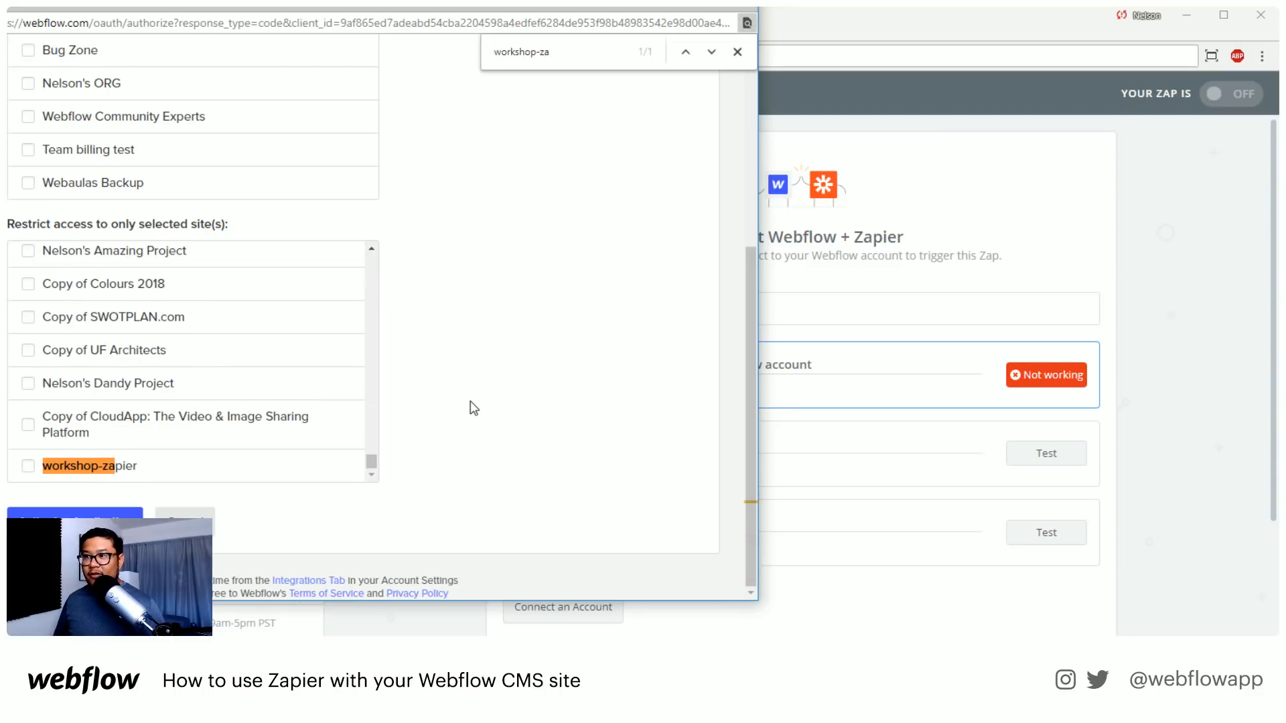
{"action": "left_click", "coordinate": [30, 466]}
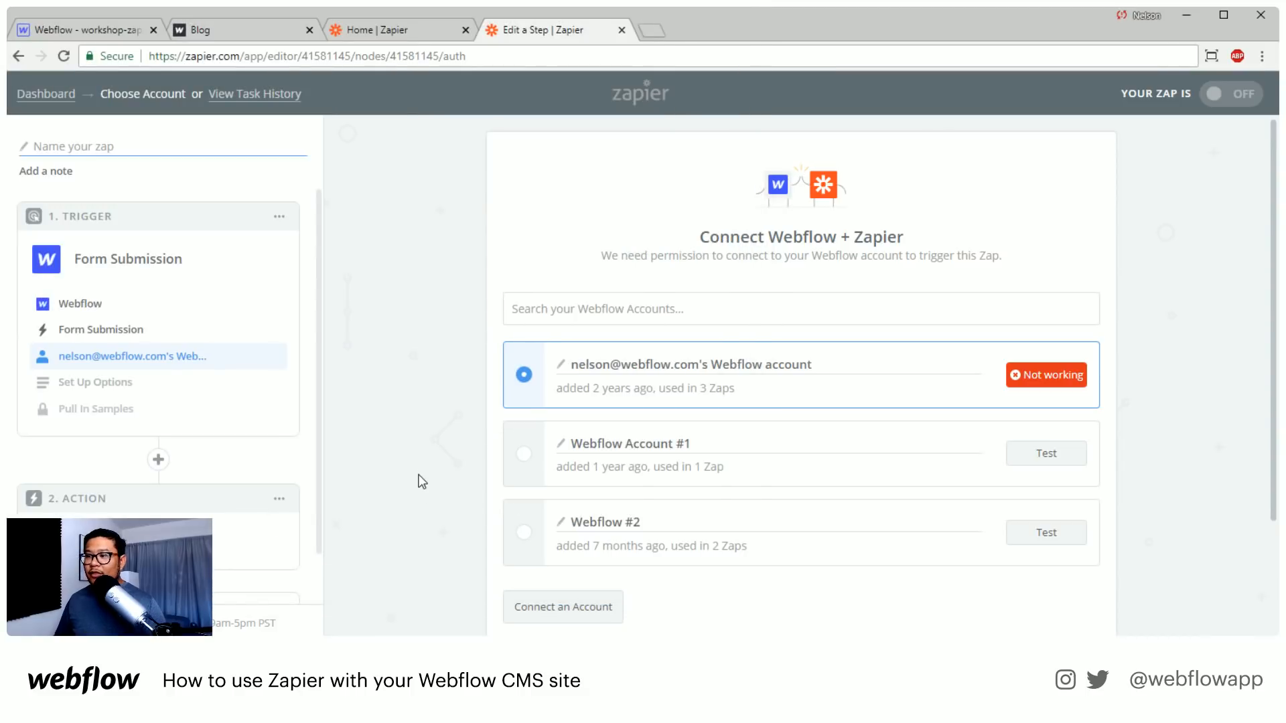
{"action": "scroll", "coordinate": [428, 467], "scroll_direction": "down", "scroll_amount": 3}
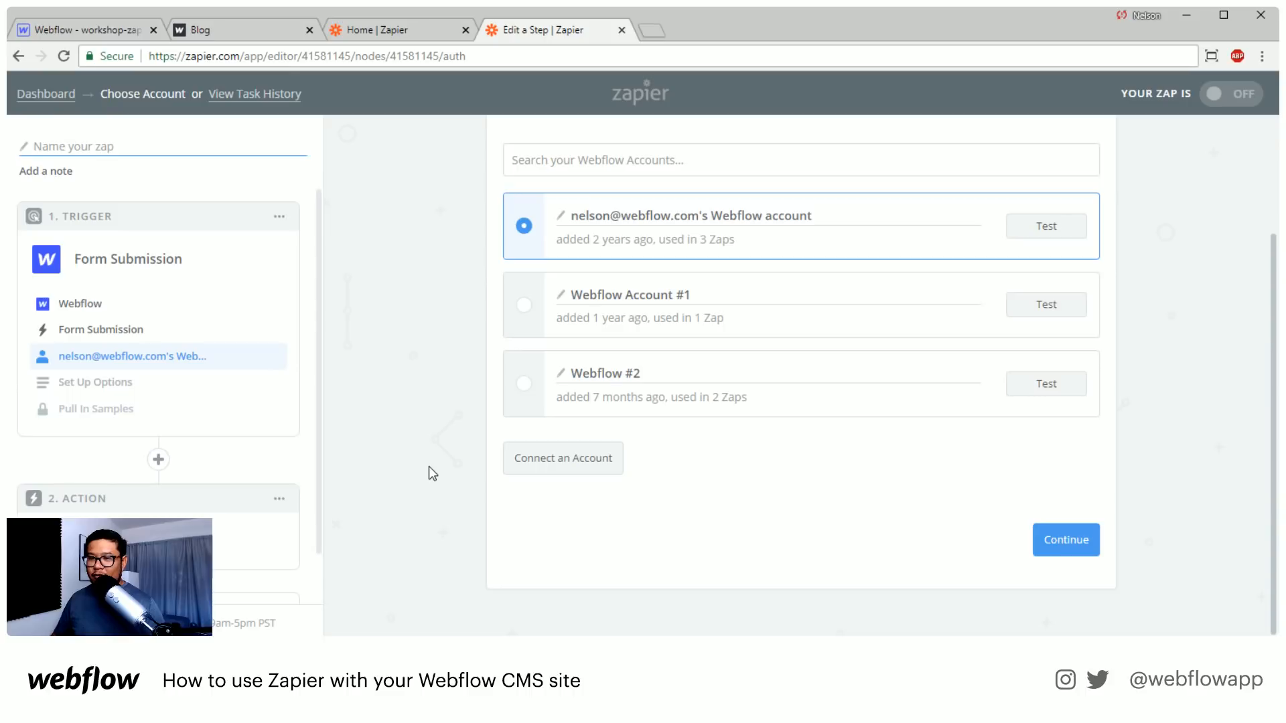
{"action": "left_click", "coordinate": [1046, 548]}
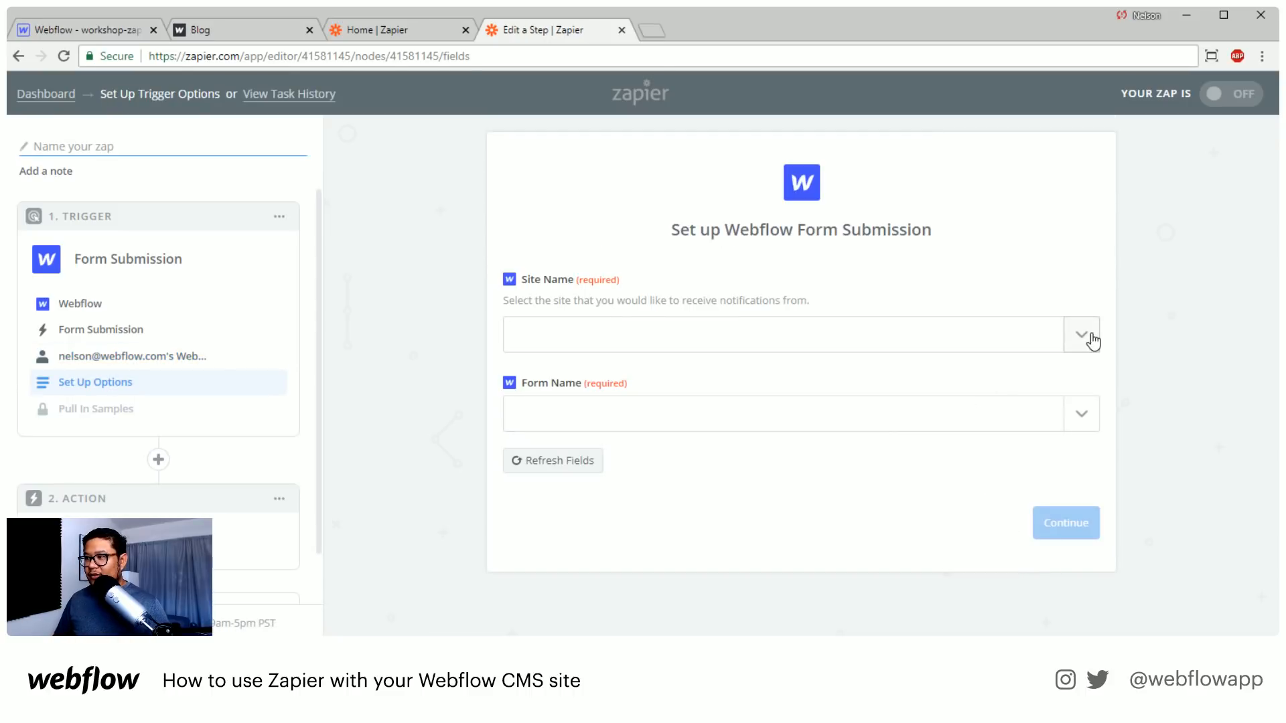
Set the trigger's site name to workshop-zapier and list the forms available for it
{"action": "left_click", "coordinate": [1082, 335]}
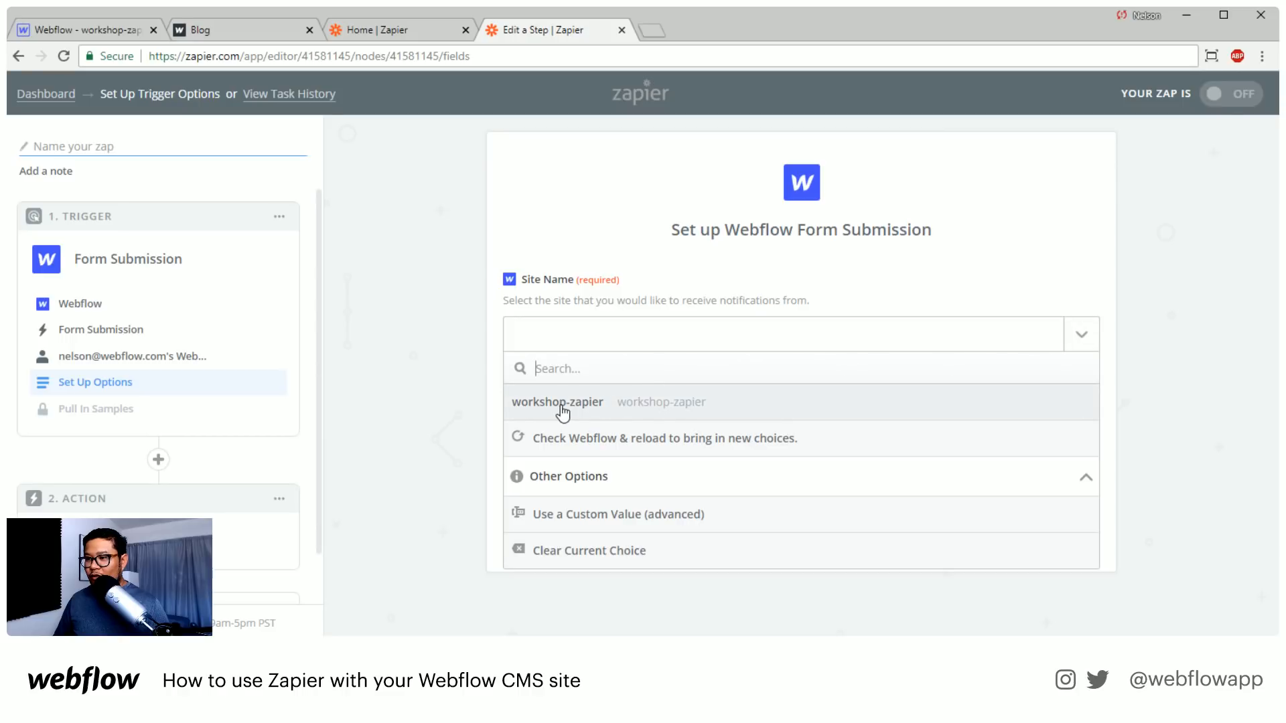
{"action": "left_click", "coordinate": [628, 409]}
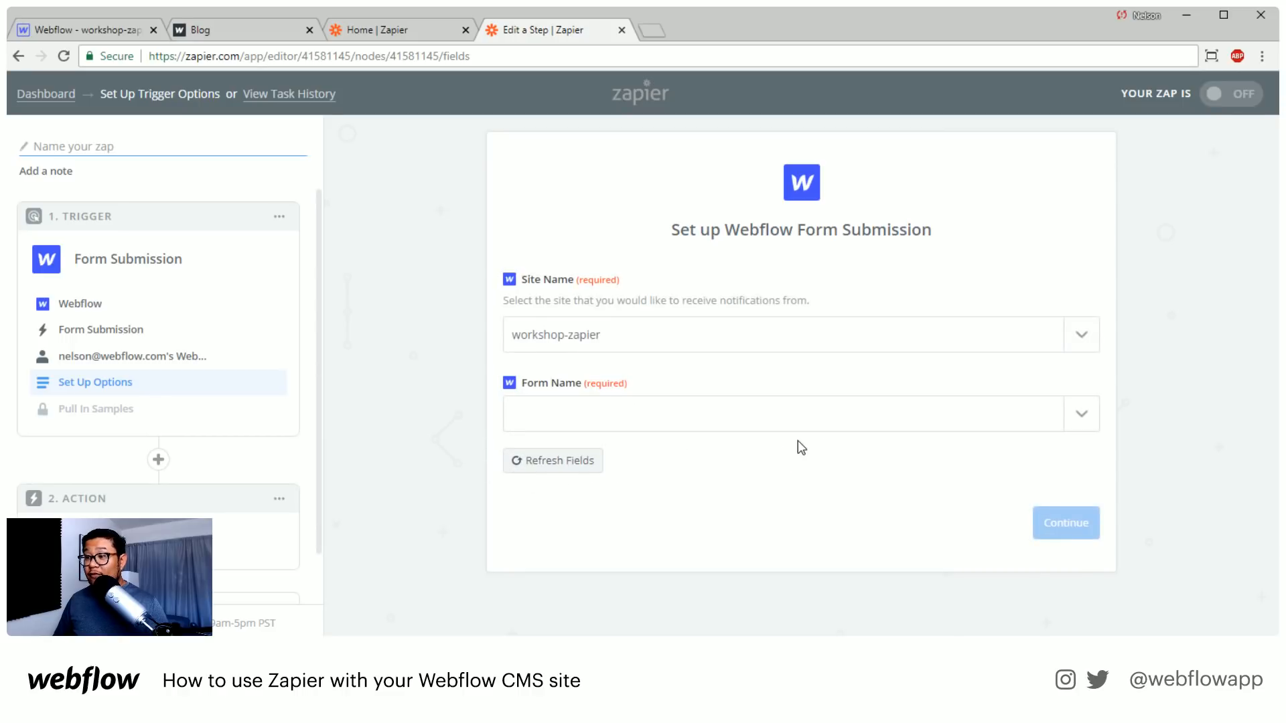
{"action": "left_click", "coordinate": [666, 425]}
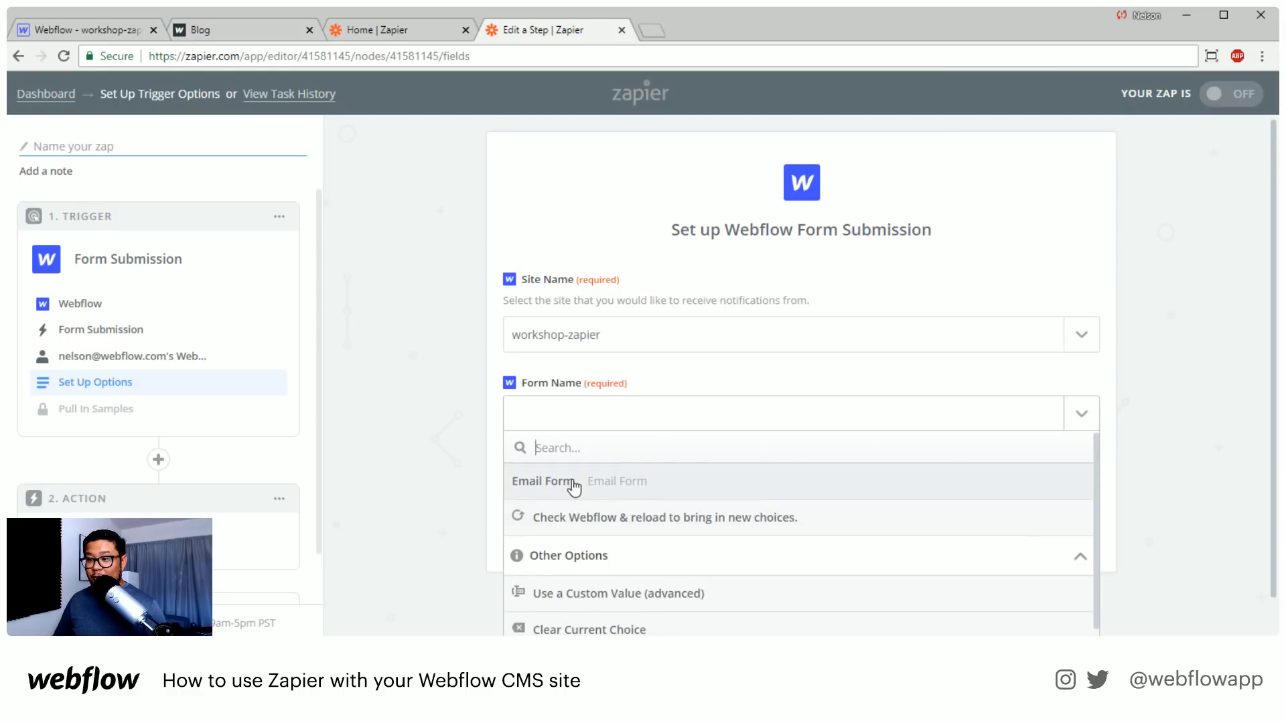
Switch to Webflow, check the form name in the About page form's settings, and return to the Zapier step editor
{"action": "left_click", "coordinate": [124, 33]}
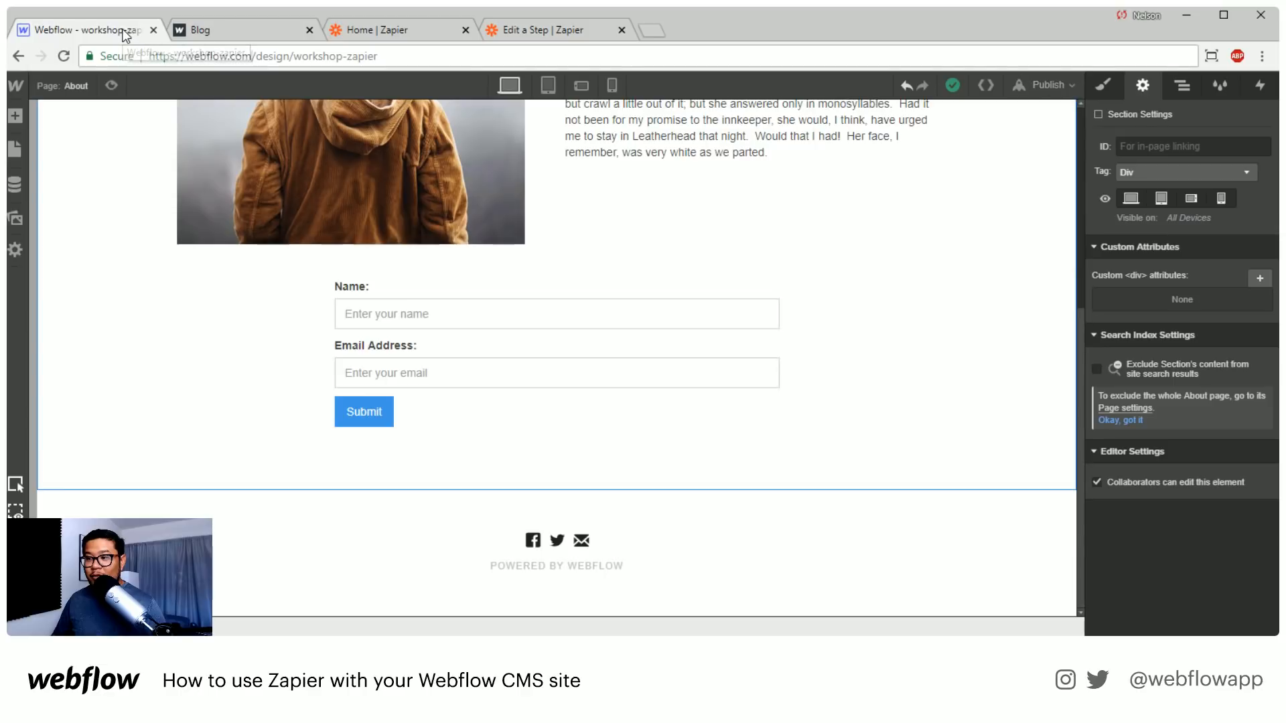
{"action": "left_click", "coordinate": [552, 298]}
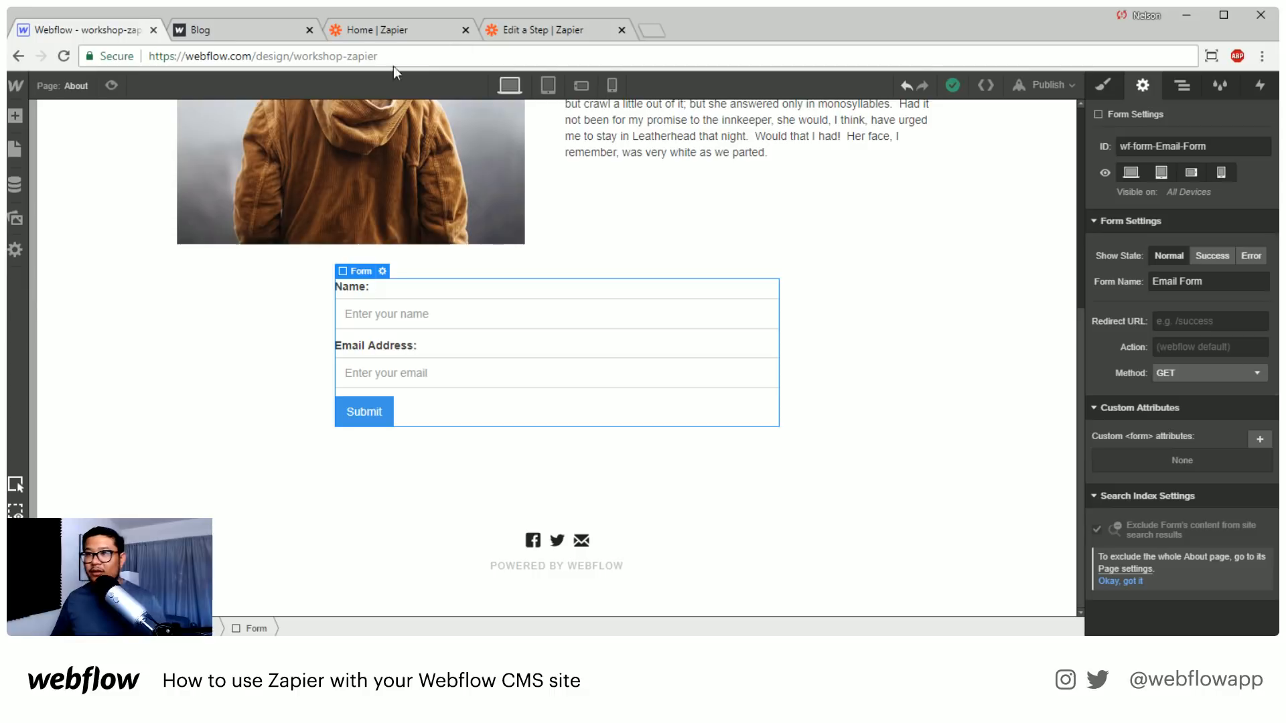
{"action": "left_click", "coordinate": [373, 31]}
{"action": "left_click", "coordinate": [497, 30]}
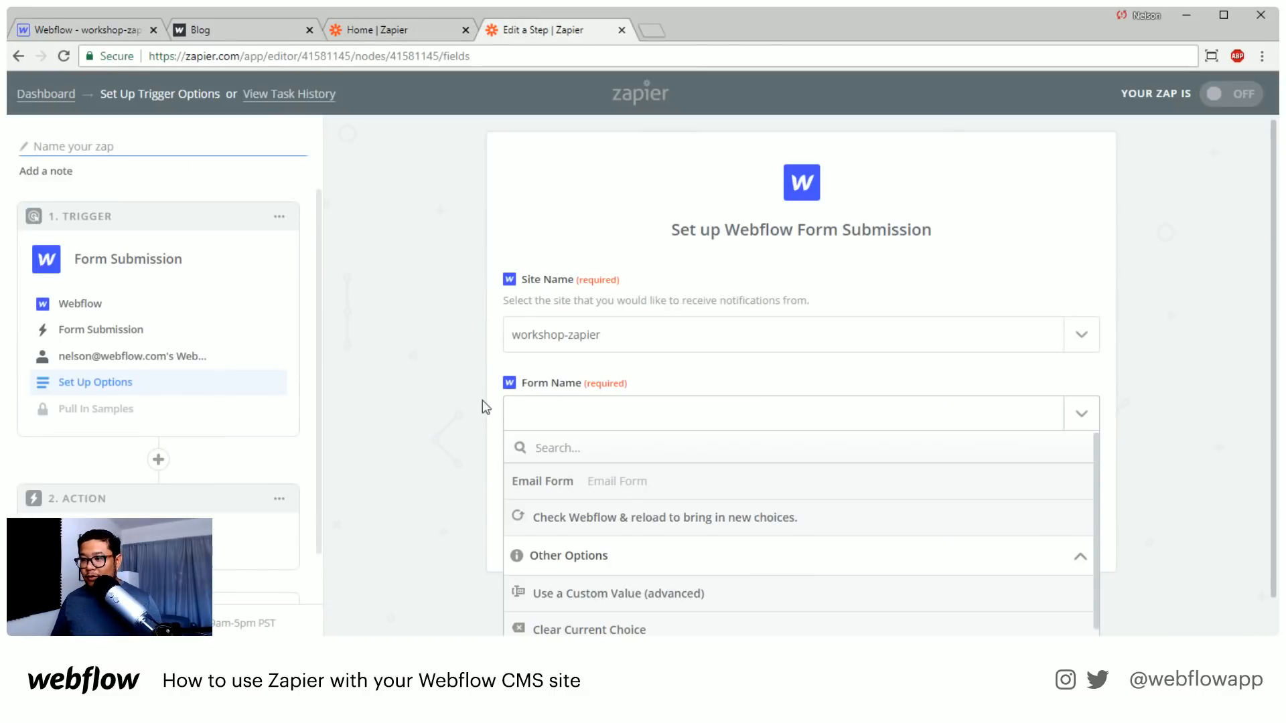
Choose Email Form as the trigger's form and pull in sample form submissions
{"action": "left_click", "coordinate": [582, 482]}
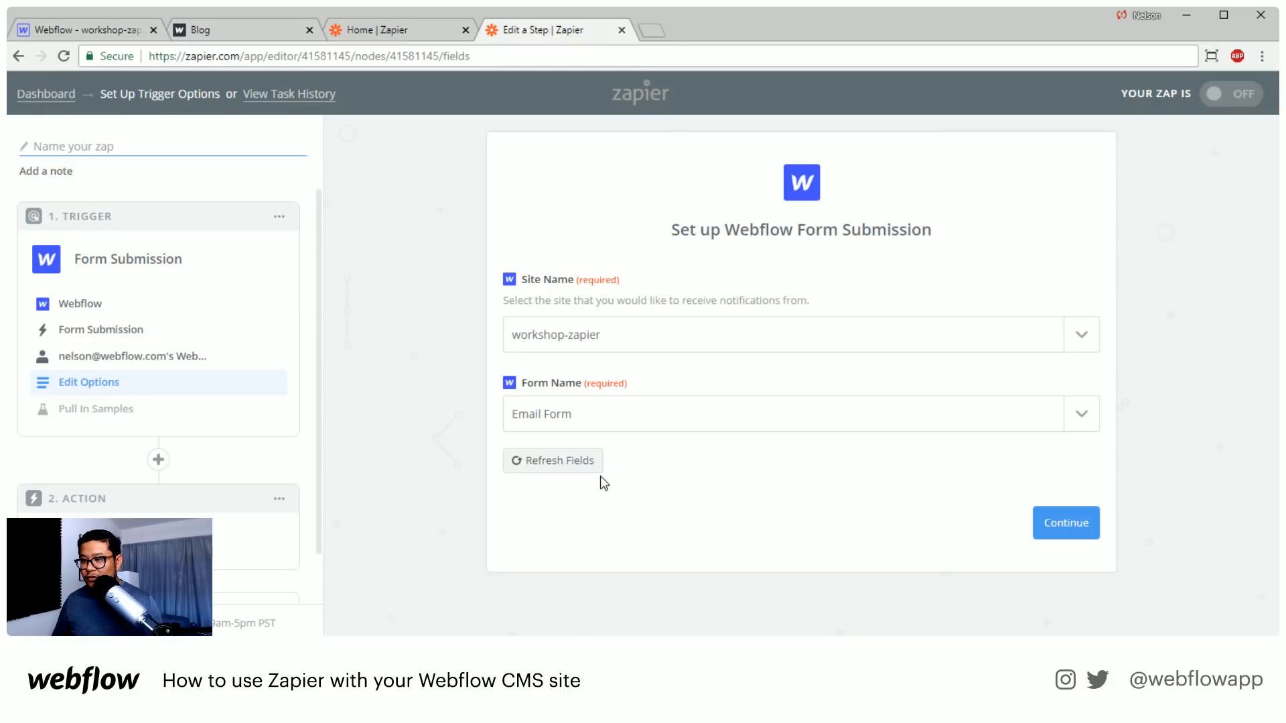
{"action": "left_click", "coordinate": [1045, 527]}
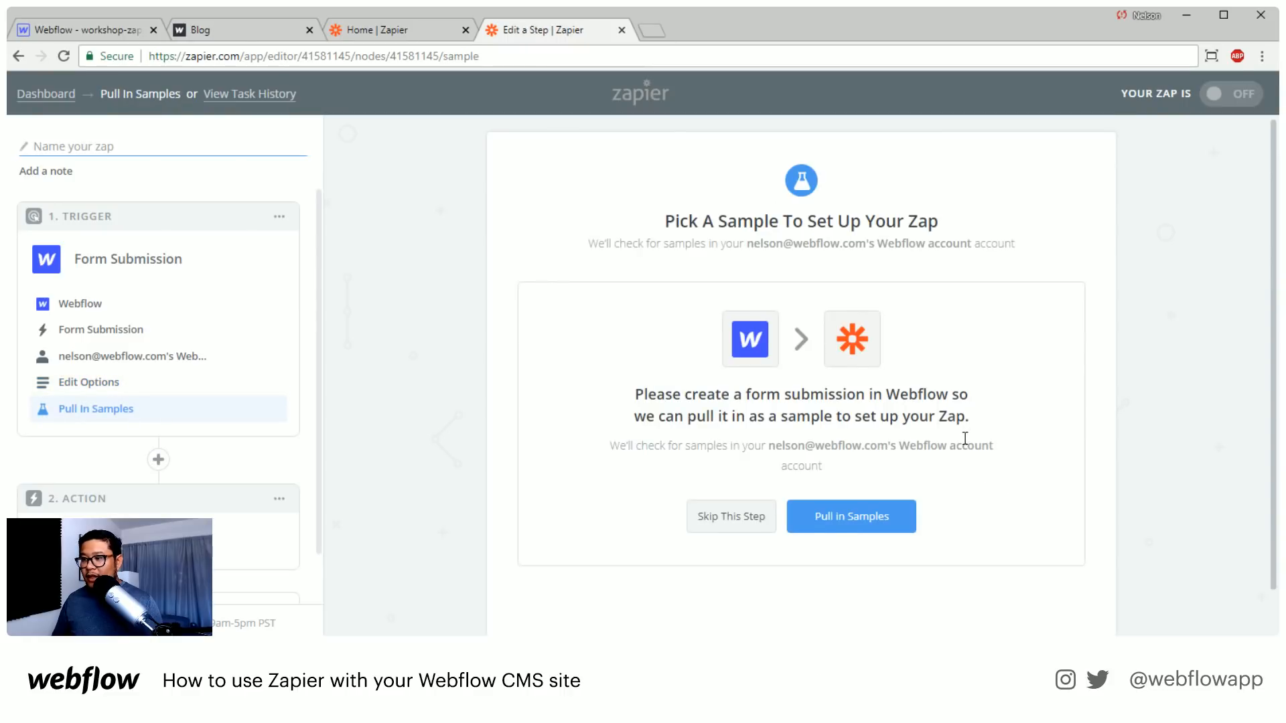
{"action": "scroll", "coordinate": [964, 415], "scroll_direction": "down", "scroll_amount": 1}
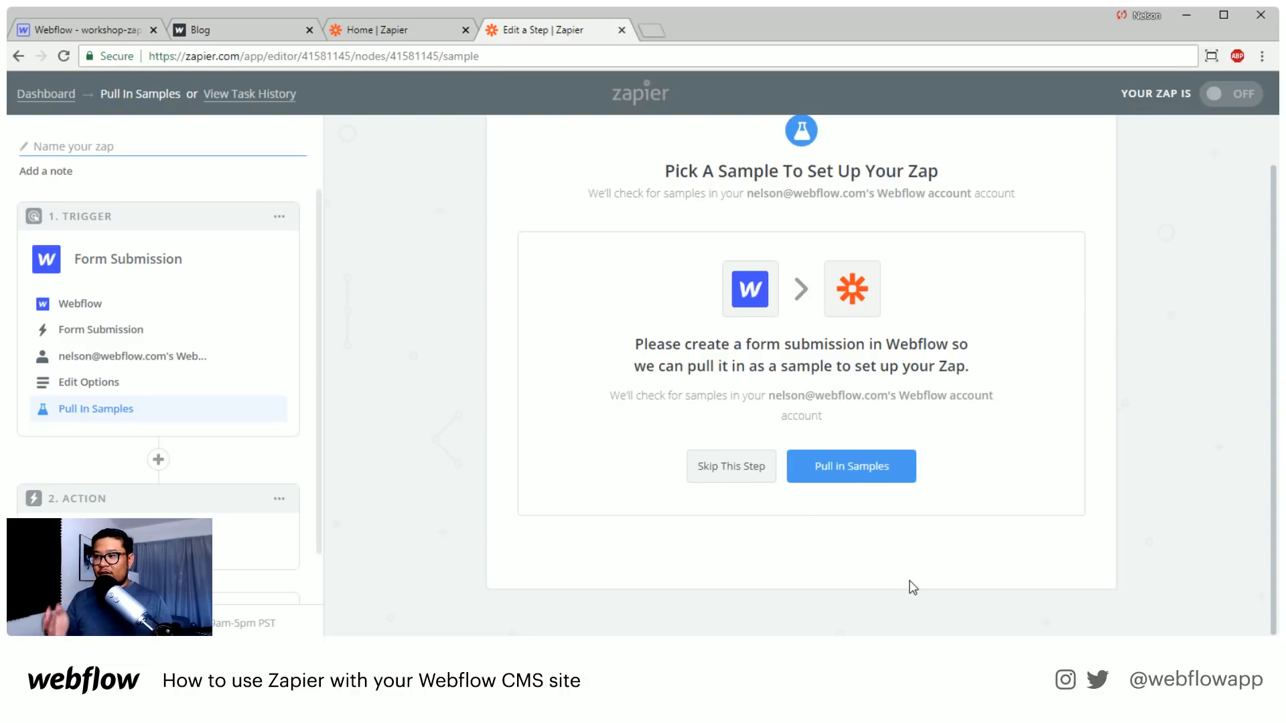
{"action": "left_click", "coordinate": [849, 467]}
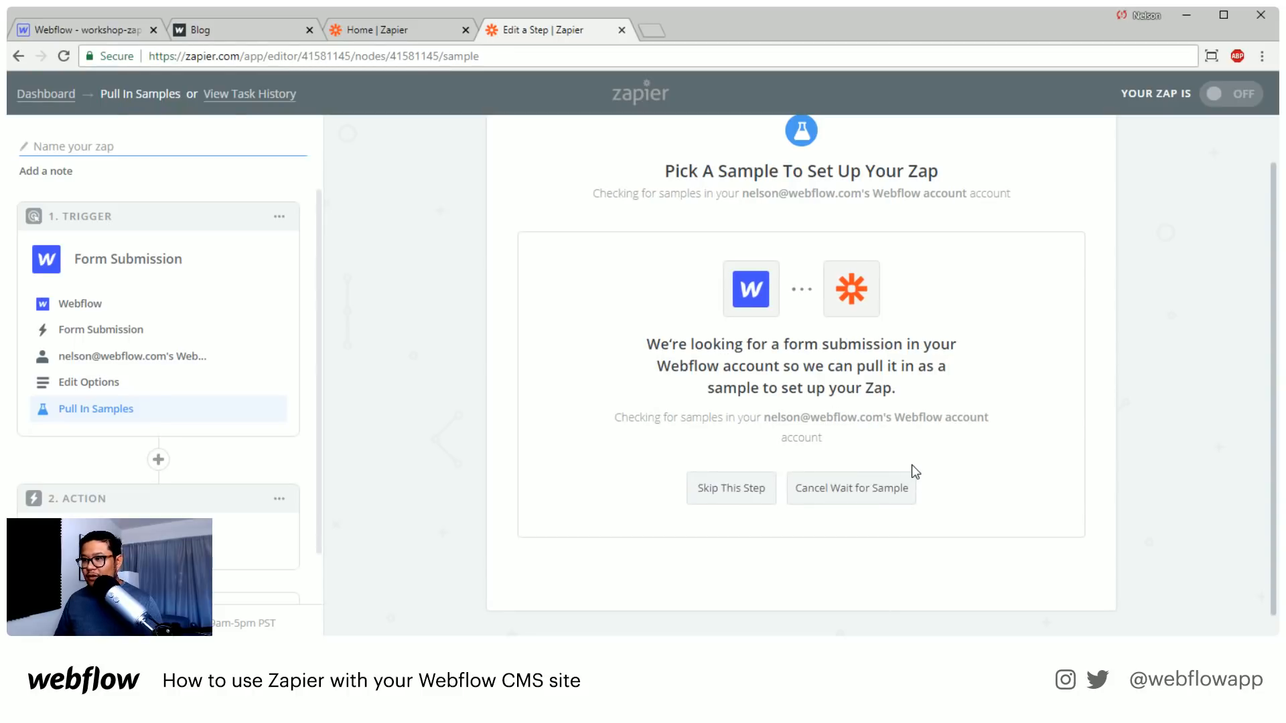
Expand Sample A to review its submitted fields and continue with it as the trigger sample
{"action": "left_click", "coordinate": [1075, 347]}
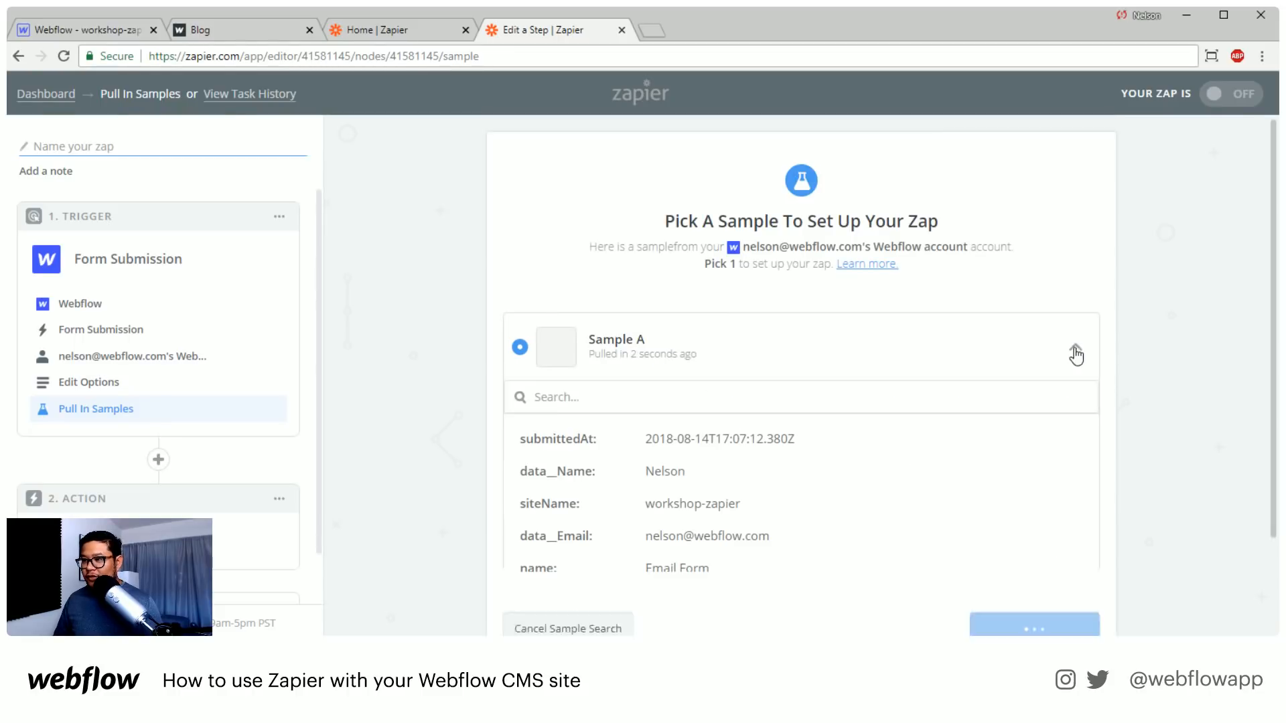
{"action": "scroll", "coordinate": [1172, 445], "scroll_direction": "down", "scroll_amount": 1}
{"action": "scroll", "coordinate": [1172, 446], "scroll_direction": "down", "scroll_amount": 1}
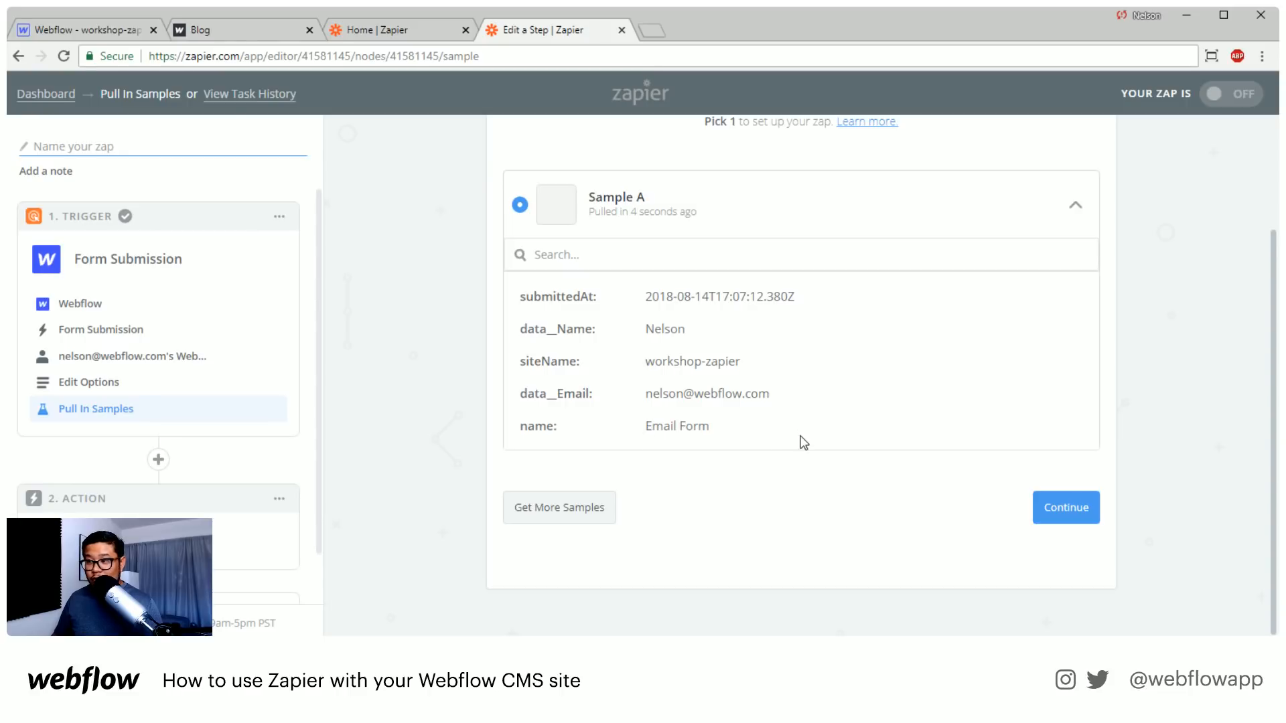
{"action": "left_click", "coordinate": [1054, 507]}
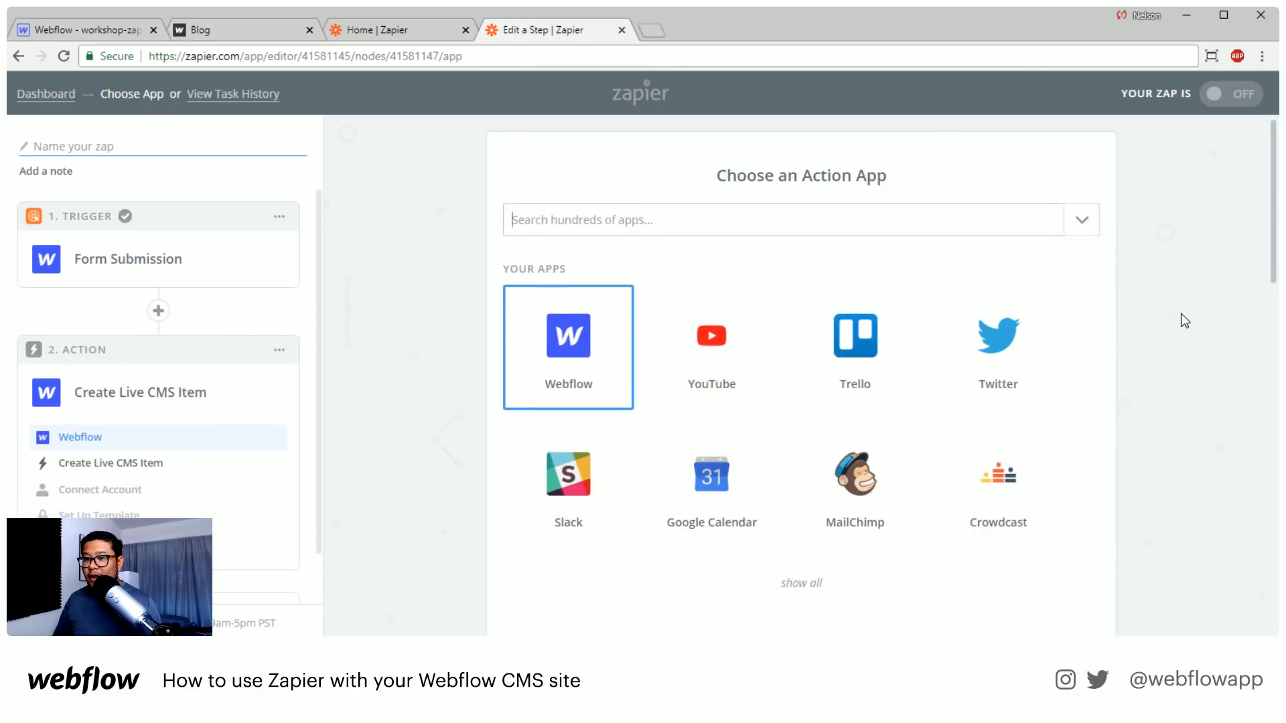
Choose Webflow as the action app and keep Create Live CMS Item as its action
{"action": "scroll", "coordinate": [1182, 320], "scroll_direction": "down", "scroll_amount": 1}
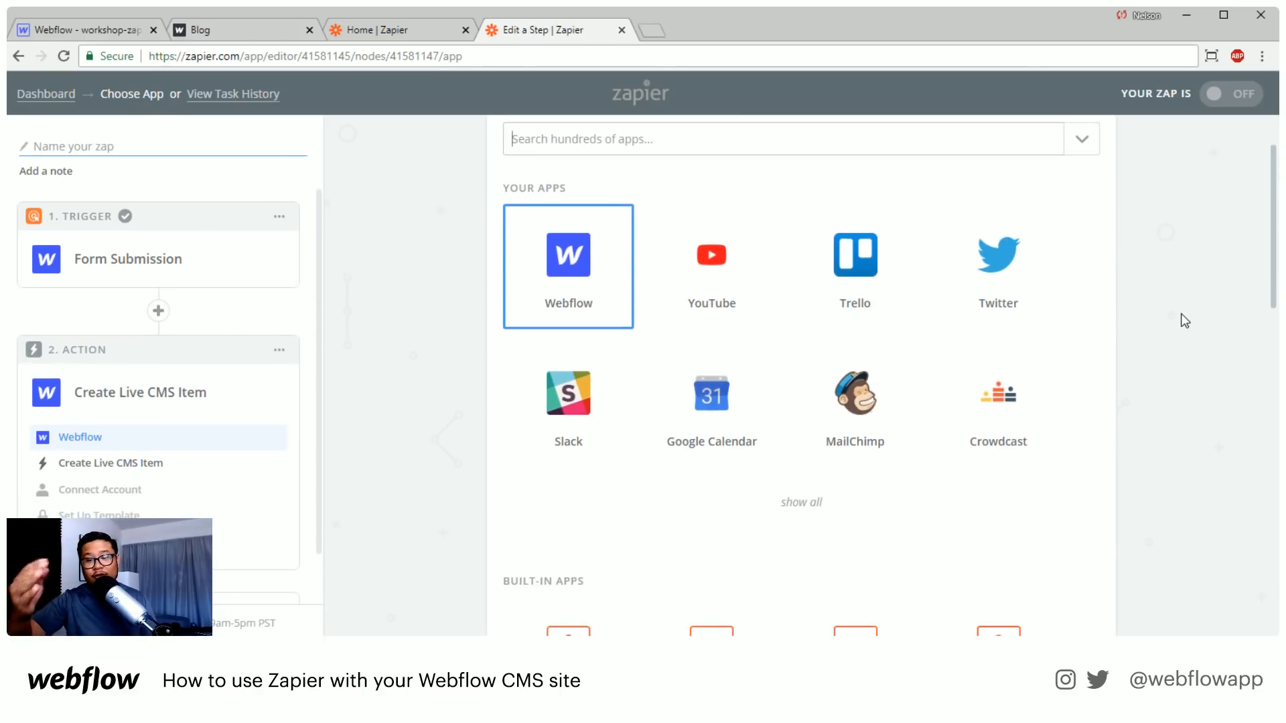
{"action": "scroll", "coordinate": [439, 391], "scroll_direction": "down", "scroll_amount": 1}
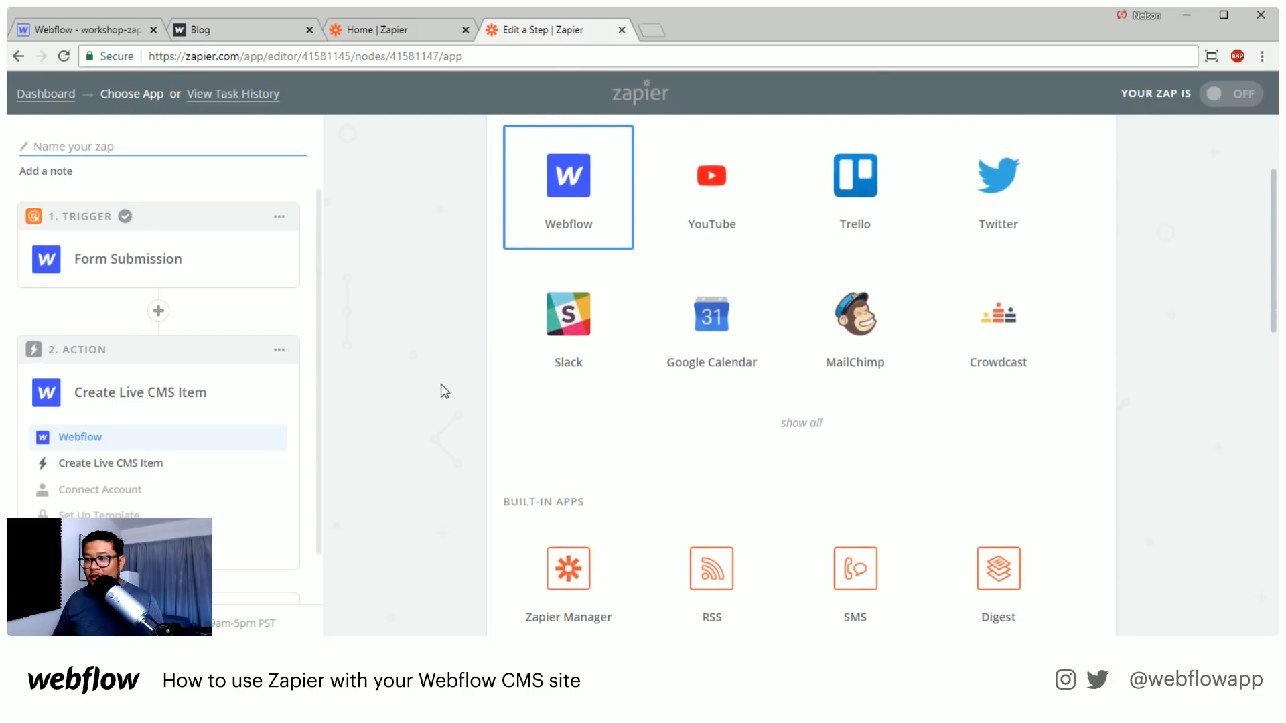
{"action": "left_click", "coordinate": [551, 239]}
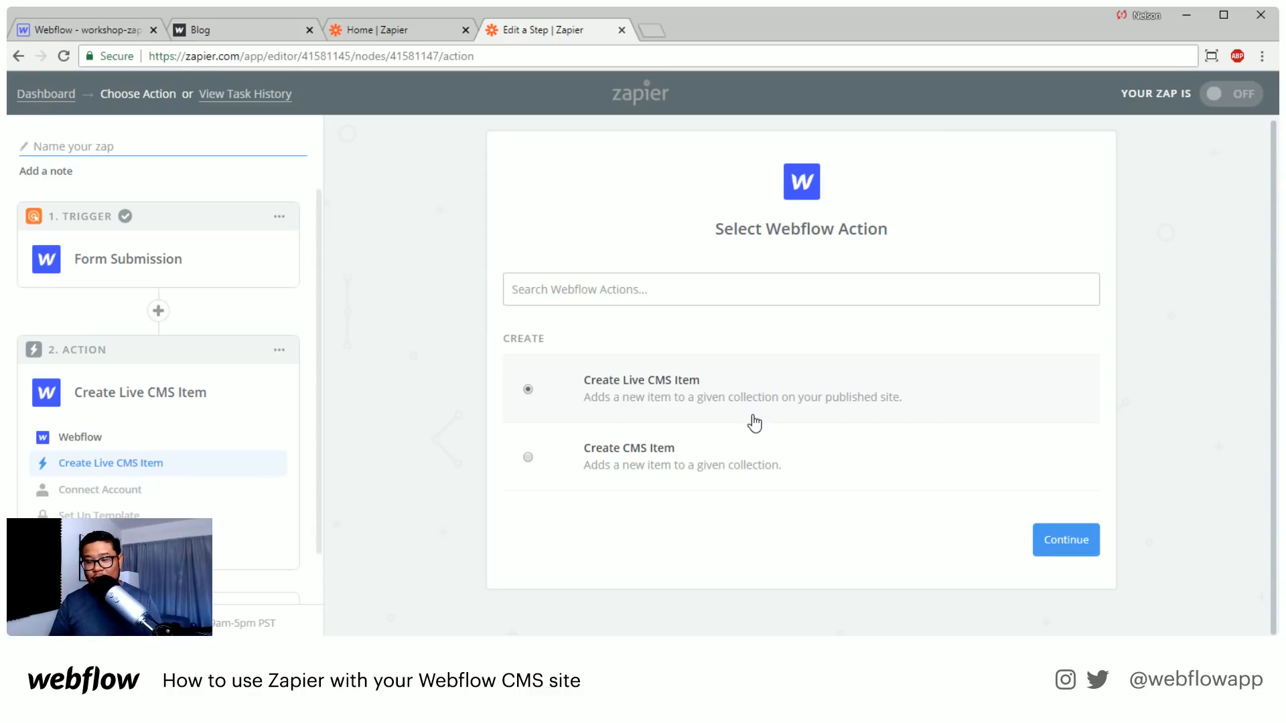
{"action": "left_click", "coordinate": [1069, 544]}
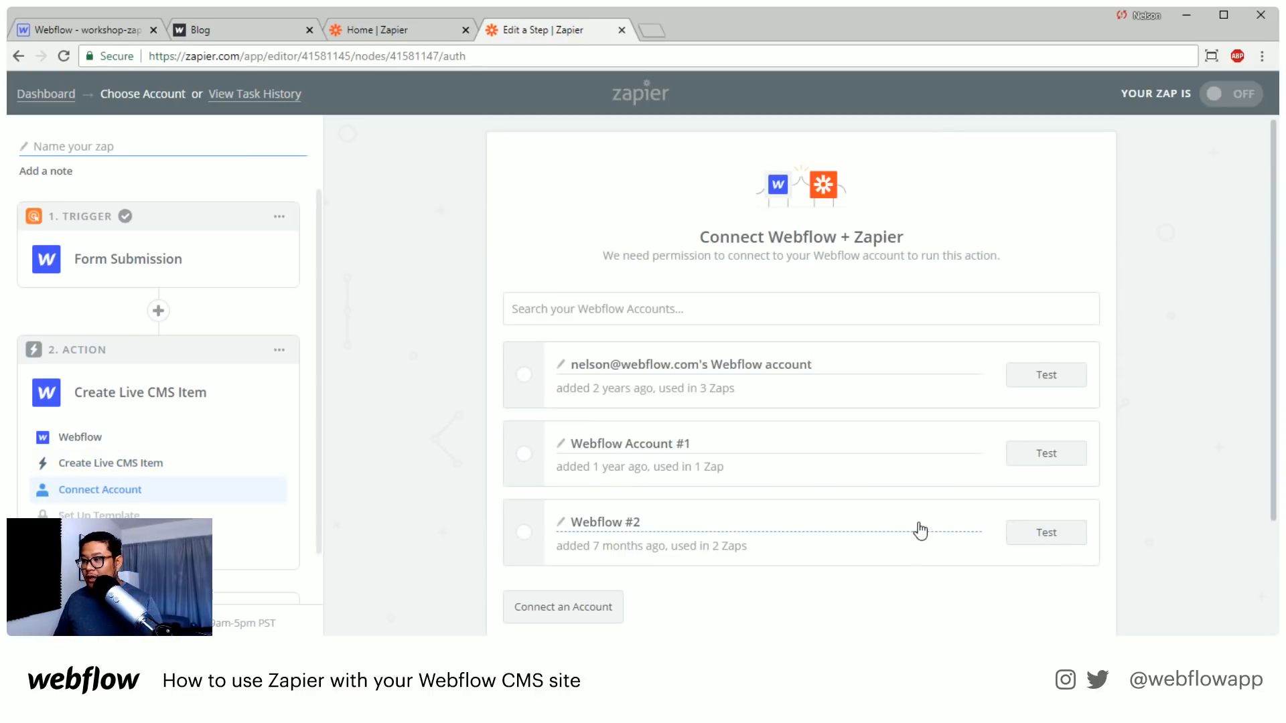
Select the first listed Webflow account for the Create Live CMS Item action and continue to its template
{"action": "left_click", "coordinate": [521, 389]}
{"action": "scroll", "coordinate": [782, 498], "scroll_direction": "down", "scroll_amount": 3}
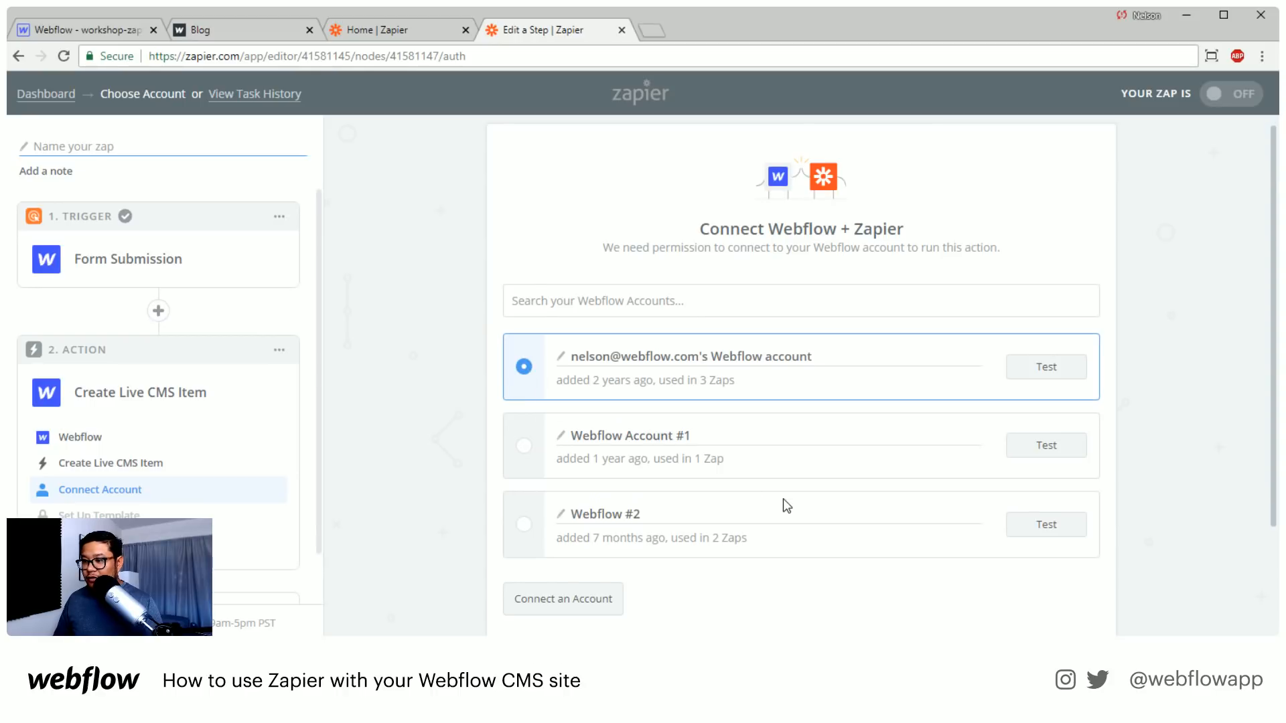
{"action": "left_click", "coordinate": [1040, 540]}
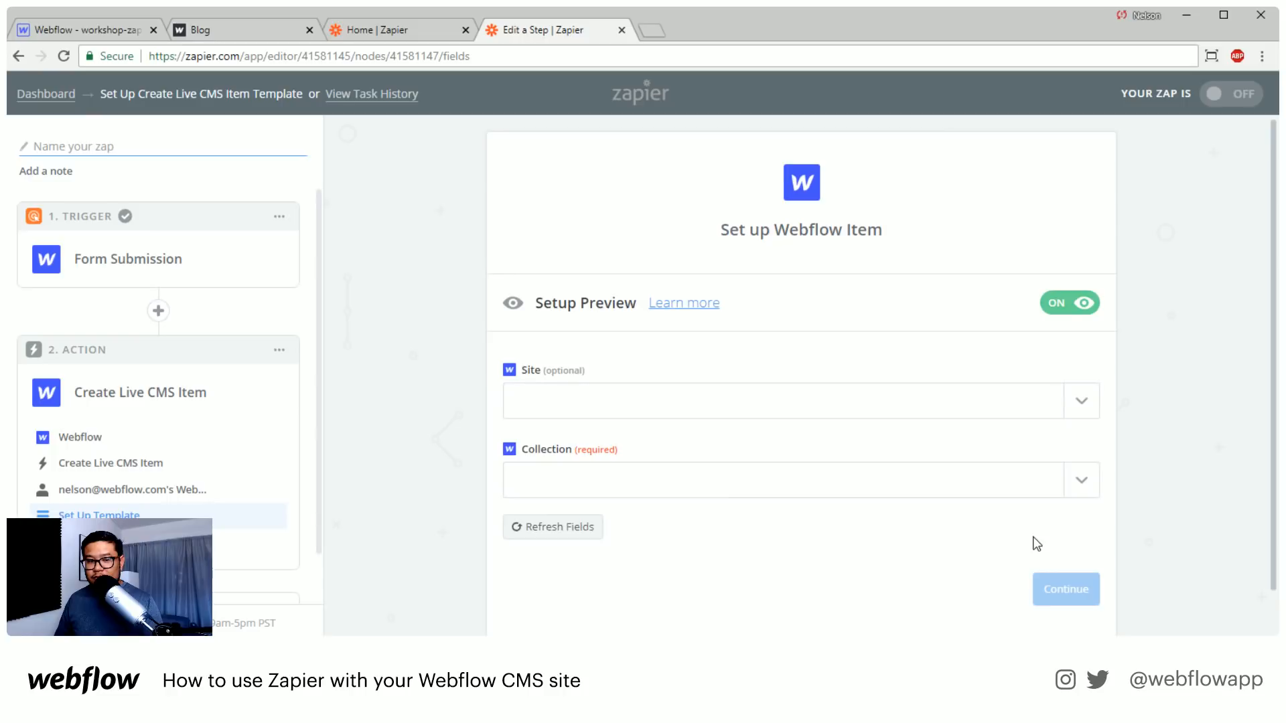
Set the action's site to workshop-zapier and its collection to Form-data
{"action": "left_click", "coordinate": [1082, 409]}
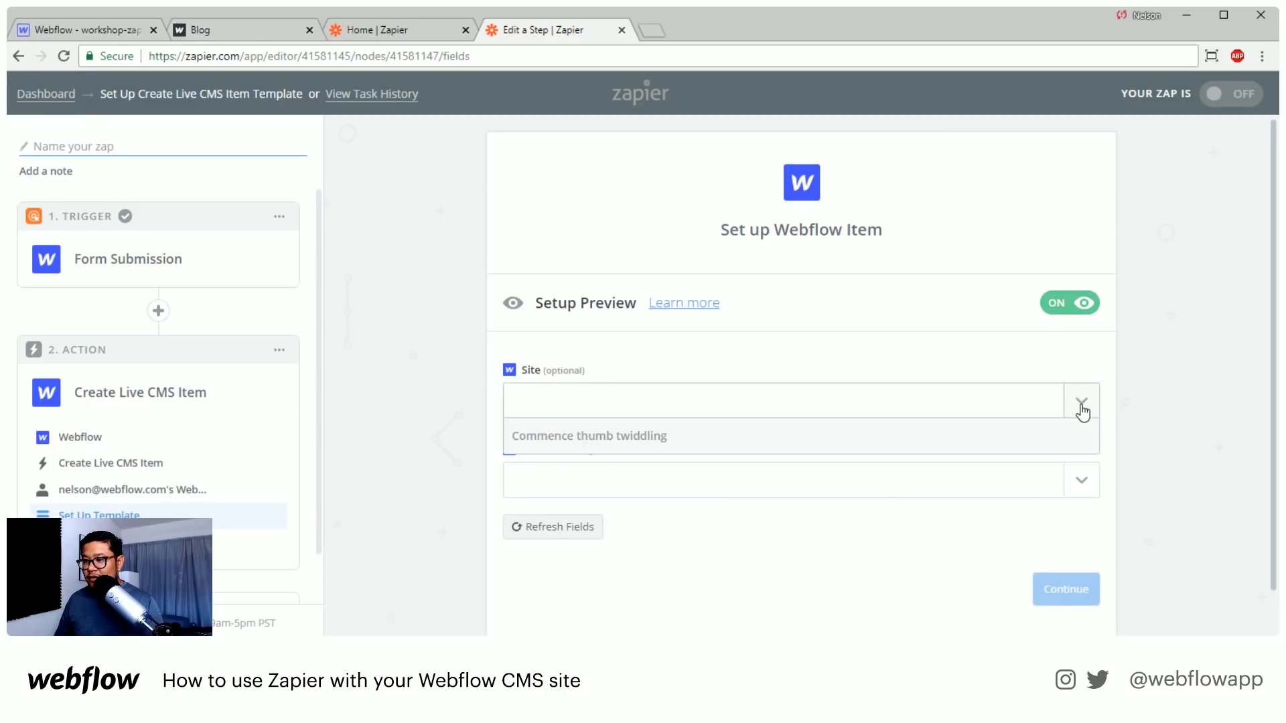
{"action": "left_click", "coordinate": [771, 477]}
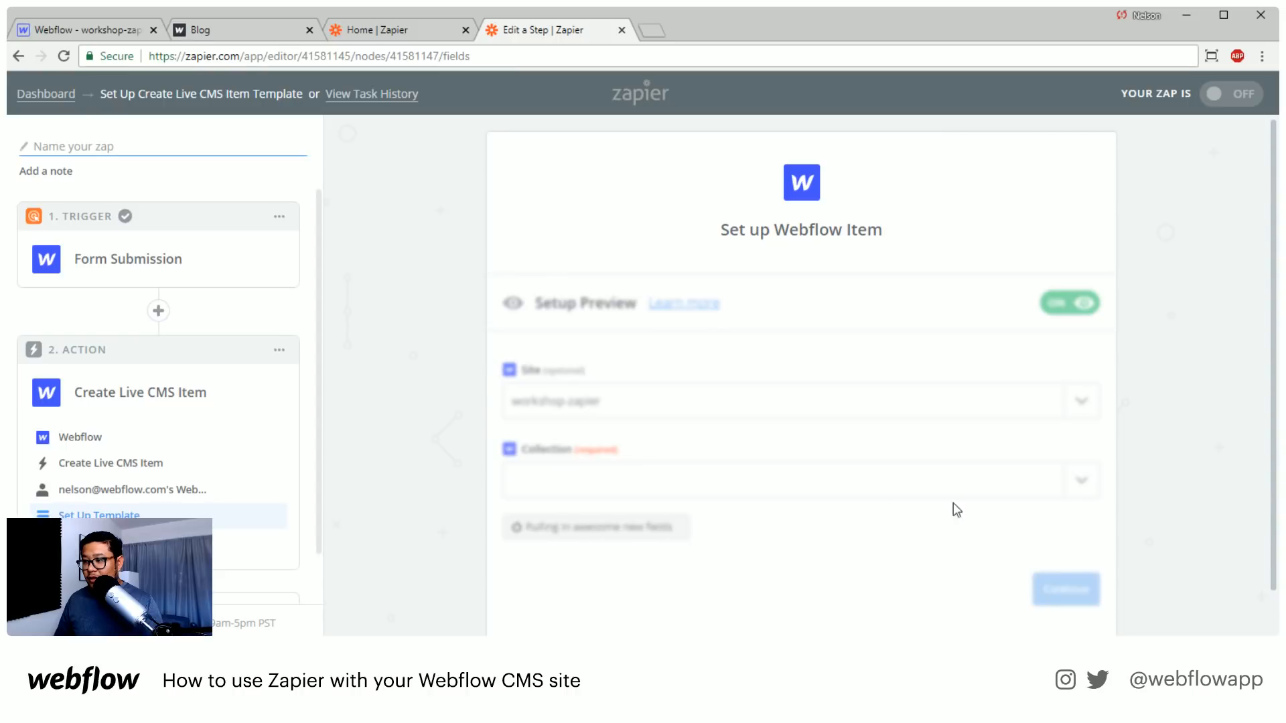
{"action": "left_click", "coordinate": [1085, 484]}
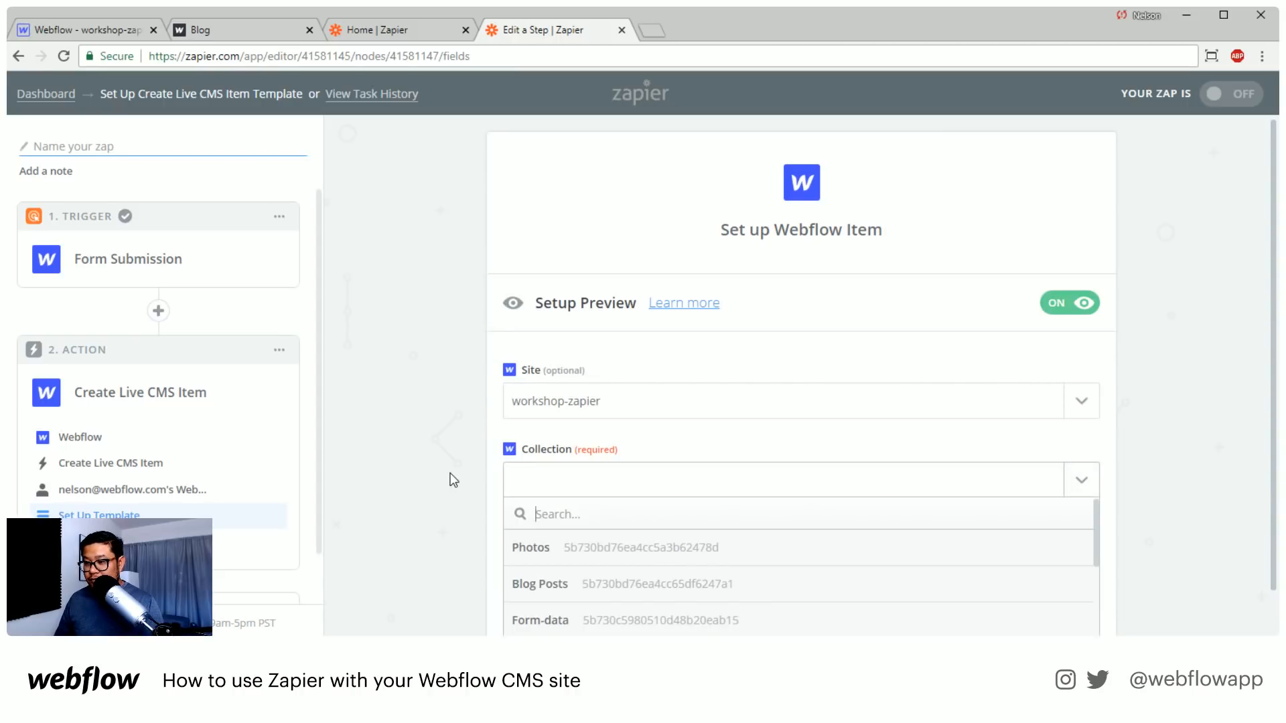
{"action": "scroll", "coordinate": [452, 493], "scroll_direction": "down", "scroll_amount": 1}
{"action": "left_click", "coordinate": [611, 533]}
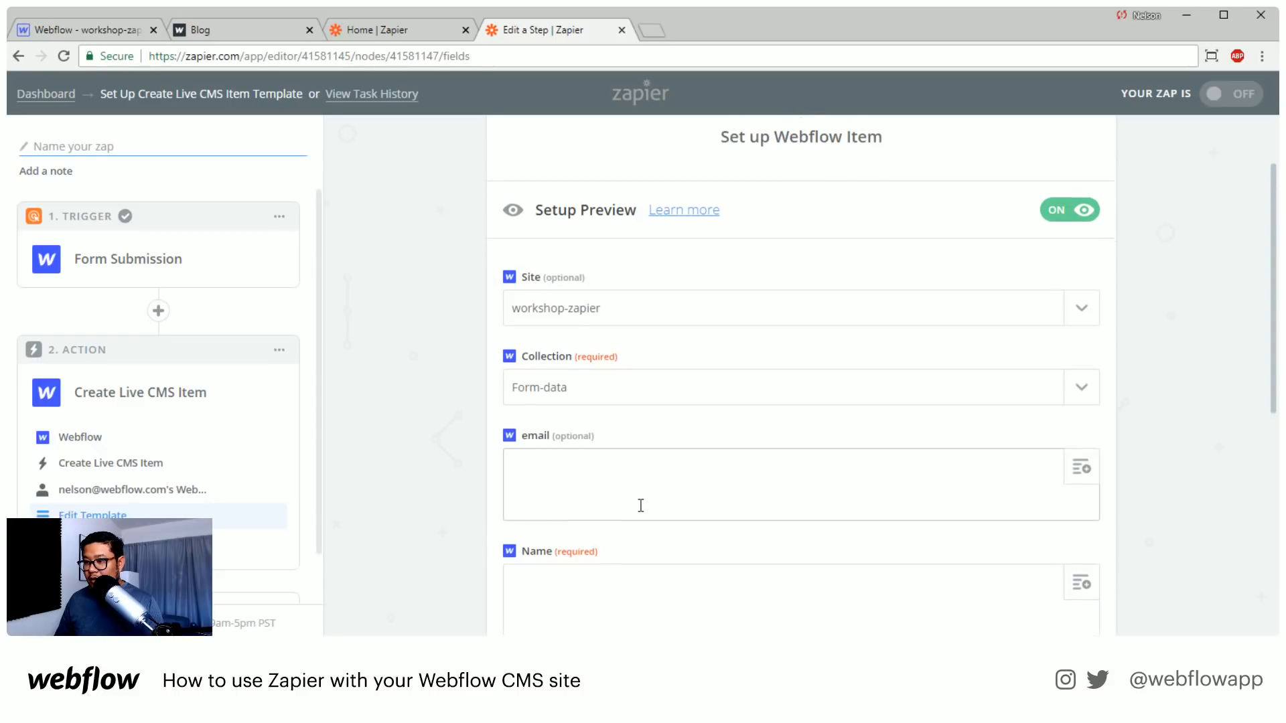
Map the action's Name field to the submission's Data Name and its email field to Data Email
{"action": "scroll", "coordinate": [639, 507], "scroll_direction": "down", "scroll_amount": 3}
{"action": "scroll", "coordinate": [641, 506], "scroll_direction": "up", "scroll_amount": 3}
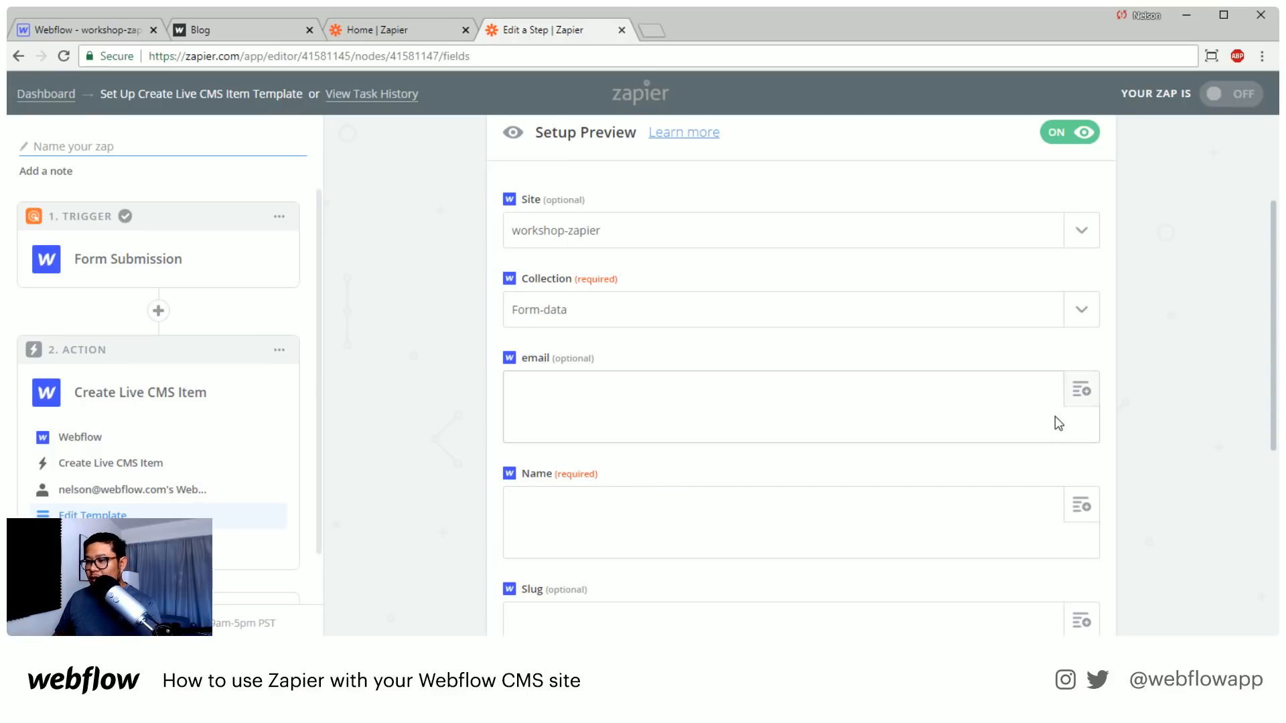
{"action": "scroll", "coordinate": [1038, 420], "scroll_direction": "down", "scroll_amount": 1}
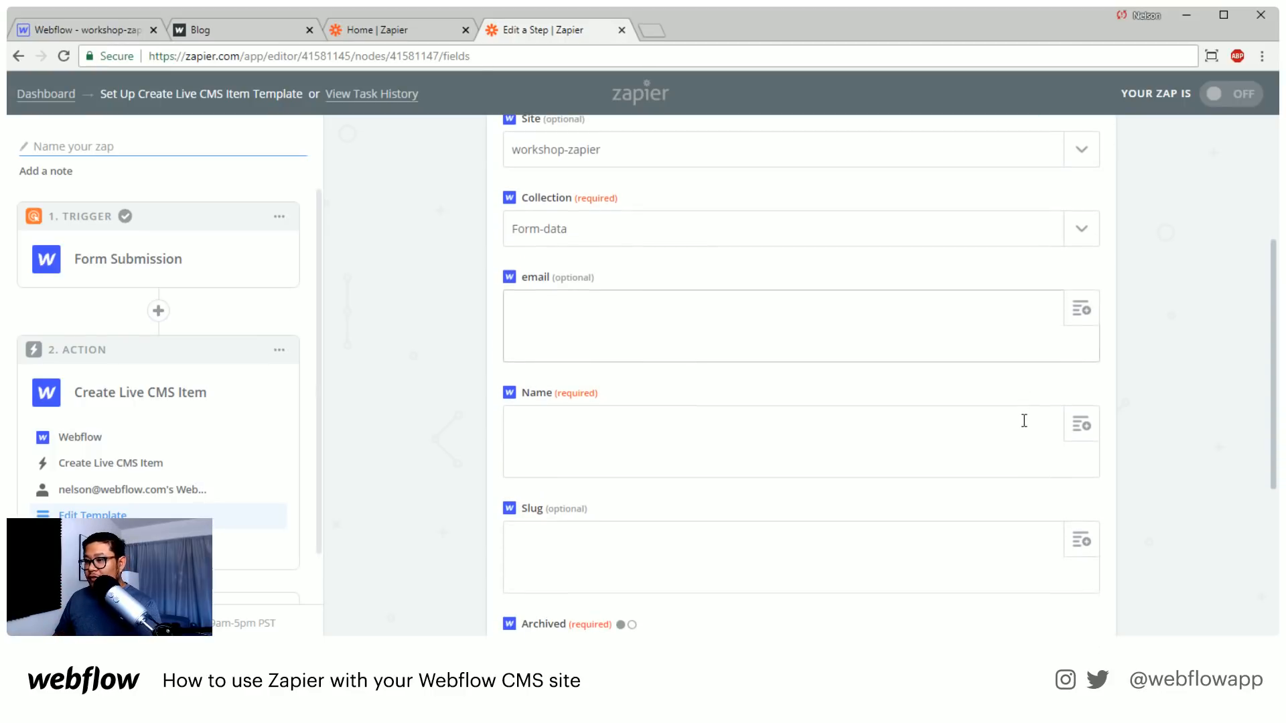
{"action": "left_click", "coordinate": [1081, 425]}
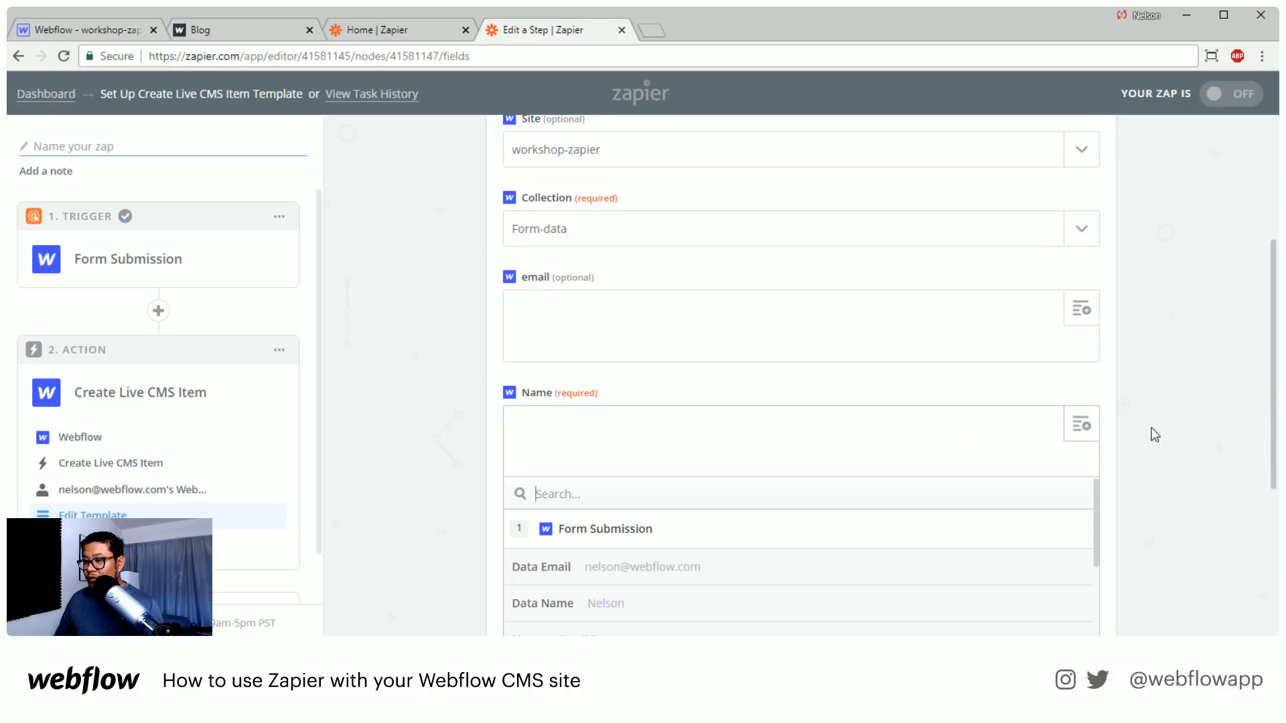
{"action": "scroll", "coordinate": [1088, 427], "scroll_direction": "down", "scroll_amount": 2}
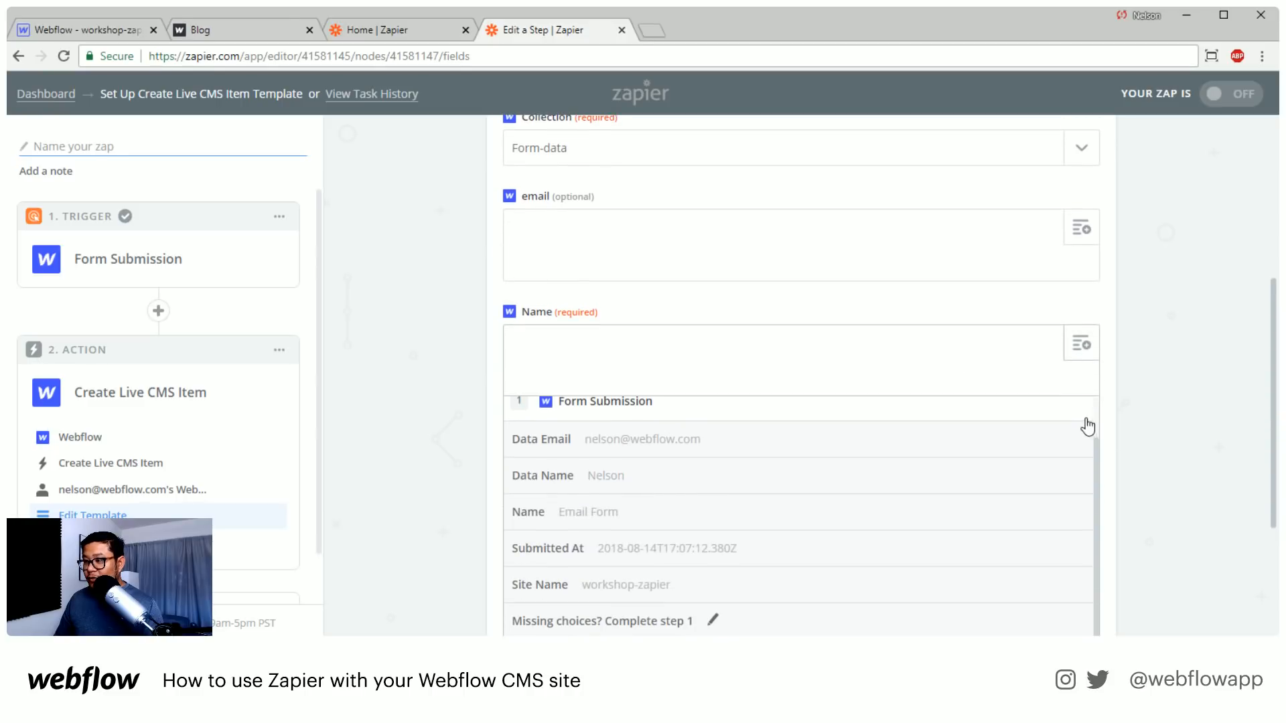
{"action": "left_click", "coordinate": [628, 482]}
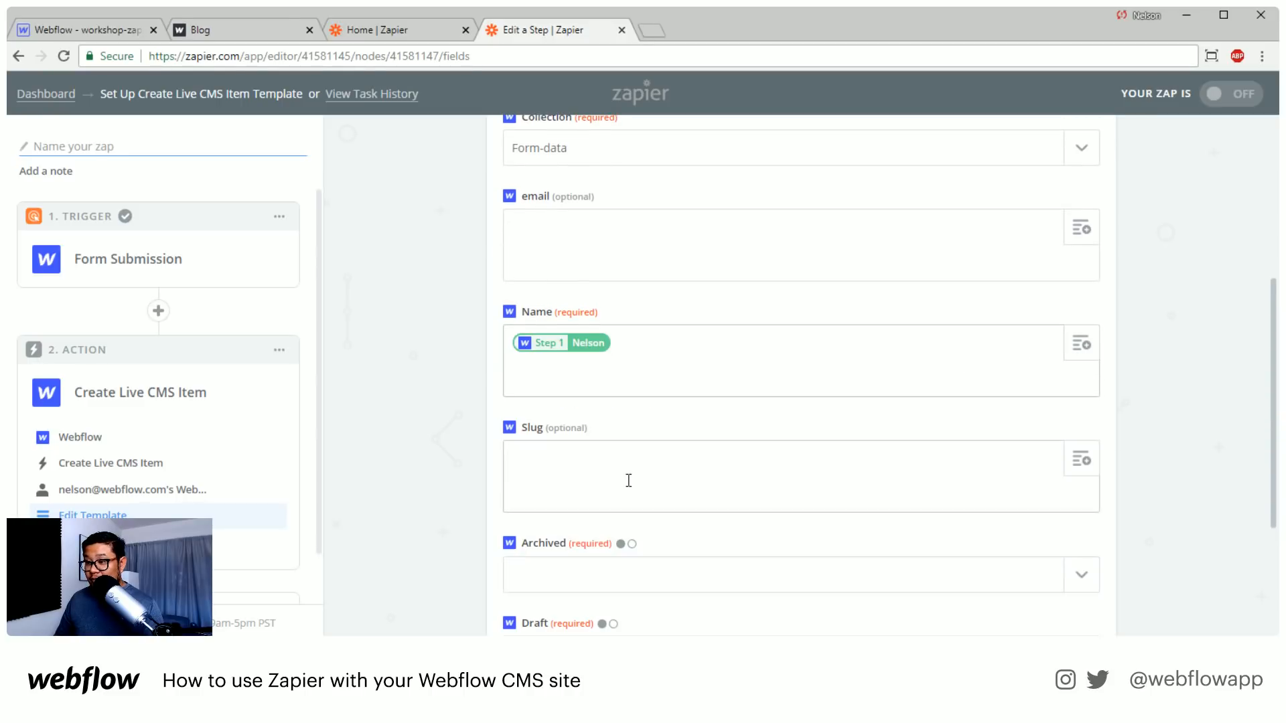
{"action": "left_click", "coordinate": [1081, 228]}
{"action": "left_click", "coordinate": [660, 372]}
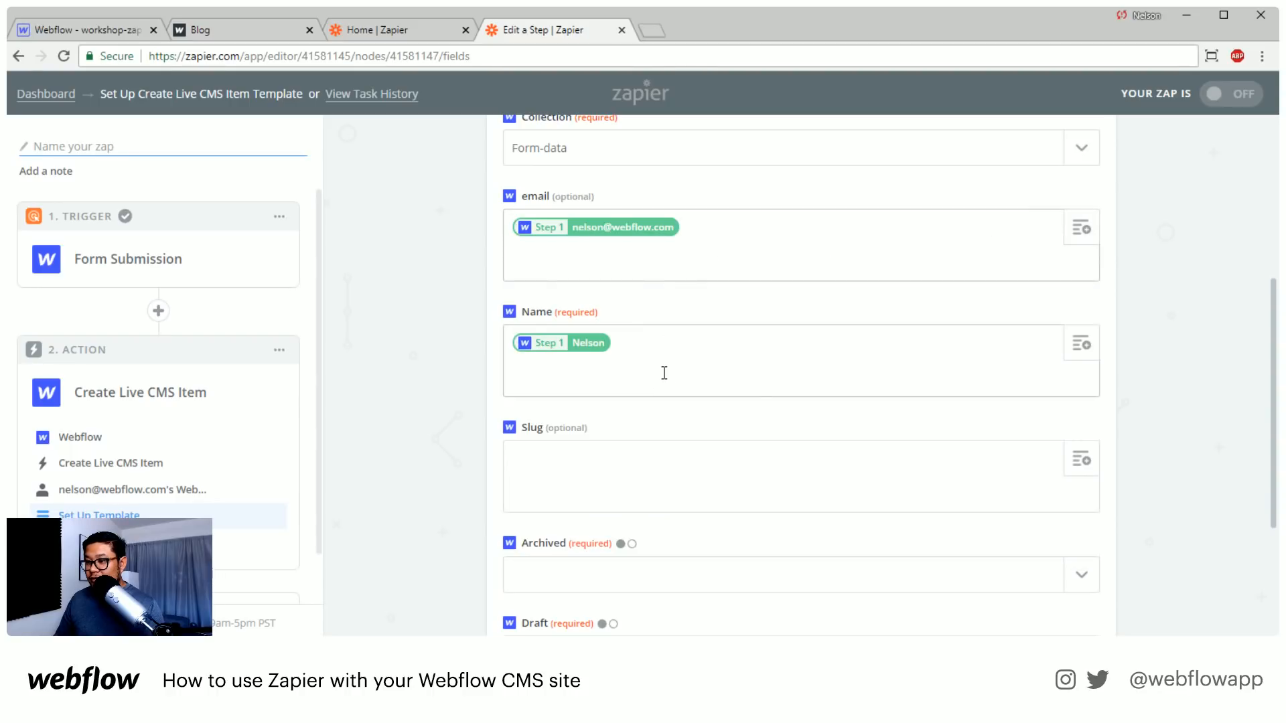
Set both the Archived and Draft fields of the CMS item template to no
{"action": "scroll", "coordinate": [1156, 449], "scroll_direction": "down", "scroll_amount": 3}
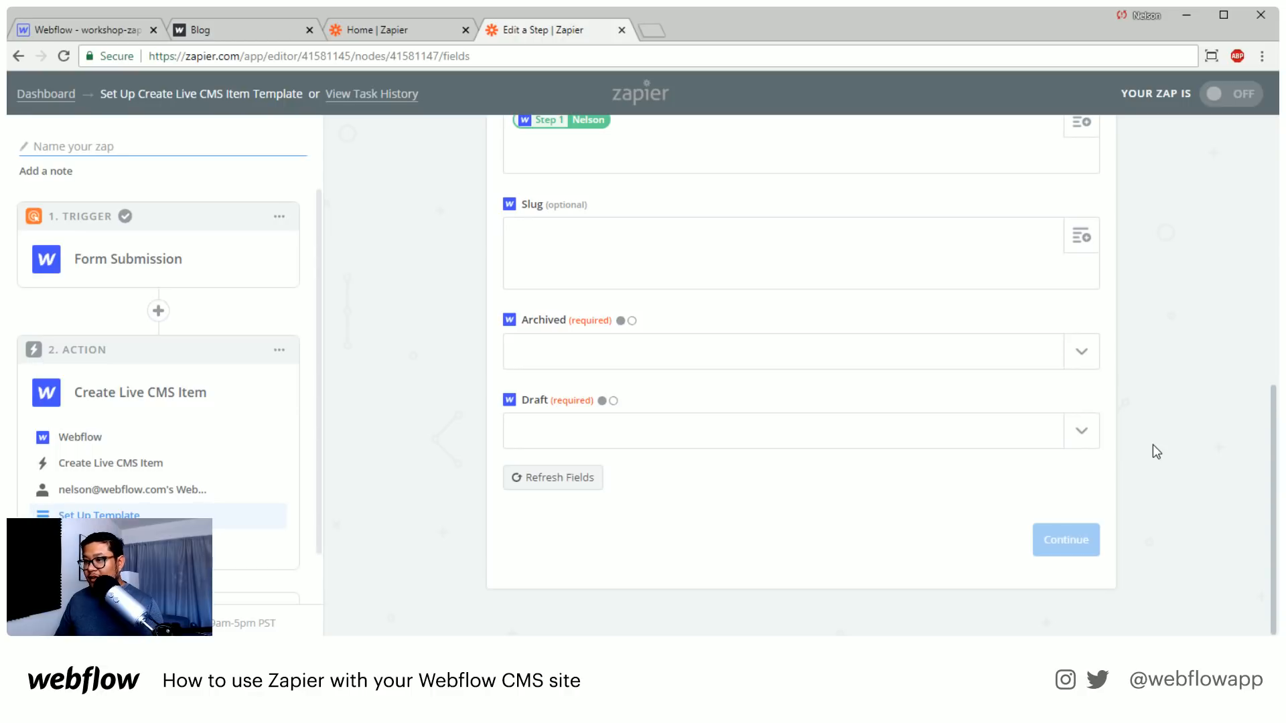
{"action": "left_click", "coordinate": [998, 367]}
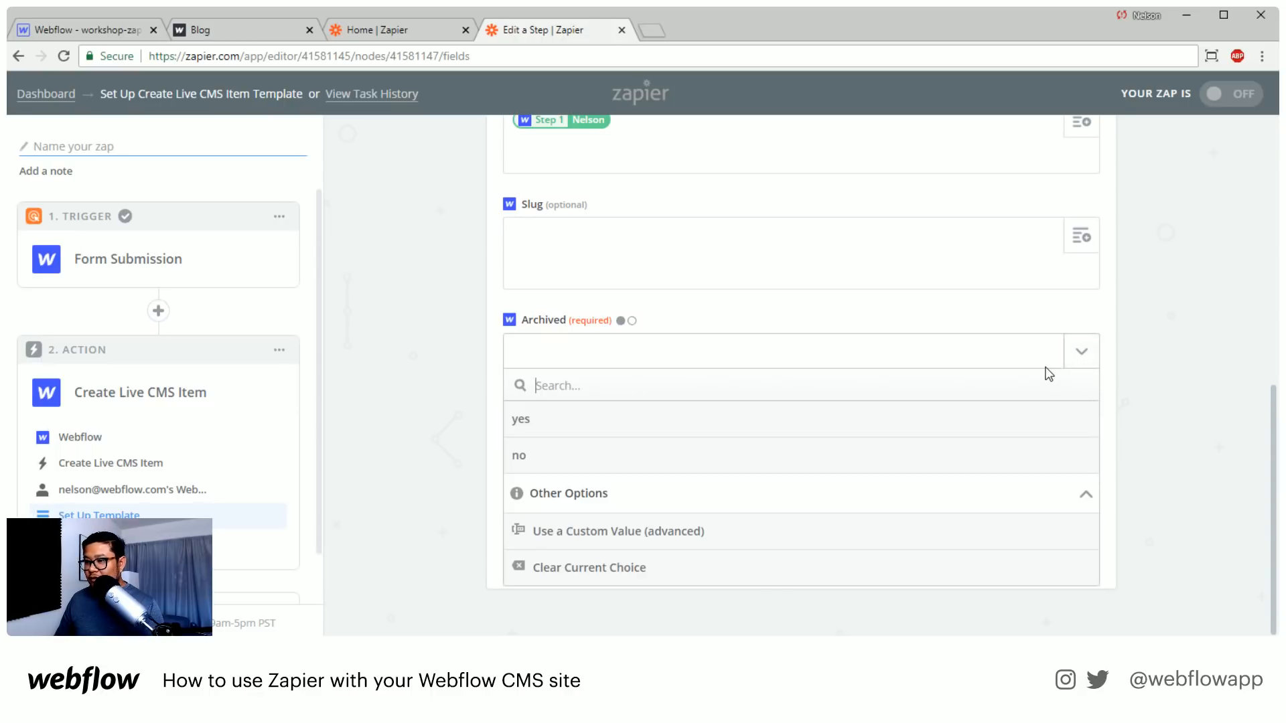
{"action": "left_click", "coordinate": [684, 461]}
{"action": "left_click", "coordinate": [1010, 428]}
{"action": "left_click", "coordinate": [595, 536]}
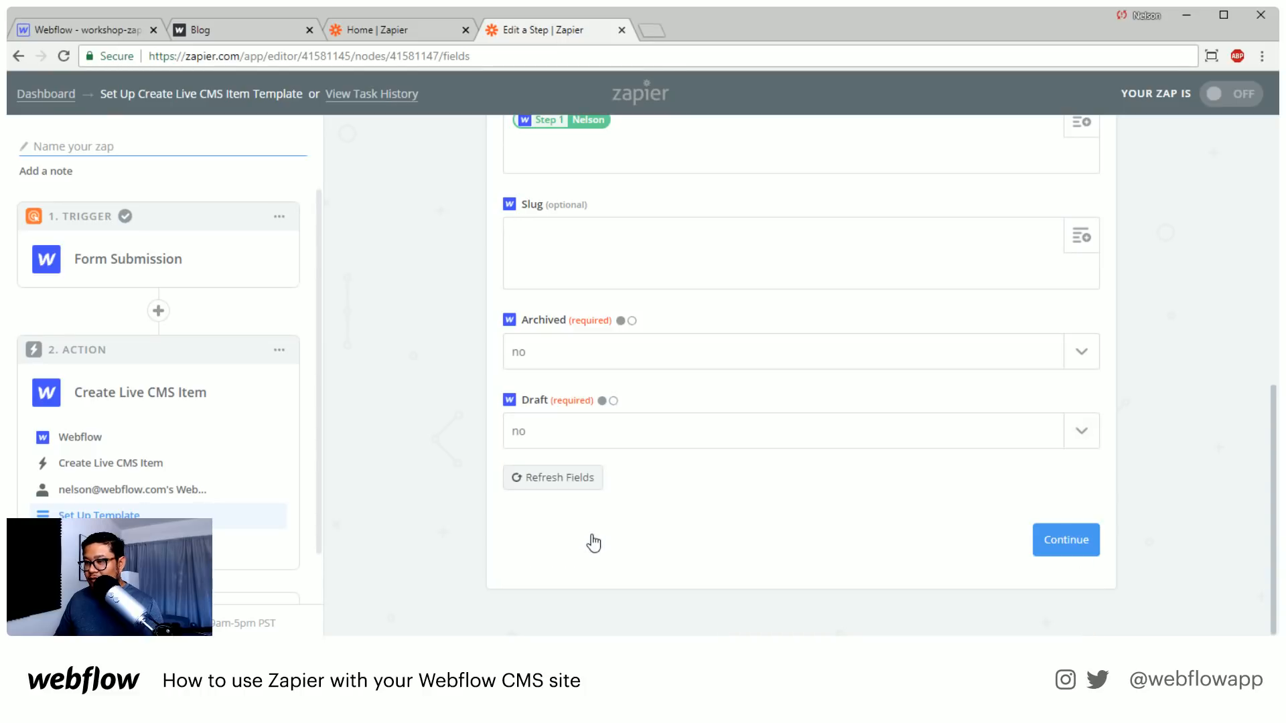
Continue from the completed template and send a test item to Webflow
{"action": "left_click", "coordinate": [1054, 540]}
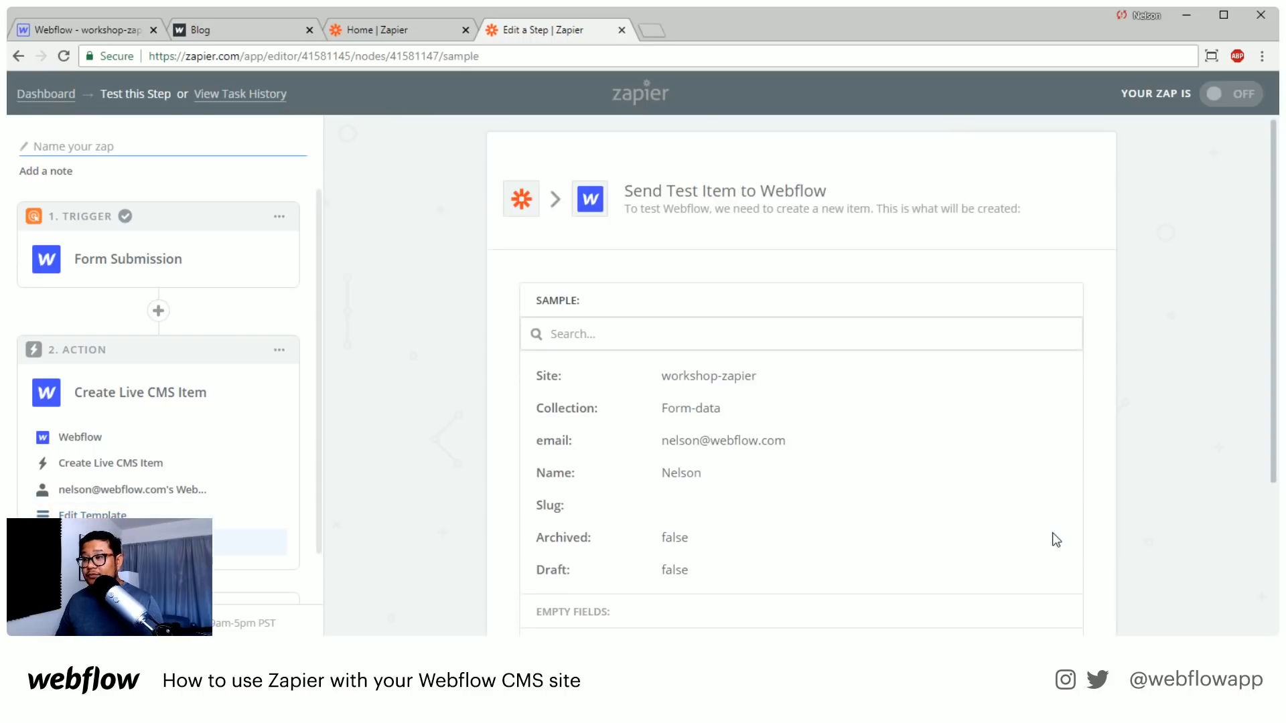
{"action": "scroll", "coordinate": [1079, 480], "scroll_direction": "down", "scroll_amount": 3}
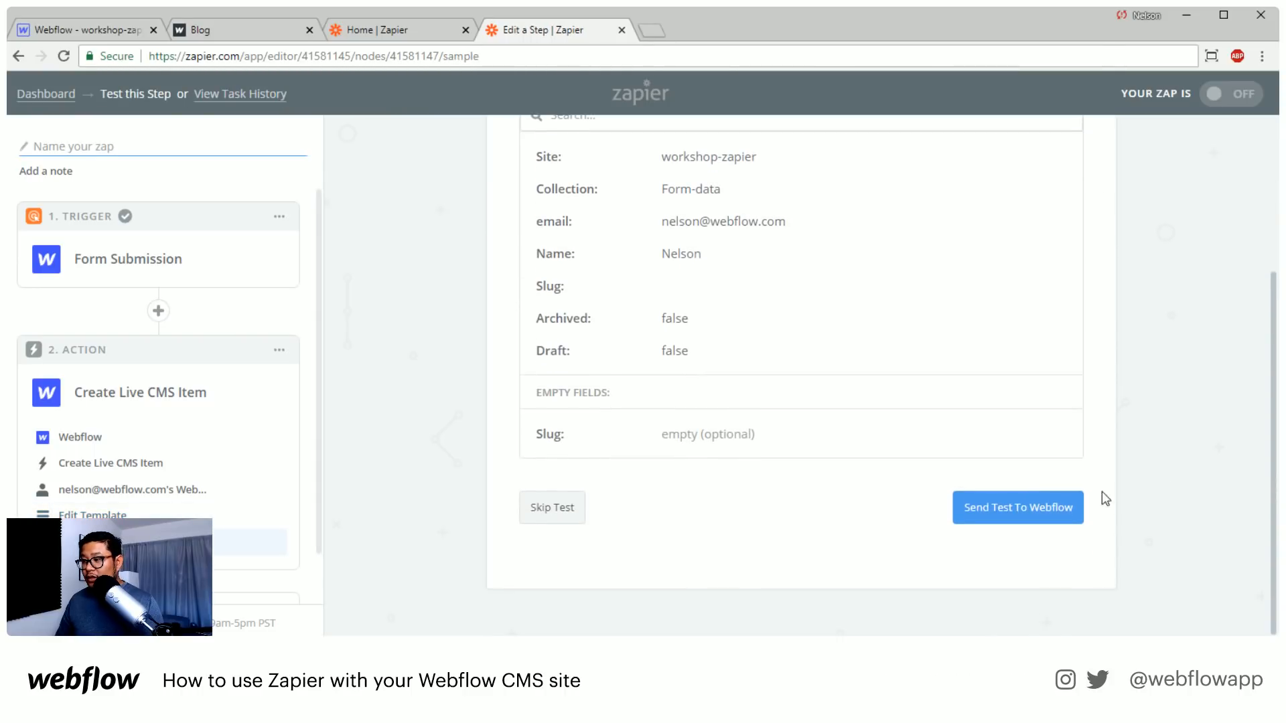
{"action": "left_click", "coordinate": [1034, 509]}
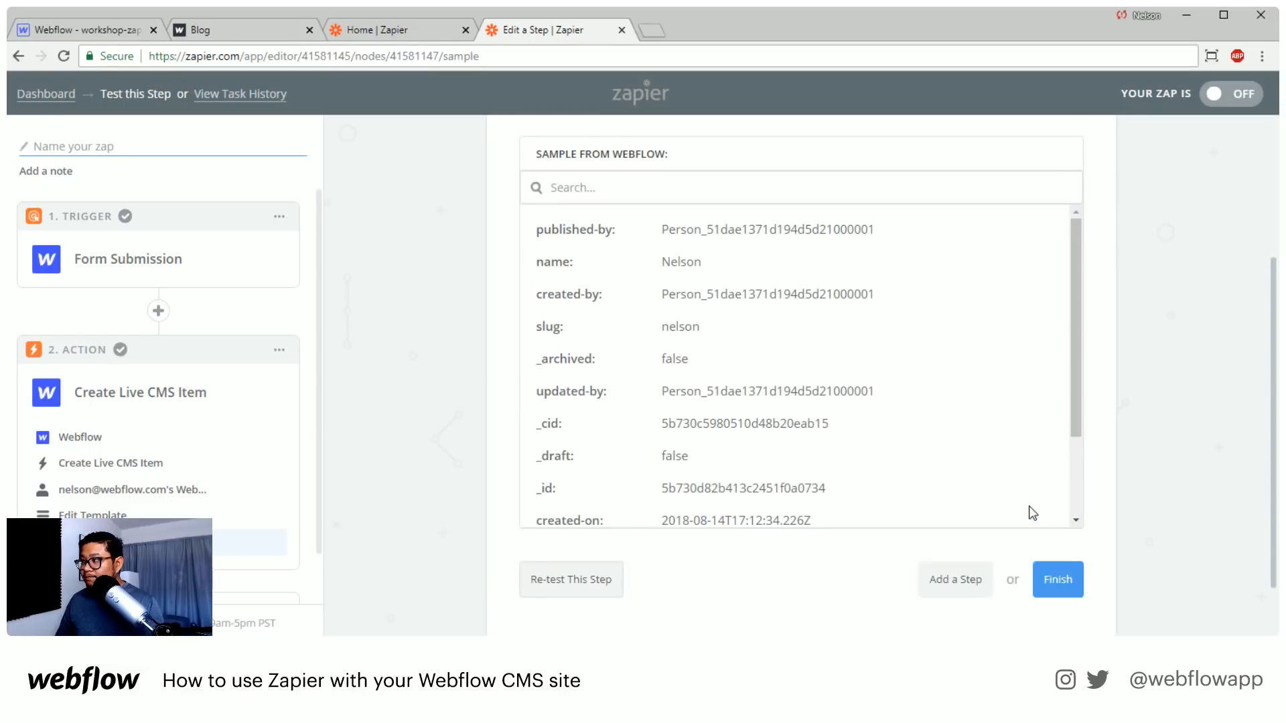
Examine the sample returned from Webflow, checking its name, slug, email and publishing fields
{"action": "scroll", "coordinate": [976, 432], "scroll_direction": "down", "scroll_amount": 2}
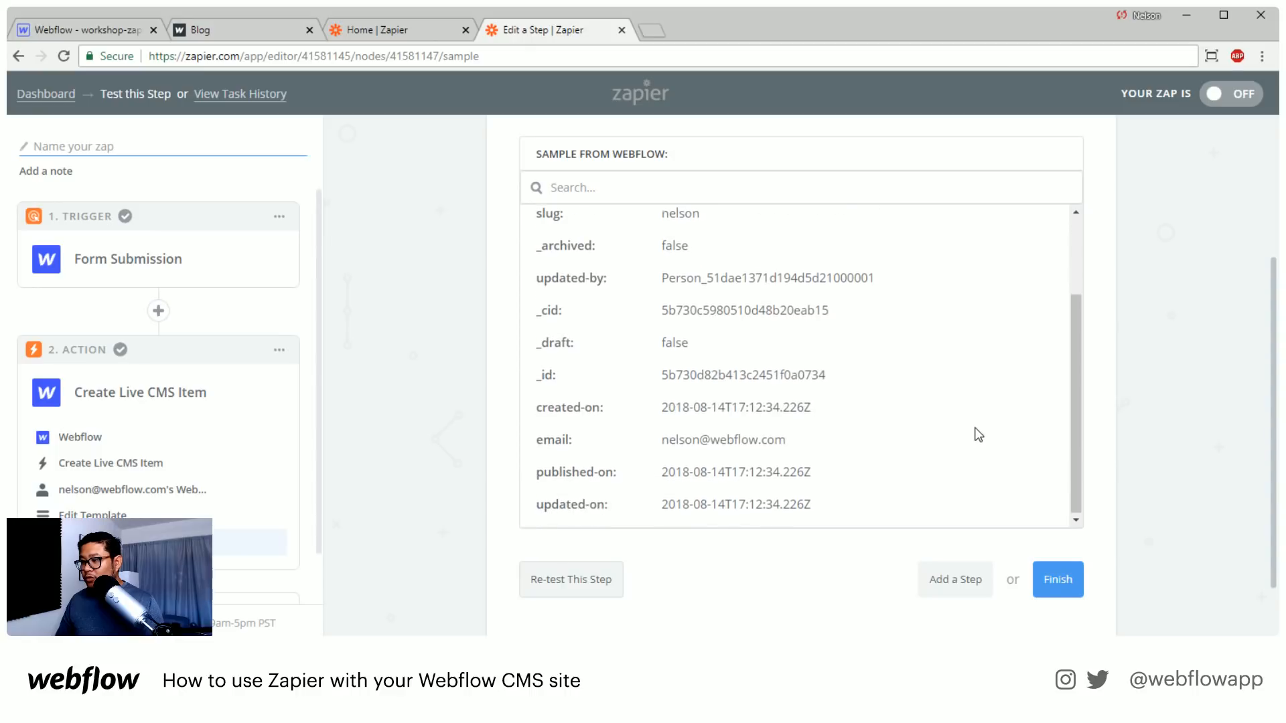
{"action": "scroll", "coordinate": [976, 433], "scroll_direction": "up", "scroll_amount": 2}
{"action": "scroll", "coordinate": [976, 433], "scroll_direction": "up", "scroll_amount": 3}
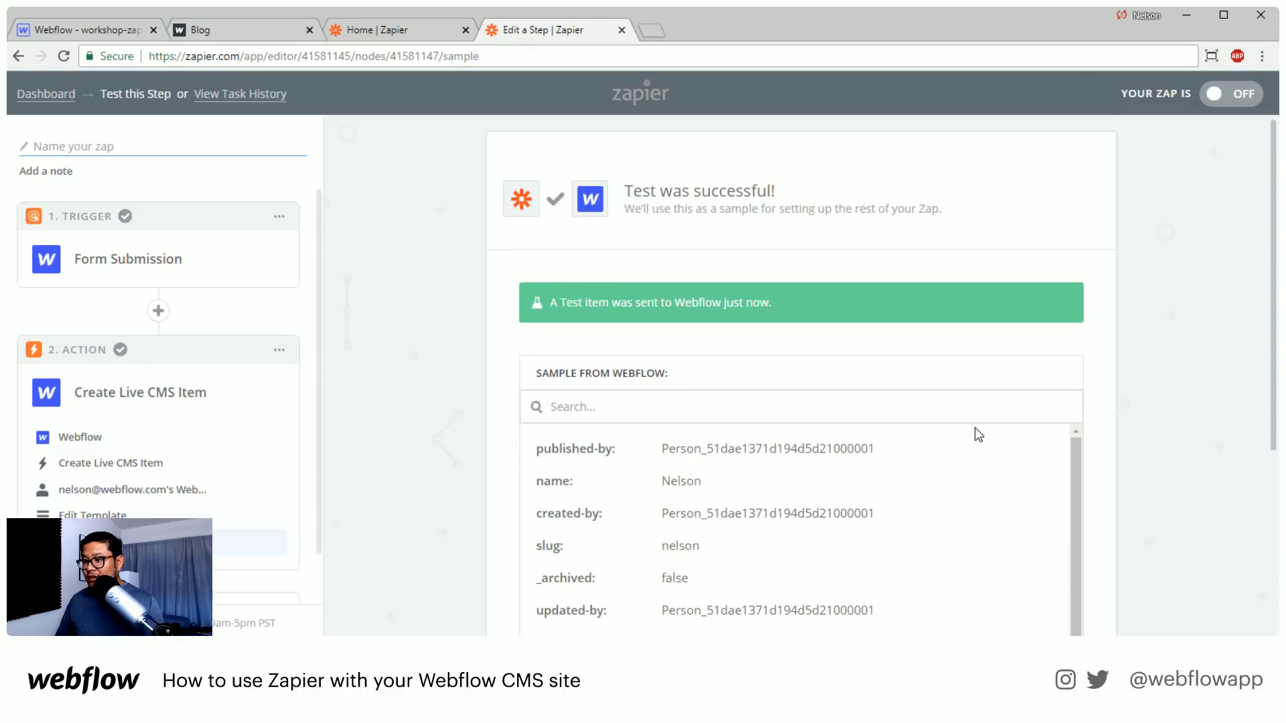
{"action": "scroll", "coordinate": [1135, 435], "scroll_direction": "down", "scroll_amount": 3}
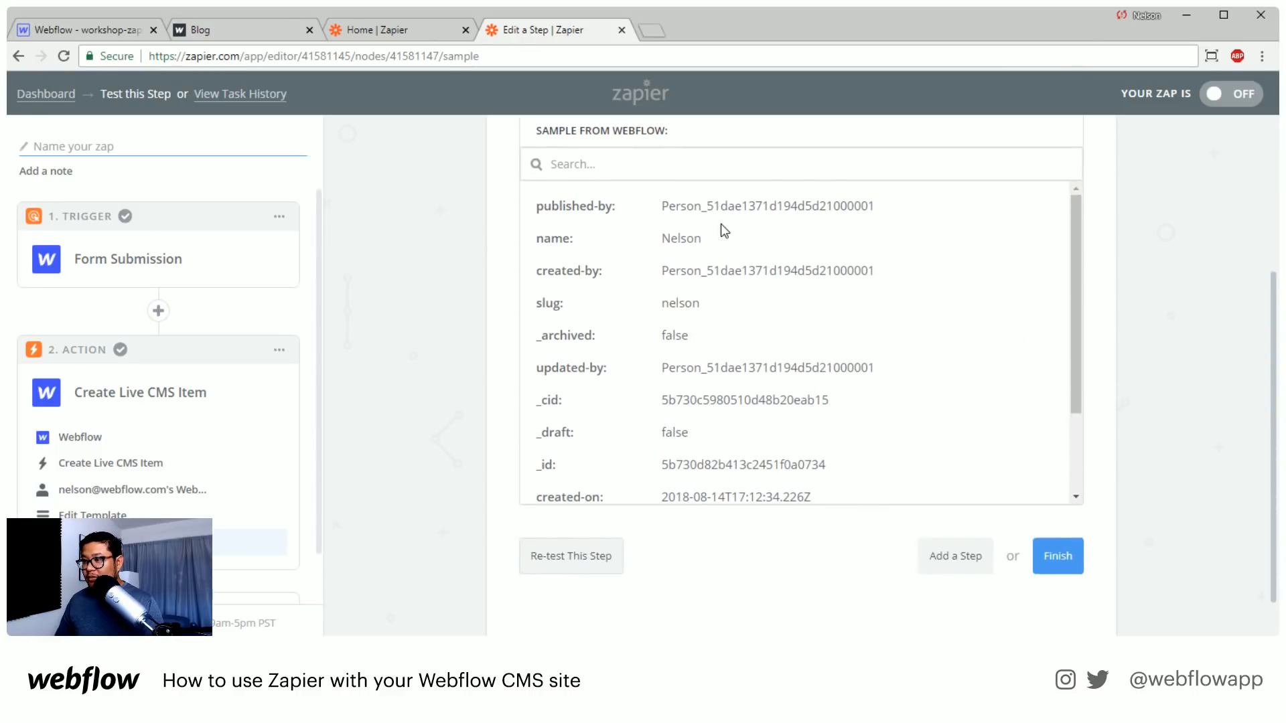
{"action": "scroll", "coordinate": [756, 361], "scroll_direction": "down", "scroll_amount": 2}
{"action": "scroll", "coordinate": [756, 356], "scroll_direction": "down", "scroll_amount": 1}
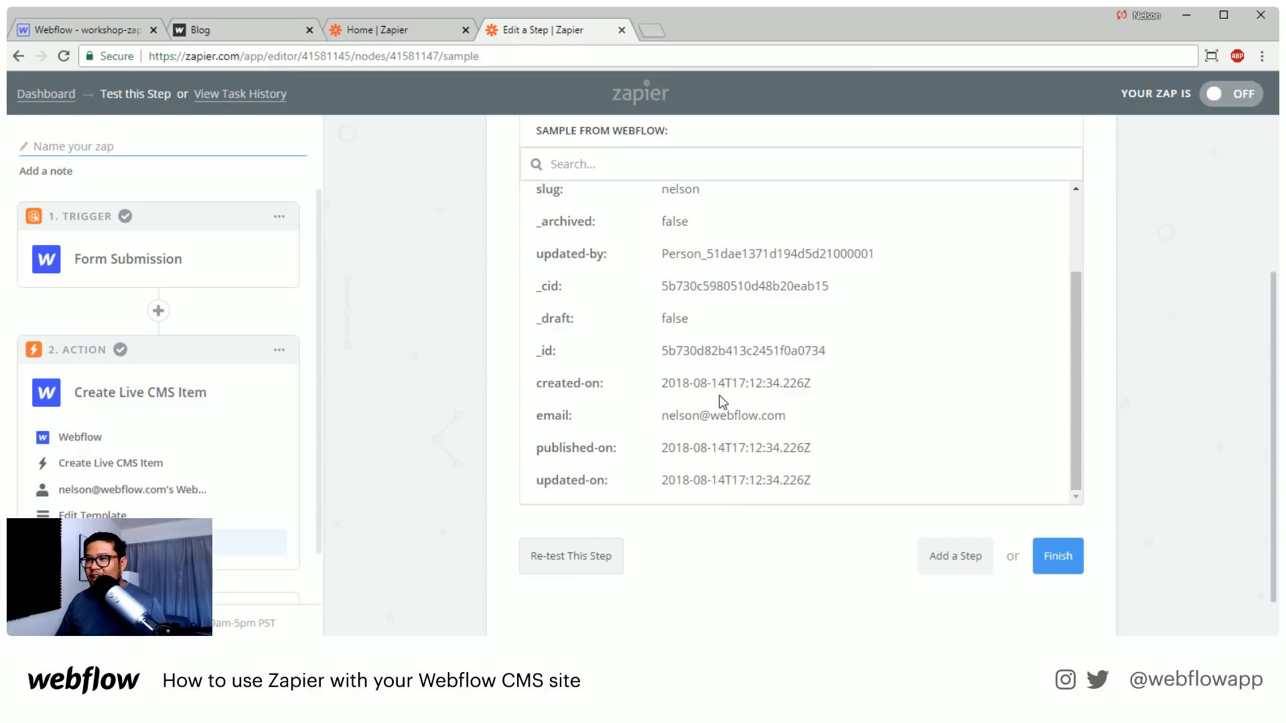
{"action": "scroll", "coordinate": [719, 395], "scroll_direction": "up", "scroll_amount": 3}
{"action": "scroll", "coordinate": [513, 391], "scroll_direction": "up", "scroll_amount": 2}
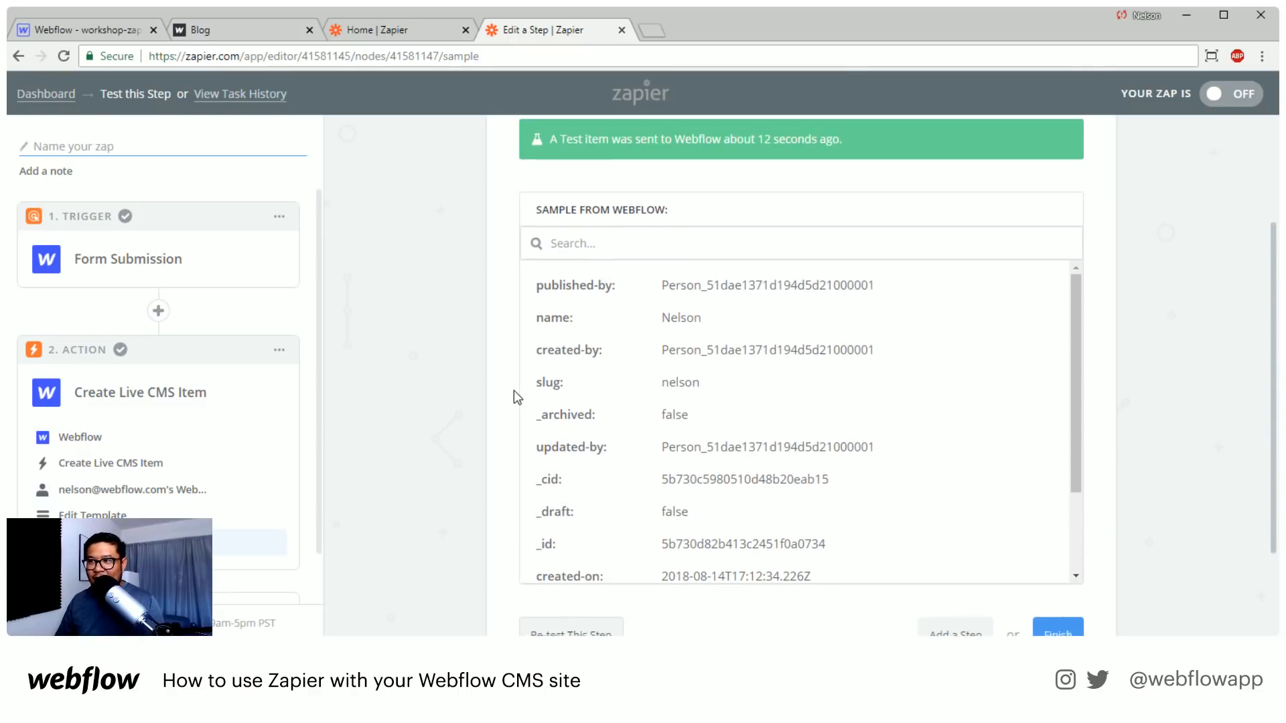
Finish the zap setup by naming it "workshop form submit" and turning it on
{"action": "scroll", "coordinate": [502, 404], "scroll_direction": "down", "scroll_amount": 3}
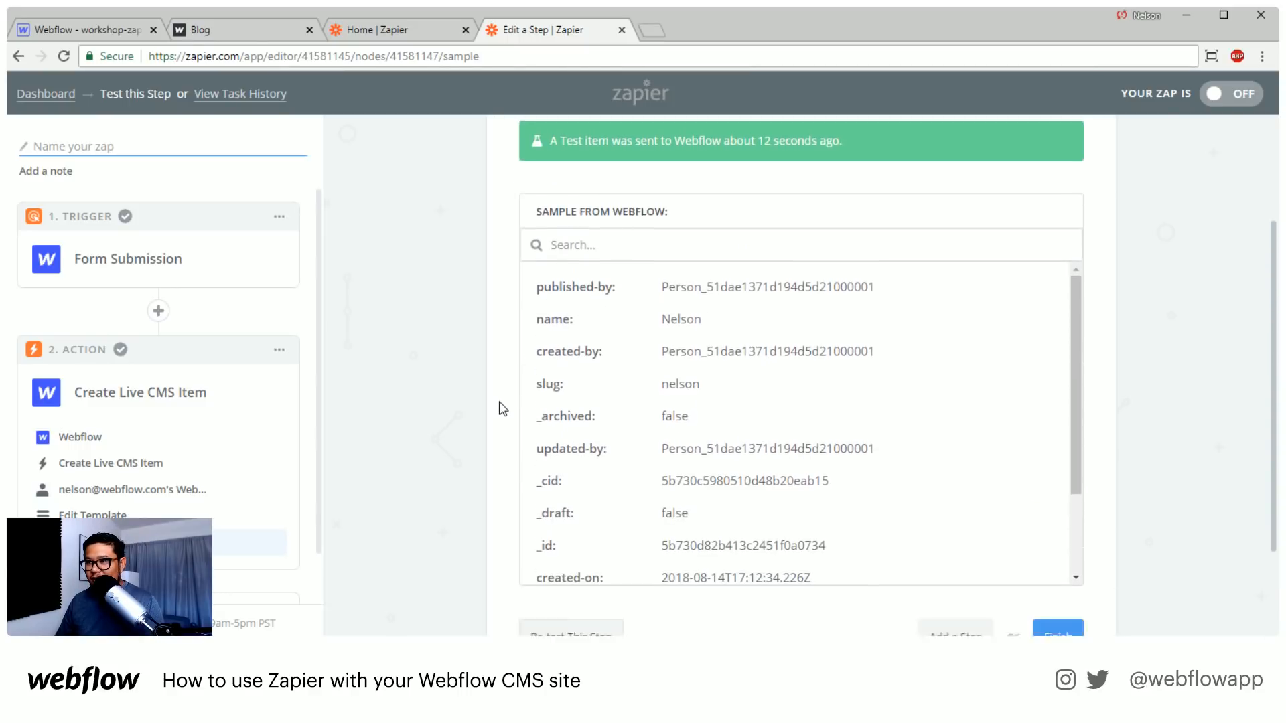
{"action": "left_click", "coordinate": [1054, 519]}
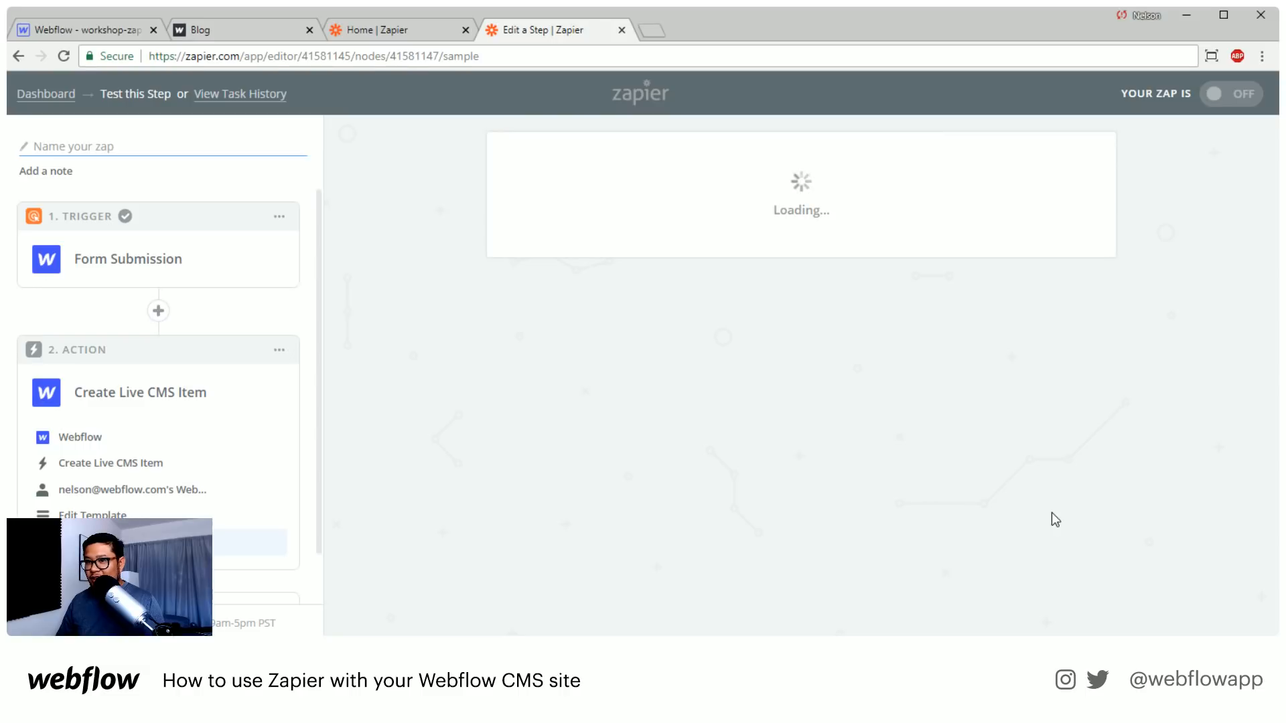
{"action": "left_click", "coordinate": [763, 316]}
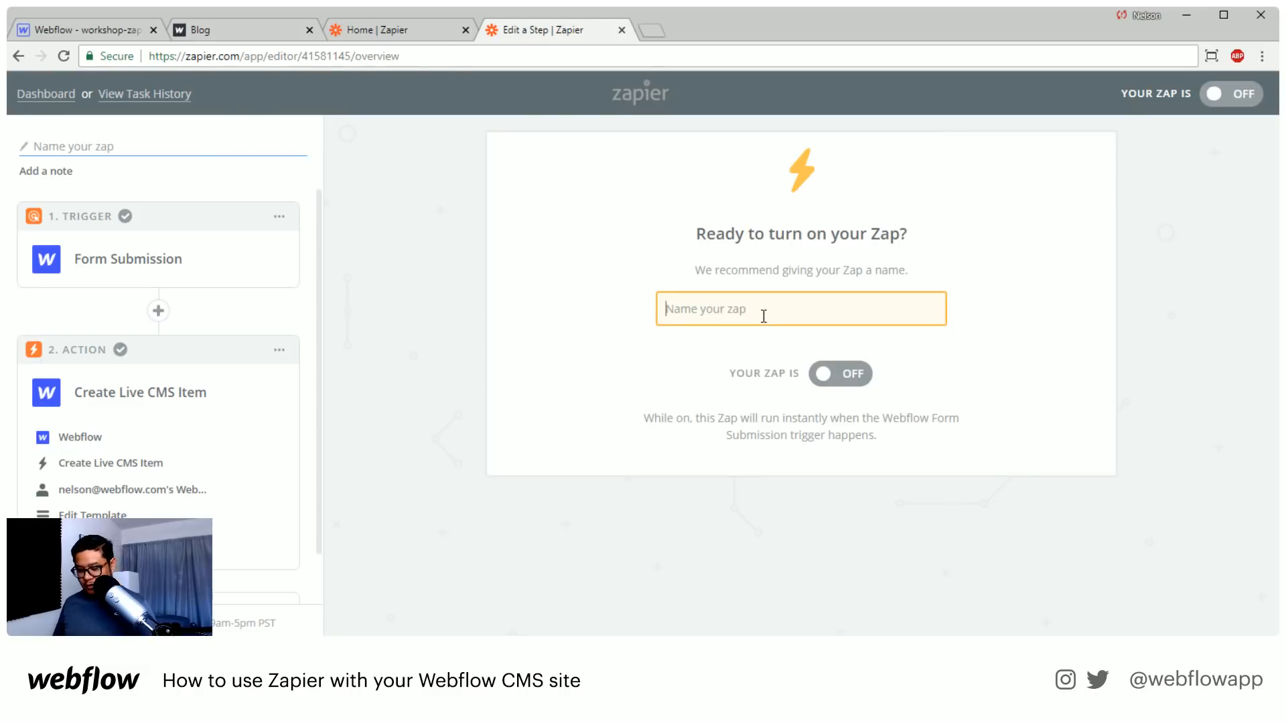
{"action": "type", "text": "workshop"}
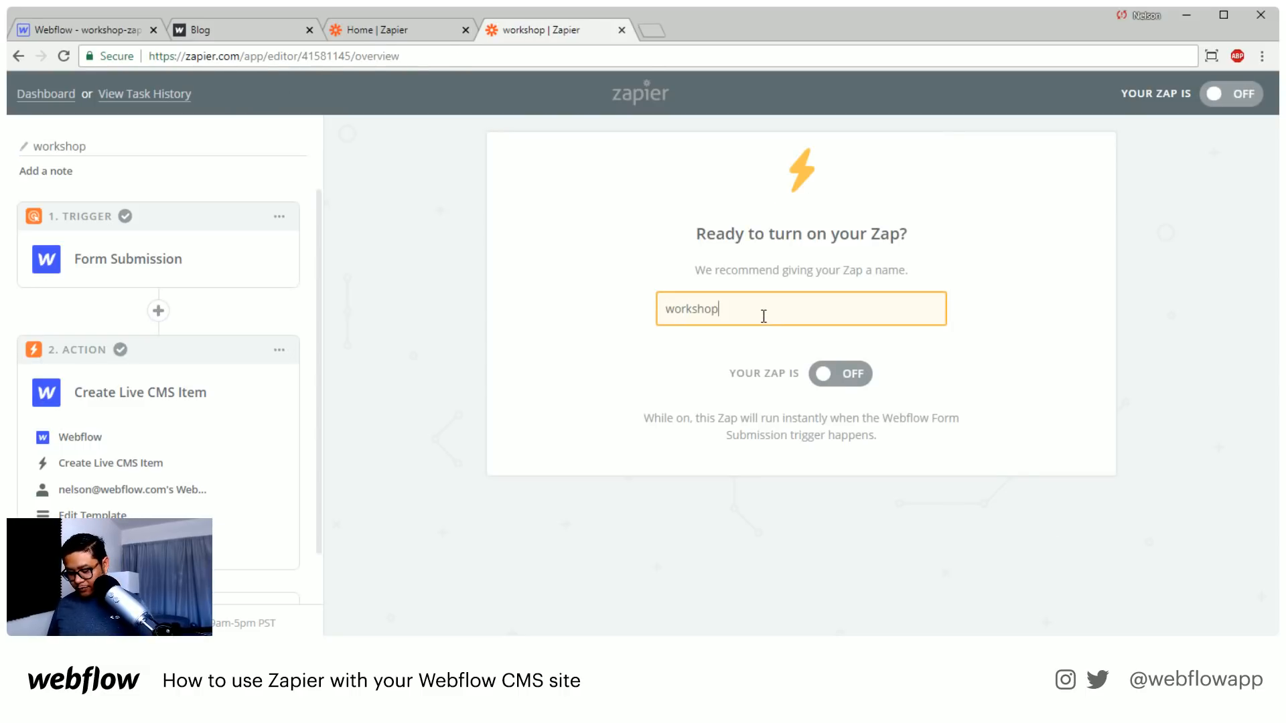
{"action": "type", "text": " form sub"}
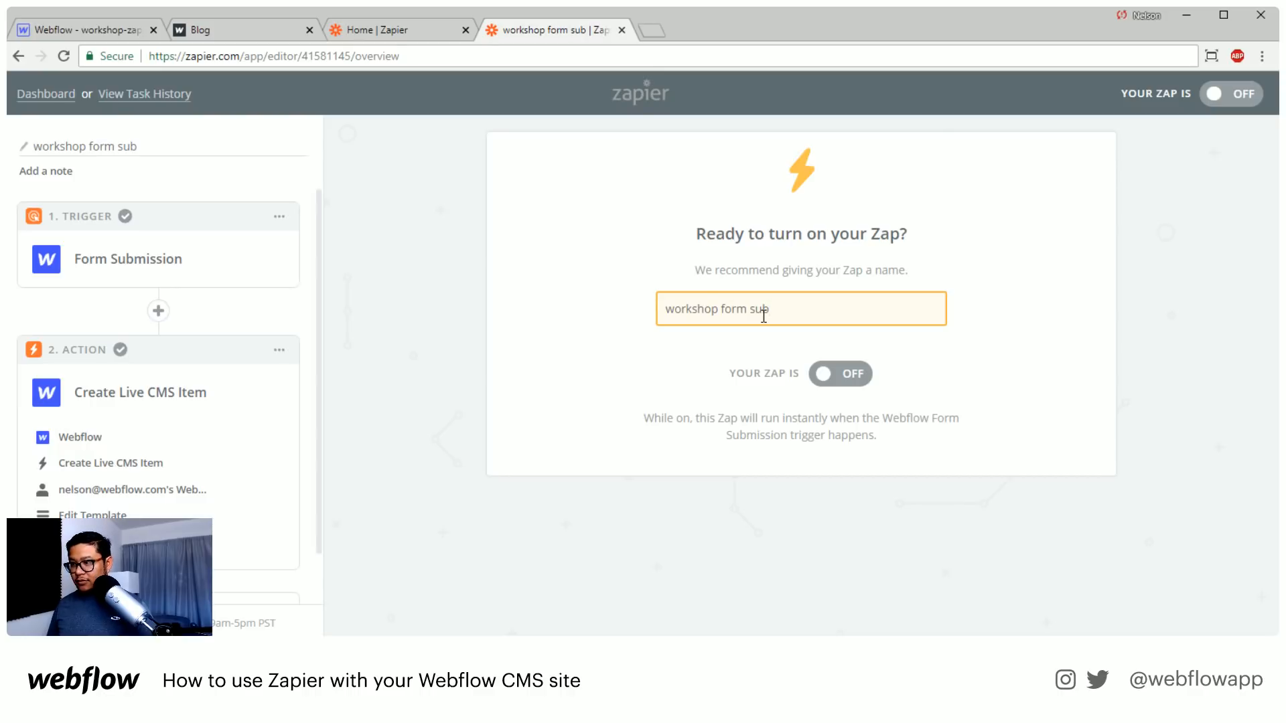
{"action": "type", "text": "mit"}
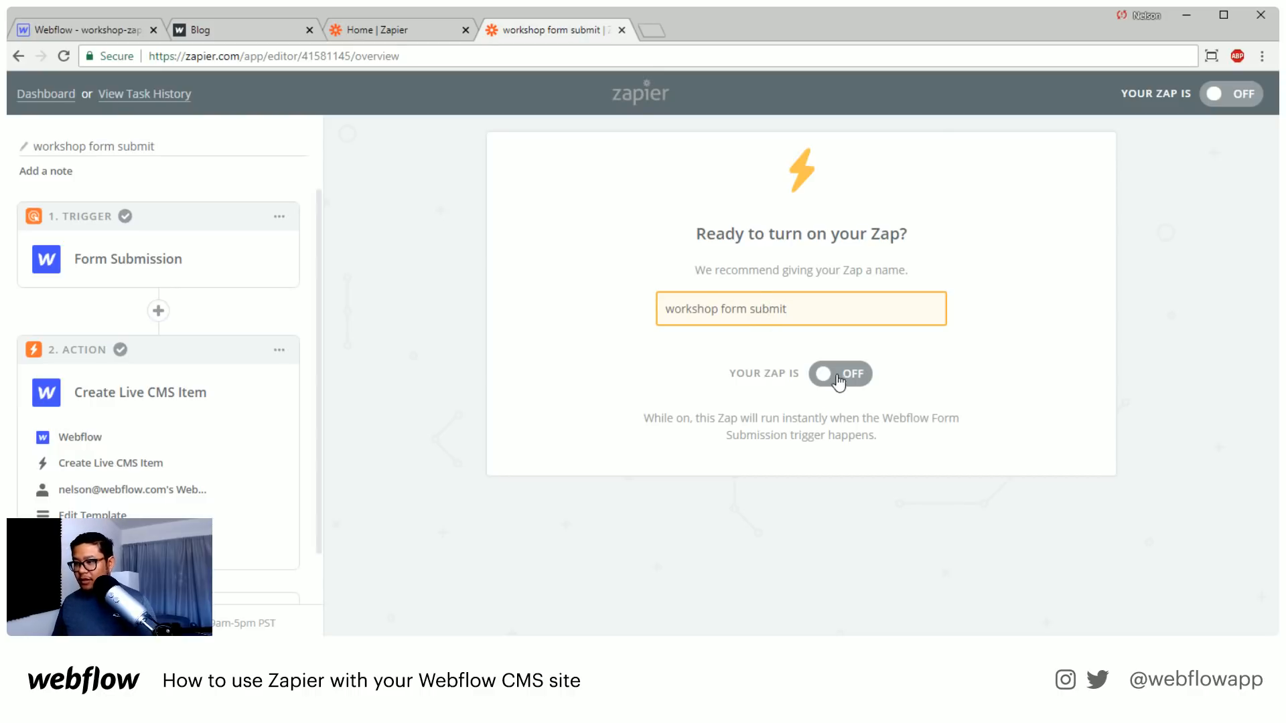
{"action": "left_click", "coordinate": [837, 374]}
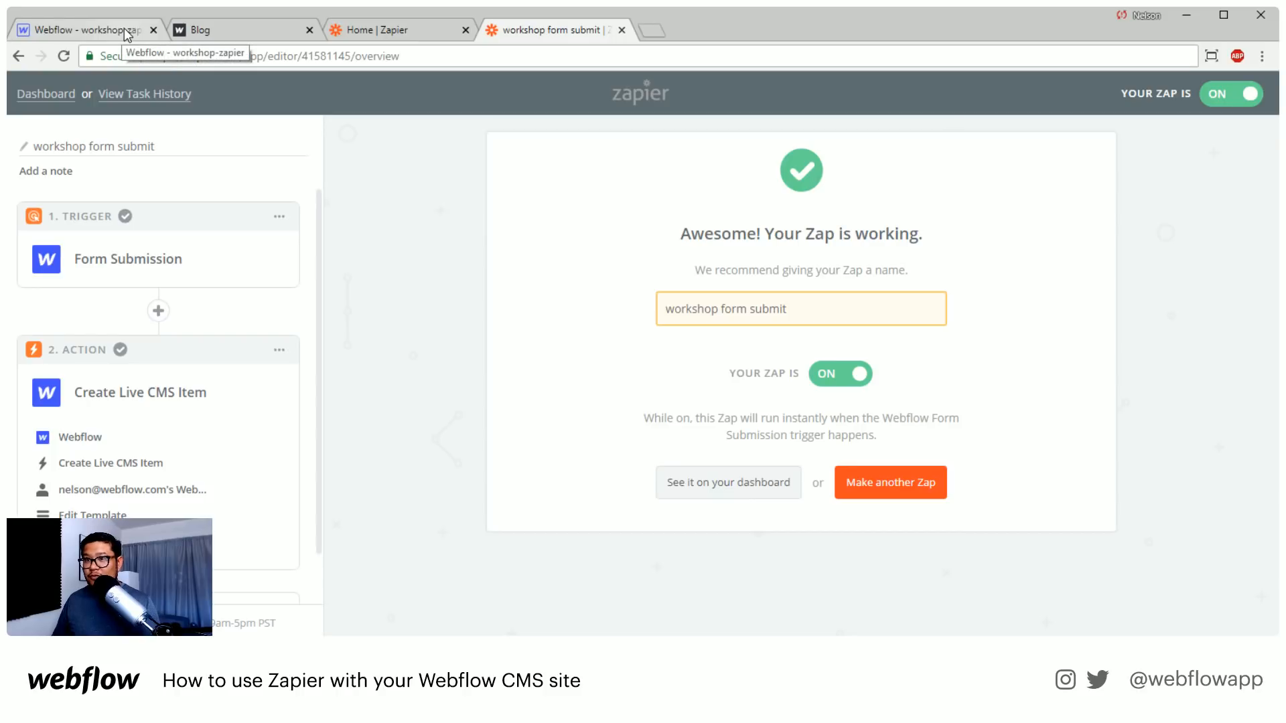
Switch to the Webflow Designer and open the Form-data collection to check its items
{"action": "left_click", "coordinate": [194, 31]}
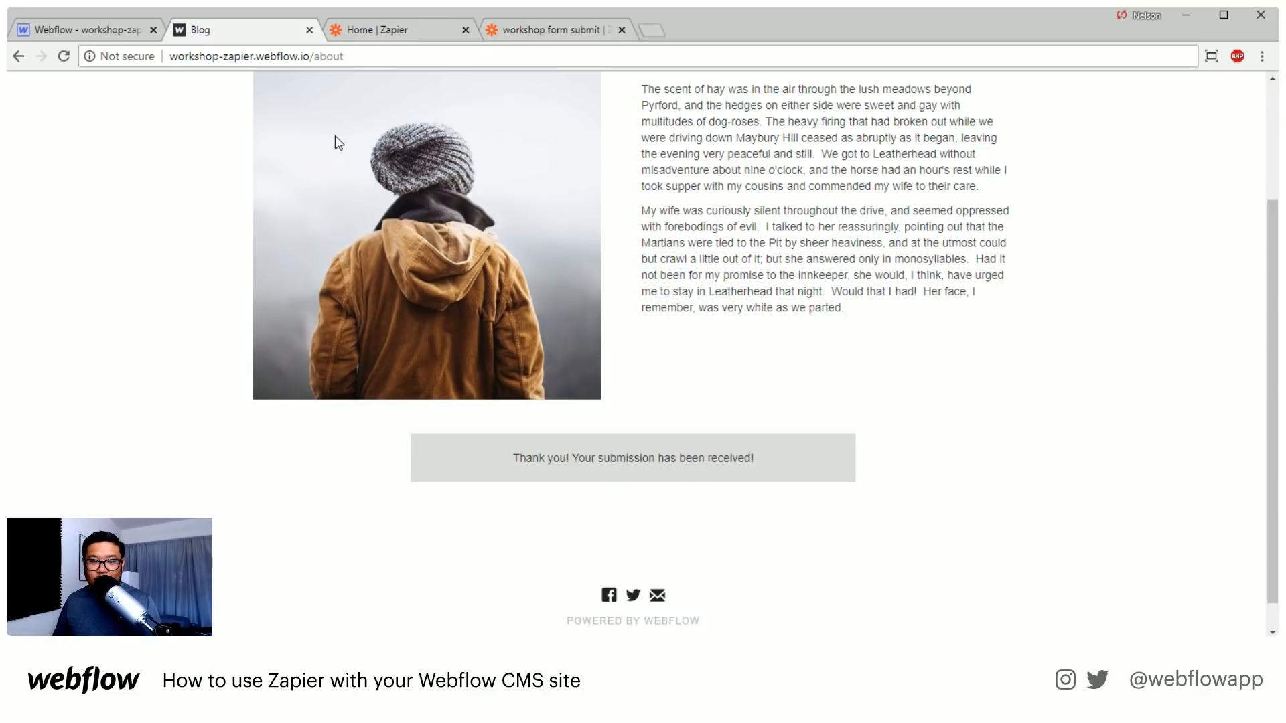
{"action": "left_click", "coordinate": [99, 33]}
{"action": "left_click", "coordinate": [15, 186]}
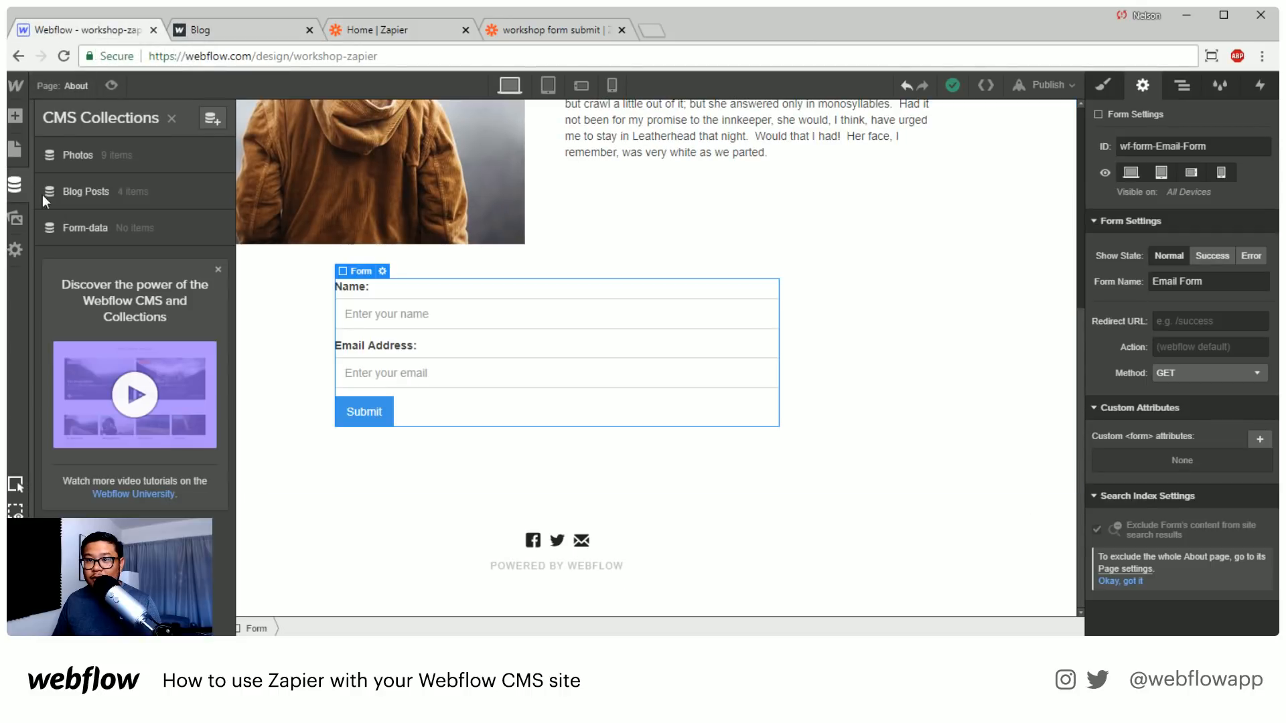
{"action": "left_click", "coordinate": [125, 227]}
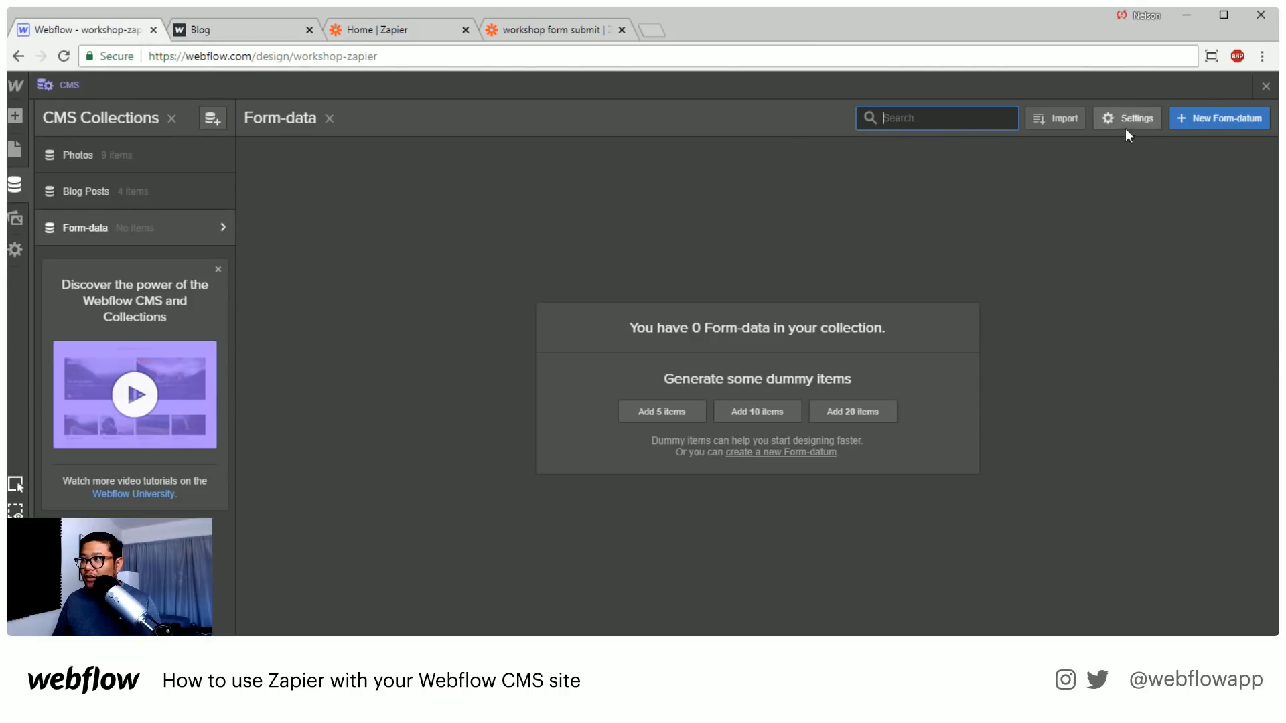
Reload the Designer and open the test item in the Form-data collection to inspect its fields
{"action": "left_click", "coordinate": [63, 57]}
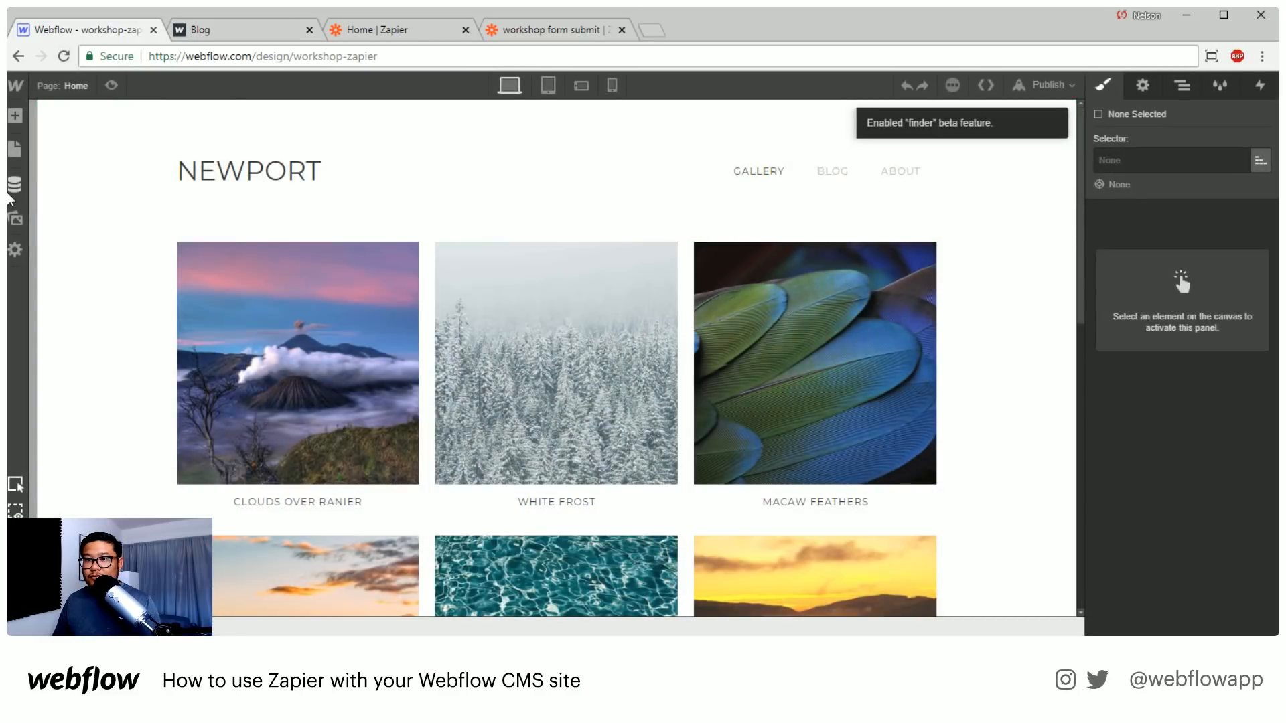
{"action": "left_click", "coordinate": [11, 195]}
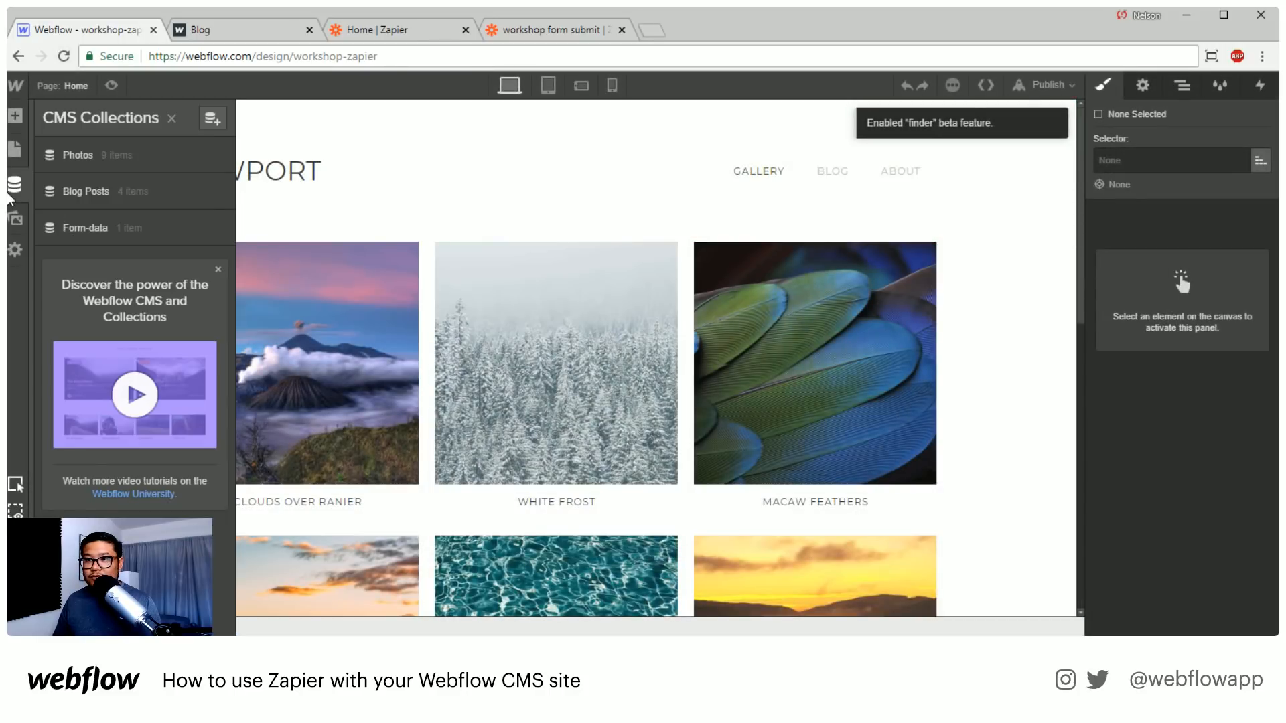
{"action": "left_click", "coordinate": [135, 229]}
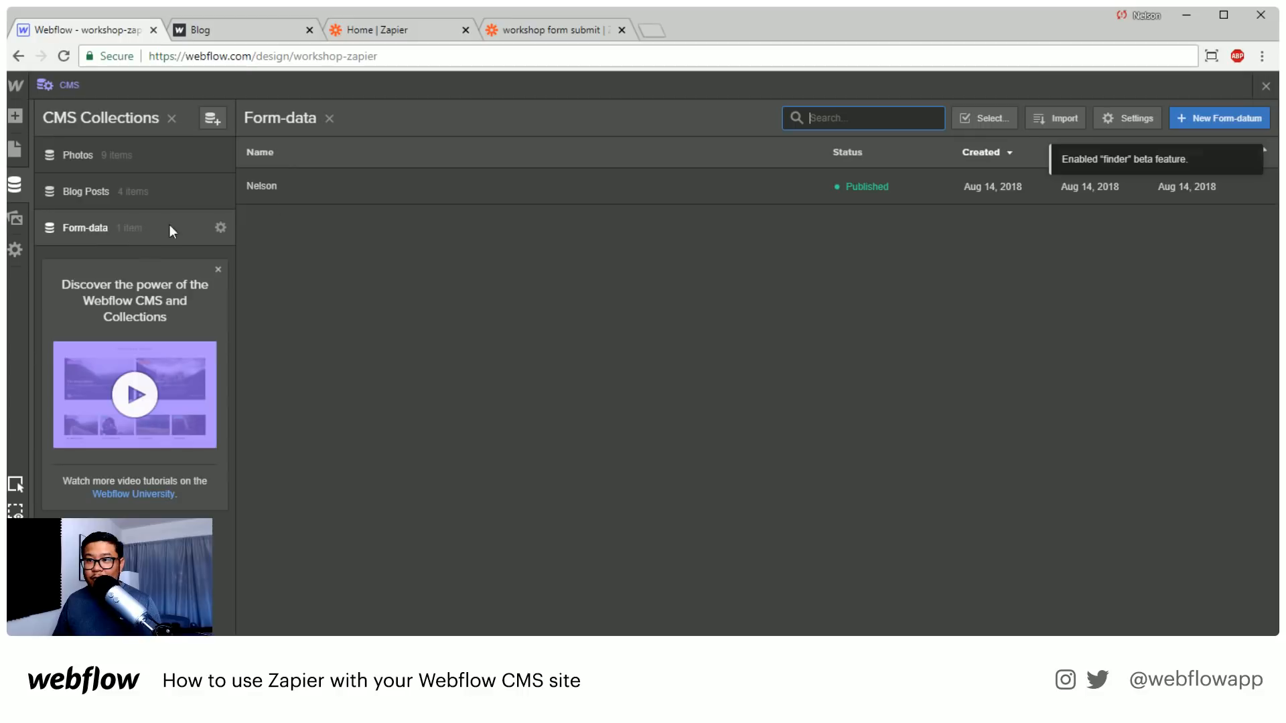
{"action": "left_click", "coordinate": [347, 193]}
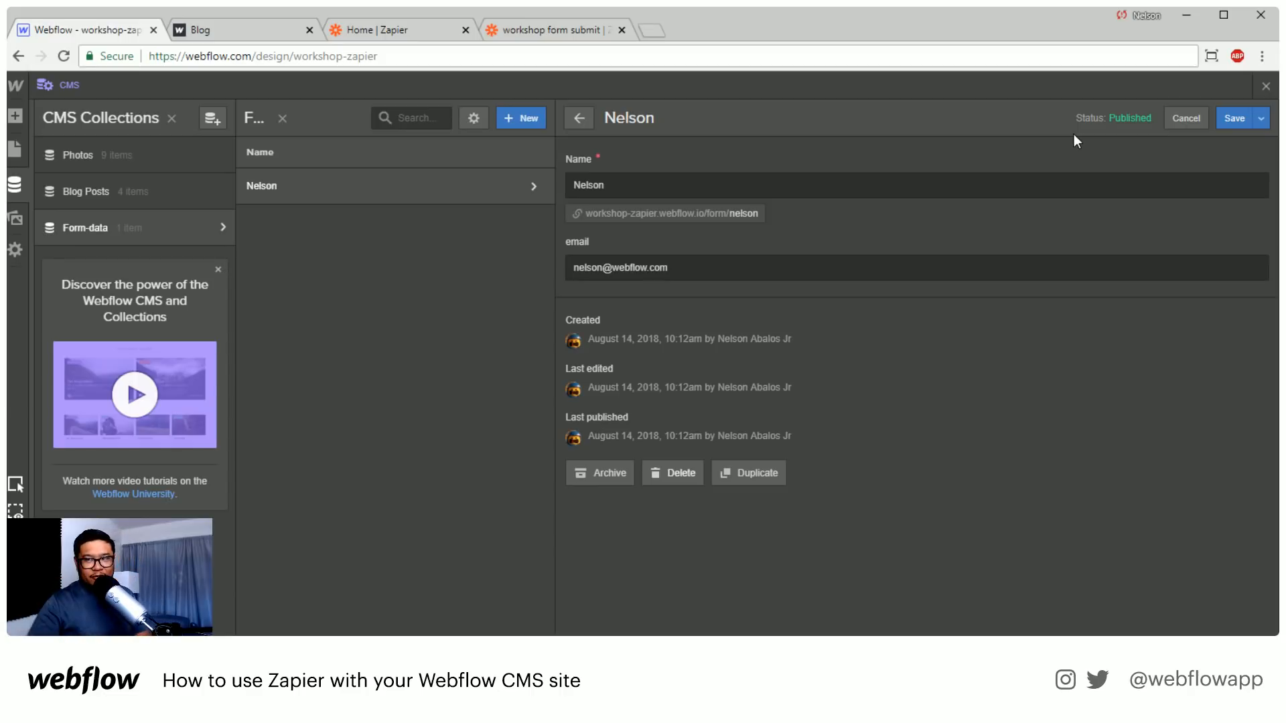
Reload the published About page and submit its form with the name "hello world" and a test e-mail address
{"action": "left_click", "coordinate": [243, 30]}
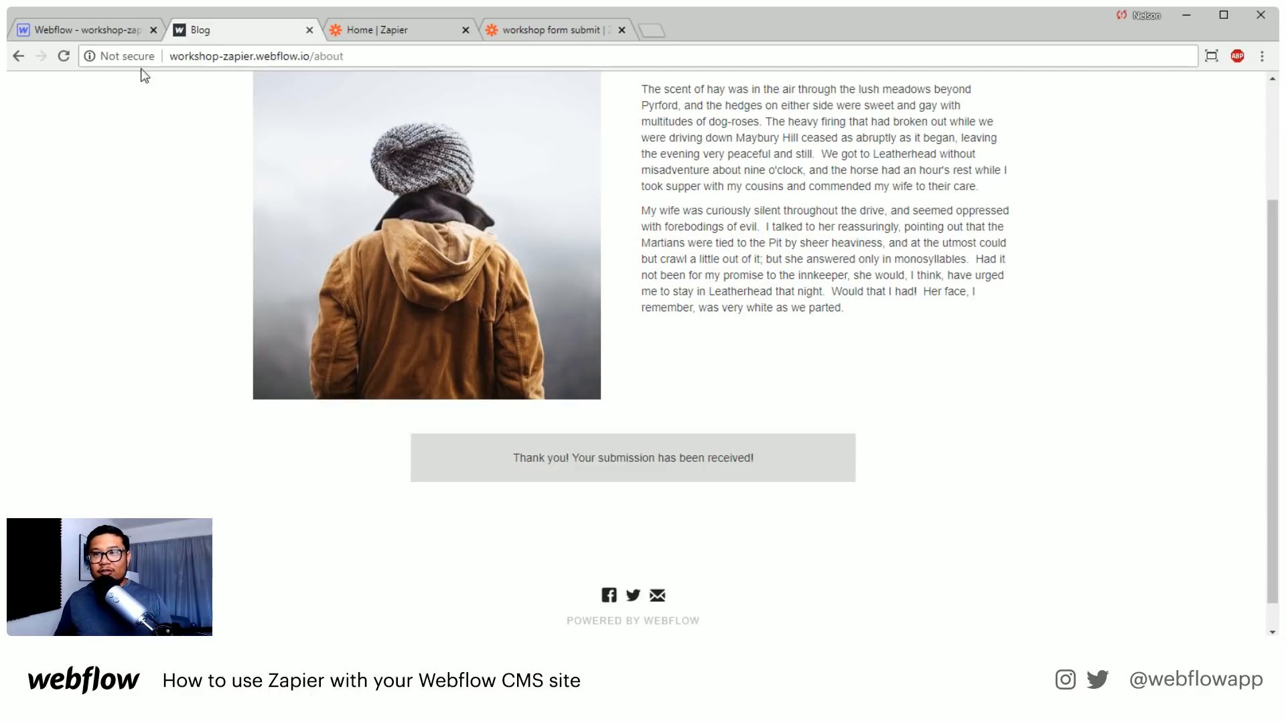
{"action": "left_click", "coordinate": [64, 55]}
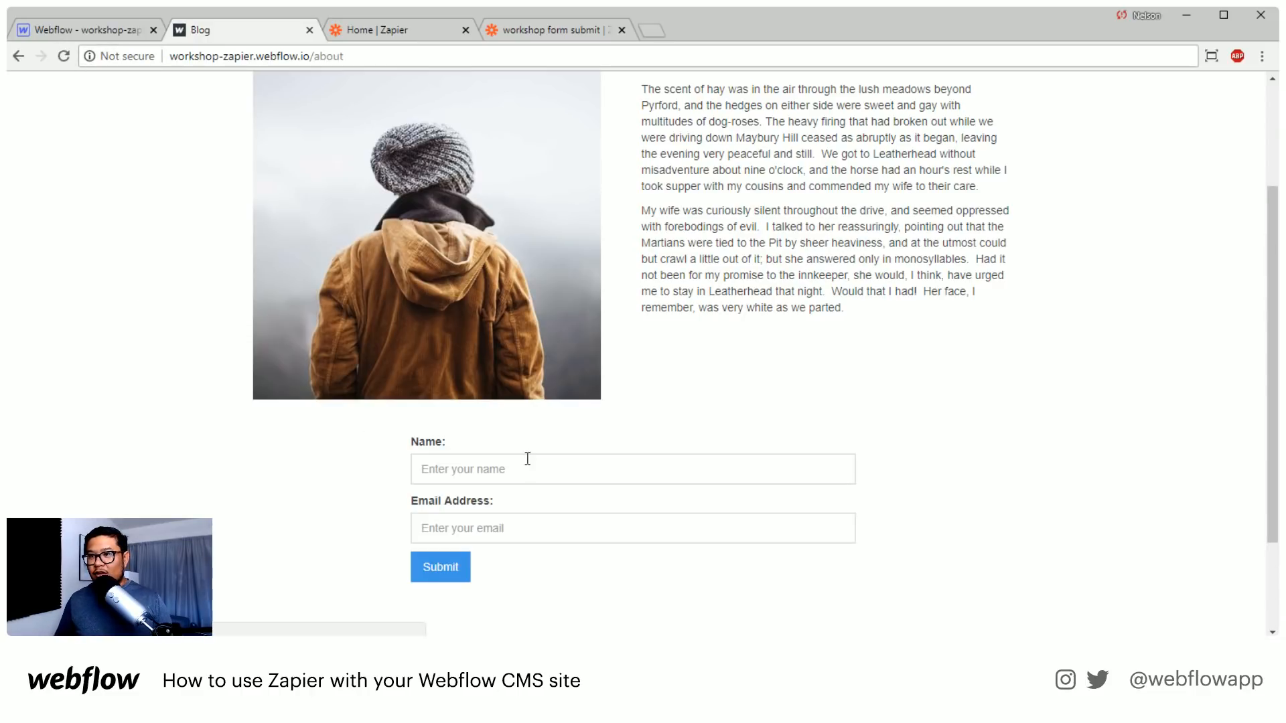
{"action": "left_click", "coordinate": [593, 470]}
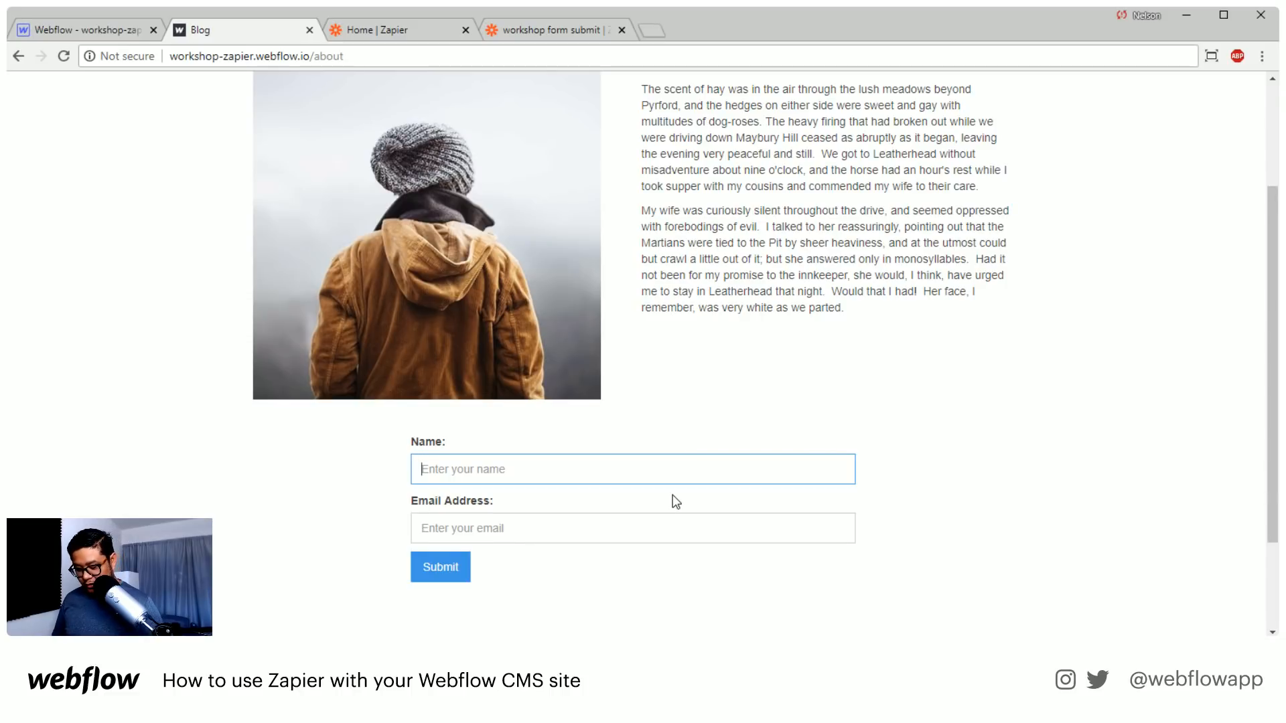
{"action": "type", "text": "hello world"}
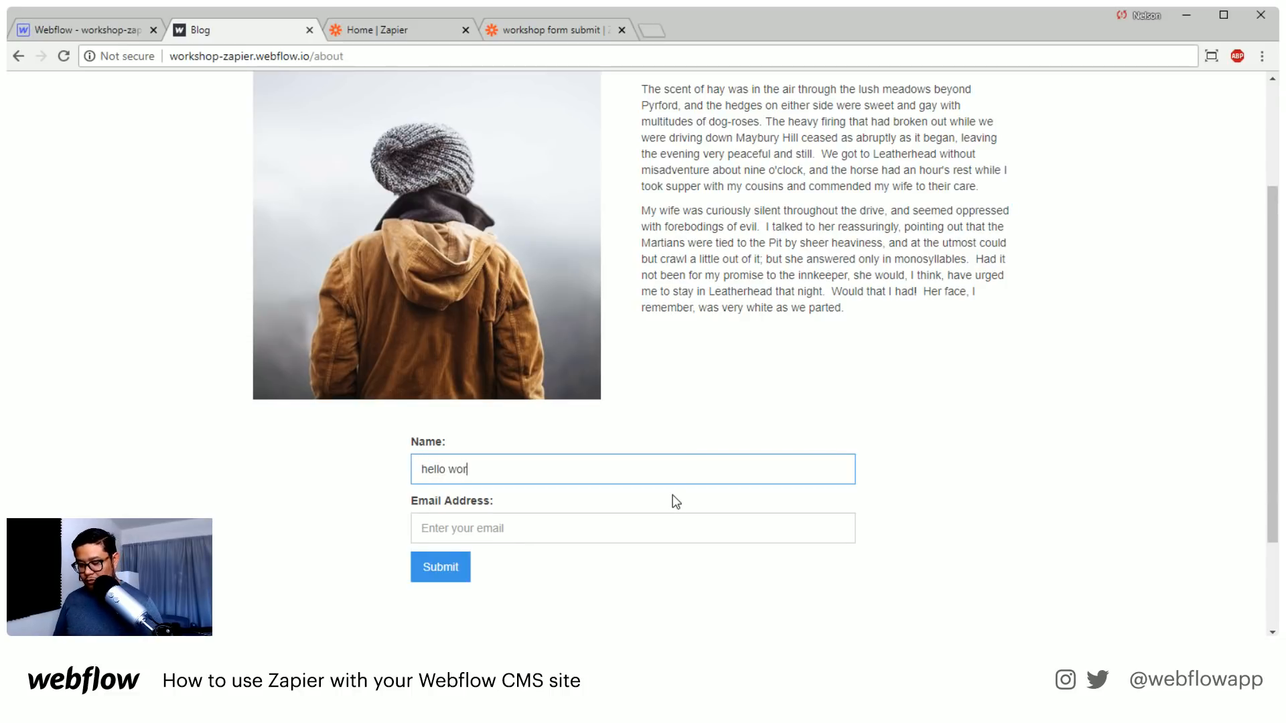
{"action": "key", "text": "Tab"}
{"action": "type", "text": "test@test.com"}
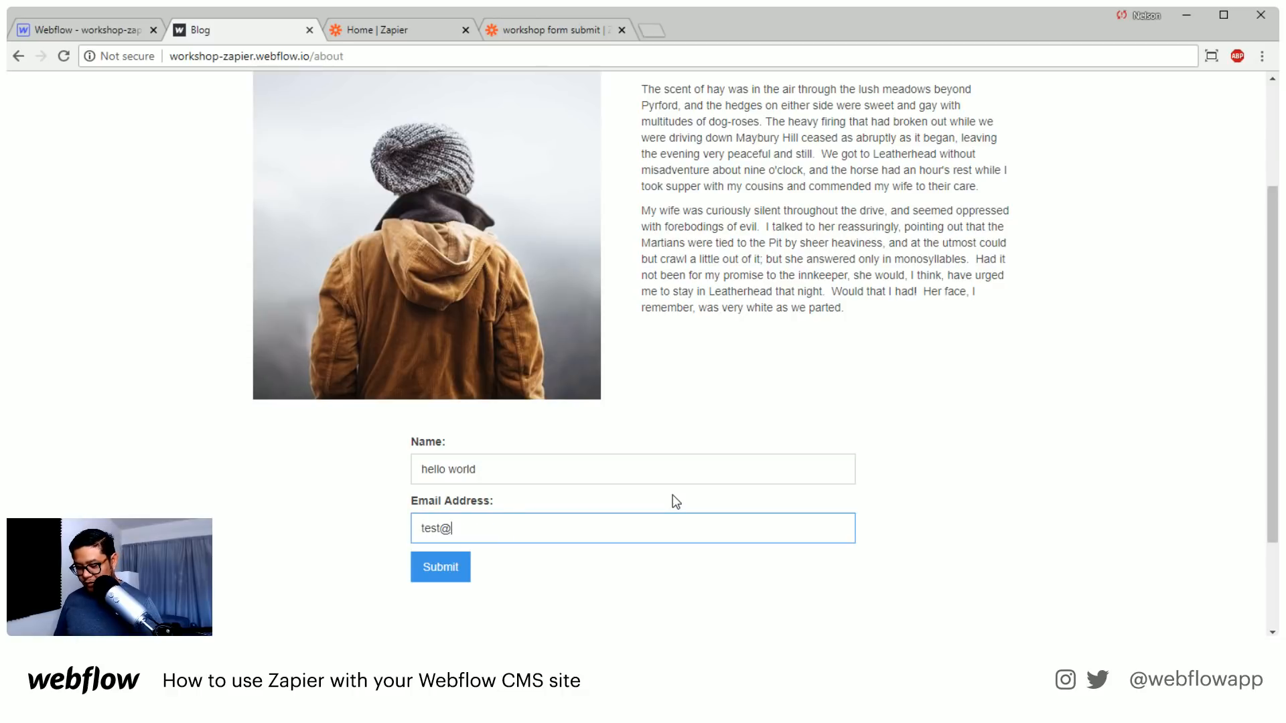
{"action": "key", "text": "Return"}
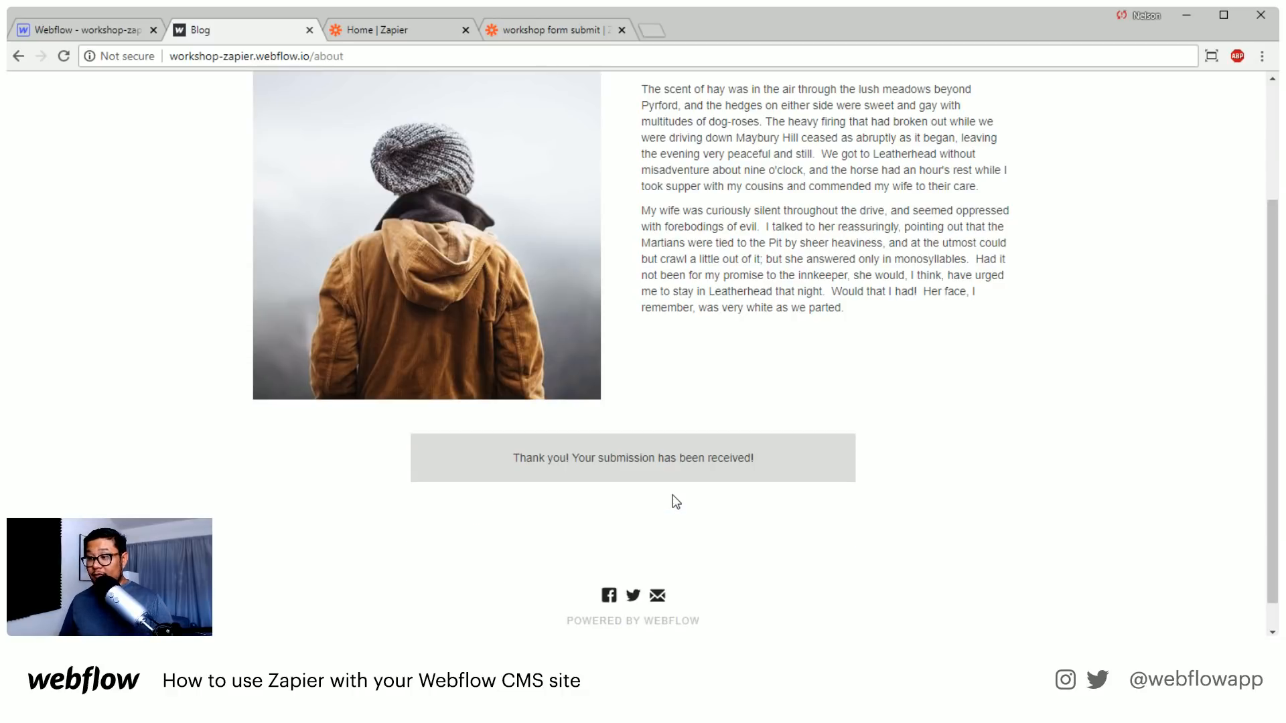
Return to the Webflow Designer, reload it and open the Form-data collection to check for the "hello world" submission
{"action": "left_click", "coordinate": [128, 29]}
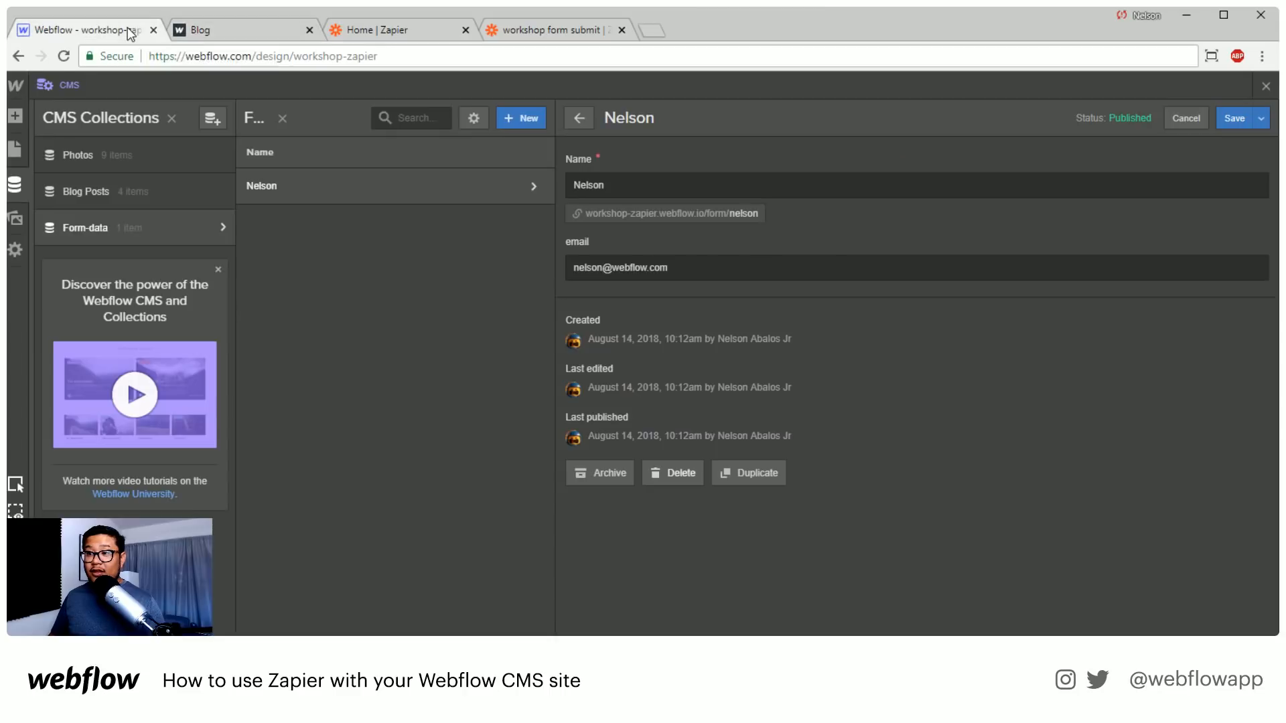
{"action": "left_click", "coordinate": [65, 56]}
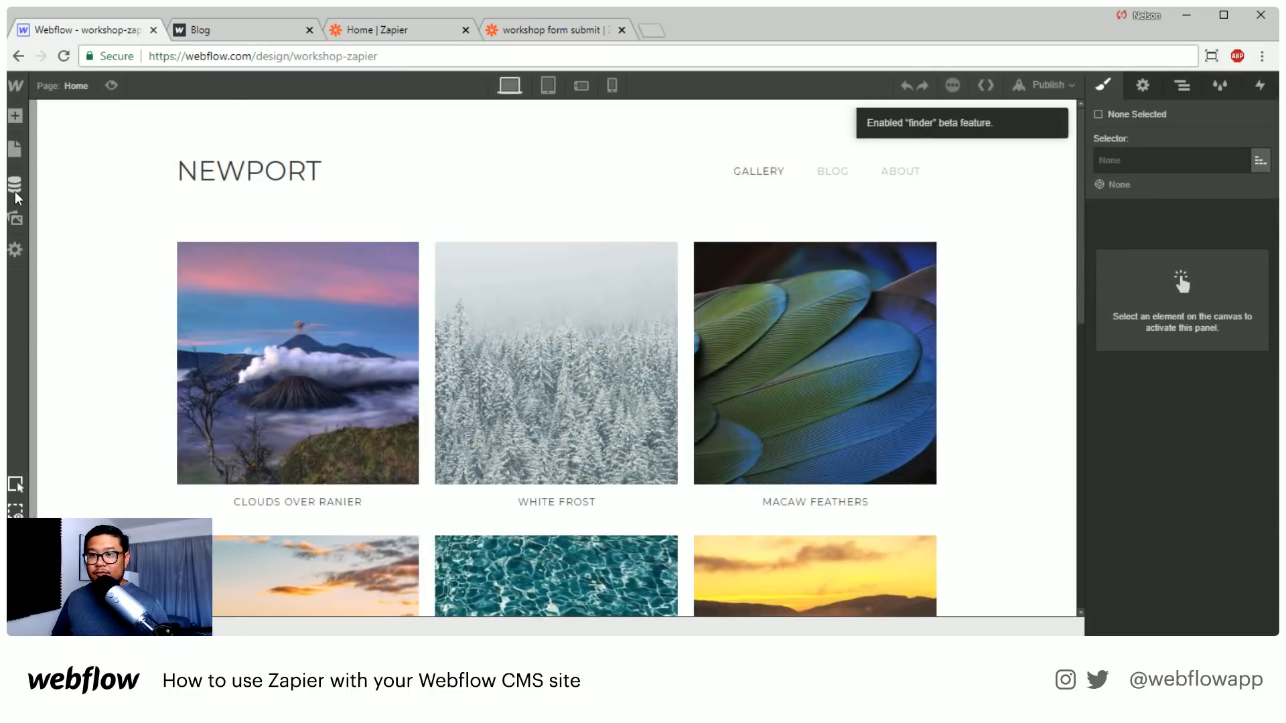
{"action": "left_click", "coordinate": [14, 188]}
{"action": "left_click", "coordinate": [155, 234]}
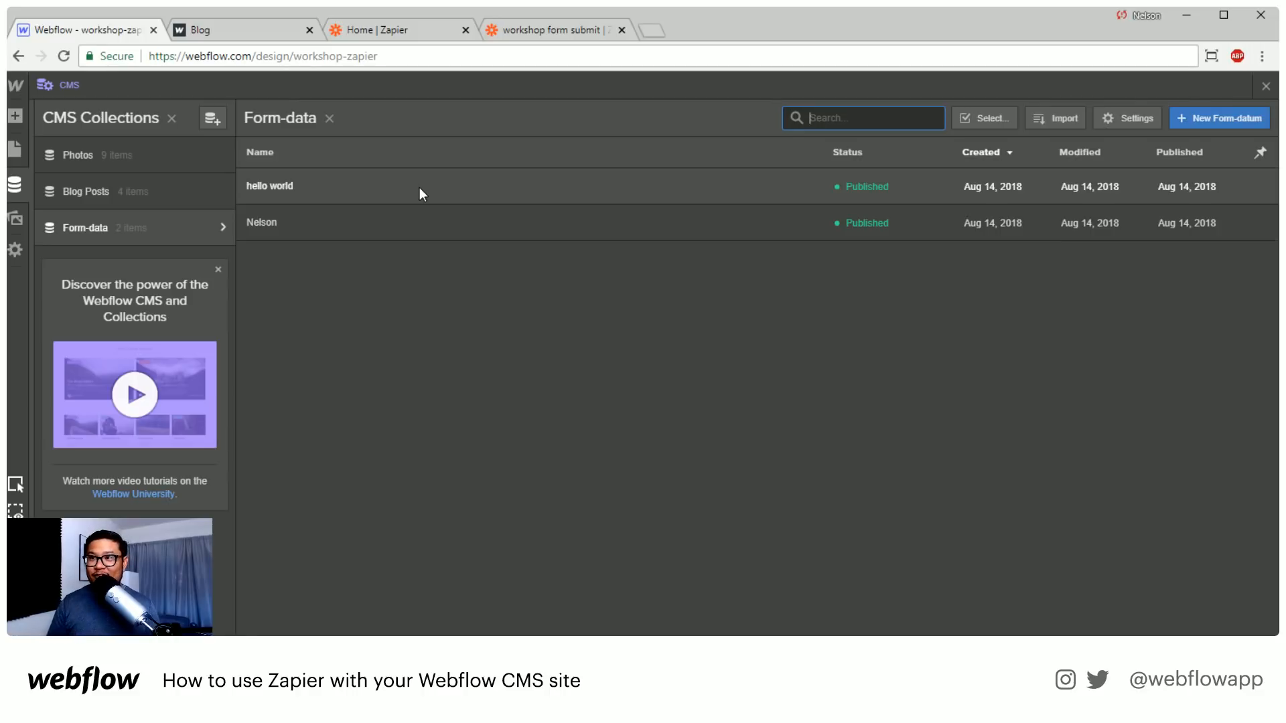
Switch to the Zapier home page and clear the second Webflow app to view the other apps that can be connected
{"action": "left_click", "coordinate": [432, 30]}
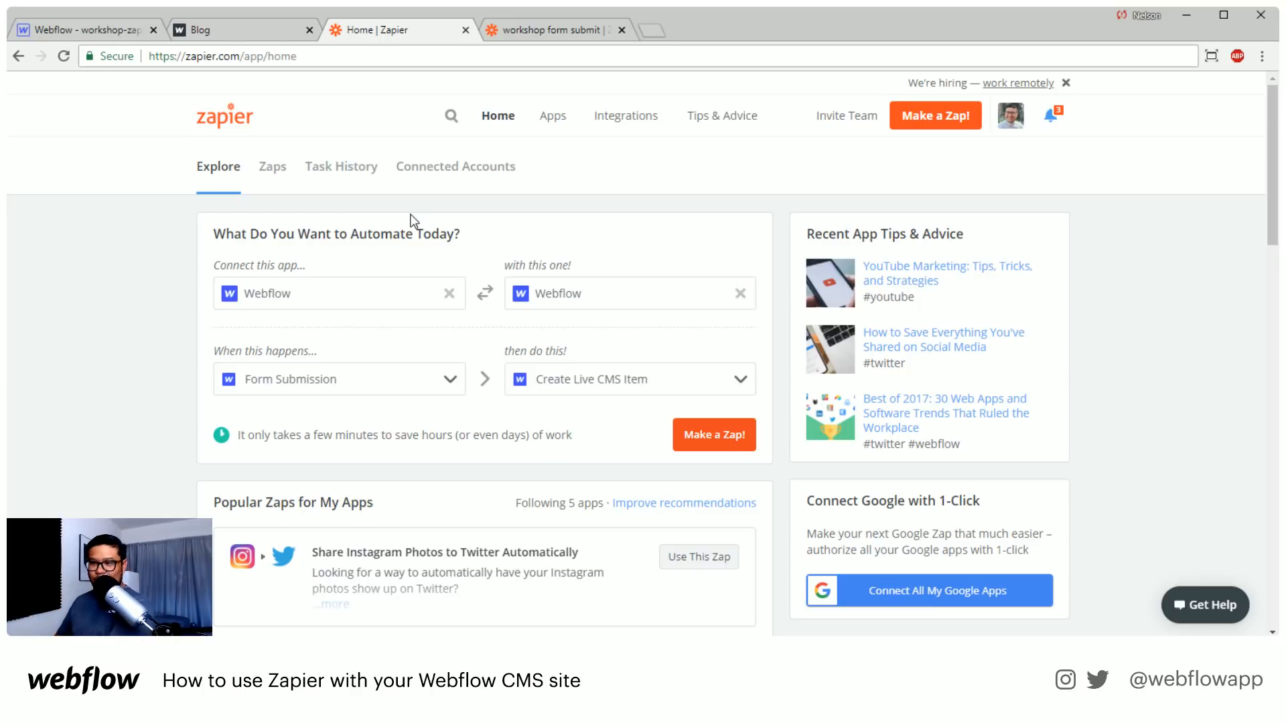
{"action": "left_click", "coordinate": [741, 294]}
{"action": "left_click", "coordinate": [608, 293]}
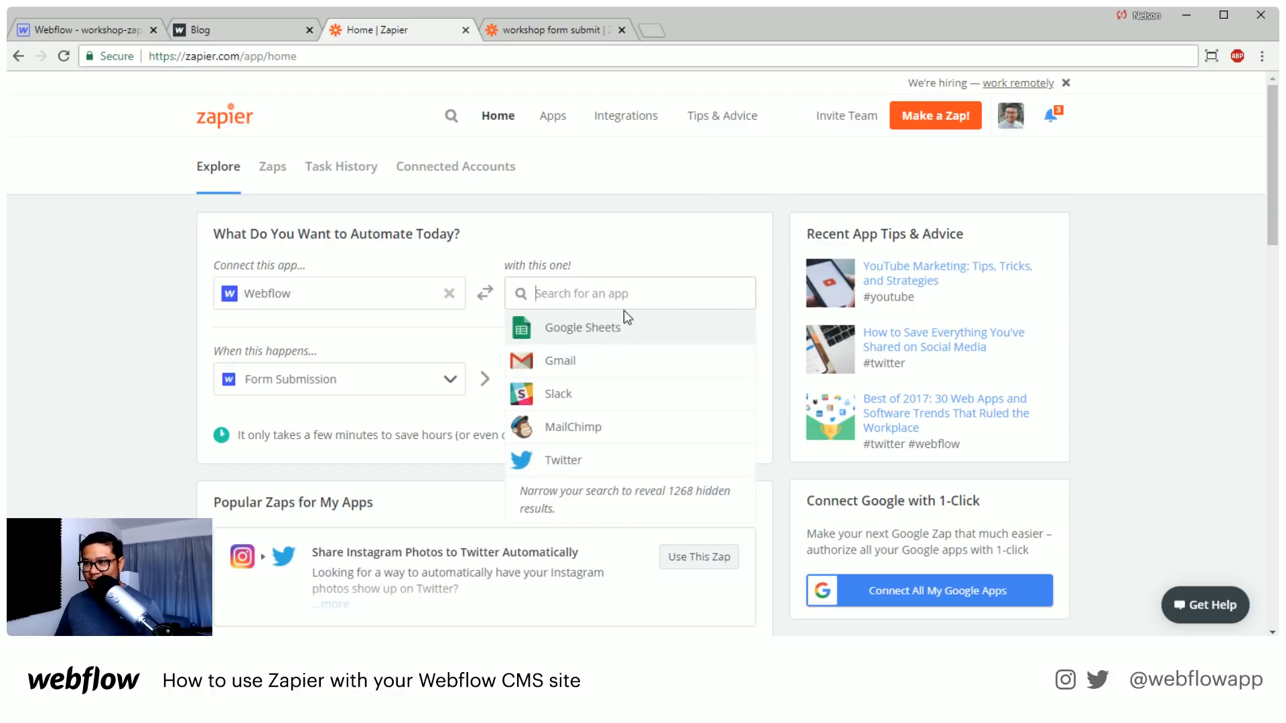
Open Zapier's app directory and browse the most popular apps available for integrations
{"action": "left_click", "coordinate": [554, 121]}
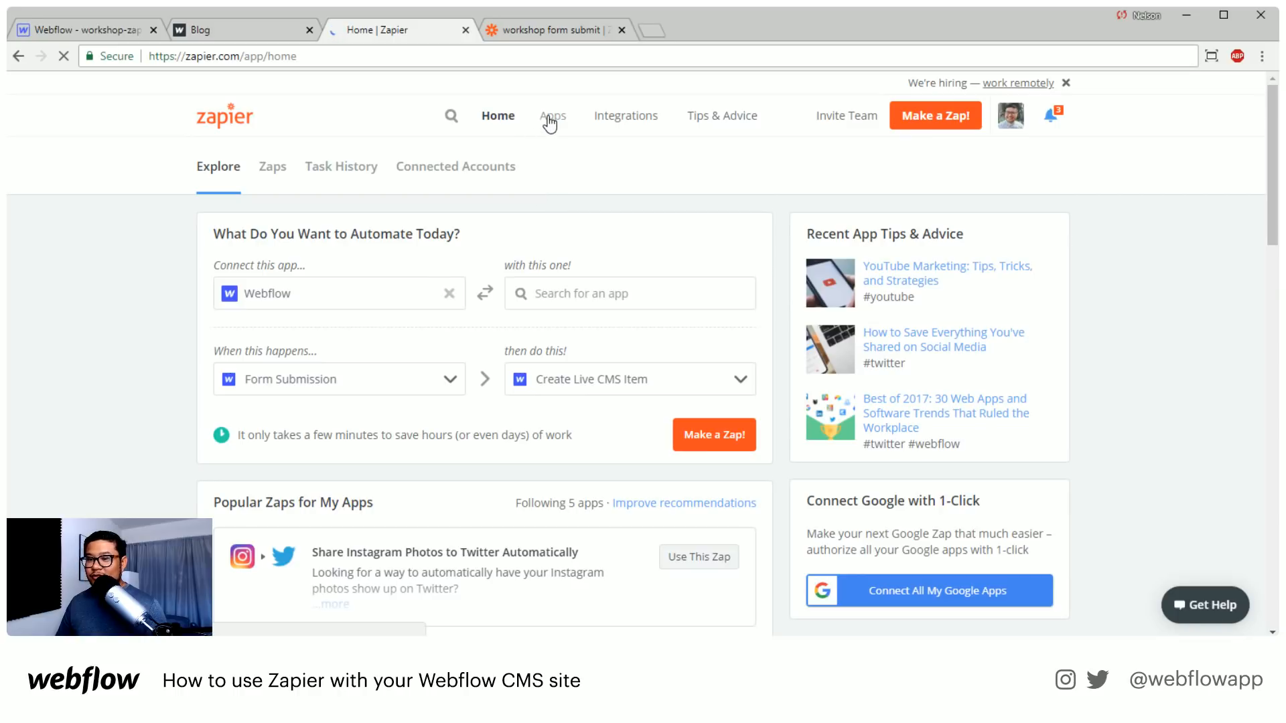
{"action": "left_click", "coordinate": [368, 55]}
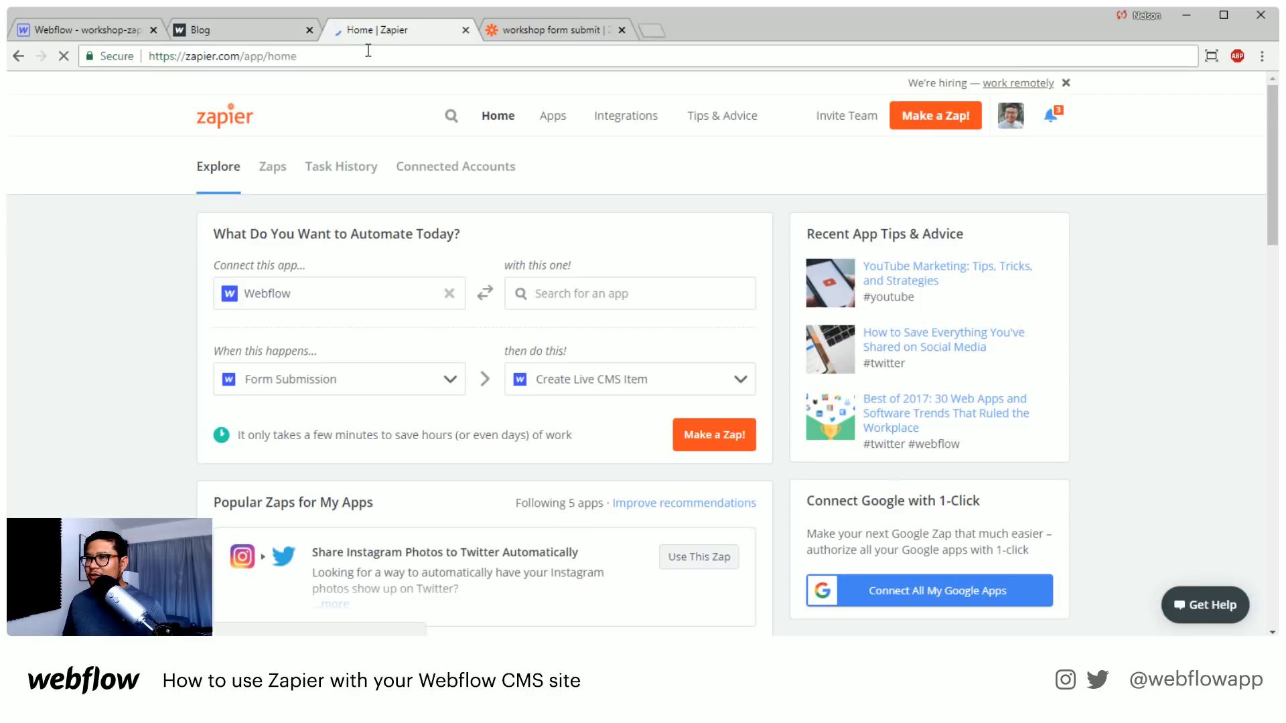
{"action": "key", "text": "Return"}
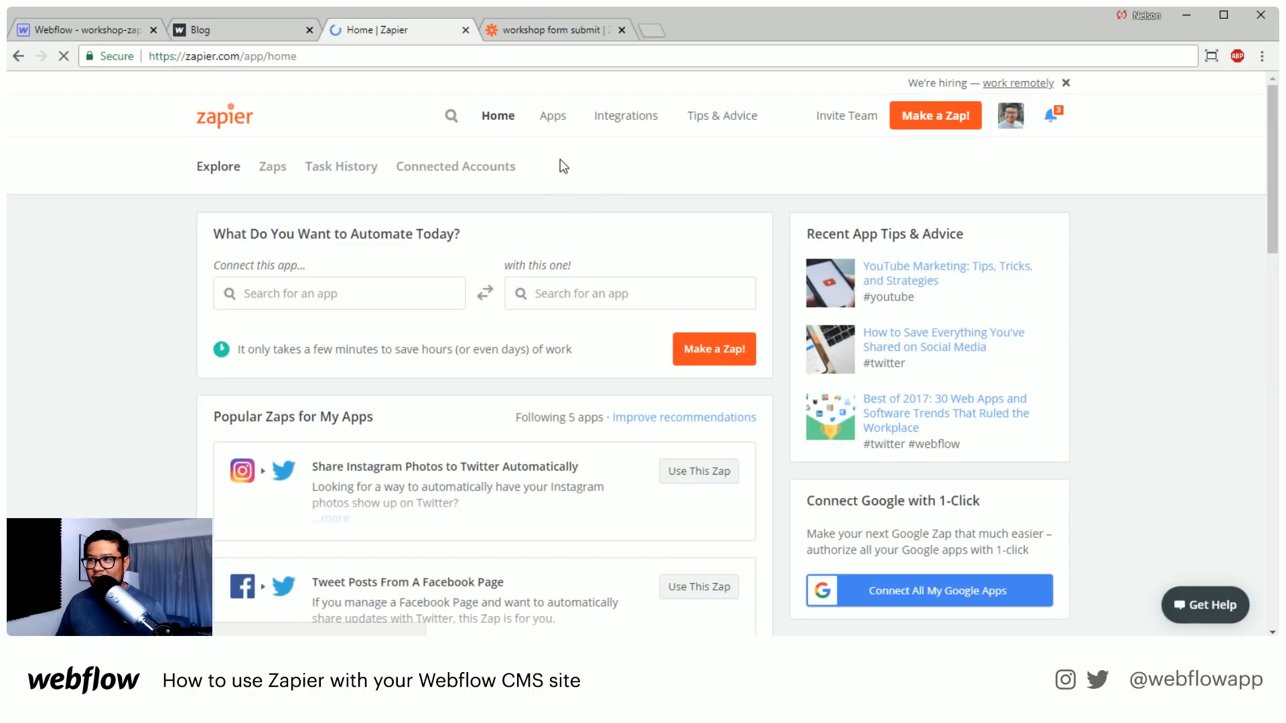
{"action": "left_click", "coordinate": [541, 119]}
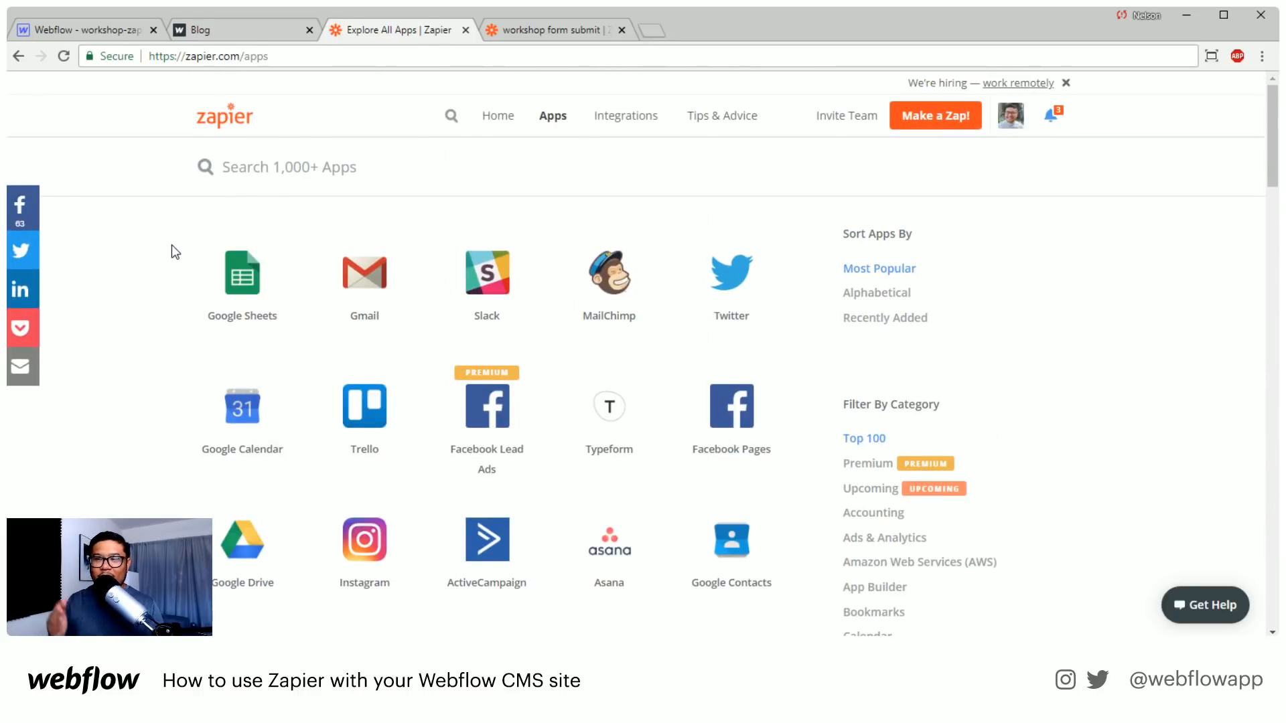
{"action": "scroll", "coordinate": [163, 243], "scroll_direction": "down", "scroll_amount": 2}
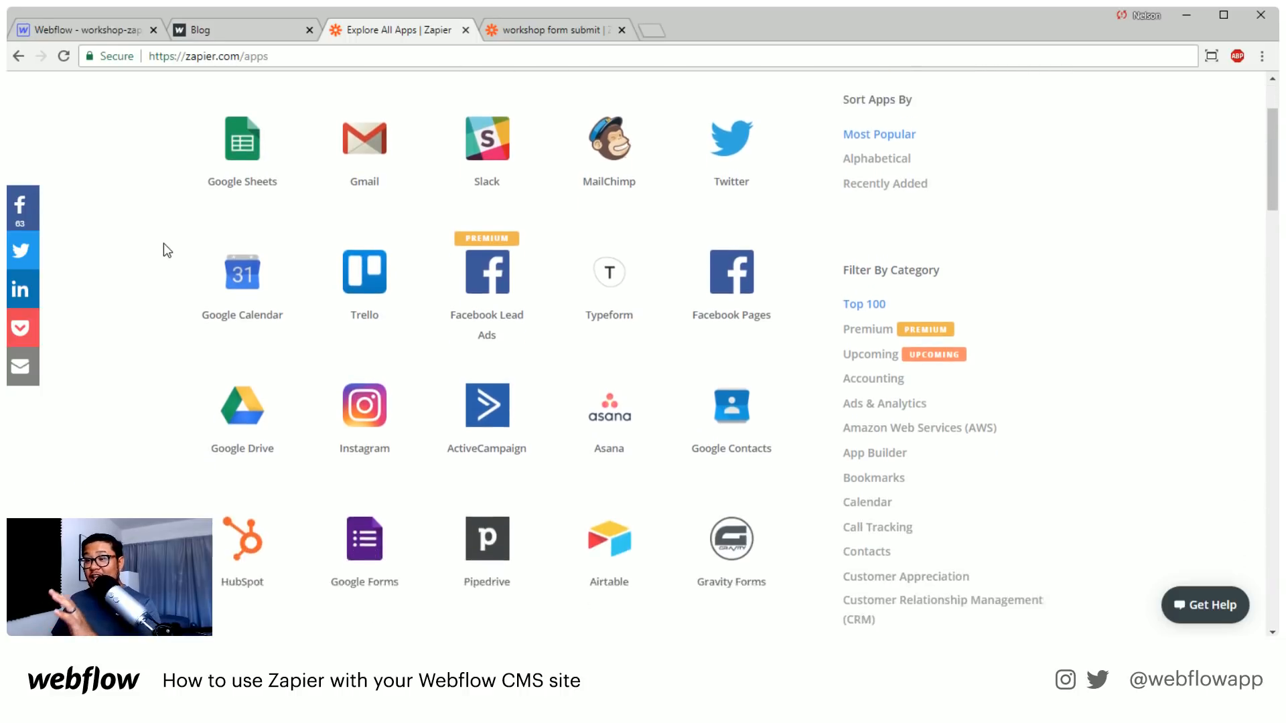
{"action": "scroll", "coordinate": [163, 243], "scroll_direction": "up", "scroll_amount": 1}
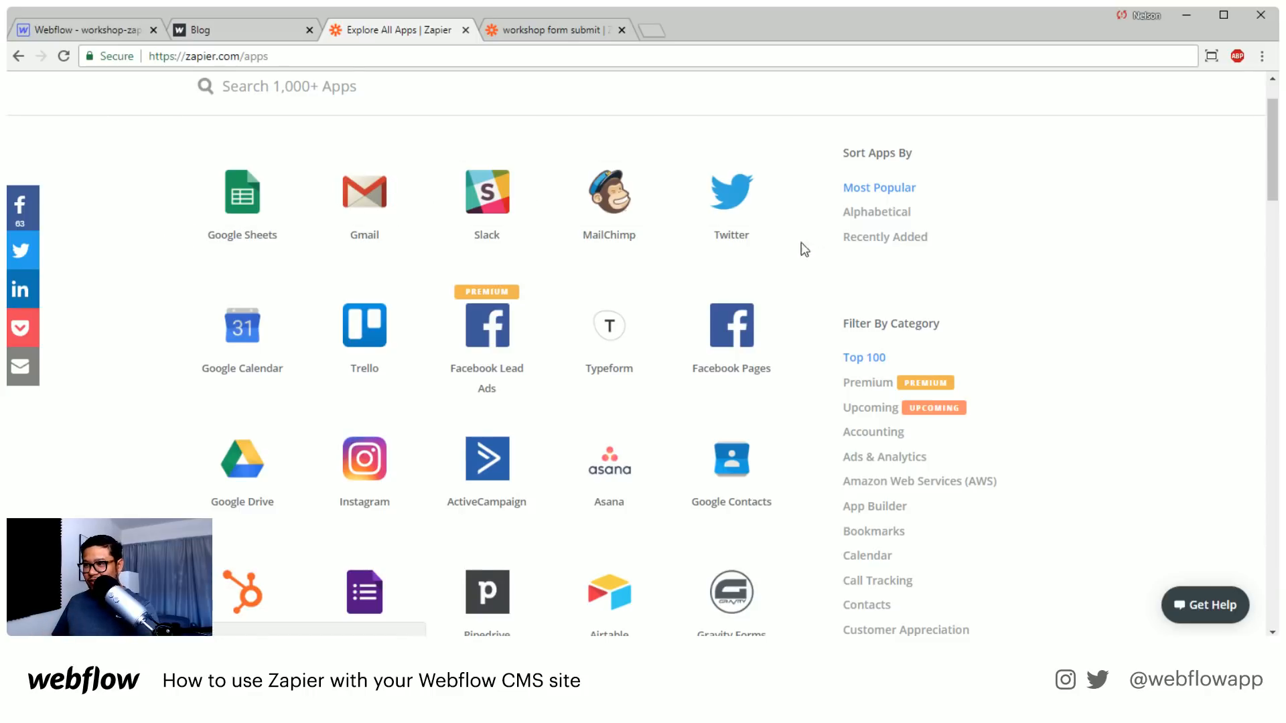
{"action": "scroll", "coordinate": [718, 260], "scroll_direction": "down", "scroll_amount": 6}
{"action": "scroll", "coordinate": [718, 259], "scroll_direction": "down", "scroll_amount": 2}
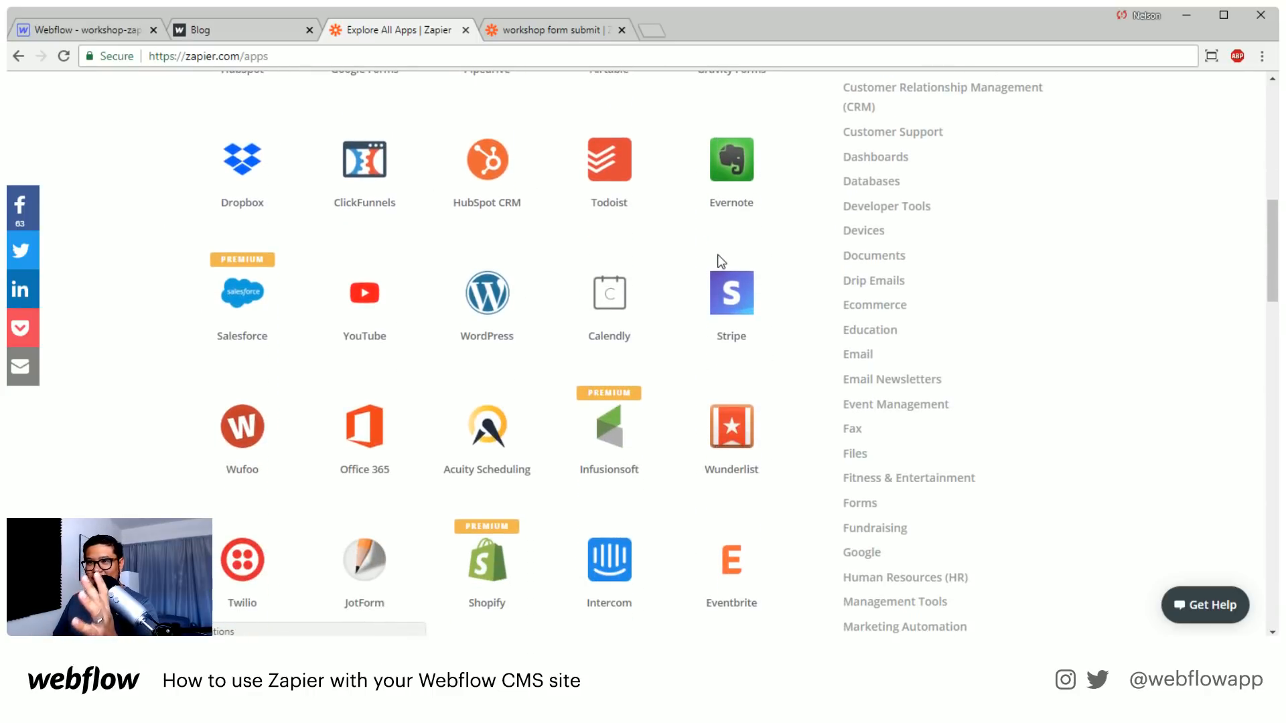
{"action": "scroll", "coordinate": [717, 260], "scroll_direction": "down", "scroll_amount": 4}
{"action": "scroll", "coordinate": [717, 260], "scroll_direction": "down", "scroll_amount": 8}
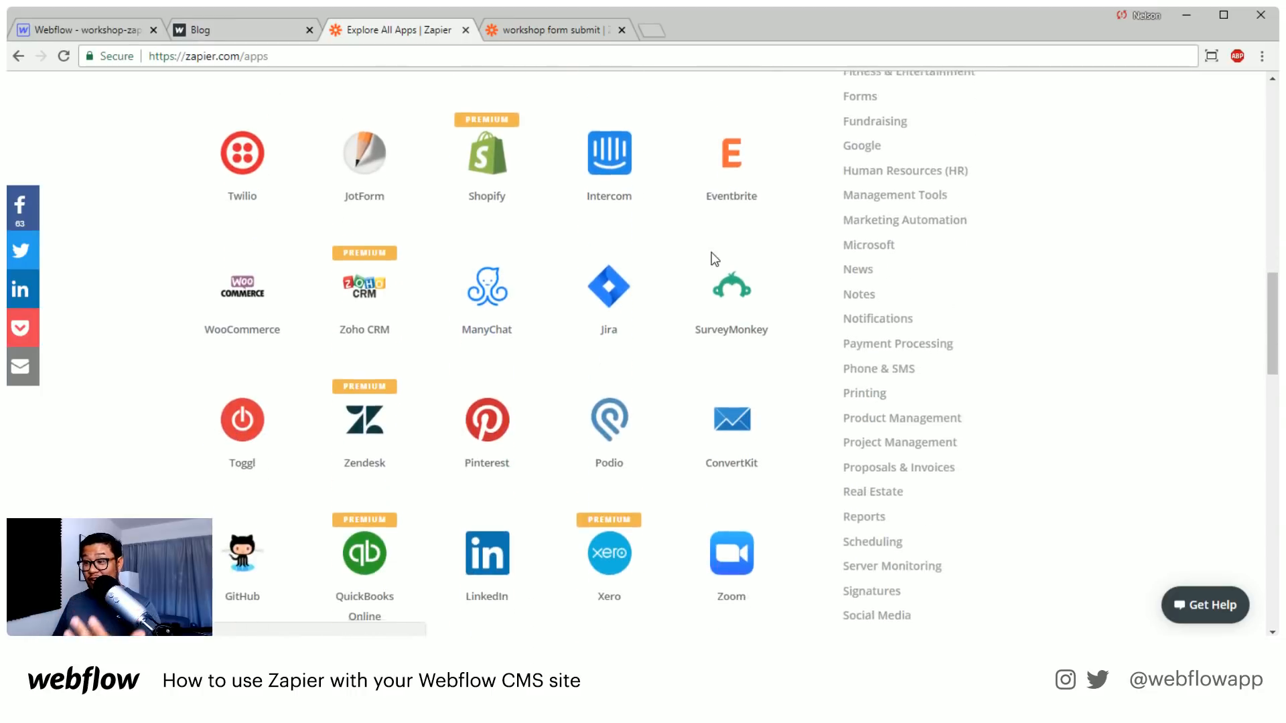
{"action": "scroll", "coordinate": [703, 253], "scroll_direction": "down", "scroll_amount": 2}
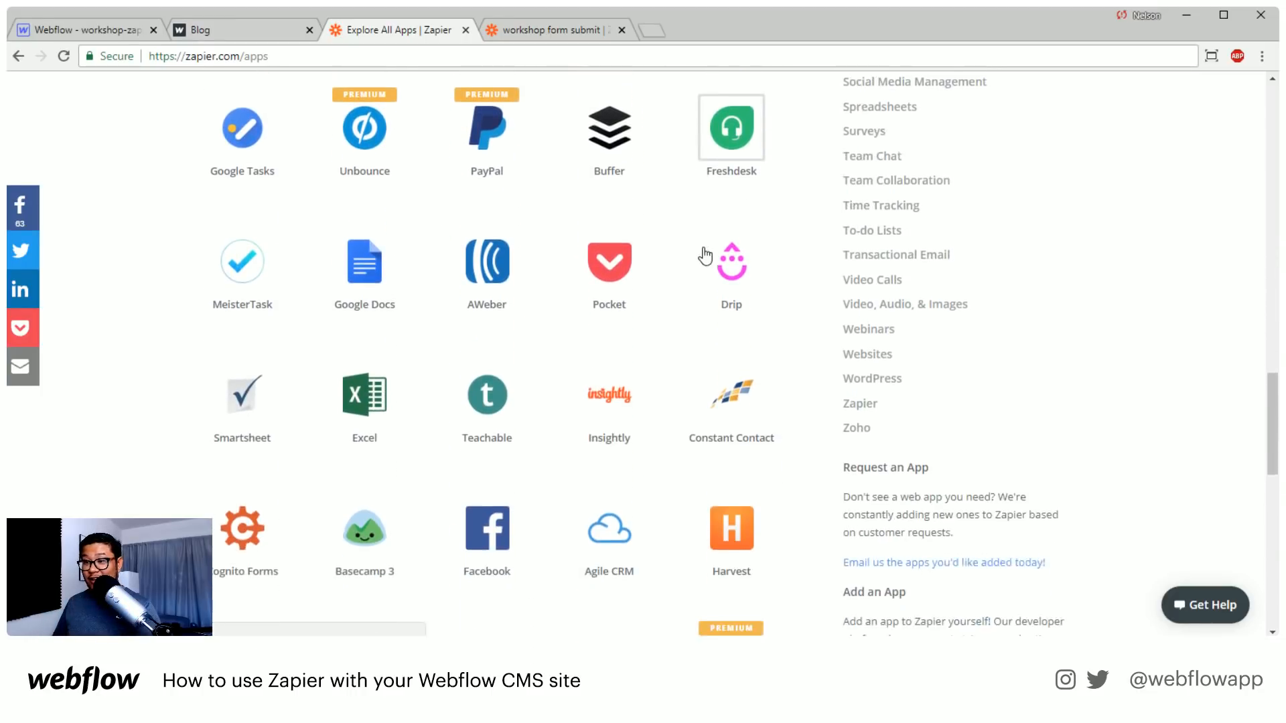
{"action": "scroll", "coordinate": [690, 252], "scroll_direction": "down", "scroll_amount": 2}
{"action": "scroll", "coordinate": [690, 253], "scroll_direction": "down", "scroll_amount": 8}
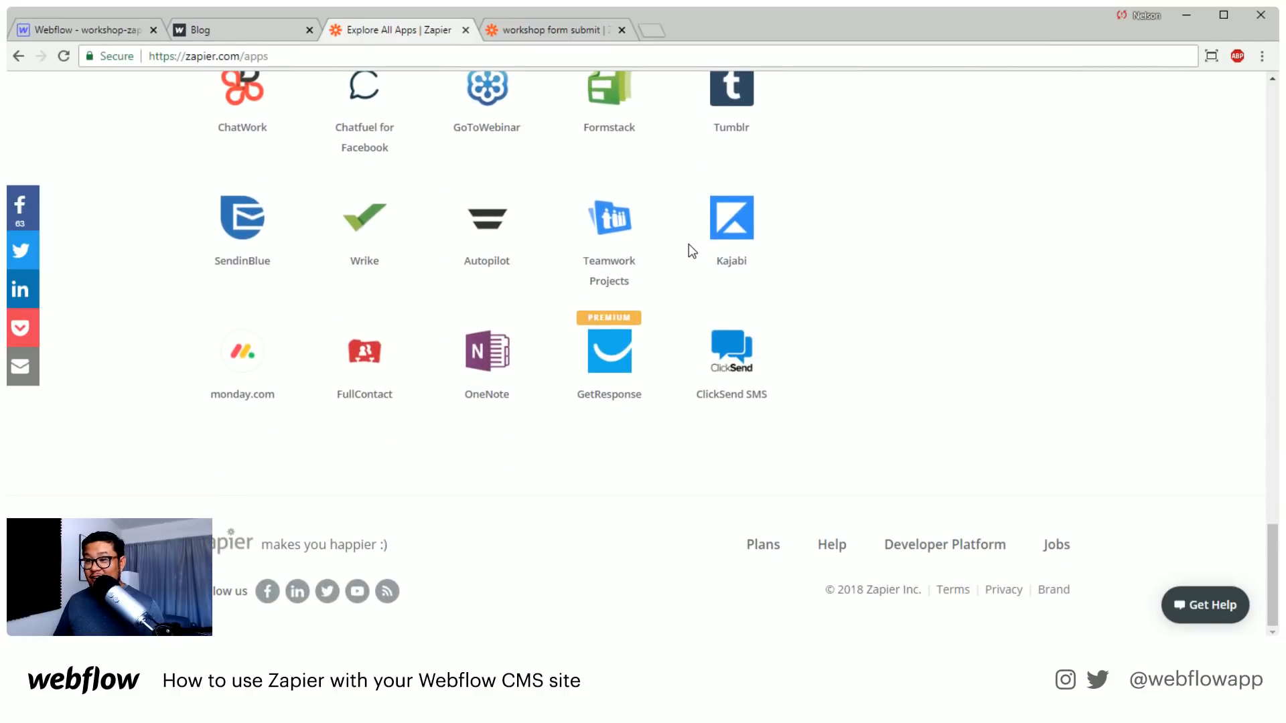
{"action": "scroll", "coordinate": [692, 251], "scroll_direction": "up", "scroll_amount": 8}
{"action": "scroll", "coordinate": [690, 252], "scroll_direction": "up", "scroll_amount": 20}
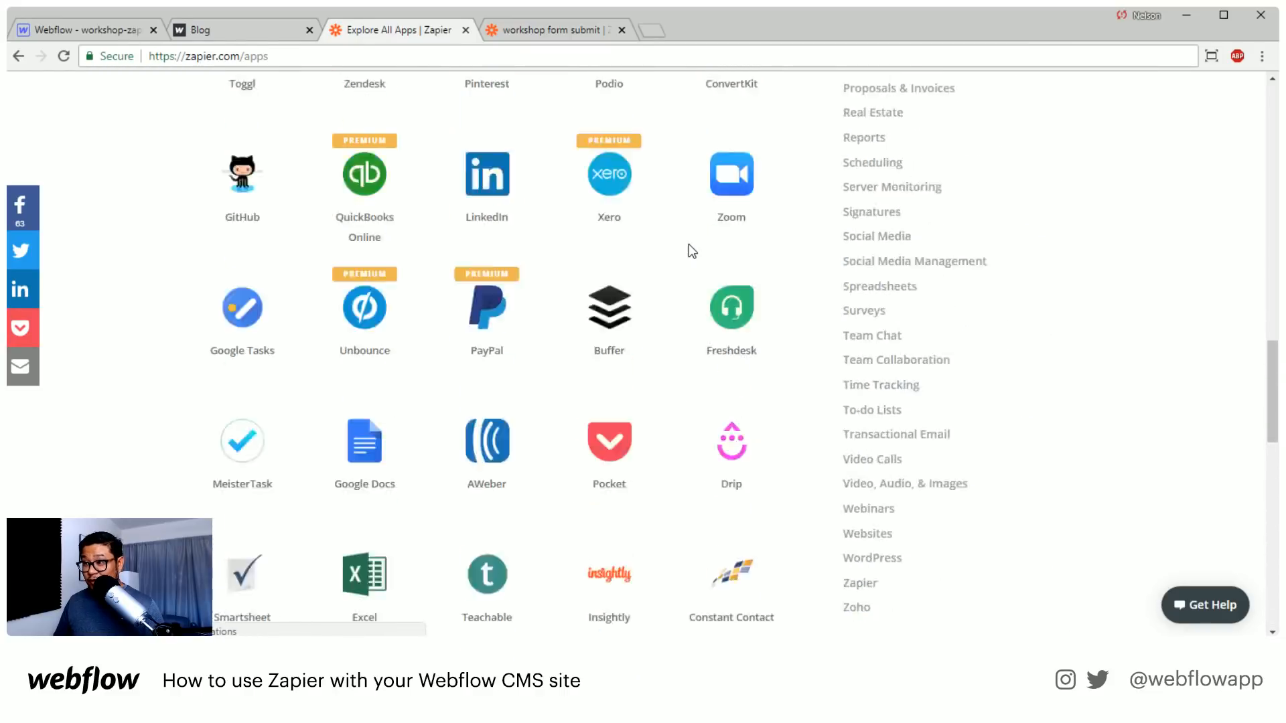
{"action": "scroll", "coordinate": [691, 251], "scroll_direction": "up", "scroll_amount": 2}
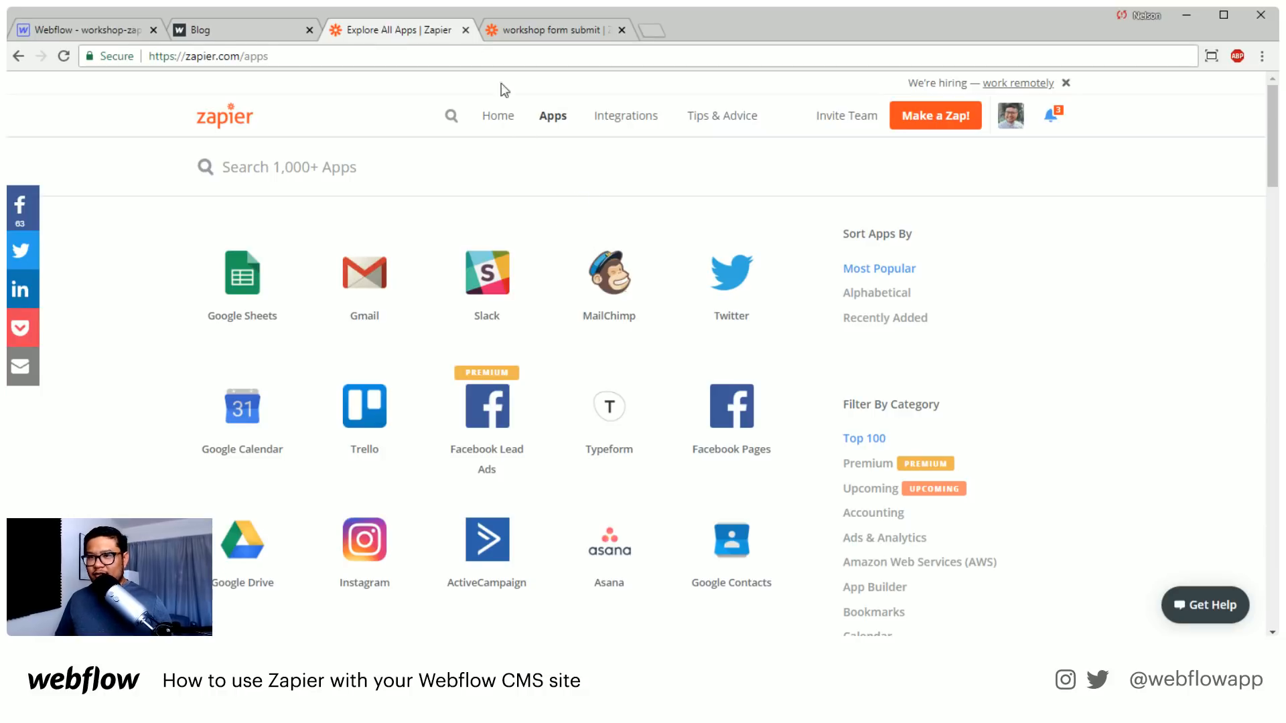
Add a plain text field labelled "URL to the image" to the Form-data collection in the Webflow Designer and save the collection
{"action": "left_click", "coordinate": [102, 30]}
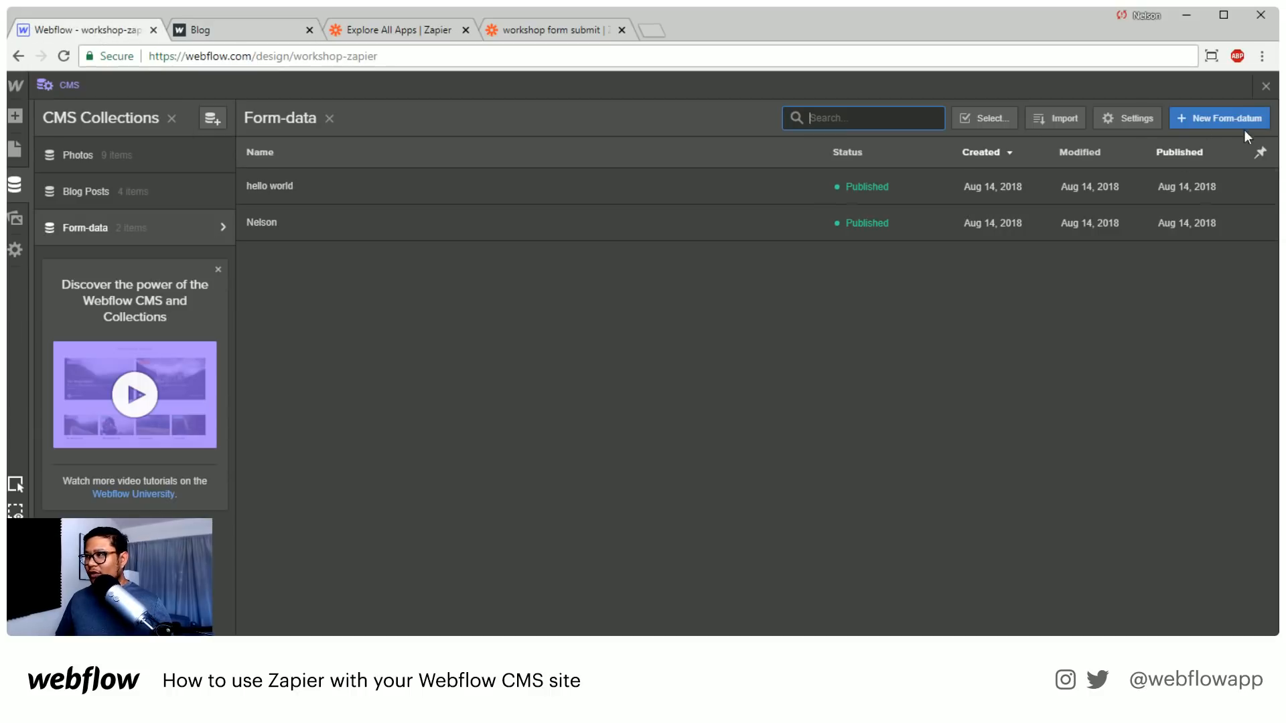
{"action": "left_click", "coordinate": [1108, 123]}
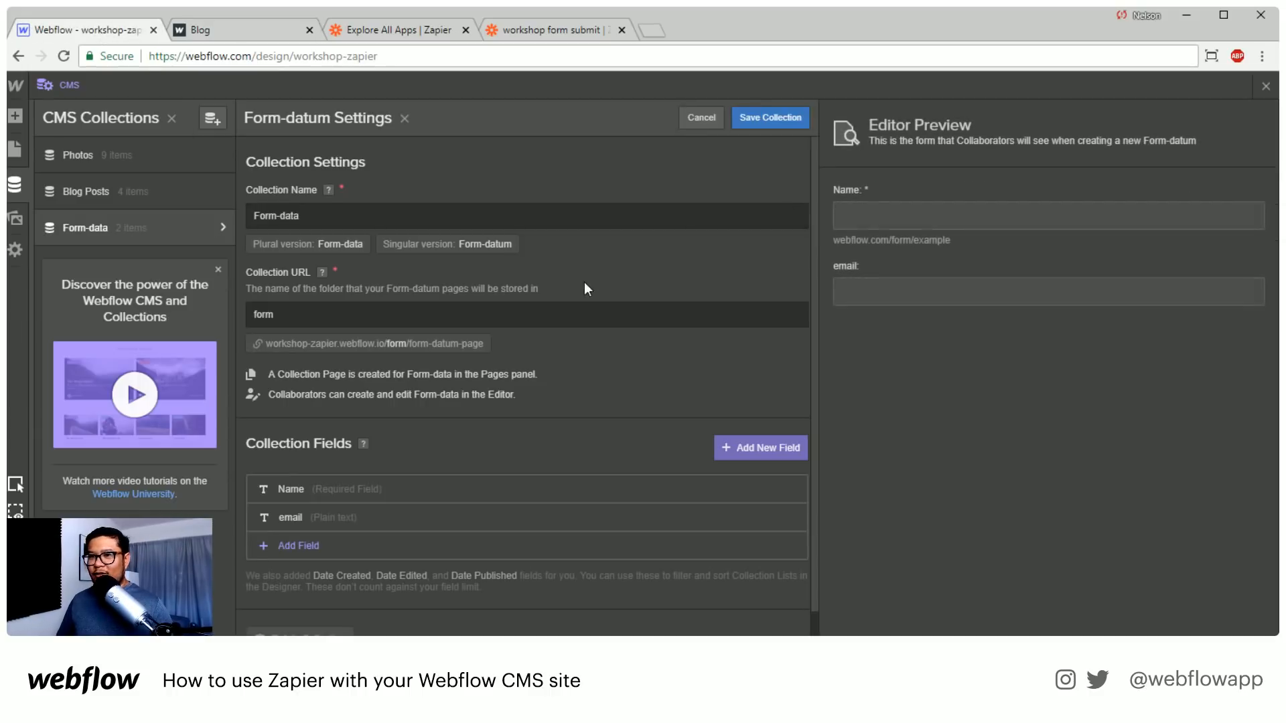
{"action": "left_click", "coordinate": [299, 545]}
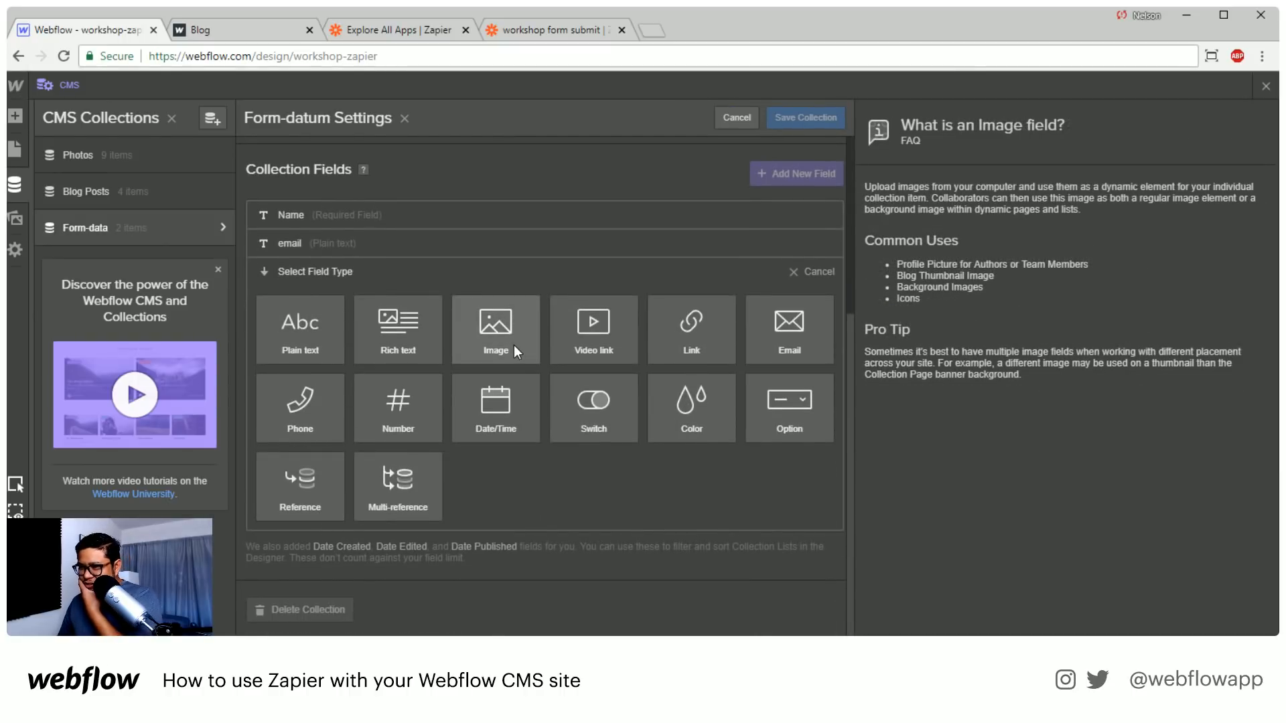
{"action": "left_click", "coordinate": [317, 344]}
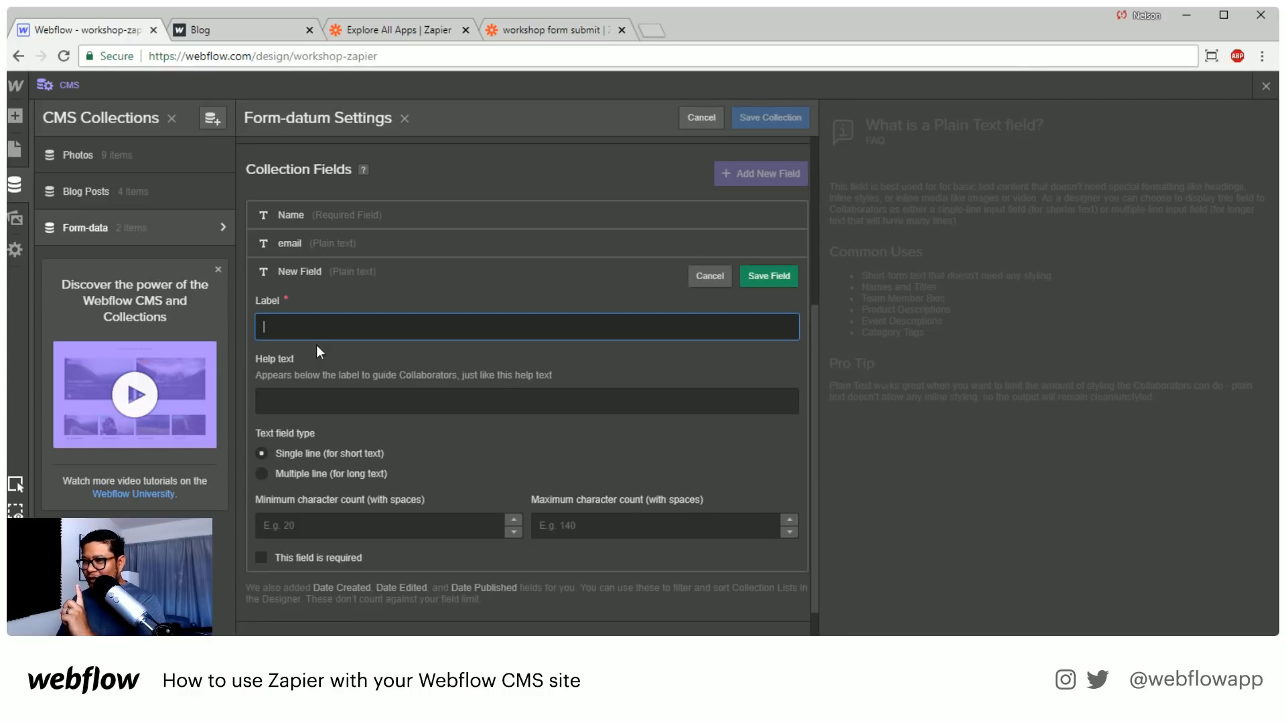
{"action": "type", "text": "URL to"}
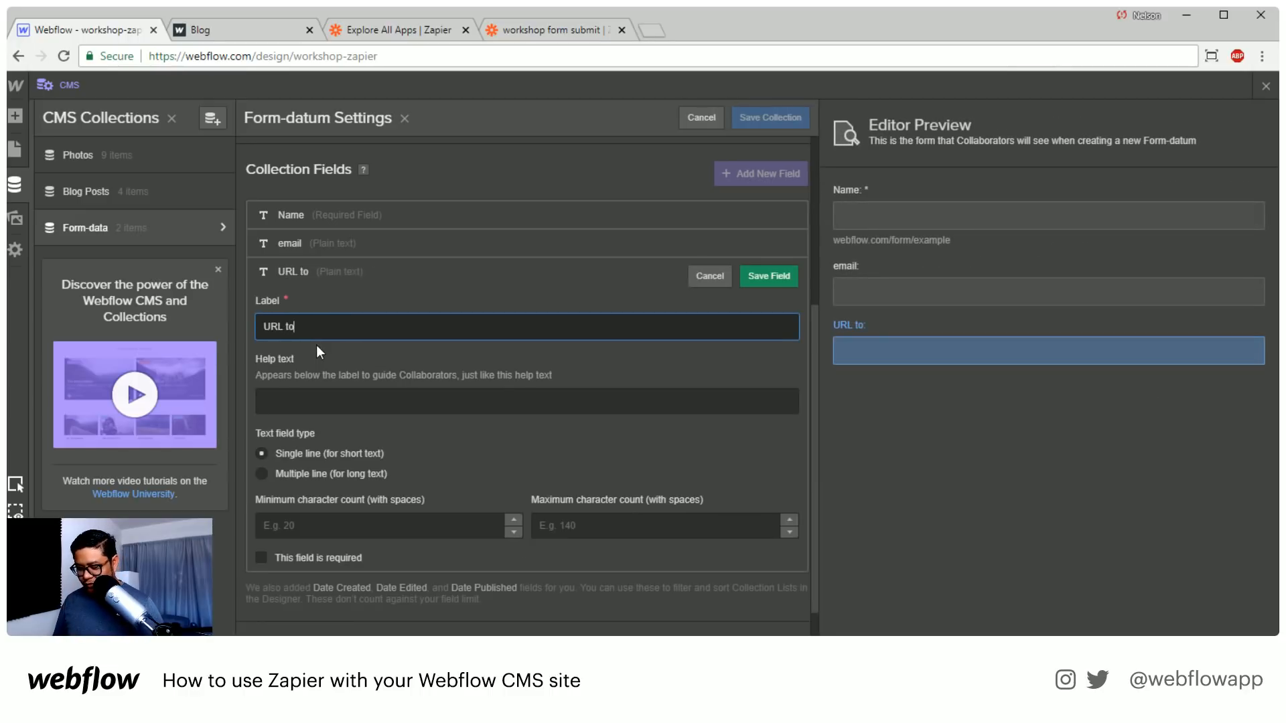
{"action": "type", "text": " the image"}
{"action": "key", "text": "Return"}
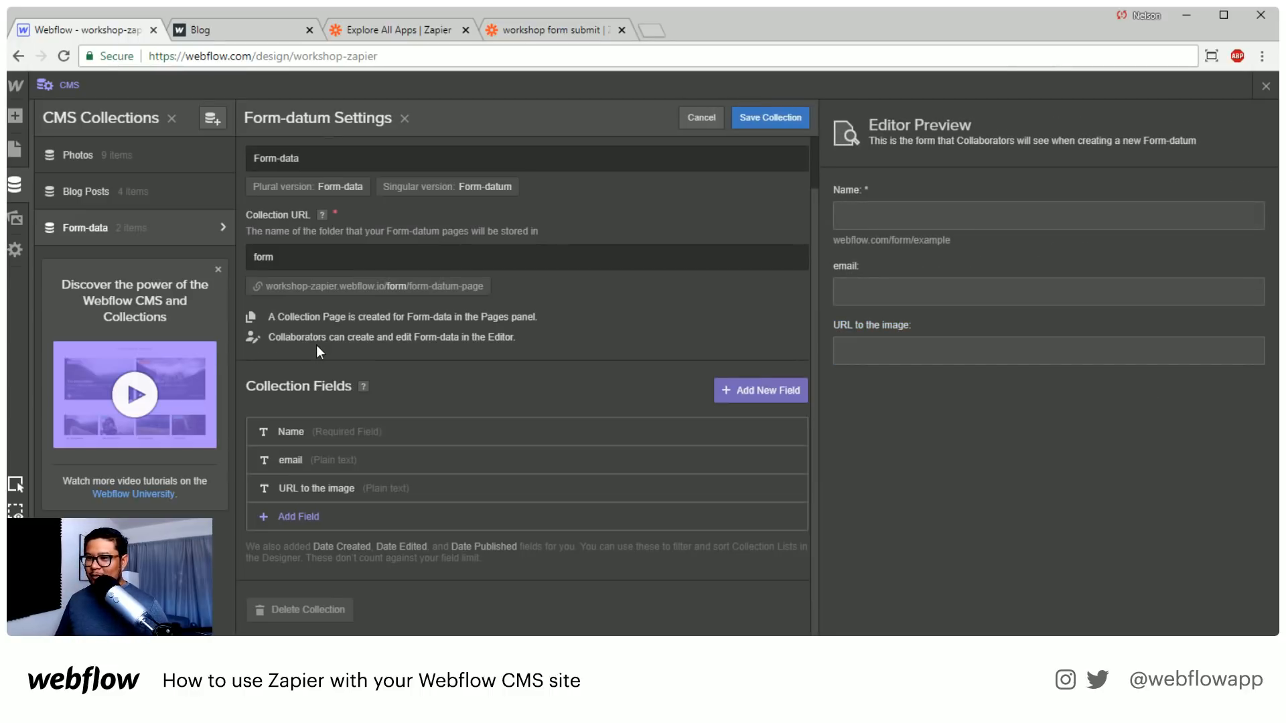
{"action": "left_click", "coordinate": [770, 119]}
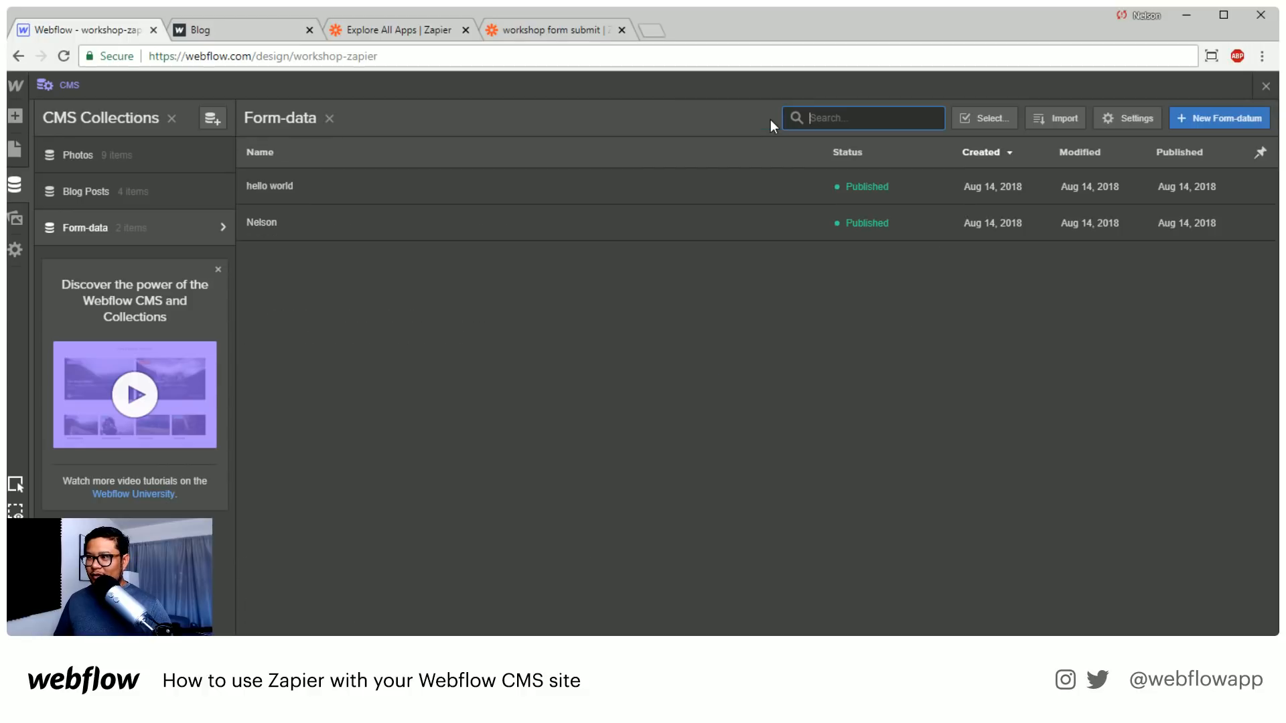
Reload the Designer and reopen the Form-data collection to look for further form submissions
{"action": "left_click", "coordinate": [63, 56]}
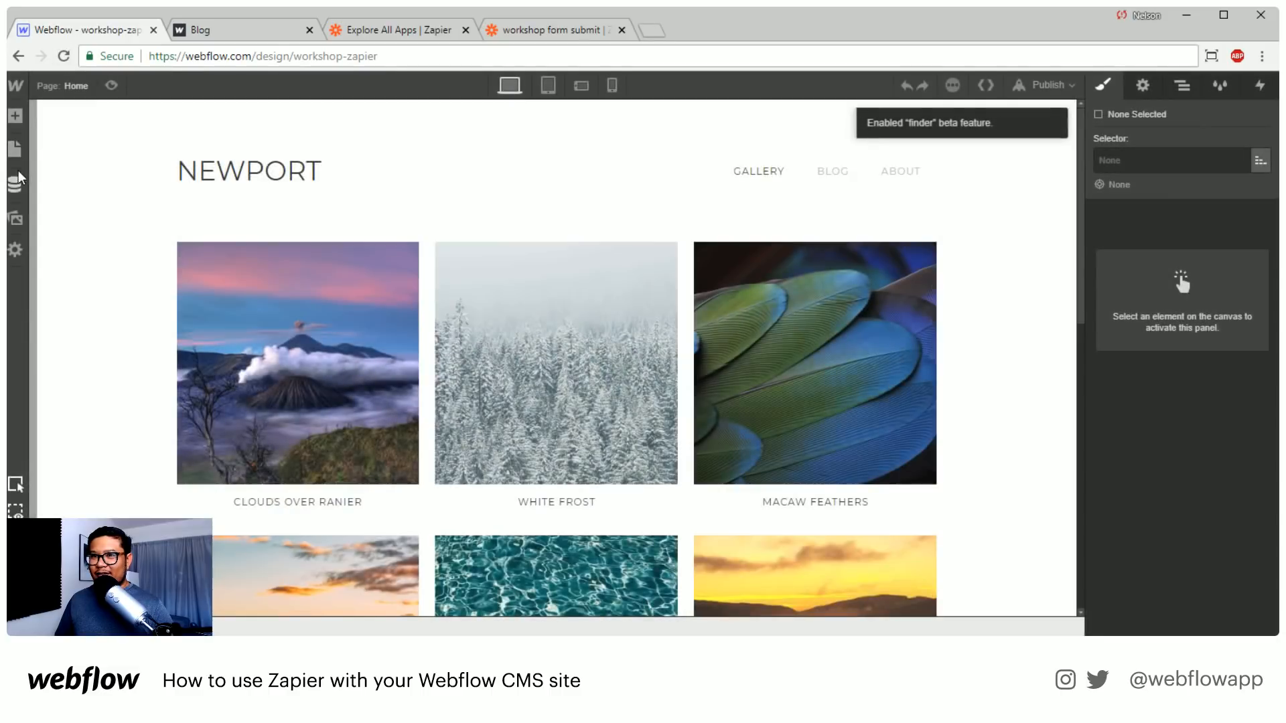
{"action": "left_click", "coordinate": [19, 180]}
{"action": "left_click", "coordinate": [164, 231]}
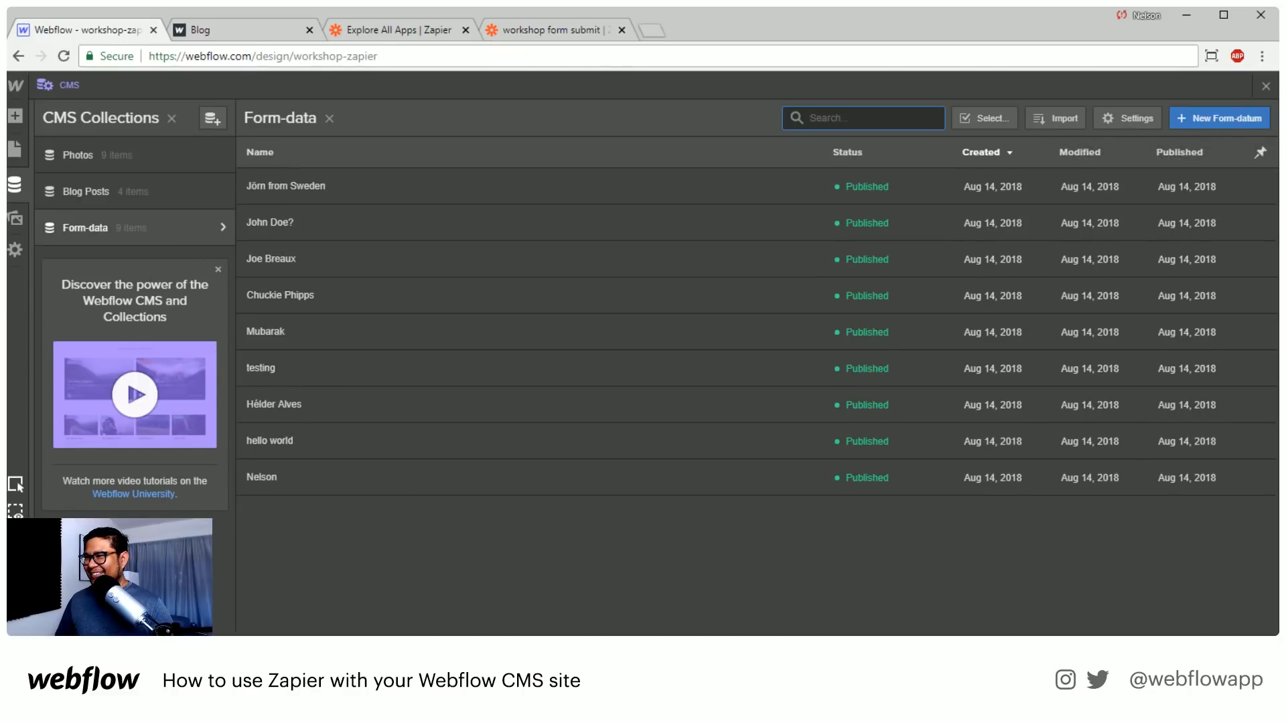
Close the CMS collections and open the About page in the Designer at its name and email form
{"action": "left_click", "coordinate": [1266, 87]}
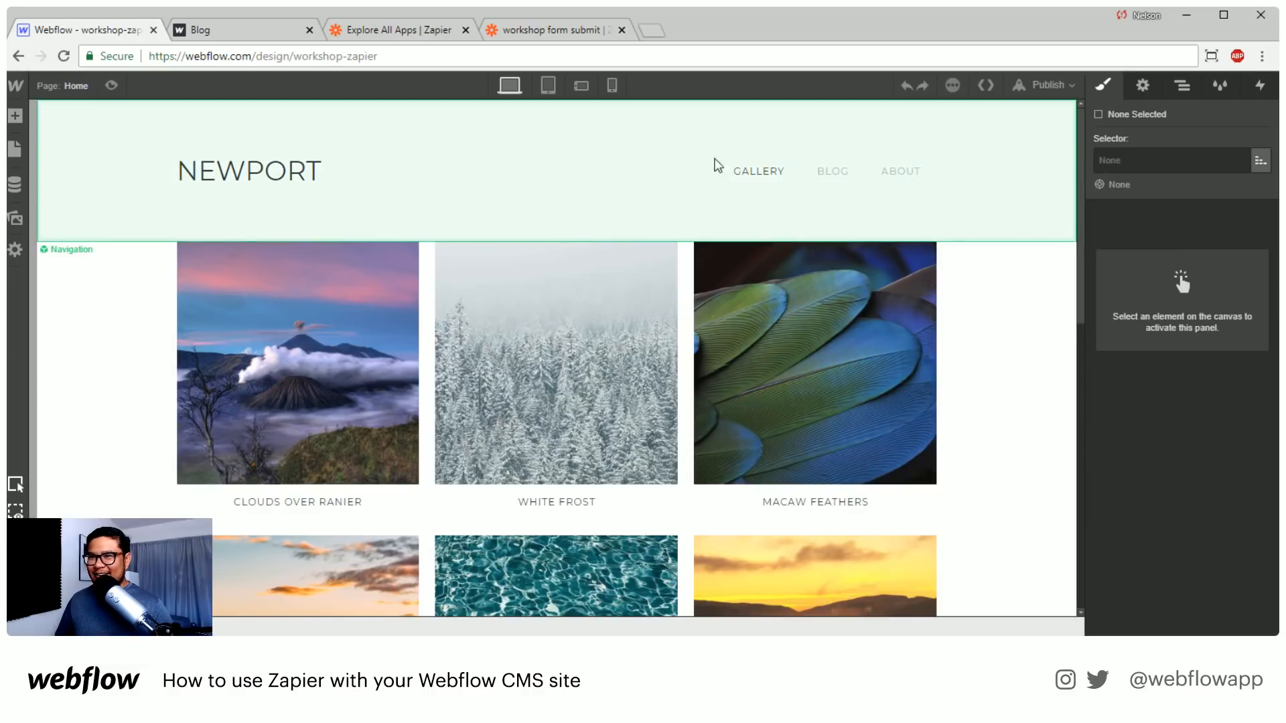
{"action": "left_click", "coordinate": [94, 85]}
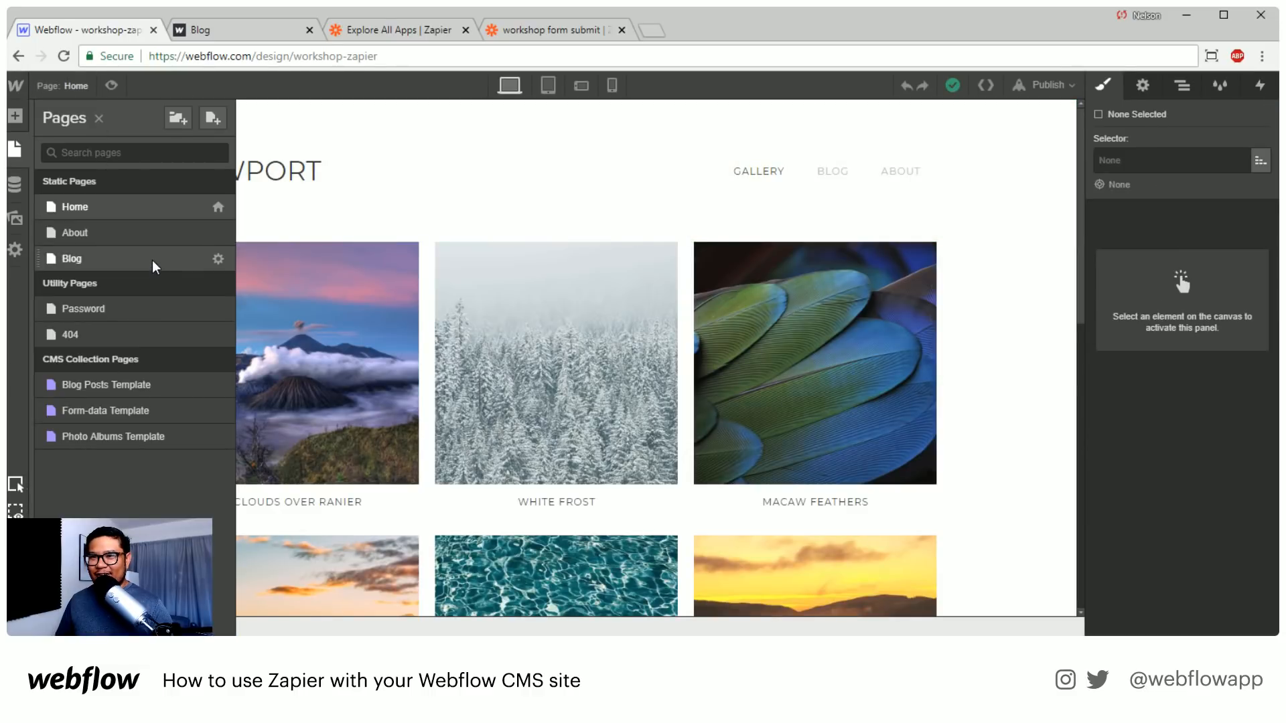
{"action": "left_click", "coordinate": [135, 233]}
{"action": "scroll", "coordinate": [585, 454], "scroll_direction": "down", "scroll_amount": 5}
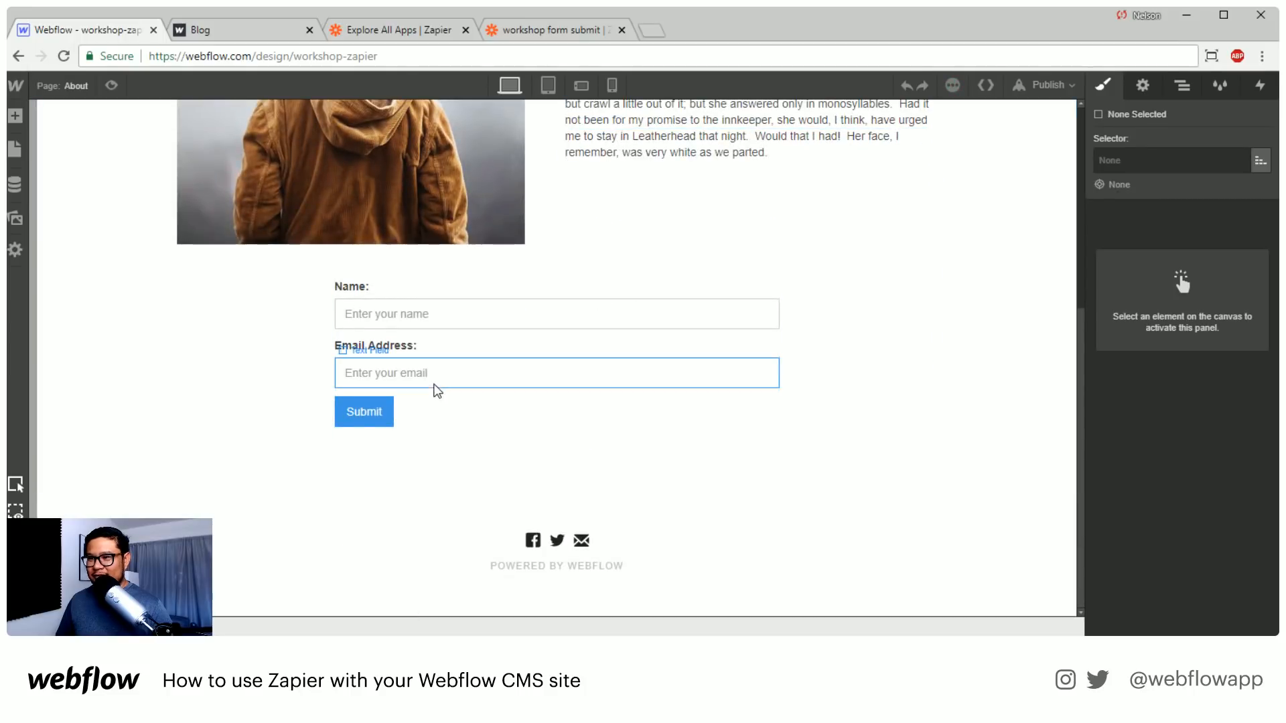
Look over the form elements that can be added to the page, including the File Upload element
{"action": "left_click", "coordinate": [422, 393]}
{"action": "key", "text": "a"}
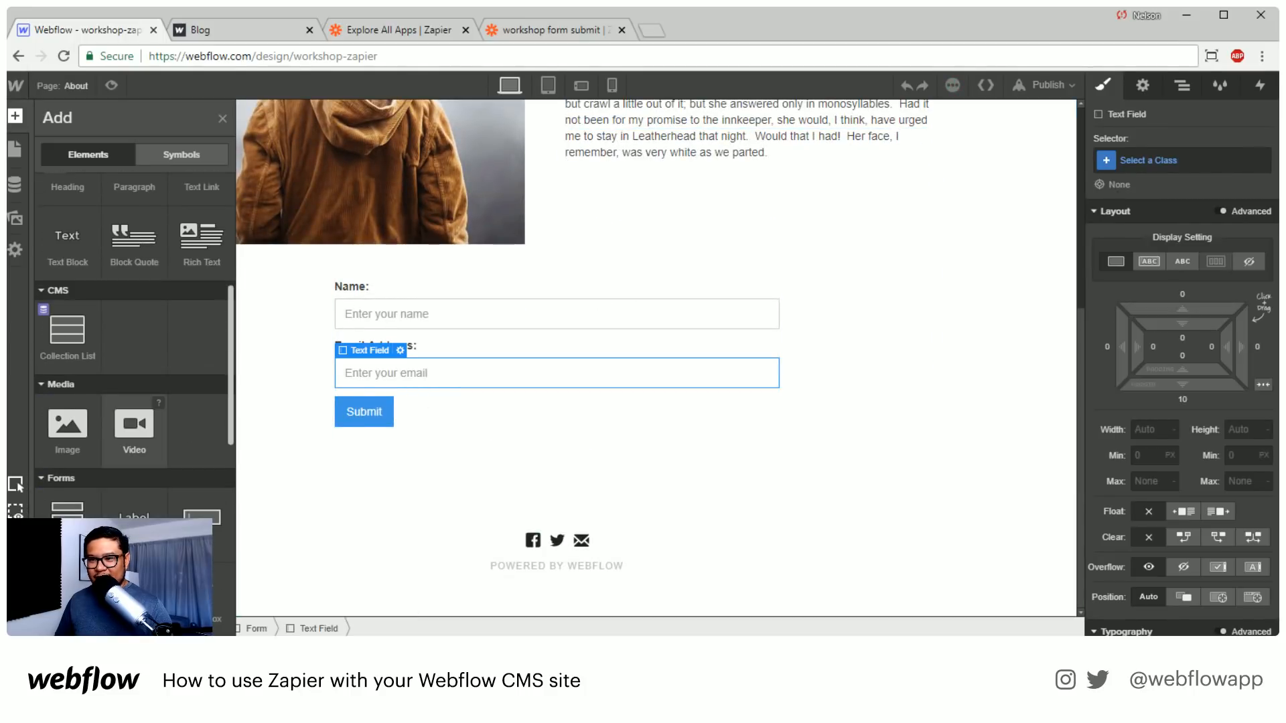
{"action": "scroll", "coordinate": [66, 429], "scroll_direction": "down", "scroll_amount": 3}
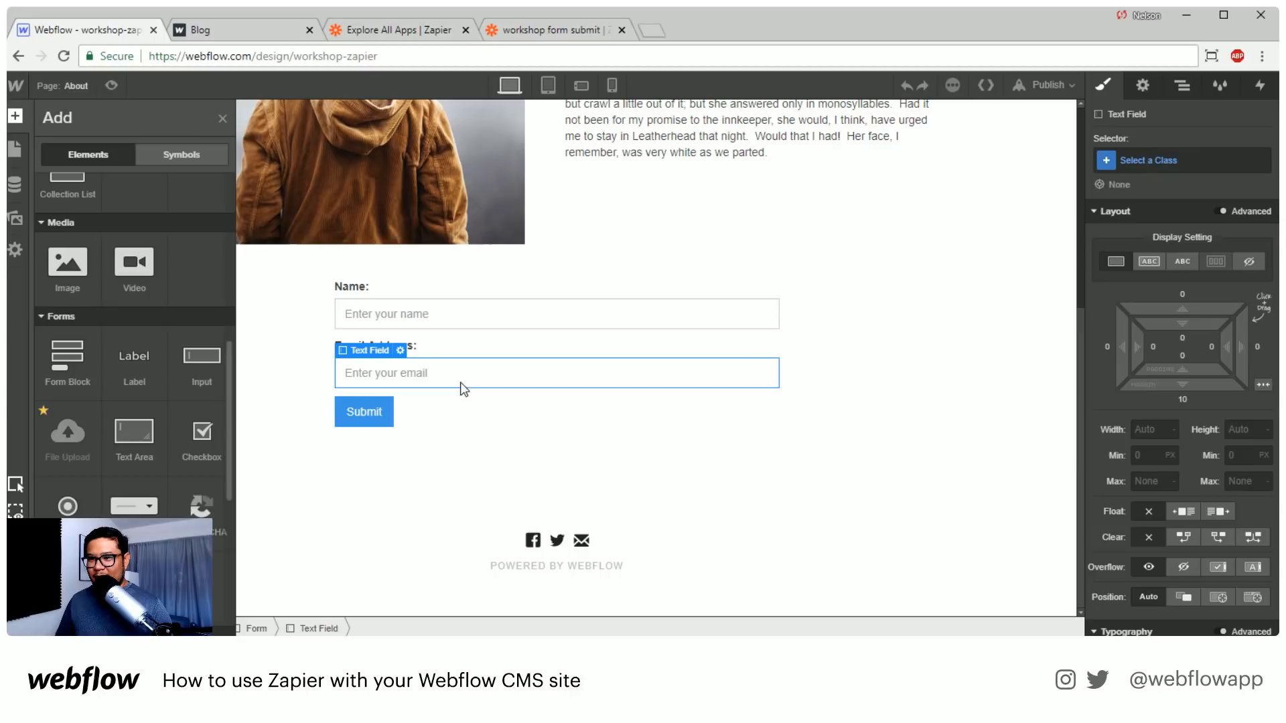
{"action": "mouse_move", "coordinate": [44, 410]}
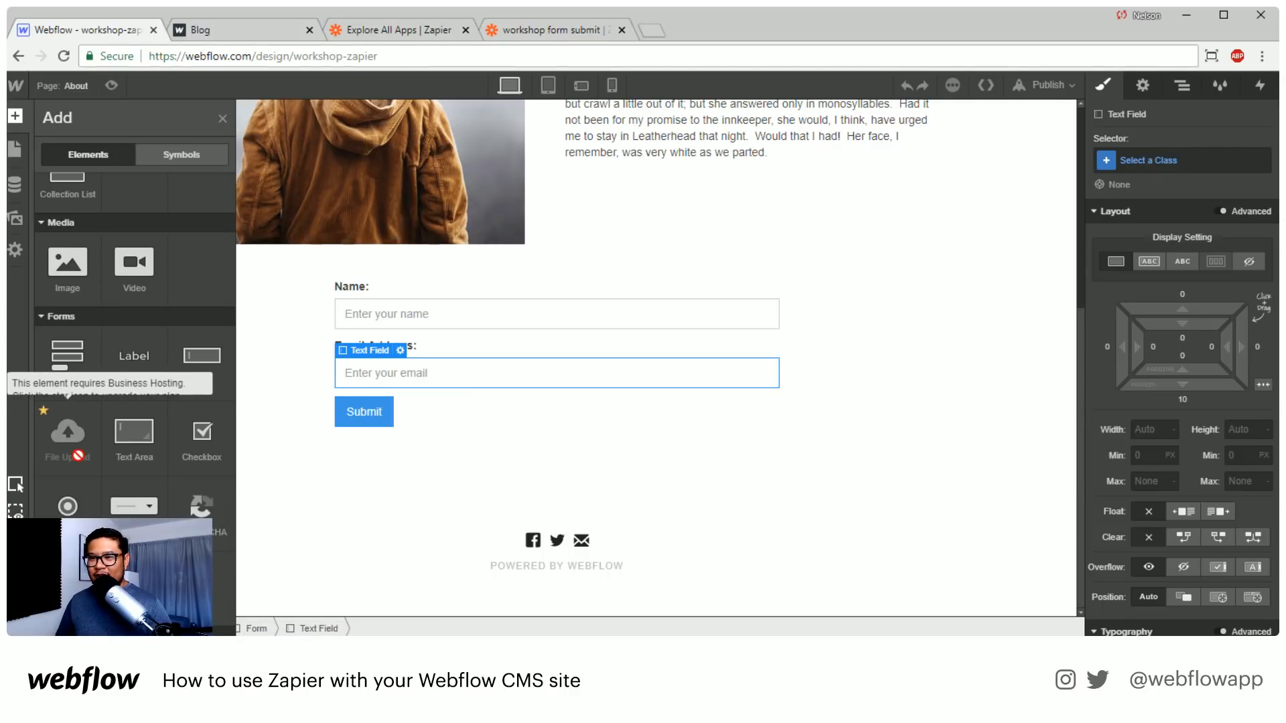
{"action": "left_click", "coordinate": [447, 395]}
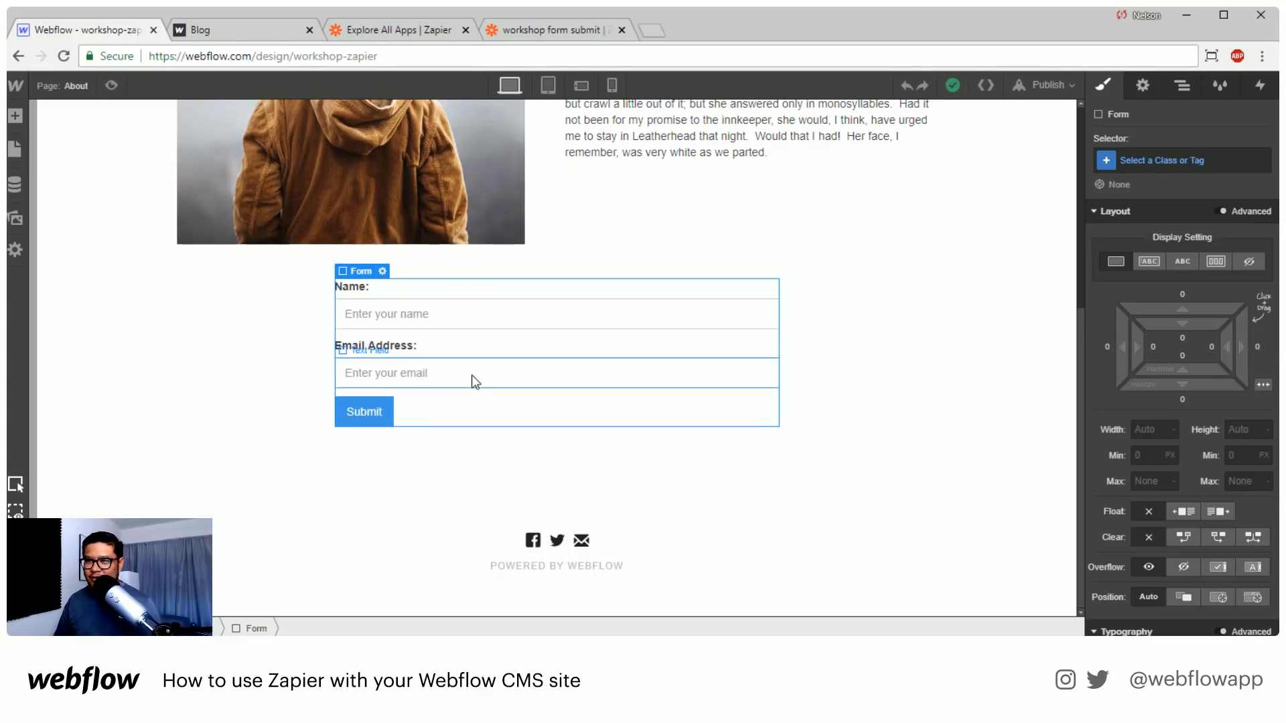
Add a text input to the form between the email field and the Submit button
{"action": "left_click", "coordinate": [473, 377]}
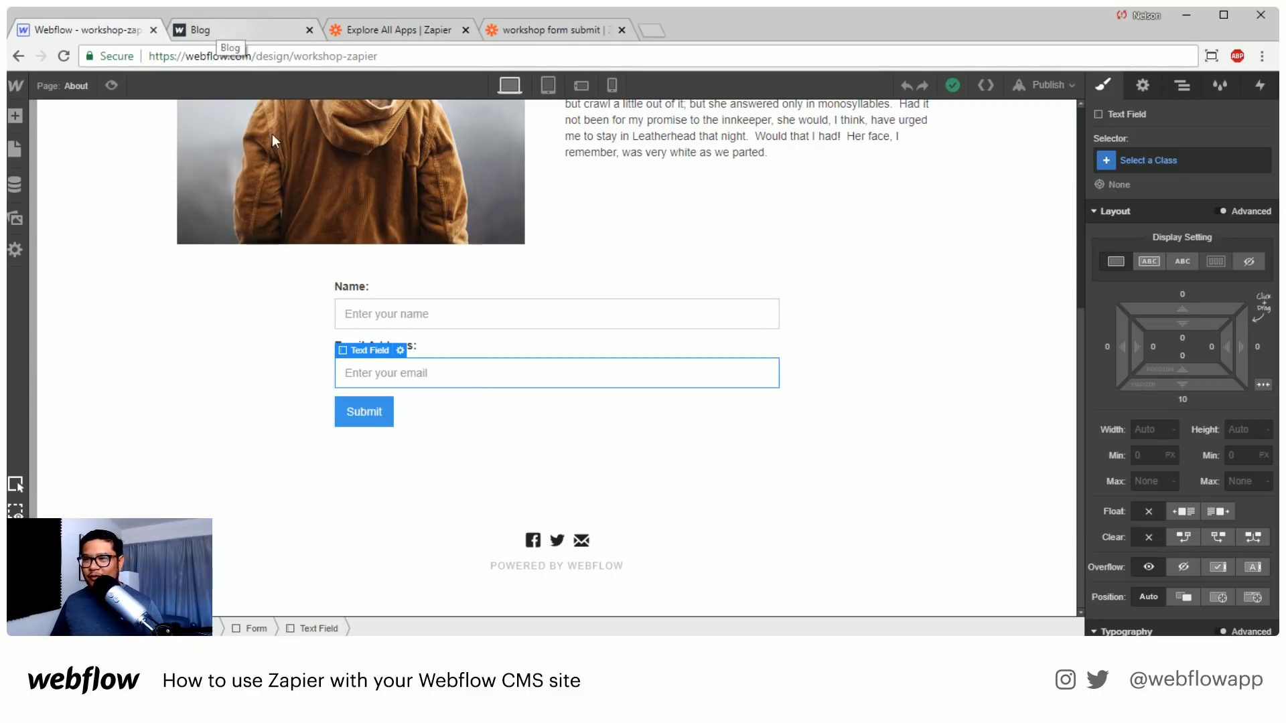
{"action": "key", "text": "a"}
{"action": "scroll", "coordinate": [144, 473], "scroll_direction": "down", "scroll_amount": 10}
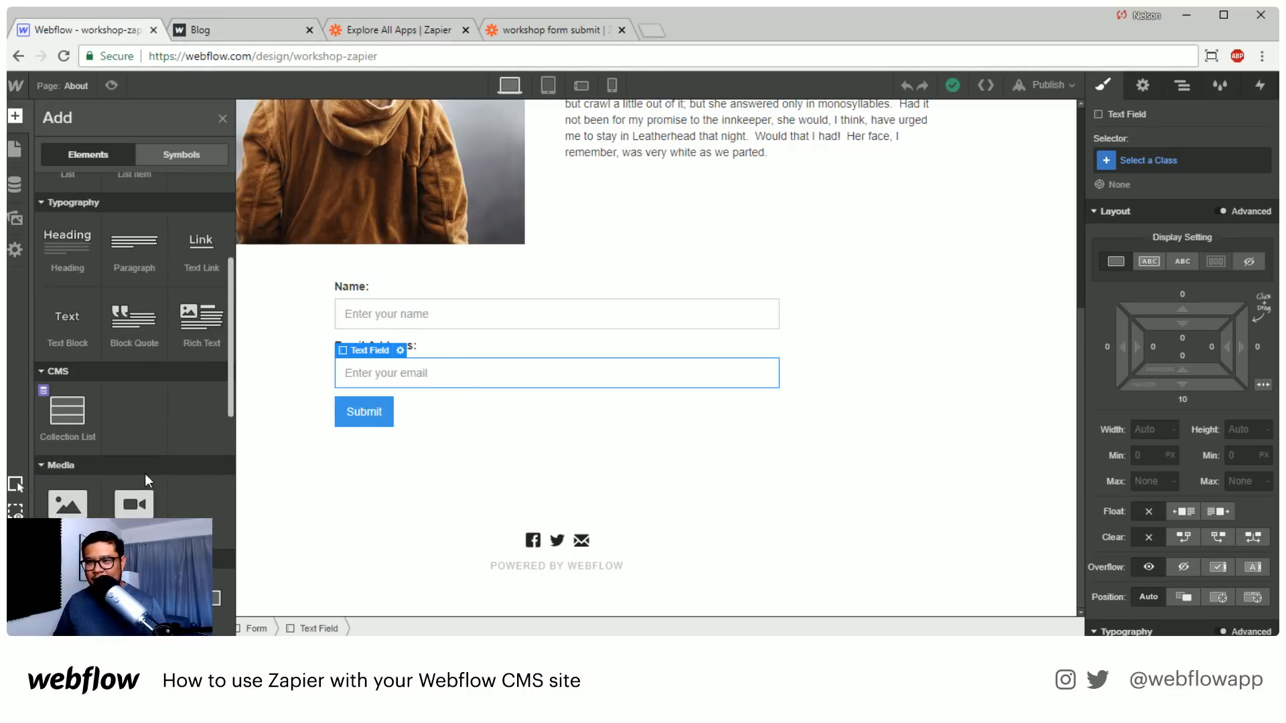
{"action": "left_click_drag", "start_coordinate": [201, 442], "coordinate": [477, 429]}
Name the new text input "date to publish" and set its placeholder to "date"
{"action": "double_click", "coordinate": [443, 472]}
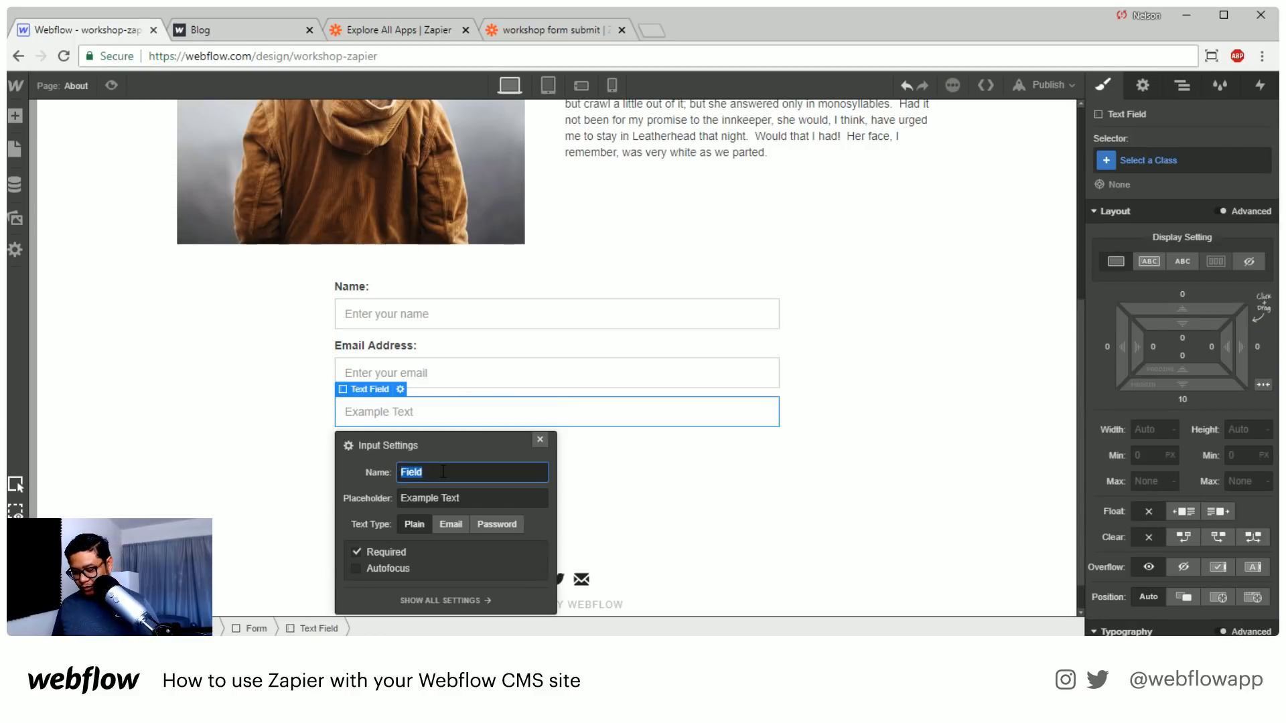
{"action": "type", "text": "date to"}
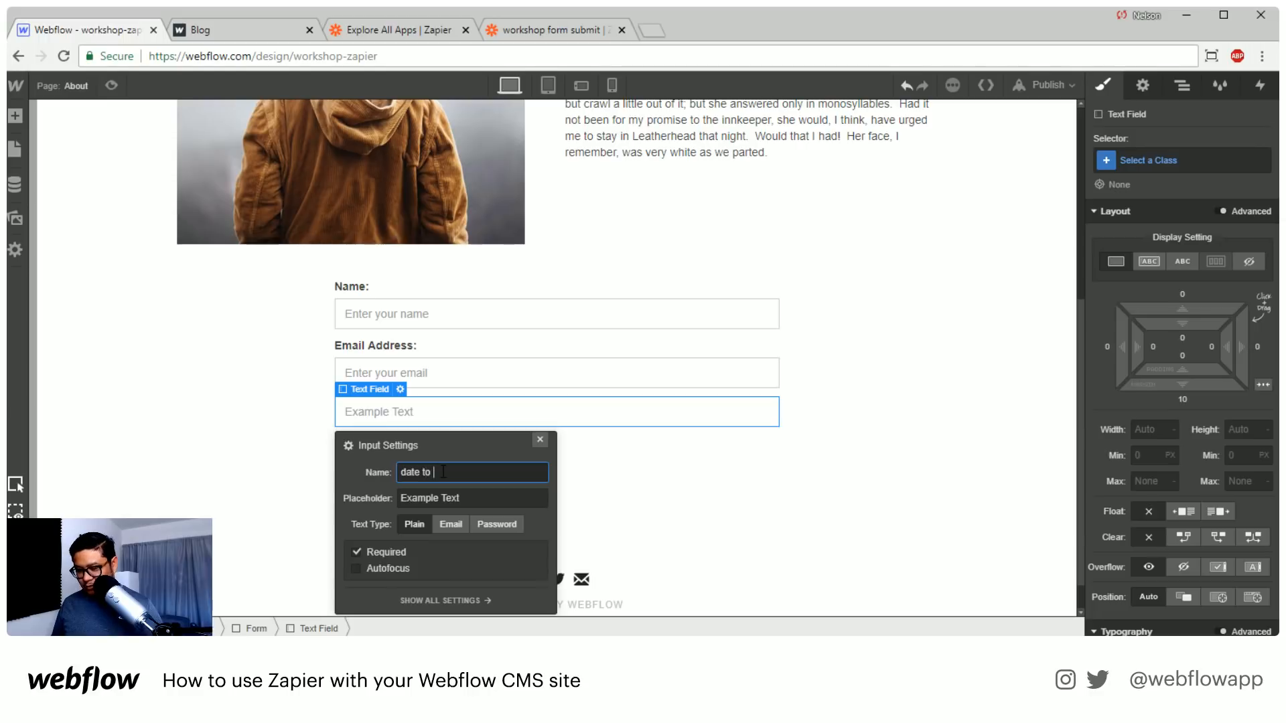
{"action": "type", "text": " publish"}
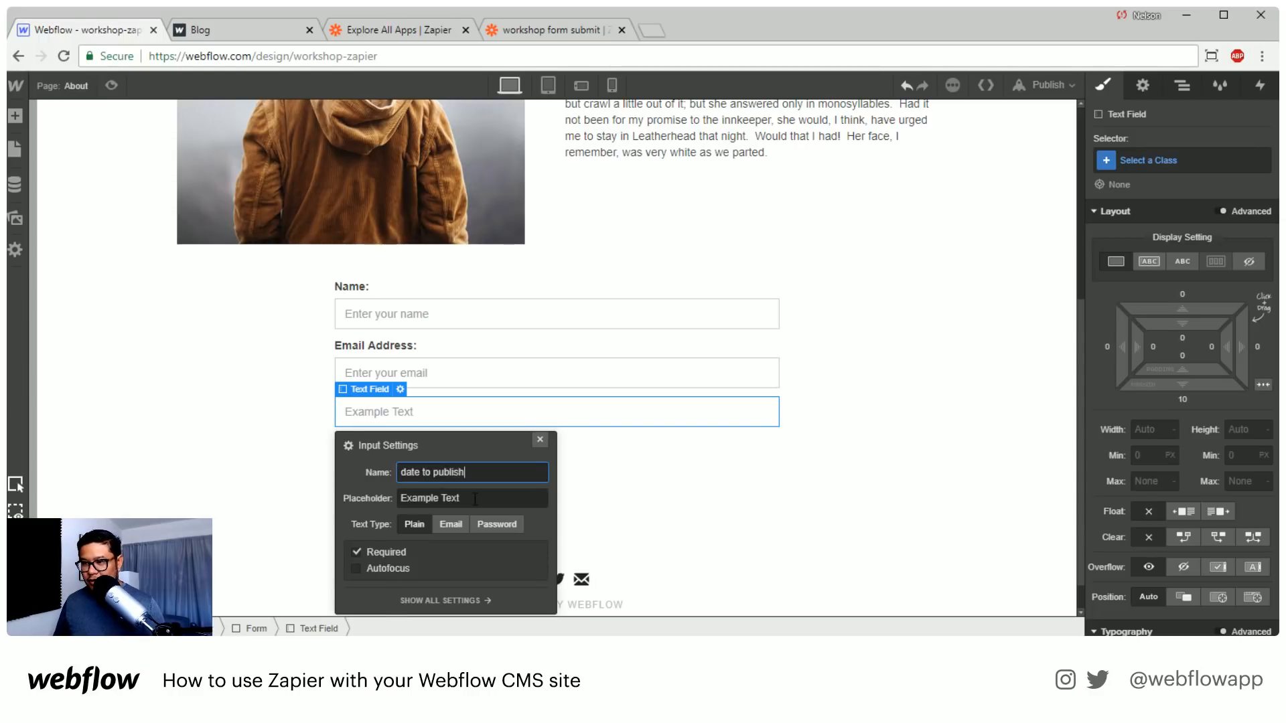
{"action": "key", "text": "Tab"}
{"action": "type", "text": "date"}
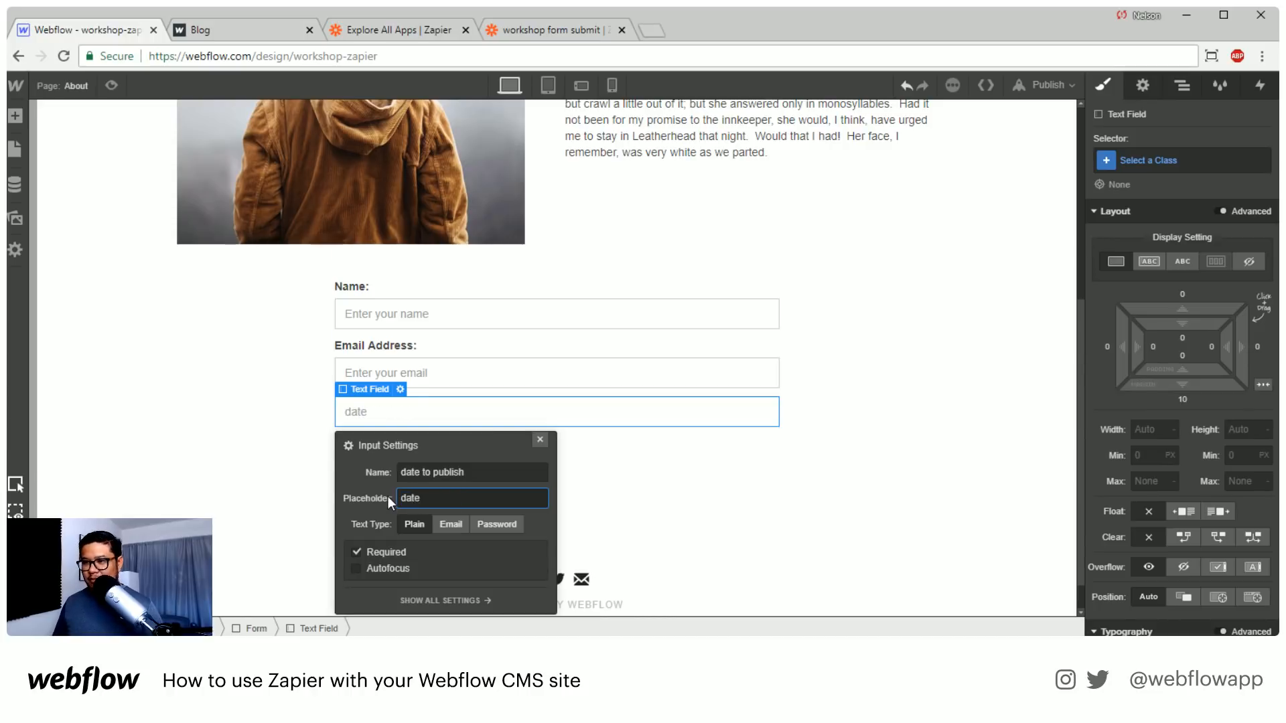
{"action": "left_click", "coordinate": [542, 440]}
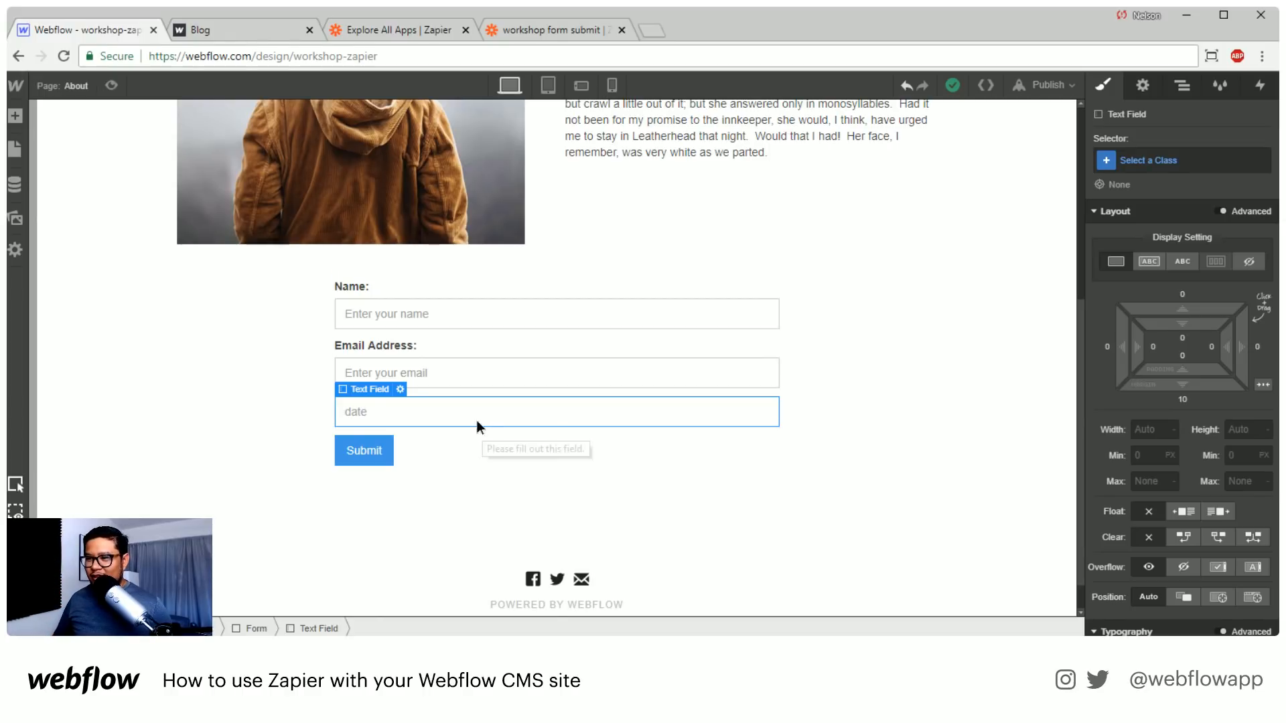
Review the date input's settings and close them unchanged
{"action": "double_click", "coordinate": [476, 420]}
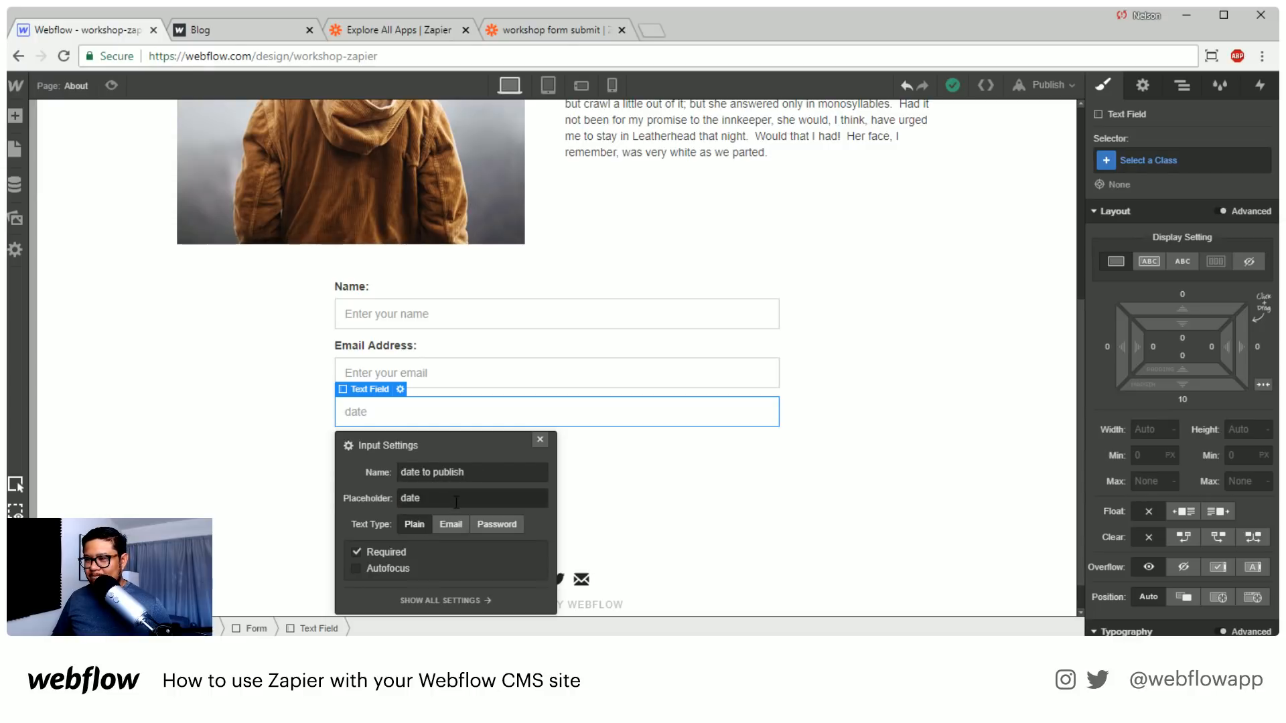
{"action": "left_click", "coordinate": [537, 440]}
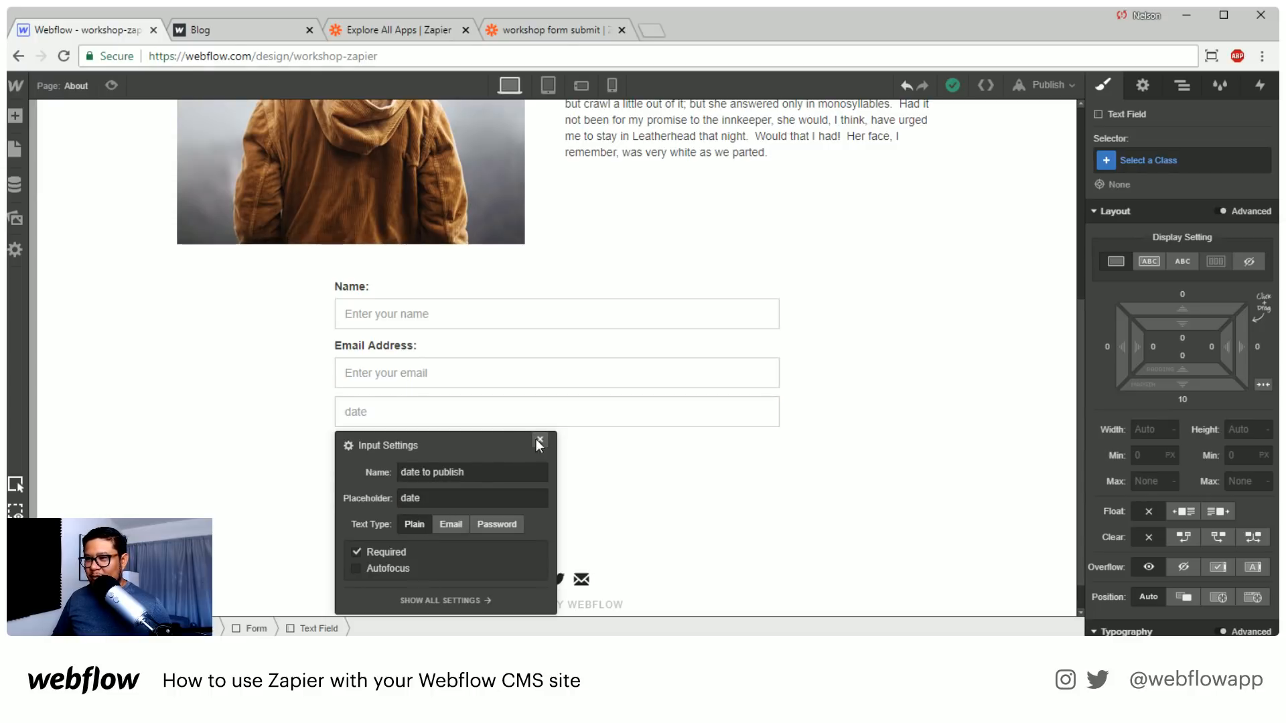
{"action": "left_click", "coordinate": [536, 439]}
Switch to the Zapier zap editor and examine the created-on date format in the Create Live CMS Item test sample
{"action": "left_click", "coordinate": [522, 30]}
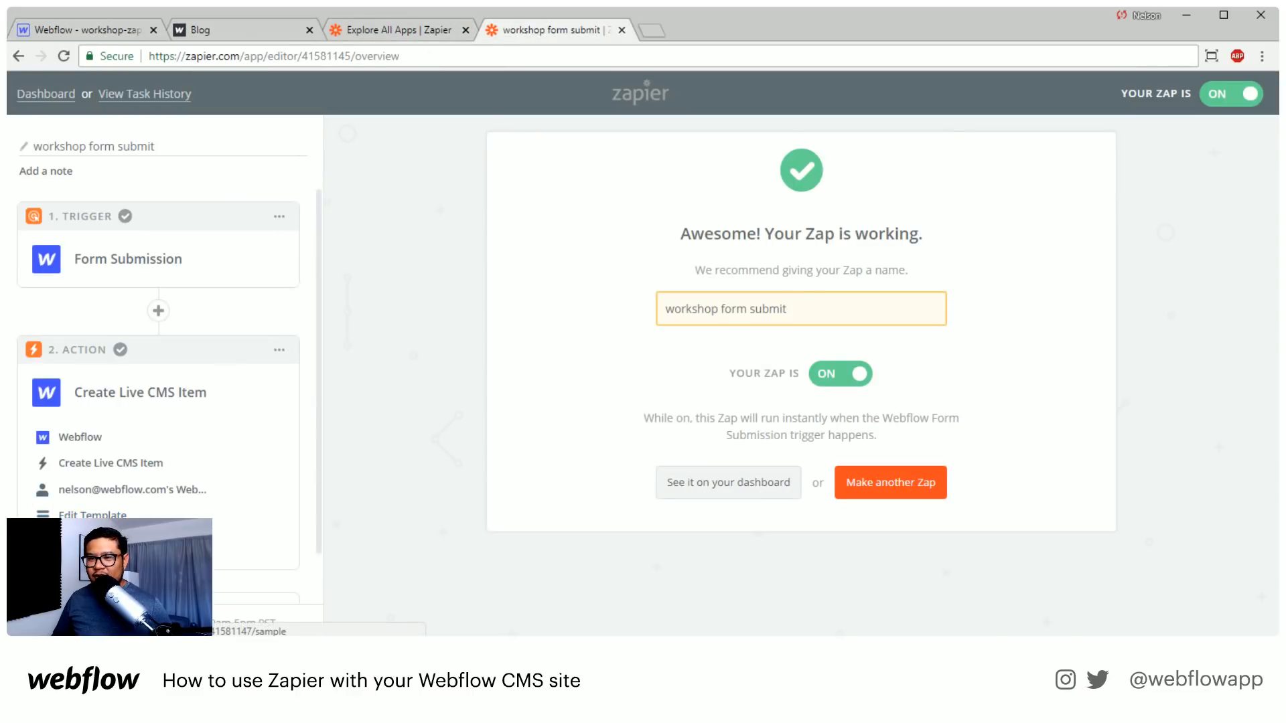
{"action": "left_click", "coordinate": [248, 543]}
{"action": "scroll", "coordinate": [497, 499], "scroll_direction": "down", "scroll_amount": 2}
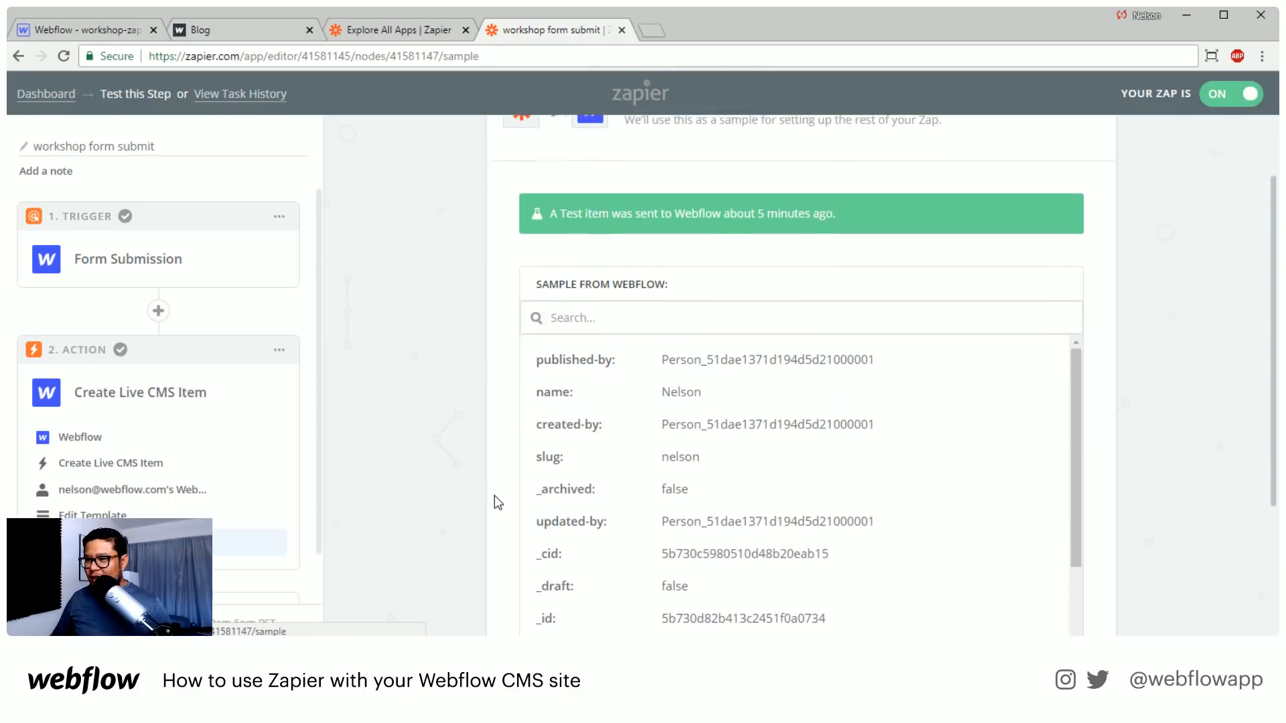
{"action": "scroll", "coordinate": [503, 489], "scroll_direction": "down", "scroll_amount": 1}
{"action": "scroll", "coordinate": [755, 497], "scroll_direction": "down", "scroll_amount": 2}
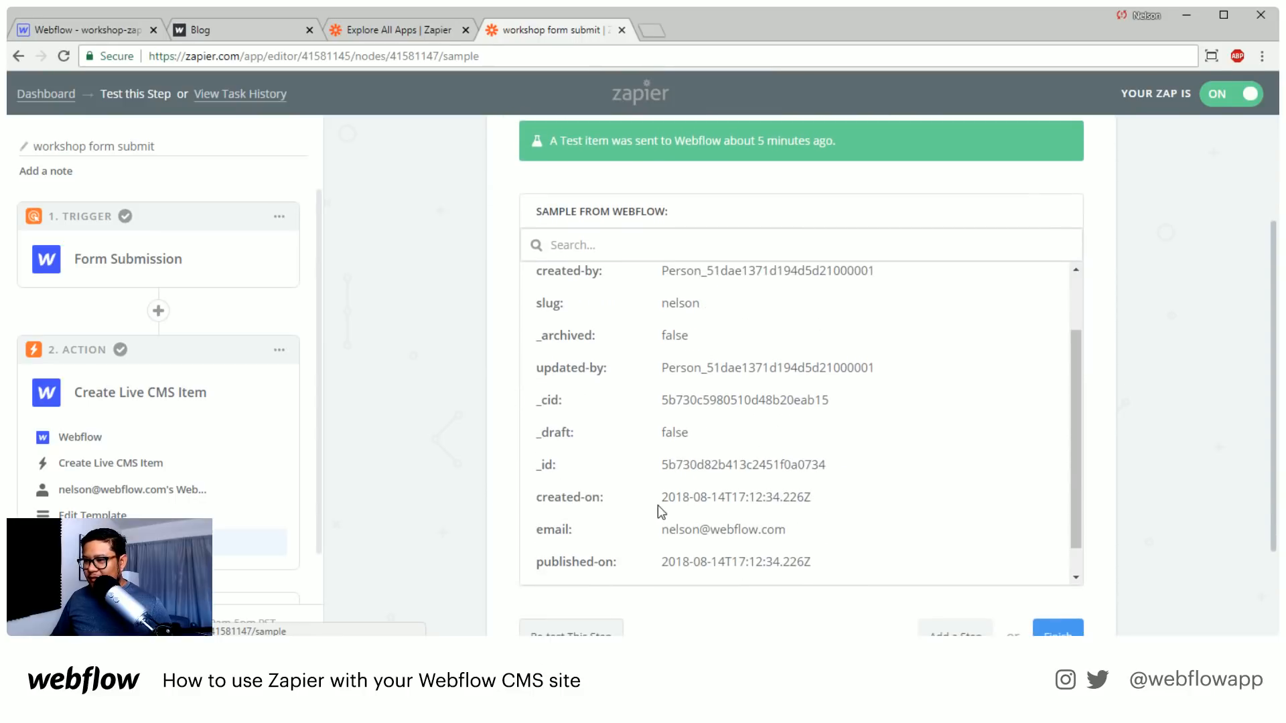
{"action": "left_click_drag", "start_coordinate": [663, 493], "coordinate": [810, 488]}
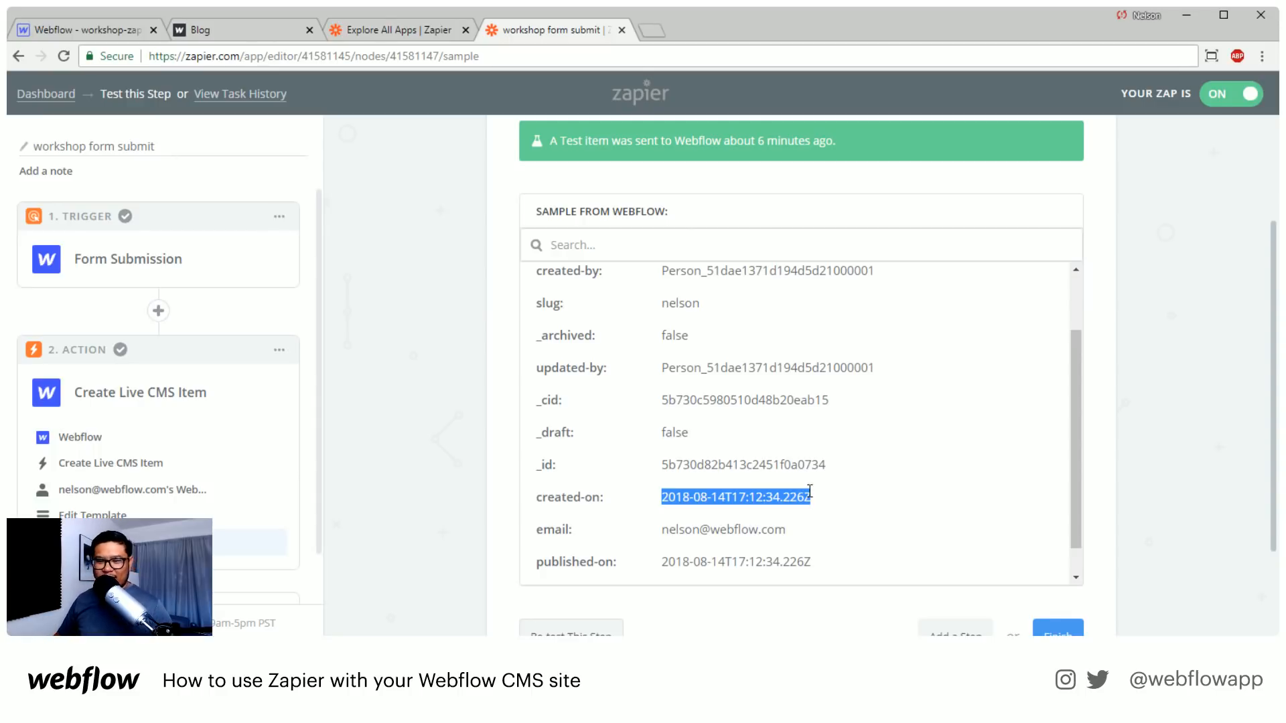
{"action": "left_click", "coordinate": [845, 460]}
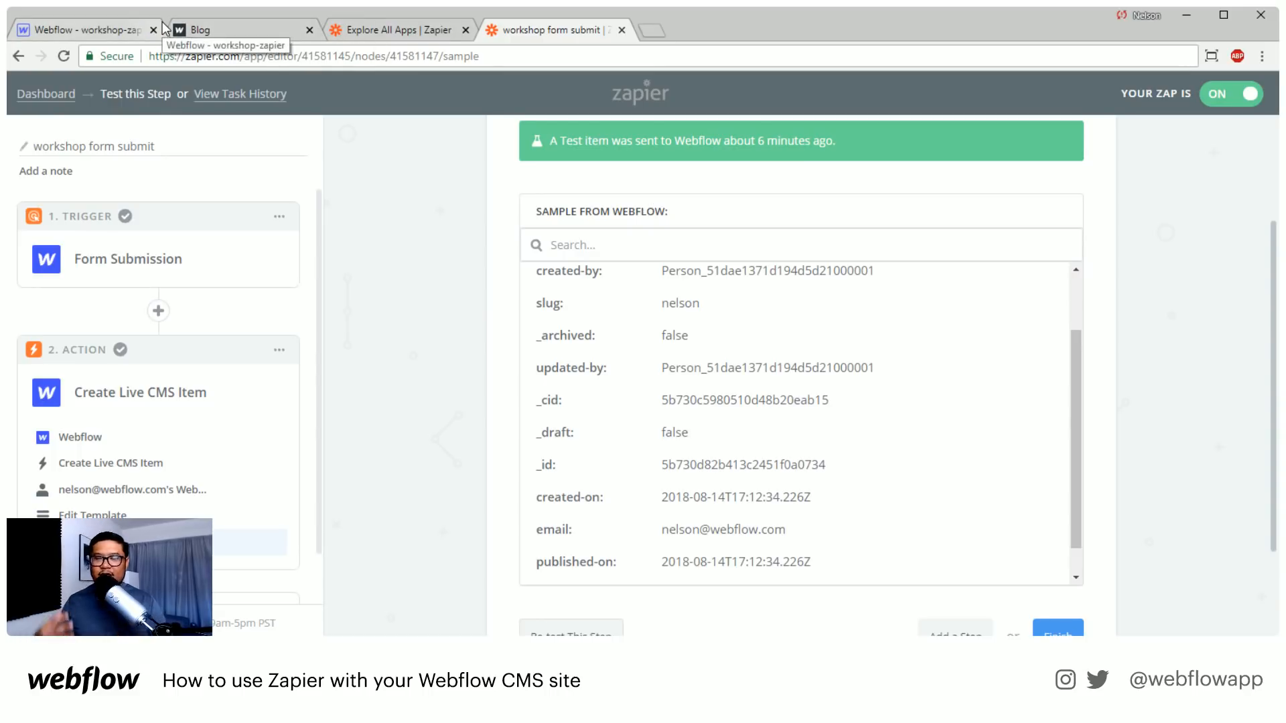
Reload the published About page to check its form, and return to the Webflow Designer
{"action": "left_click", "coordinate": [197, 31]}
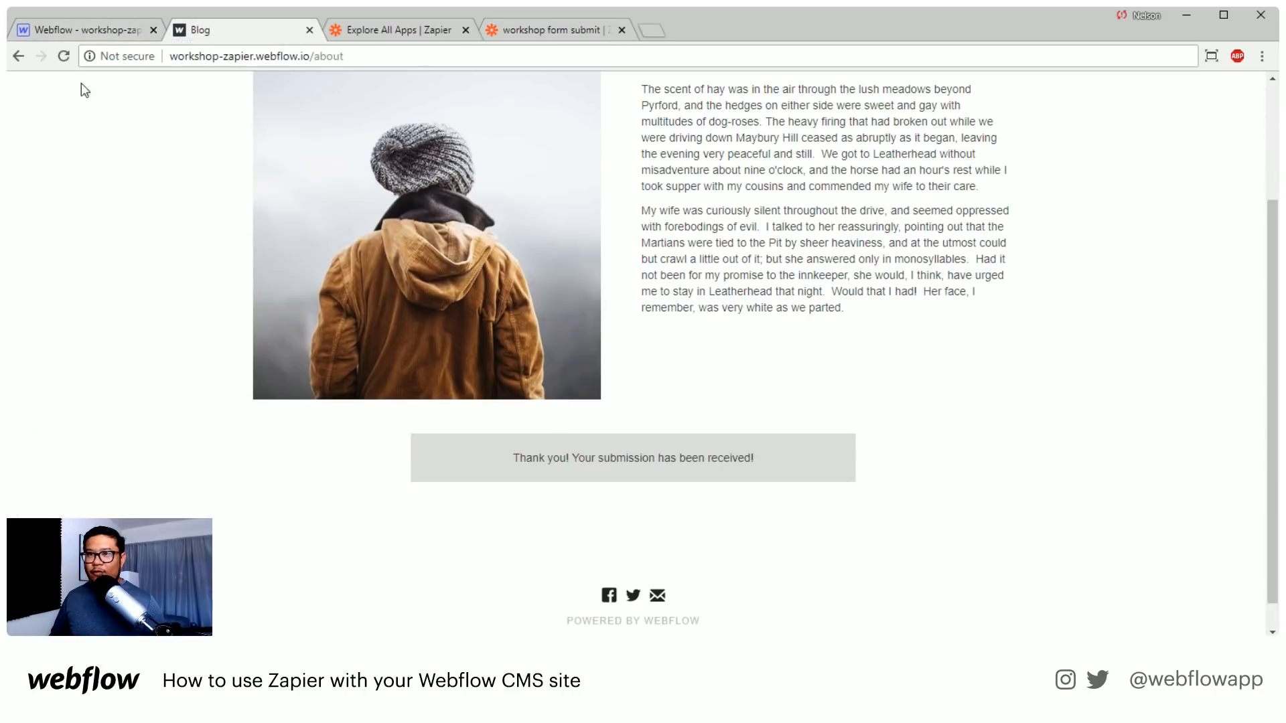
{"action": "left_click", "coordinate": [63, 55]}
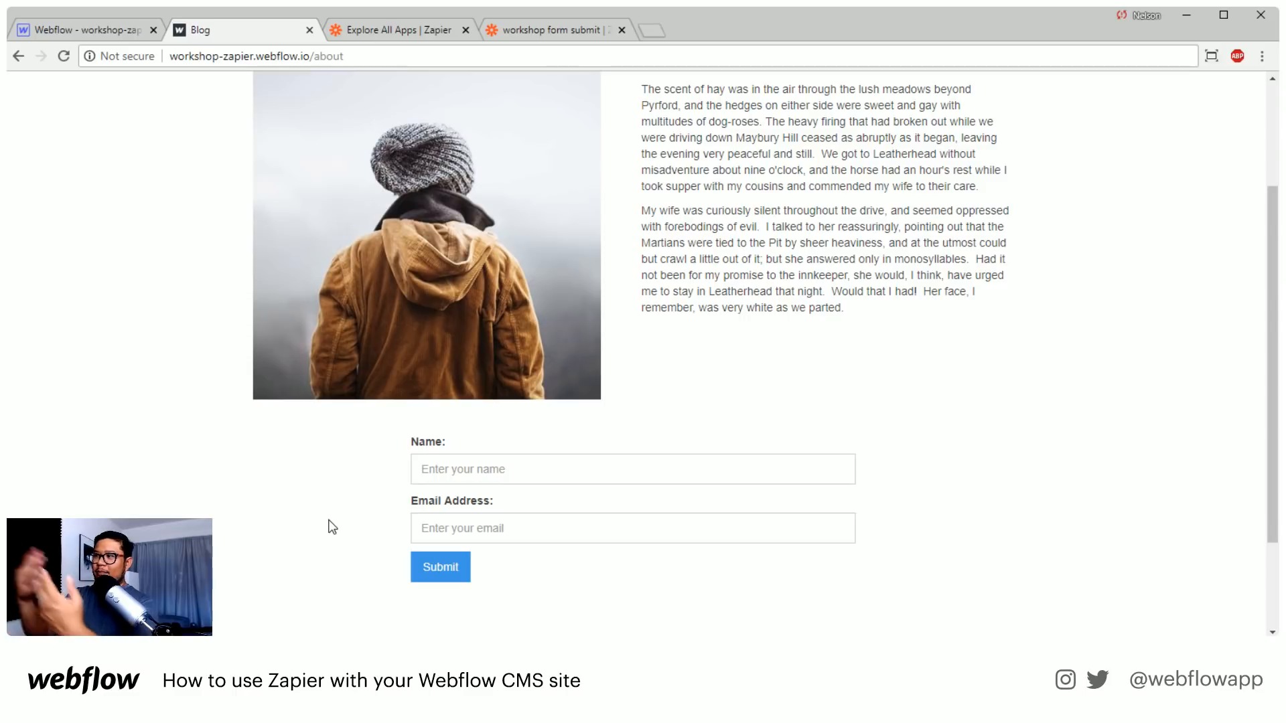
{"action": "left_click", "coordinate": [114, 30]}
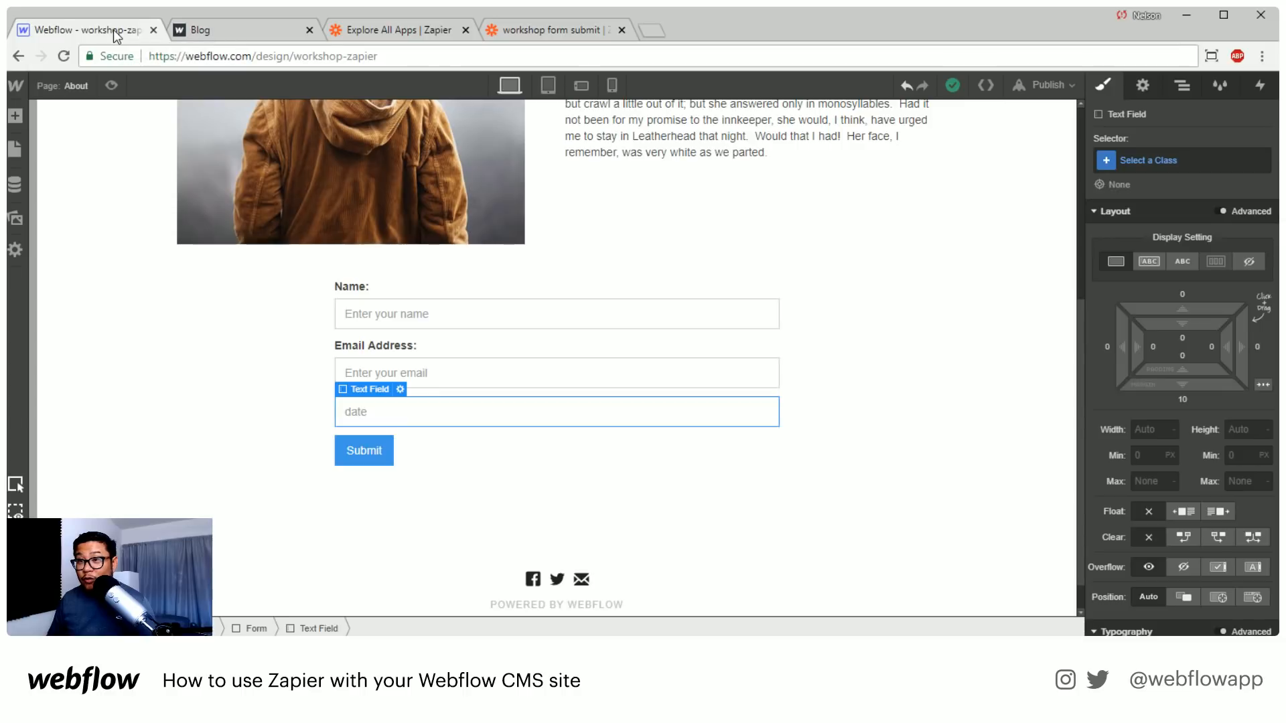
Select the Form Block on the About page and increase its bottom margin to 87
{"action": "left_click", "coordinate": [510, 464]}
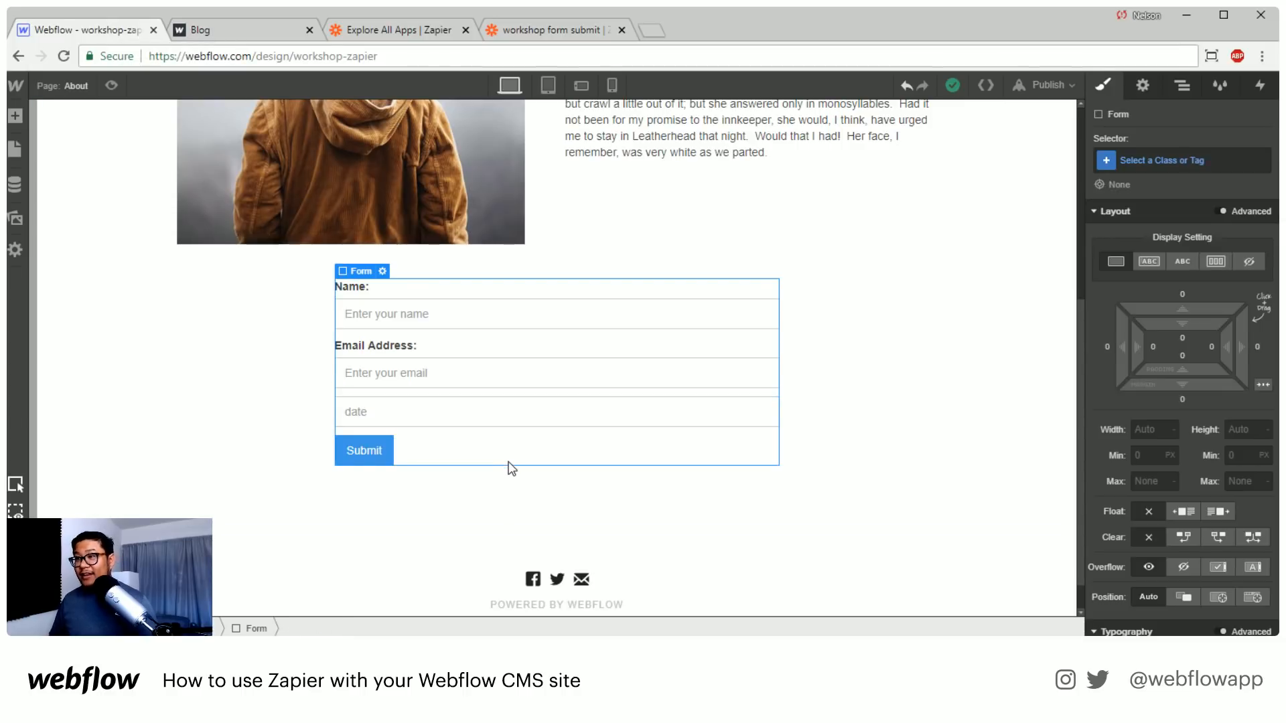
{"action": "scroll", "coordinate": [513, 428], "scroll_direction": "up", "scroll_amount": 5}
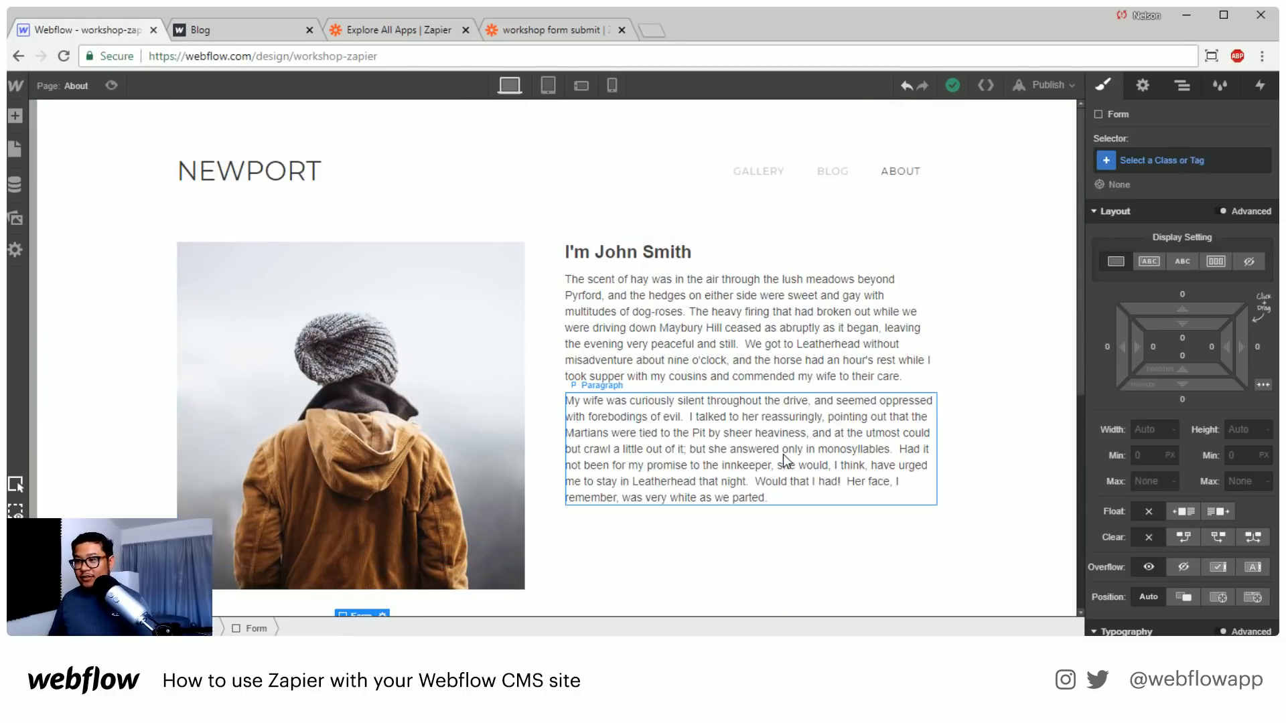
{"action": "scroll", "coordinate": [766, 432], "scroll_direction": "down", "scroll_amount": 6}
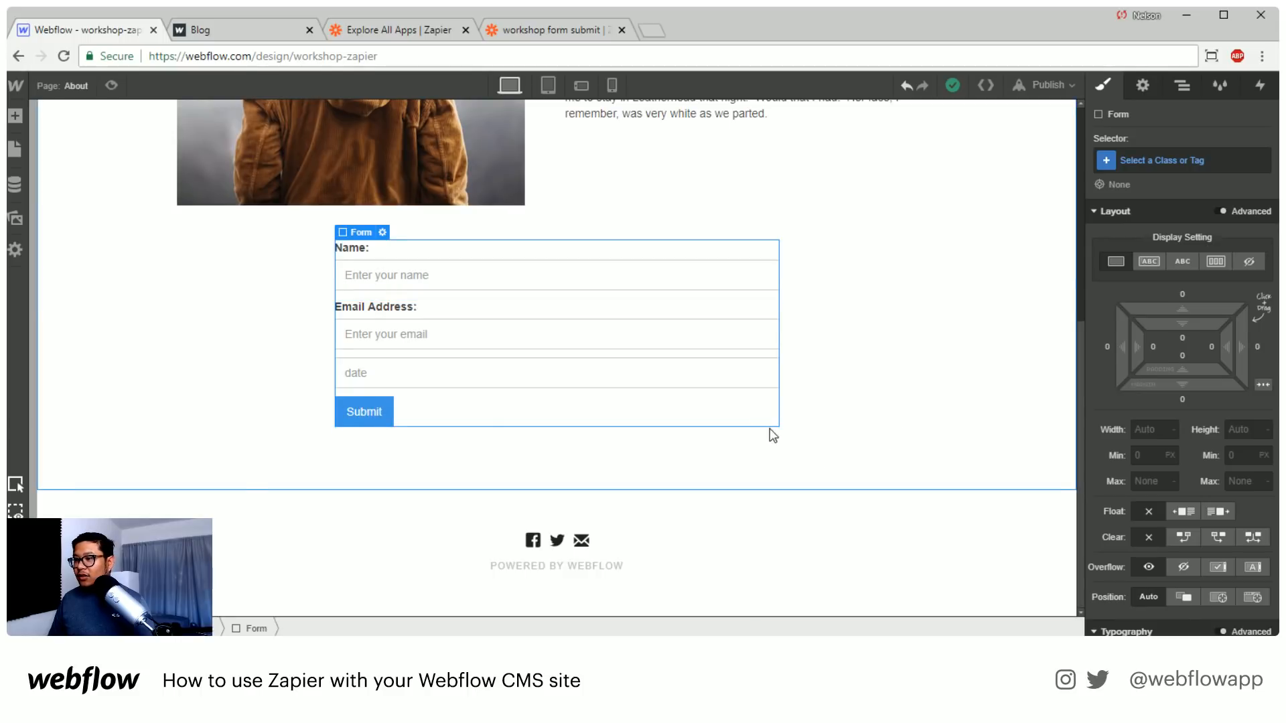
{"action": "left_click", "coordinate": [770, 431]}
{"action": "left_click", "coordinate": [1177, 86]}
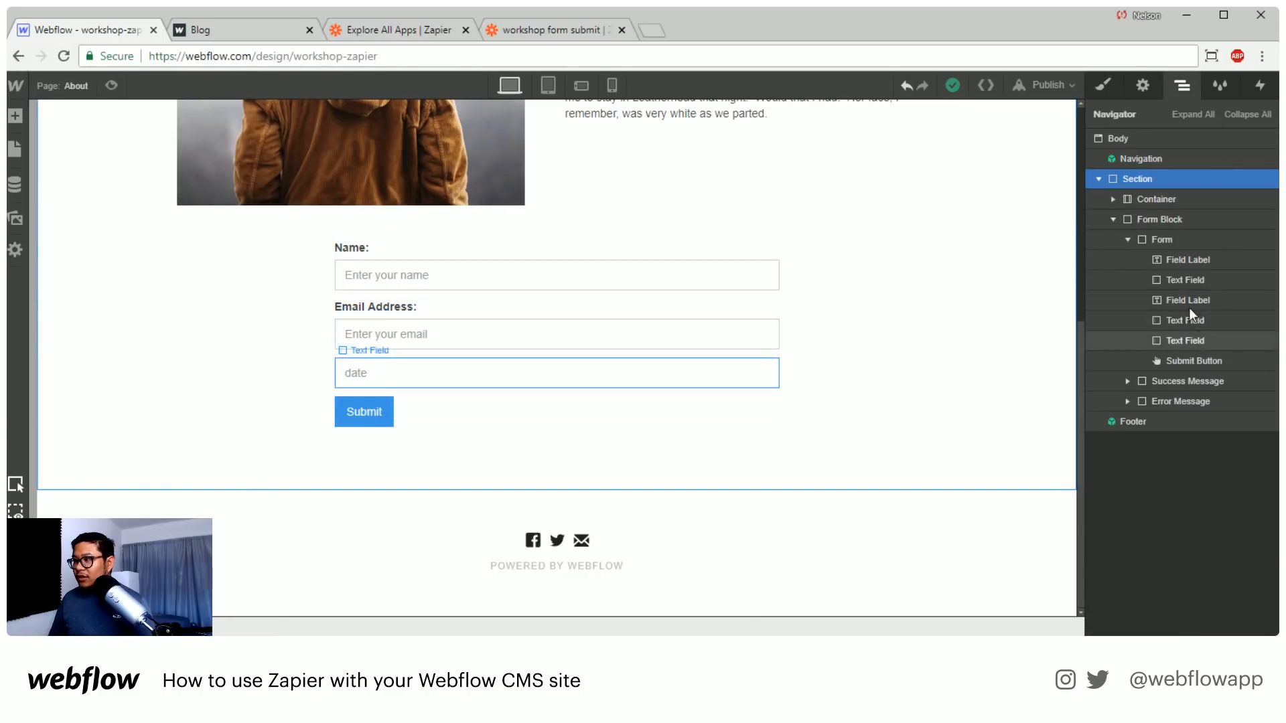
{"action": "left_click", "coordinate": [1129, 221]}
{"action": "left_click", "coordinate": [1114, 219]}
{"action": "left_click", "coordinate": [1103, 86]}
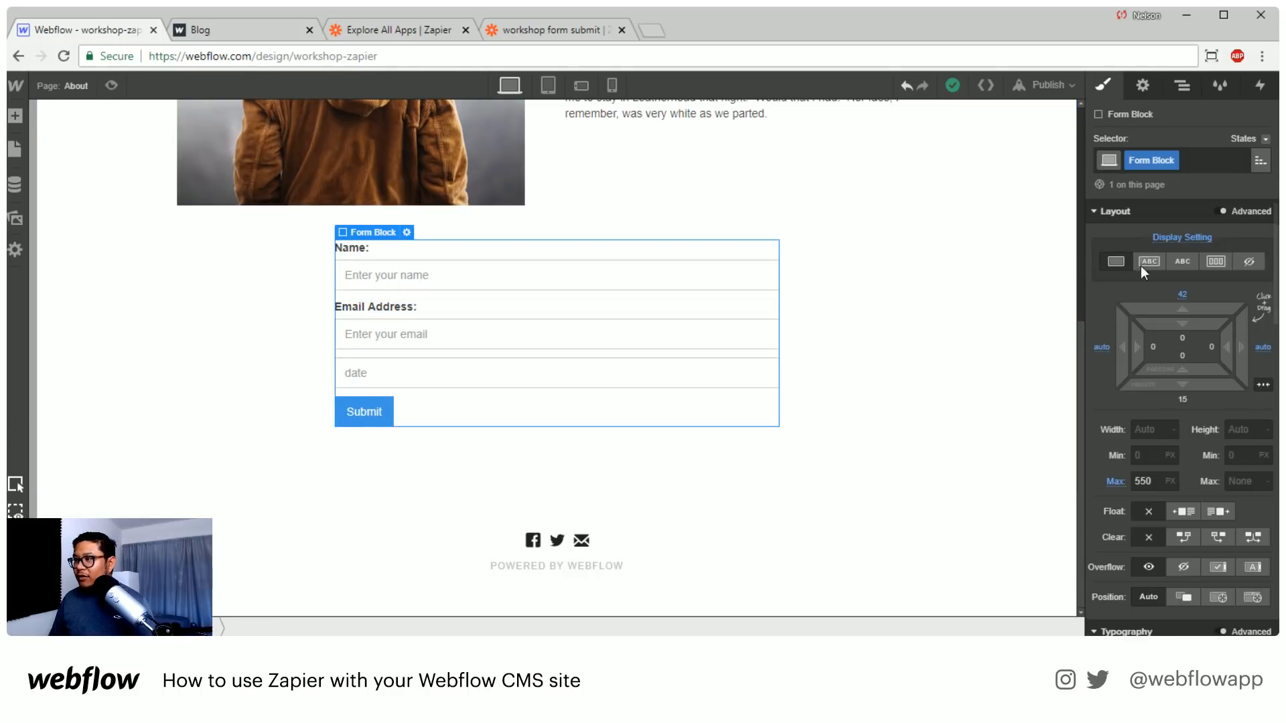
{"action": "left_click_drag", "start_coordinate": [1182, 375], "coordinate": [1173, 509]}
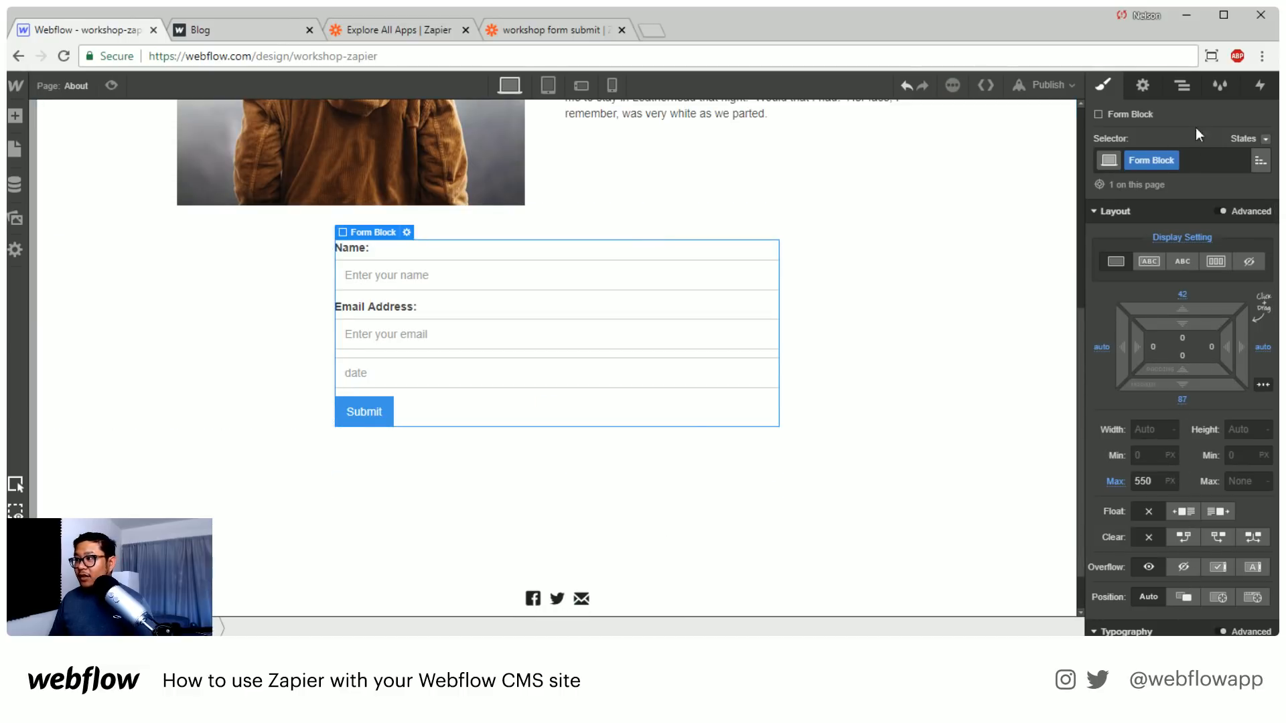
Add a Div Block directly after the Form Block inside the Section
{"action": "left_click", "coordinate": [1184, 87]}
{"action": "key", "text": "a"}
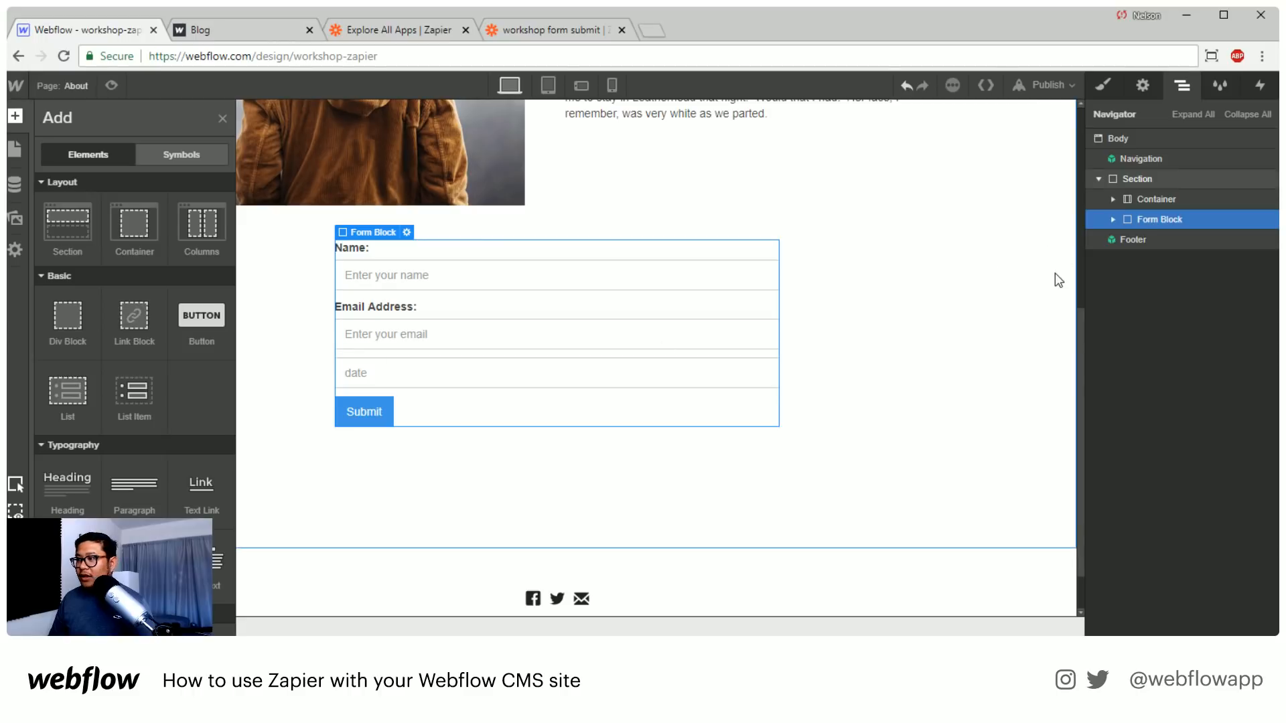
{"action": "left_click", "coordinate": [1162, 203]}
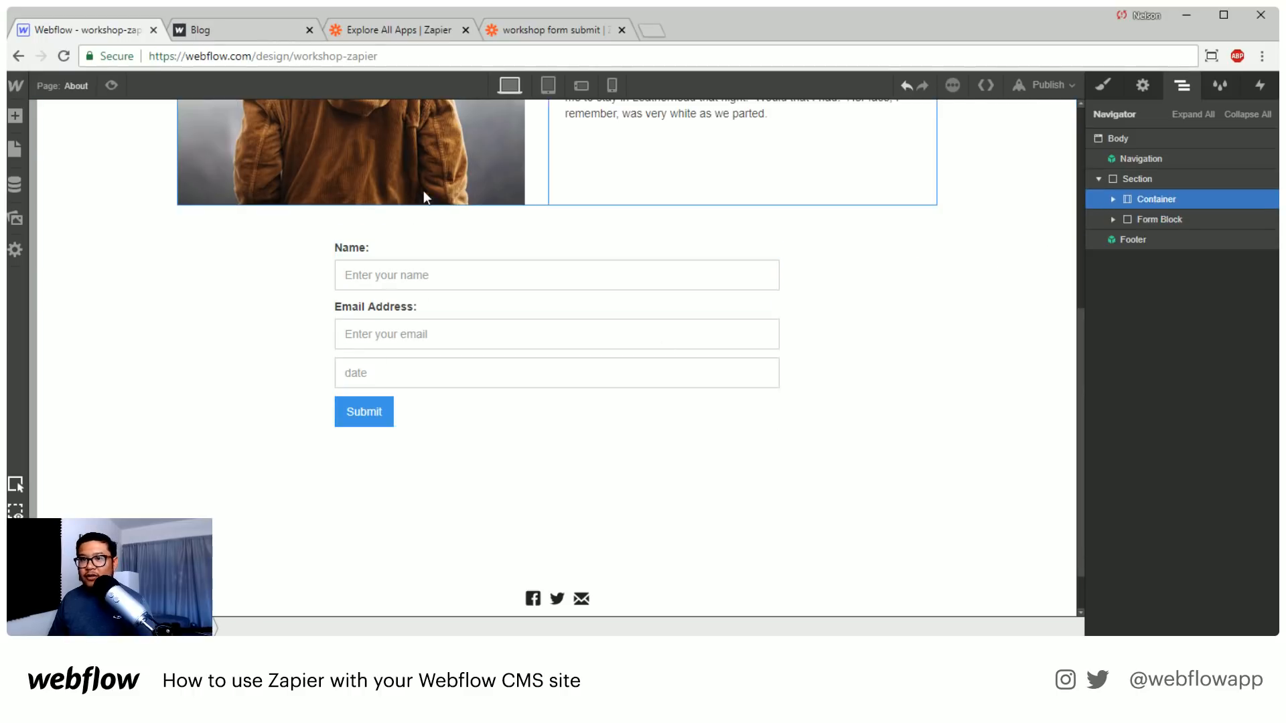
{"action": "left_click_drag", "start_coordinate": [68, 318], "coordinate": [1151, 221]}
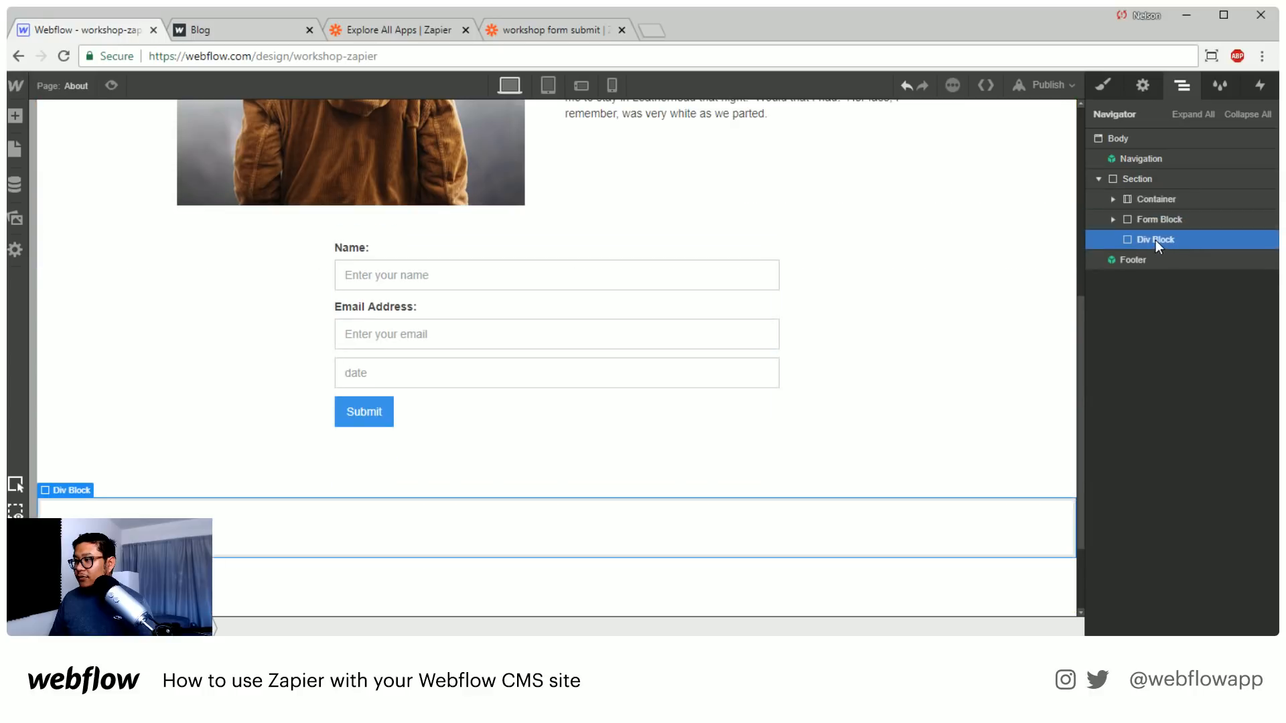
Set the new Div Block's maximum width to 550 px and center it horizontally
{"action": "left_click", "coordinate": [1103, 85]}
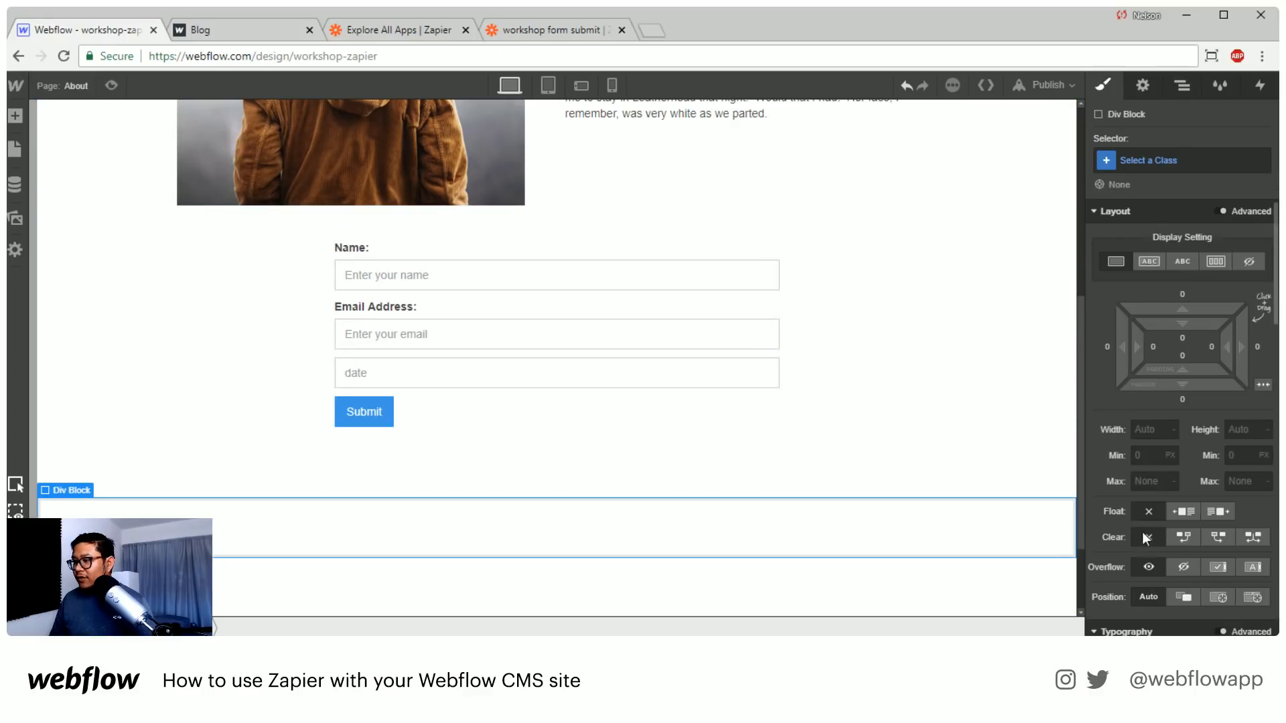
{"action": "type", "text": "550"}
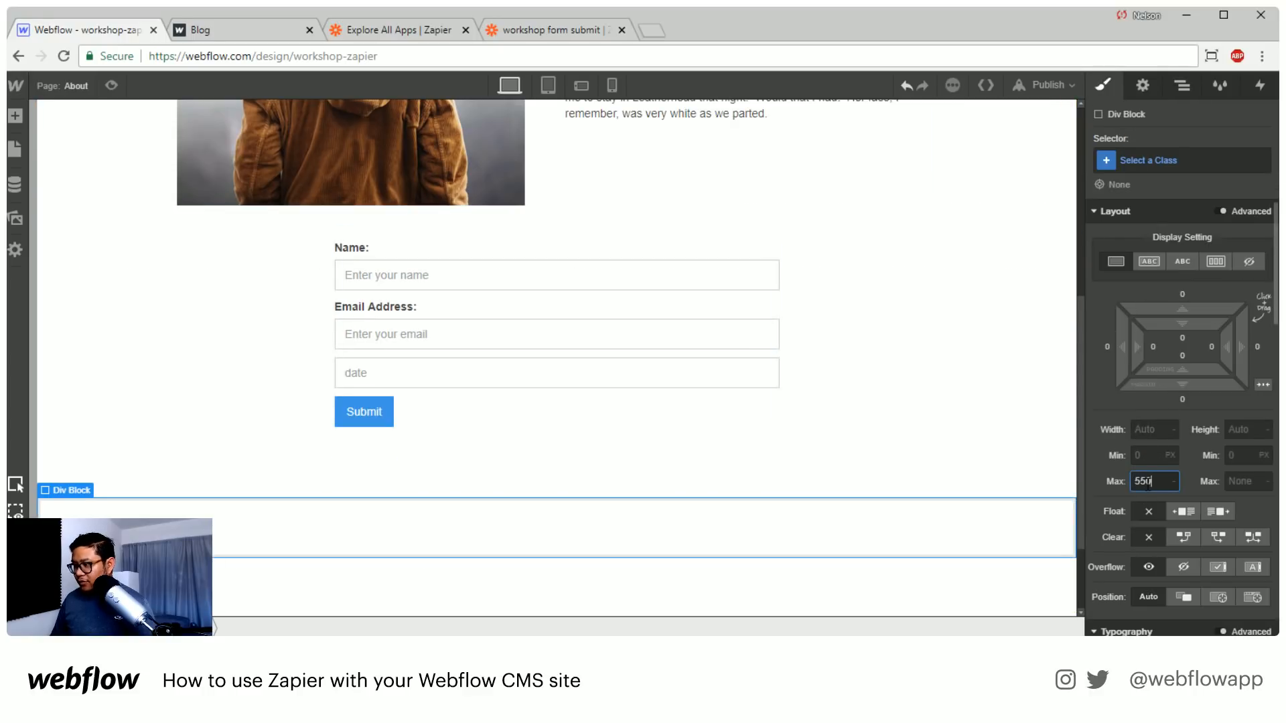
{"action": "key", "text": "Return"}
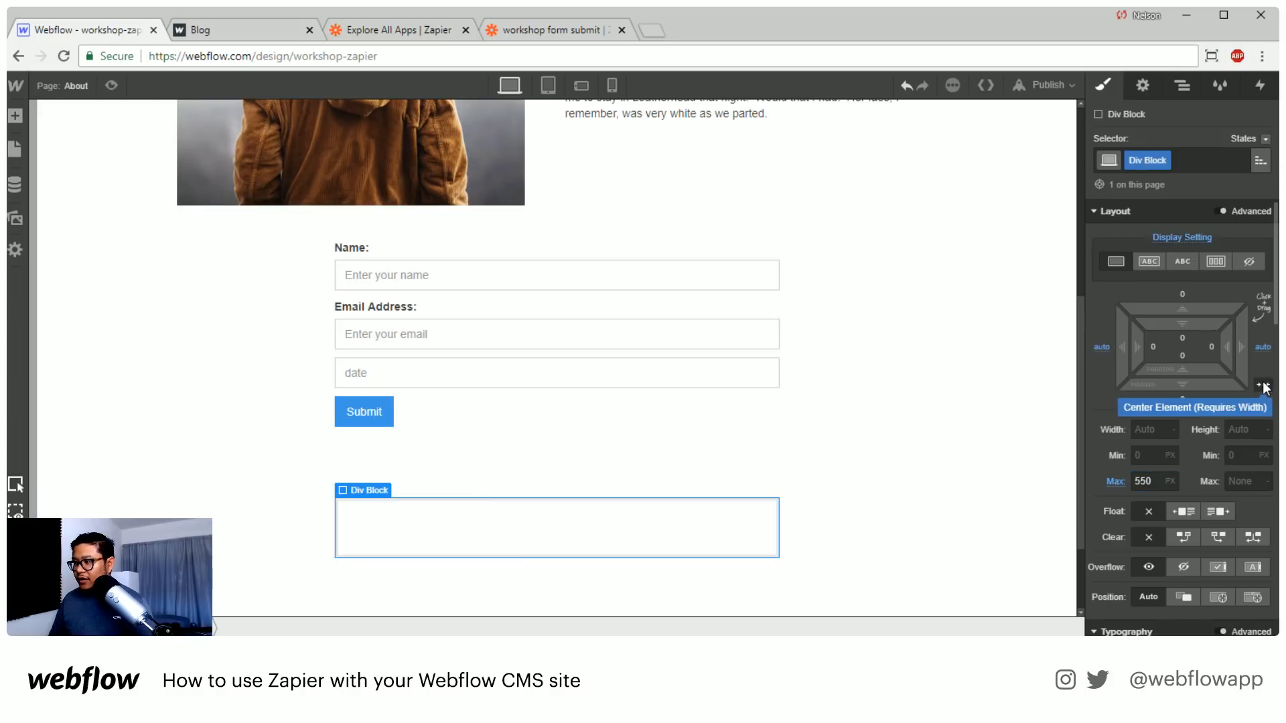
{"action": "left_click", "coordinate": [1263, 385]}
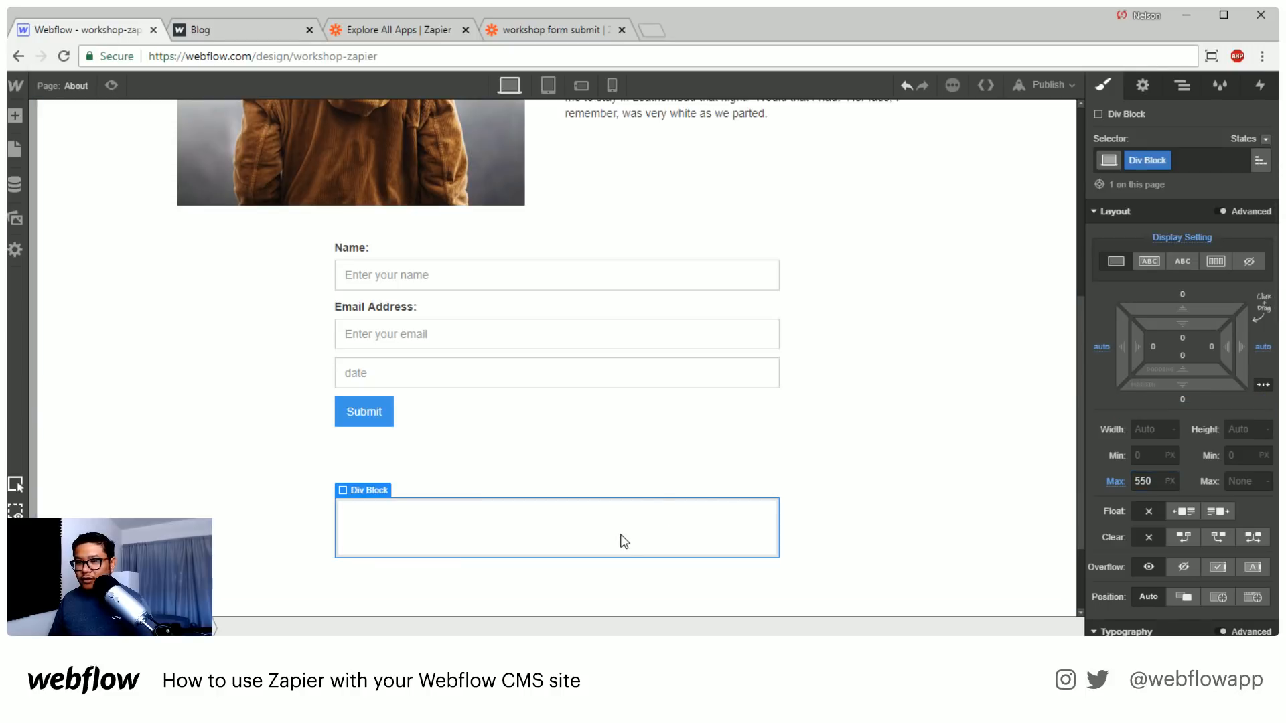
Add a Collection List beneath the form on the About page
{"action": "key", "text": "a"}
{"action": "scroll", "coordinate": [178, 464], "scroll_direction": "down", "scroll_amount": 5}
{"action": "left_click_drag", "start_coordinate": [67, 412], "coordinate": [425, 511]}
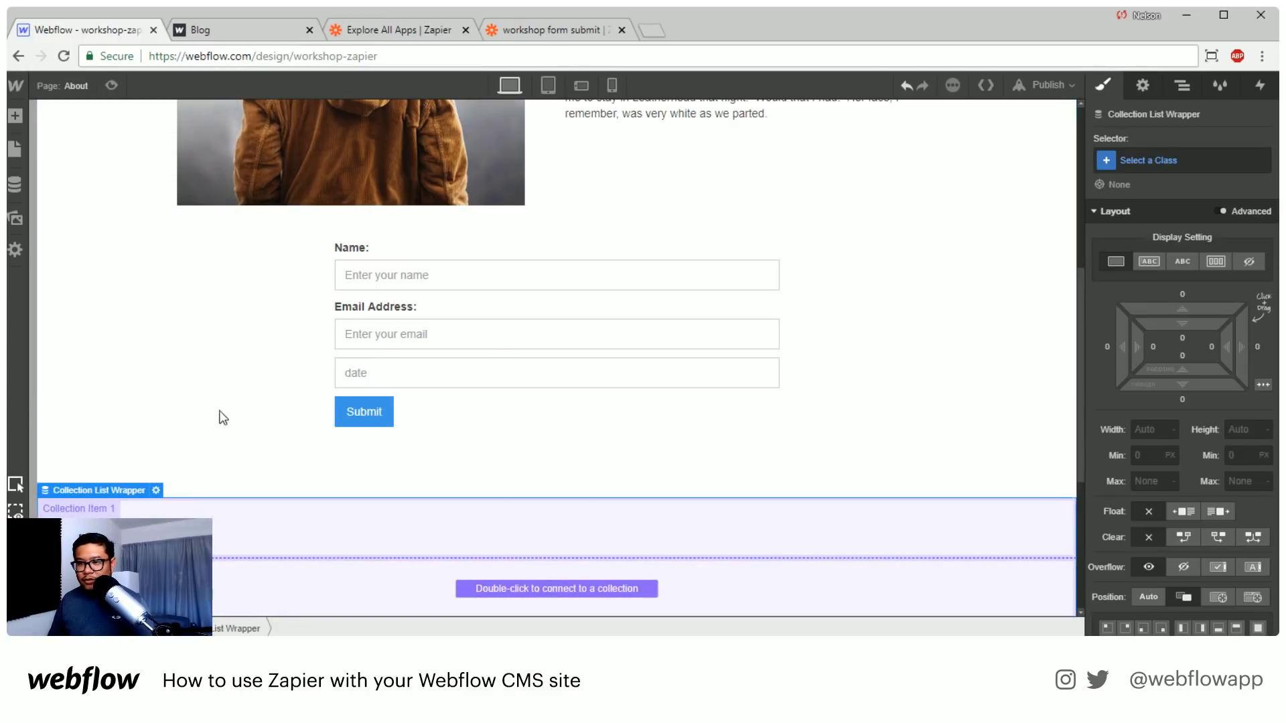
Move the Collection List Wrapper inside the centered Div Block beneath the form
{"action": "left_click", "coordinate": [218, 411]}
{"action": "left_click", "coordinate": [1182, 85]}
{"action": "left_click_drag", "start_coordinate": [1159, 239], "coordinate": [1152, 260]}
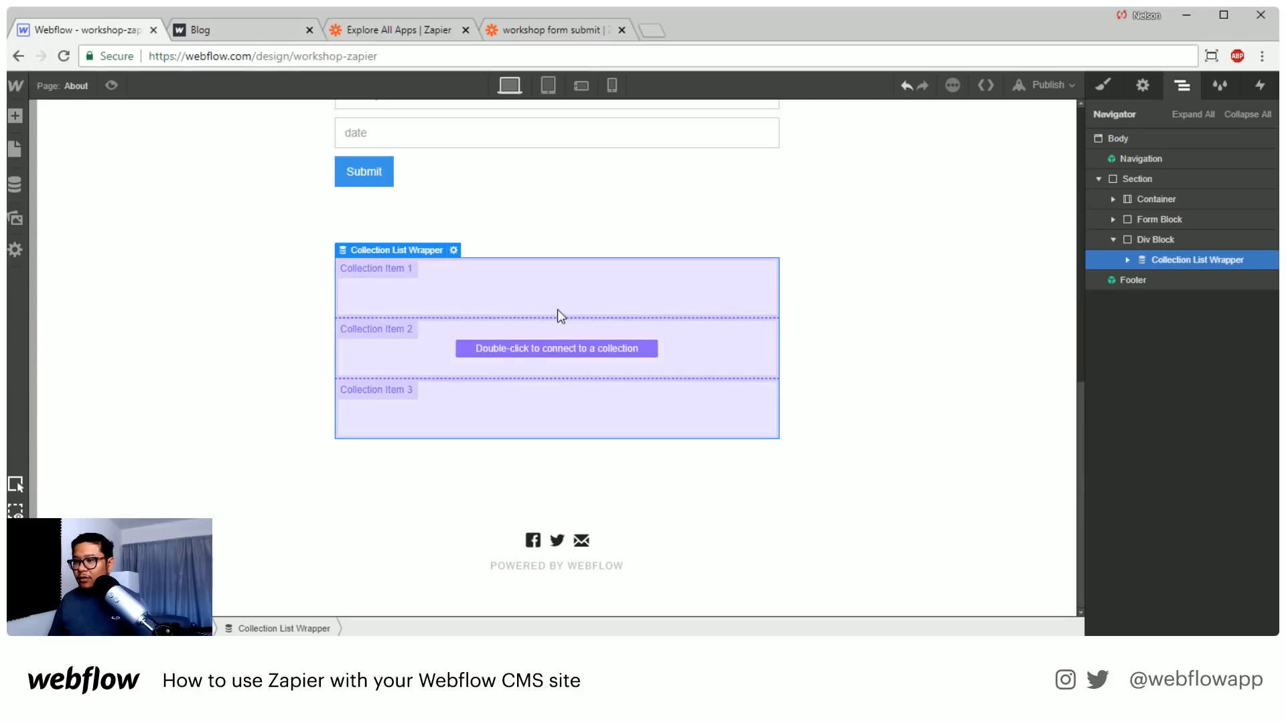
Connect the Collection List to the Form-data collection
{"action": "double_click", "coordinate": [521, 350]}
{"action": "left_click", "coordinate": [434, 487]}
{"action": "left_click", "coordinate": [428, 551]}
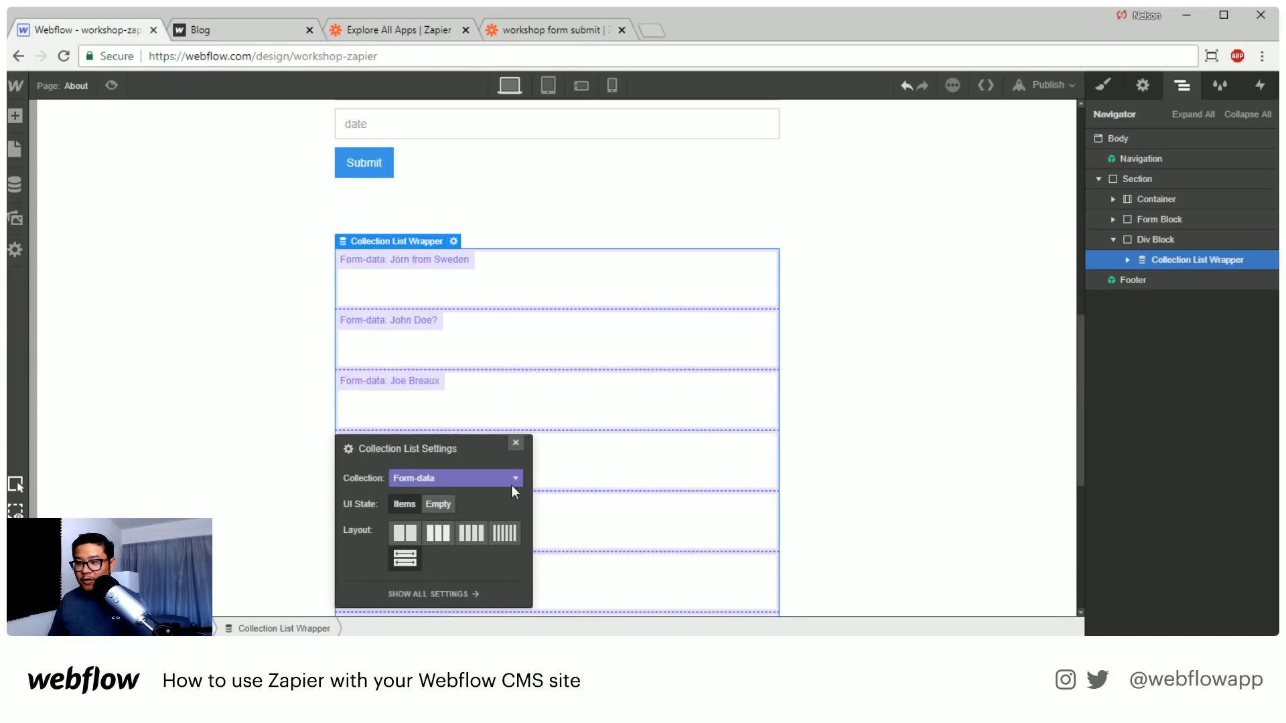
{"action": "left_click", "coordinate": [514, 444]}
Add a Text Block inside the Collection Item and get its text from the Form-data Name field
{"action": "left_click", "coordinate": [627, 290]}
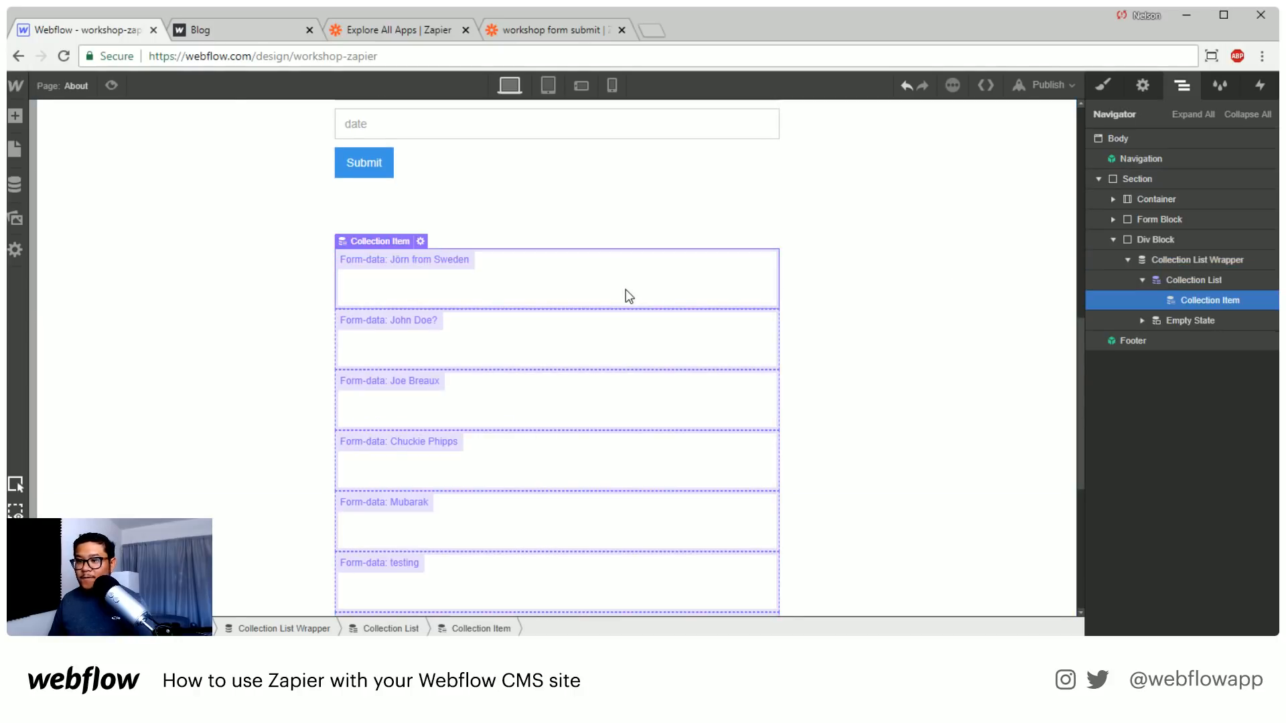
{"action": "key", "text": "a"}
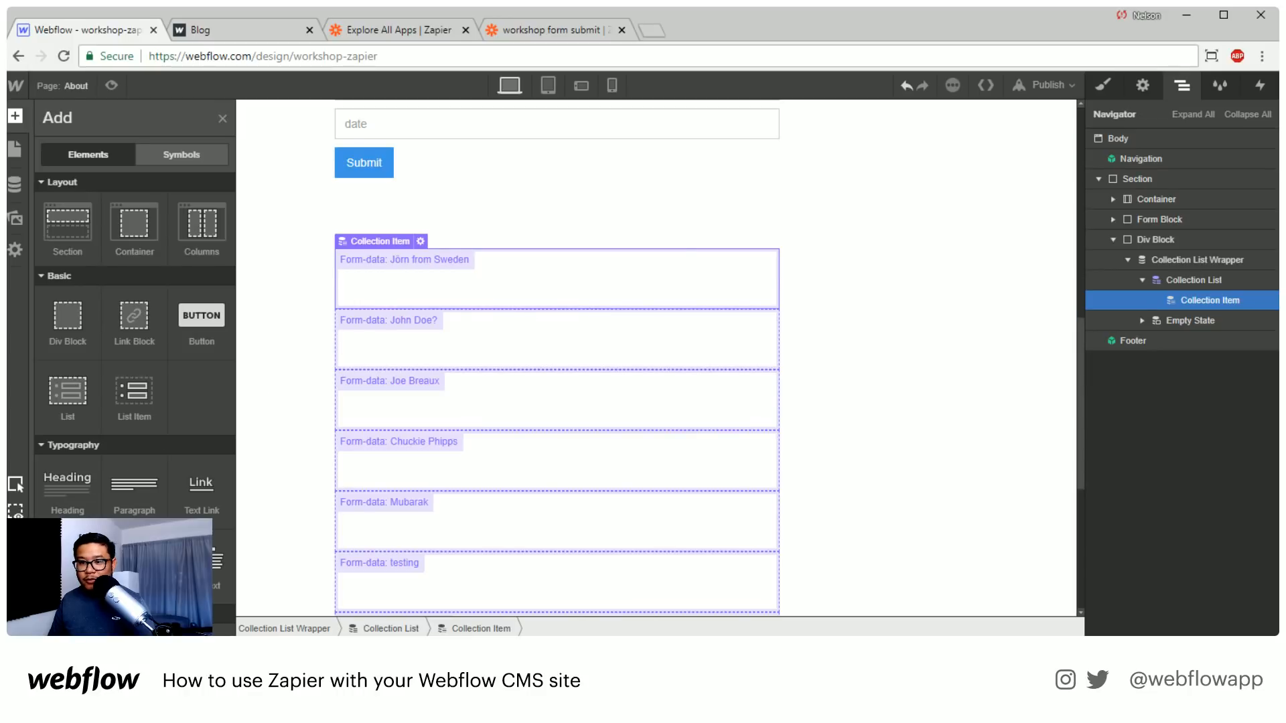
{"action": "left_click_drag", "start_coordinate": [201, 562], "coordinate": [429, 292]}
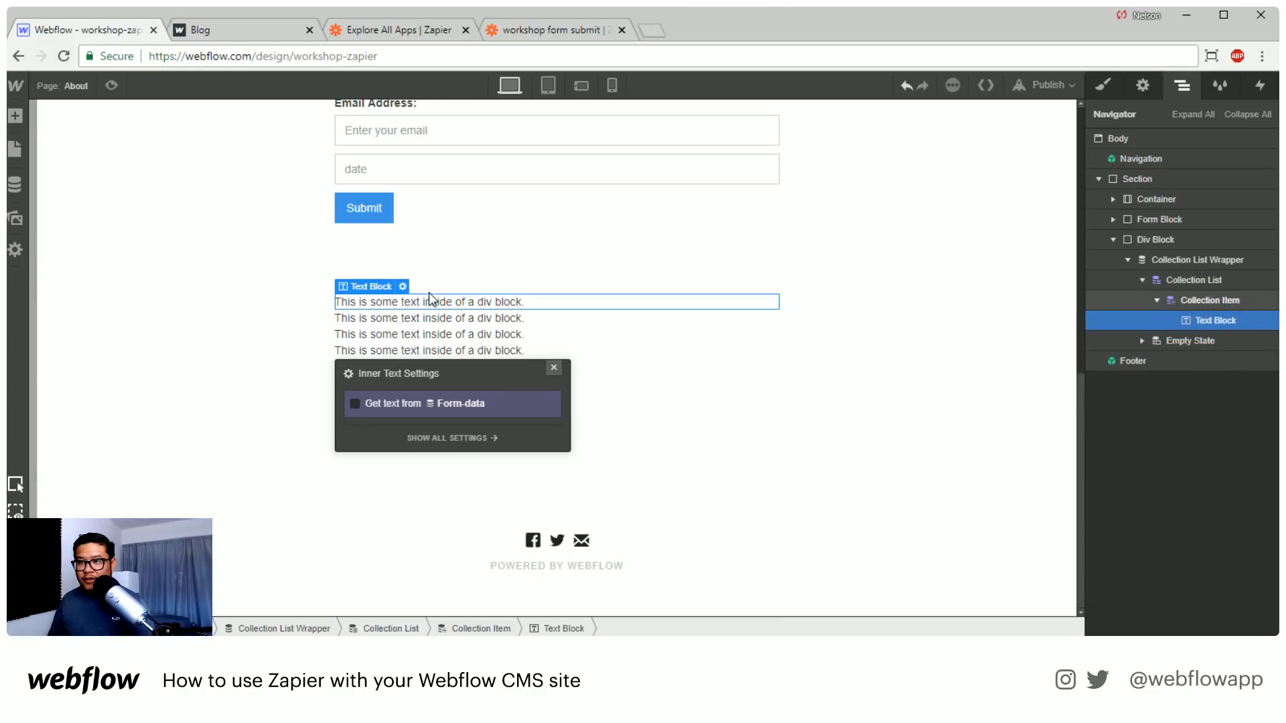
{"action": "left_click", "coordinate": [396, 404]}
{"action": "left_click", "coordinate": [383, 423]}
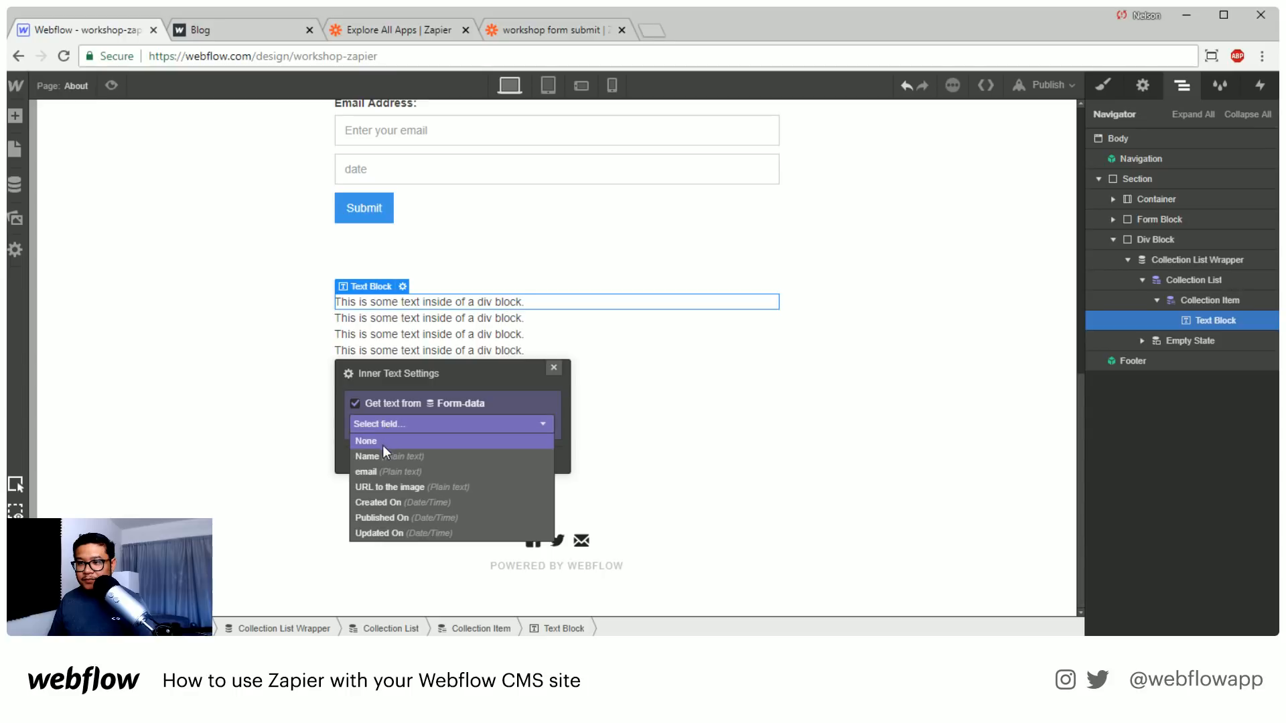
{"action": "left_click", "coordinate": [381, 455]}
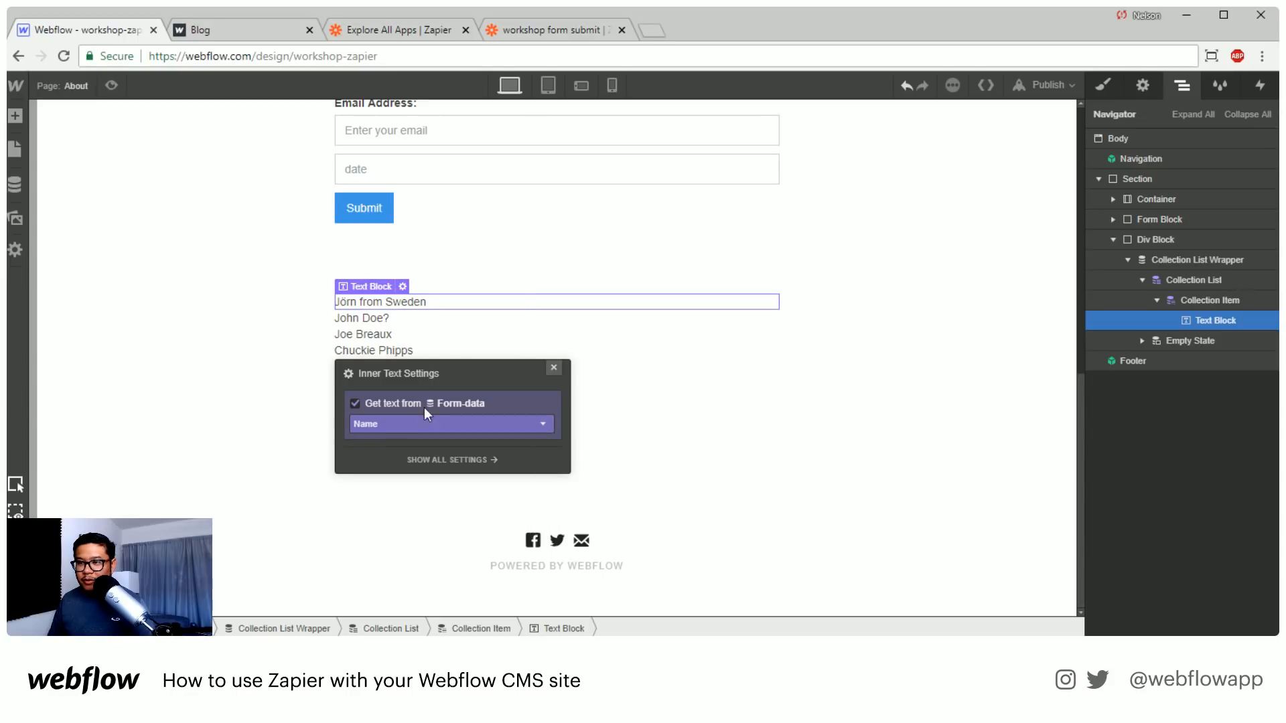
{"action": "left_click", "coordinate": [553, 368]}
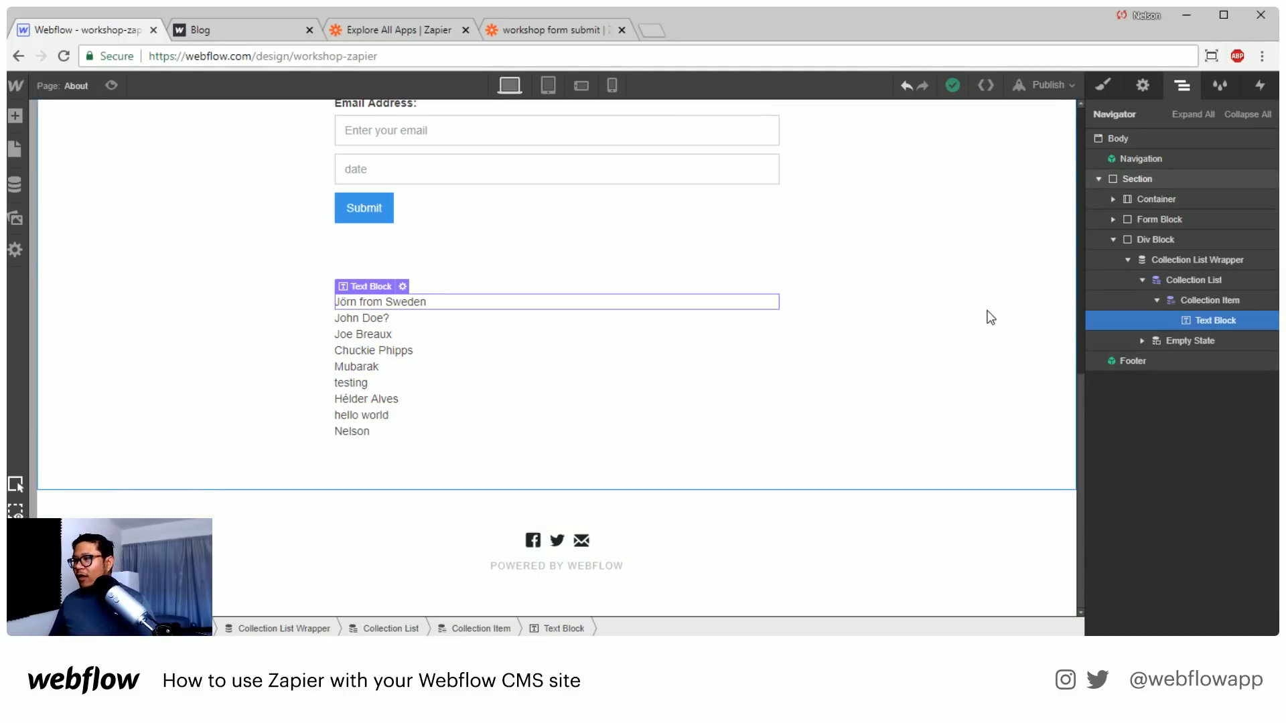
Give the Text Block 10 px padding on all sides and a solid 1 px border colored rgba(0, 0, 0, 0.04)
{"action": "left_click", "coordinate": [1103, 86]}
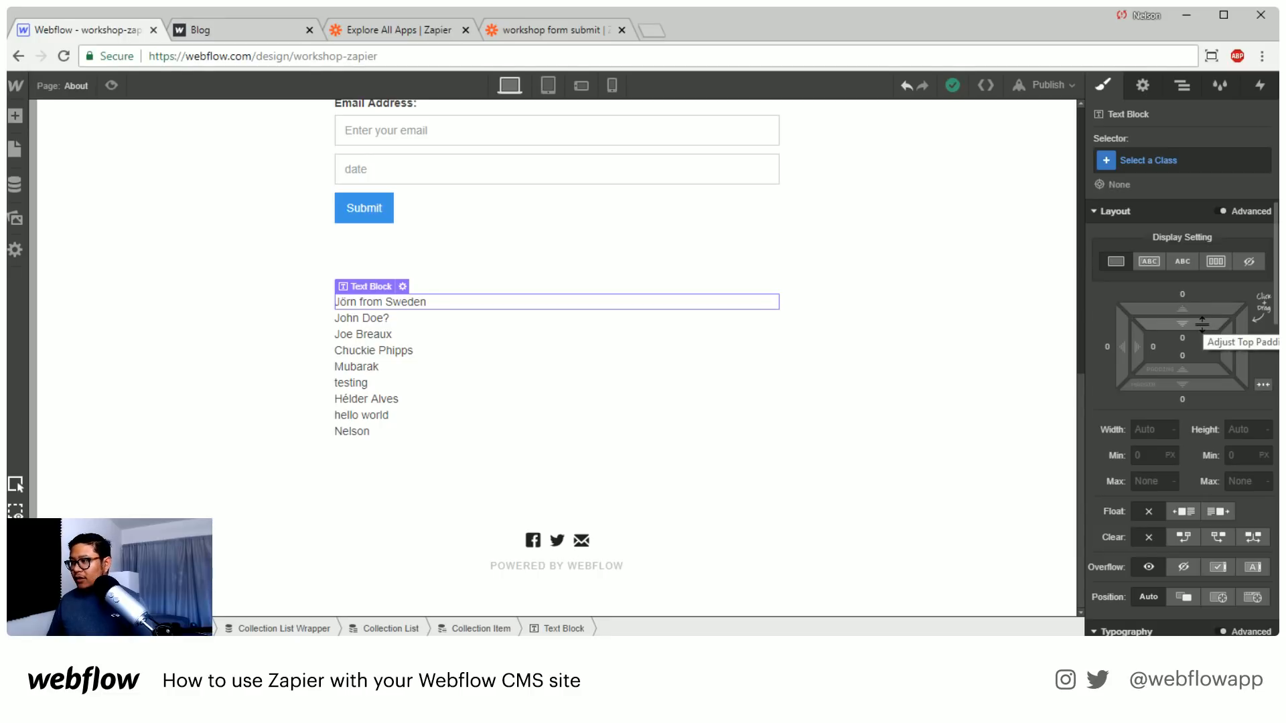
{"action": "mouse_move", "coordinate": [1202, 324]}
{"action": "left_mouse_down"}
{"action": "mouse_move", "coordinate": [1207, 358]}
{"action": "mouse_move", "coordinate": [1202, 345]}
{"action": "left_mouse_up"}
{"action": "scroll", "coordinate": [1203, 455], "scroll_direction": "down", "scroll_amount": 3}
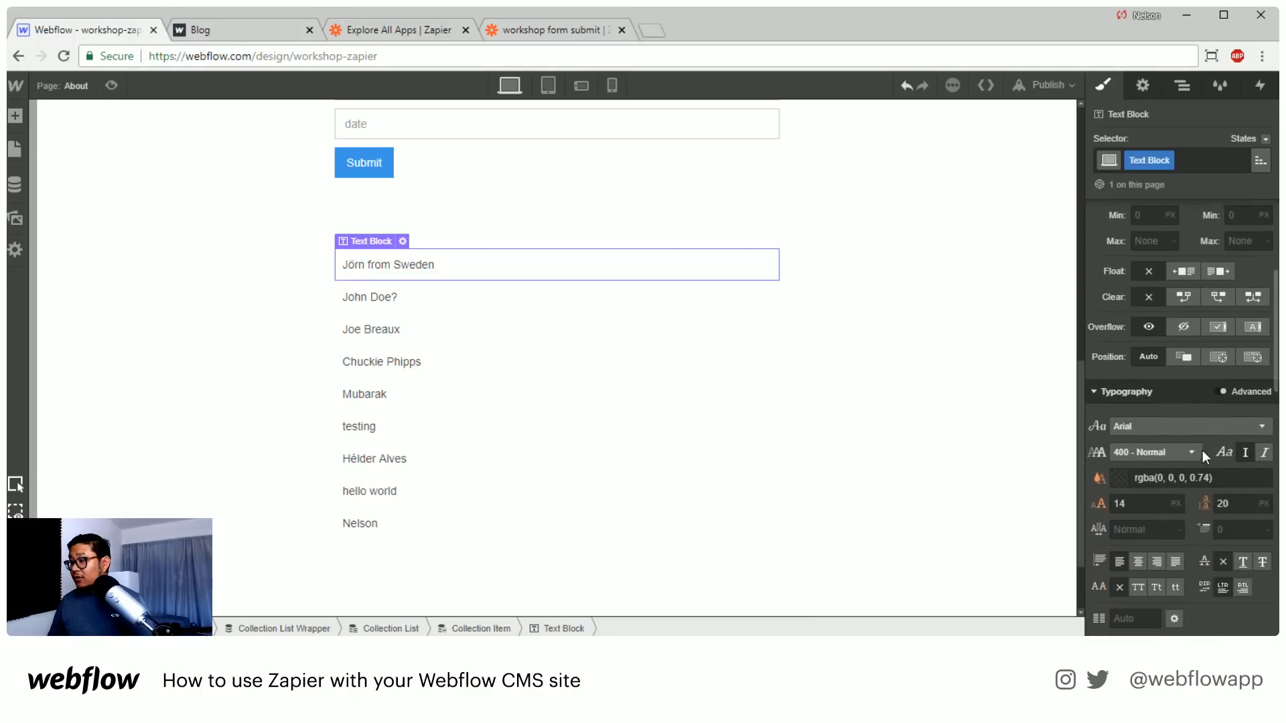
{"action": "scroll", "coordinate": [1203, 450], "scroll_direction": "down", "scroll_amount": 5}
{"action": "left_click", "coordinate": [1225, 494]}
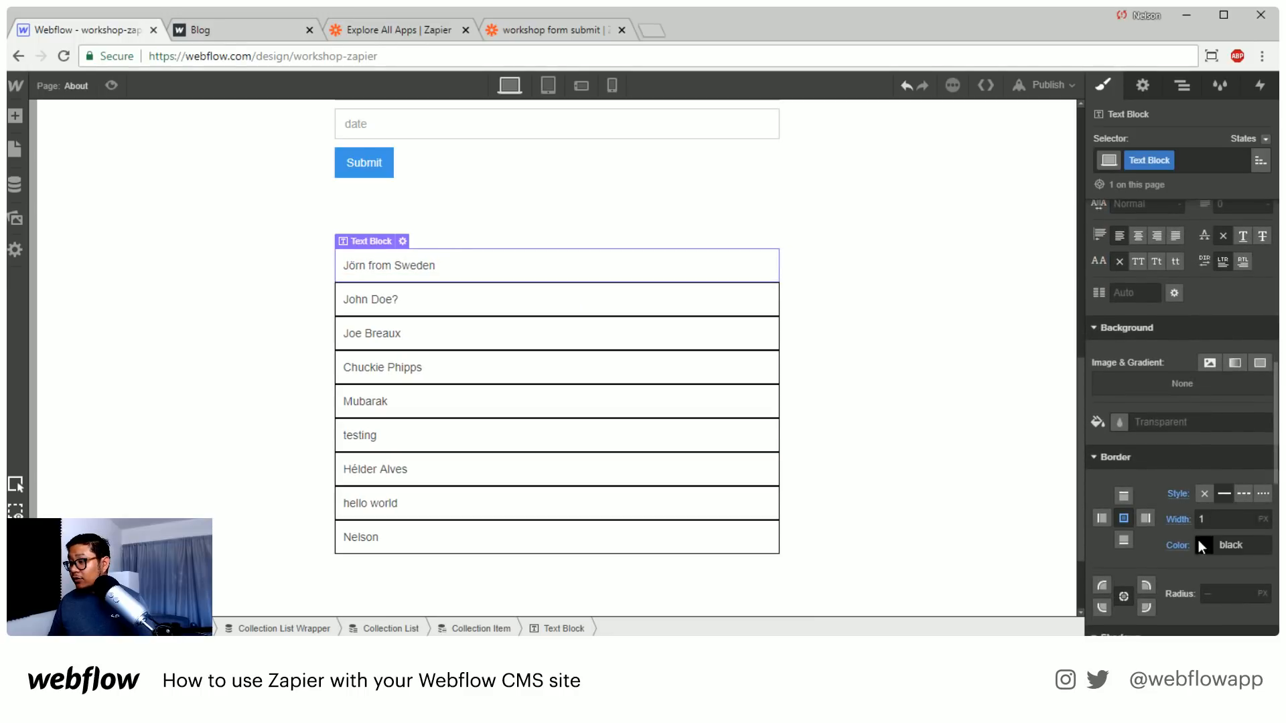
{"action": "left_click", "coordinate": [1203, 545]}
{"action": "left_click_drag", "start_coordinate": [1261, 291], "coordinate": [1252, 364]}
{"action": "left_click", "coordinate": [1225, 203]}
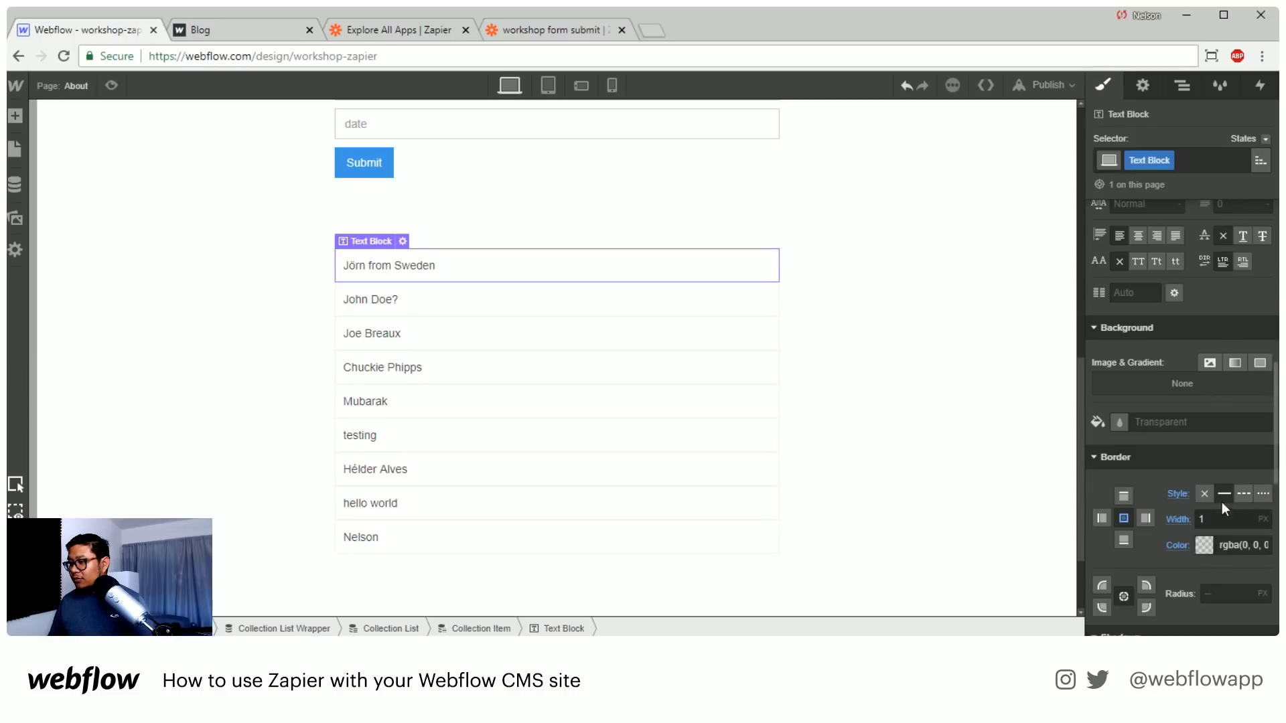
Round the Text Block's corners to a 3 px radius and set its bottom margin to 12
{"action": "left_click", "coordinate": [1223, 596]}
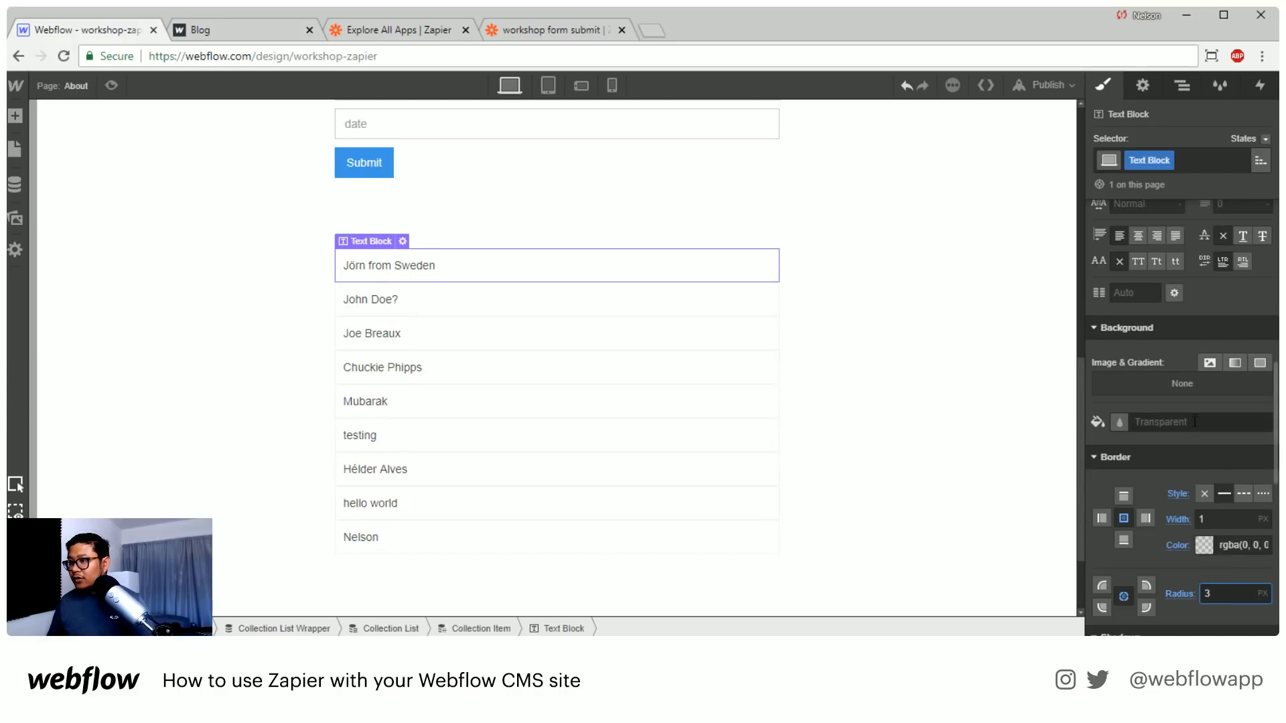
{"action": "scroll", "coordinate": [1195, 420], "scroll_direction": "up", "scroll_amount": 8}
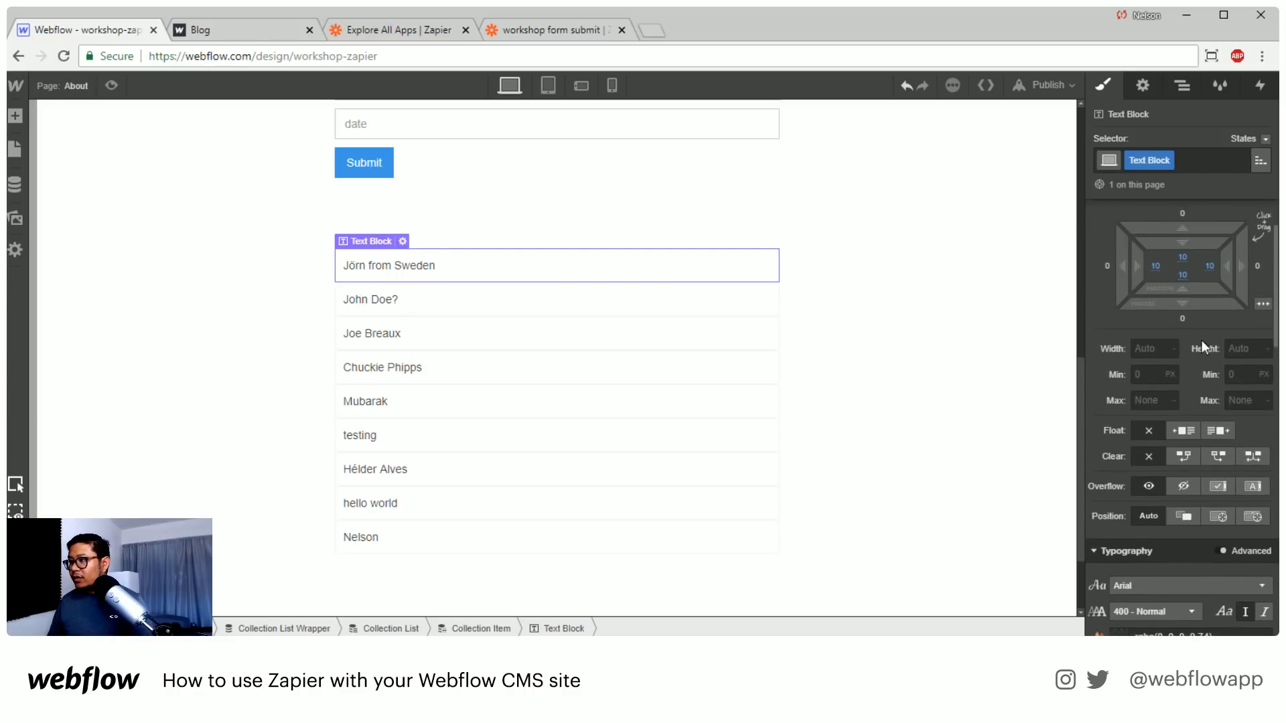
{"action": "left_click_drag", "start_coordinate": [1195, 306], "coordinate": [1196, 339]}
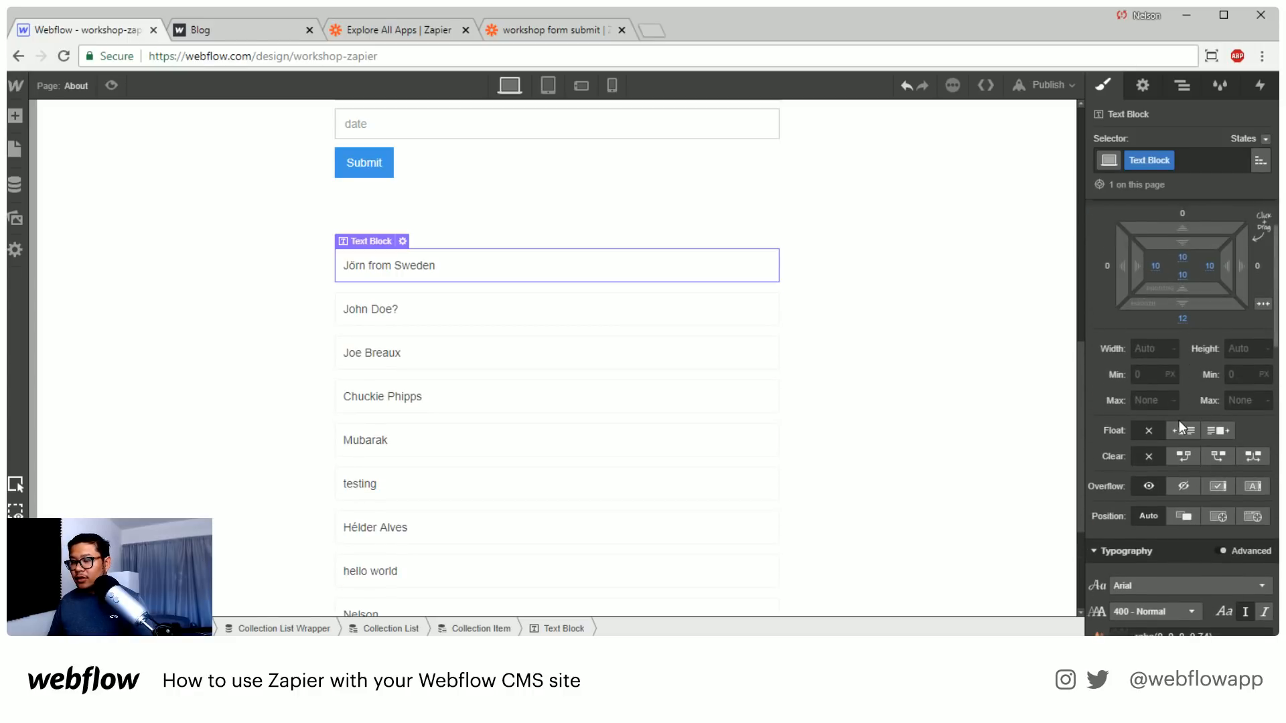
Try a light grey #f6f6f6 background on the Text Block's Hover state, then remove it
{"action": "scroll", "coordinate": [1179, 420], "scroll_direction": "down", "scroll_amount": 5}
{"action": "scroll", "coordinate": [1195, 536], "scroll_direction": "down", "scroll_amount": 3}
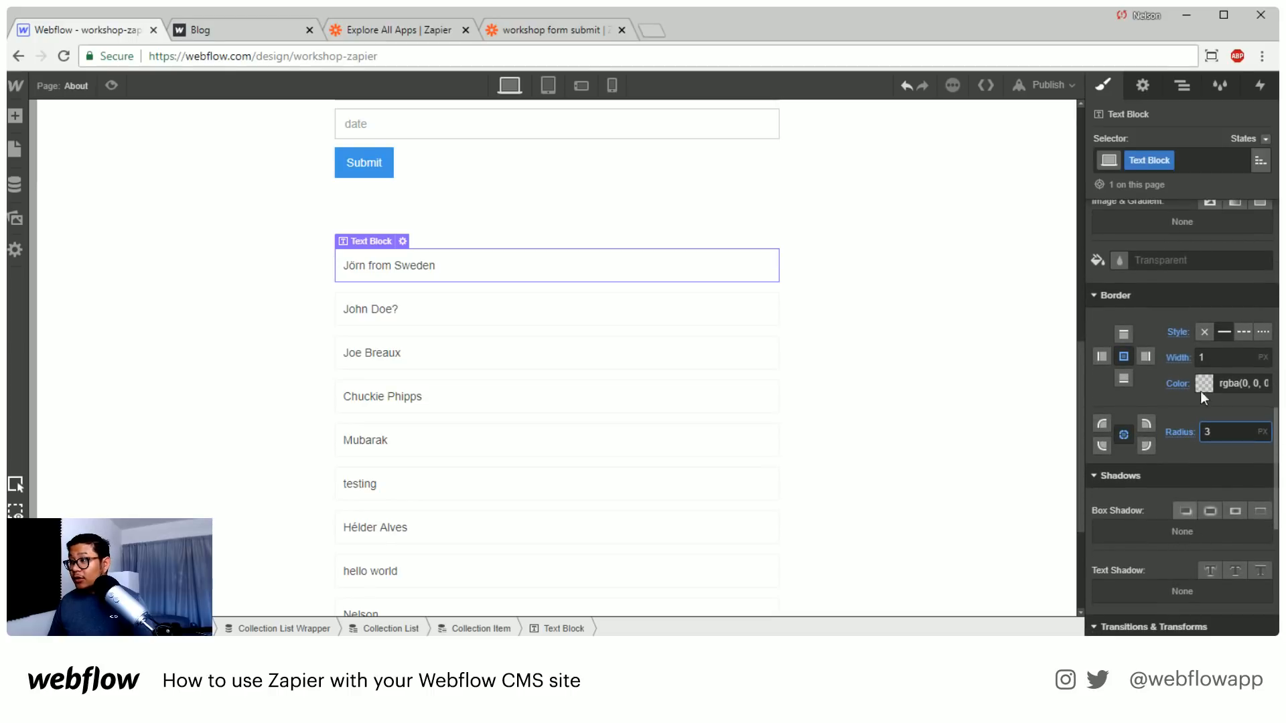
{"action": "left_click", "coordinate": [1265, 138]}
{"action": "left_click", "coordinate": [1242, 173]}
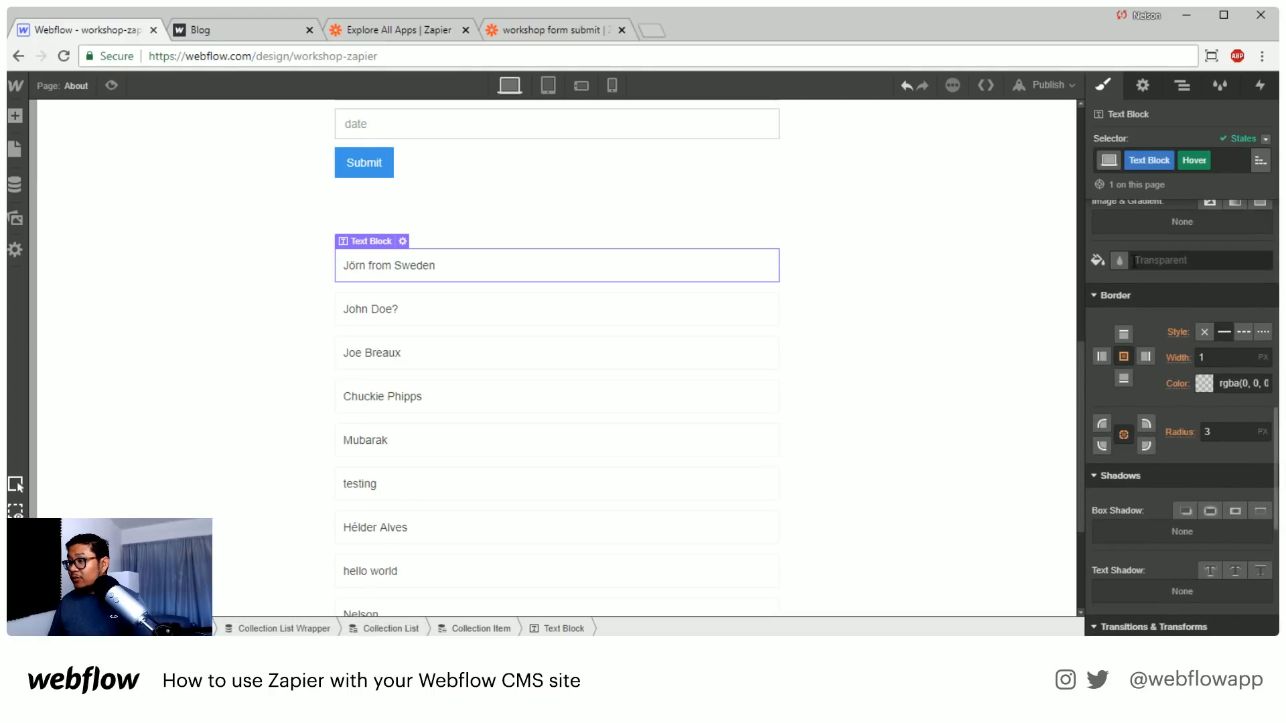
{"action": "left_click", "coordinate": [1119, 260]}
{"action": "left_click_drag", "start_coordinate": [1148, 359], "coordinate": [1110, 289]}
{"action": "left_click", "coordinate": [1098, 260]}
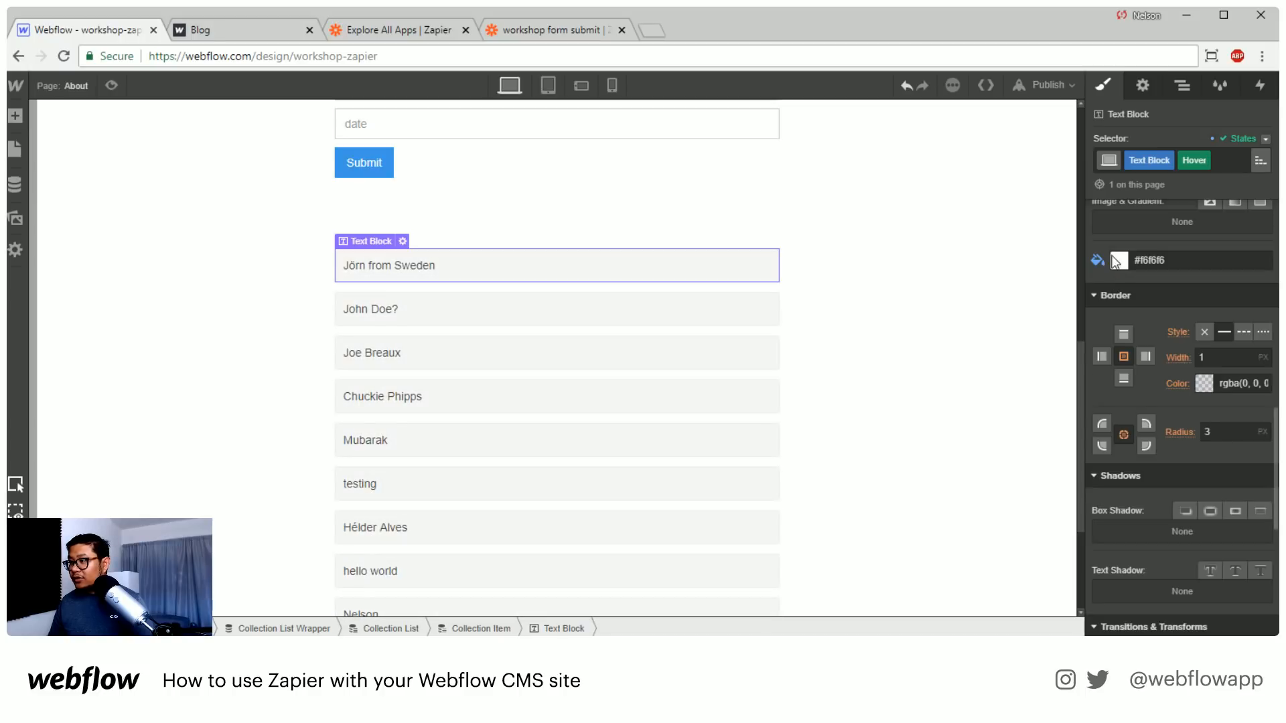
{"action": "left_click", "coordinate": [1097, 258], "text": "alt"}
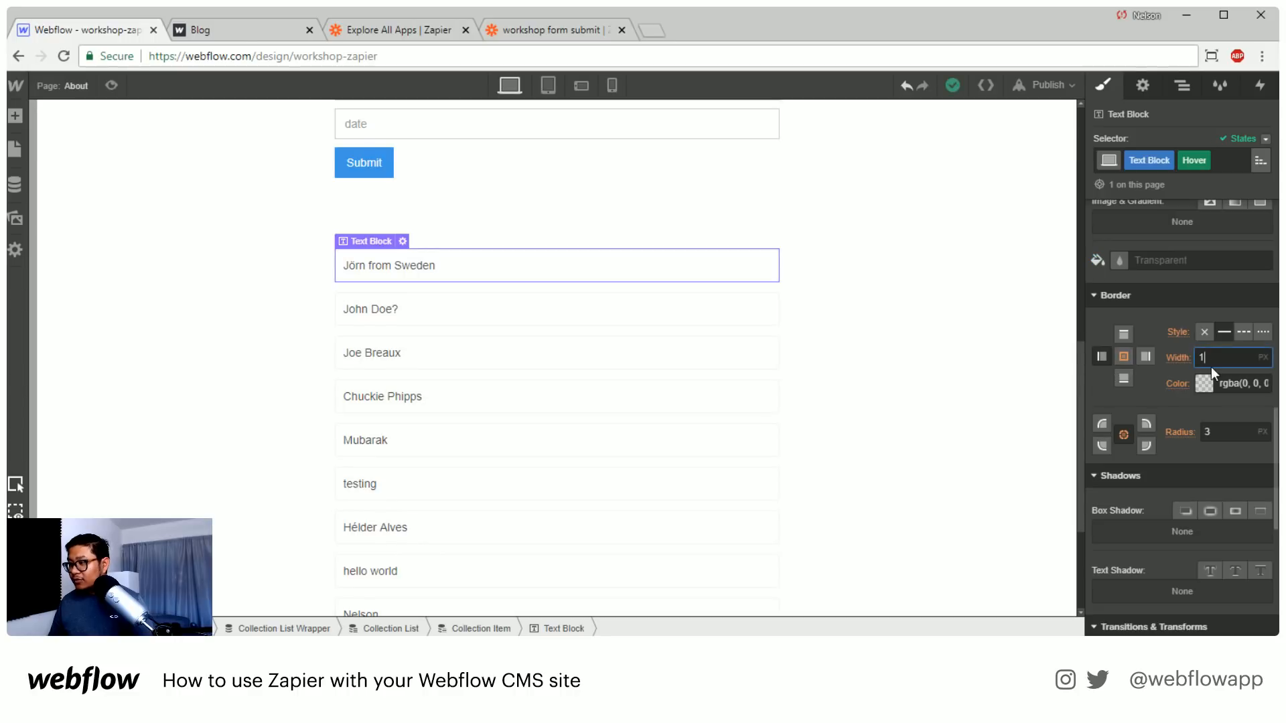
Set the Text Block's left border width to 3 px in both the Hover and the default state
{"action": "type", "text": "3"}
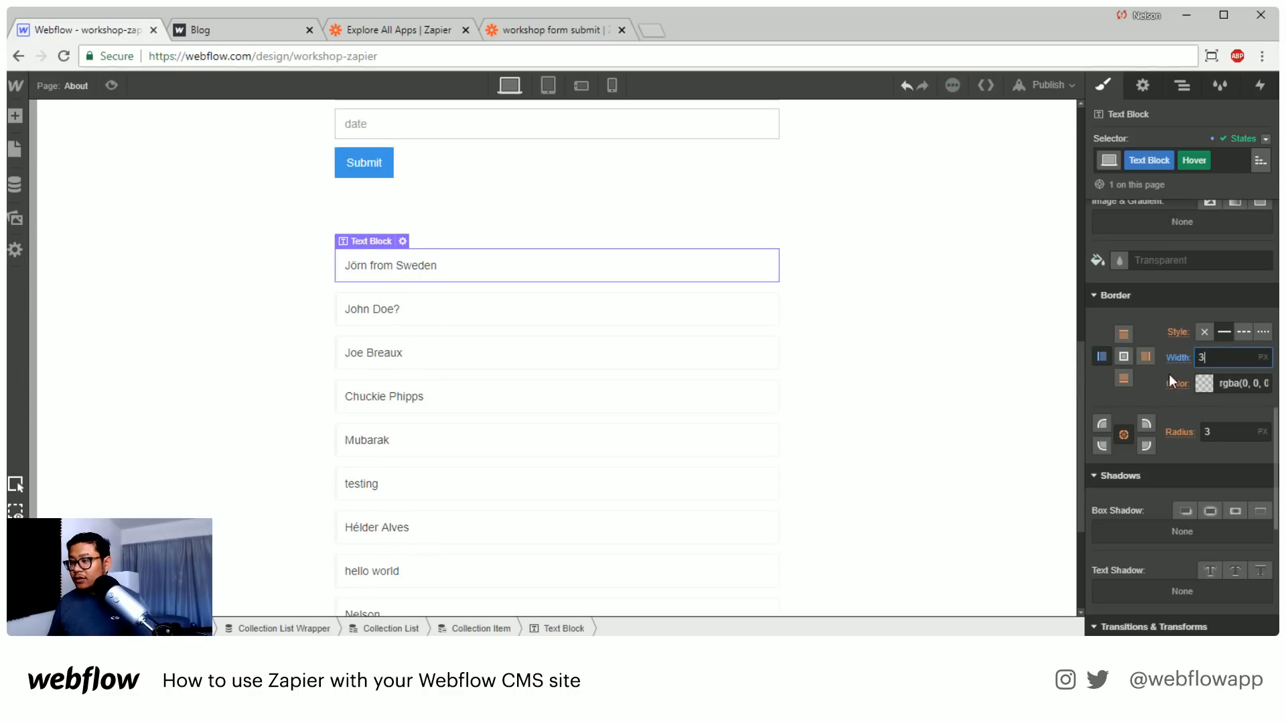
{"action": "left_click", "coordinate": [1265, 140]}
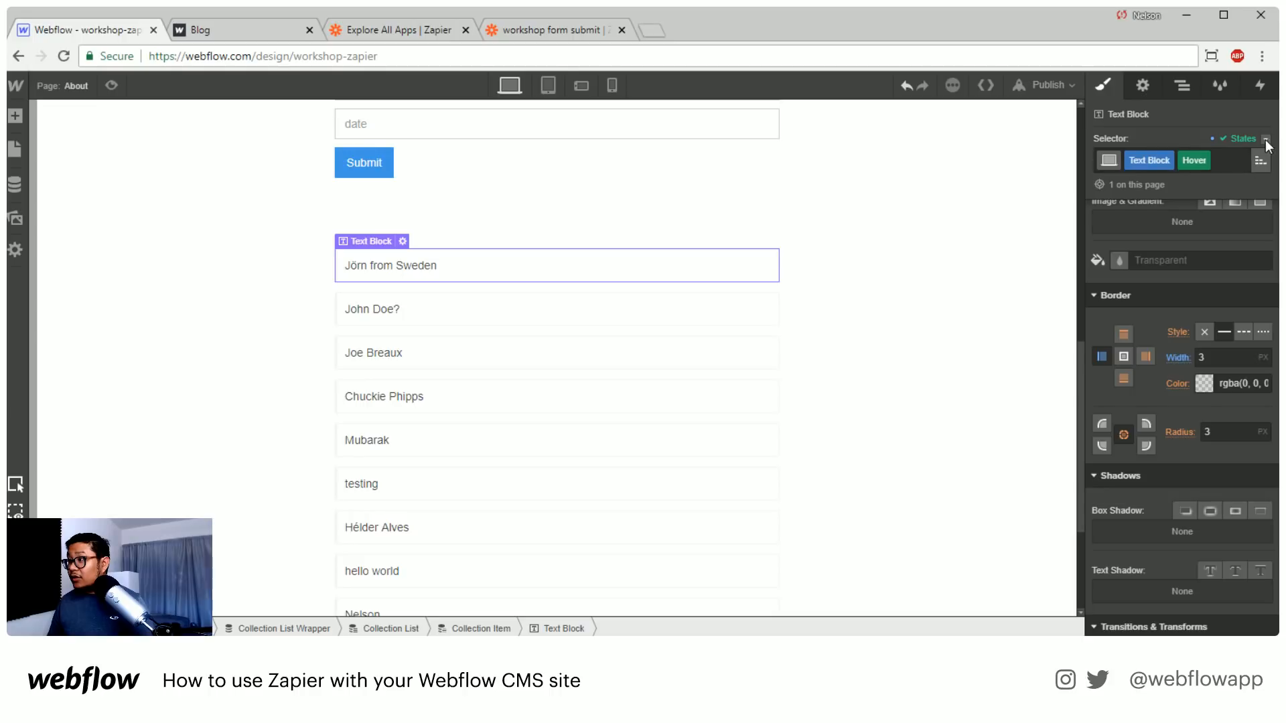
{"action": "left_click", "coordinate": [1265, 139]}
{"action": "left_click", "coordinate": [1229, 164]}
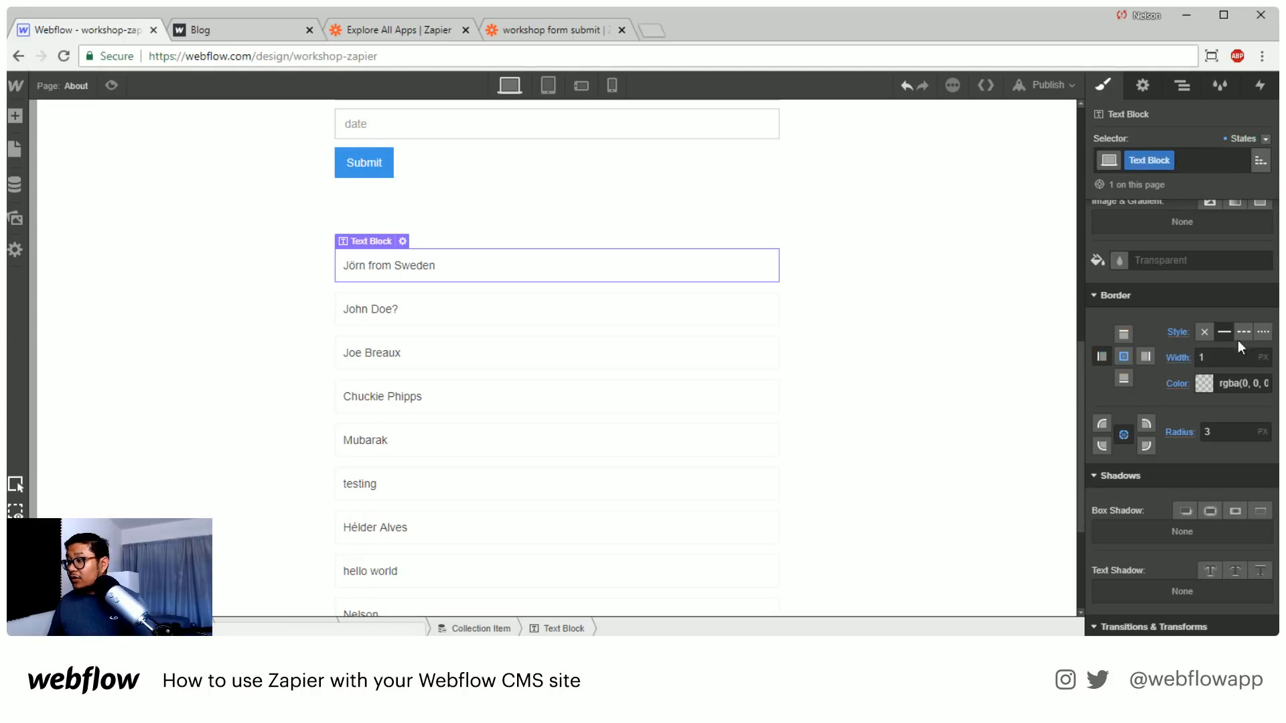
{"action": "left_click", "coordinate": [1123, 356]}
{"action": "type", "text": "3"}
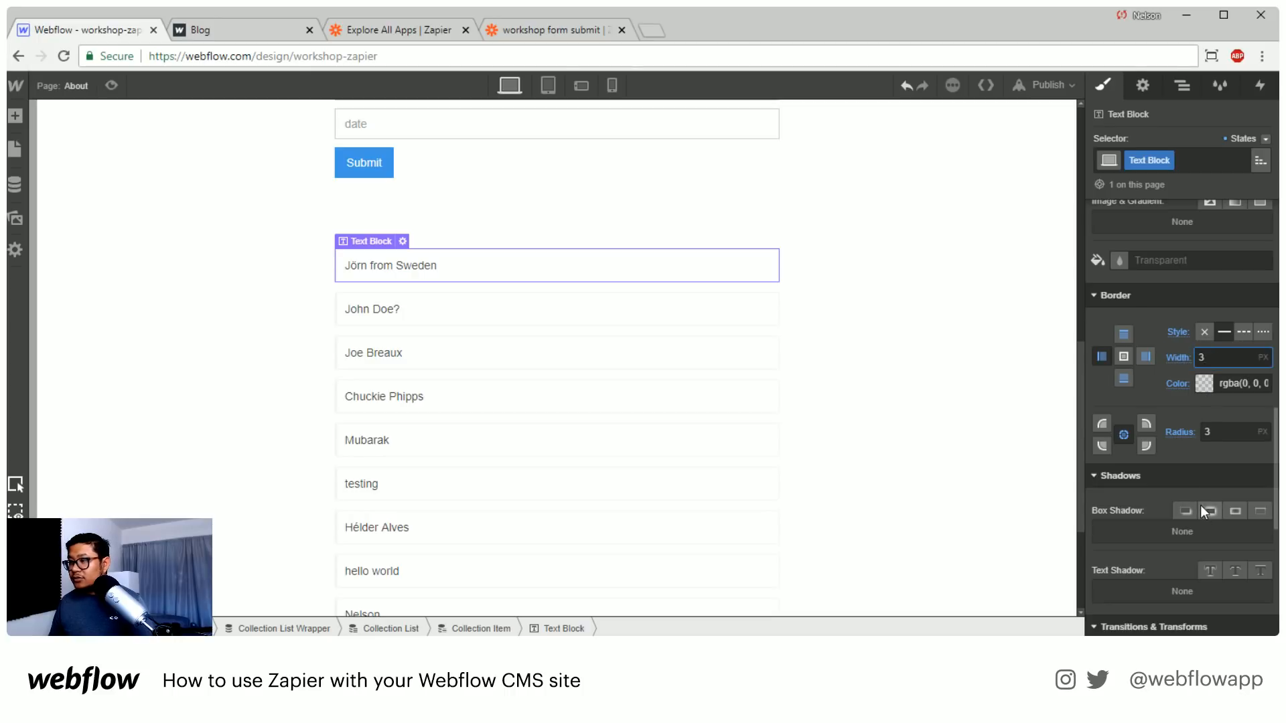
Color the Text Block's left border Light Sea Green in its Hover state
{"action": "left_click", "coordinate": [1236, 139]}
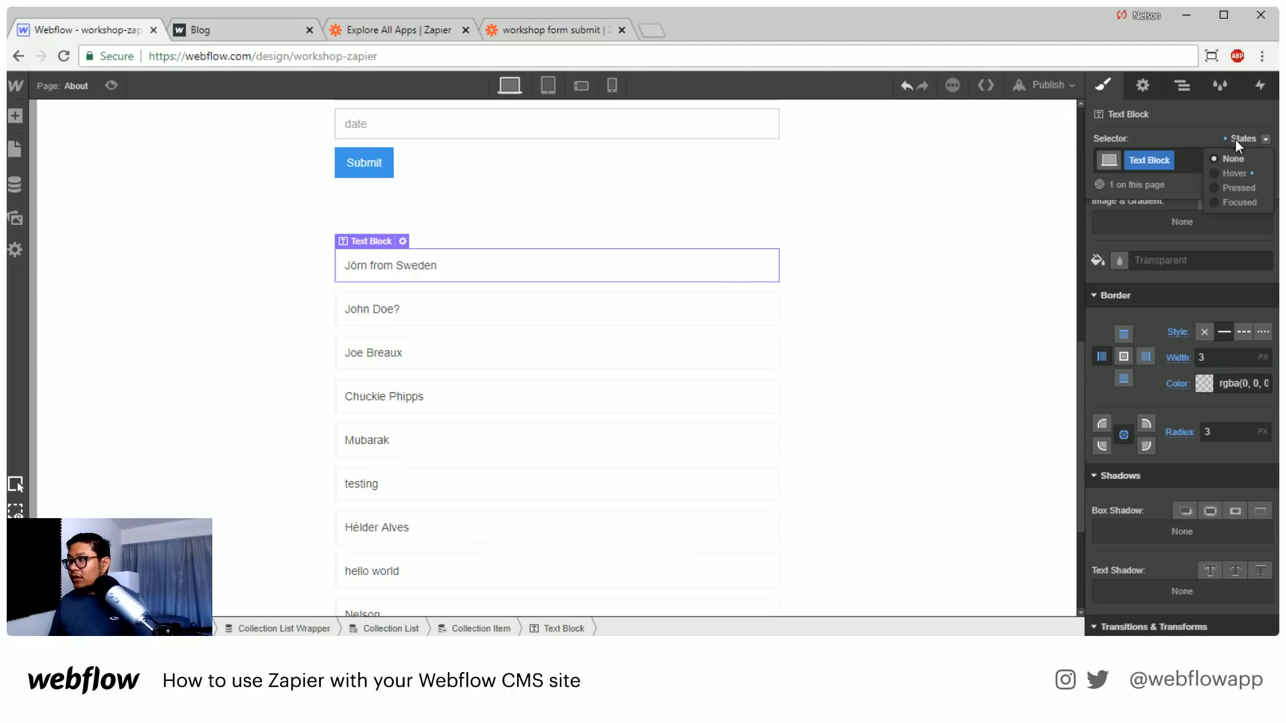
{"action": "left_click", "coordinate": [1238, 176]}
{"action": "left_click", "coordinate": [1206, 382]}
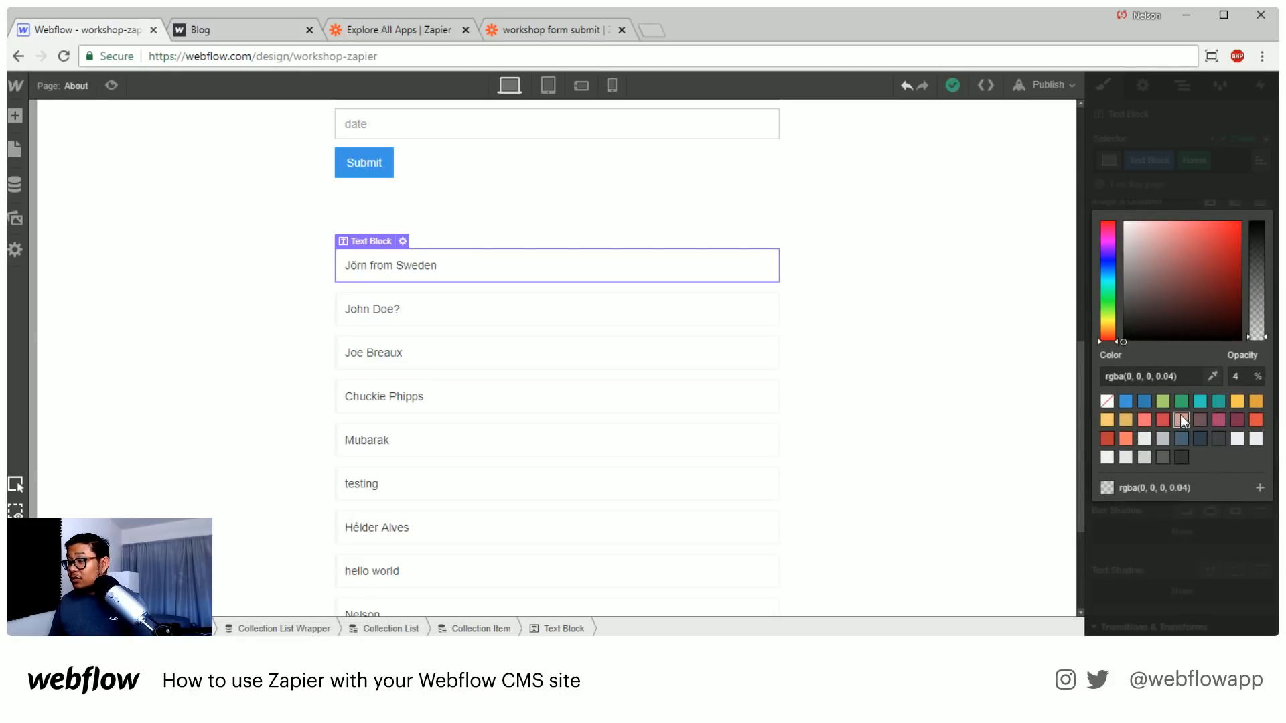
{"action": "left_click", "coordinate": [1203, 400]}
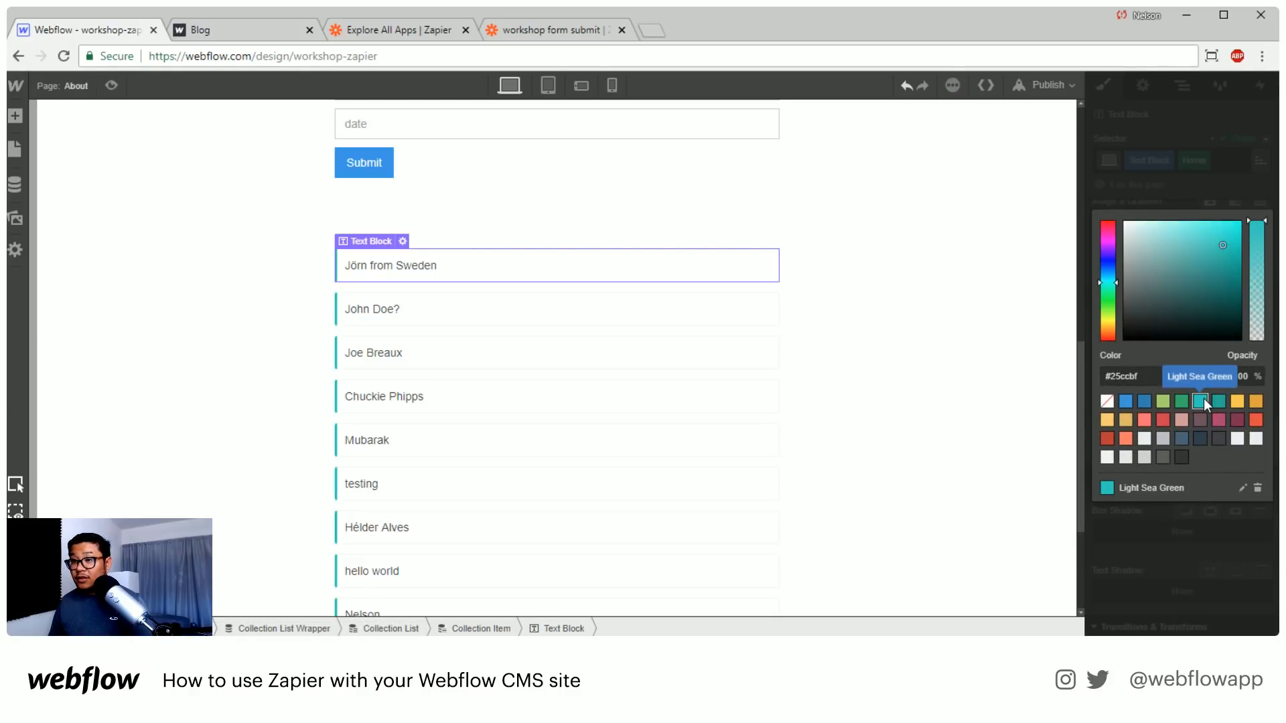
{"action": "left_click", "coordinate": [933, 300]}
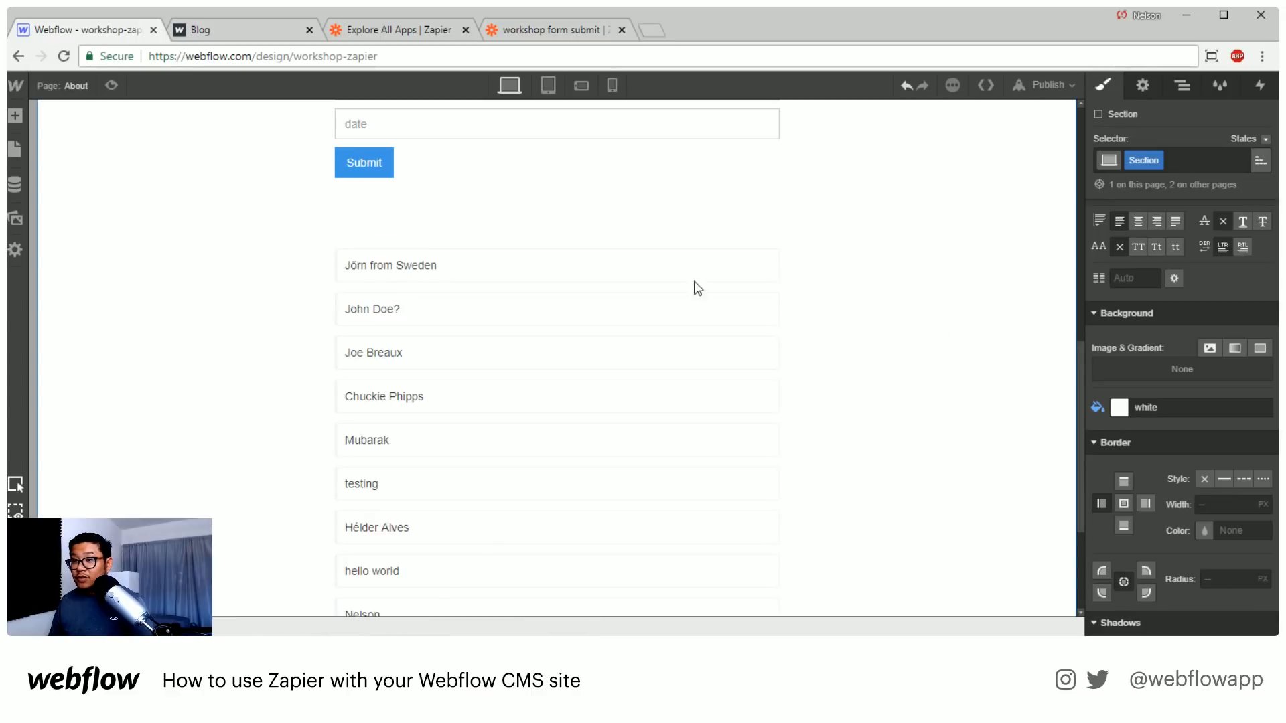
Preview the list's hover effect on the About page and publish the site to workshop-zapier.webflow.io
{"action": "left_click", "coordinate": [111, 85]}
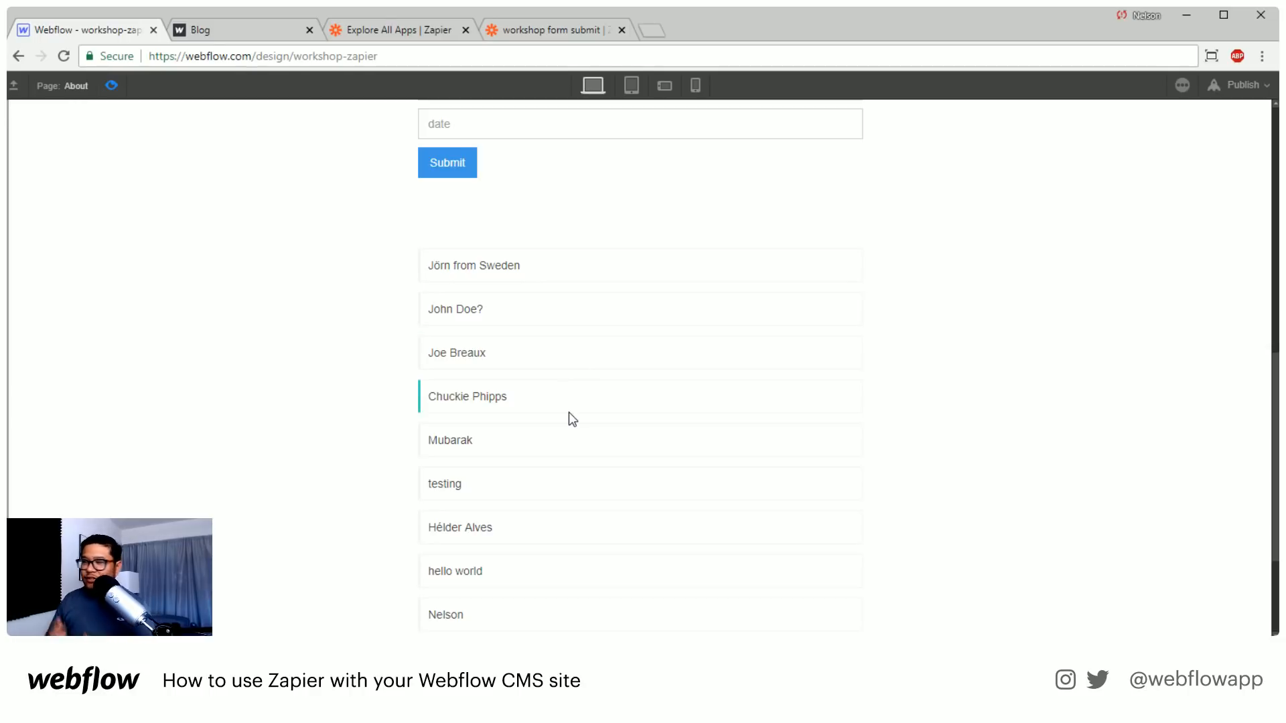
{"action": "left_click", "coordinate": [115, 83]}
{"action": "left_click", "coordinate": [1048, 85]}
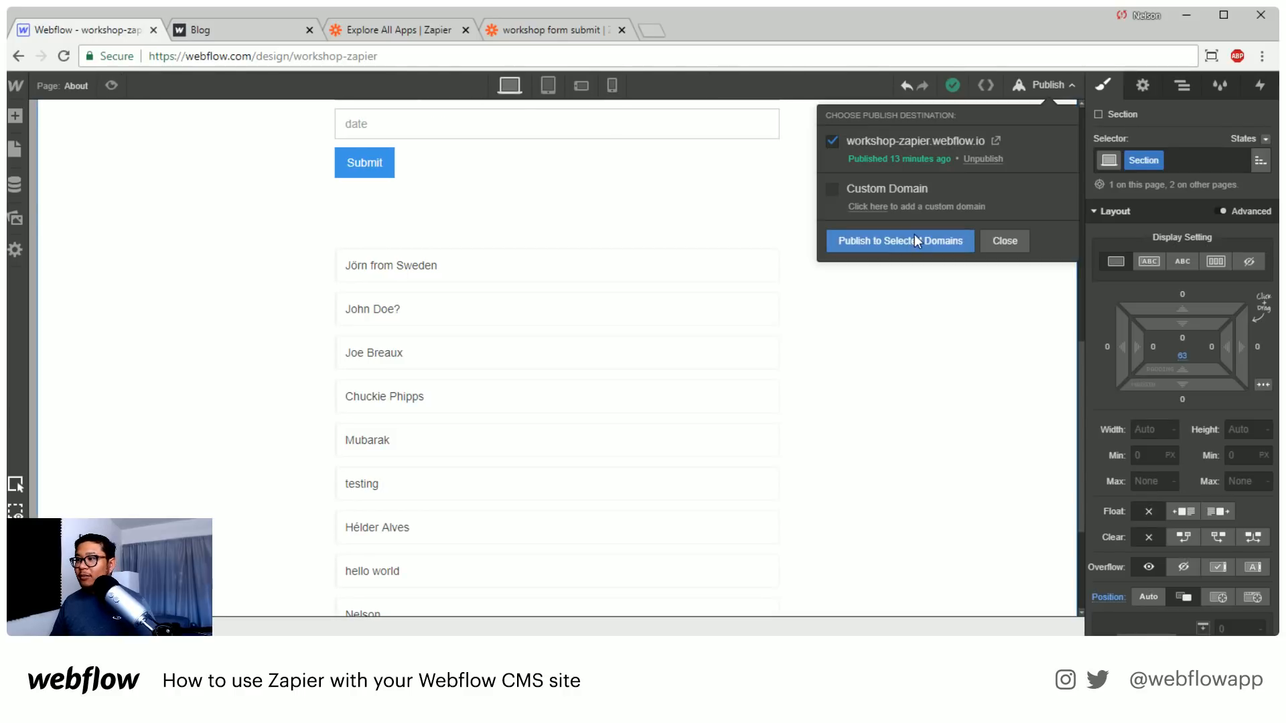
Reload the live About page and examine the form and the published Form-data list below it
{"action": "left_click", "coordinate": [264, 26]}
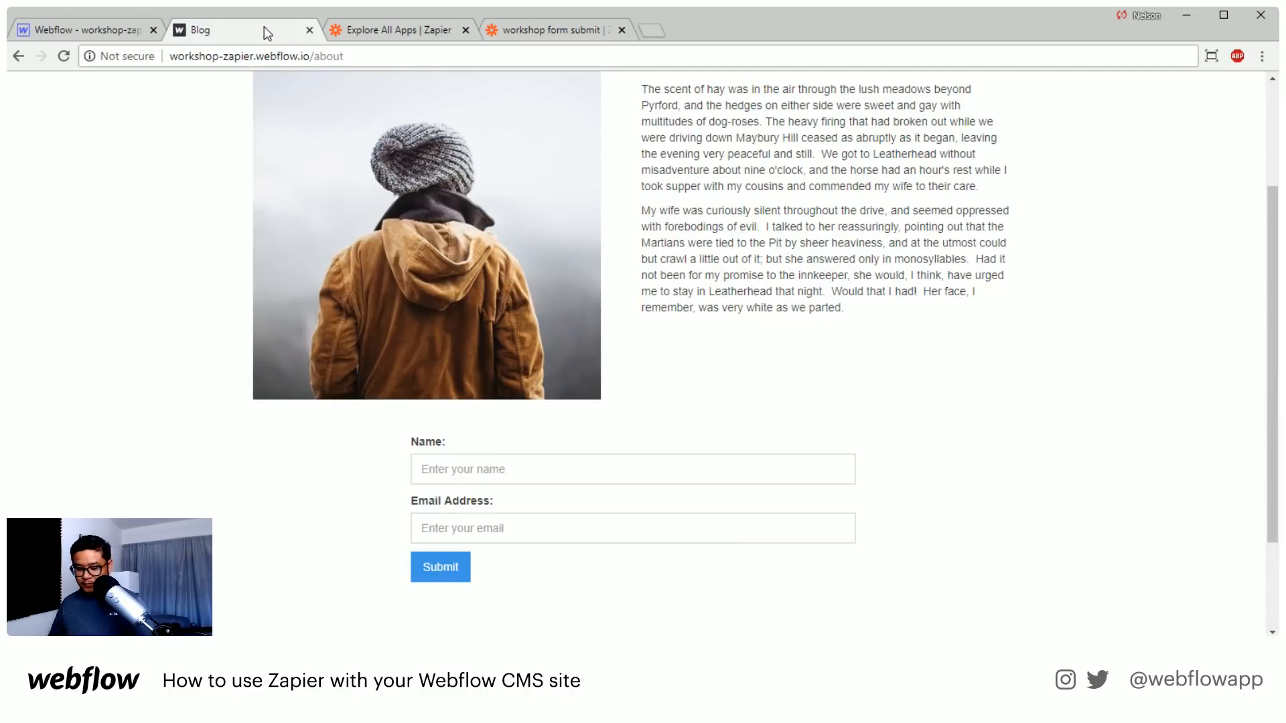
{"action": "key", "text": "F5"}
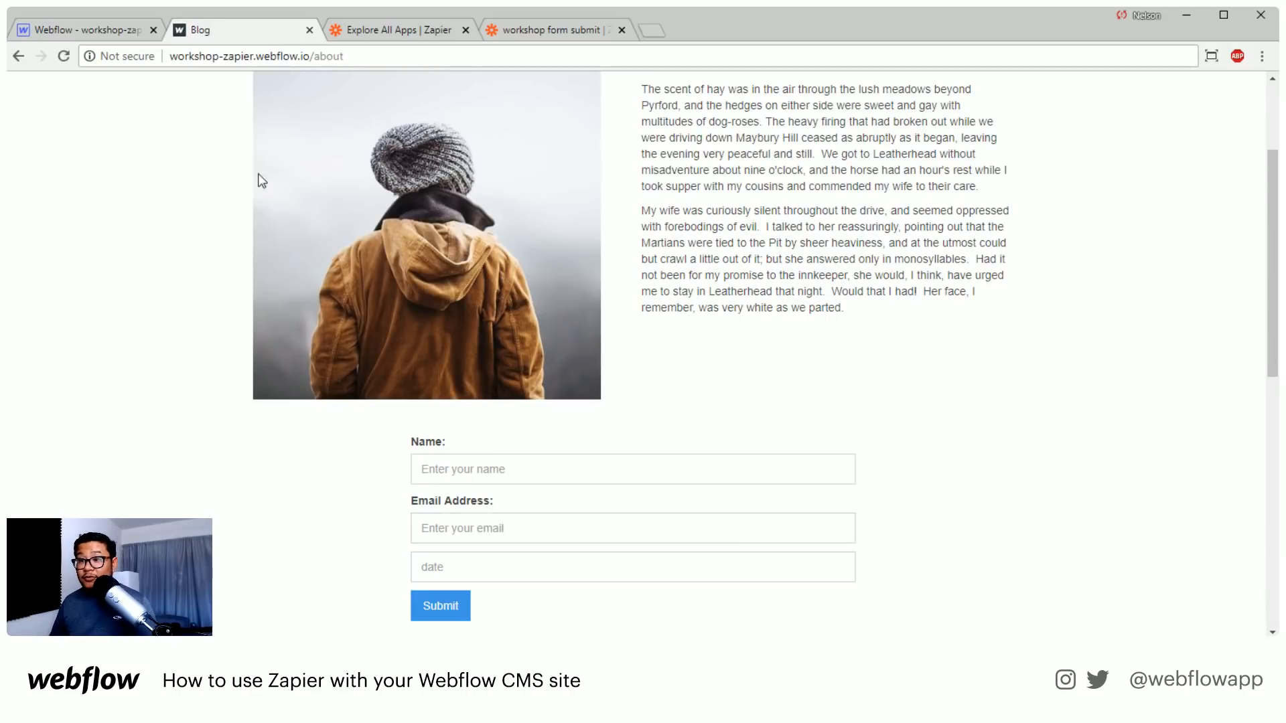
{"action": "scroll", "coordinate": [242, 313], "scroll_direction": "down", "scroll_amount": 2}
{"action": "scroll", "coordinate": [242, 314], "scroll_direction": "down", "scroll_amount": 6}
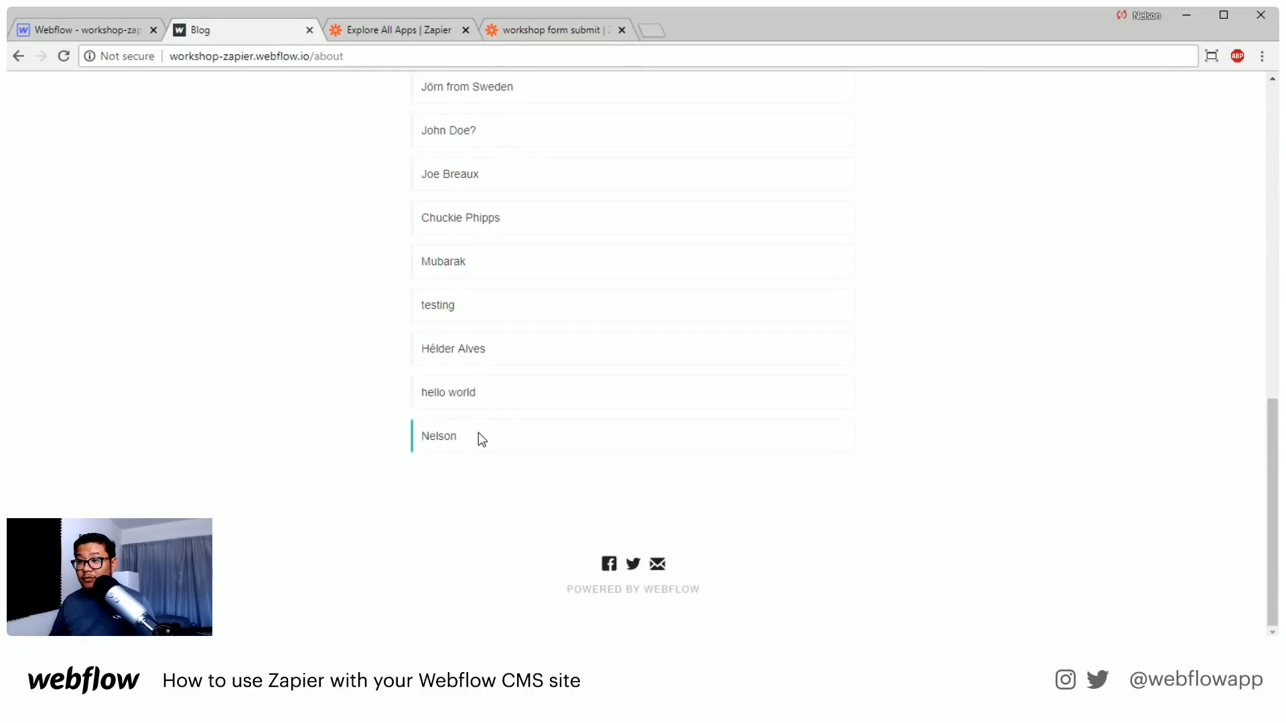
{"action": "scroll", "coordinate": [478, 432], "scroll_direction": "up", "scroll_amount": 2}
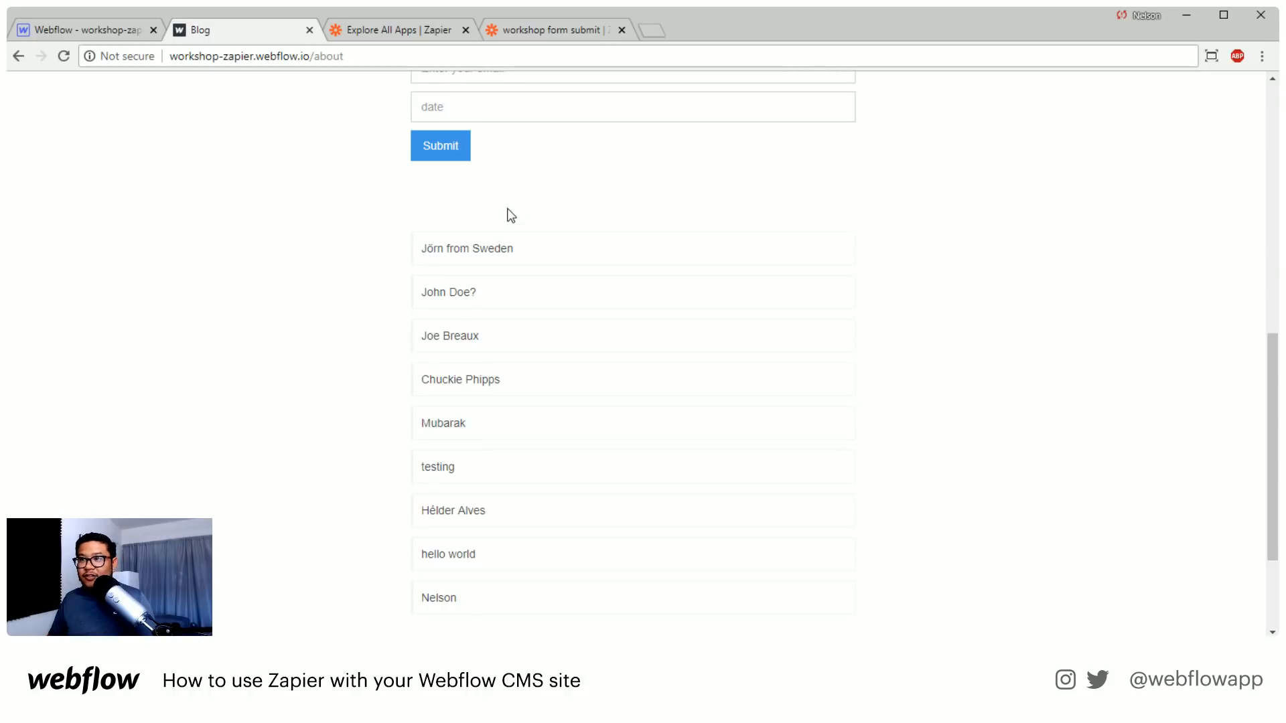
{"action": "scroll", "coordinate": [504, 222], "scroll_direction": "up", "scroll_amount": 2}
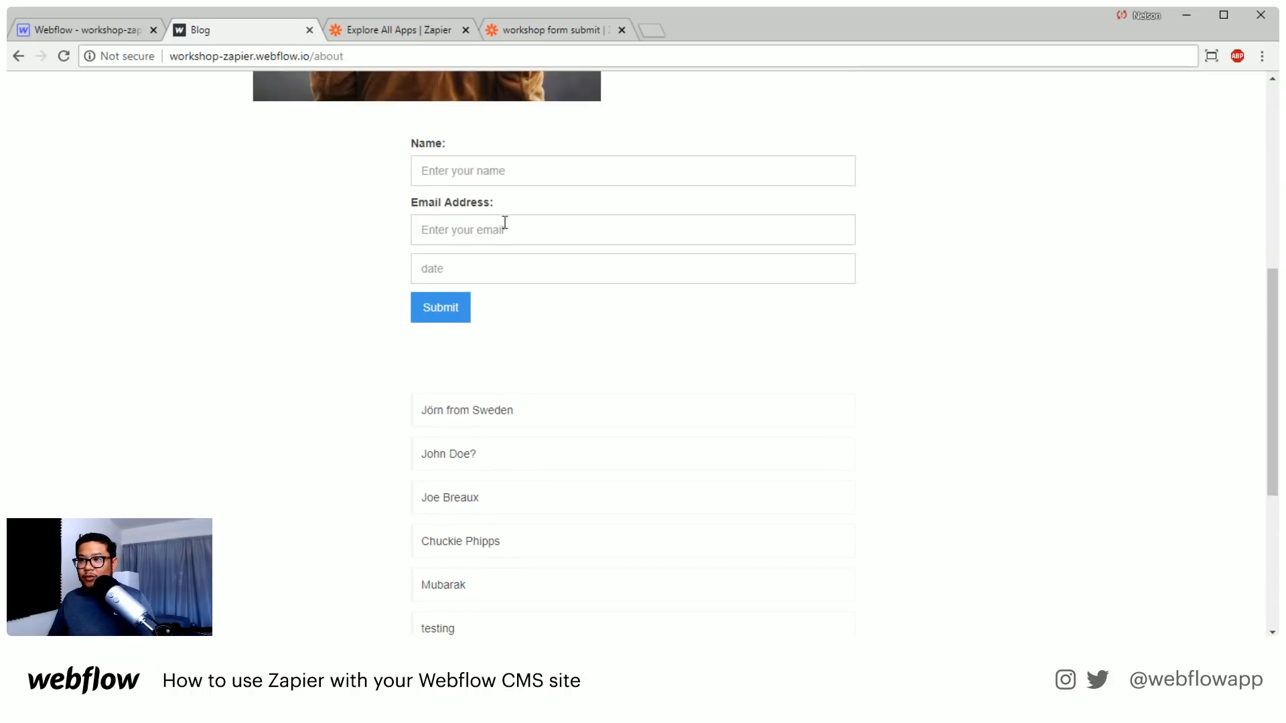
Delete the date text field from the form on the About page in the Webflow Designer and republish the site
{"action": "left_click", "coordinate": [90, 30]}
{"action": "scroll", "coordinate": [469, 295], "scroll_direction": "up", "scroll_amount": 1}
{"action": "left_click", "coordinate": [388, 212]}
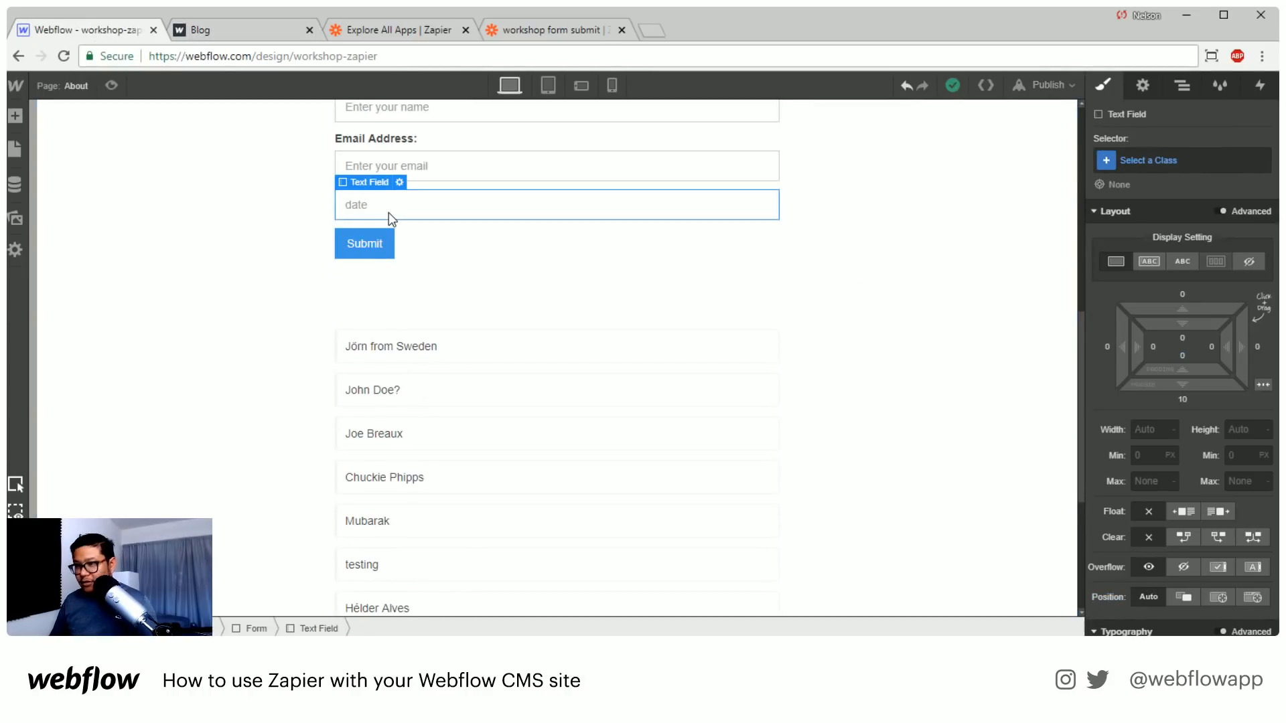
{"action": "key", "text": "Delete"}
{"action": "key", "text": "shift+p"}
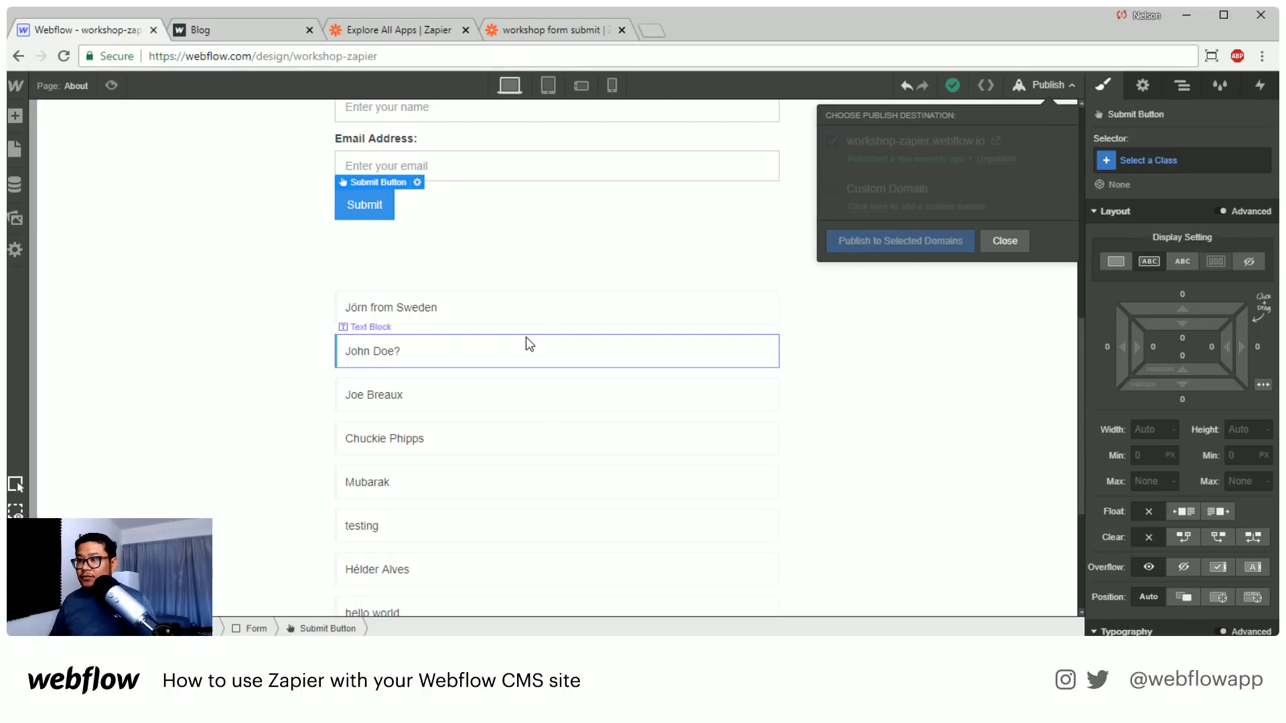
Submit a test entry on the reloaded live About page with the name "testing again" and a sample e-mail, and reload to refresh the list
{"action": "left_click", "coordinate": [226, 30]}
{"action": "left_click", "coordinate": [63, 56]}
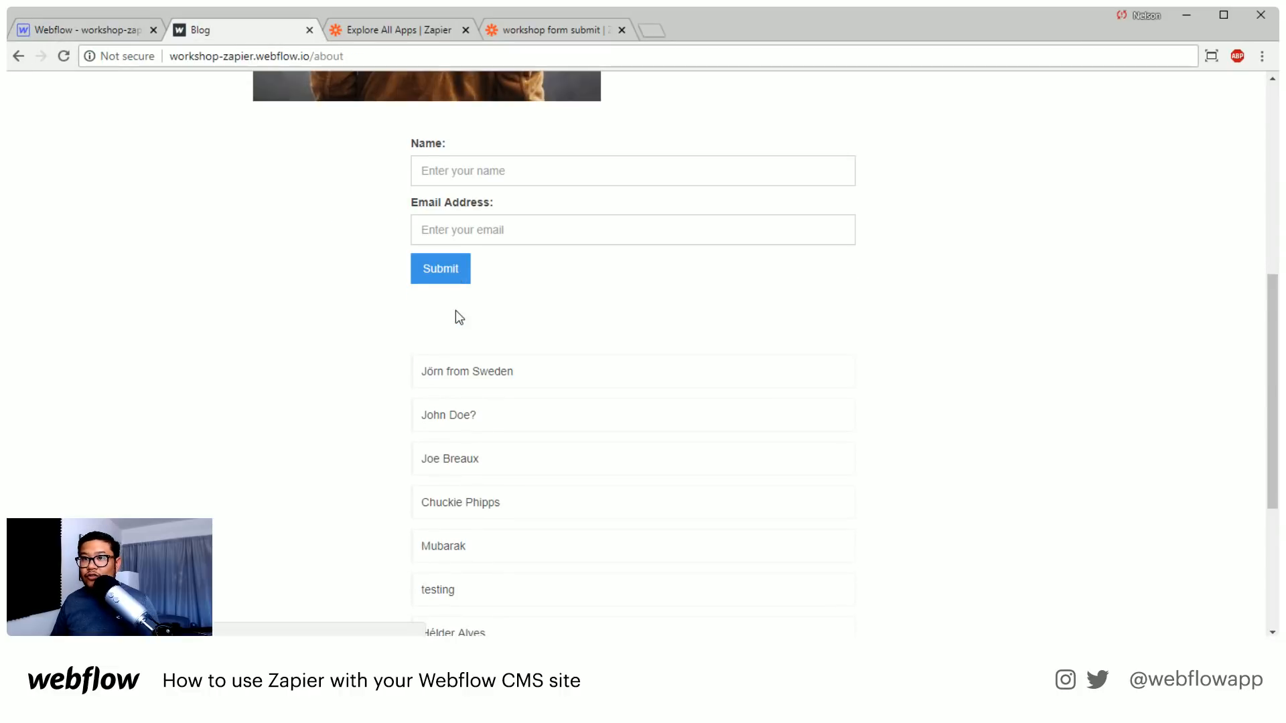
{"action": "left_click", "coordinate": [459, 176]}
{"action": "type", "text": "testing again"}
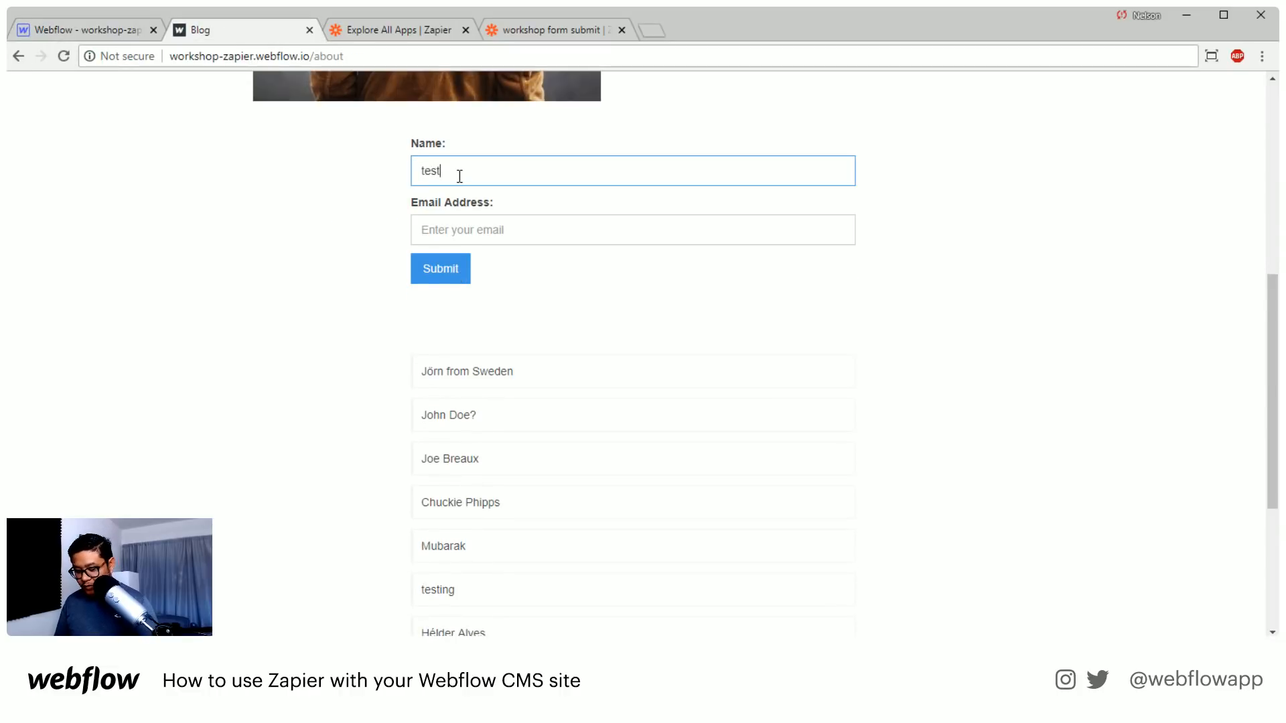
{"action": "key", "text": "Tab"}
{"action": "type", "text": "hello@world.com"}
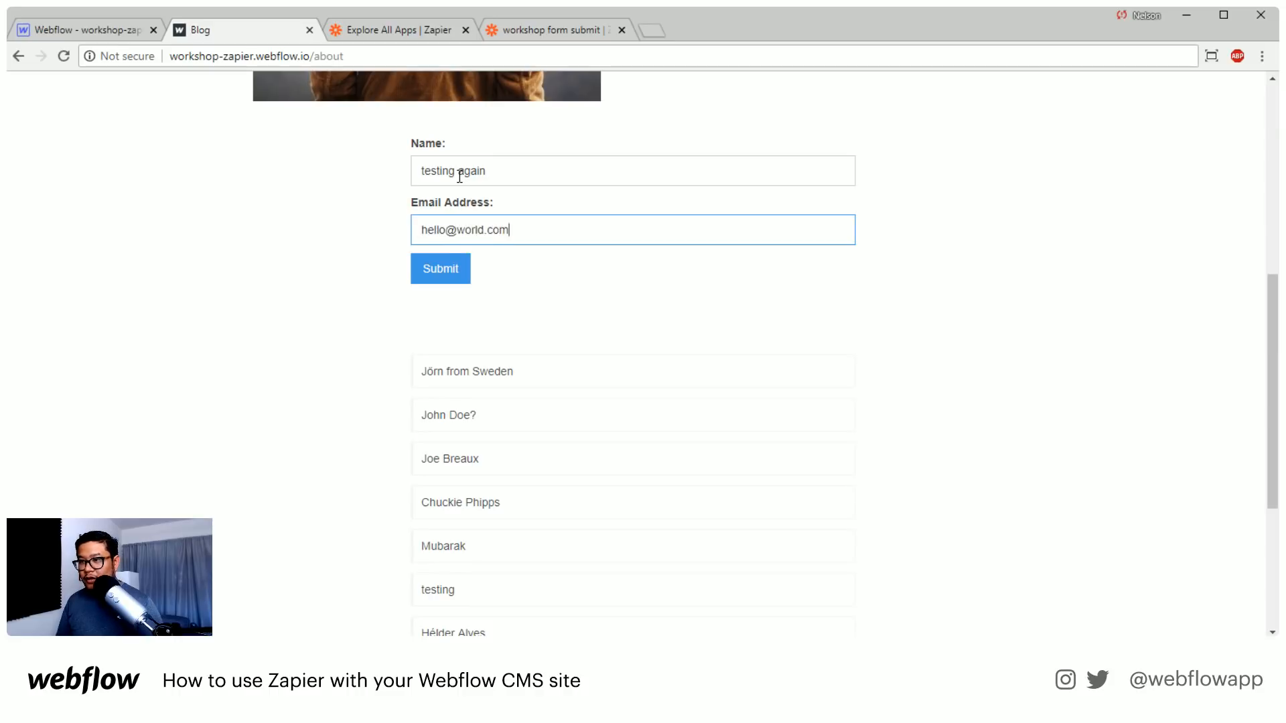
{"action": "key", "text": "Return"}
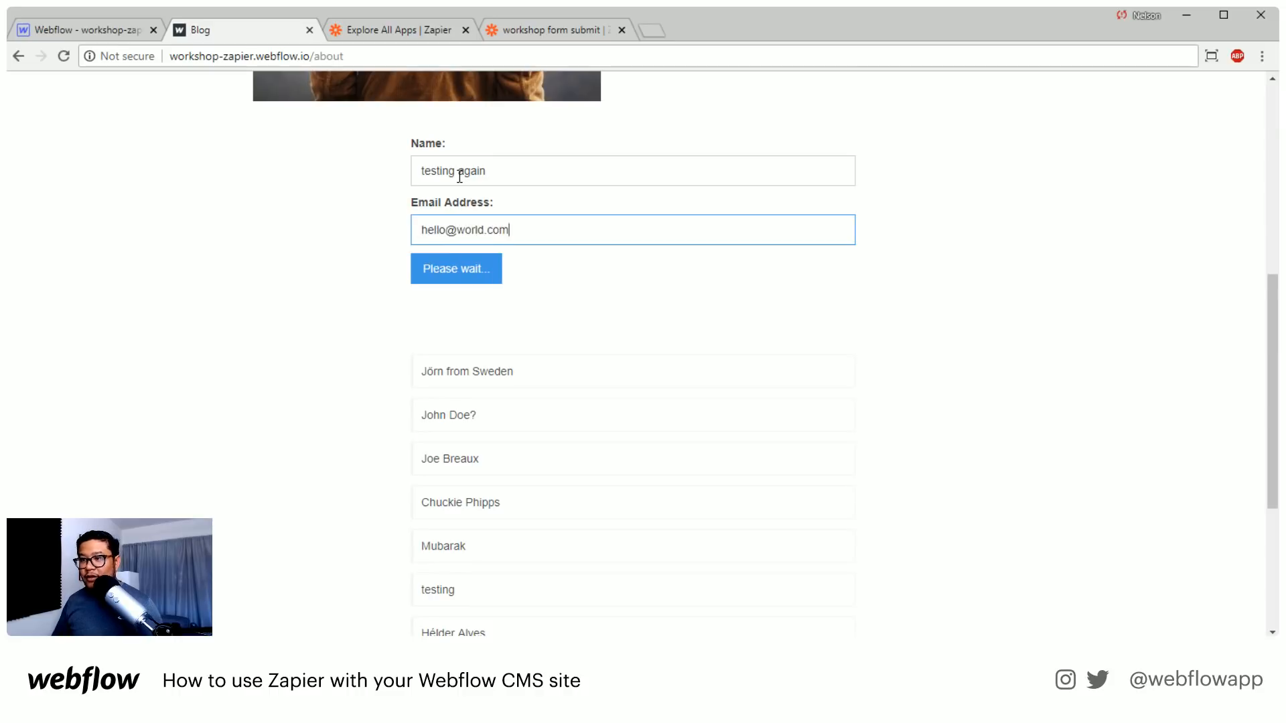
{"action": "left_click", "coordinate": [63, 56]}
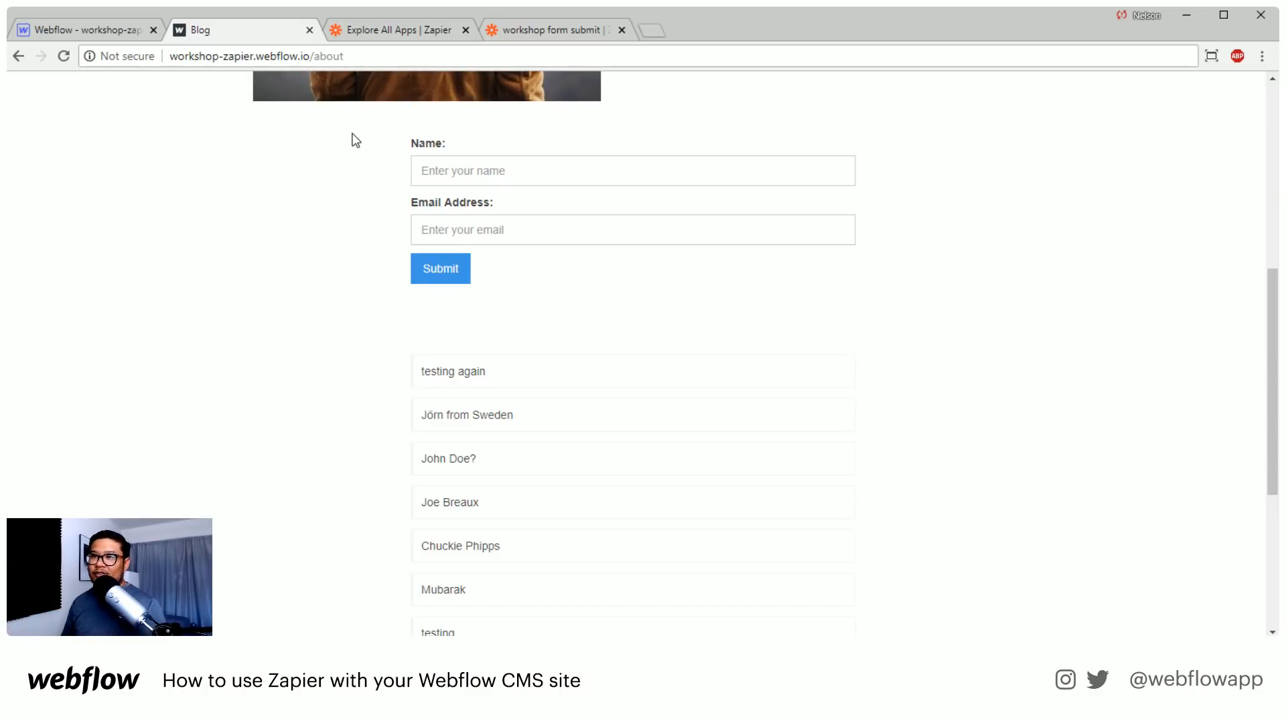
Close the workshop form submit zap and start a new zap from Zapier's Apps page
{"action": "left_click", "coordinate": [387, 33]}
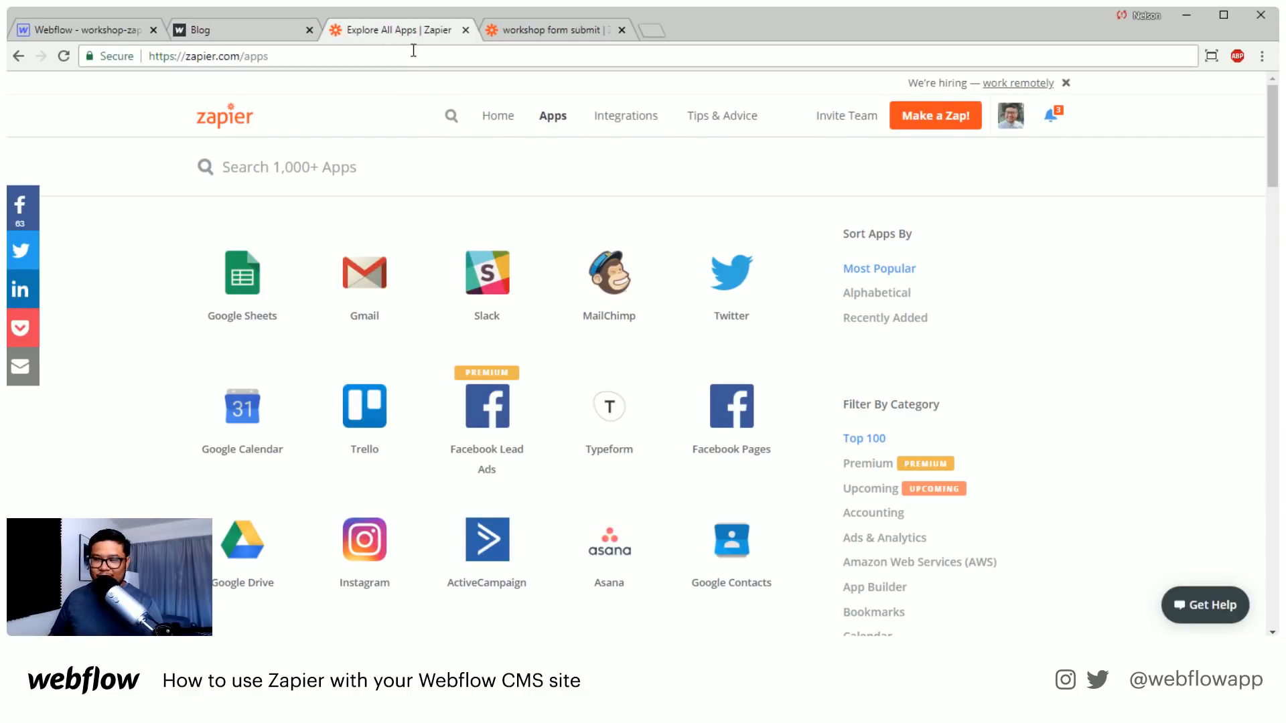
{"action": "left_click", "coordinate": [536, 29]}
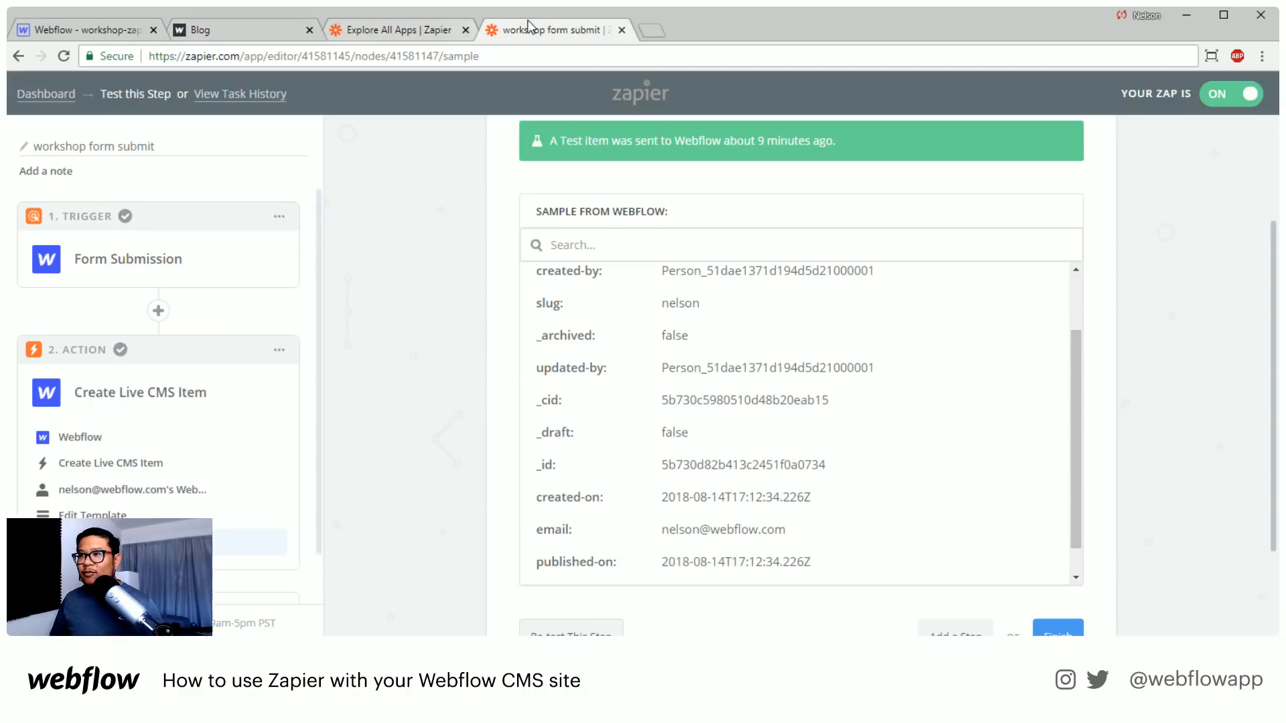
{"action": "left_click", "coordinate": [621, 30]}
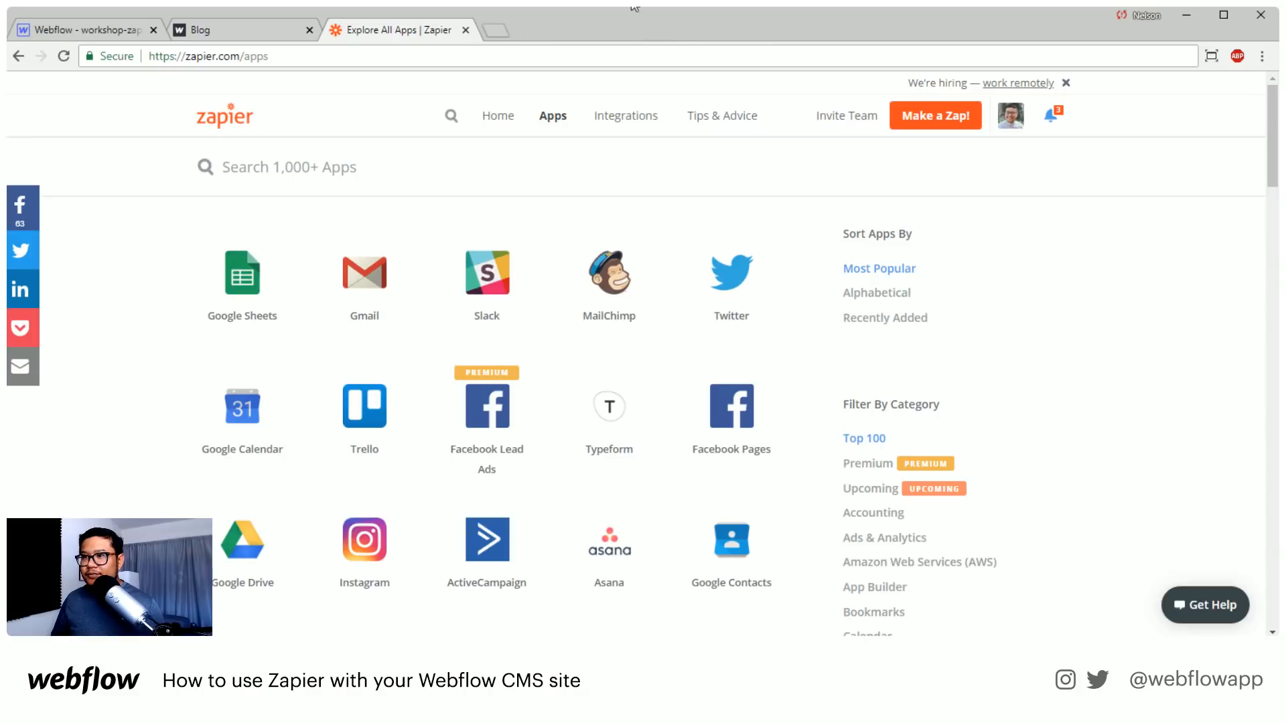
{"action": "left_click", "coordinate": [933, 119]}
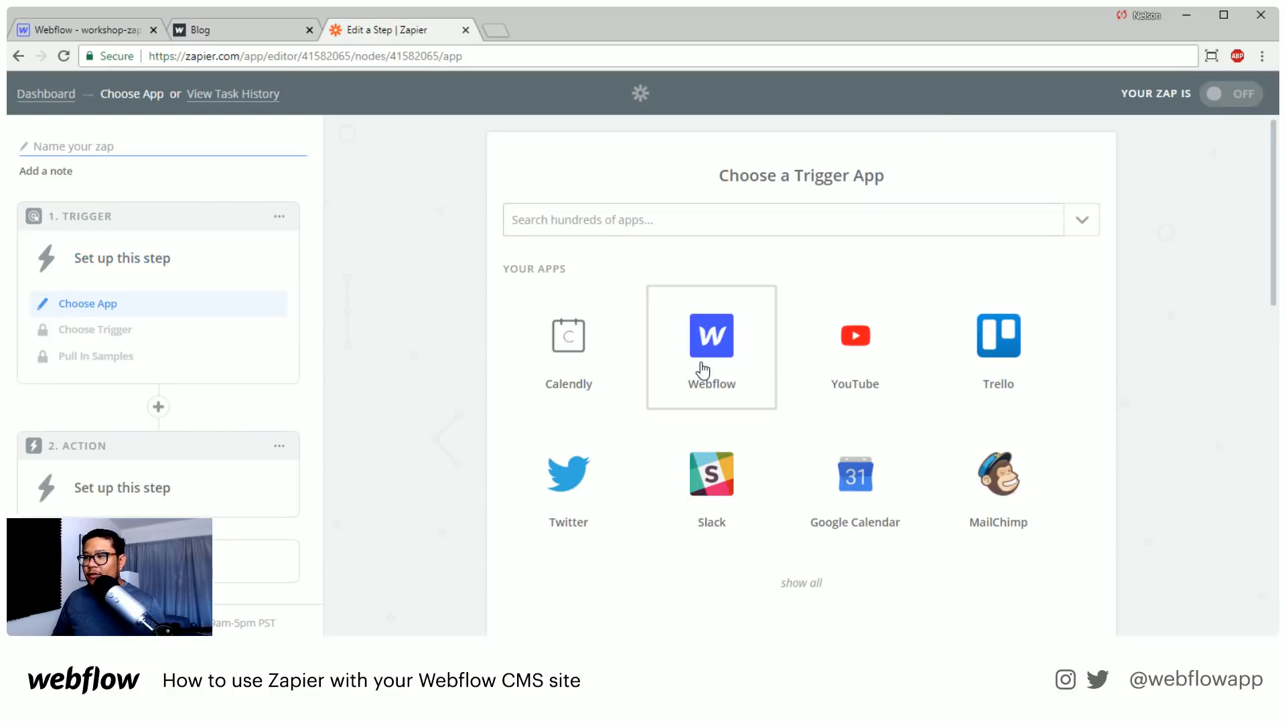
Choose Twitter as the new zap's trigger app and save My Tweet as its trigger
{"action": "left_click", "coordinate": [580, 470]}
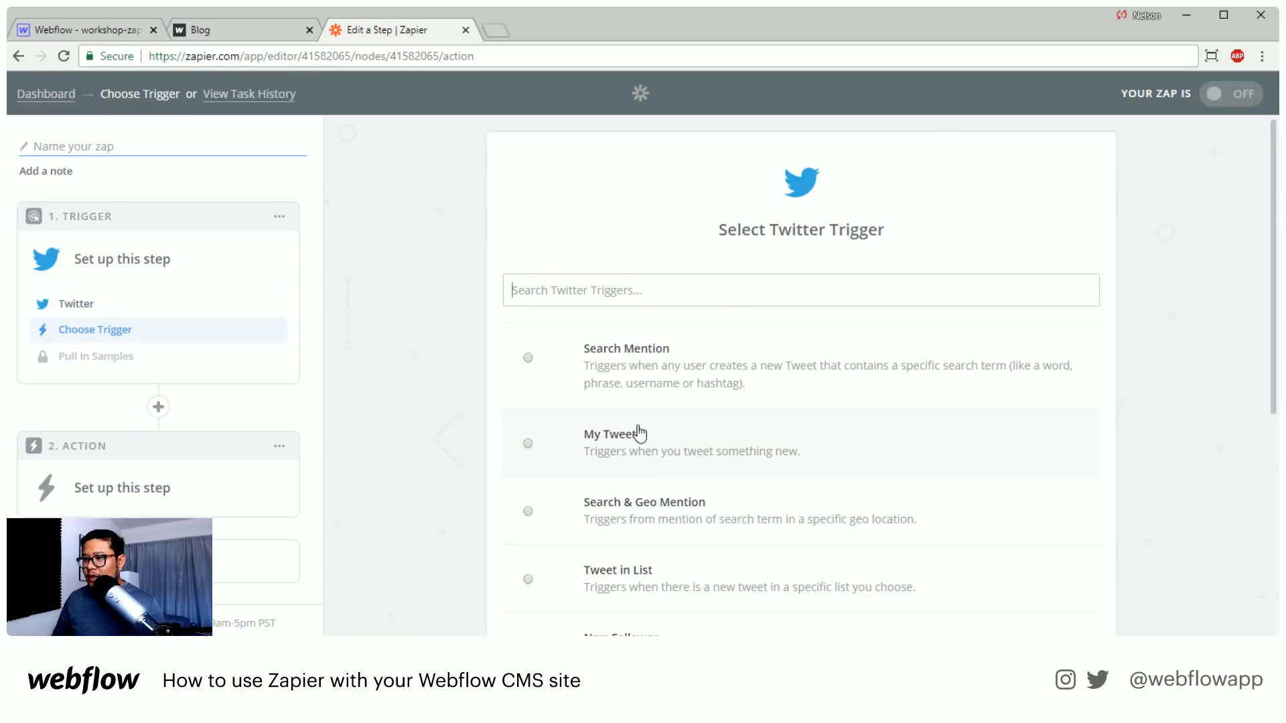
{"action": "scroll", "coordinate": [884, 436], "scroll_direction": "down", "scroll_amount": 5}
{"action": "left_click", "coordinate": [971, 464]}
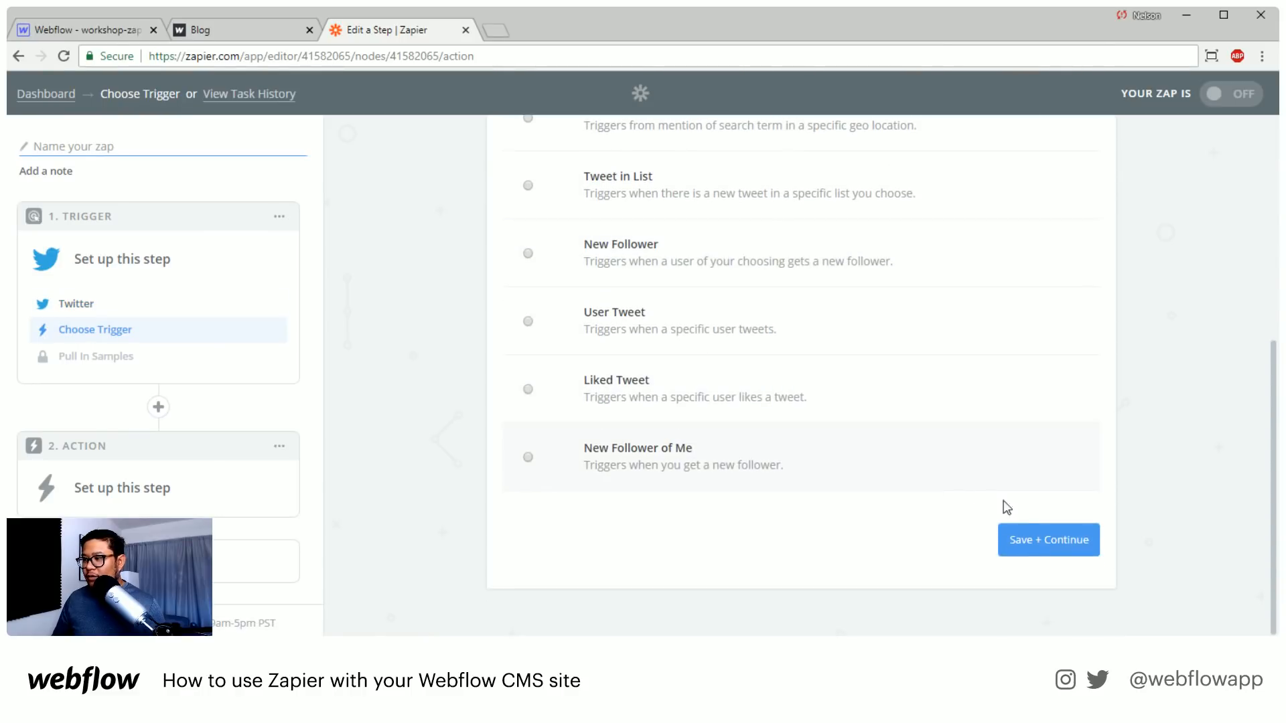
{"action": "left_click", "coordinate": [1046, 539]}
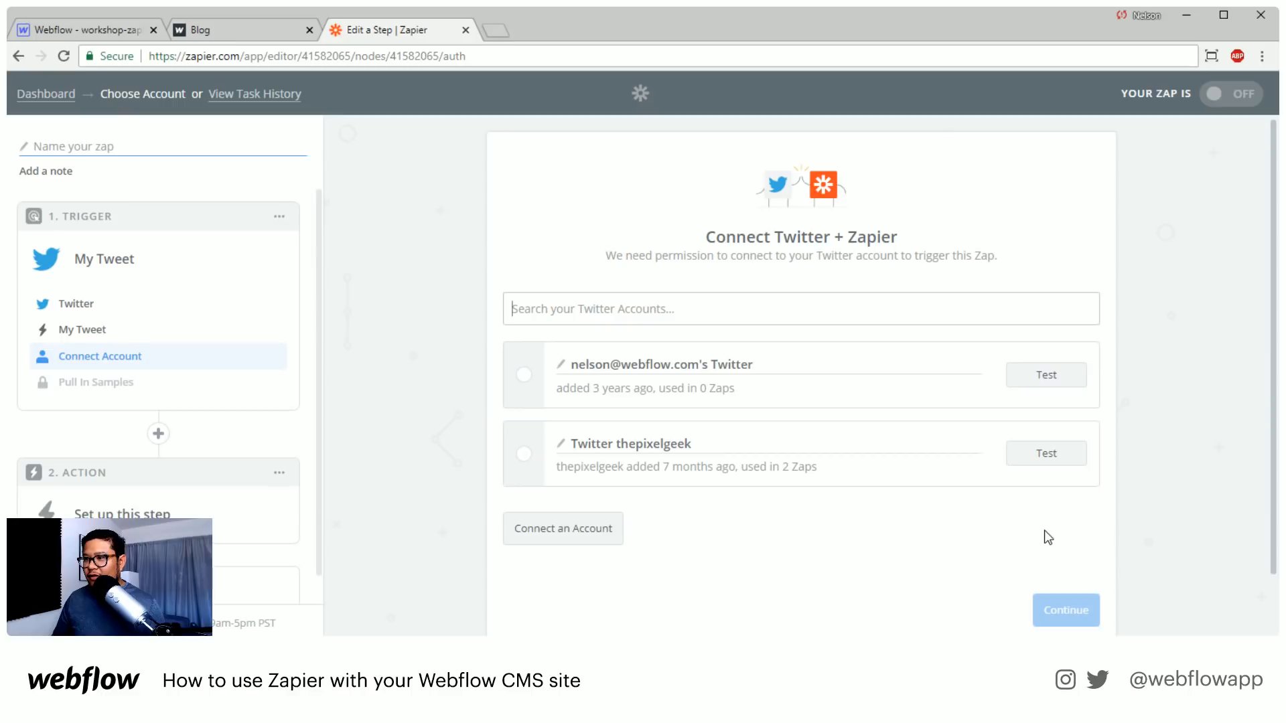
Connect the trigger to the Twitter account added 7 months ago and save the choice
{"action": "left_click", "coordinate": [629, 448]}
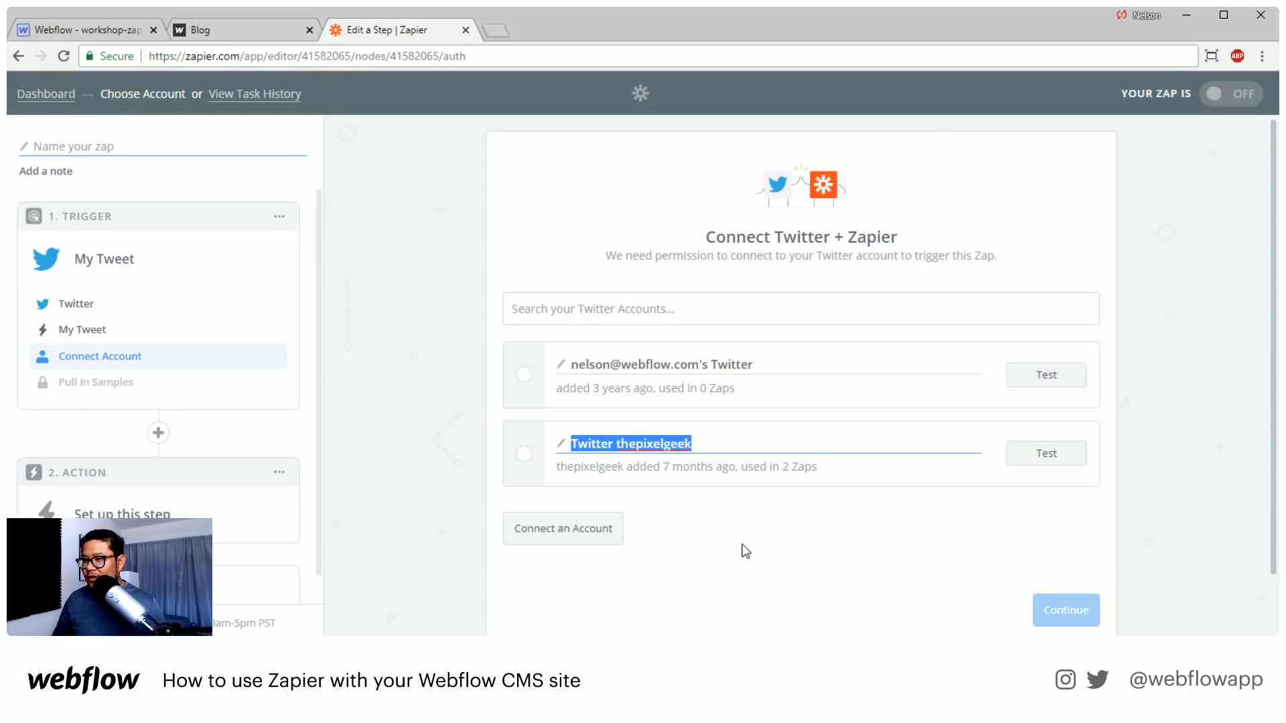
{"action": "left_click", "coordinate": [524, 453]}
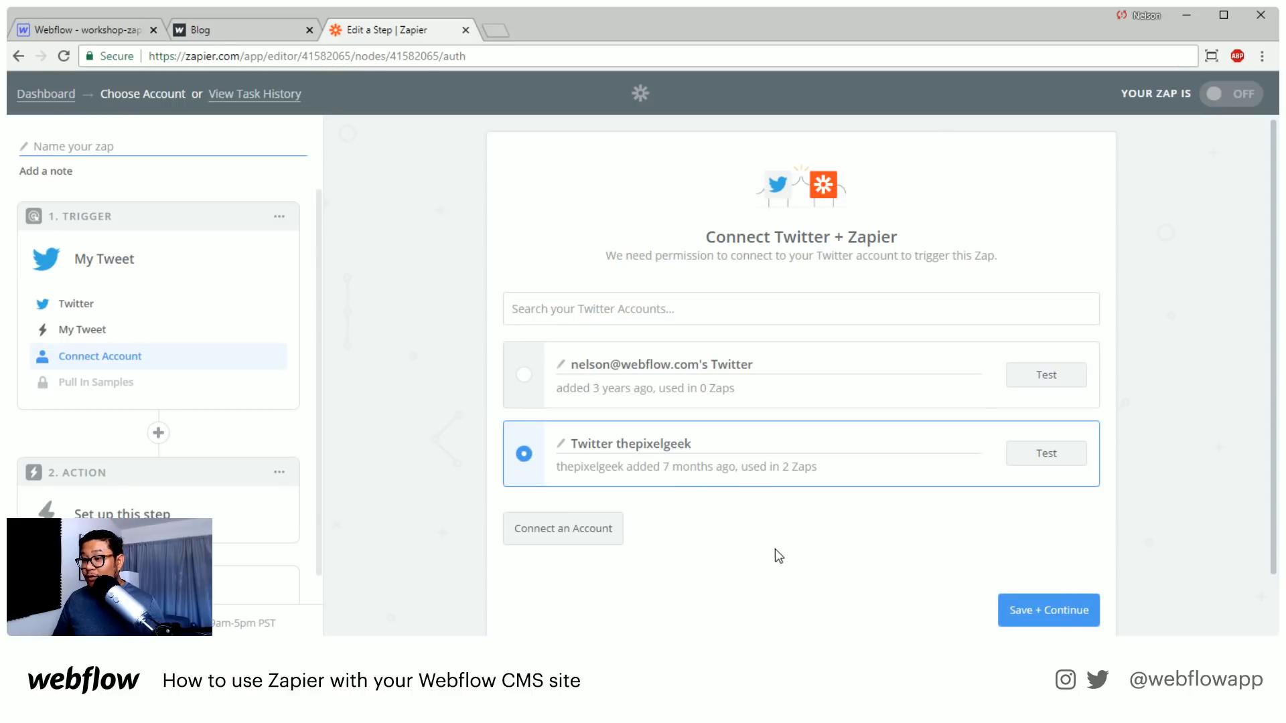
{"action": "left_click", "coordinate": [1067, 611]}
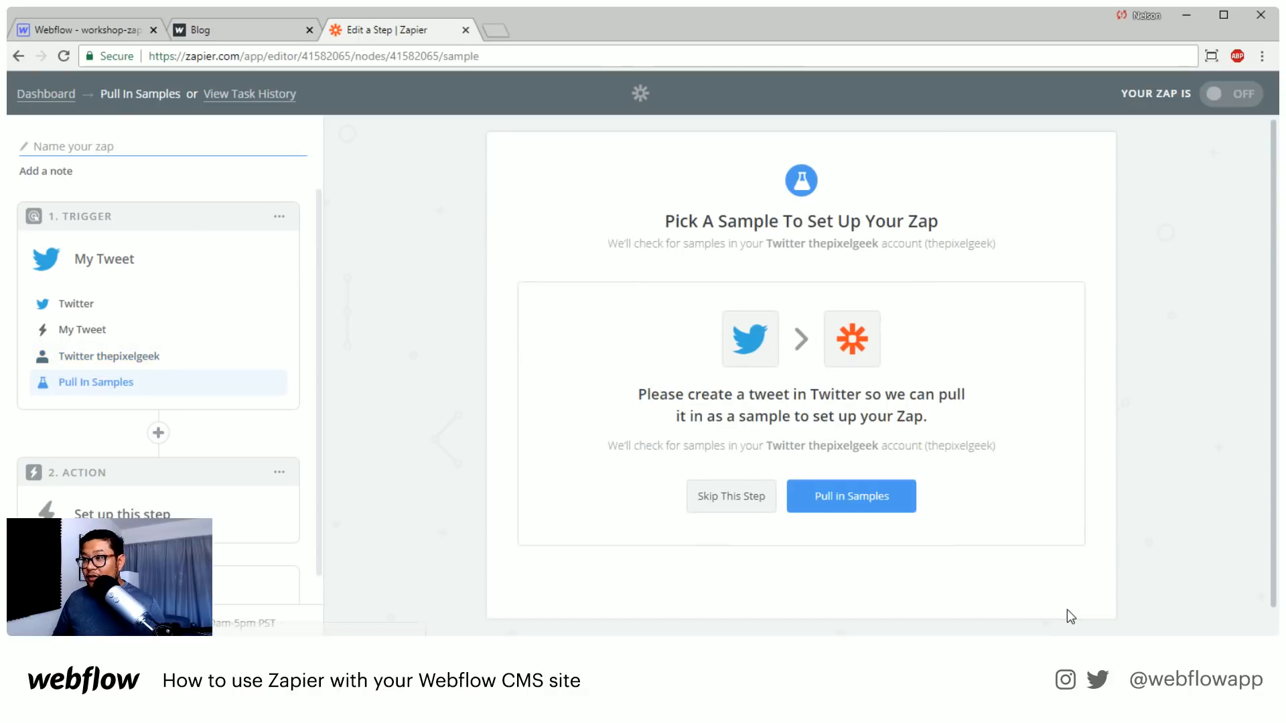
Pull in the tweet samples, inspect Samples A and B, and continue with Sample B as the trigger's sample
{"action": "left_click", "coordinate": [860, 494]}
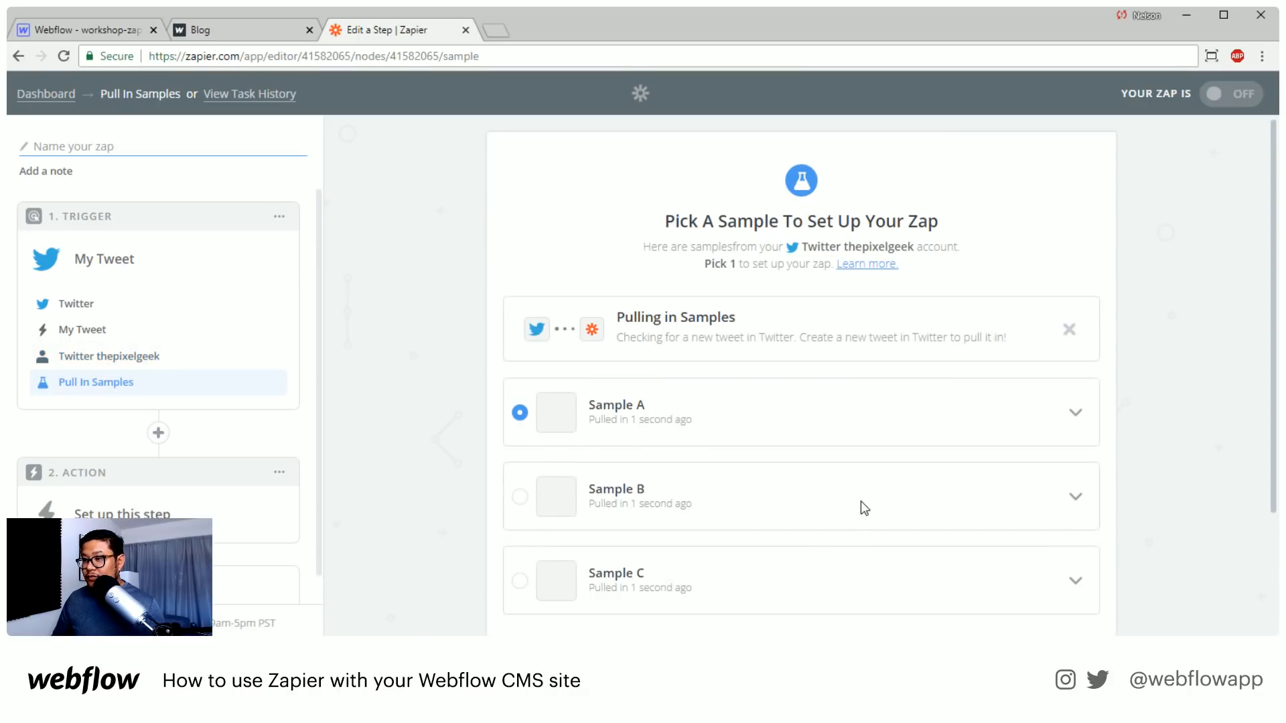
{"action": "scroll", "coordinate": [862, 502], "scroll_direction": "down", "scroll_amount": 3}
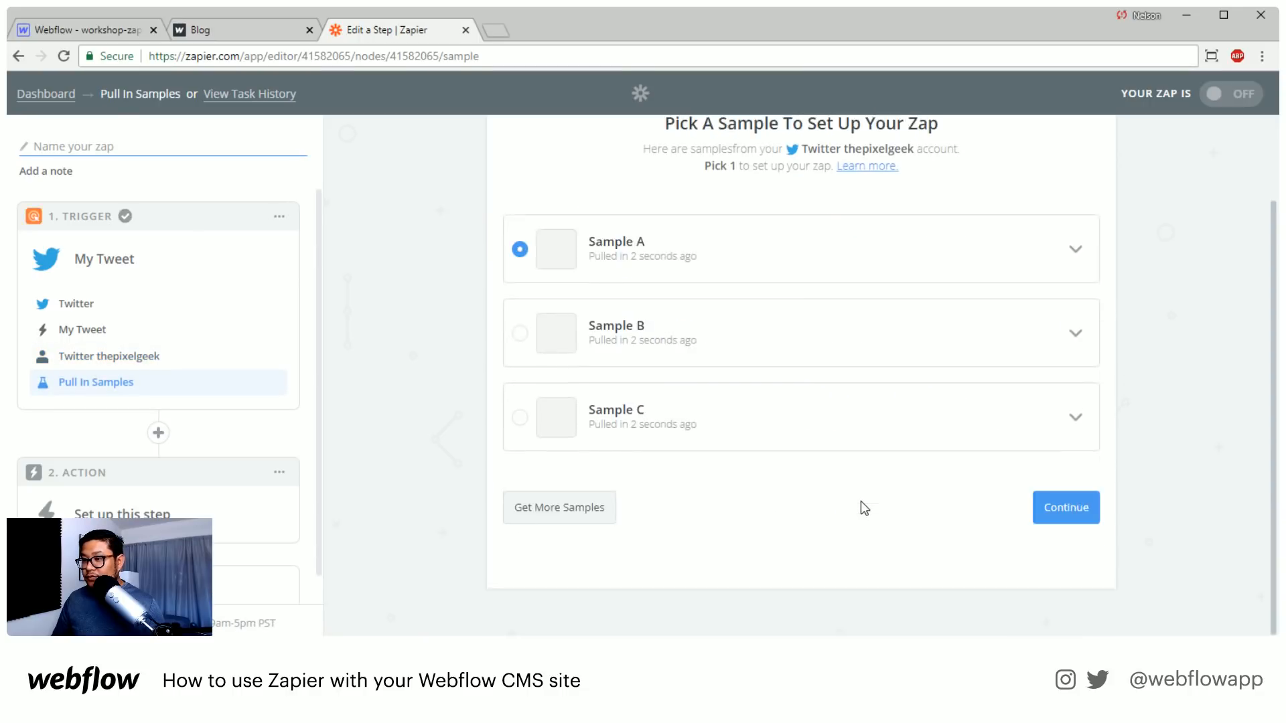
{"action": "left_click", "coordinate": [1075, 250]}
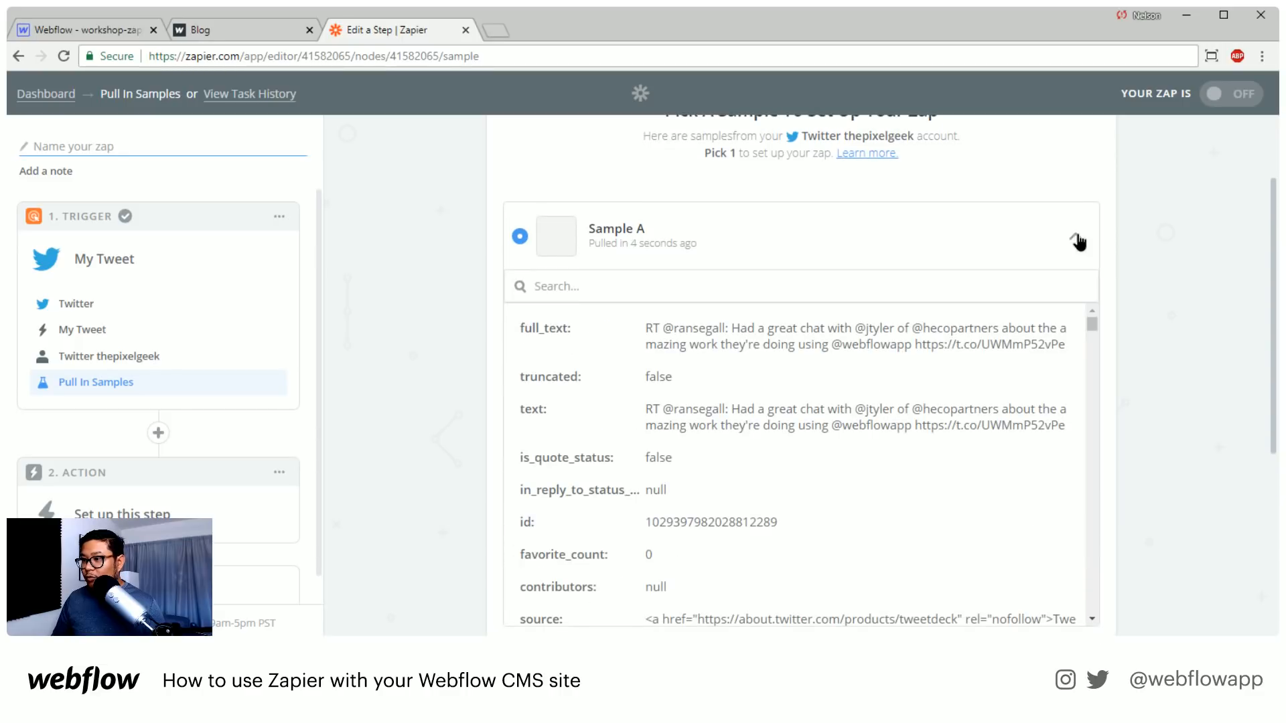
{"action": "left_click", "coordinate": [1076, 240]}
{"action": "left_click", "coordinate": [580, 345]}
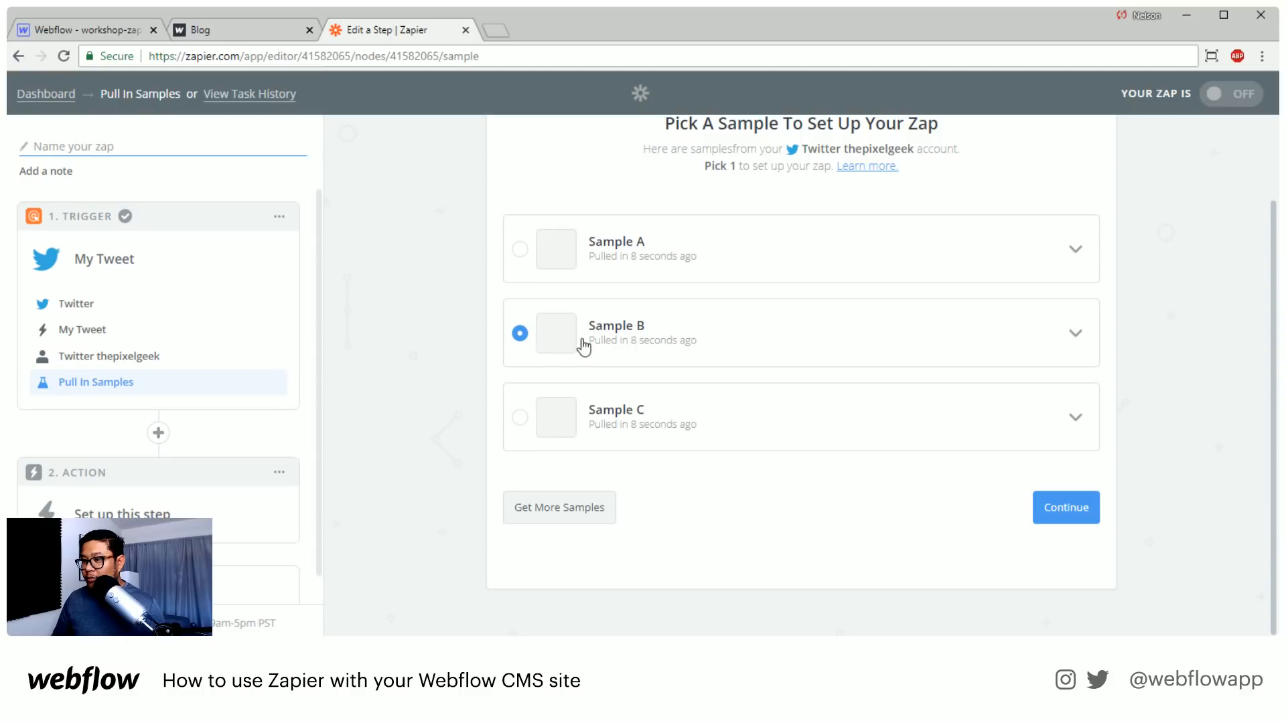
{"action": "left_click", "coordinate": [1076, 333]}
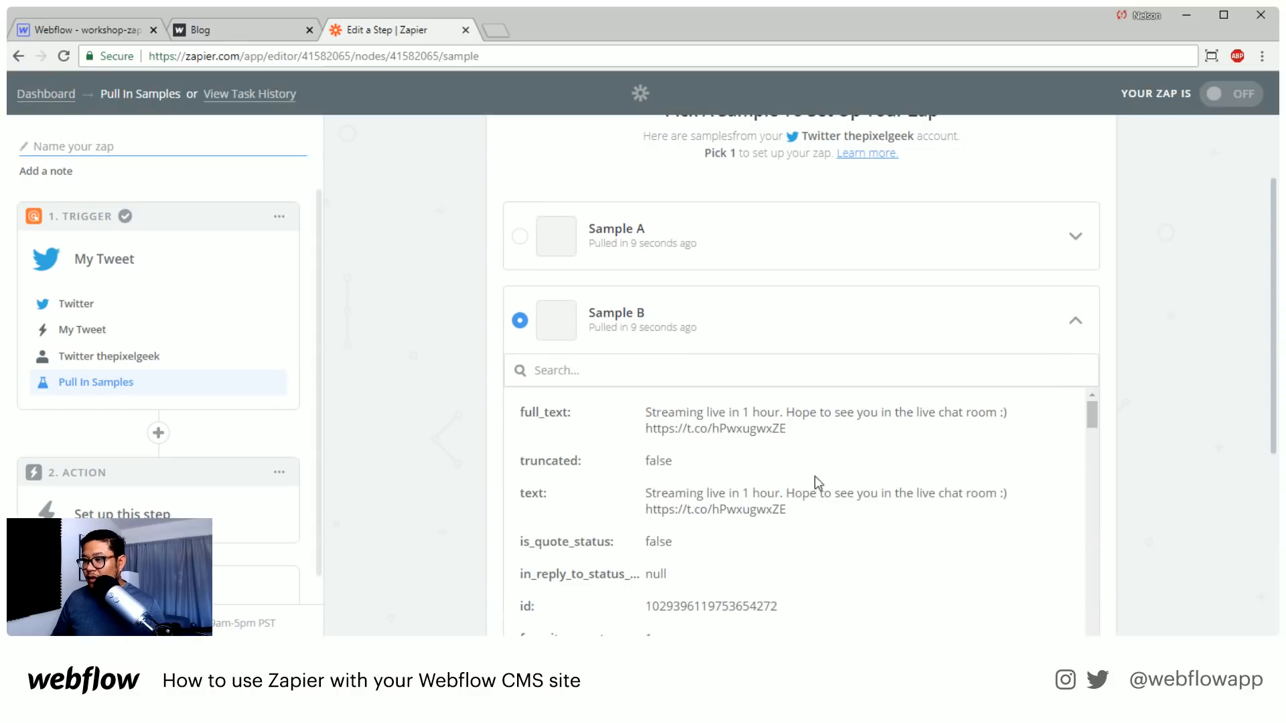
{"action": "left_click", "coordinate": [1075, 322]}
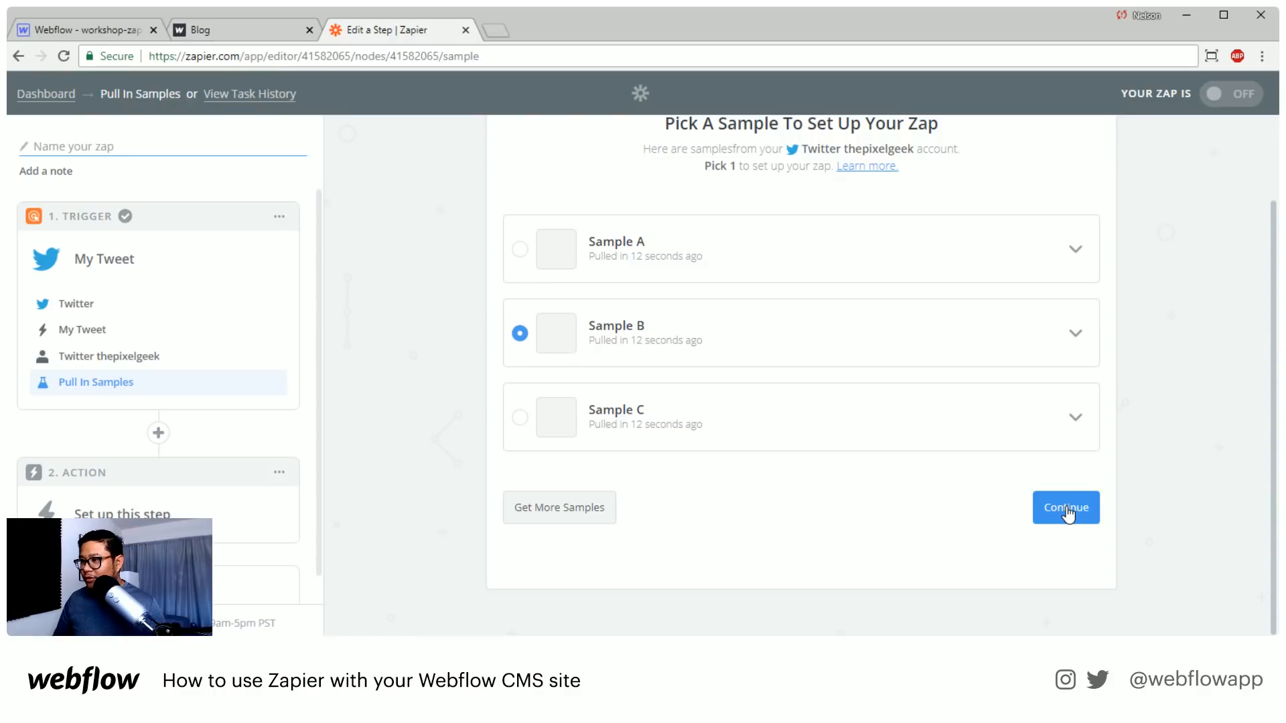
{"action": "left_click", "coordinate": [1067, 512]}
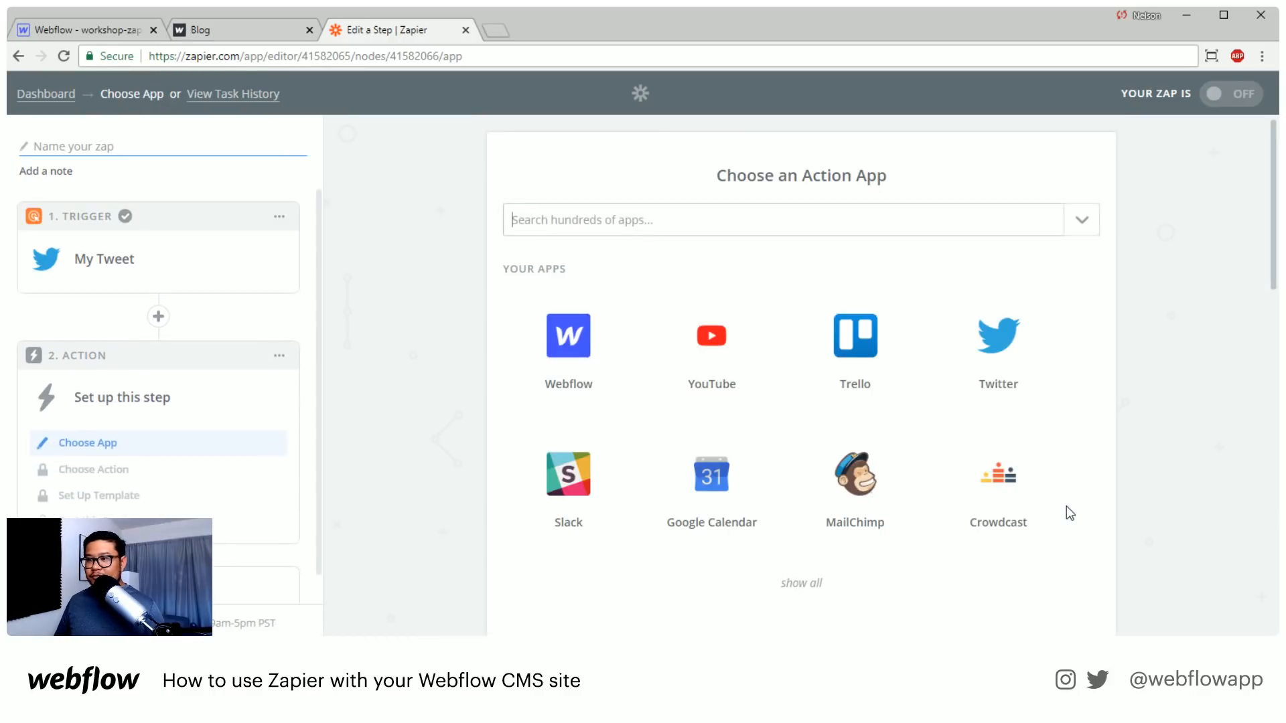
Set the zap's action app to Webflow with Create Live CMS Item as the action
{"action": "left_click", "coordinate": [574, 349]}
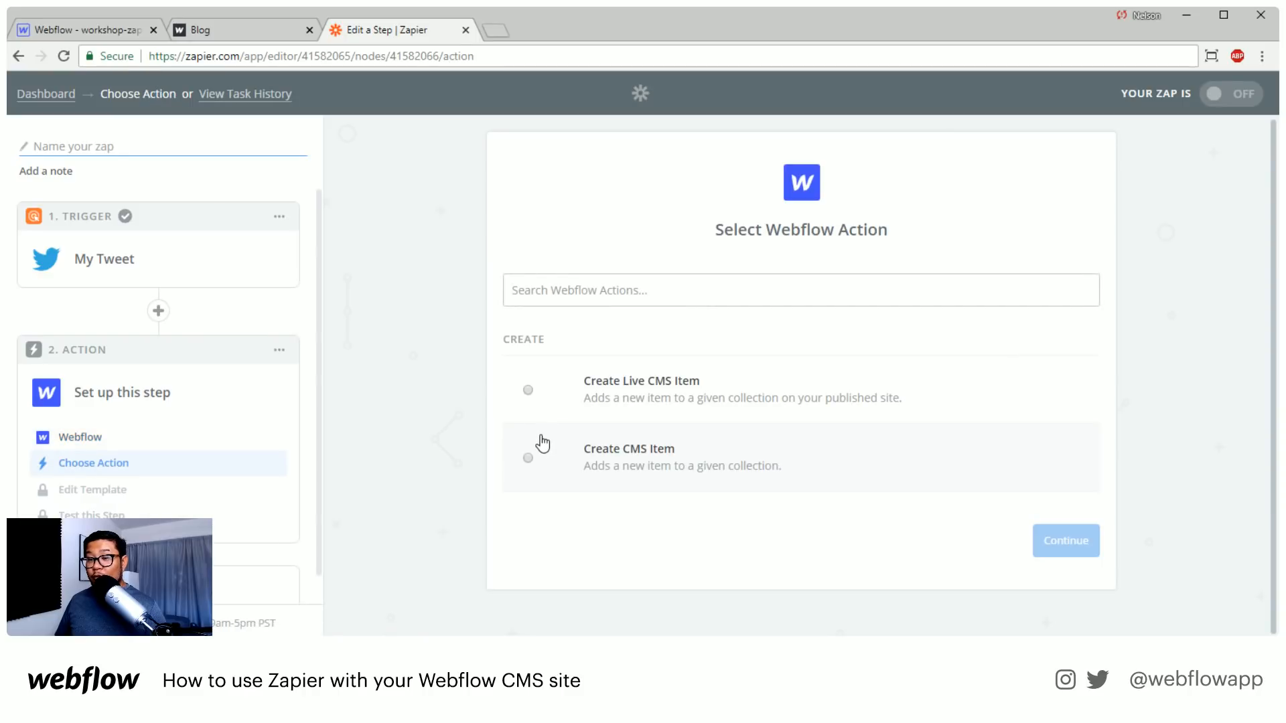
{"action": "left_click", "coordinate": [664, 394]}
{"action": "left_click", "coordinate": [1037, 546]}
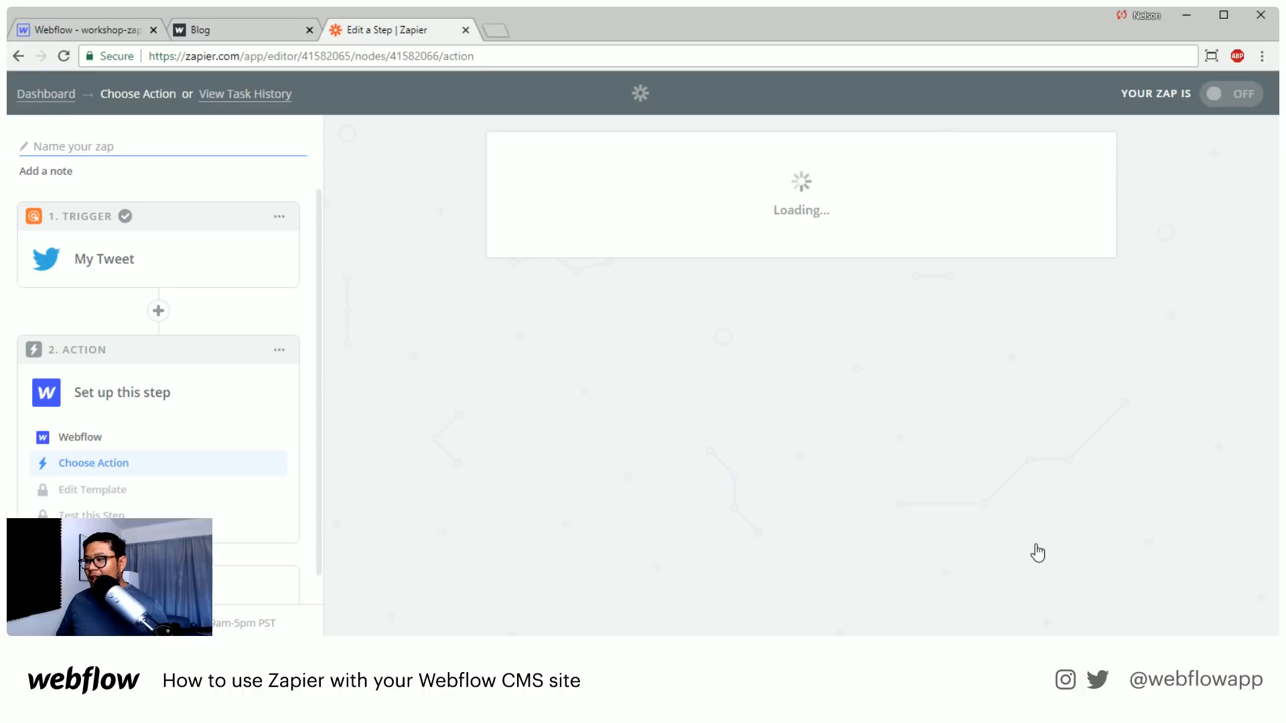
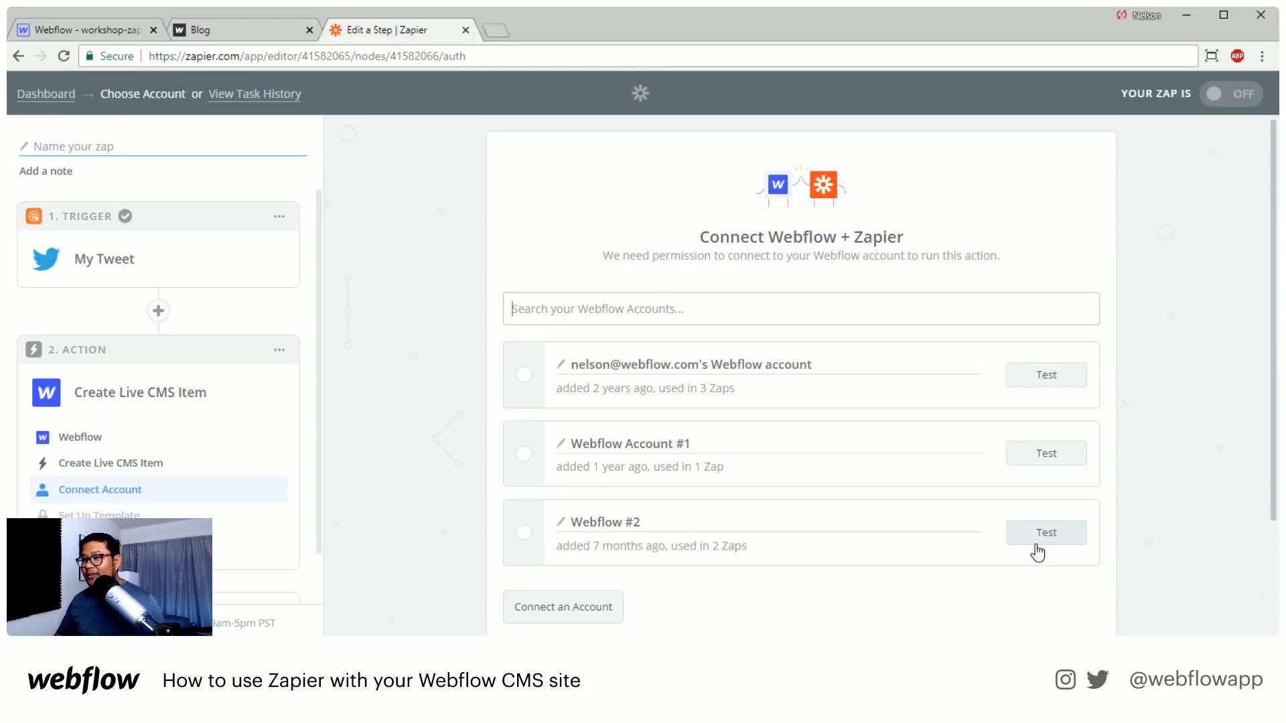
Connect the action to the Webflow account added 2 years ago and set its site to workshop-zapier
{"action": "left_click", "coordinate": [525, 372]}
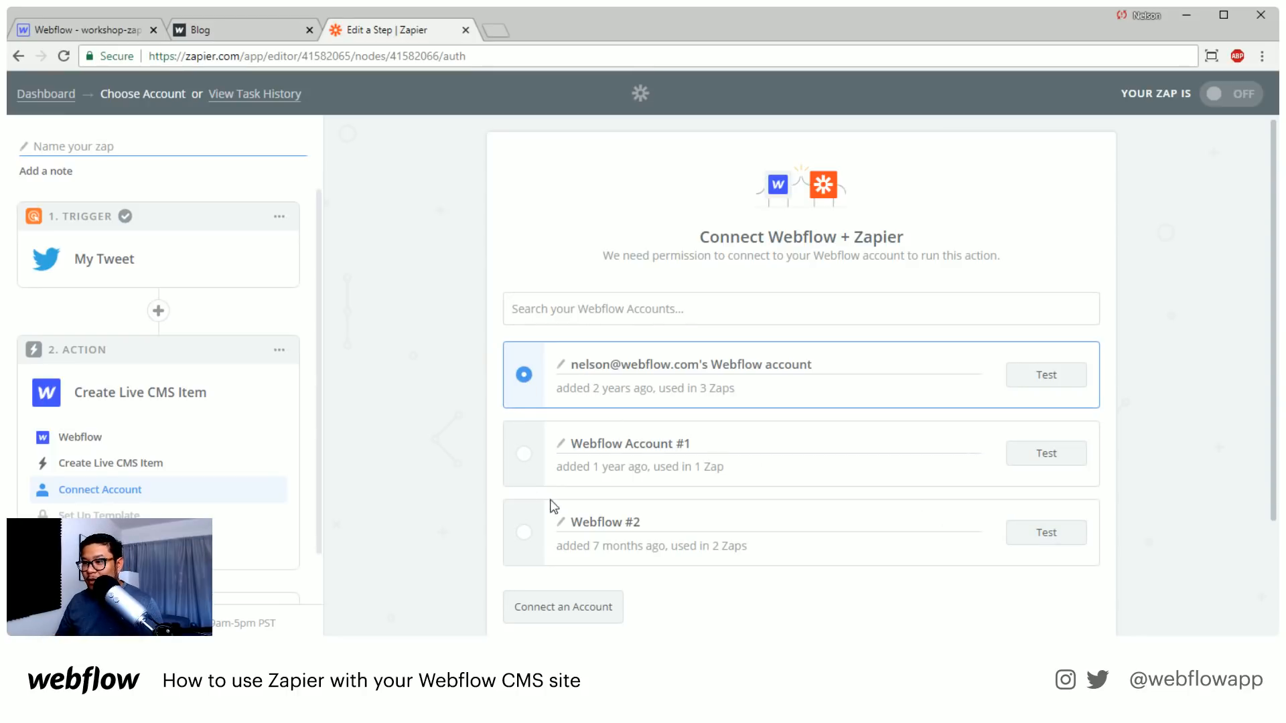
{"action": "scroll", "coordinate": [861, 589], "scroll_direction": "down", "scroll_amount": 2}
{"action": "left_click", "coordinate": [1018, 542]}
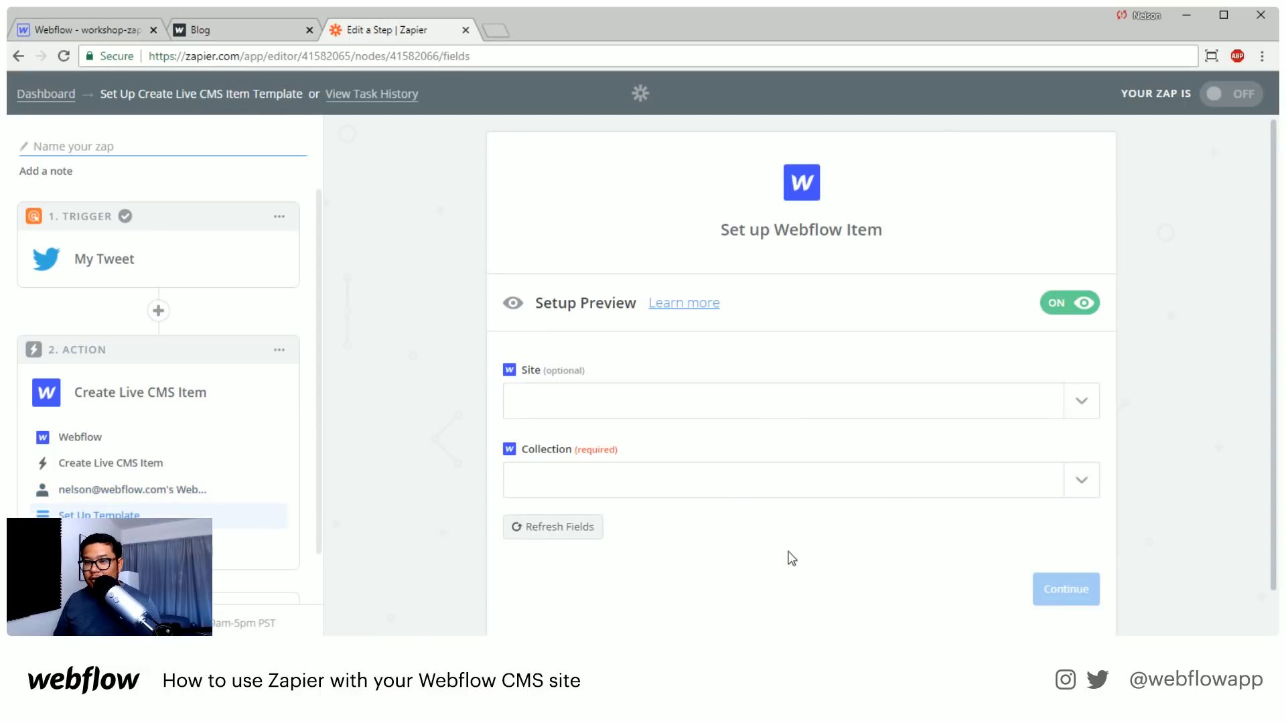
{"action": "left_click", "coordinate": [1082, 405]}
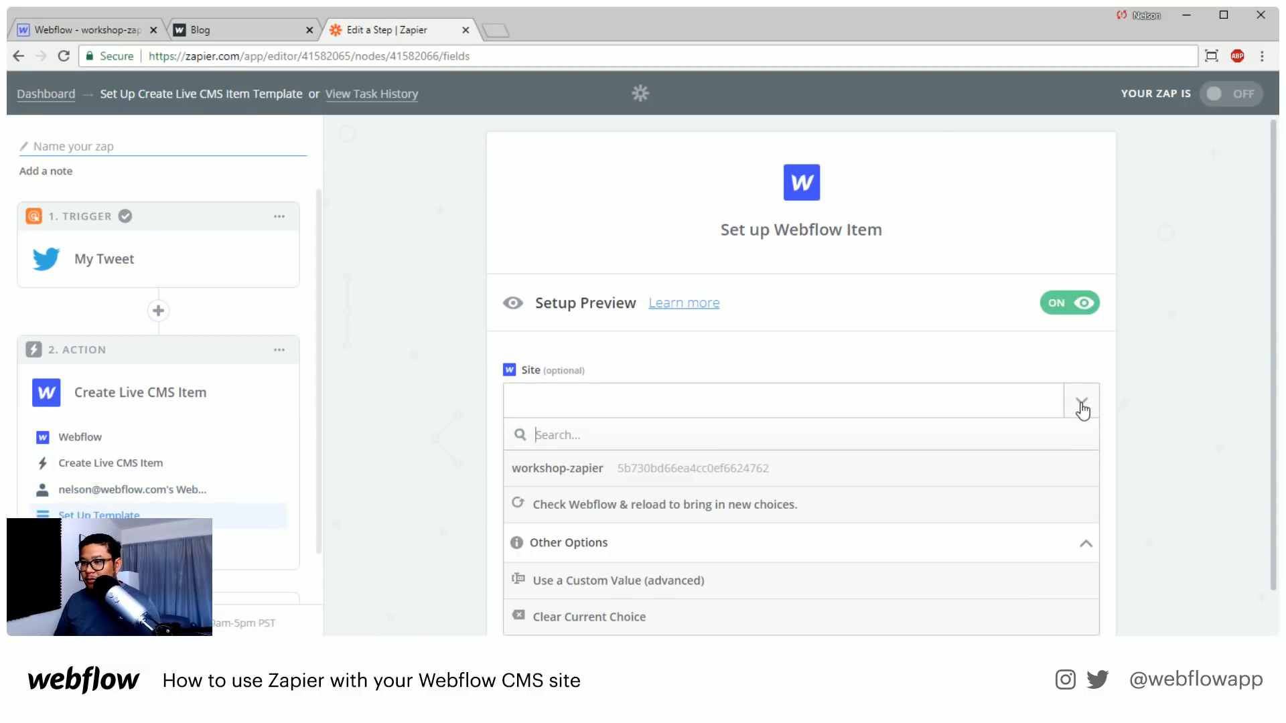
{"action": "left_click", "coordinate": [540, 477]}
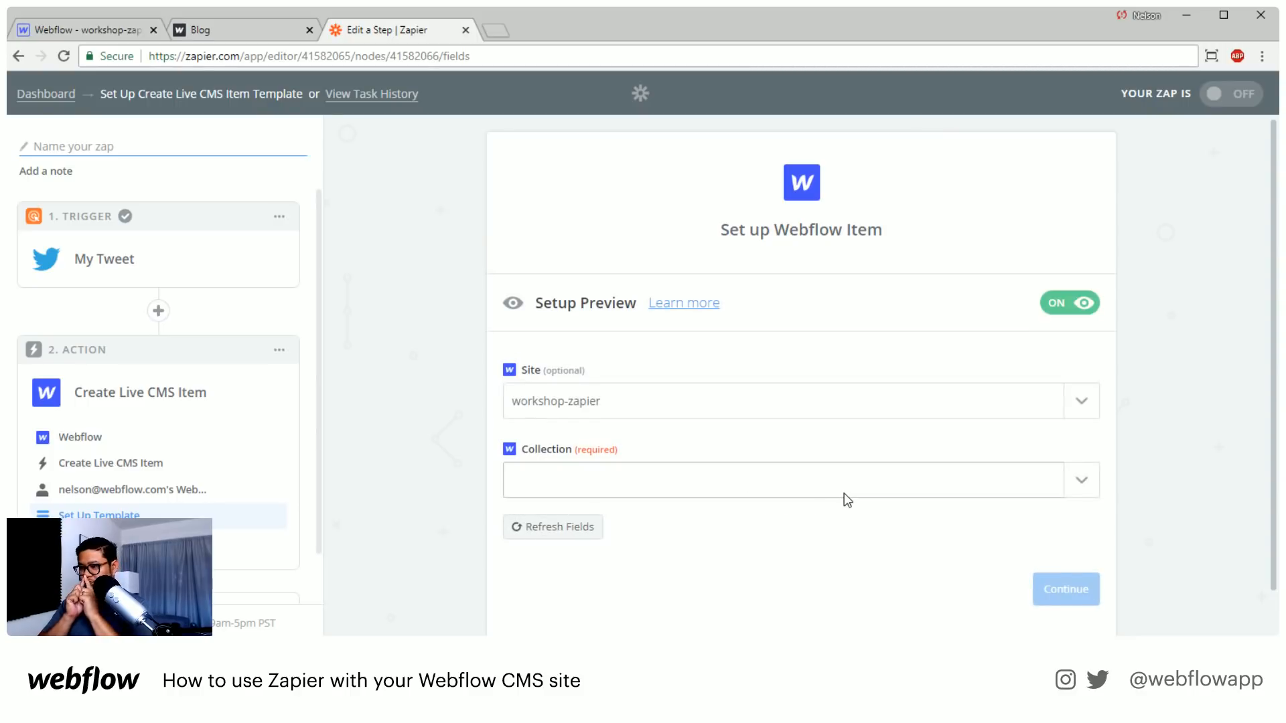
Switch to Webflow and start a new CMS collection named tweets with the collection URL tweet
{"action": "left_click", "coordinate": [120, 30]}
{"action": "left_click", "coordinate": [15, 184]}
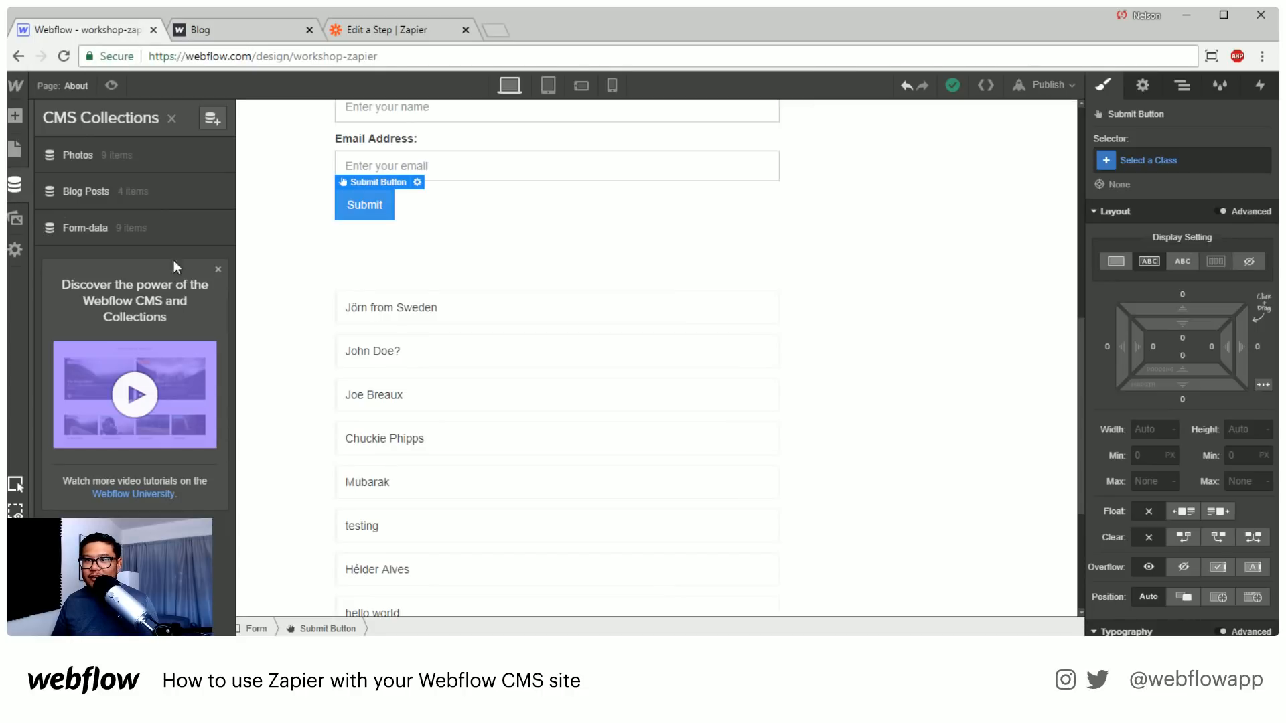
{"action": "left_click", "coordinate": [208, 121]}
{"action": "type", "text": "t"}
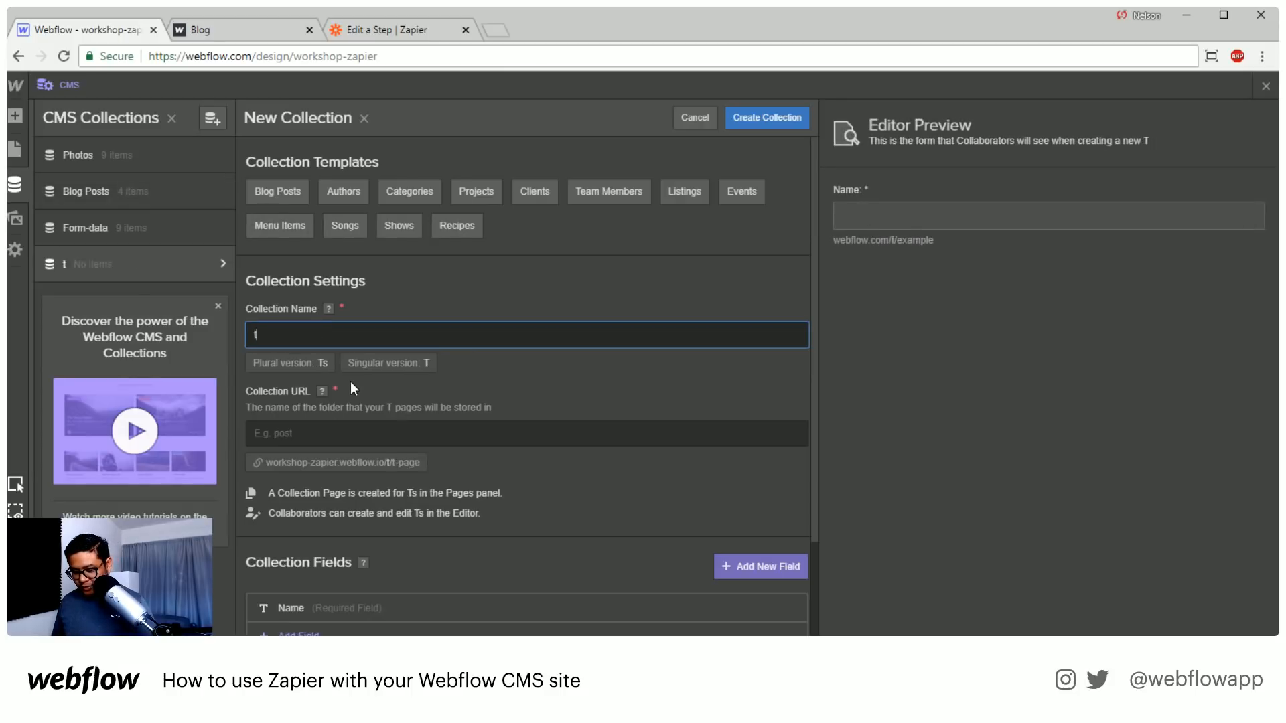
{"action": "type", "text": "weets"}
{"action": "left_click", "coordinate": [306, 440]}
{"action": "type", "text": "tw"}
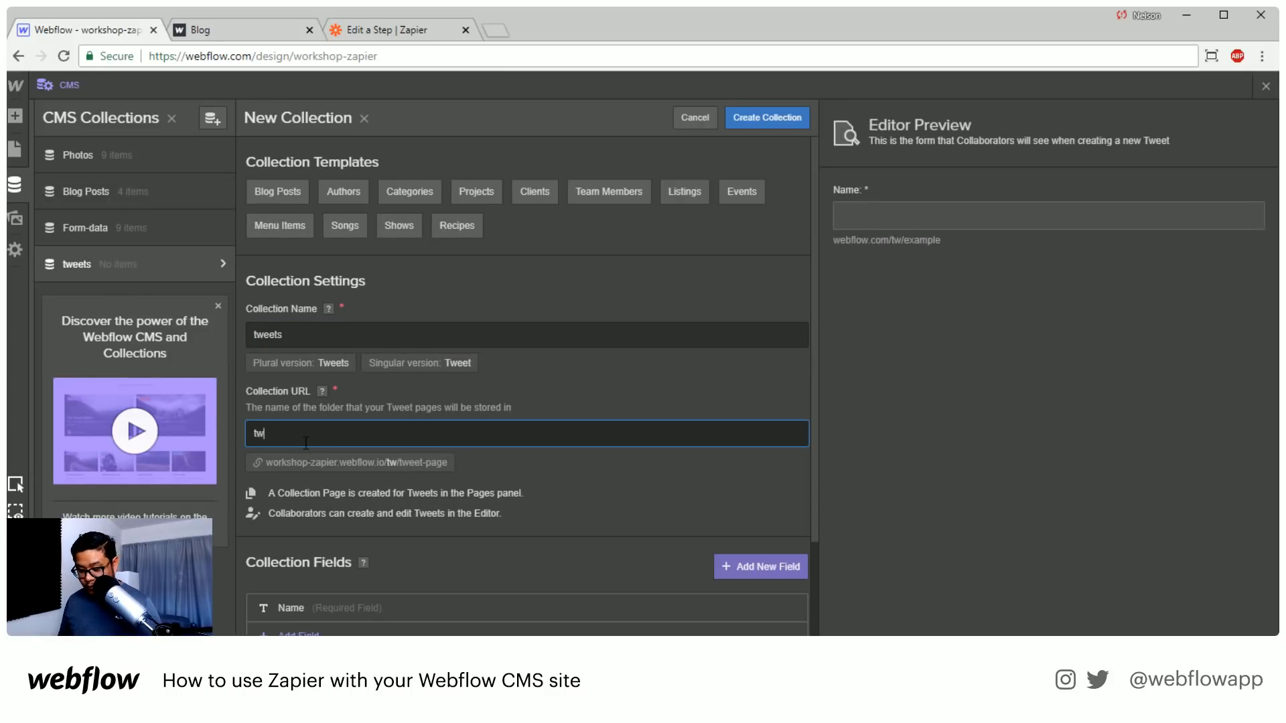
{"action": "type", "text": "eet"}
Add a Rich text field labelled "the tweet" to the new collection and save the field
{"action": "scroll", "coordinate": [378, 460], "scroll_direction": "down", "scroll_amount": 2}
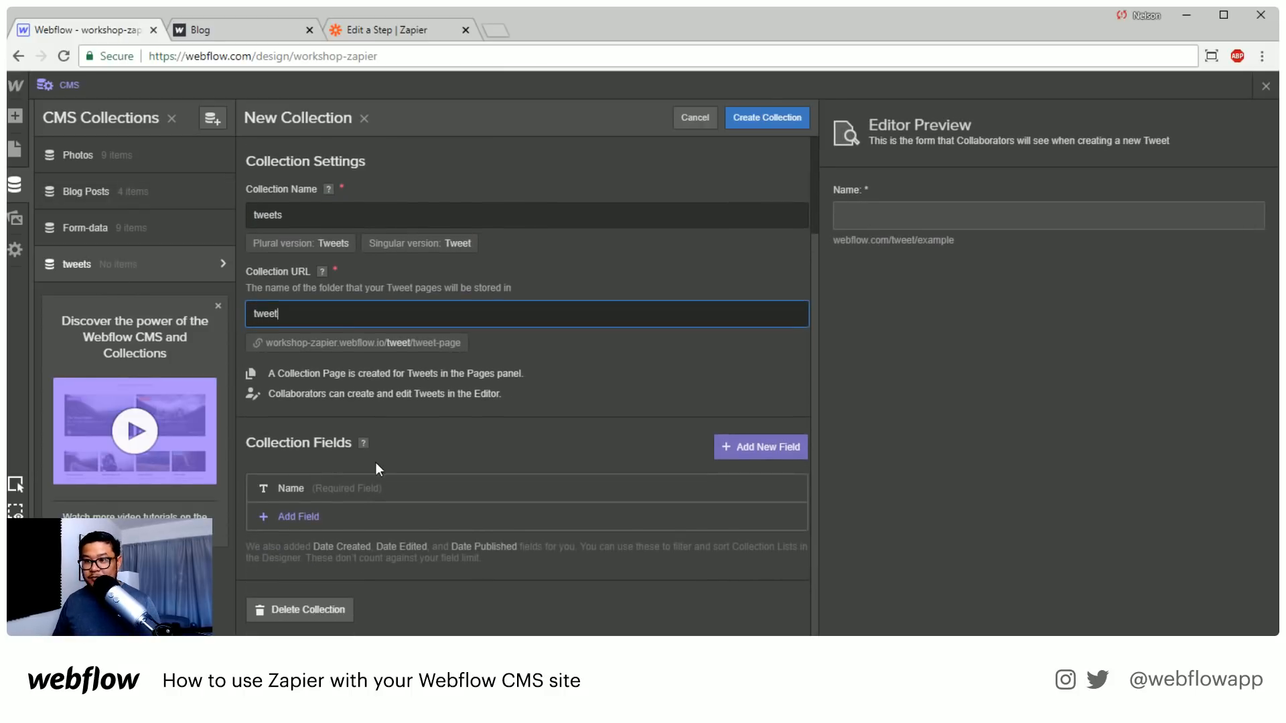
{"action": "left_click", "coordinate": [299, 511]}
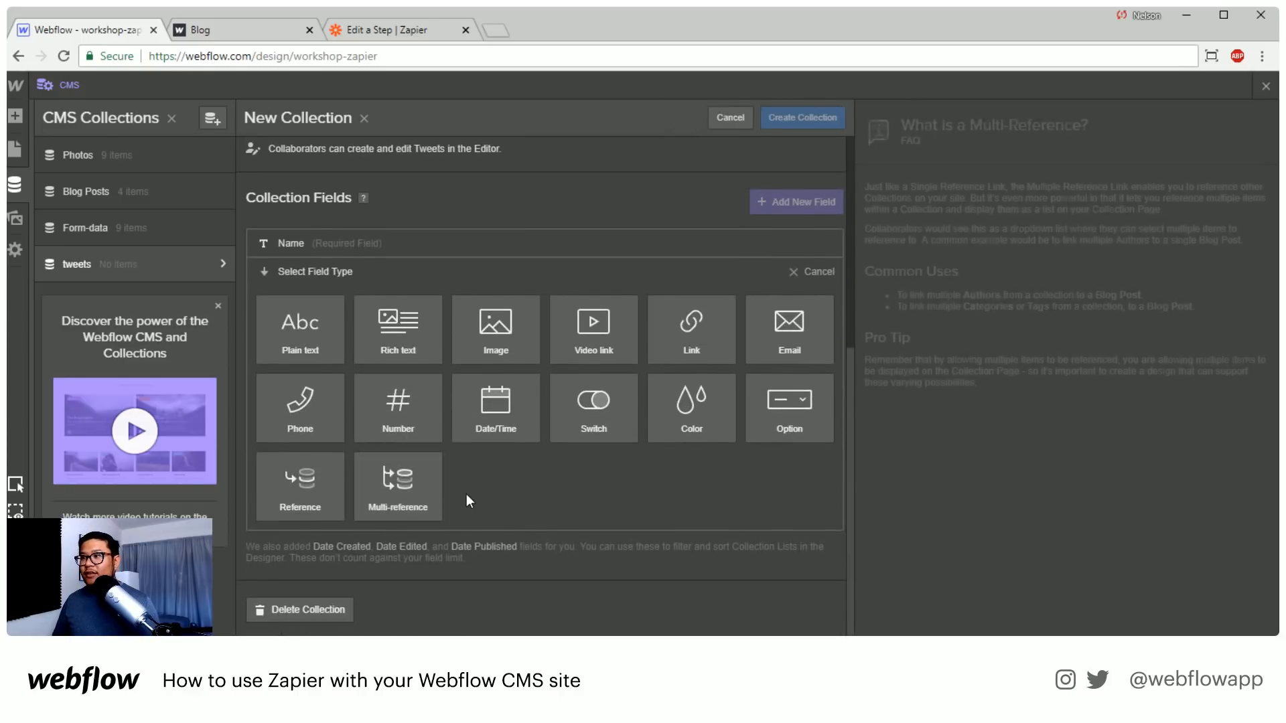
{"action": "scroll", "coordinate": [343, 427], "scroll_direction": "up", "scroll_amount": 2}
{"action": "scroll", "coordinate": [351, 489], "scroll_direction": "down", "scroll_amount": 1}
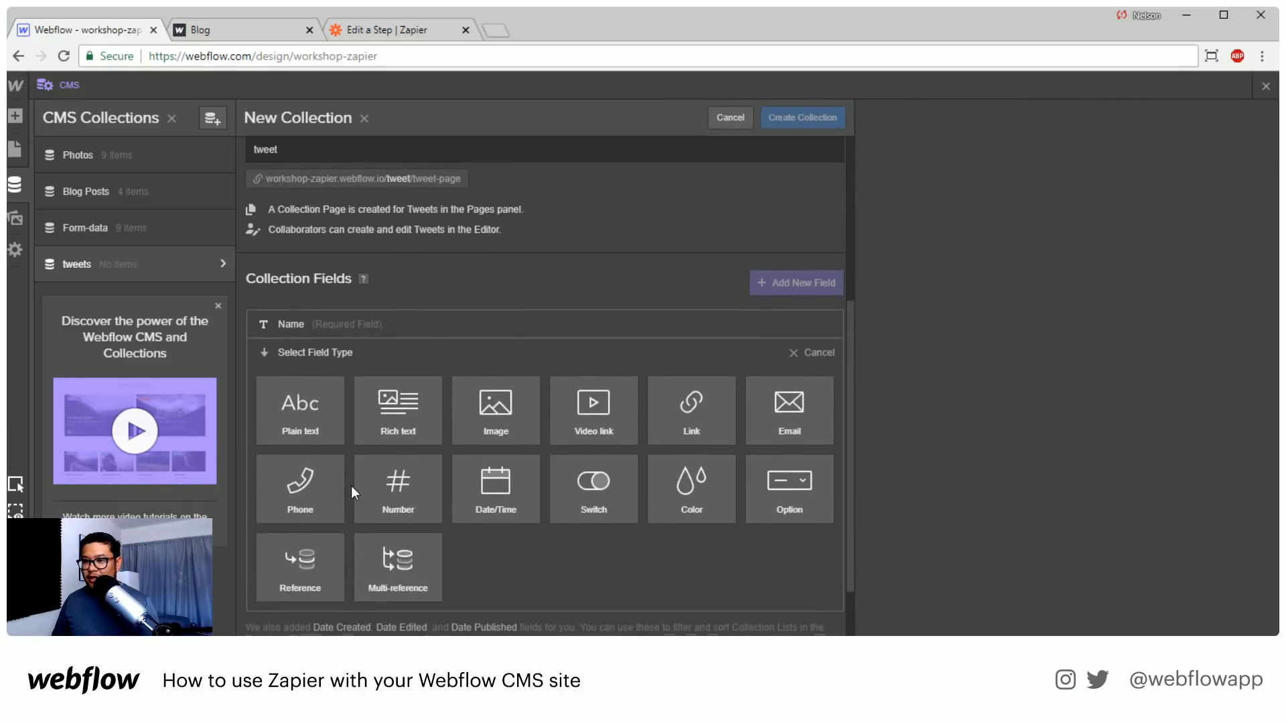
{"action": "mouse_move", "coordinate": [308, 417]}
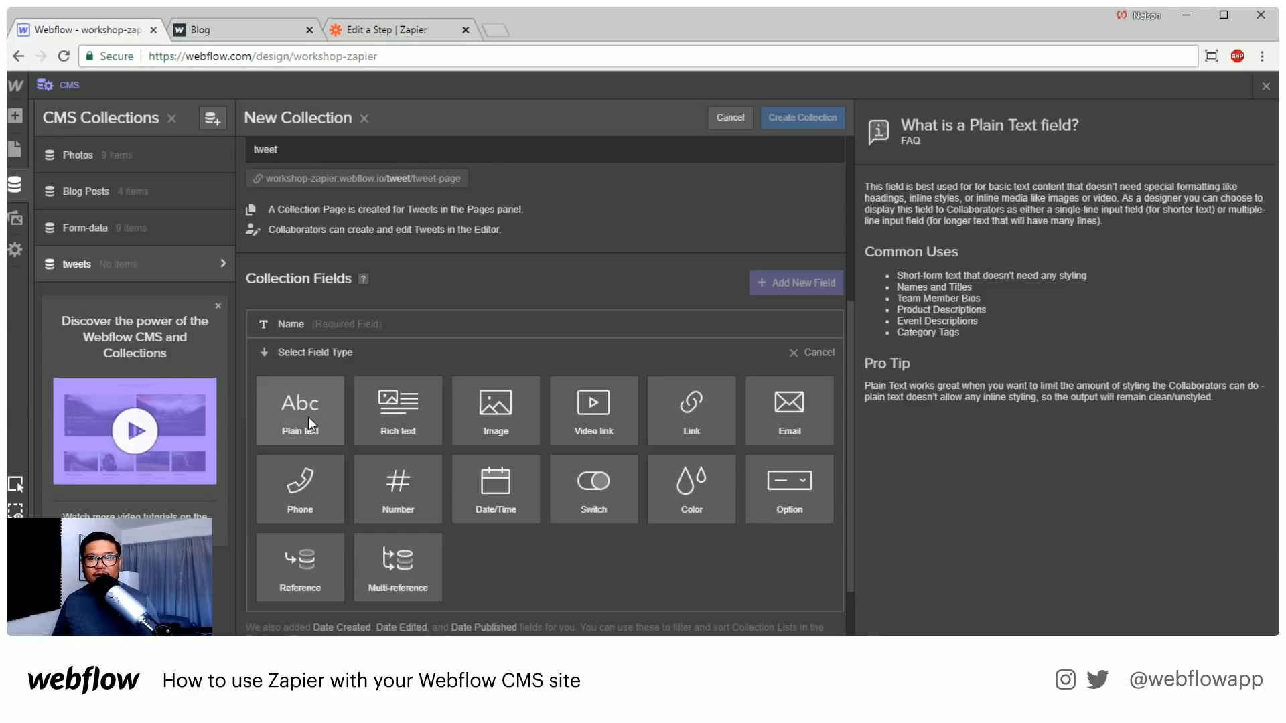
{"action": "mouse_move", "coordinate": [402, 424]}
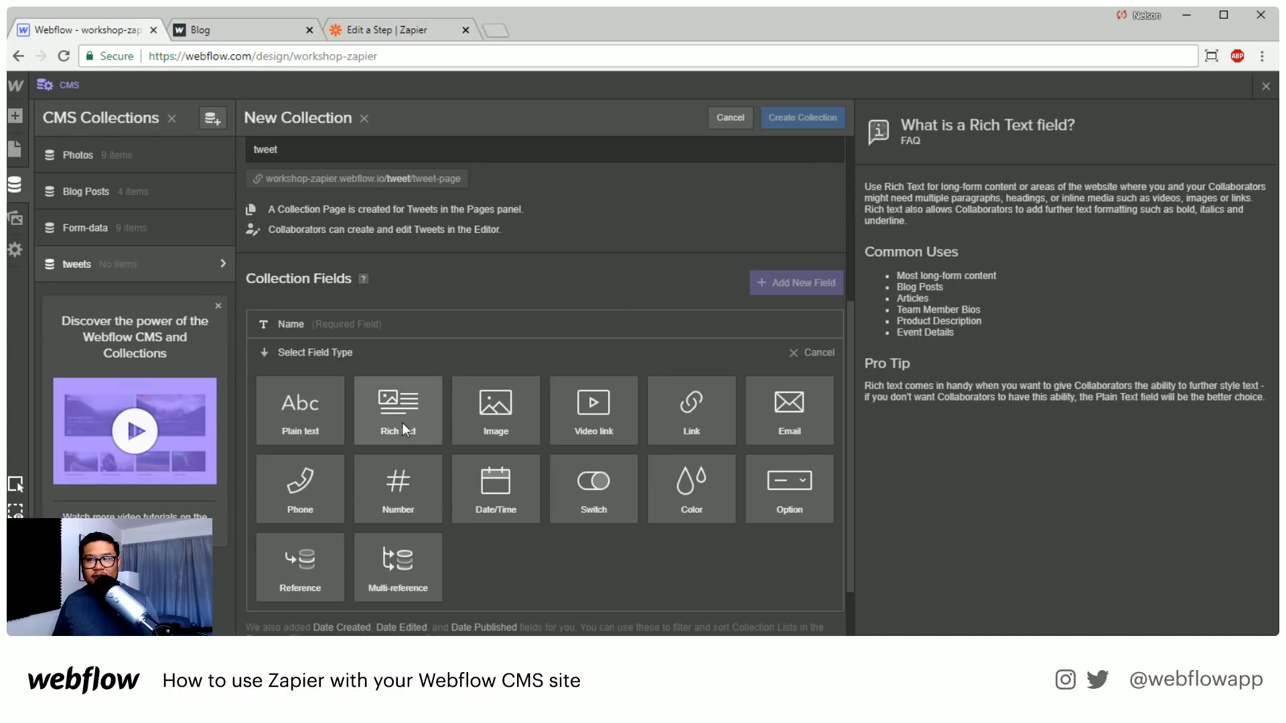
{"action": "left_click", "coordinate": [402, 423]}
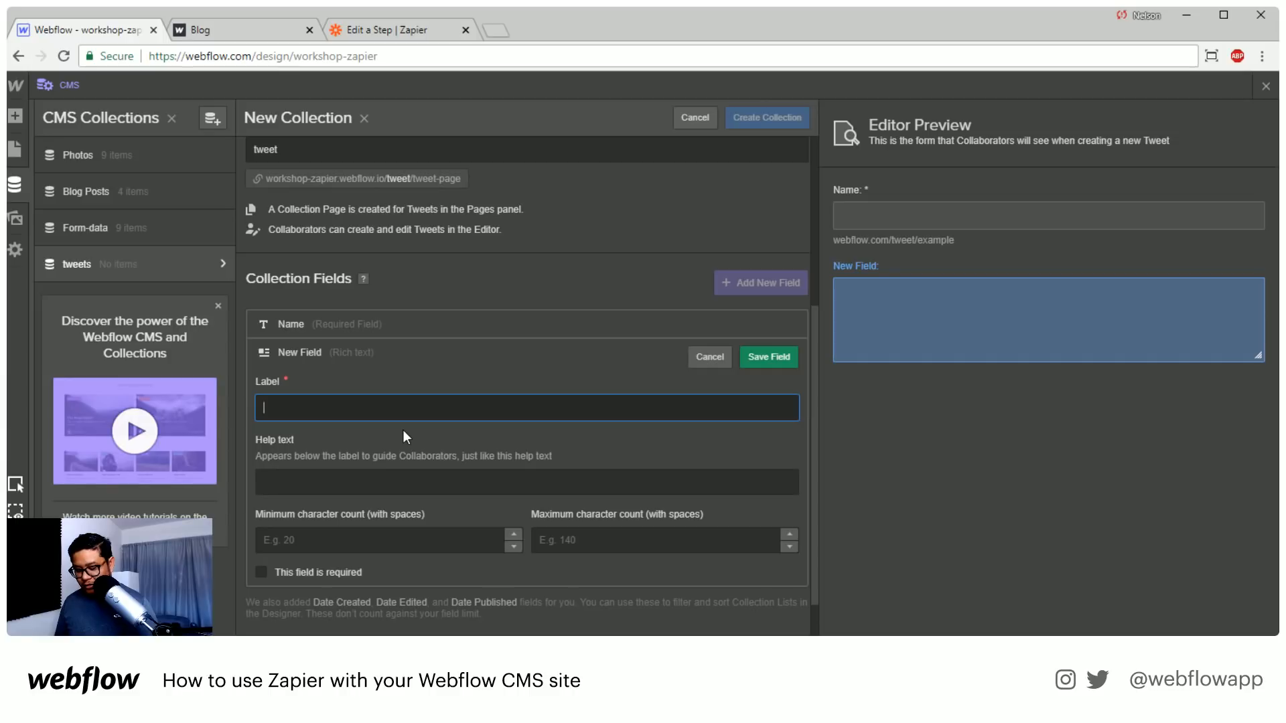
{"action": "type", "text": "the tweet"}
{"action": "key", "text": "Return"}
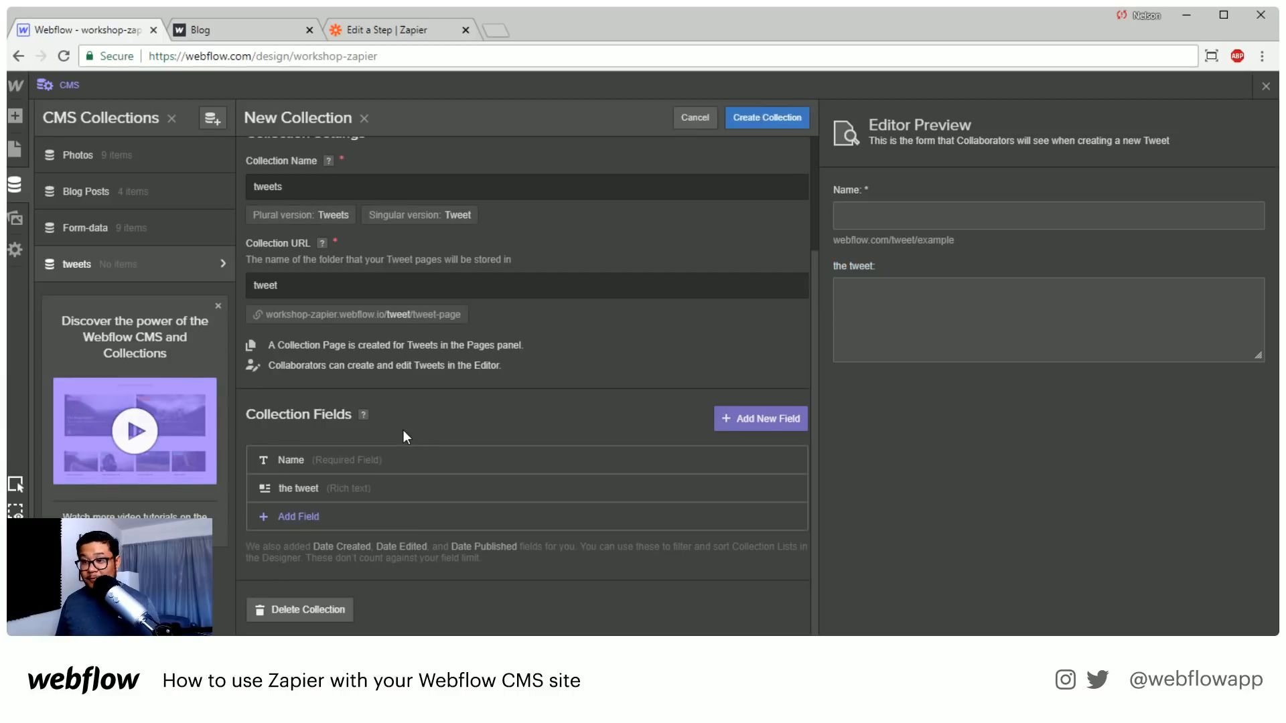
{"action": "left_click", "coordinate": [308, 521]}
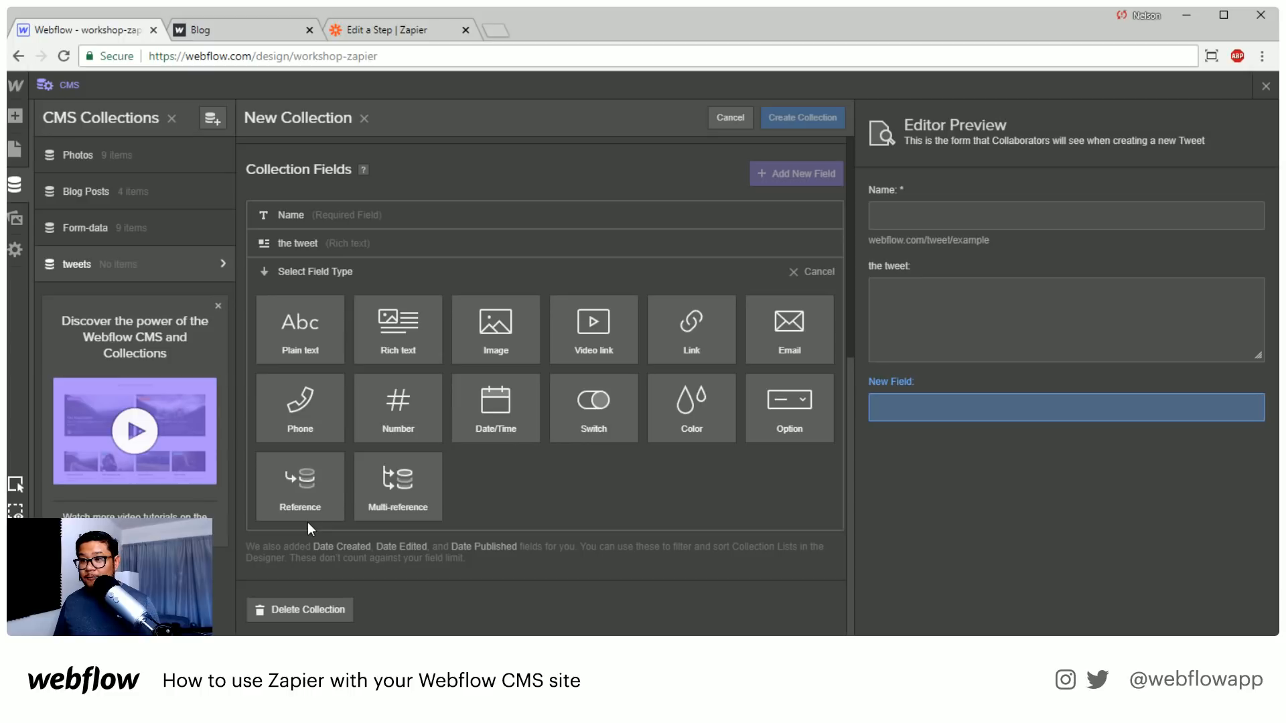
{"action": "mouse_move", "coordinate": [308, 520]}
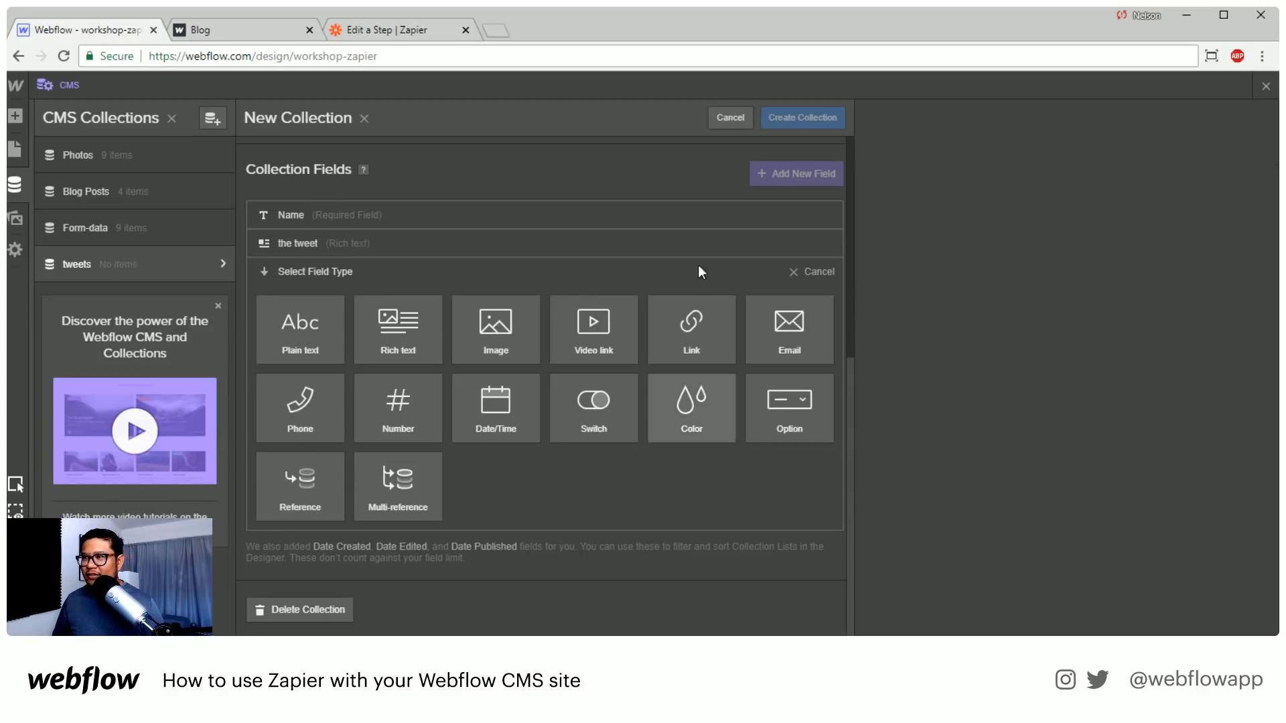
{"action": "left_click", "coordinate": [809, 272]}
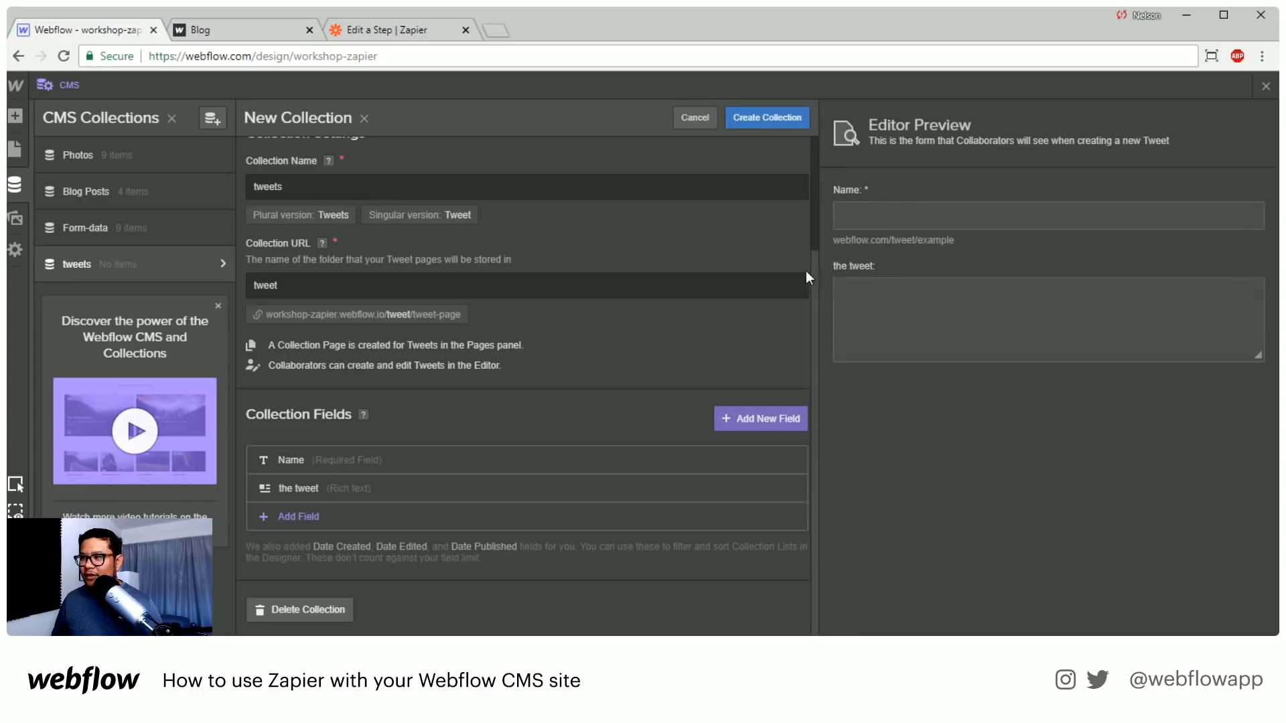
Create the tweets collection, then publish the site to the workshop-zapier.webflow.io domain
{"action": "left_click", "coordinate": [770, 112]}
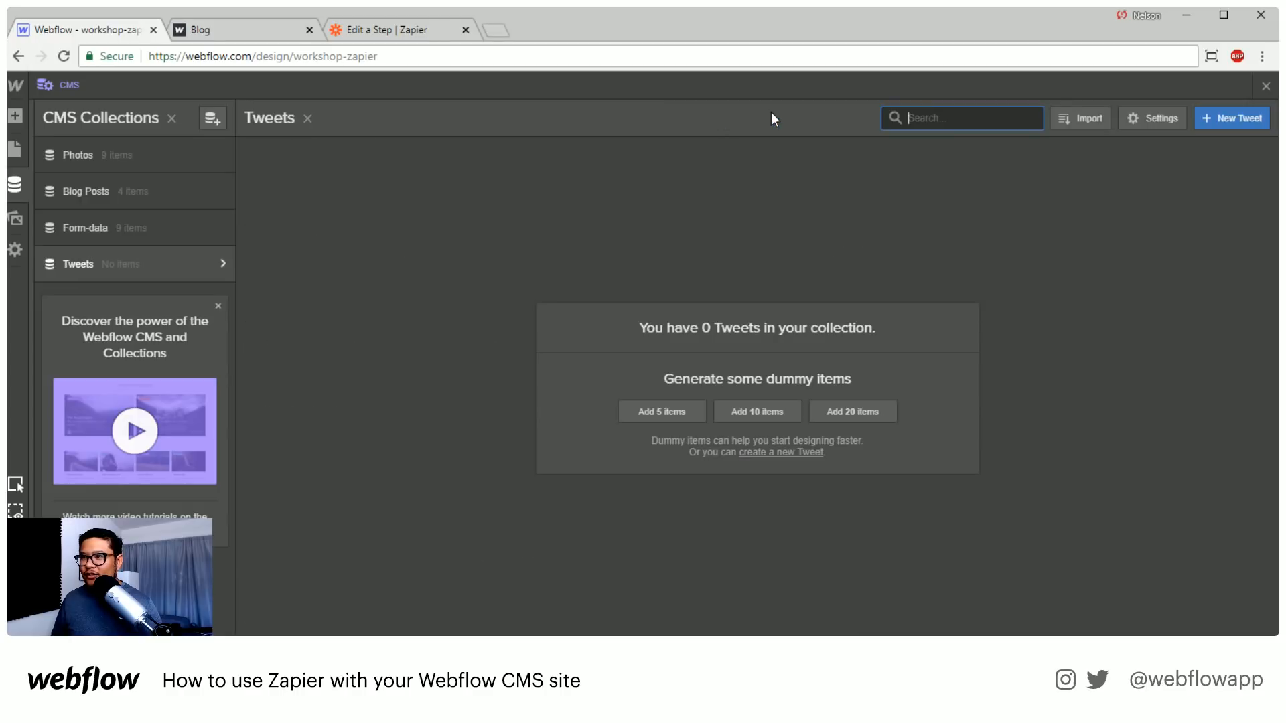
{"action": "left_click", "coordinate": [1266, 85]}
{"action": "left_click", "coordinate": [1024, 85]}
{"action": "left_click", "coordinate": [929, 235]}
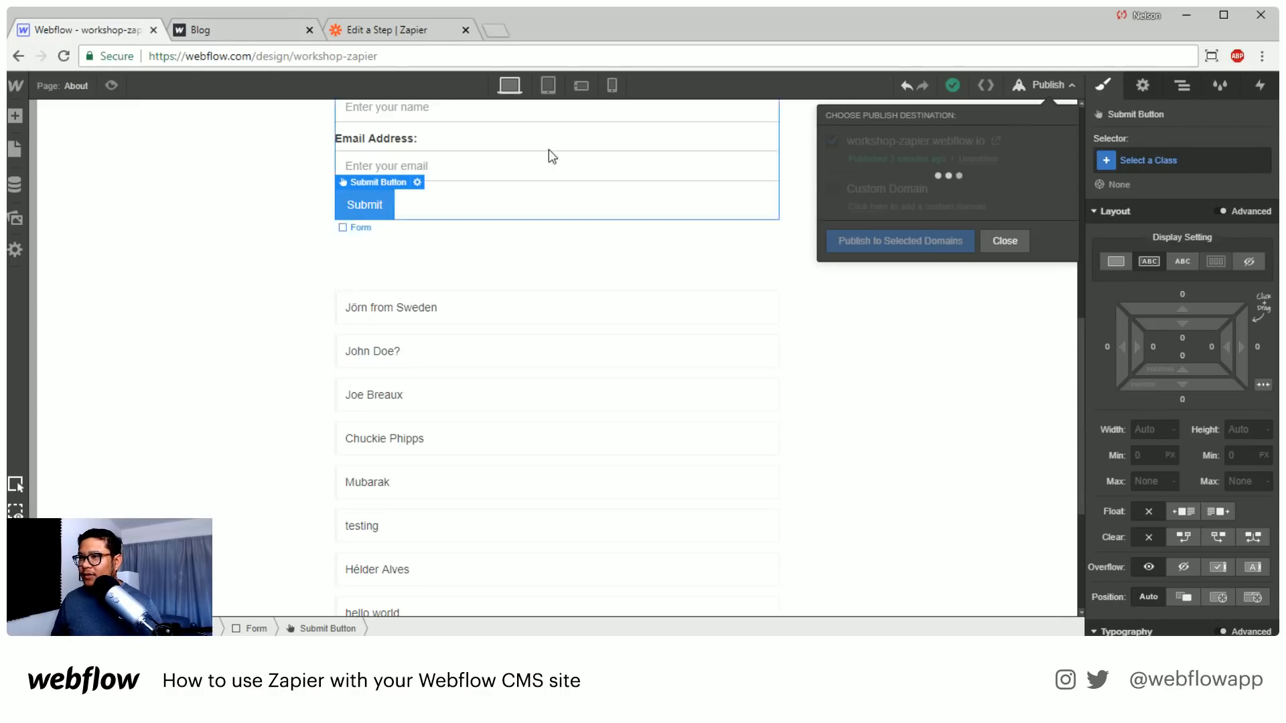
Return to Zapier and set the action's collection to Tweets
{"action": "left_click", "coordinate": [379, 30]}
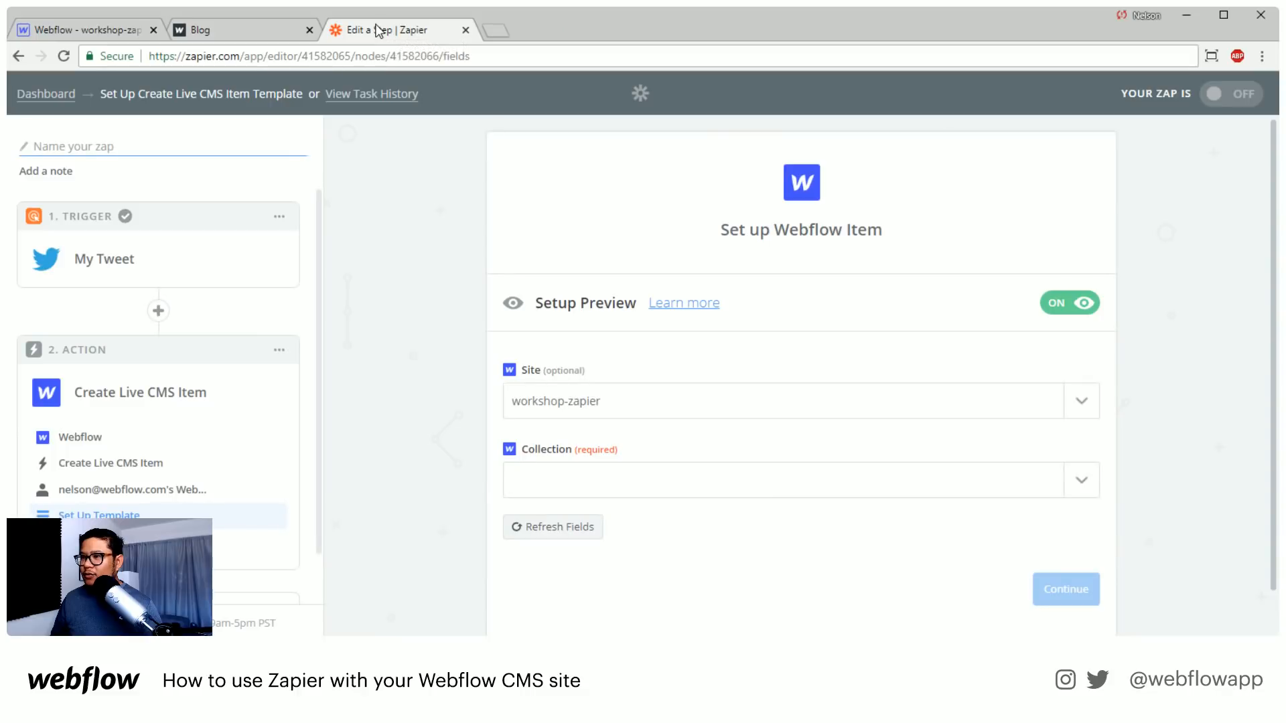
{"action": "left_click", "coordinate": [1083, 480]}
{"action": "scroll", "coordinate": [593, 545], "scroll_direction": "down", "scroll_amount": 3}
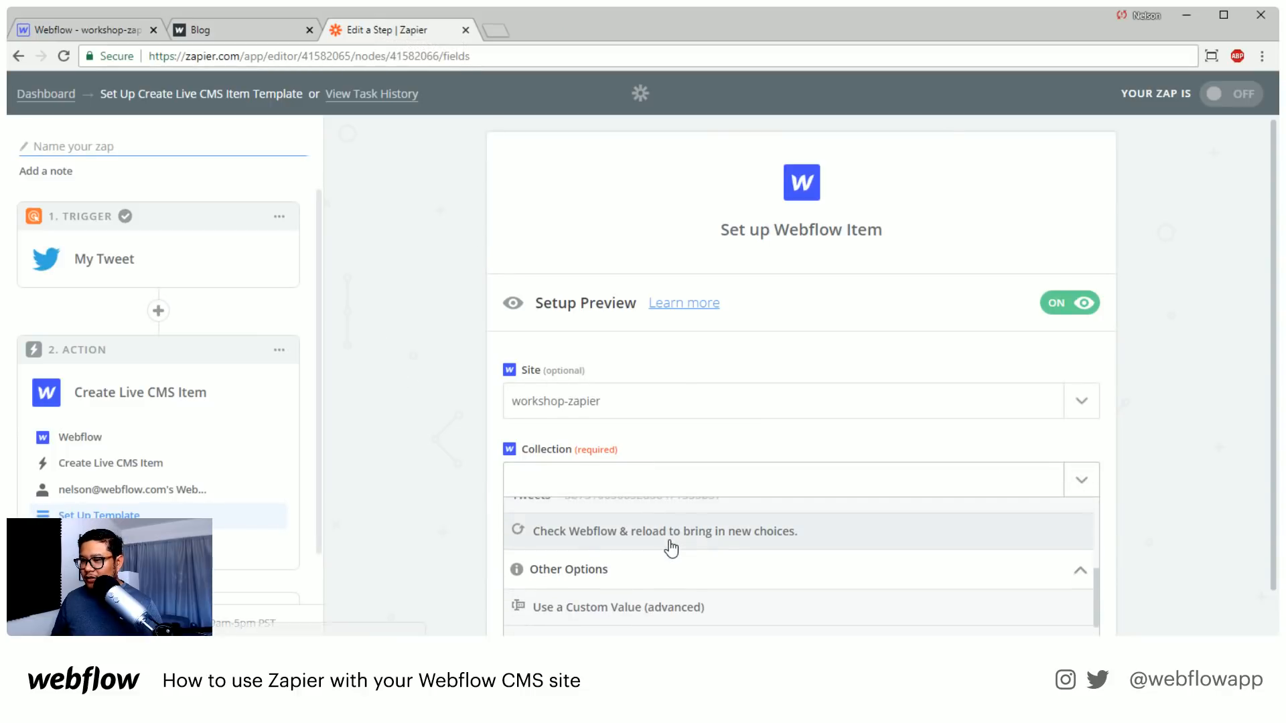
{"action": "scroll", "coordinate": [579, 545], "scroll_direction": "up", "scroll_amount": 1}
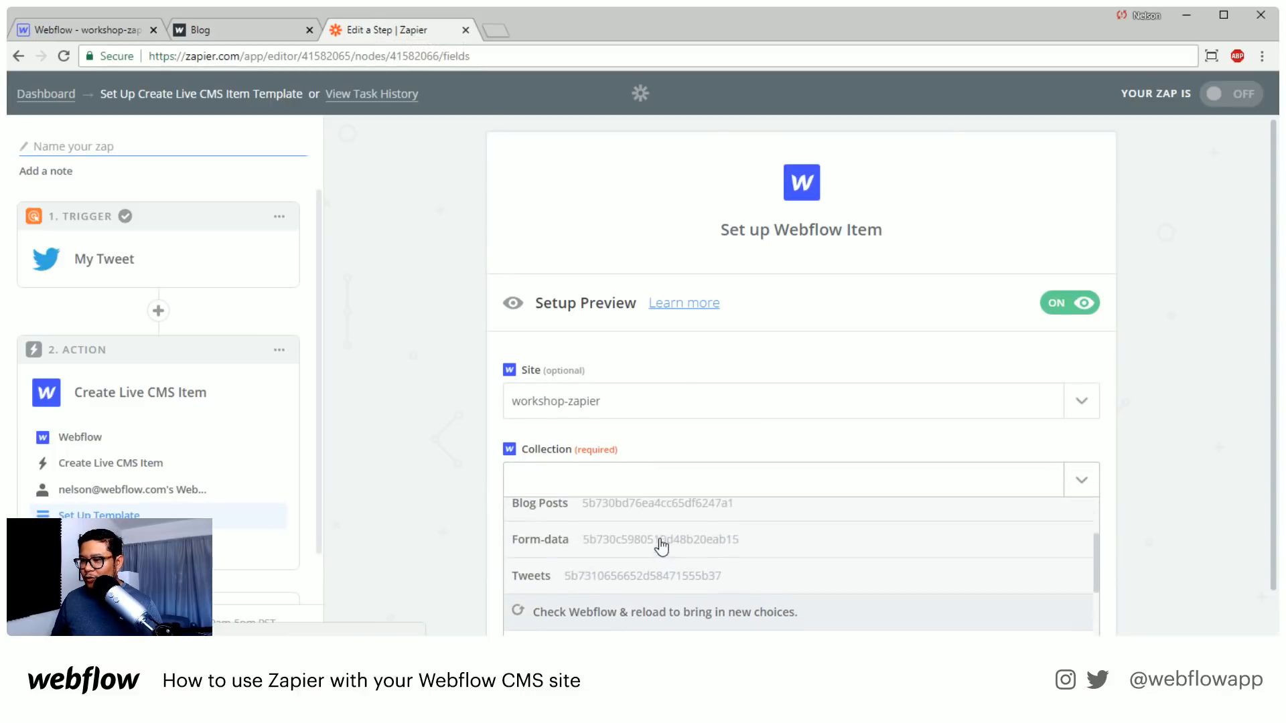
{"action": "left_click", "coordinate": [610, 580]}
Map the collection's "the tweet" field to the Text value of the My Tweet trigger
{"action": "scroll", "coordinate": [854, 549], "scroll_direction": "down", "scroll_amount": 3}
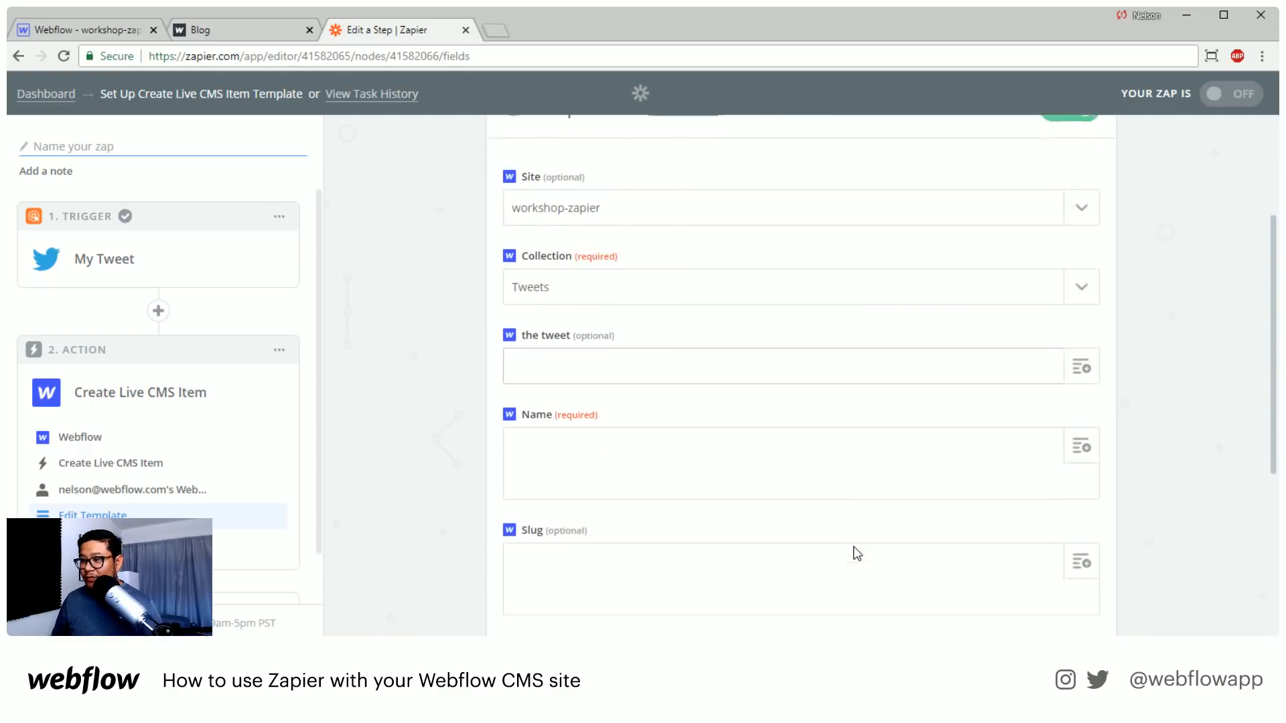
{"action": "scroll", "coordinate": [856, 549], "scroll_direction": "down", "scroll_amount": 1}
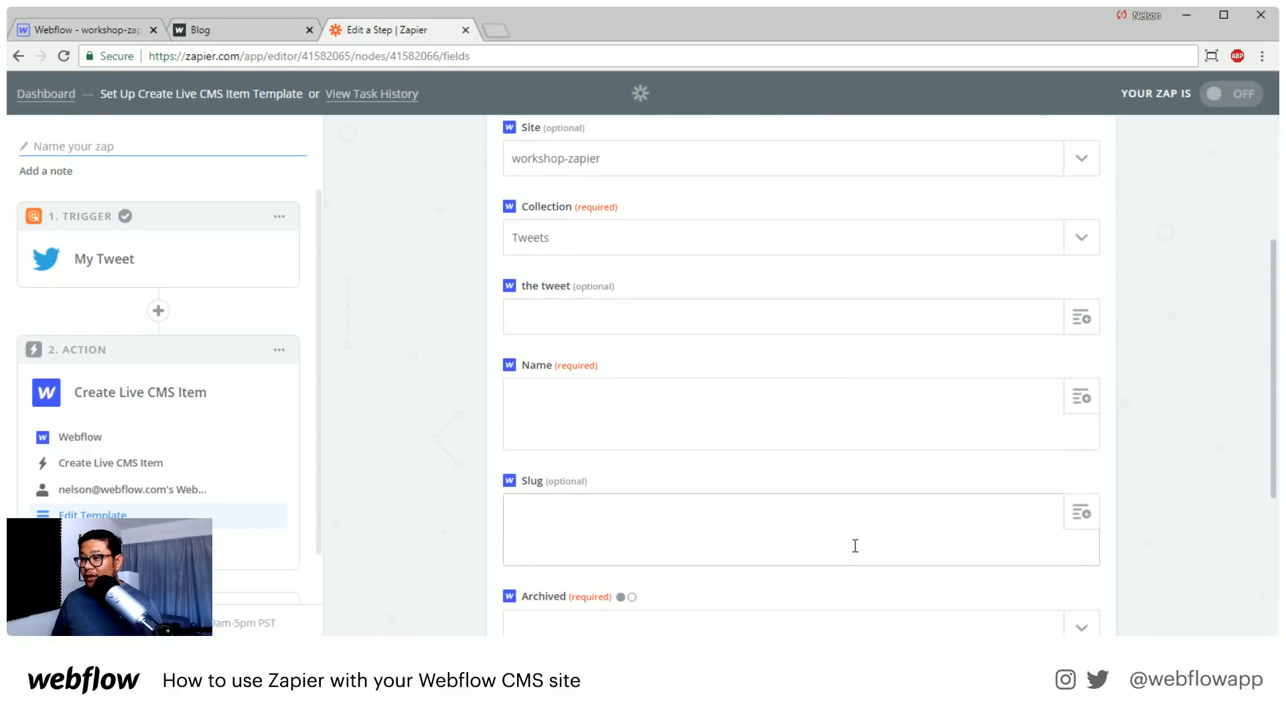
{"action": "left_click", "coordinate": [1076, 322]}
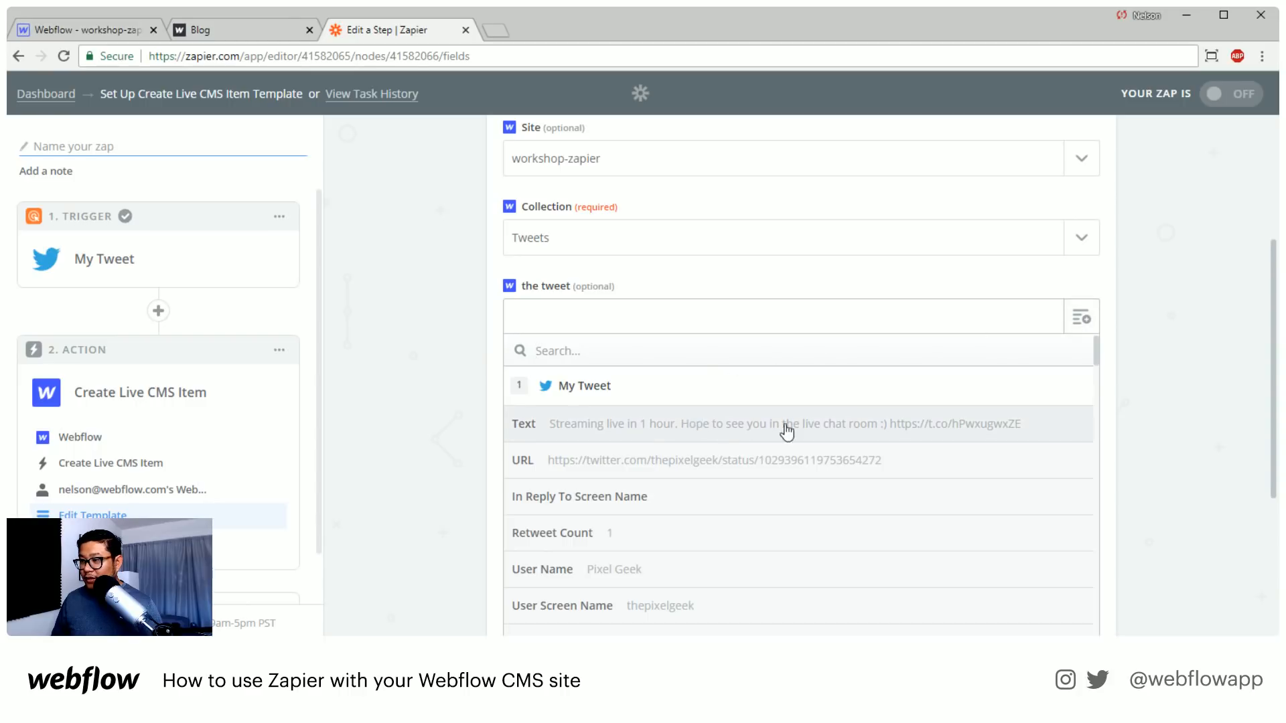
{"action": "left_click", "coordinate": [973, 438]}
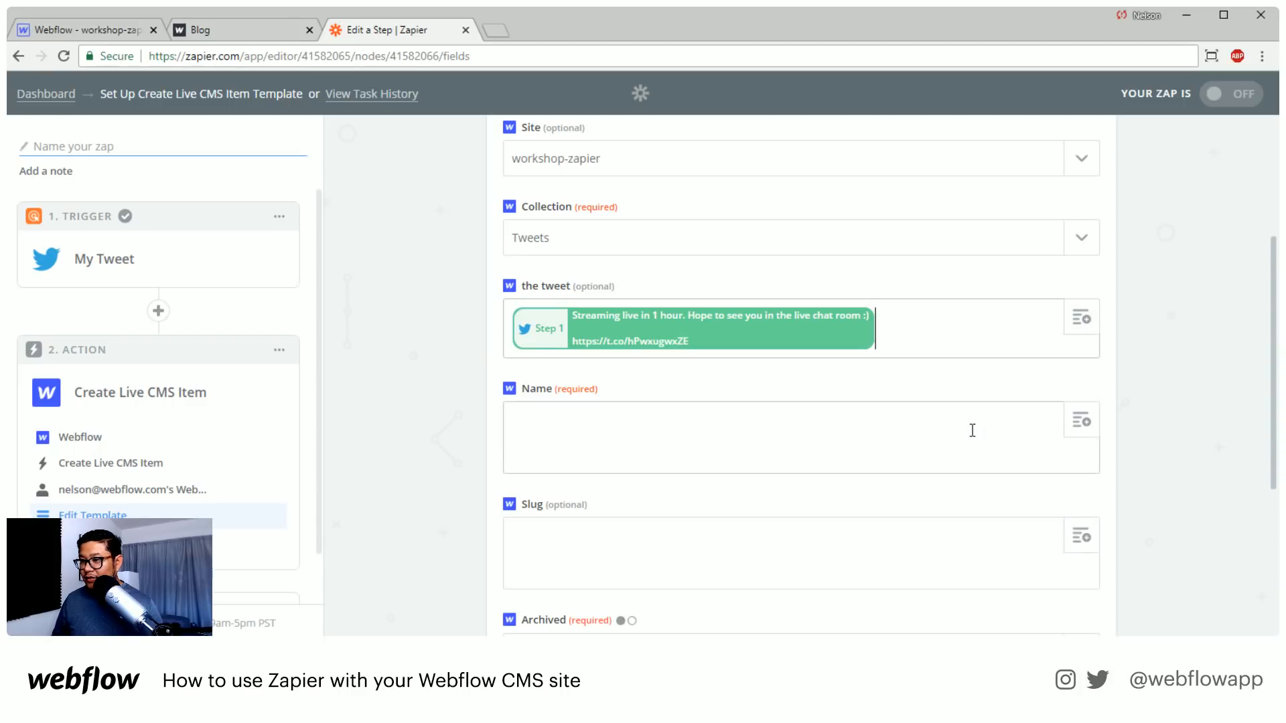
Look through the trigger's values for the Name field and map it to My Tweet's Text
{"action": "left_click", "coordinate": [1088, 428]}
{"action": "scroll", "coordinate": [1160, 433], "scroll_direction": "down", "scroll_amount": 3}
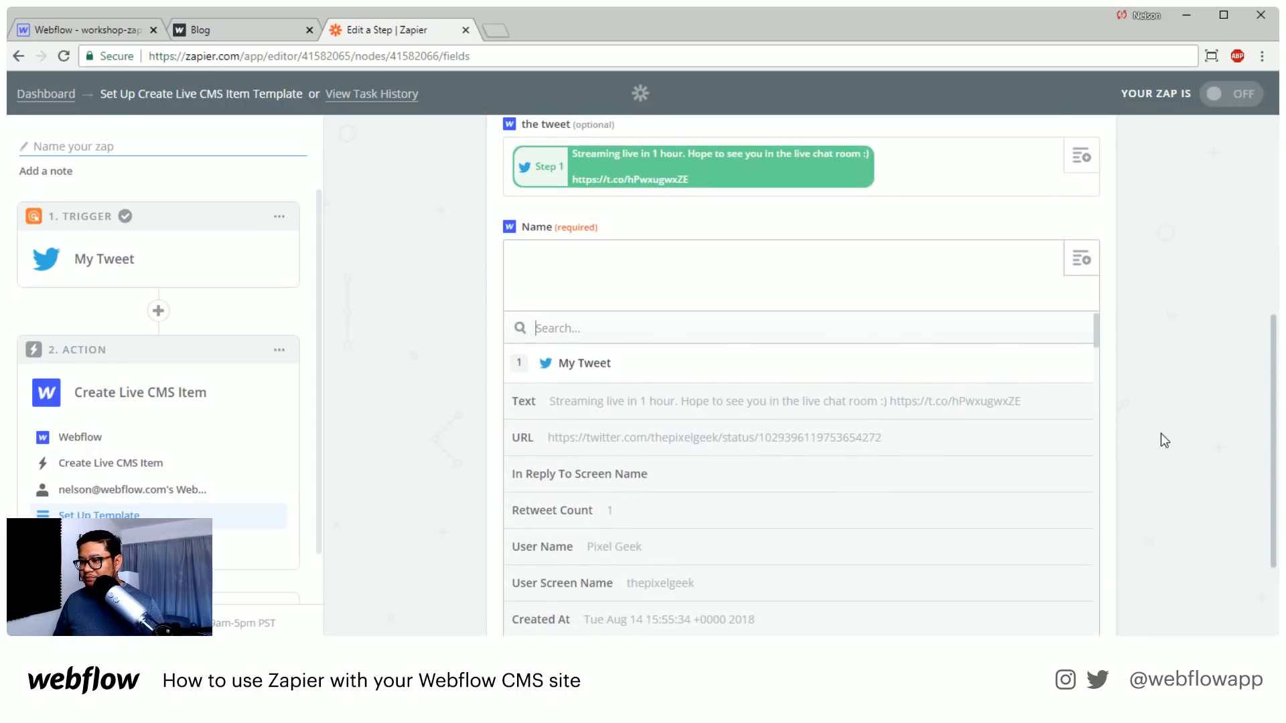
{"action": "scroll", "coordinate": [835, 492], "scroll_direction": "down", "scroll_amount": 4}
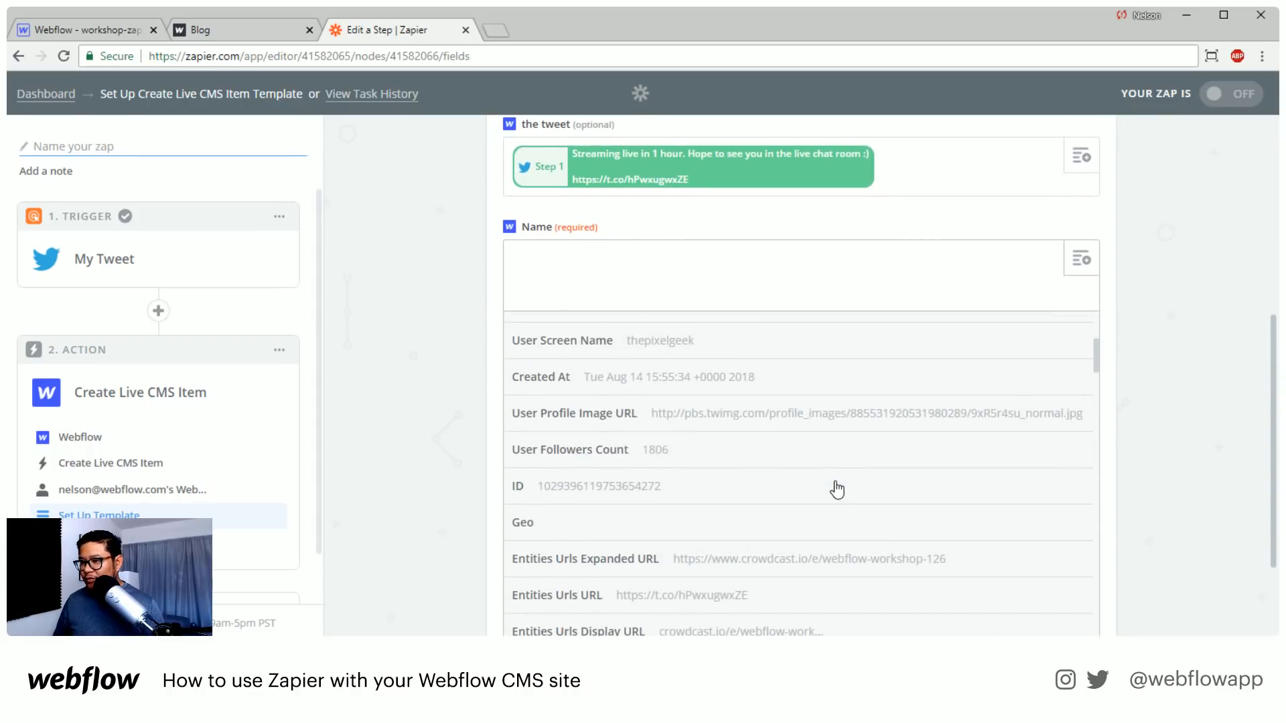
{"action": "scroll", "coordinate": [836, 489], "scroll_direction": "down", "scroll_amount": 3}
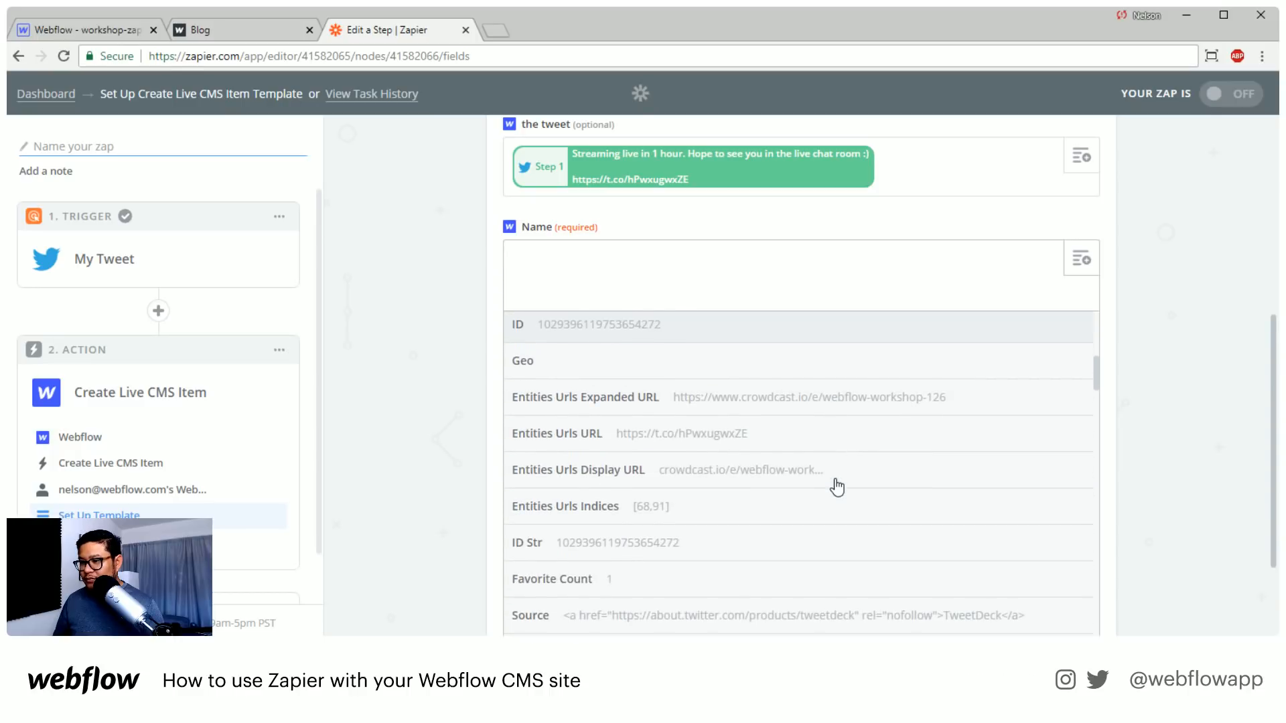
{"action": "scroll", "coordinate": [836, 488], "scroll_direction": "down", "scroll_amount": 11}
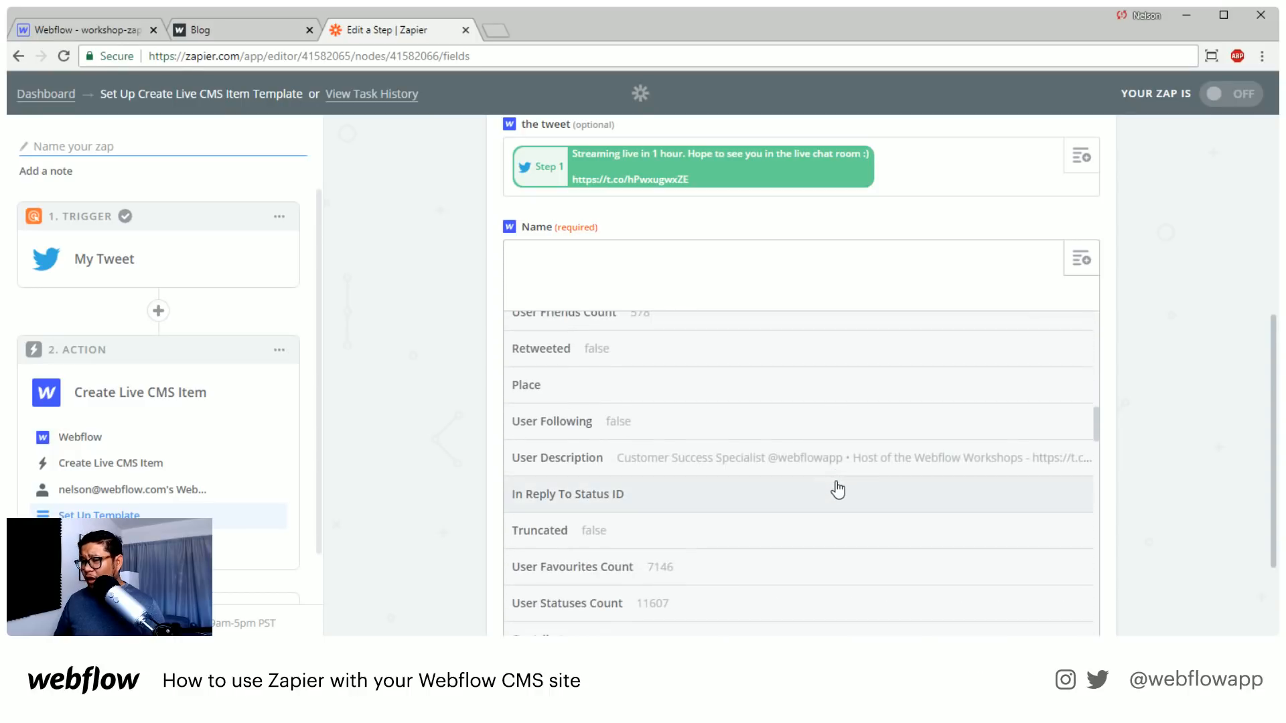
{"action": "scroll", "coordinate": [837, 490], "scroll_direction": "down", "scroll_amount": 2}
{"action": "scroll", "coordinate": [838, 490], "scroll_direction": "down", "scroll_amount": 6}
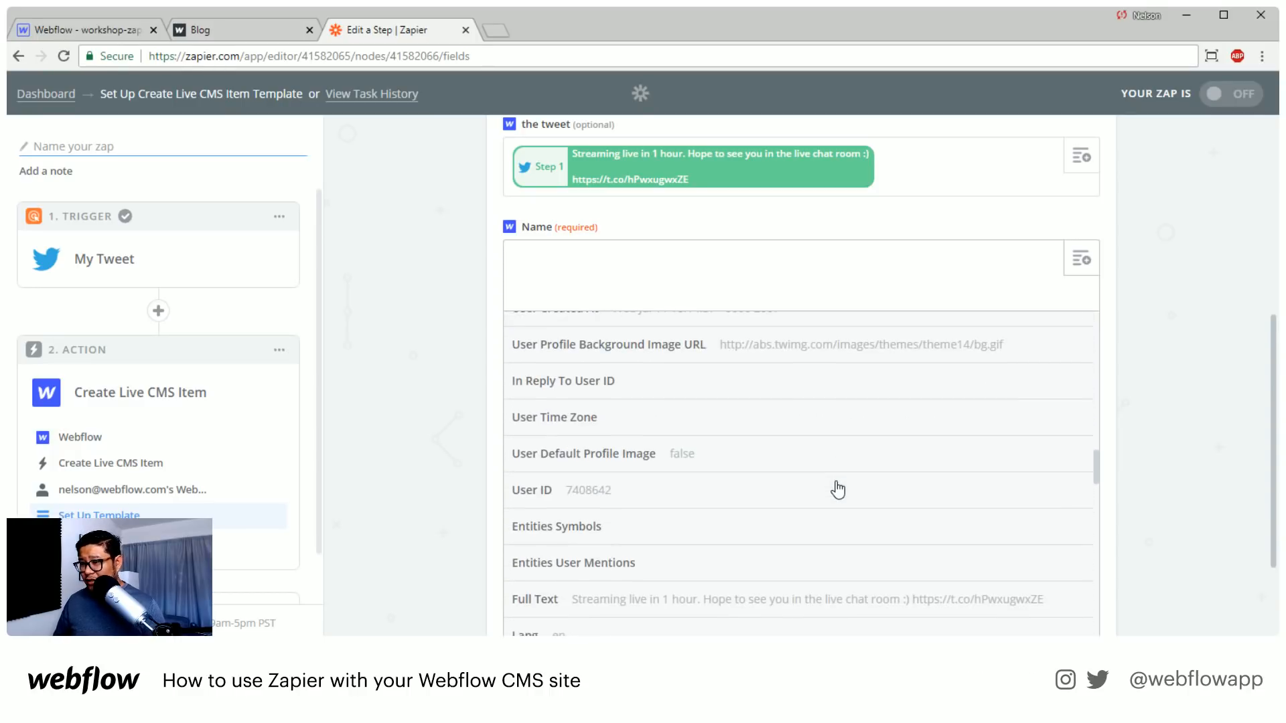
{"action": "scroll", "coordinate": [837, 490], "scroll_direction": "down", "scroll_amount": 1}
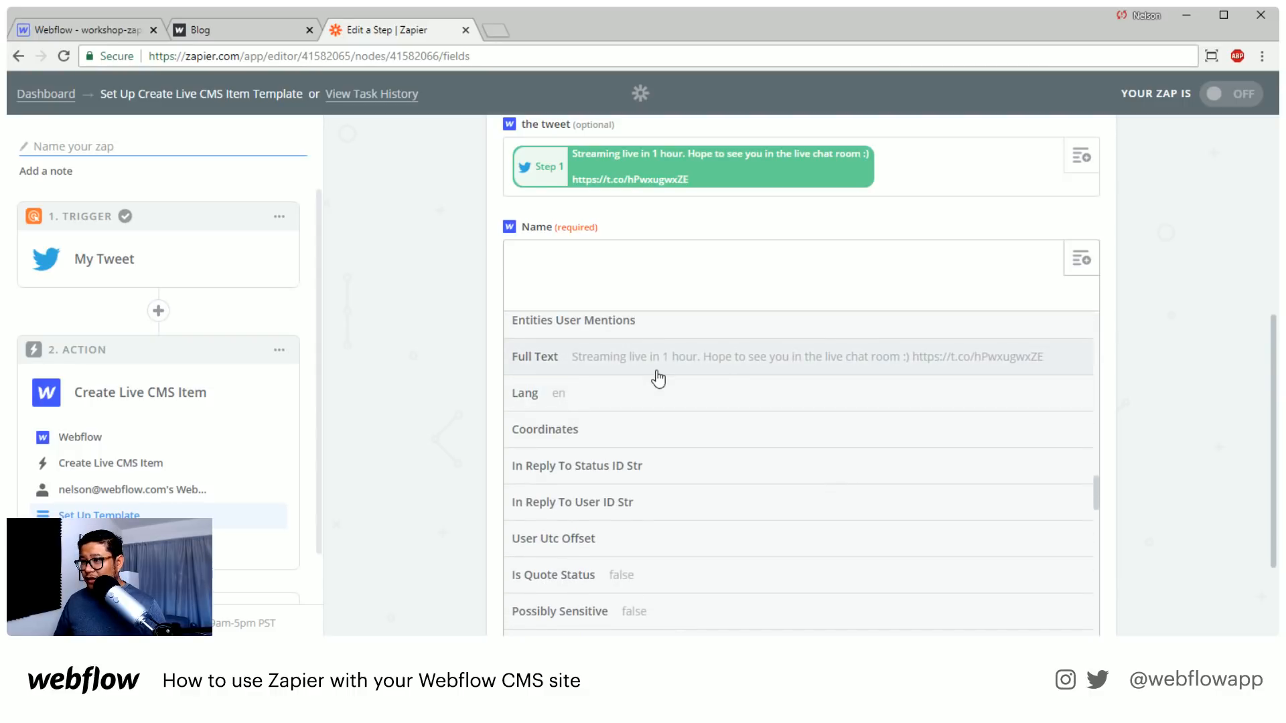
{"action": "scroll", "coordinate": [773, 538], "scroll_direction": "up", "scroll_amount": 10}
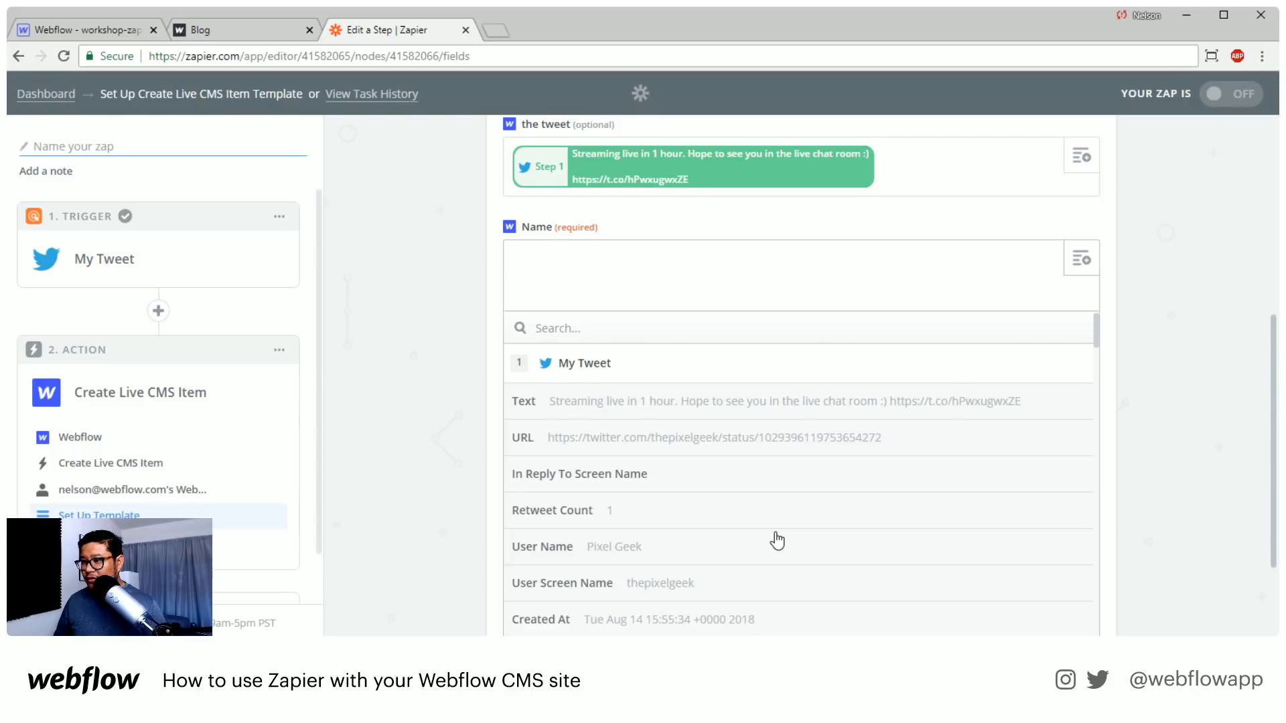
{"action": "left_click", "coordinate": [727, 409]}
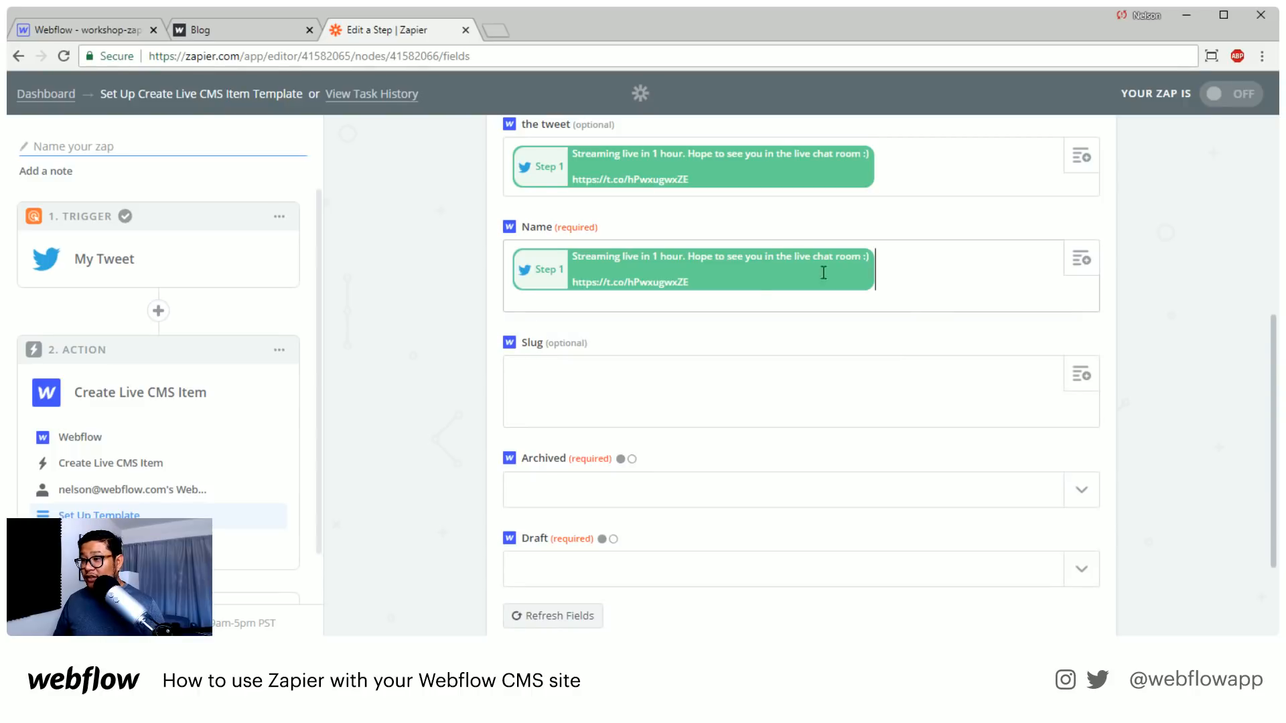
Look through the My Tweet trigger's available values for the collection's "the tweet" field
{"action": "left_click", "coordinate": [892, 166]}
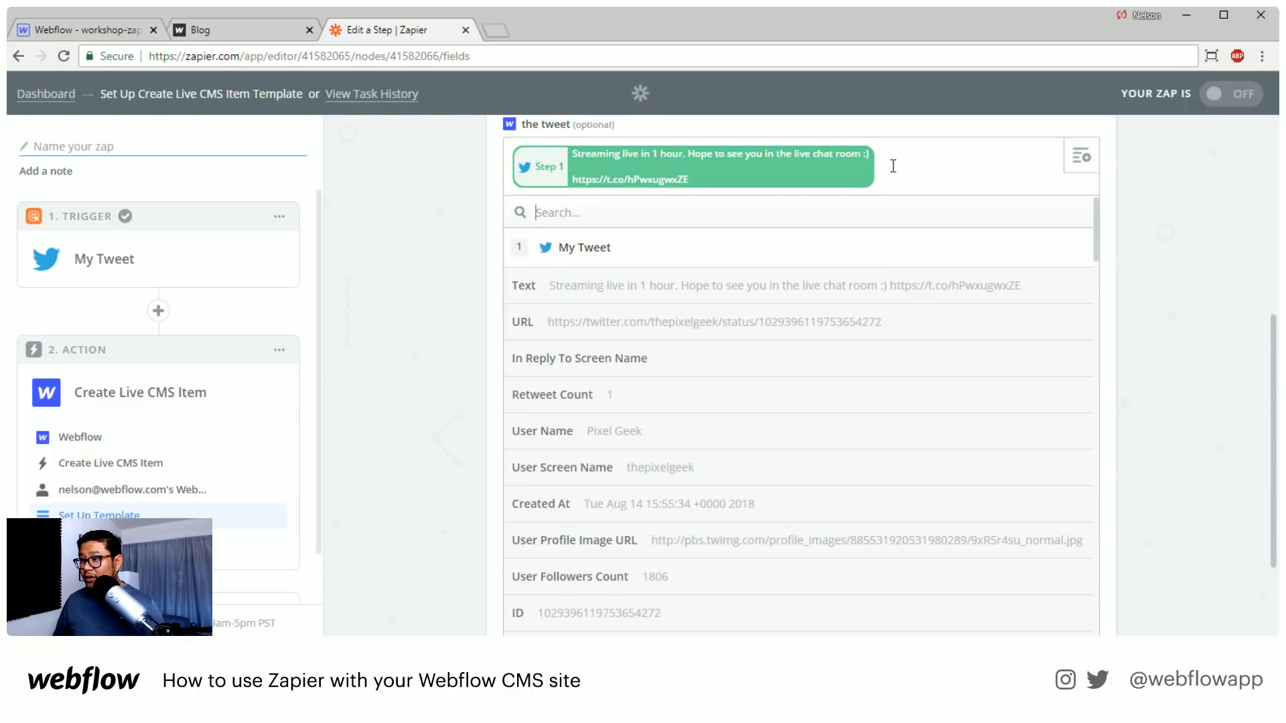
{"action": "scroll", "coordinate": [775, 542], "scroll_direction": "down", "scroll_amount": 12}
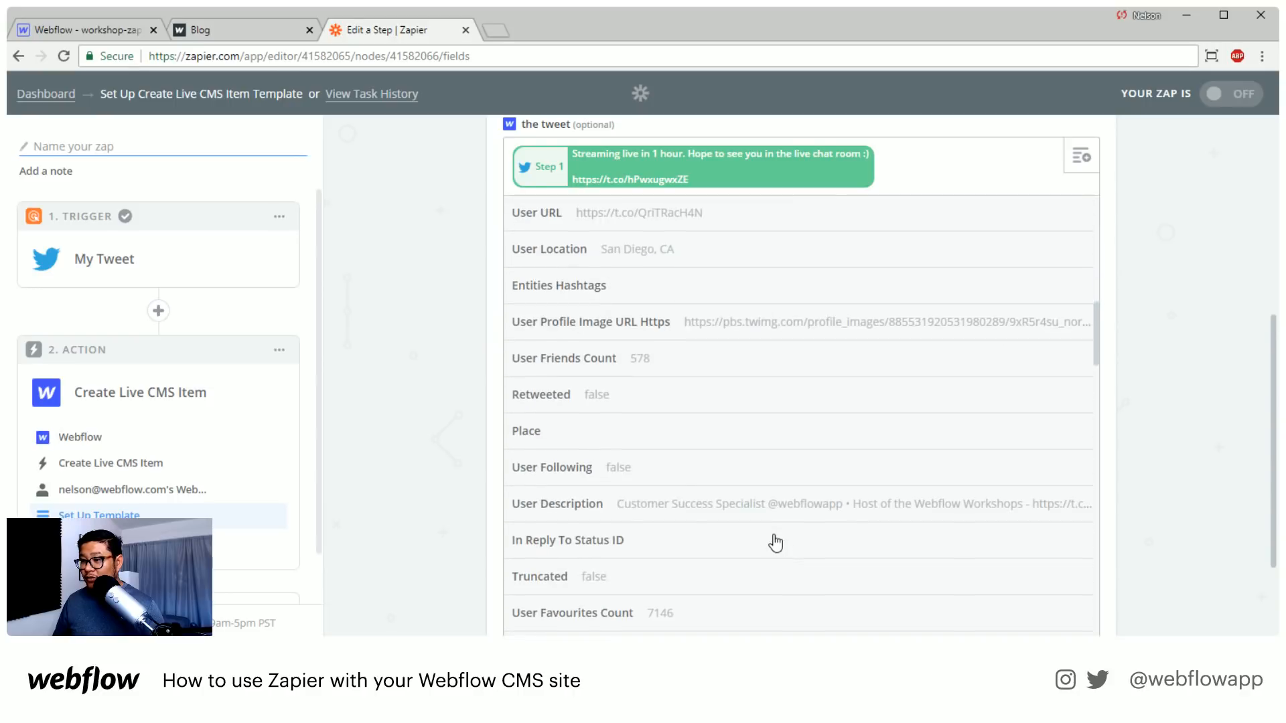
{"action": "scroll", "coordinate": [775, 543], "scroll_direction": "down", "scroll_amount": 14}
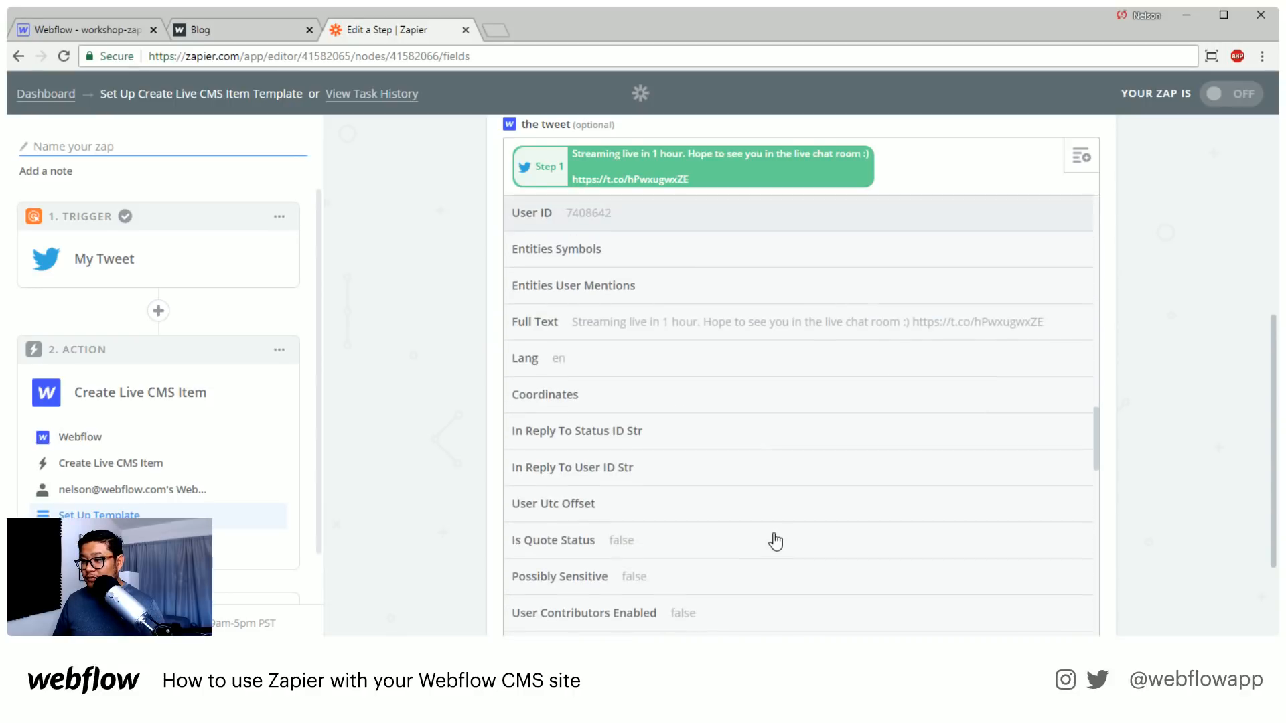
{"action": "scroll", "coordinate": [775, 542], "scroll_direction": "down", "scroll_amount": 7}
{"action": "scroll", "coordinate": [775, 543], "scroll_direction": "up", "scroll_amount": 11}
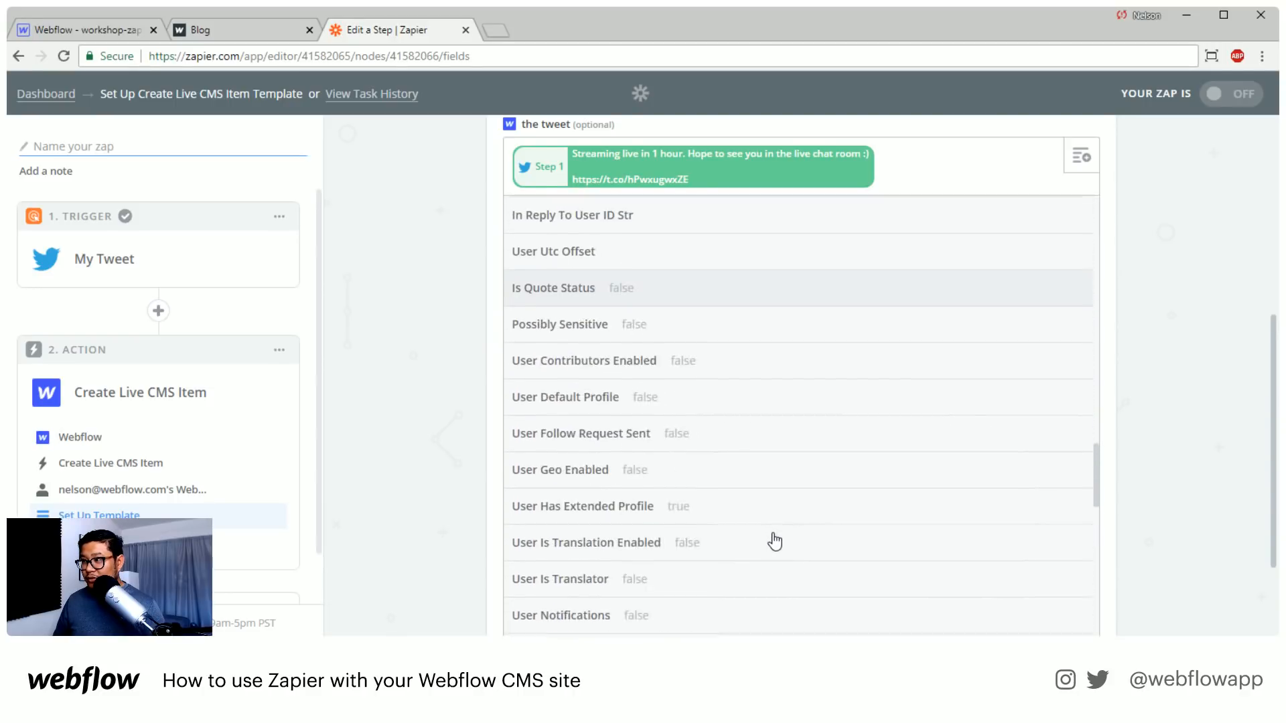
{"action": "scroll", "coordinate": [775, 543], "scroll_direction": "up", "scroll_amount": 2}
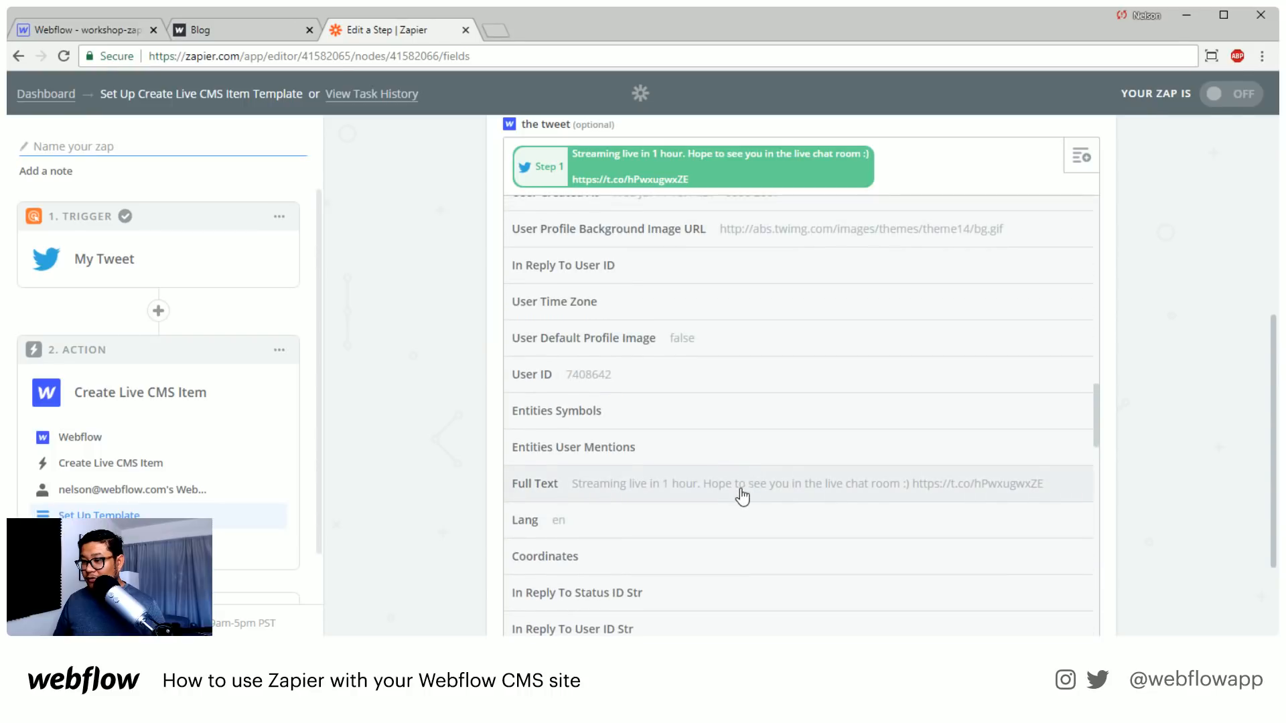
{"action": "left_click", "coordinate": [742, 496]}
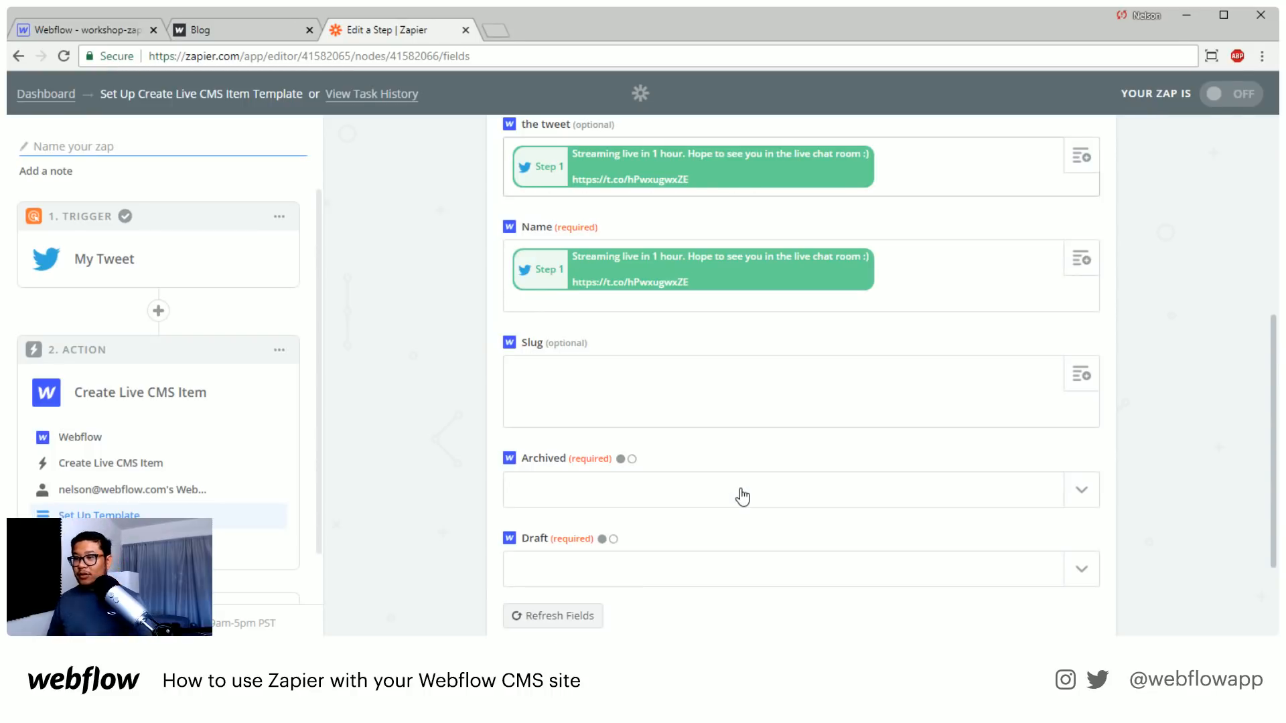
Set both Archived and Draft to no, check the field mapping and continue to the test stage
{"action": "left_click", "coordinate": [1082, 489]}
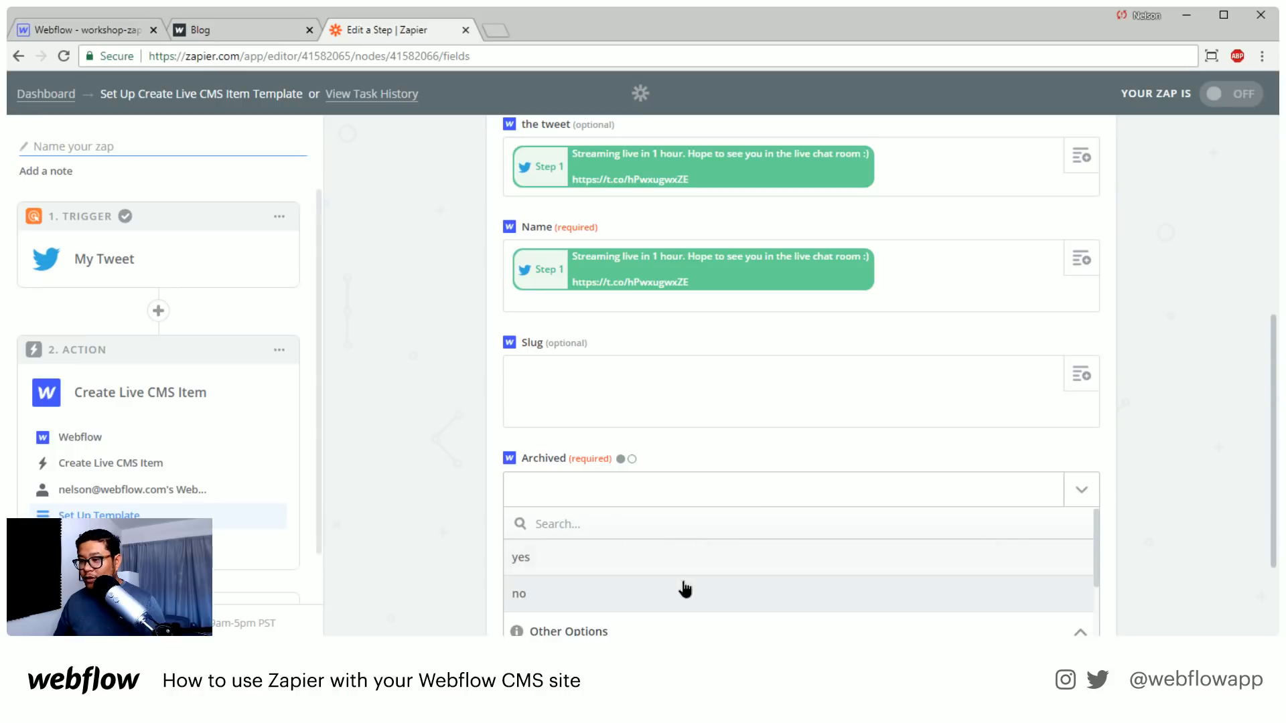
{"action": "left_click", "coordinate": [683, 591]}
{"action": "scroll", "coordinate": [1125, 474], "scroll_direction": "down", "scroll_amount": 2}
{"action": "left_click", "coordinate": [1081, 431]}
{"action": "left_click", "coordinate": [576, 536]}
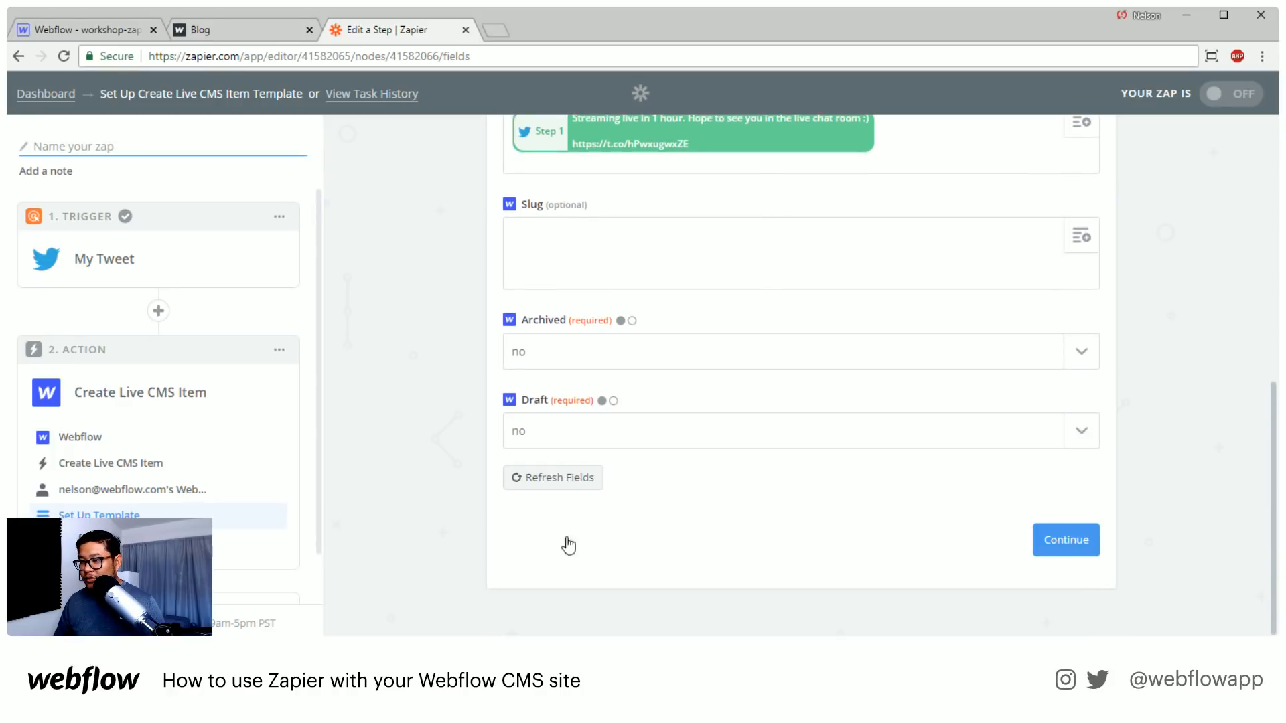
{"action": "scroll", "coordinate": [760, 578], "scroll_direction": "up", "scroll_amount": 6}
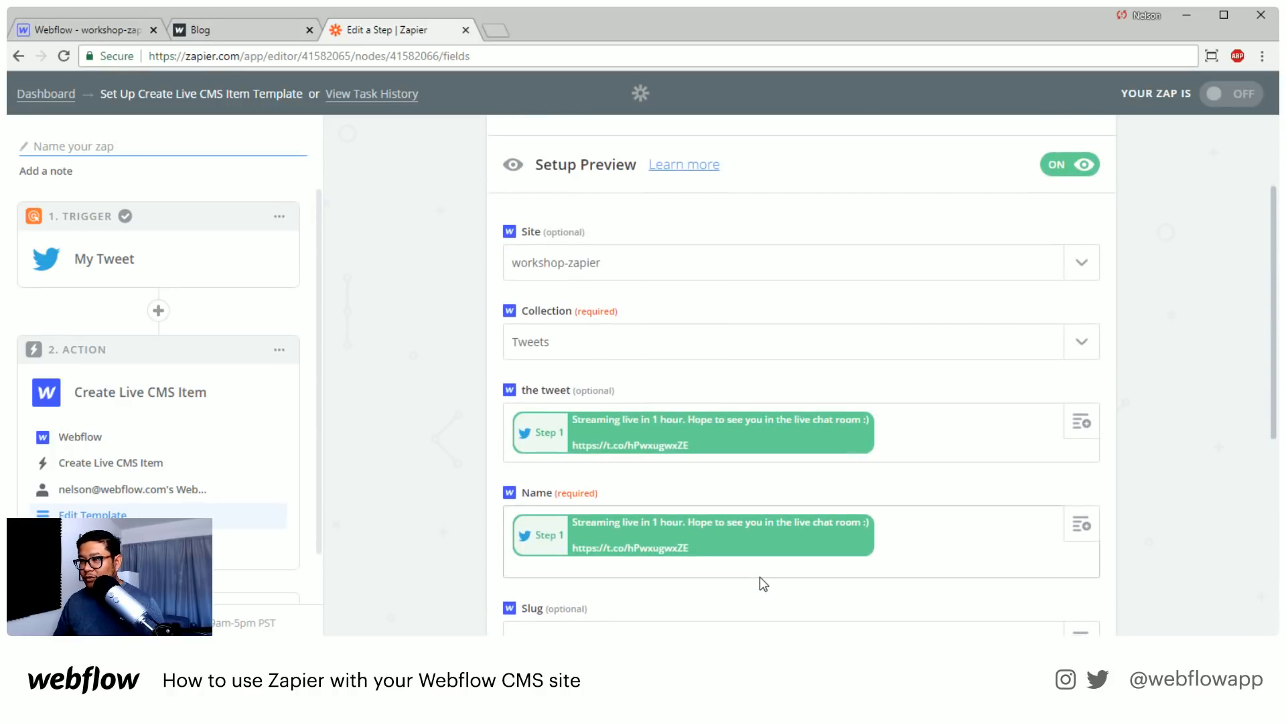
{"action": "scroll", "coordinate": [760, 576], "scroll_direction": "down", "scroll_amount": 6}
{"action": "left_click", "coordinate": [1050, 548]}
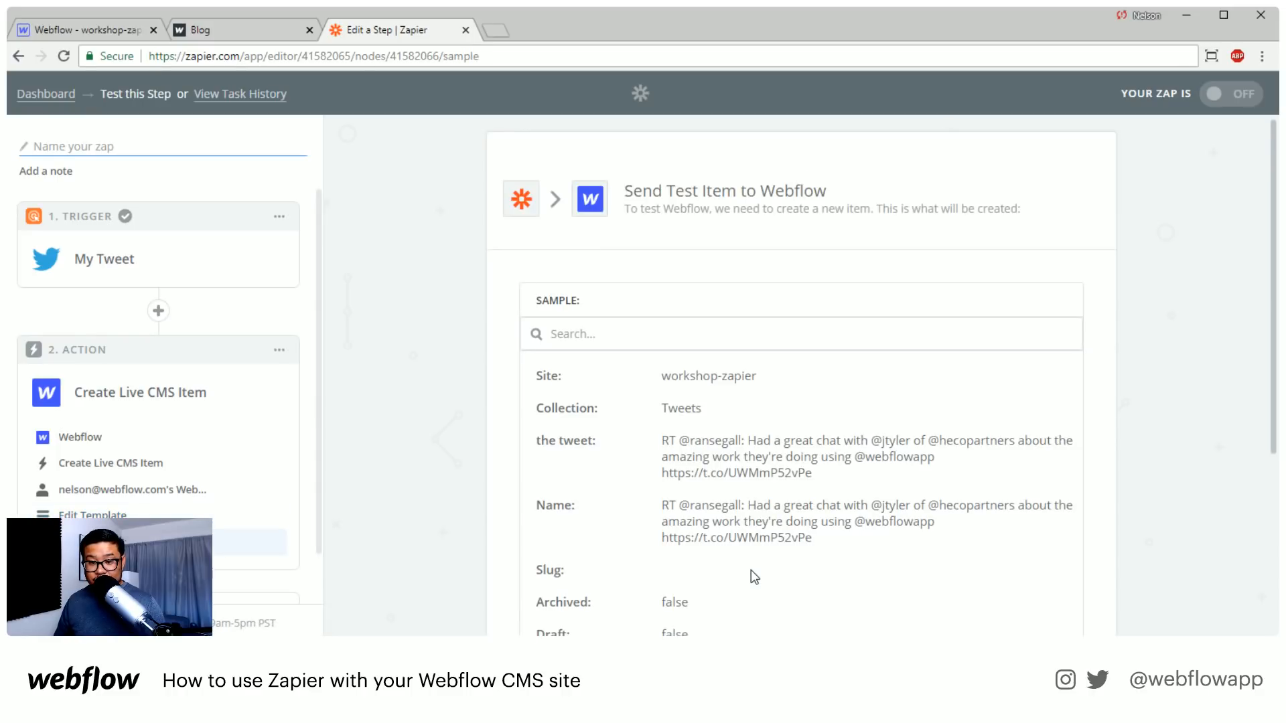
Review the sample tweet item and send it as a test to Webflow
{"action": "scroll", "coordinate": [1087, 475], "scroll_direction": "down", "scroll_amount": 3}
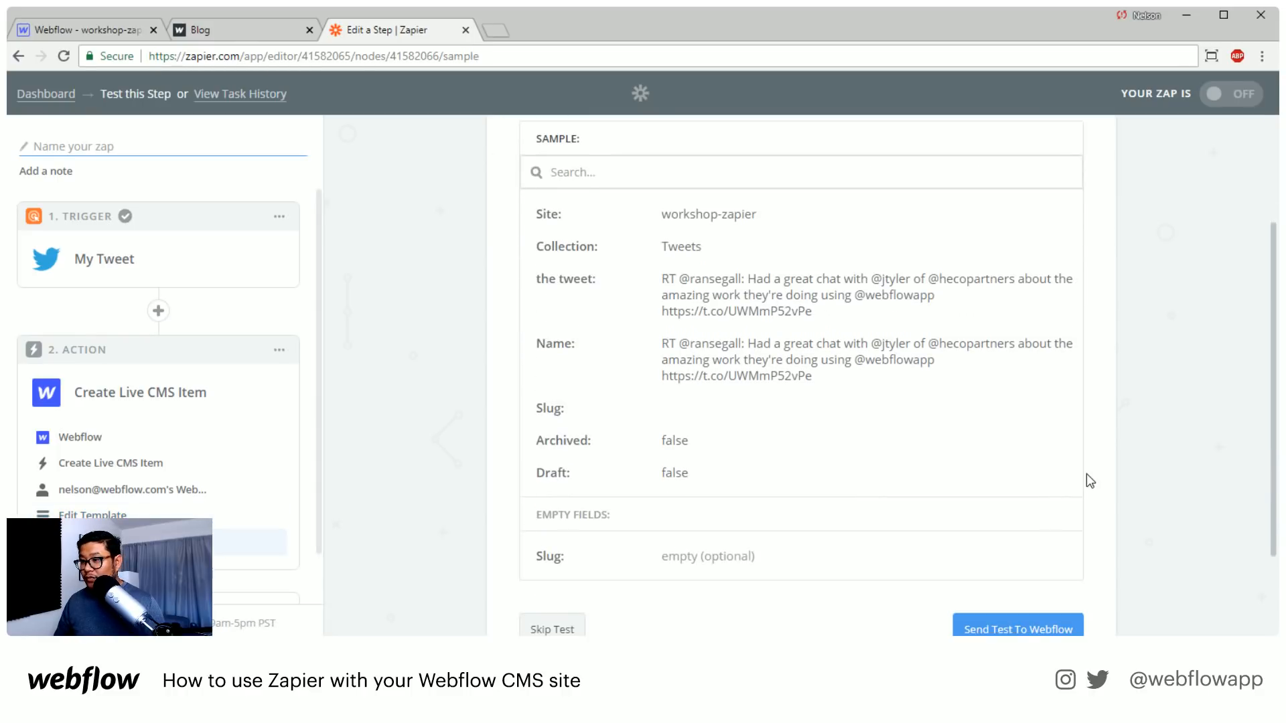
{"action": "scroll", "coordinate": [1144, 469], "scroll_direction": "down", "scroll_amount": 2}
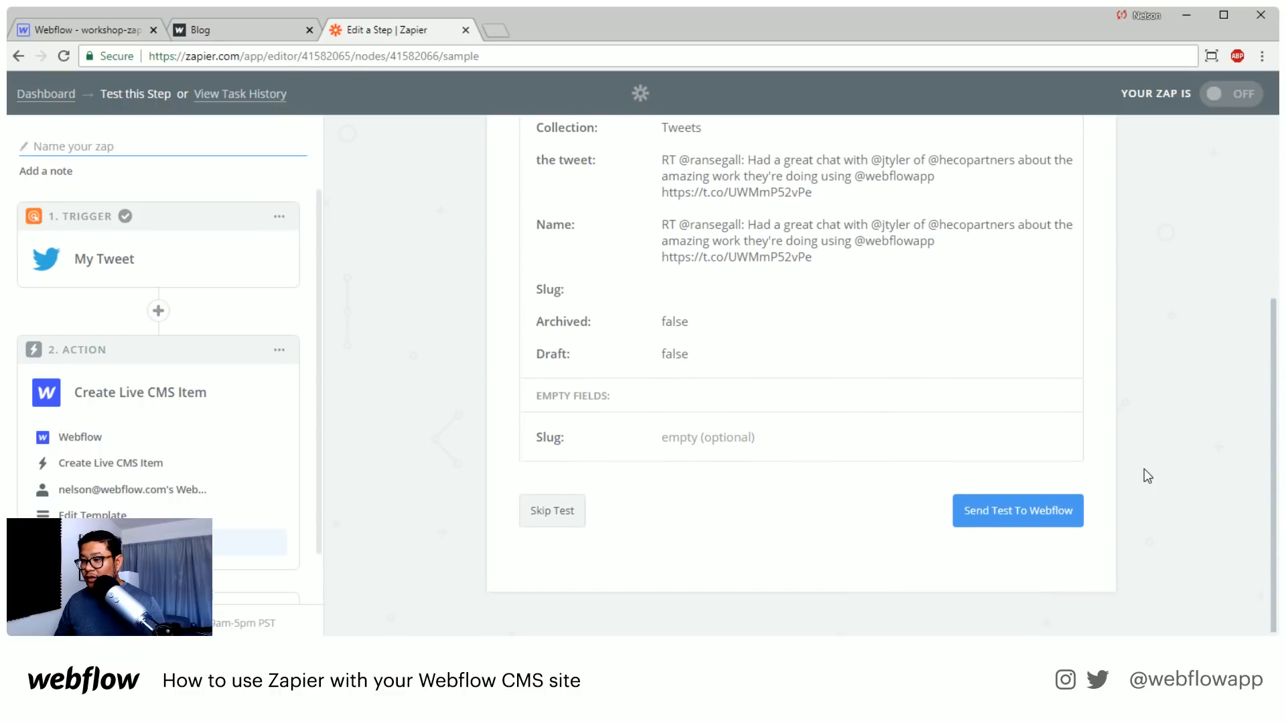
{"action": "left_click", "coordinate": [1024, 513]}
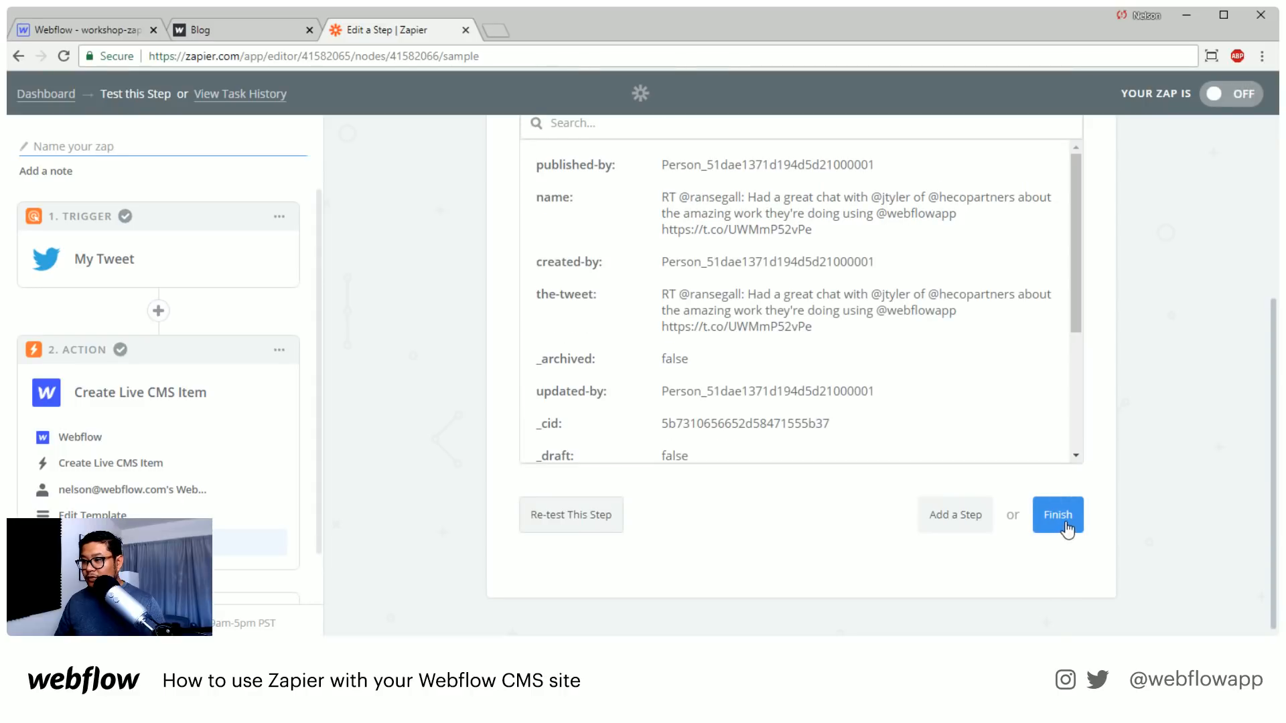
Finish the setup, name the zap "tweet to wf" and turn it on
{"action": "left_click", "coordinate": [1058, 516]}
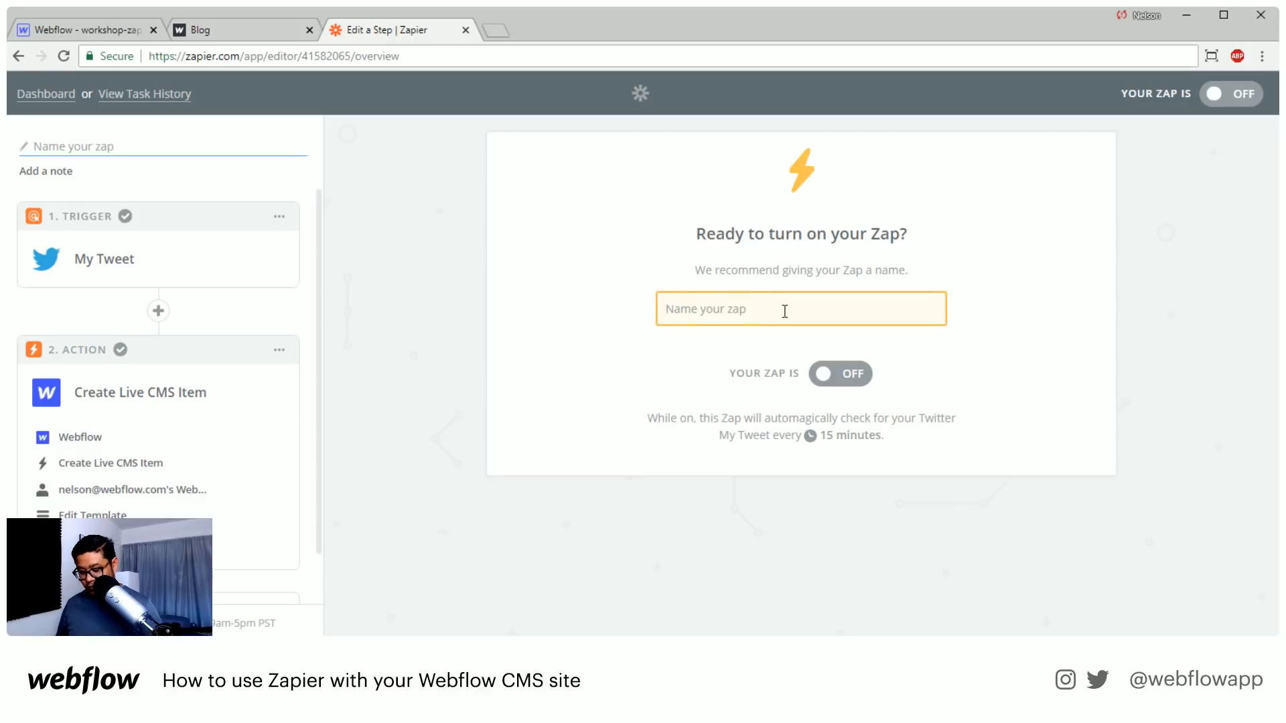
{"action": "type", "text": "tweet to wf"}
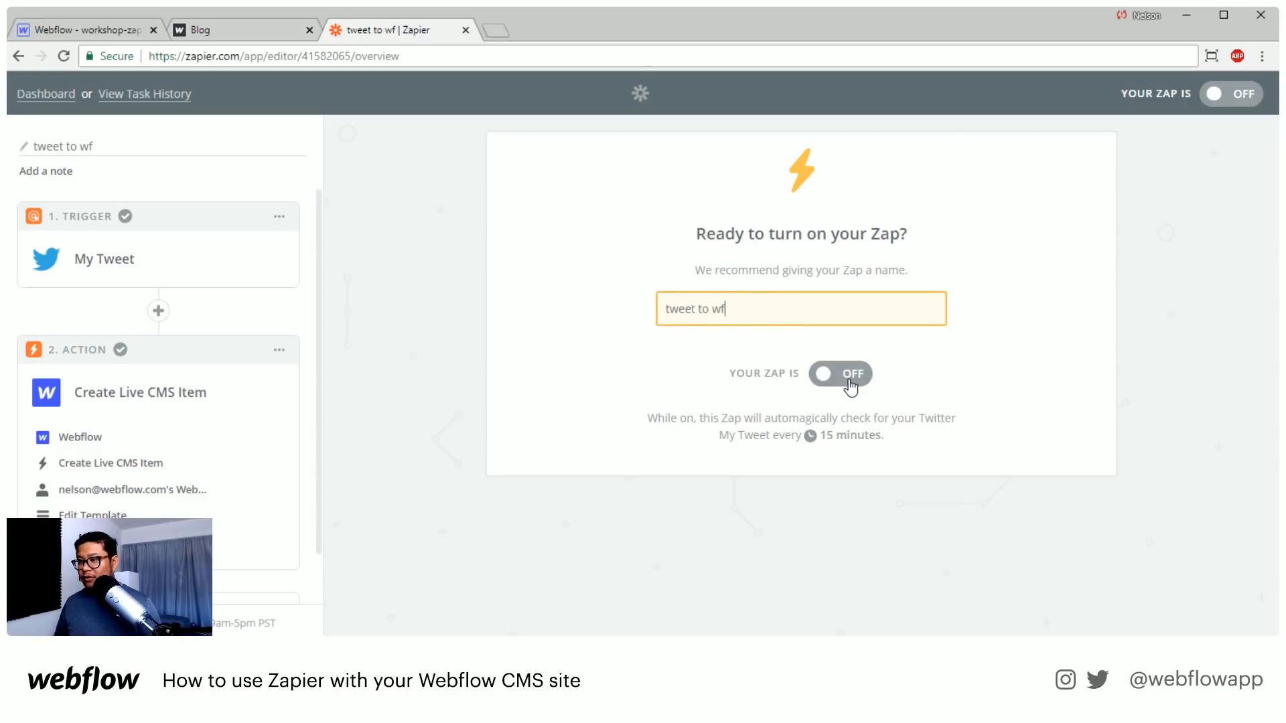
{"action": "left_click", "coordinate": [847, 380]}
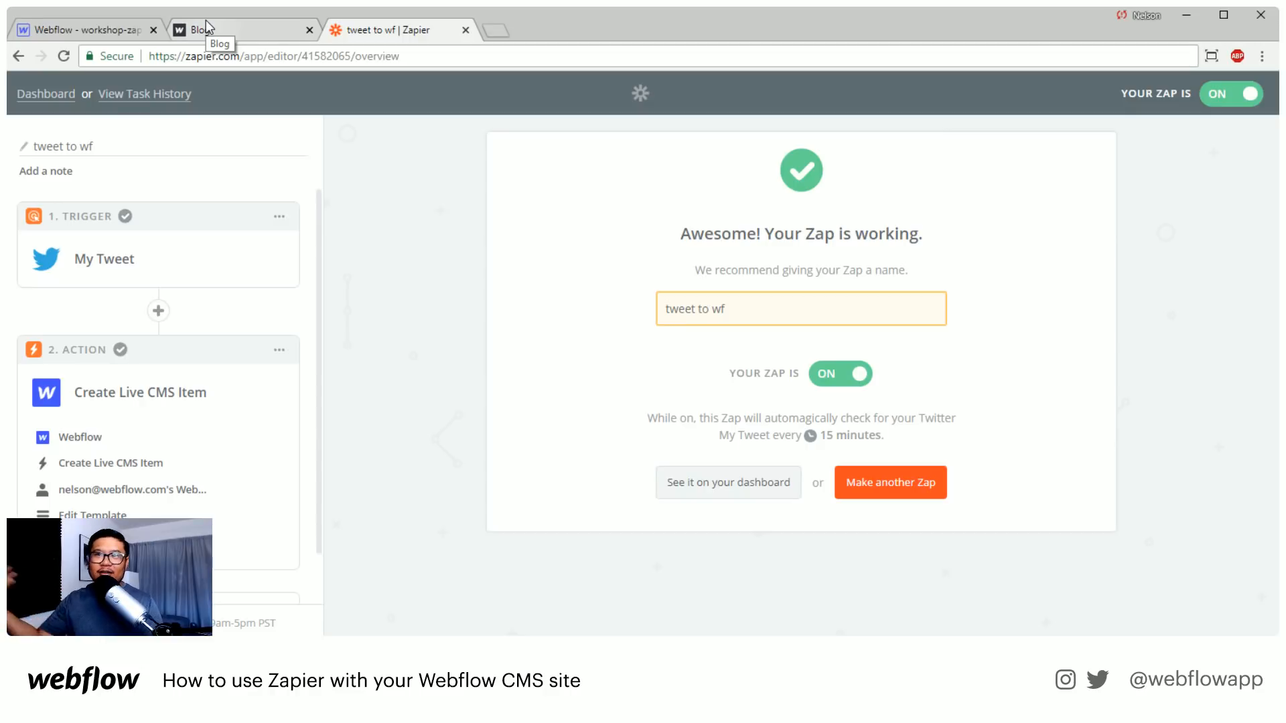
Switch to the Webflow Designer, check the Tweets collection for items and reload the project
{"action": "left_click", "coordinate": [80, 24]}
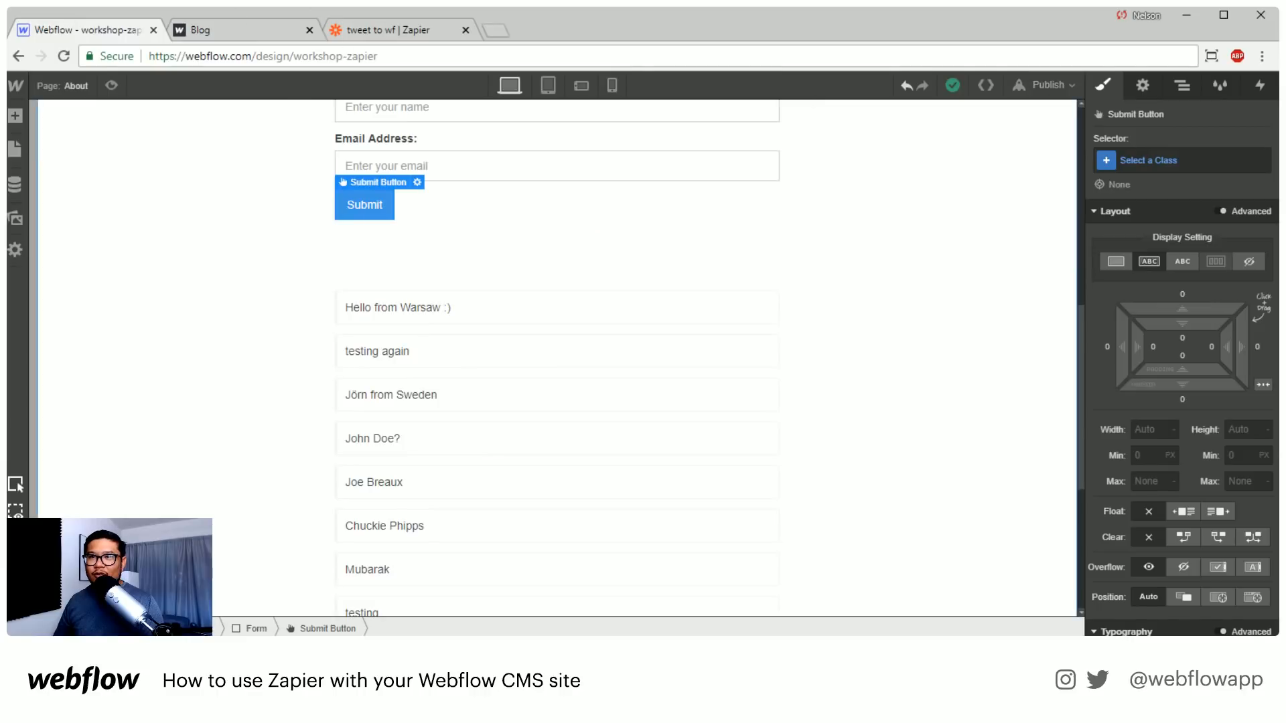
{"action": "left_click", "coordinate": [15, 186]}
{"action": "left_click", "coordinate": [131, 276]}
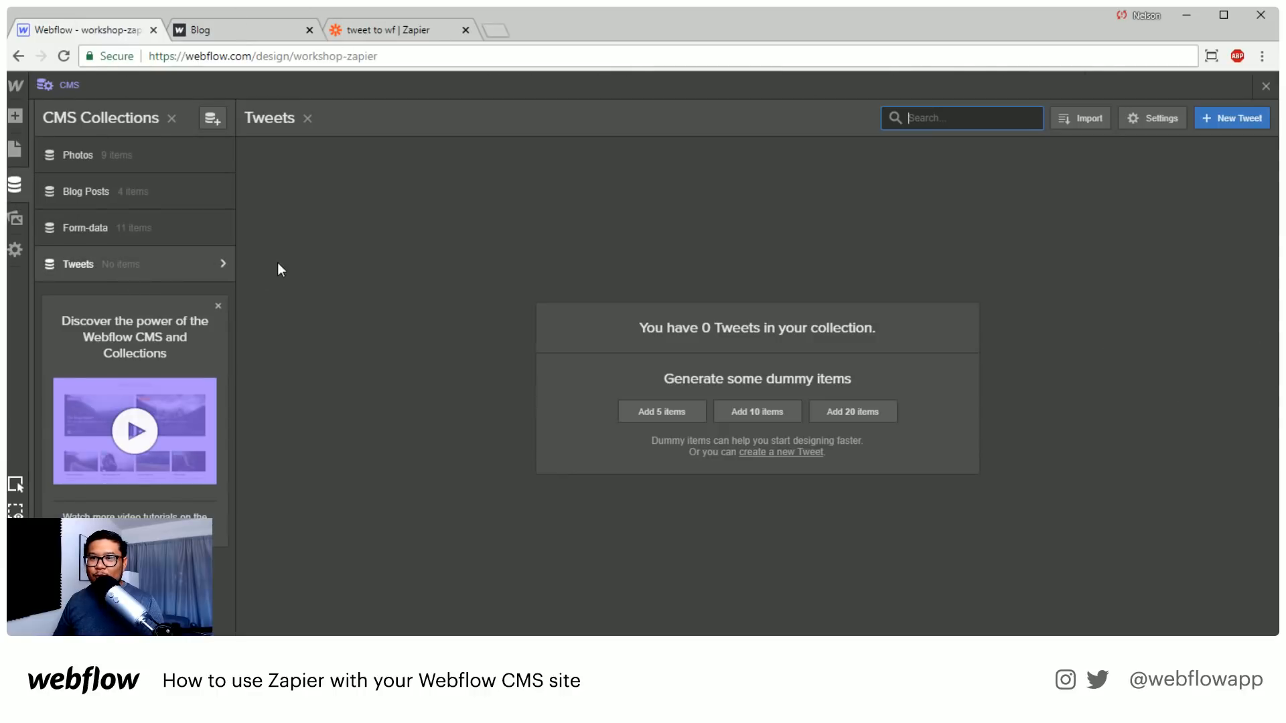
{"action": "left_click", "coordinate": [64, 56]}
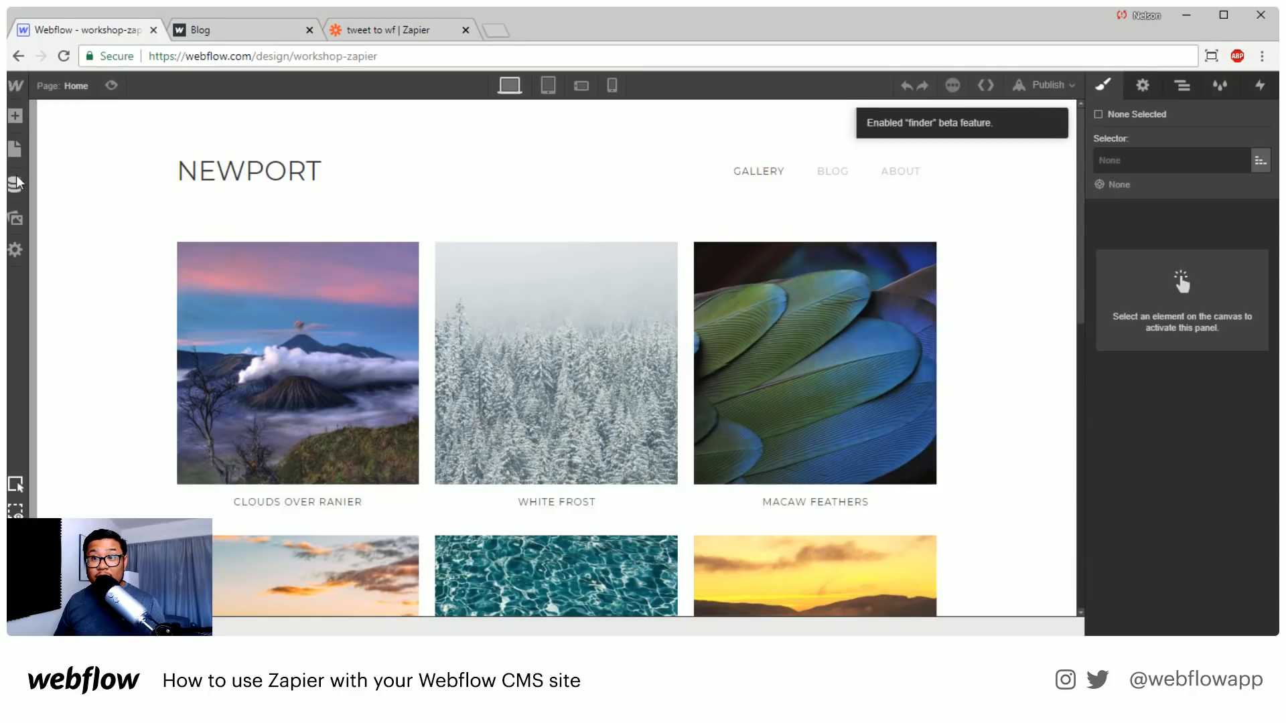
Open the test item in the Tweets collection to check its fields, and close the CMS view
{"action": "left_click", "coordinate": [16, 182]}
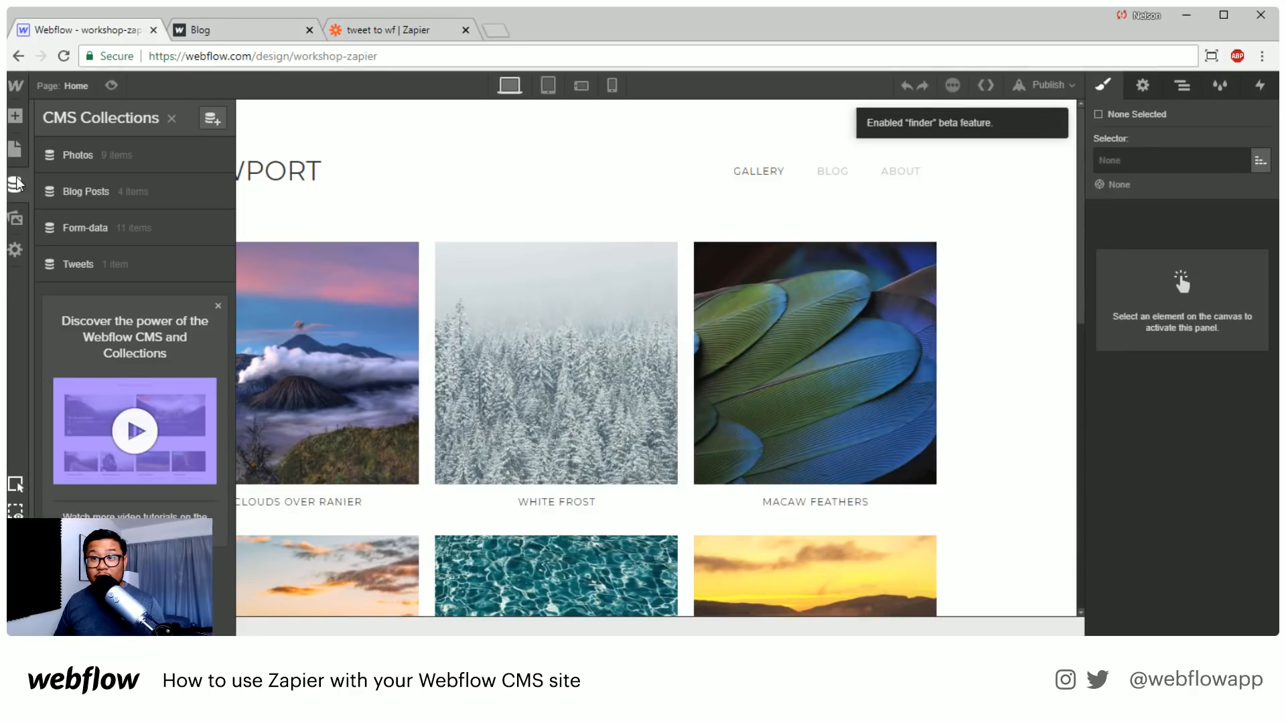
{"action": "left_click", "coordinate": [155, 265]}
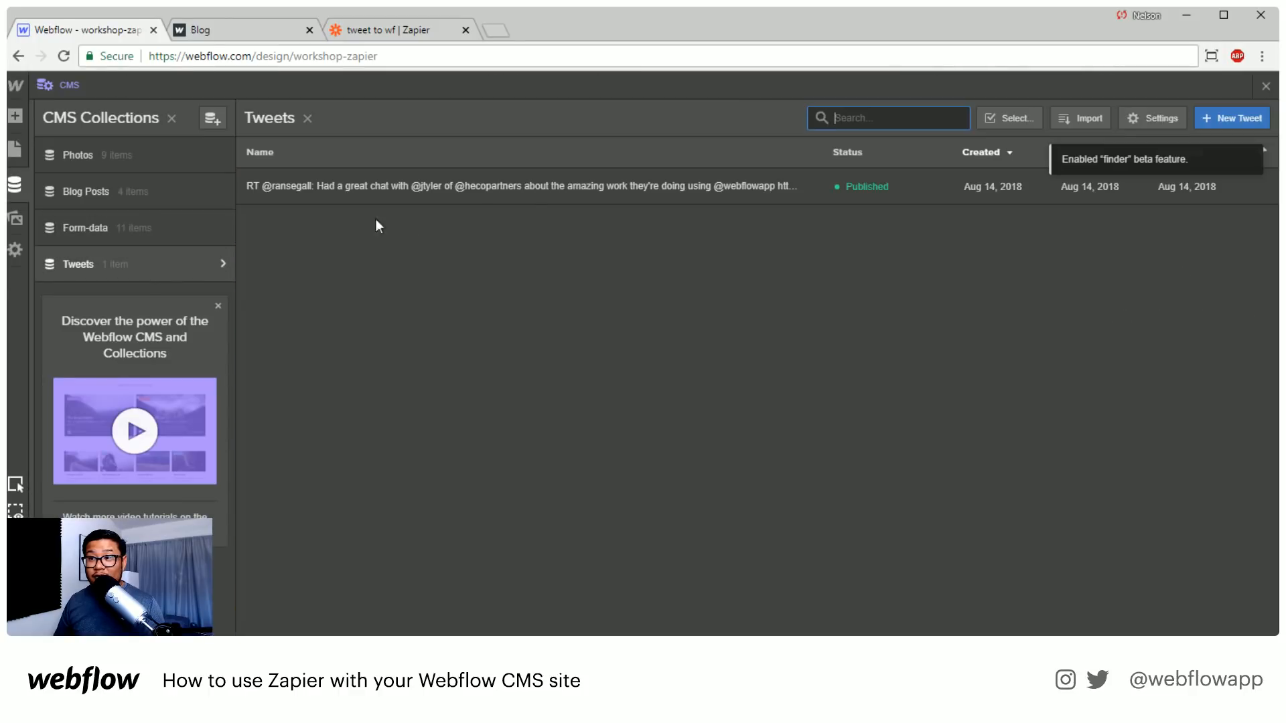
{"action": "left_click", "coordinate": [564, 194]}
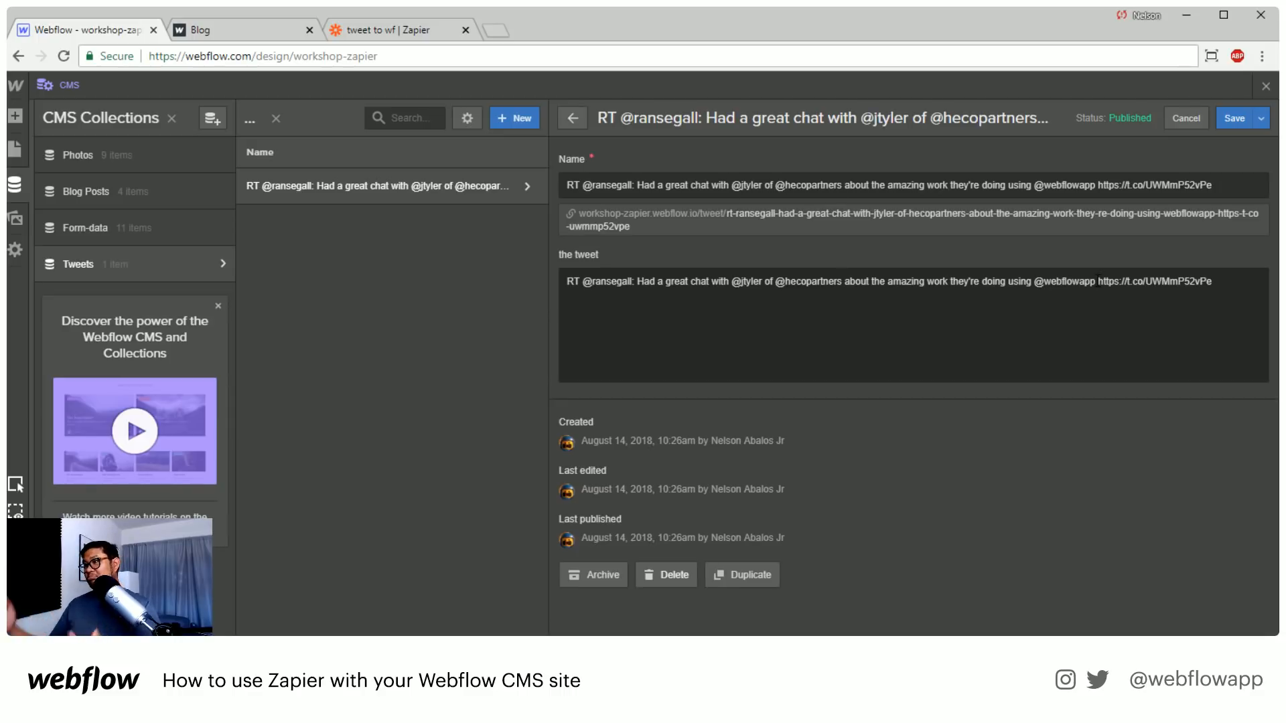
{"action": "left_click", "coordinate": [1265, 87]}
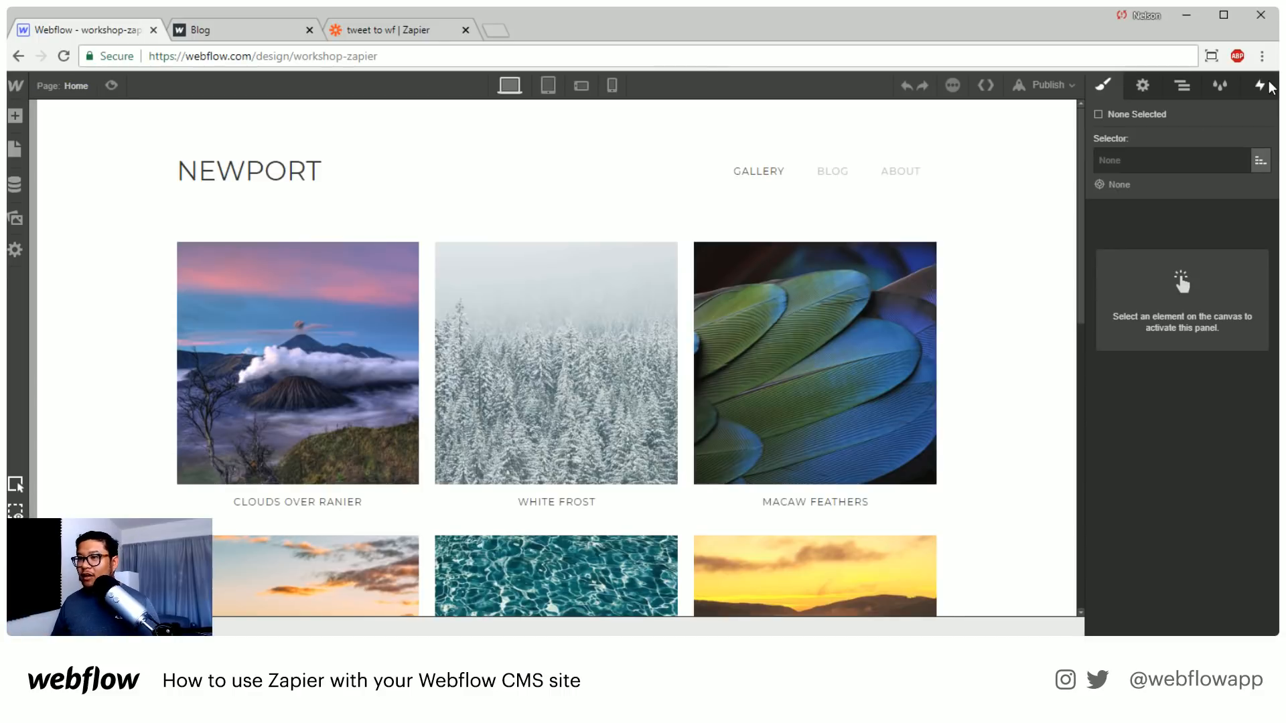
{"action": "left_click", "coordinate": [67, 85]}
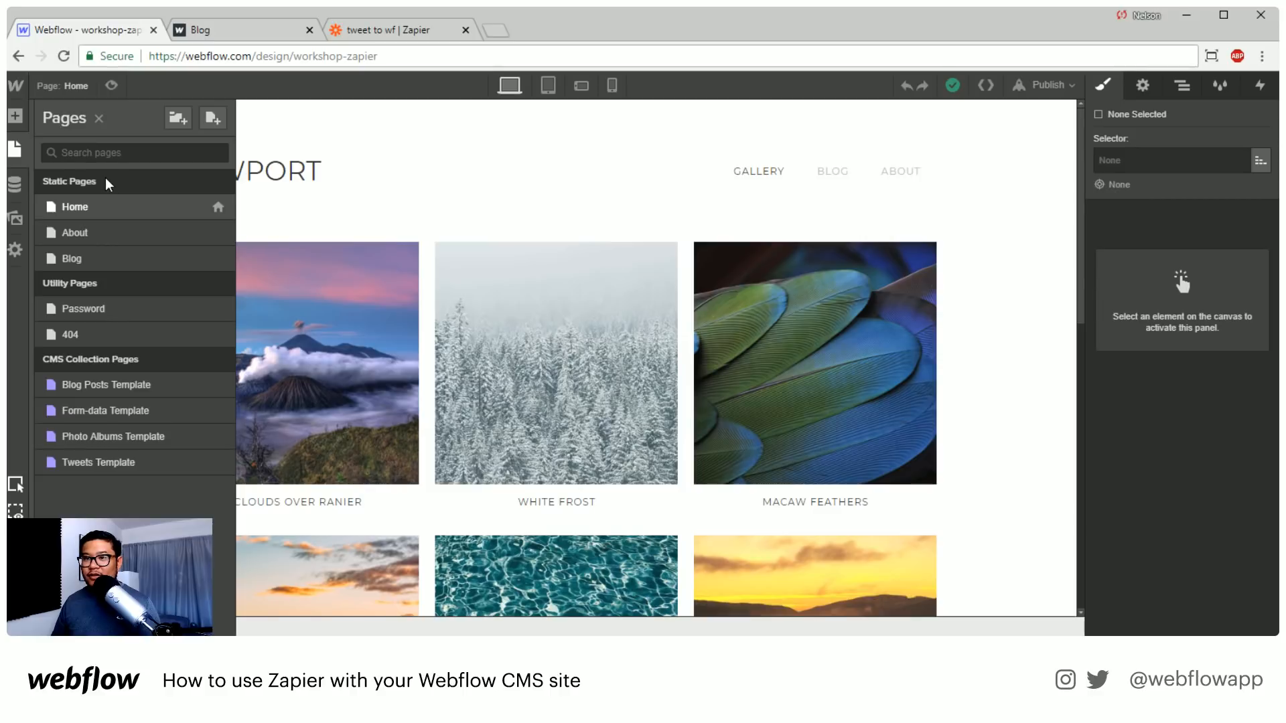
{"action": "left_click", "coordinate": [131, 260]}
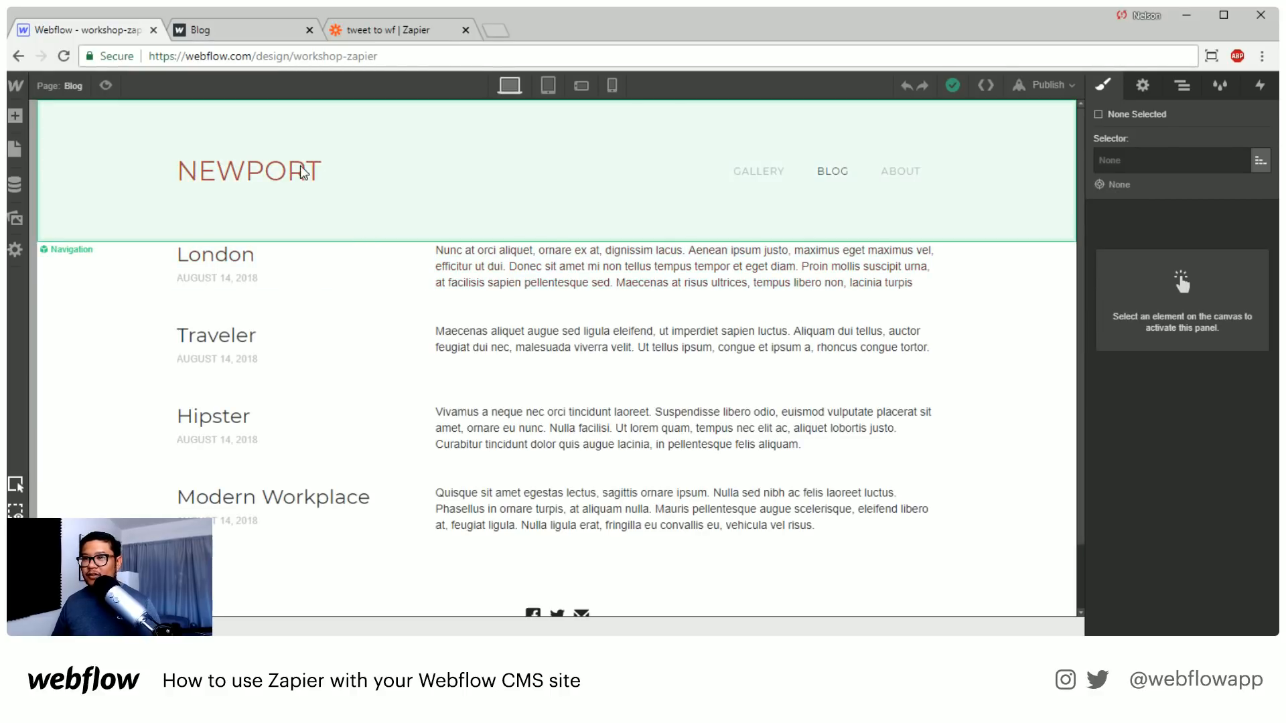
{"action": "left_click", "coordinate": [67, 86]}
{"action": "left_click", "coordinate": [214, 119]}
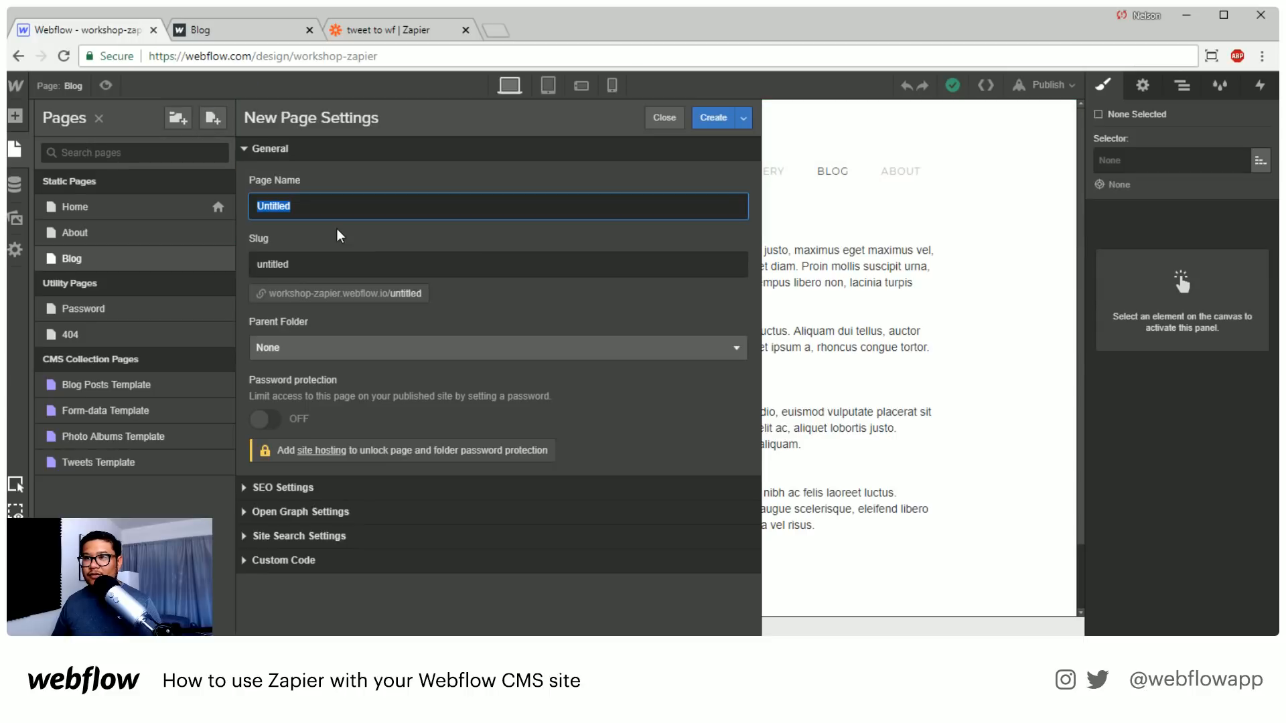
{"action": "left_click", "coordinate": [664, 118]}
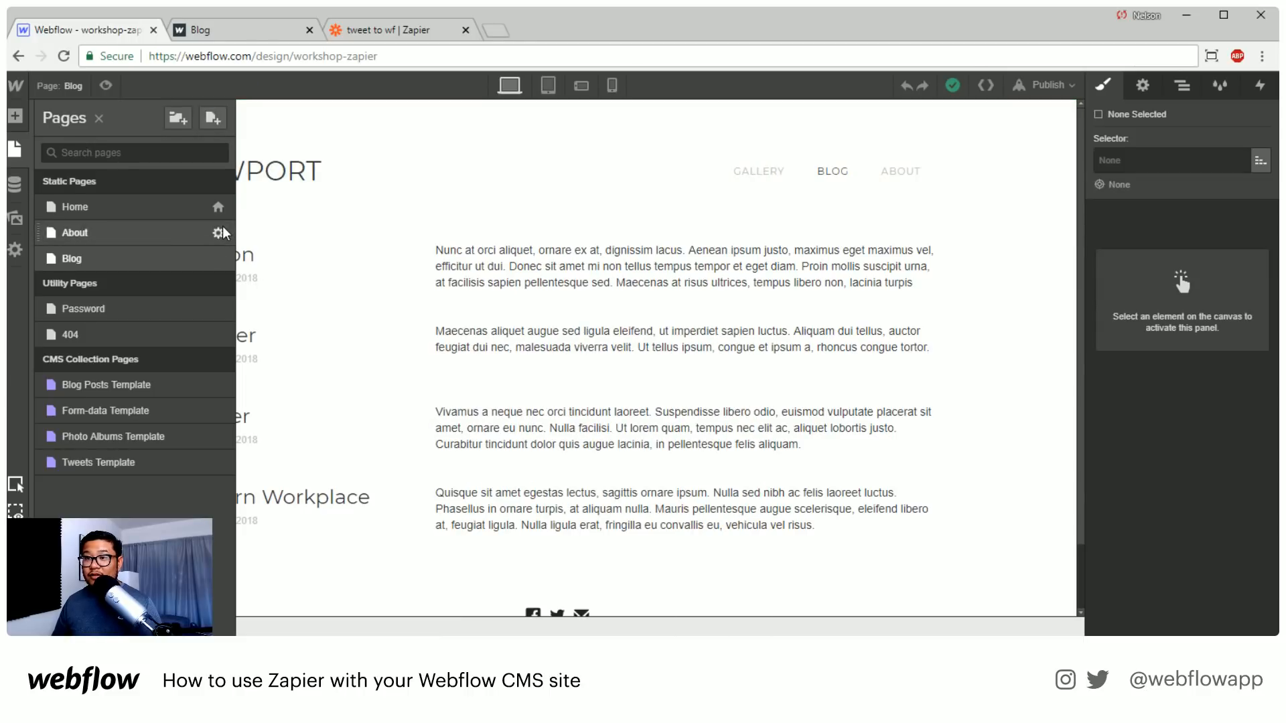
Duplicate the About page as a new page named "tweets"
{"action": "left_click", "coordinate": [222, 231]}
{"action": "left_click", "coordinate": [611, 118]}
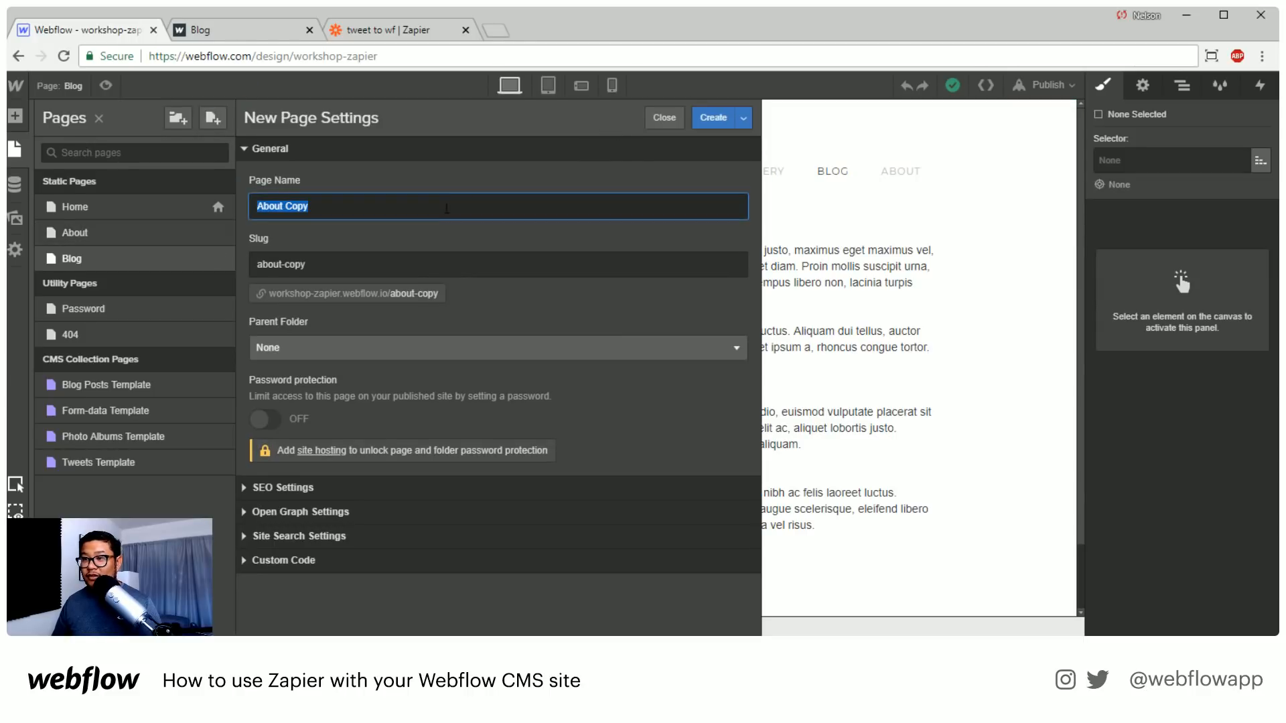
{"action": "type", "text": "tweets"}
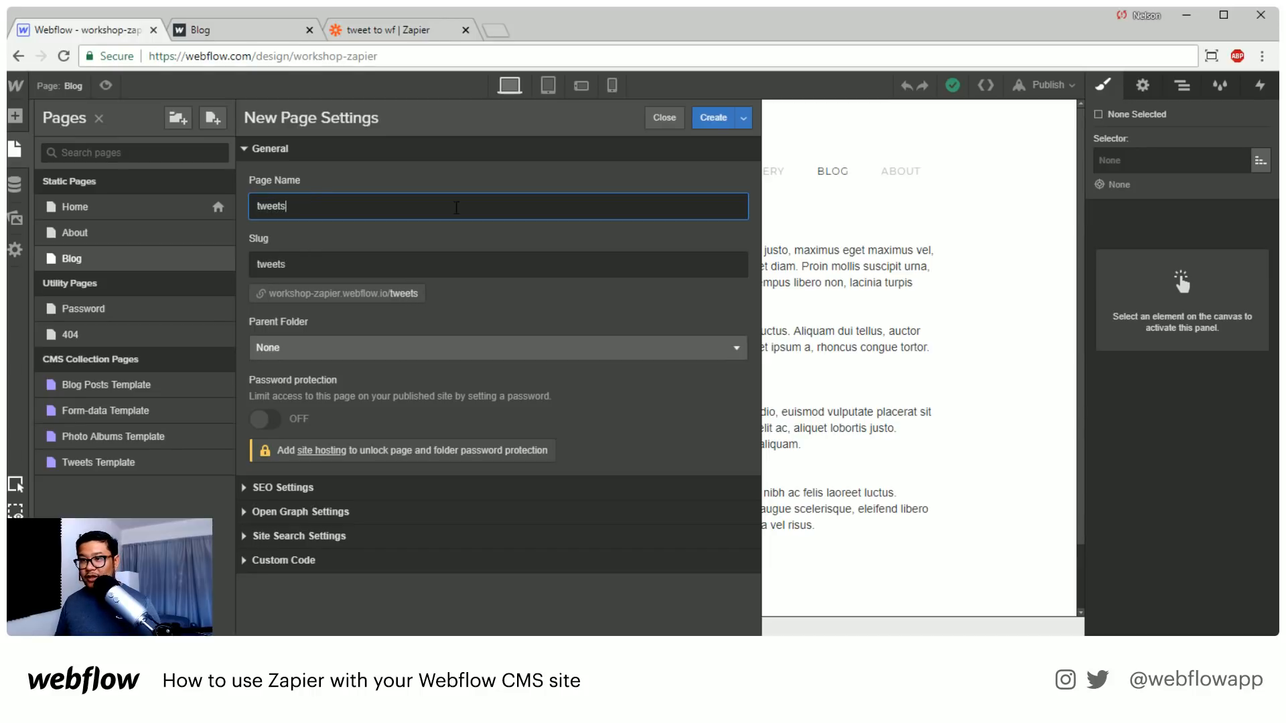
{"action": "key", "text": "Return"}
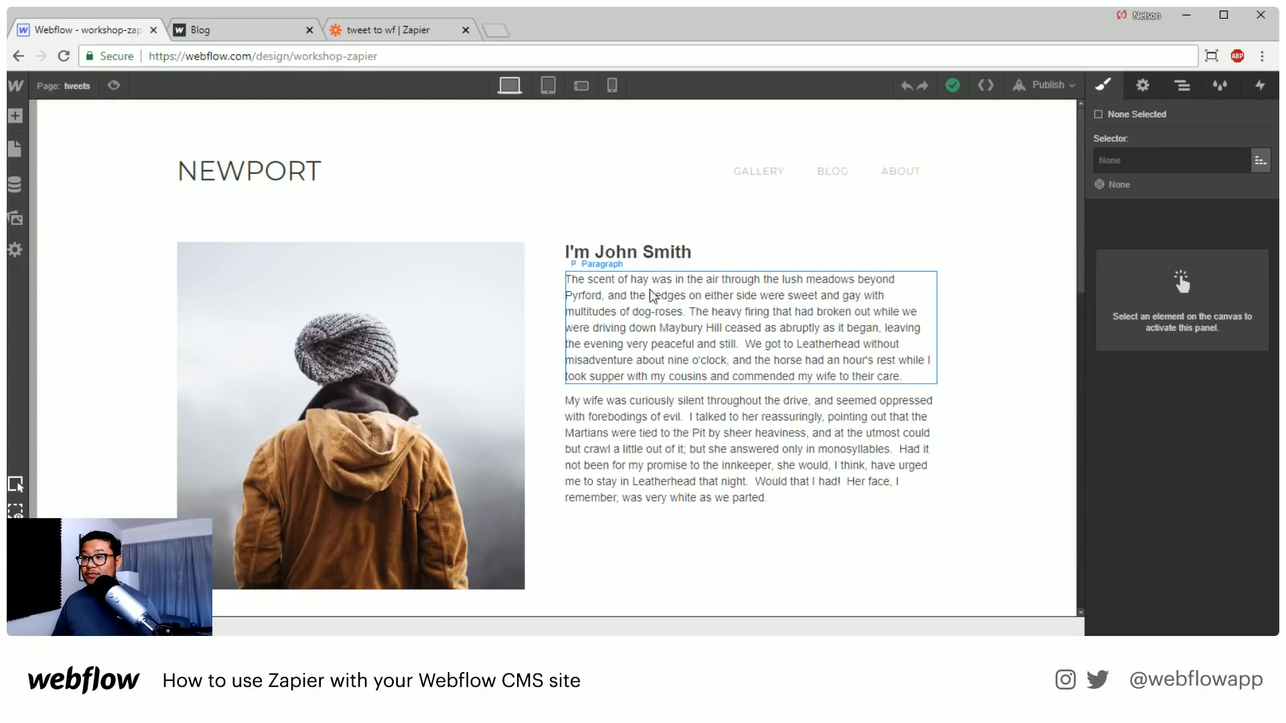
Replace the heading and paragraphs beside the photo on the tweets page with a Collection List
{"action": "left_click", "coordinate": [635, 252]}
{"action": "key", "text": "Delete"}
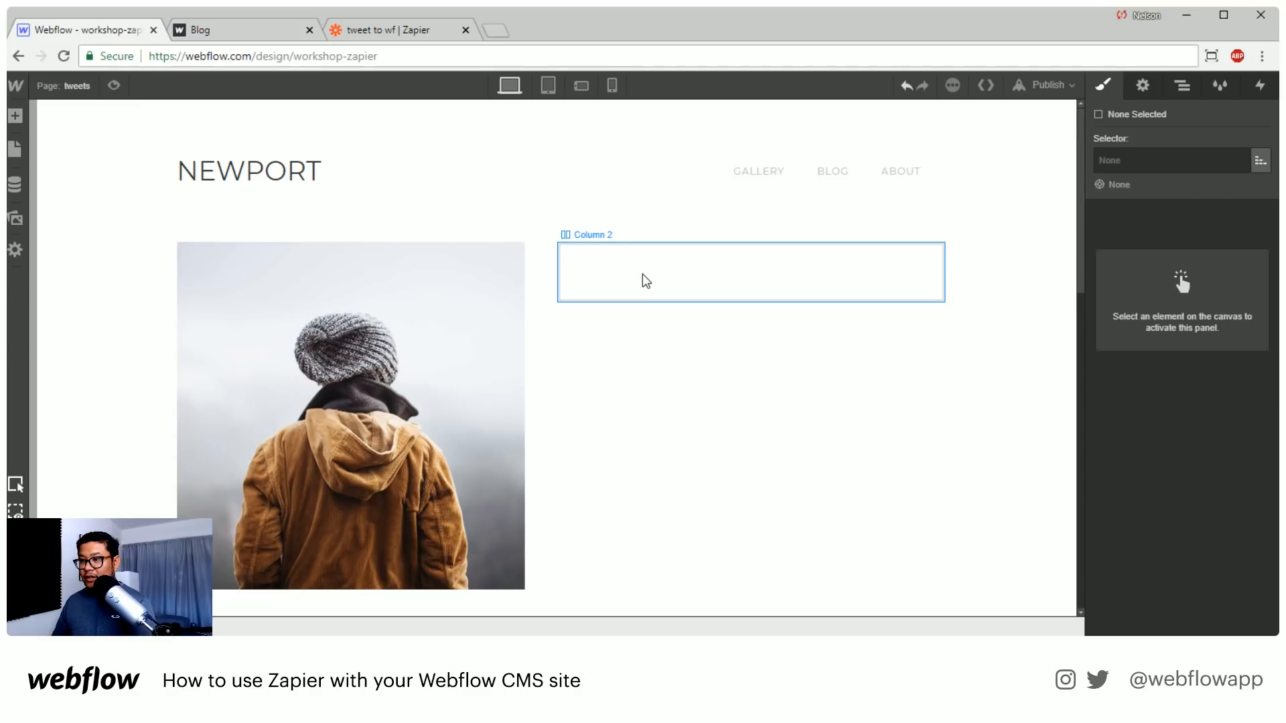
{"action": "left_click", "coordinate": [647, 280]}
{"action": "key", "text": "a"}
{"action": "scroll", "coordinate": [158, 458], "scroll_direction": "down", "scroll_amount": 3}
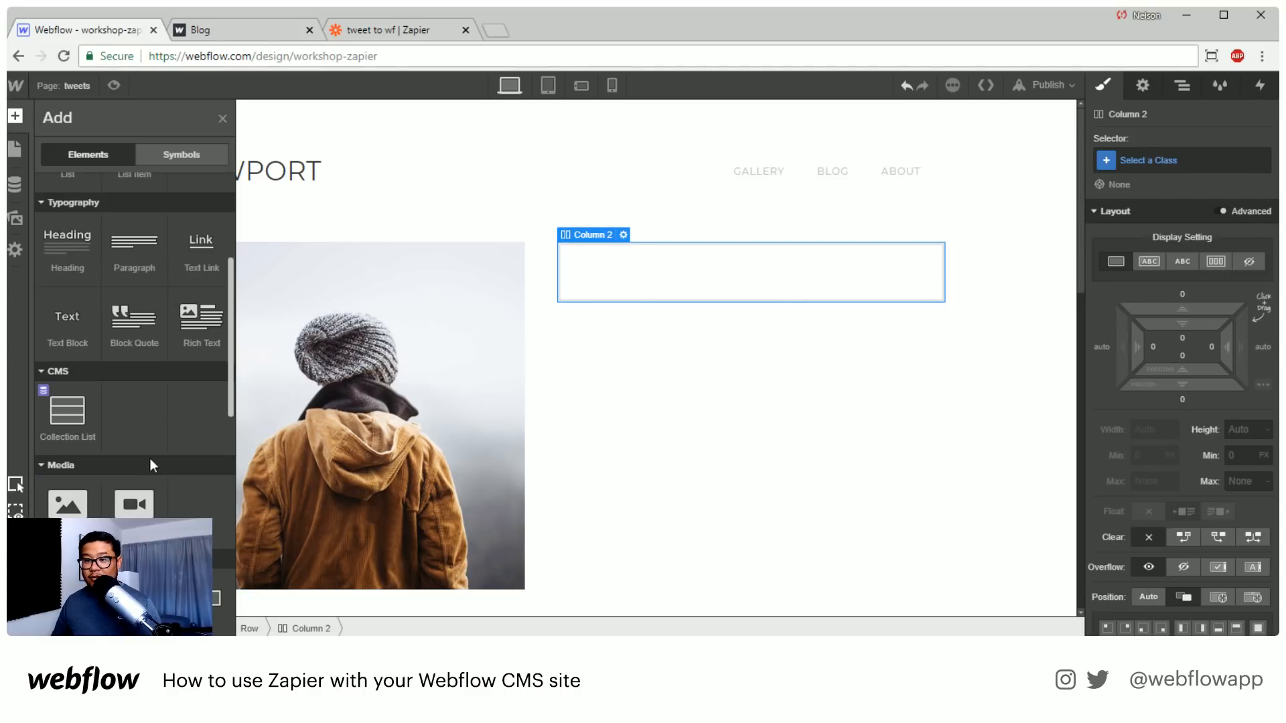
{"action": "left_click_drag", "start_coordinate": [63, 410], "coordinate": [611, 286]}
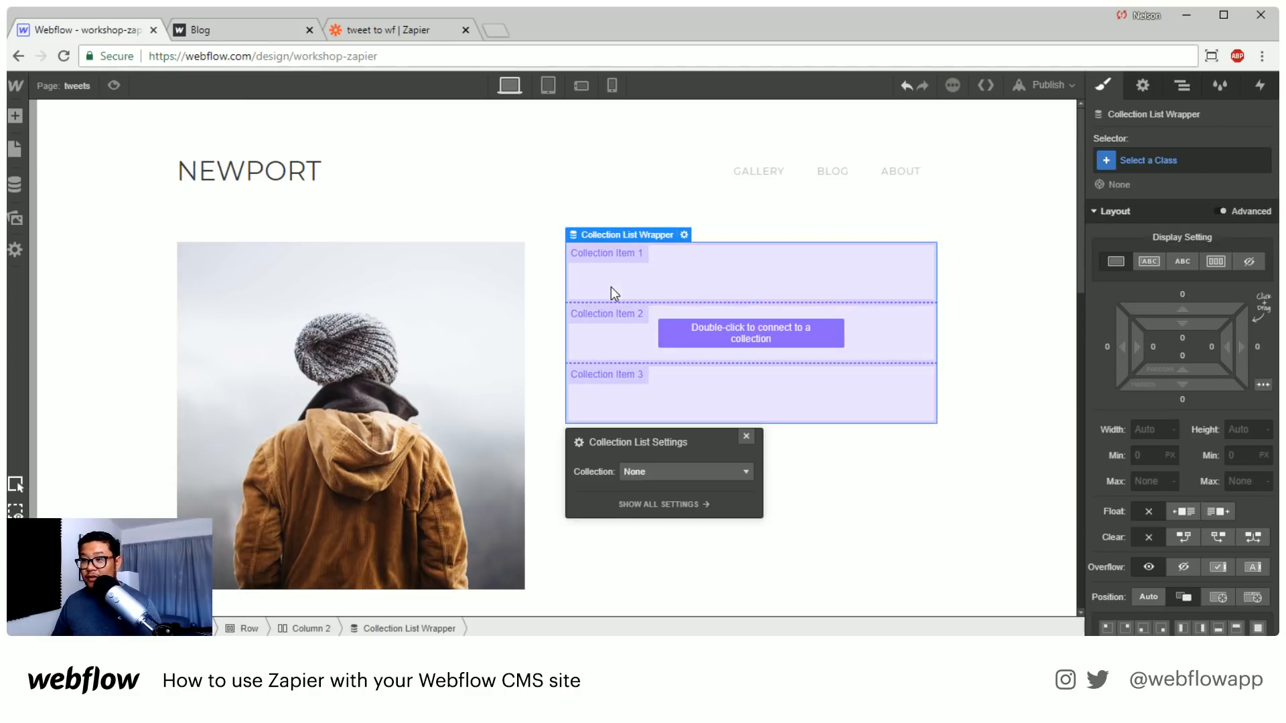
Connect the new Collection List to the Tweets collection and close its settings
{"action": "left_click", "coordinate": [631, 470]}
{"action": "left_click", "coordinate": [664, 541]}
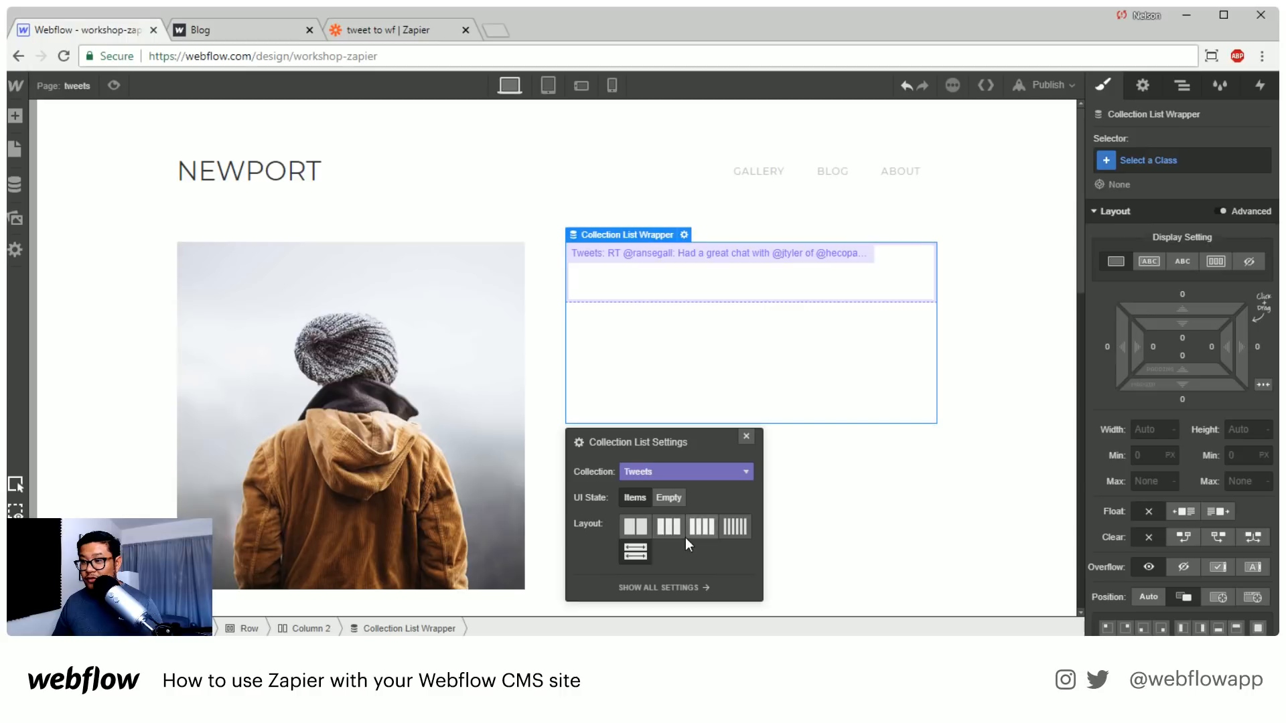
{"action": "left_click", "coordinate": [746, 436]}
Add a Rich Text block to the Collection Item and fill it from the Tweets field "the tweet"
{"action": "left_click", "coordinate": [723, 278]}
{"action": "key", "text": "a"}
{"action": "scroll", "coordinate": [144, 522], "scroll_direction": "down", "scroll_amount": 1}
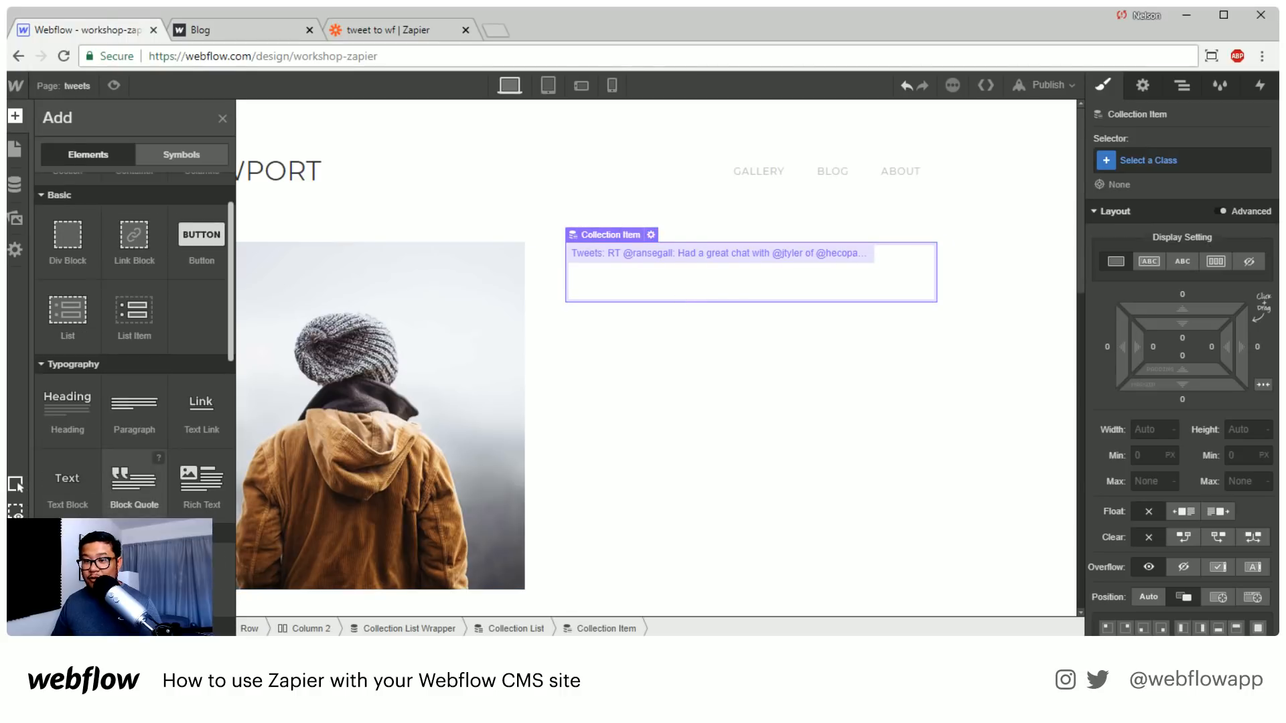
{"action": "scroll", "coordinate": [107, 522], "scroll_direction": "up", "scroll_amount": 1}
{"action": "left_click_drag", "start_coordinate": [201, 566], "coordinate": [681, 308]}
{"action": "left_click", "coordinate": [620, 193]}
{"action": "left_click", "coordinate": [620, 209]}
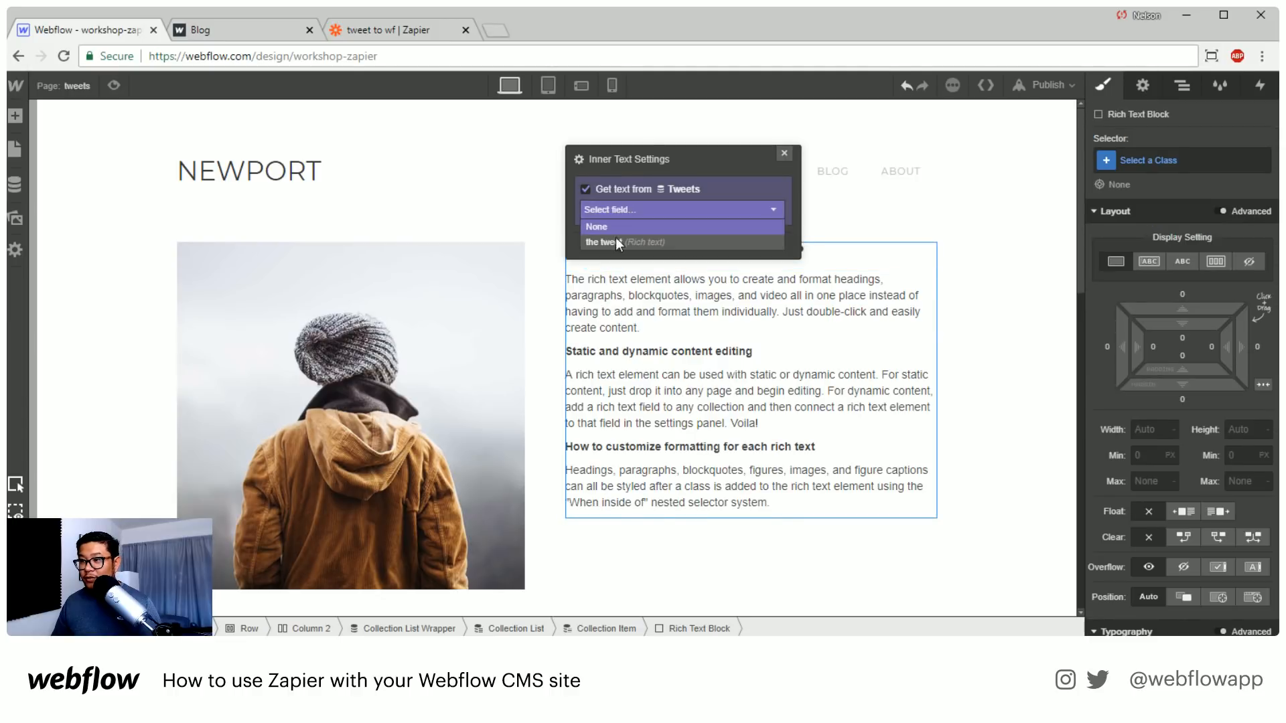
{"action": "left_click", "coordinate": [615, 239]}
{"action": "left_click", "coordinate": [783, 152]}
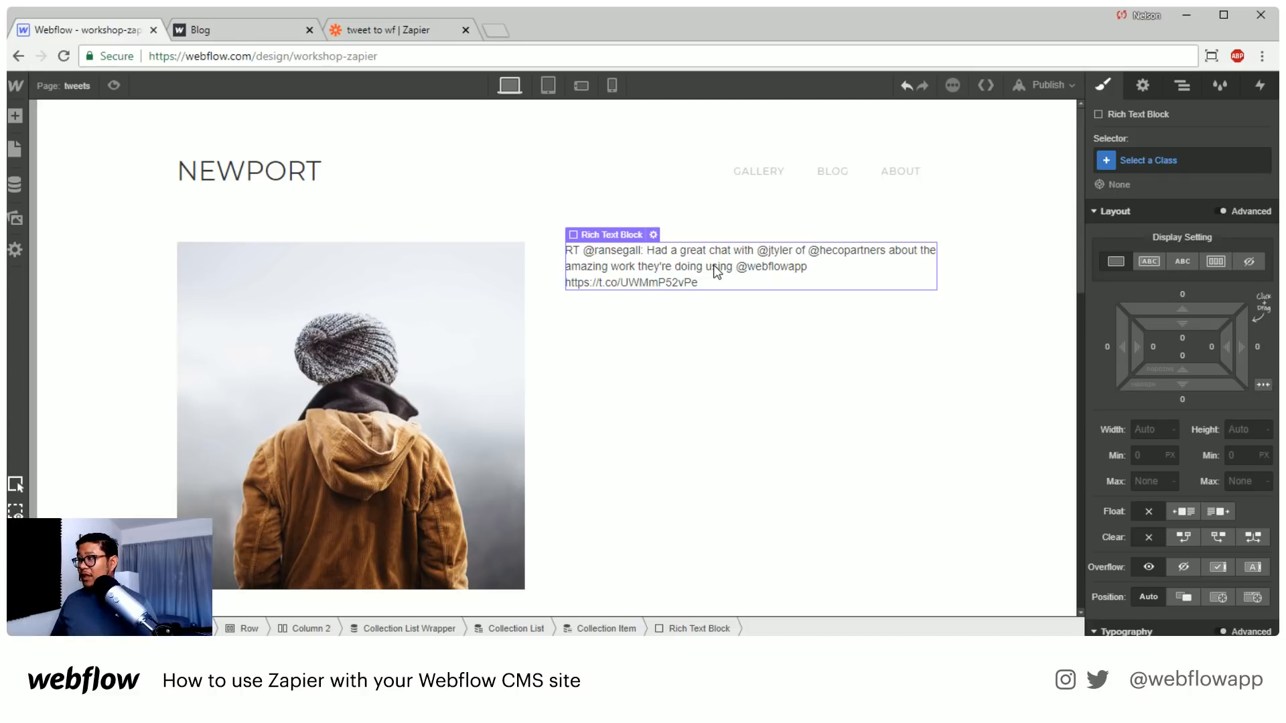
Add a Link field labelled "link to tweet" to the Tweets collection in Webflow and save the collection
{"action": "left_click", "coordinate": [386, 27]}
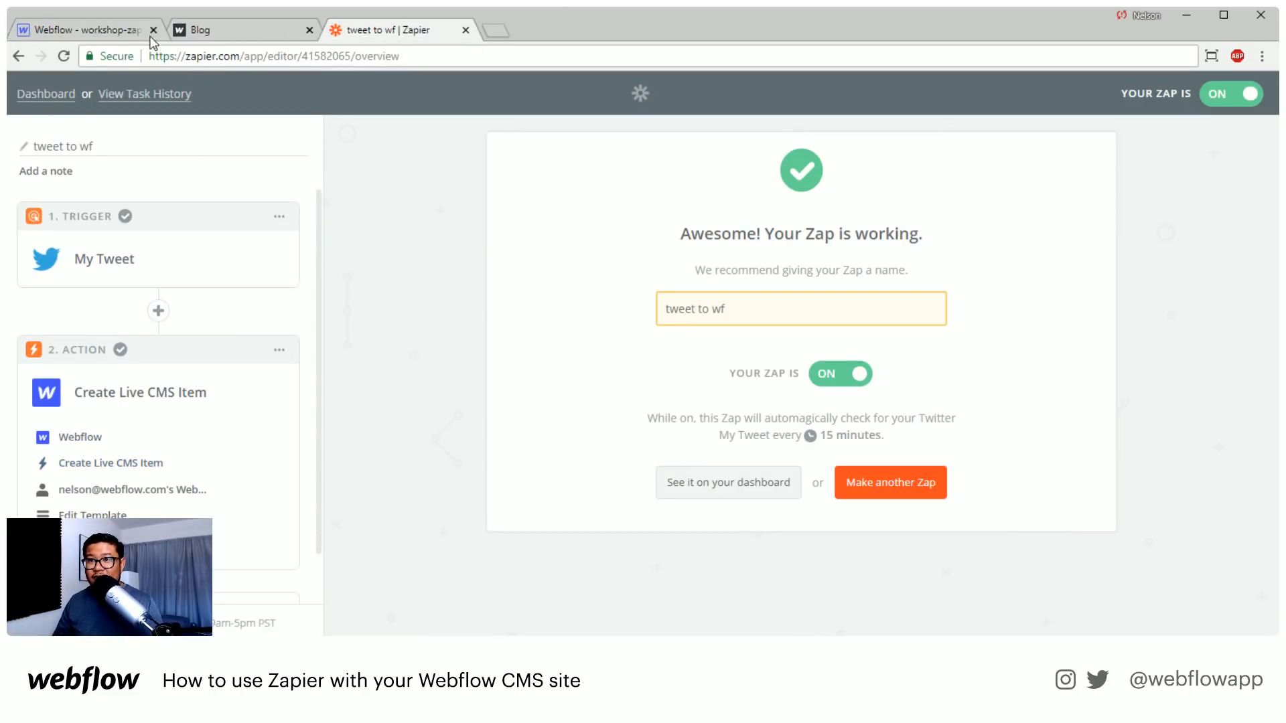
{"action": "left_click", "coordinate": [106, 20]}
{"action": "left_click", "coordinate": [15, 188]}
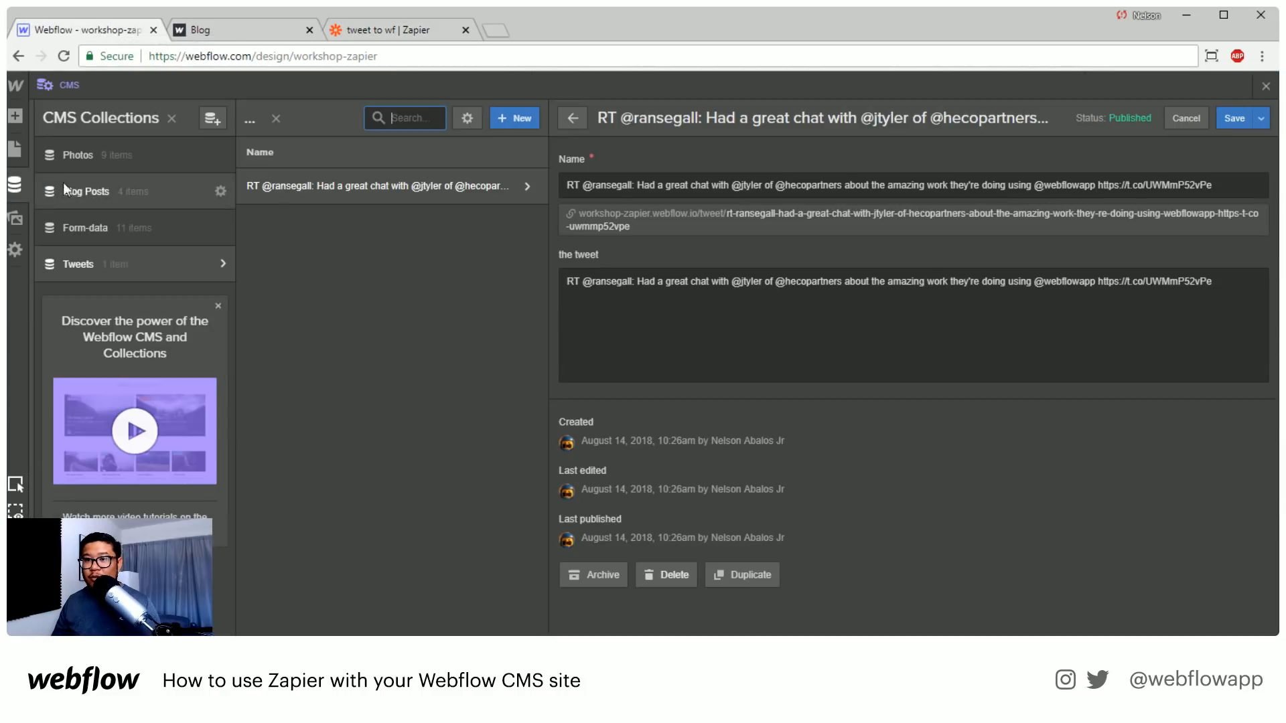
{"action": "left_click", "coordinate": [223, 263]}
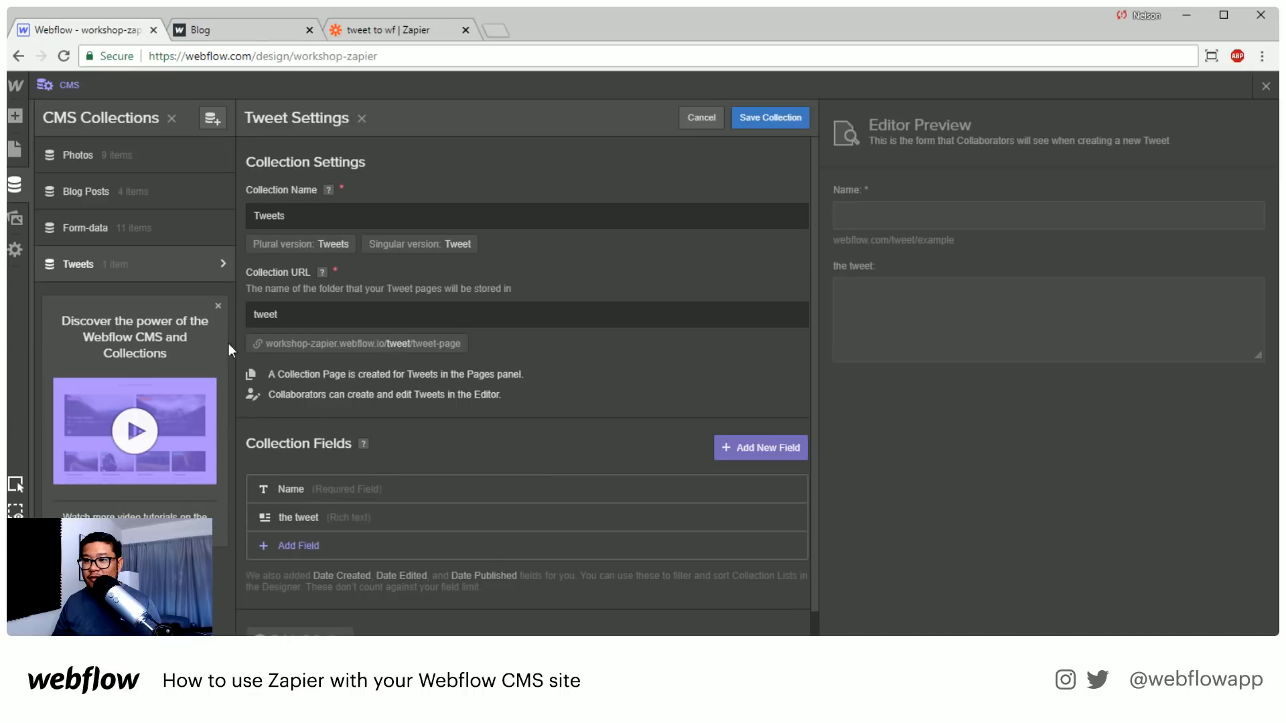
{"action": "left_click", "coordinate": [363, 555]}
{"action": "left_click", "coordinate": [674, 327]}
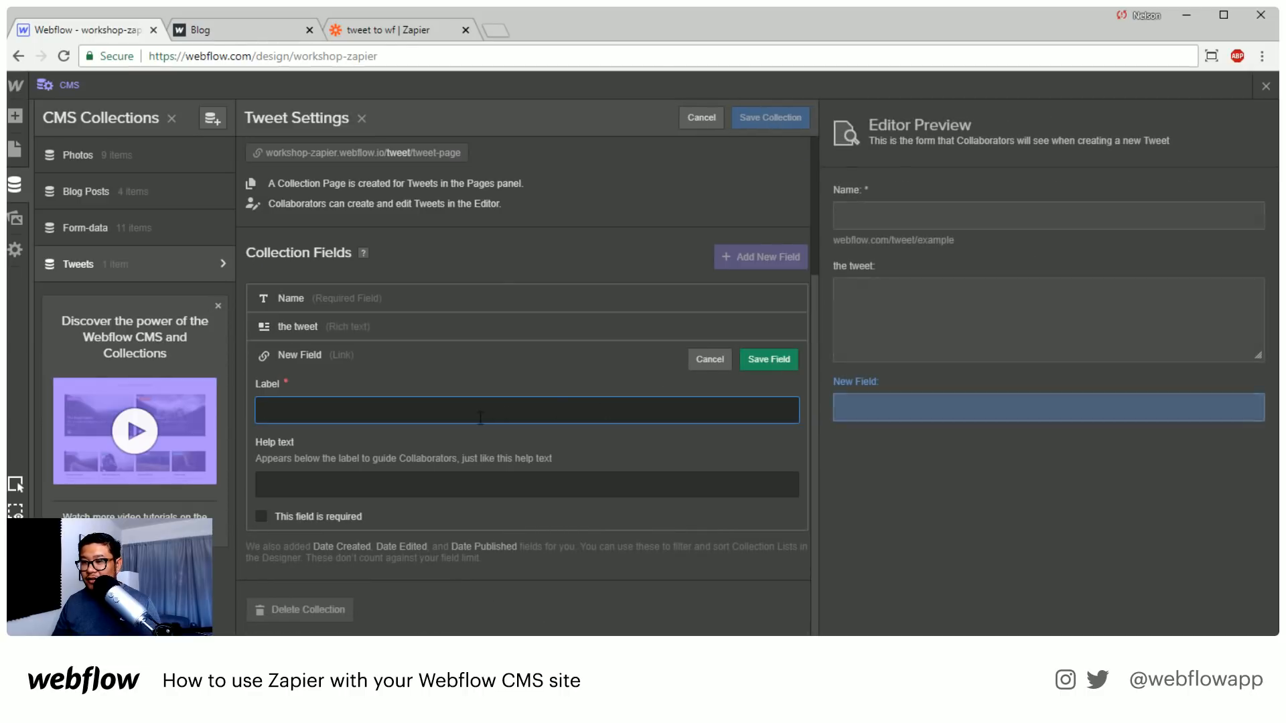
{"action": "type", "text": "link to tweet"}
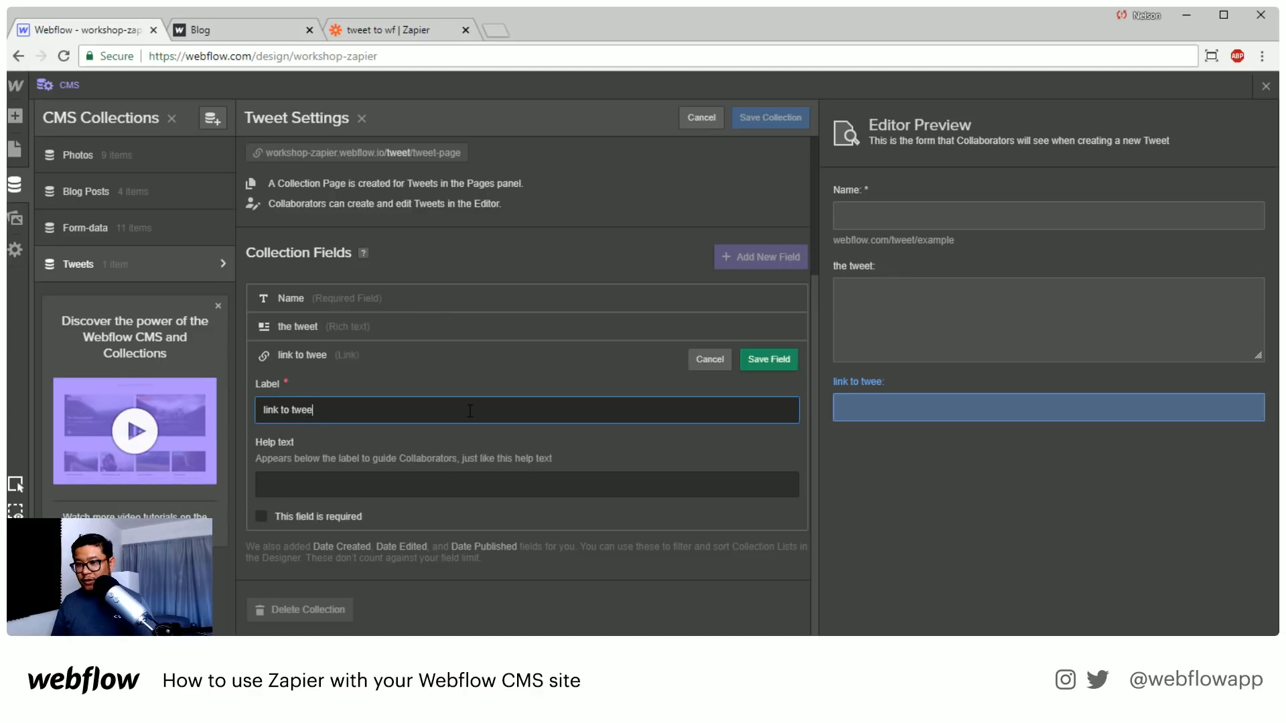
{"action": "key", "text": "Return"}
{"action": "left_click", "coordinate": [770, 118]}
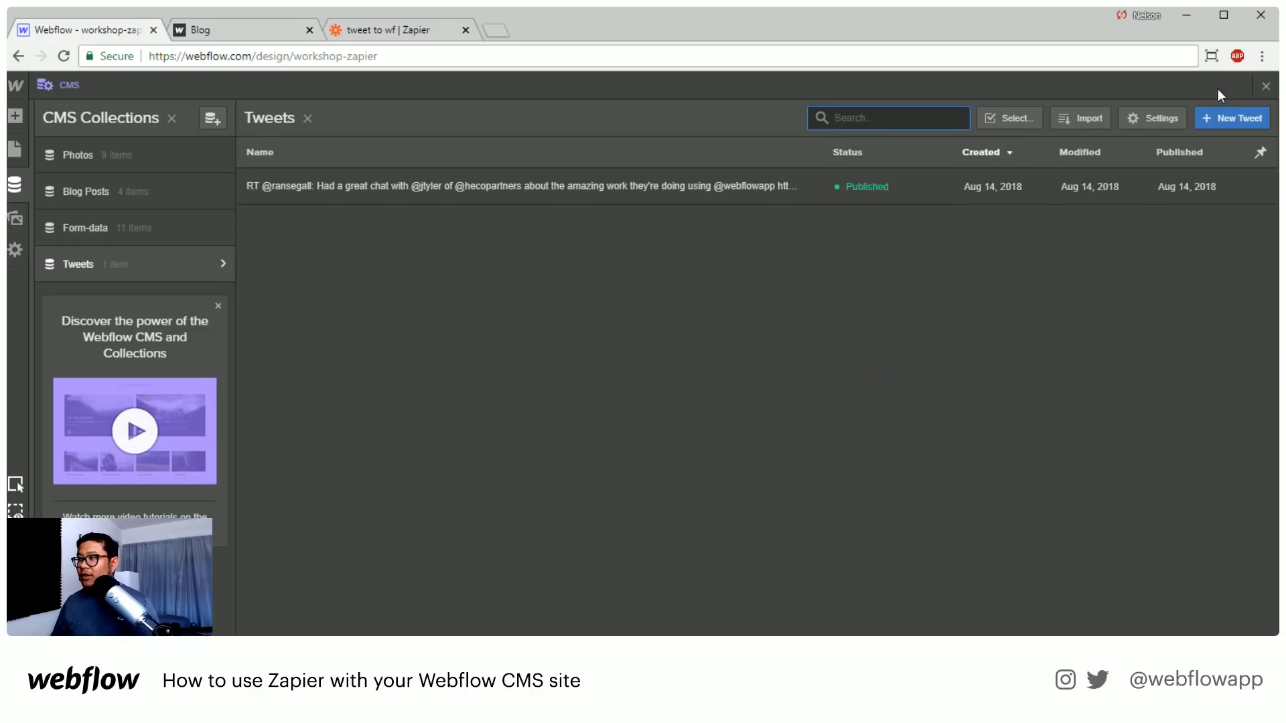
Delete the existing test item from the Tweets collection
{"action": "left_click", "coordinate": [998, 185]}
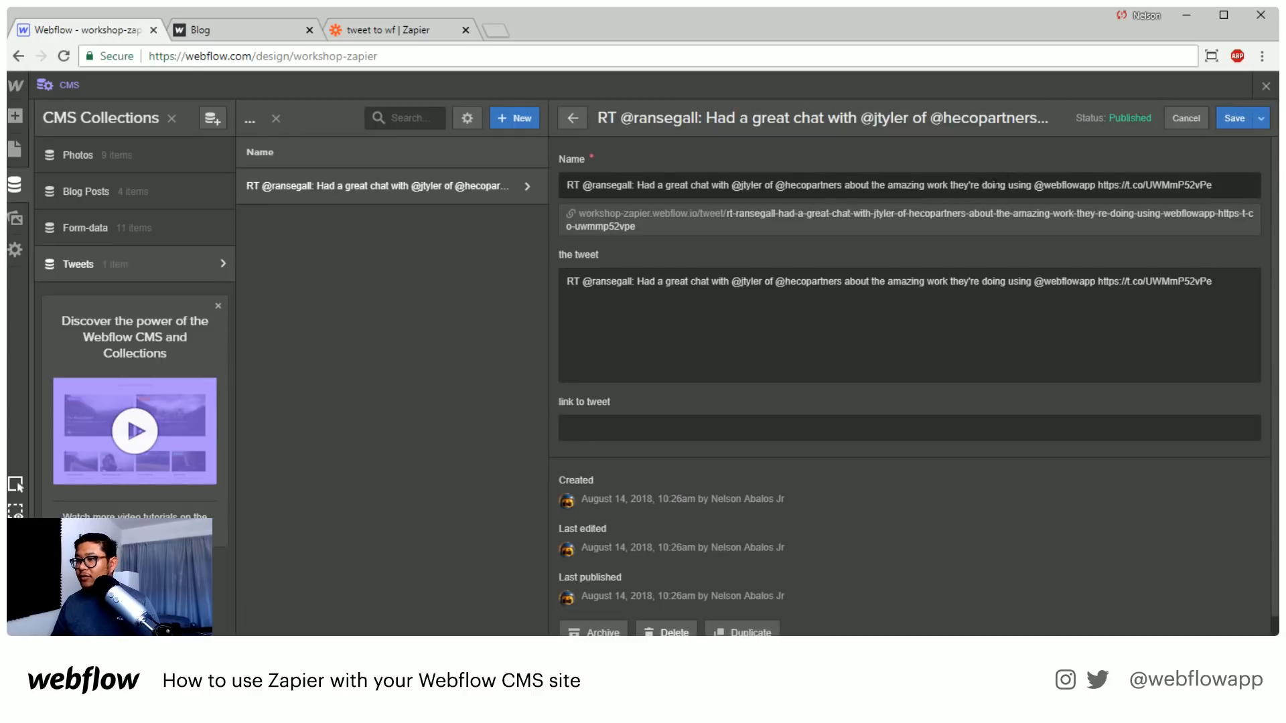
{"action": "left_click", "coordinate": [660, 630]}
{"action": "left_click", "coordinate": [797, 400]}
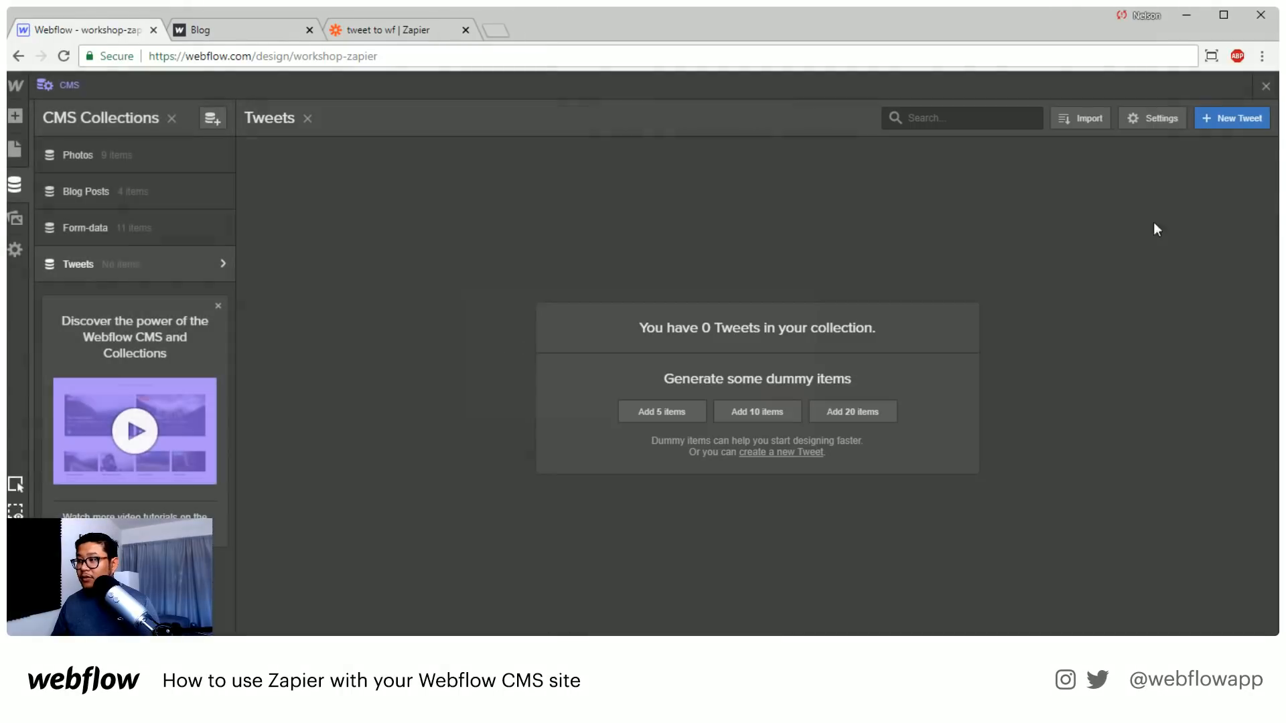
Leave the CMS view and publish the site to the selected domain
{"action": "left_click", "coordinate": [1263, 91]}
{"action": "left_click", "coordinate": [1048, 84]}
{"action": "left_click", "coordinate": [900, 241]}
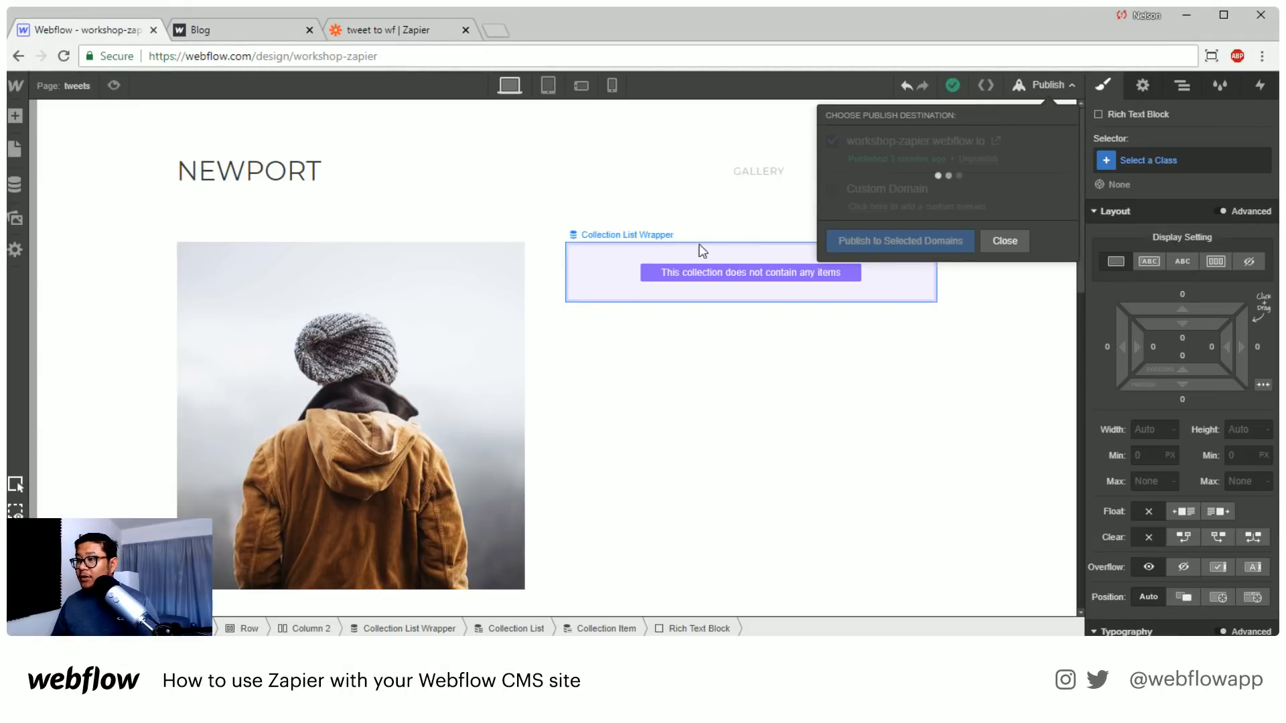
Switch to Zapier, open the template of the Create Live CMS Item action, and refresh its fields
{"action": "left_click", "coordinate": [390, 35]}
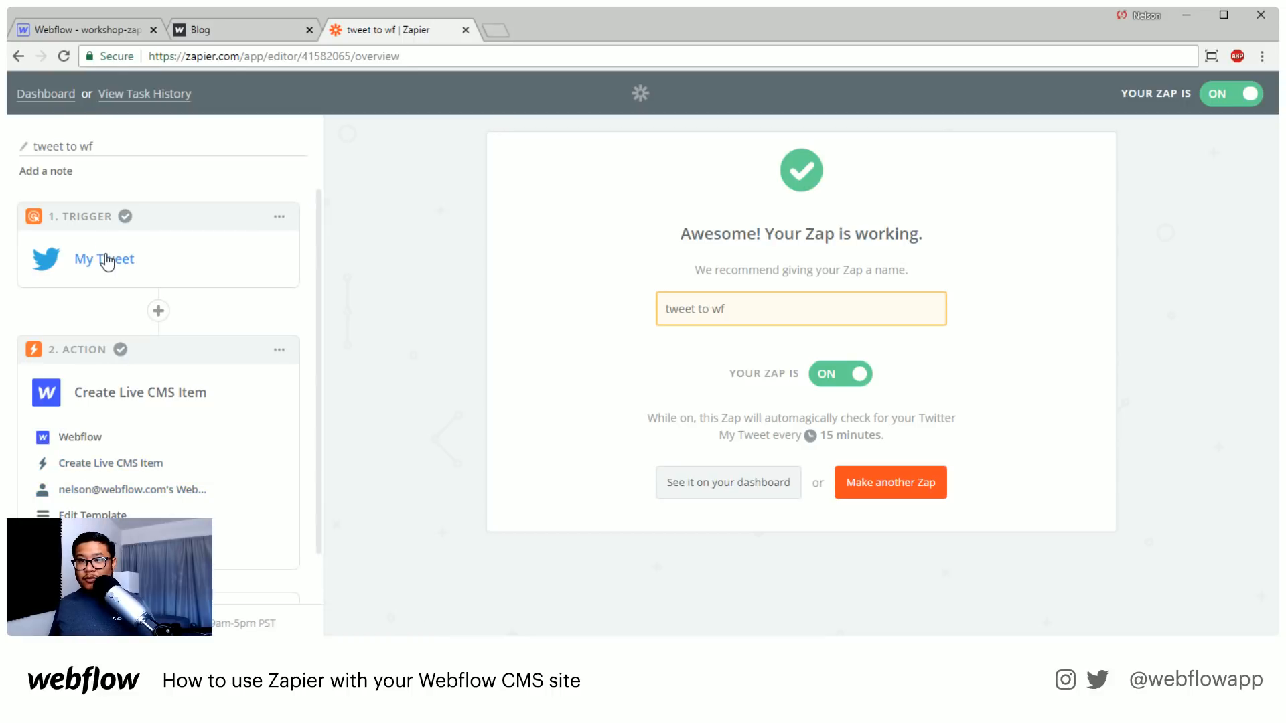
{"action": "left_click", "coordinate": [104, 513]}
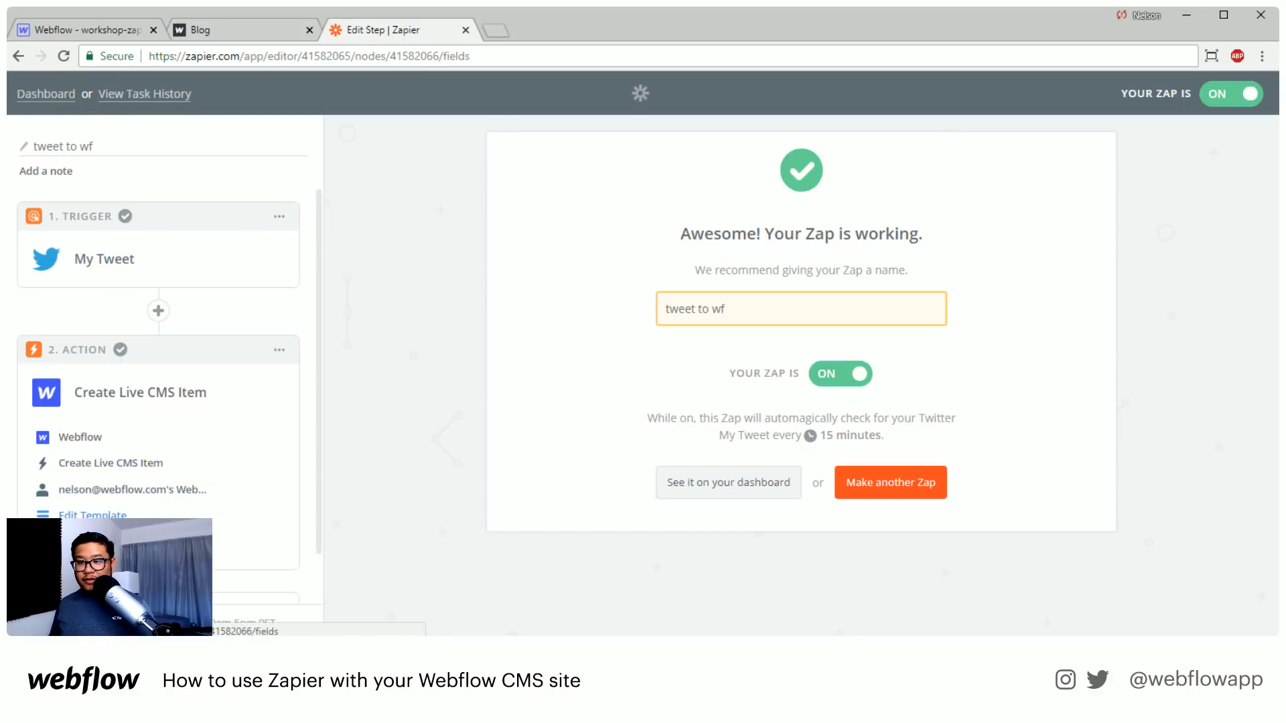
{"action": "scroll", "coordinate": [472, 460], "scroll_direction": "down", "scroll_amount": 5}
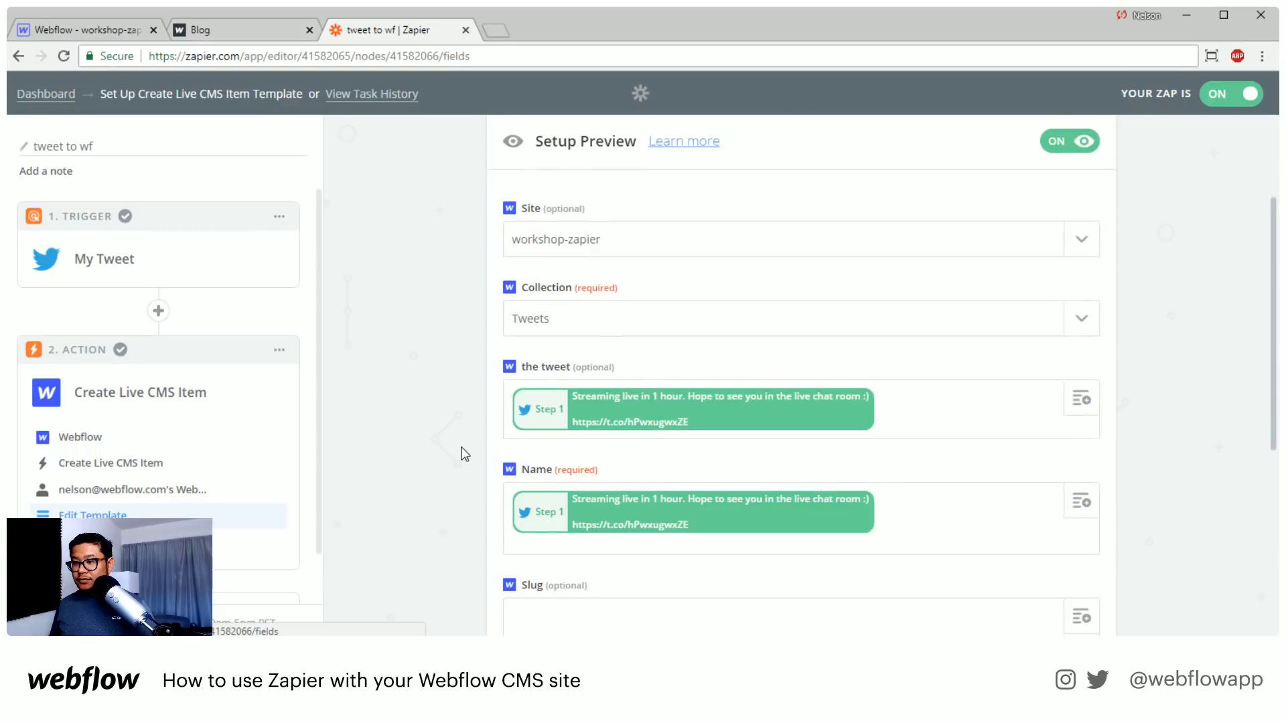
{"action": "scroll", "coordinate": [465, 454], "scroll_direction": "down", "scroll_amount": 3}
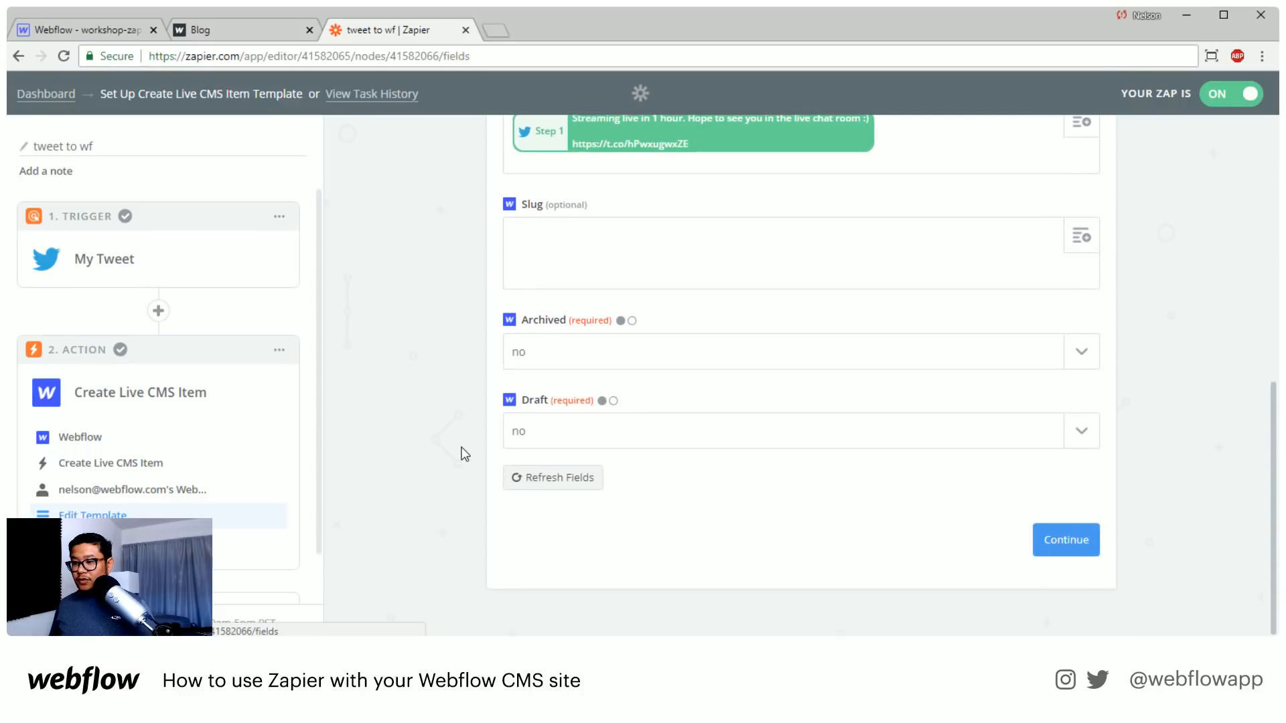
{"action": "left_click", "coordinate": [544, 491]}
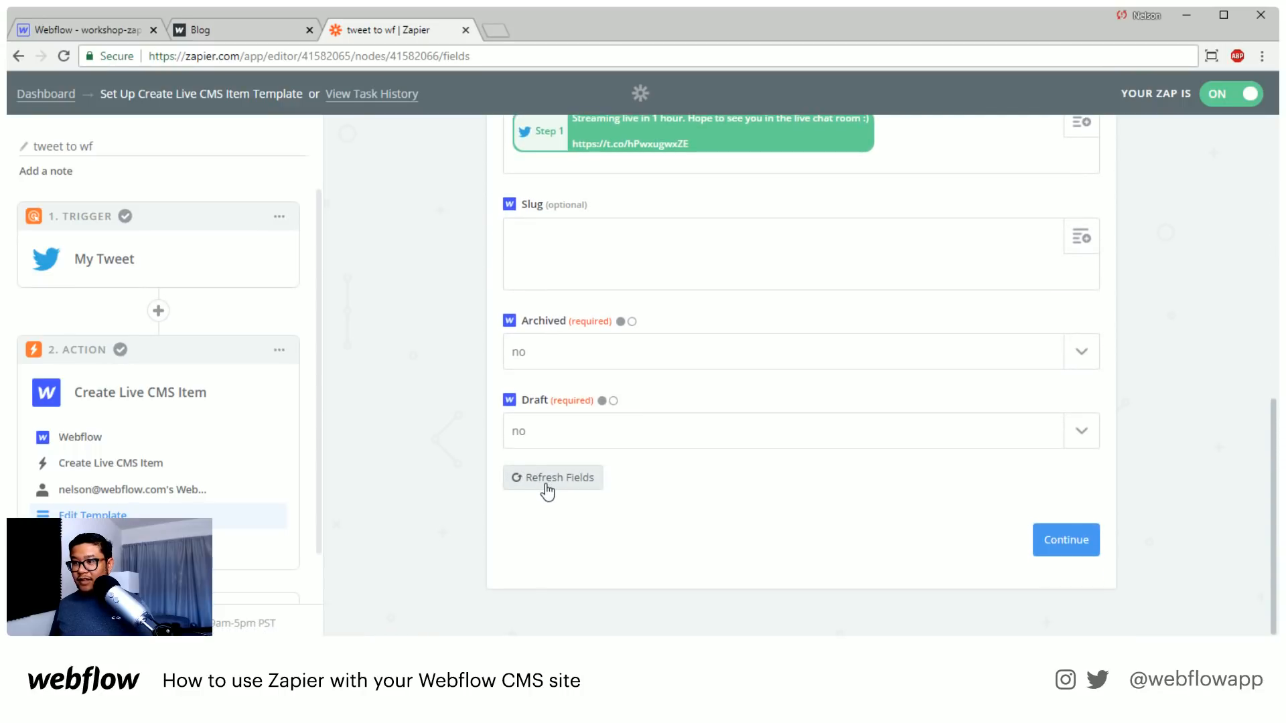
Map the action's "link to tweet" field to the URL from My Tweet and continue to the test stage
{"action": "scroll", "coordinate": [538, 512], "scroll_direction": "up", "scroll_amount": 6}
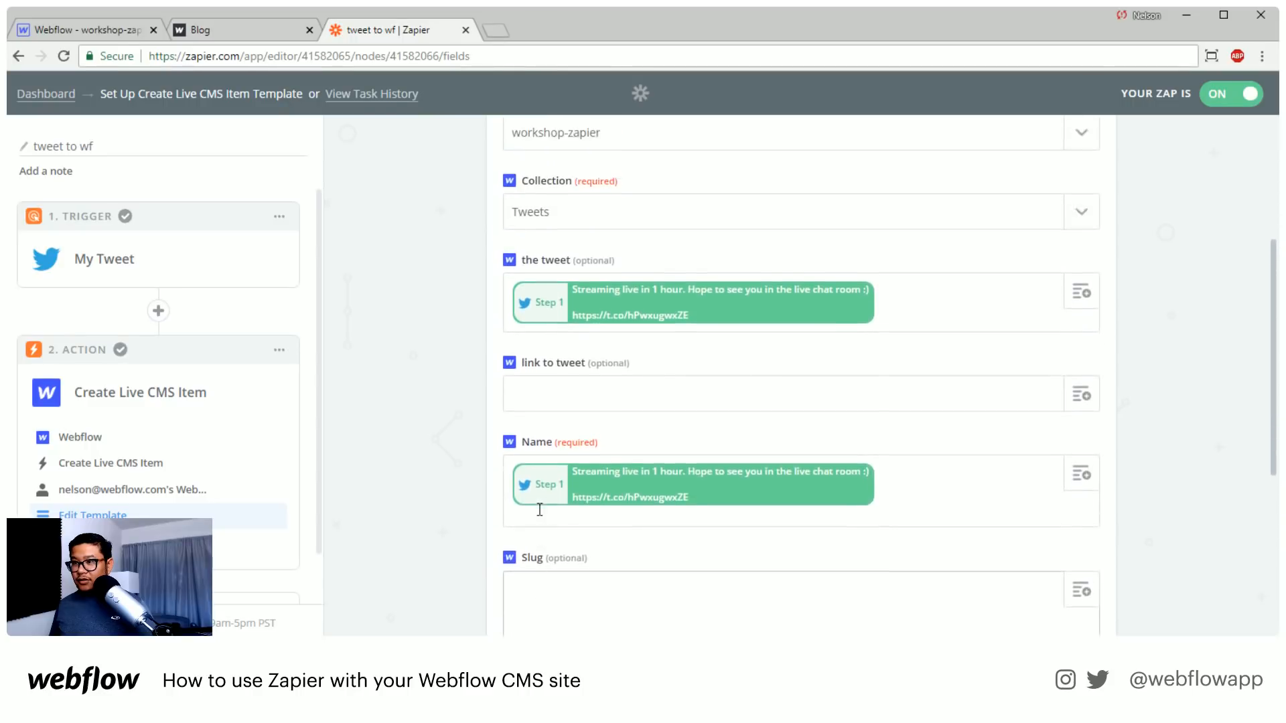
{"action": "left_click", "coordinate": [1081, 446]}
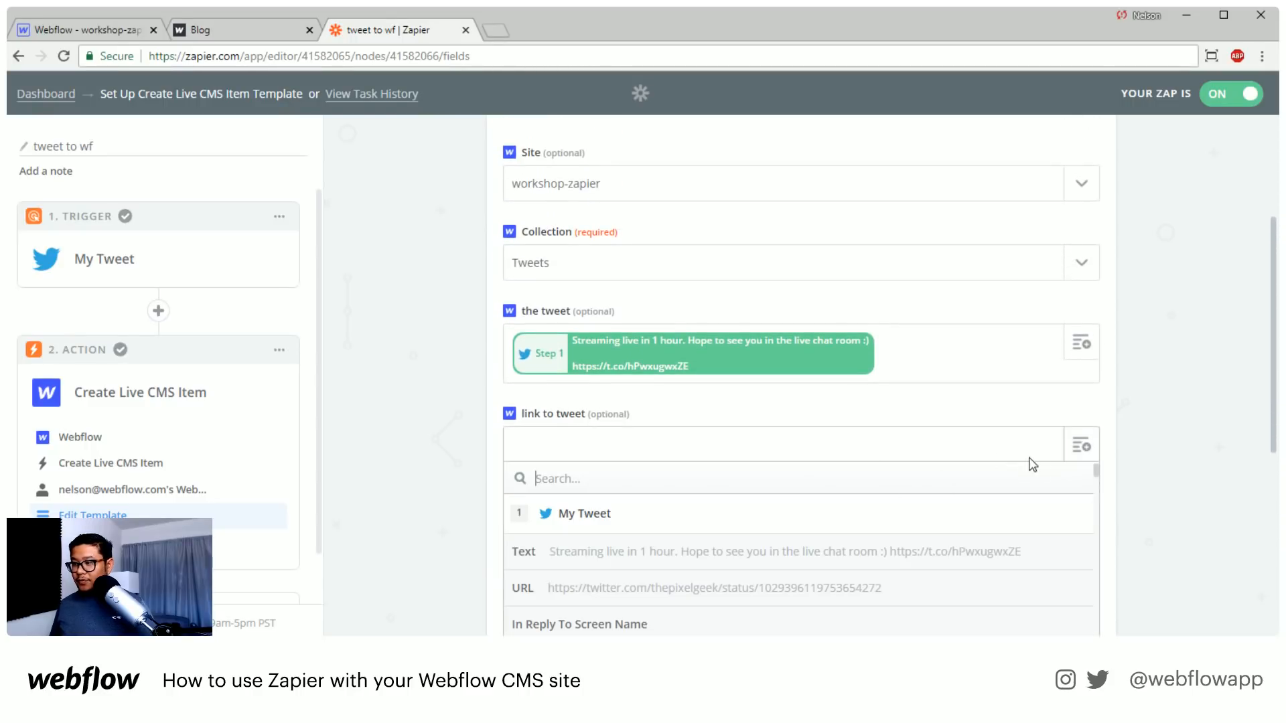
{"action": "left_click", "coordinate": [776, 589]}
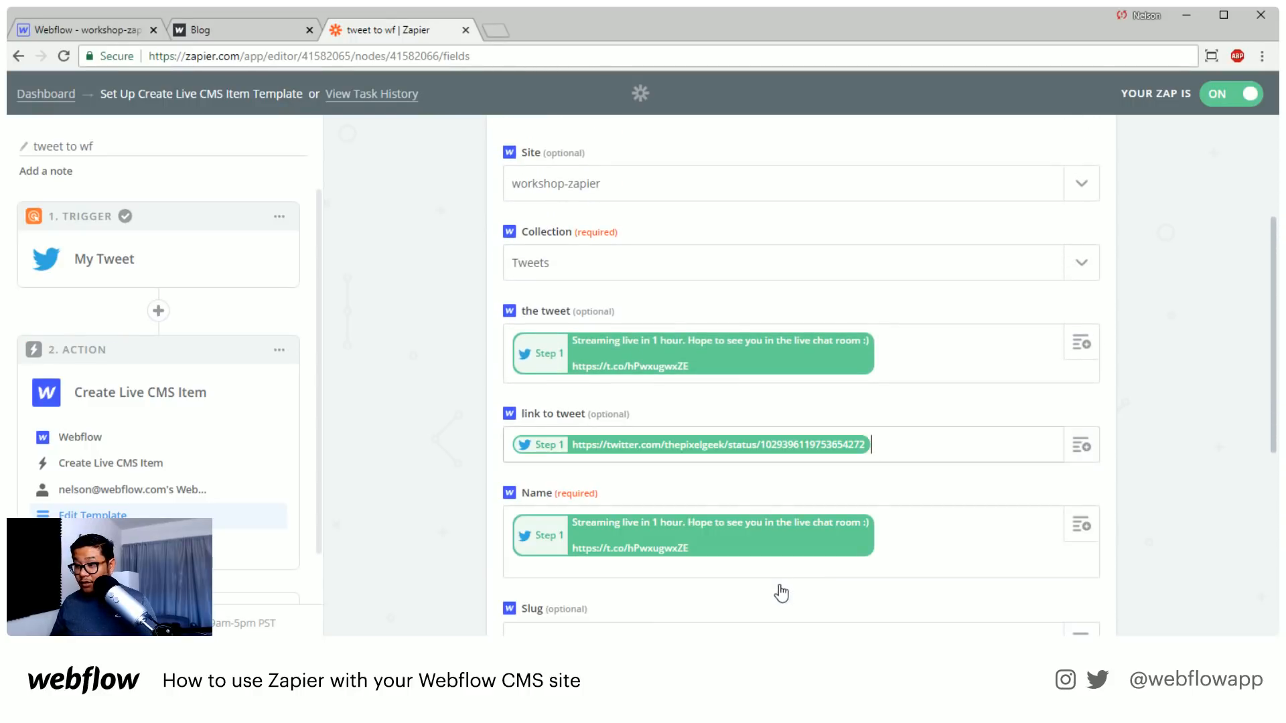
{"action": "scroll", "coordinate": [1125, 462], "scroll_direction": "down", "scroll_amount": 6}
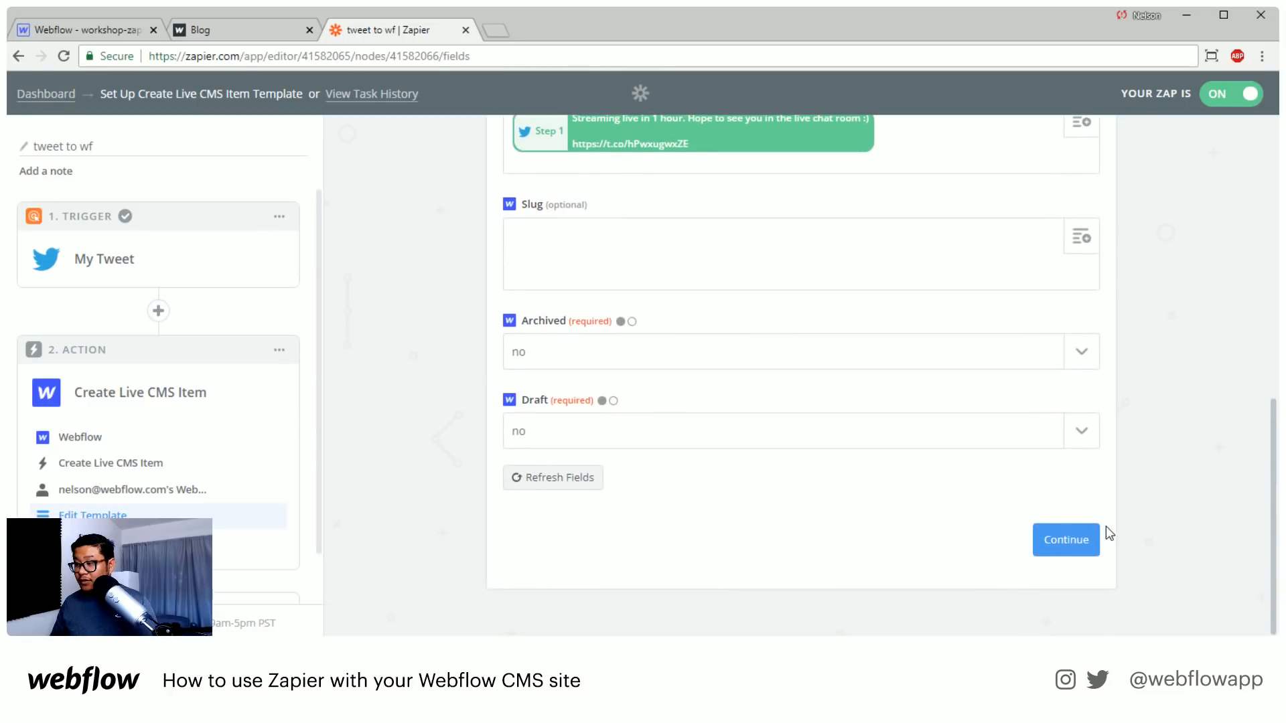
{"action": "left_click", "coordinate": [1064, 539]}
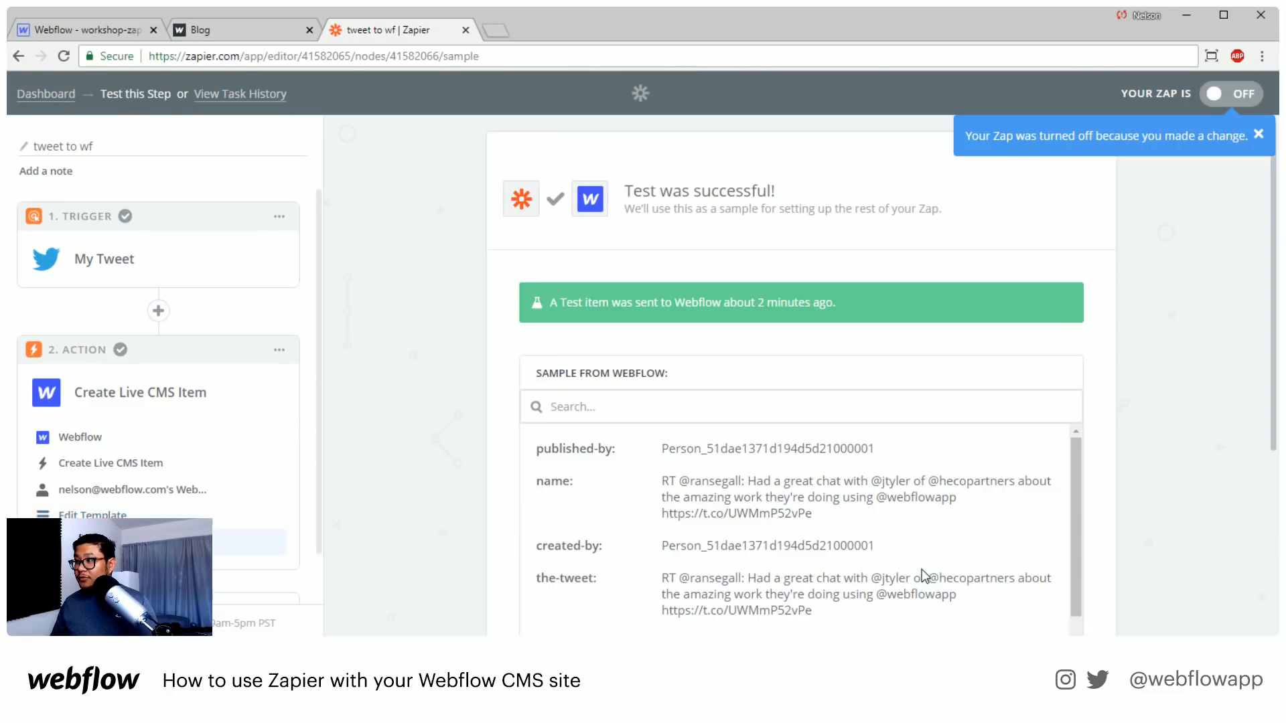
Finish the edited Zap without re-testing and turn it back on
{"action": "scroll", "coordinate": [1131, 485], "scroll_direction": "down", "scroll_amount": 5}
{"action": "left_click", "coordinate": [1056, 510]}
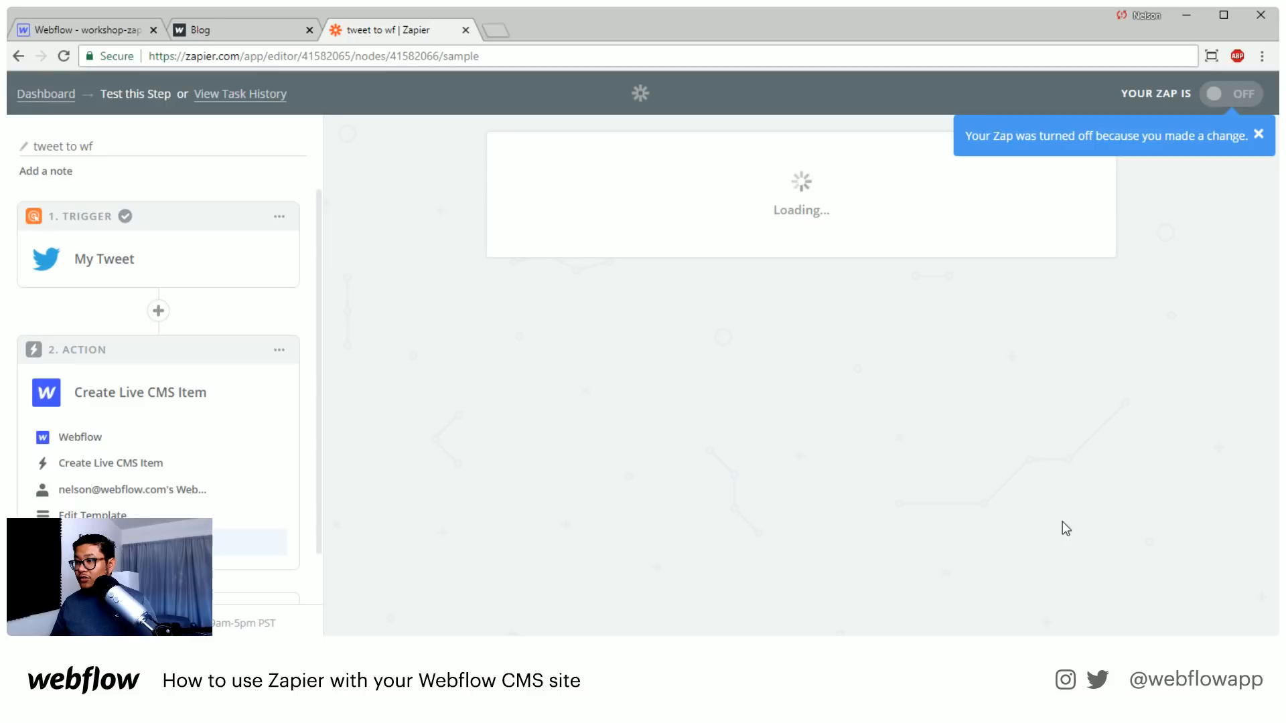
{"action": "left_click", "coordinate": [853, 301]}
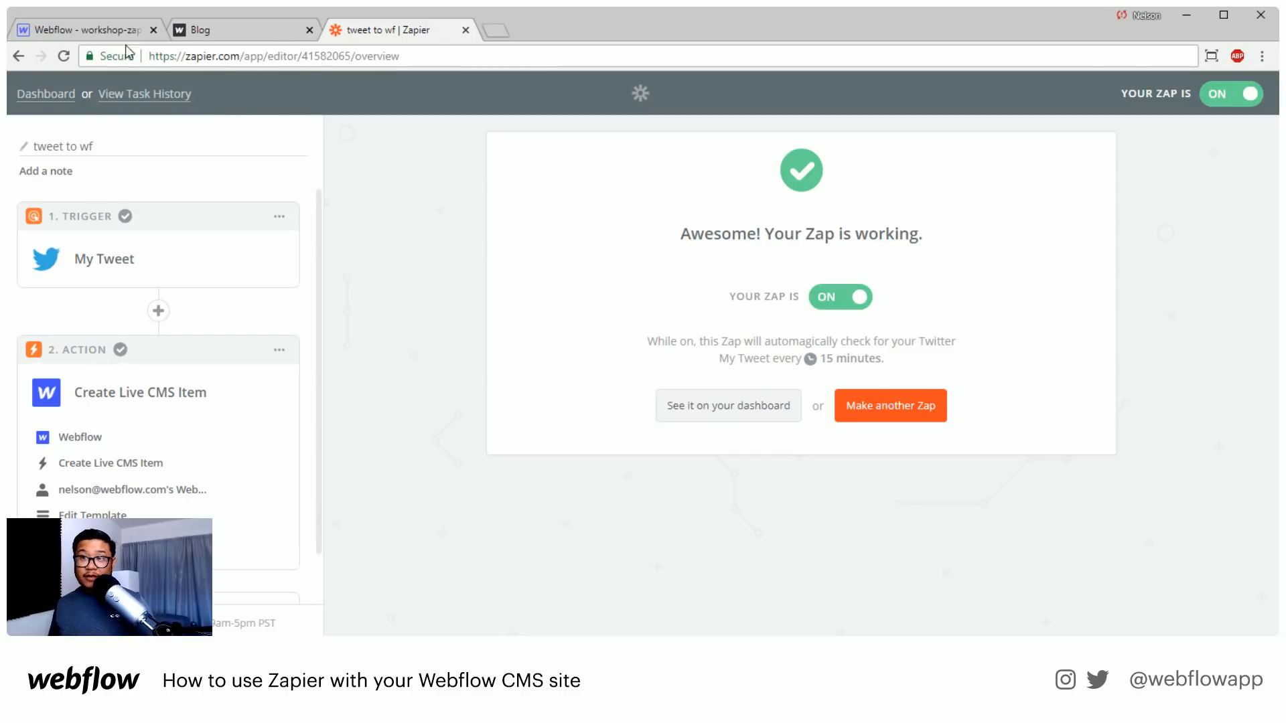
Return to Webflow, reload the Designer on the tweets page, and check the Tweets collection for new items
{"action": "left_click", "coordinate": [100, 29]}
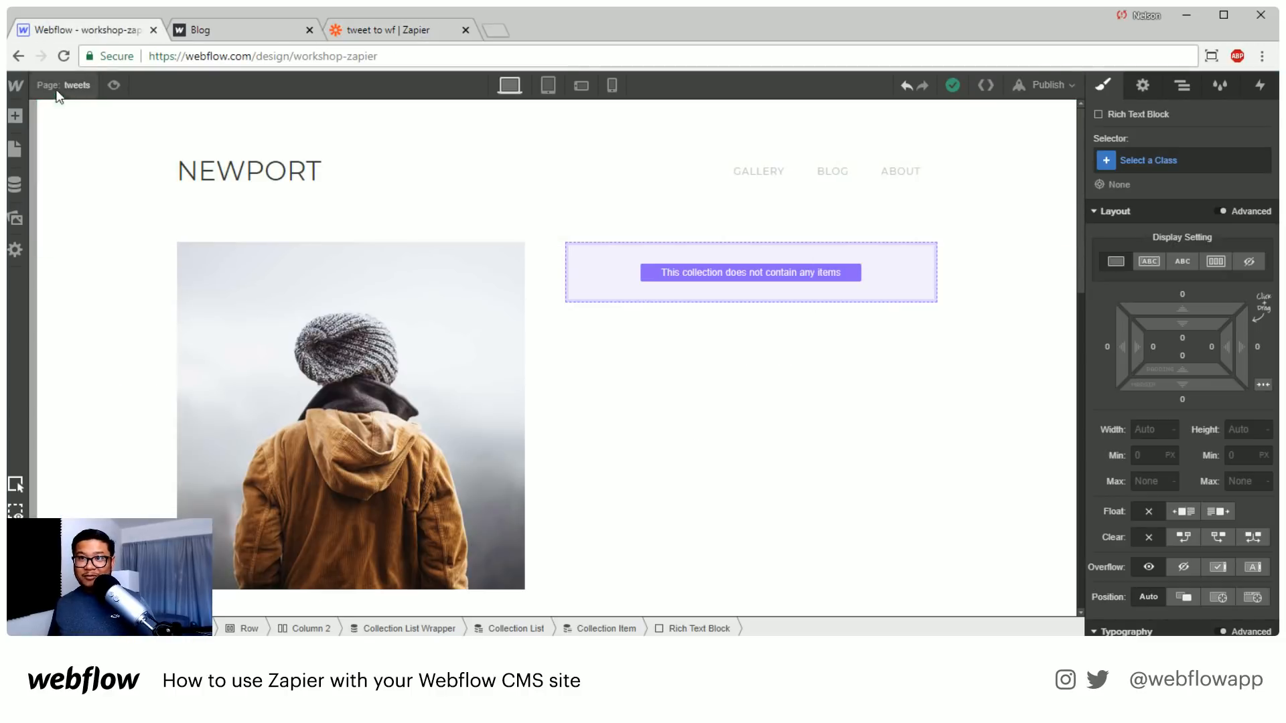
{"action": "left_click", "coordinate": [63, 57]}
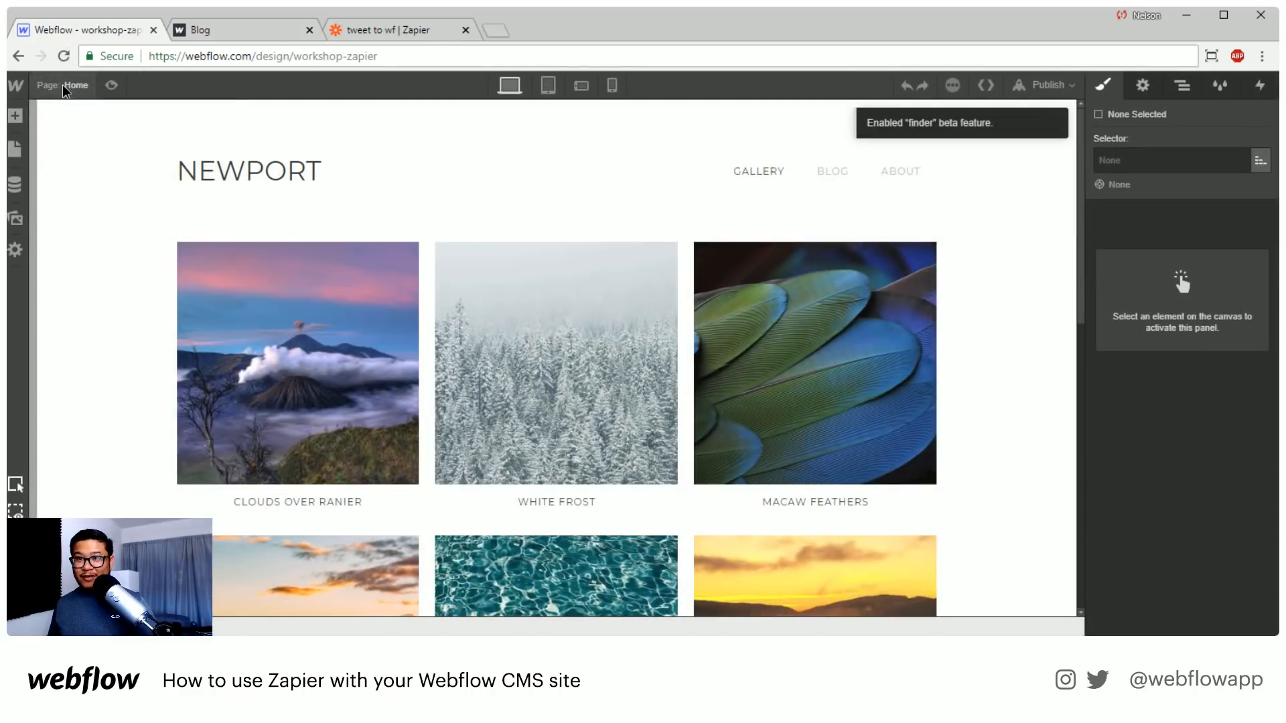
{"action": "left_click", "coordinate": [65, 91]}
{"action": "left_click", "coordinate": [101, 280]}
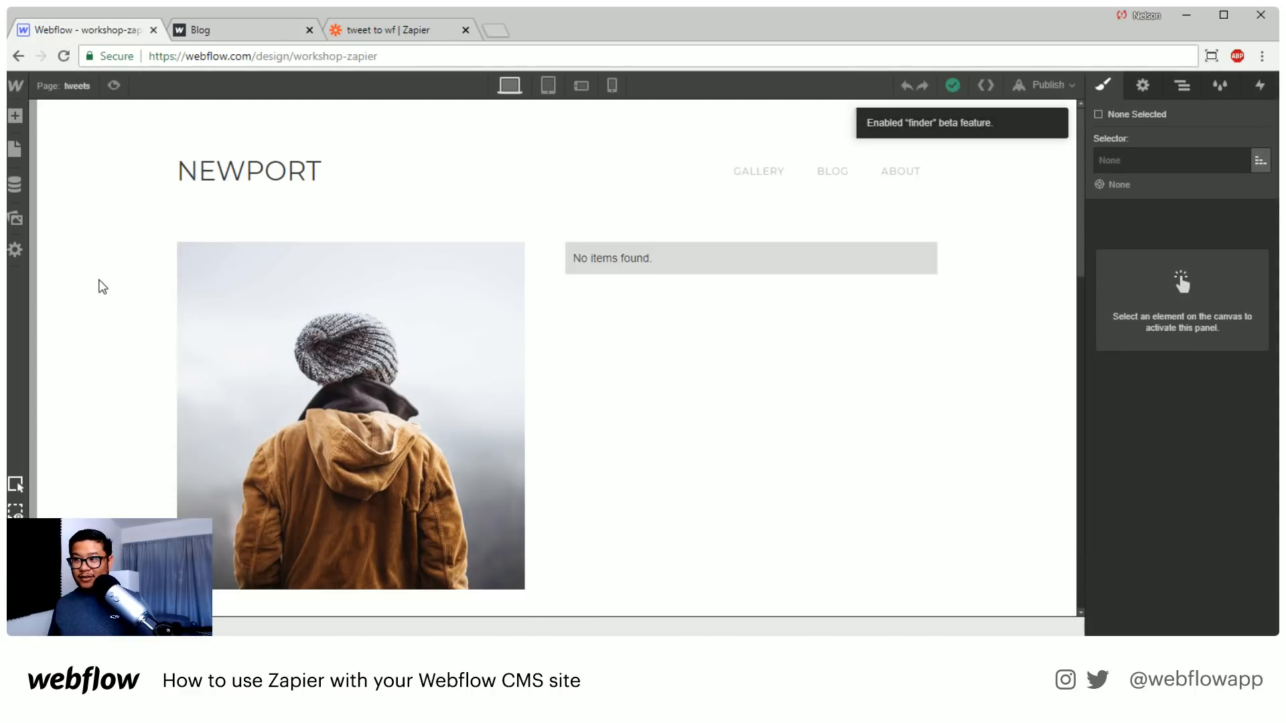
{"action": "left_click", "coordinate": [15, 184]}
{"action": "left_click", "coordinate": [107, 264]}
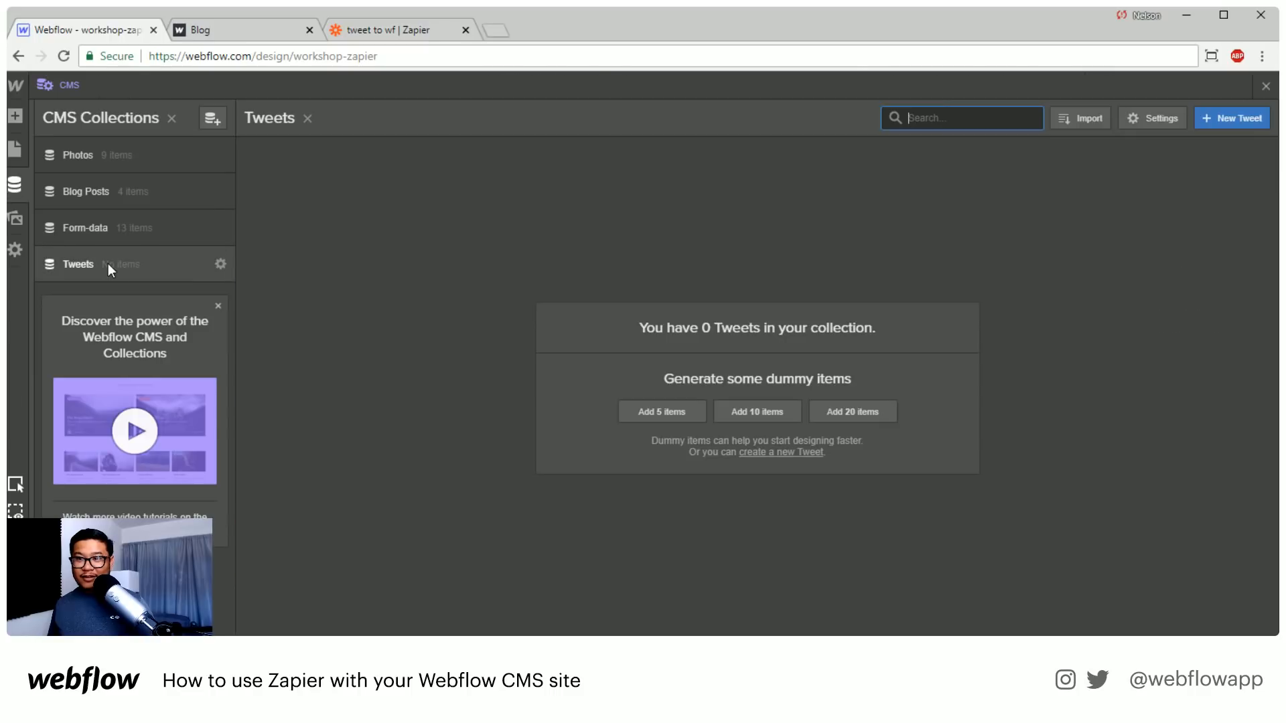
Re-test the Create Live CMS Item action in Zapier by sending a test item to Webflow
{"action": "left_click", "coordinate": [367, 32]}
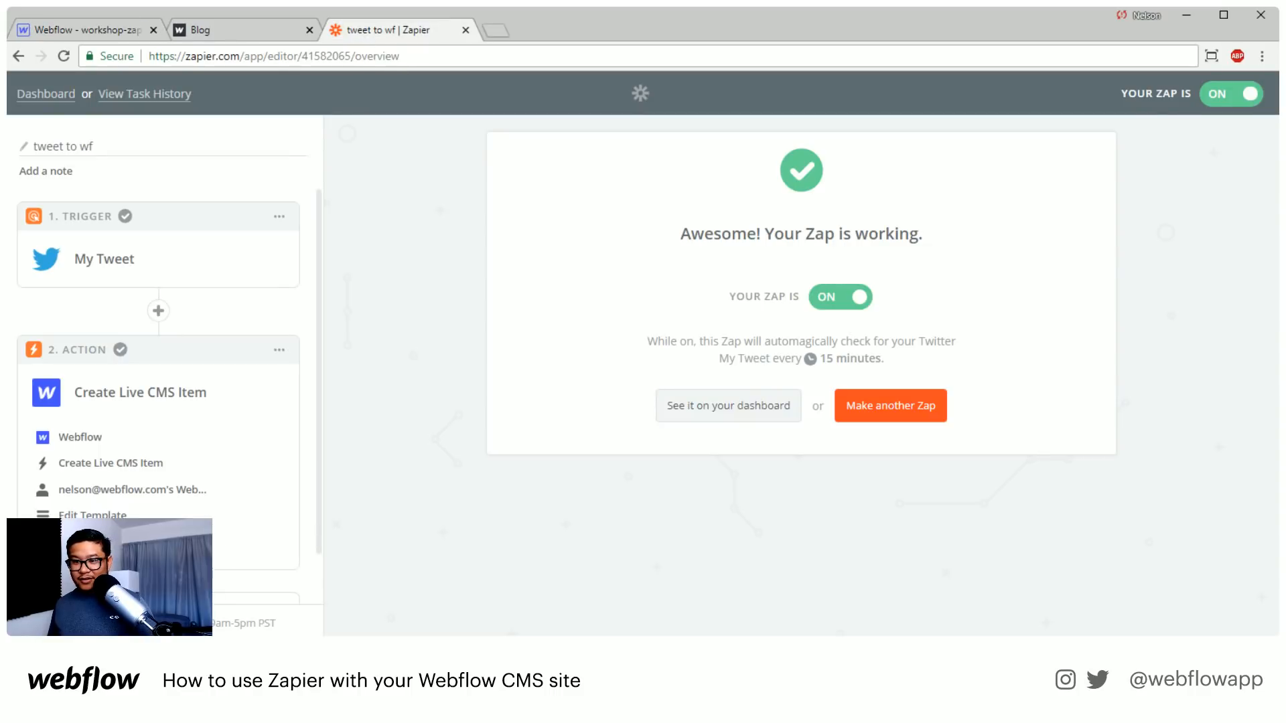
{"action": "left_click", "coordinate": [271, 543]}
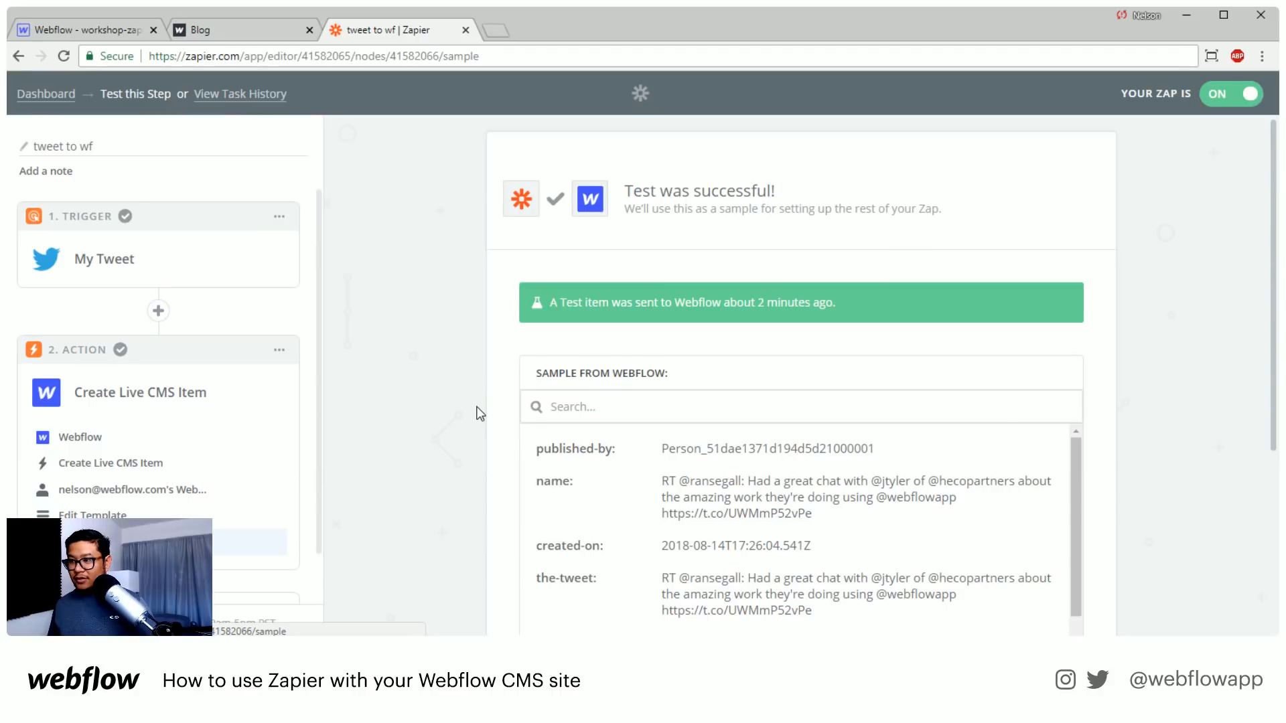
{"action": "scroll", "coordinate": [480, 410], "scroll_direction": "down", "scroll_amount": 4}
{"action": "left_click", "coordinate": [598, 520]}
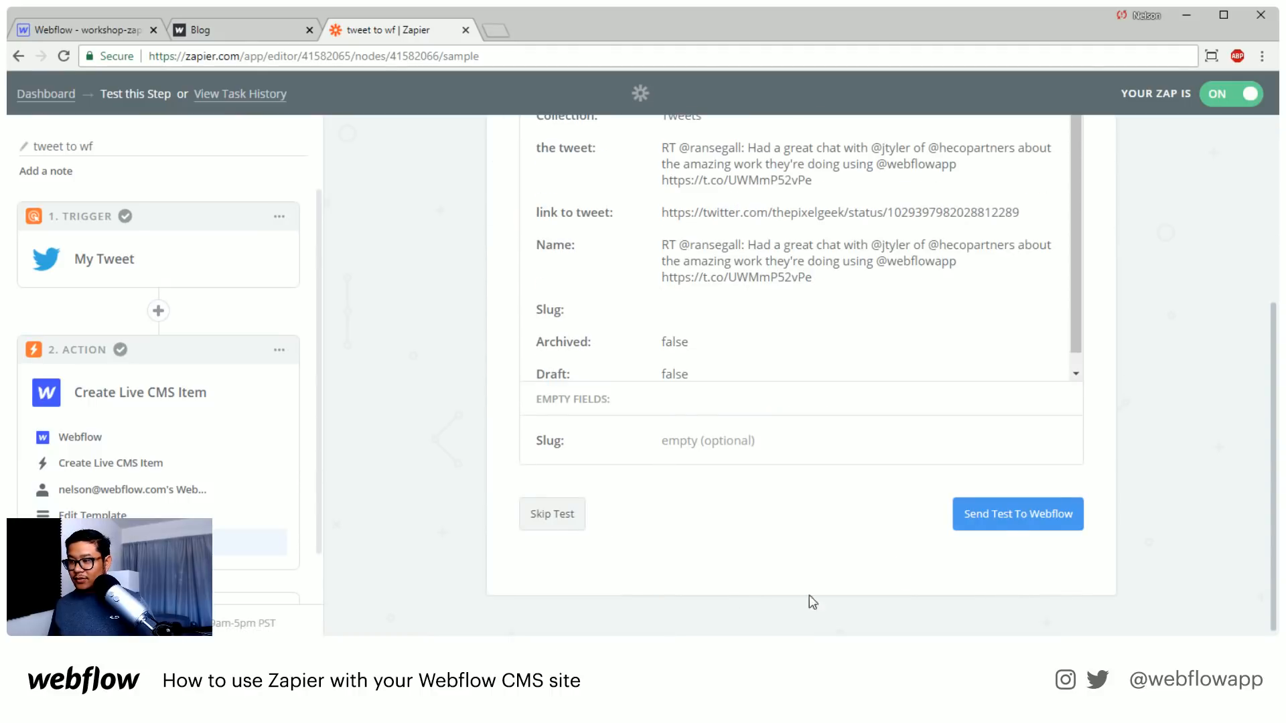
{"action": "left_click", "coordinate": [1014, 521]}
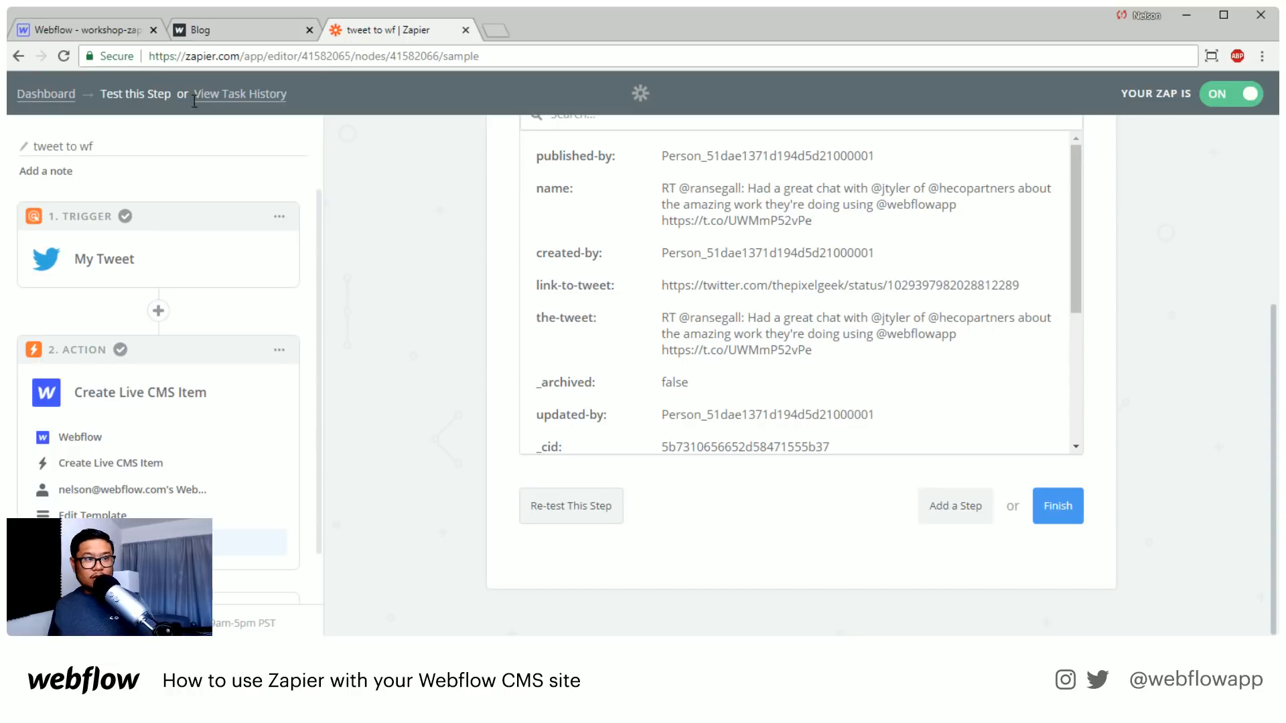
Reload the Webflow Designer and reopen the tweets page to check the Collection List for the test tweet
{"action": "left_click", "coordinate": [106, 29]}
{"action": "left_click", "coordinate": [63, 56]}
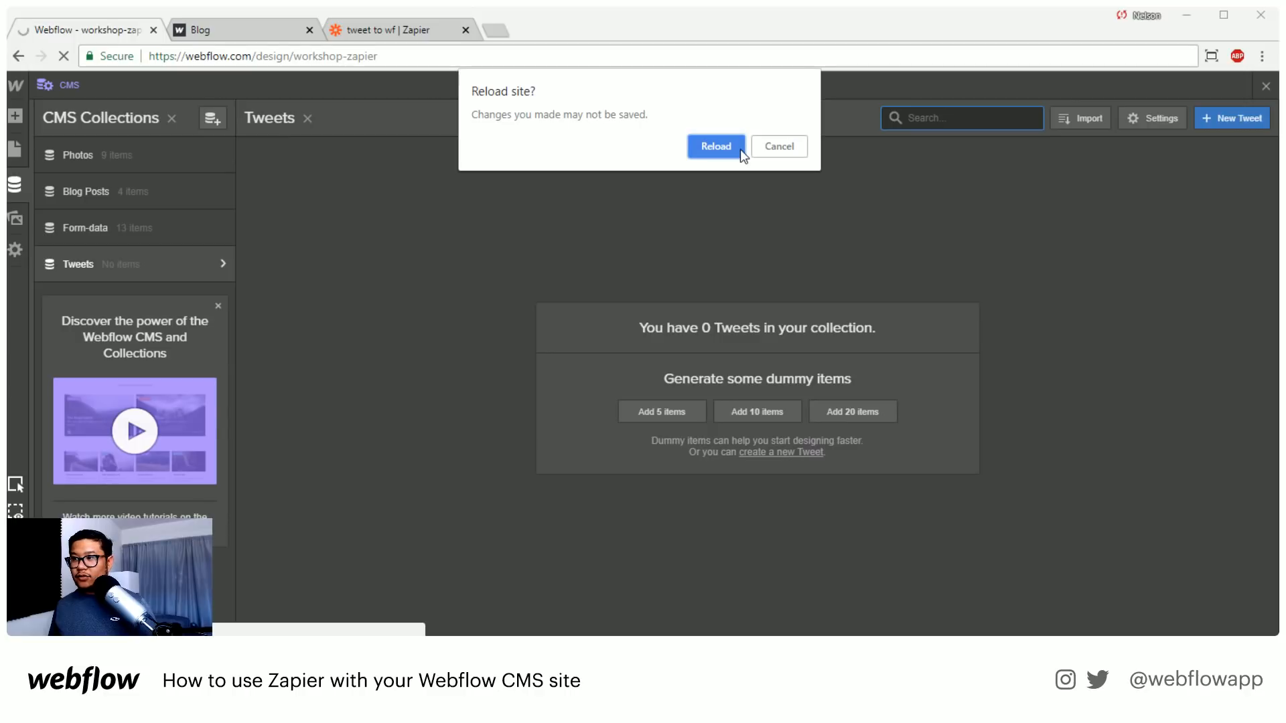
{"action": "left_click", "coordinate": [713, 145]}
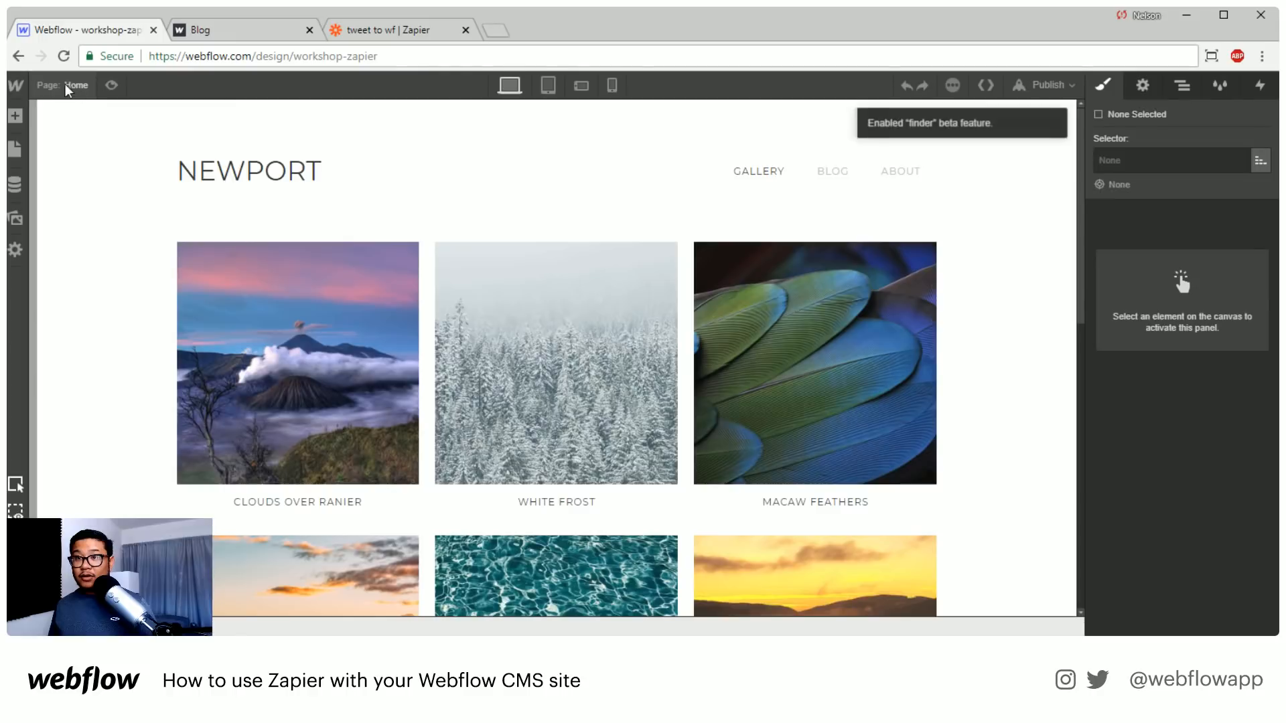
{"action": "left_click", "coordinate": [69, 86]}
{"action": "left_click", "coordinate": [93, 290]}
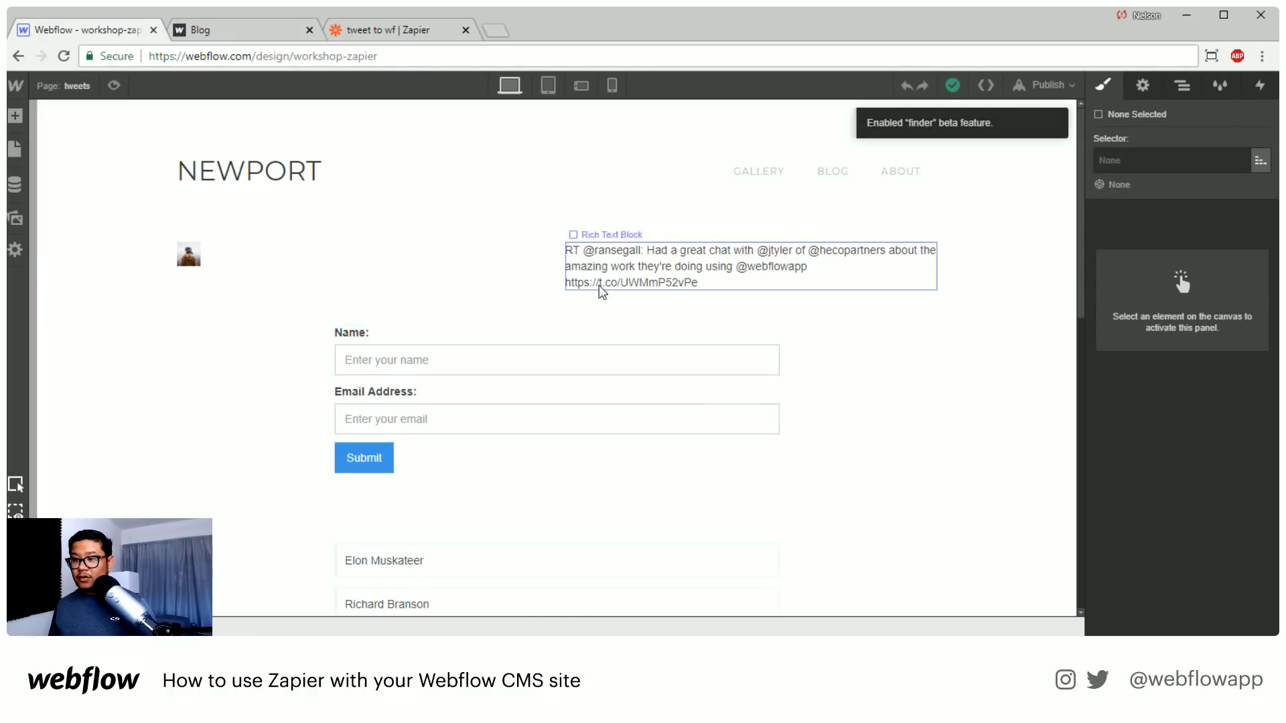
Remove the name and email form from the tweets page and set the name list's div block top margin to 50 px
{"action": "left_click", "coordinate": [561, 330]}
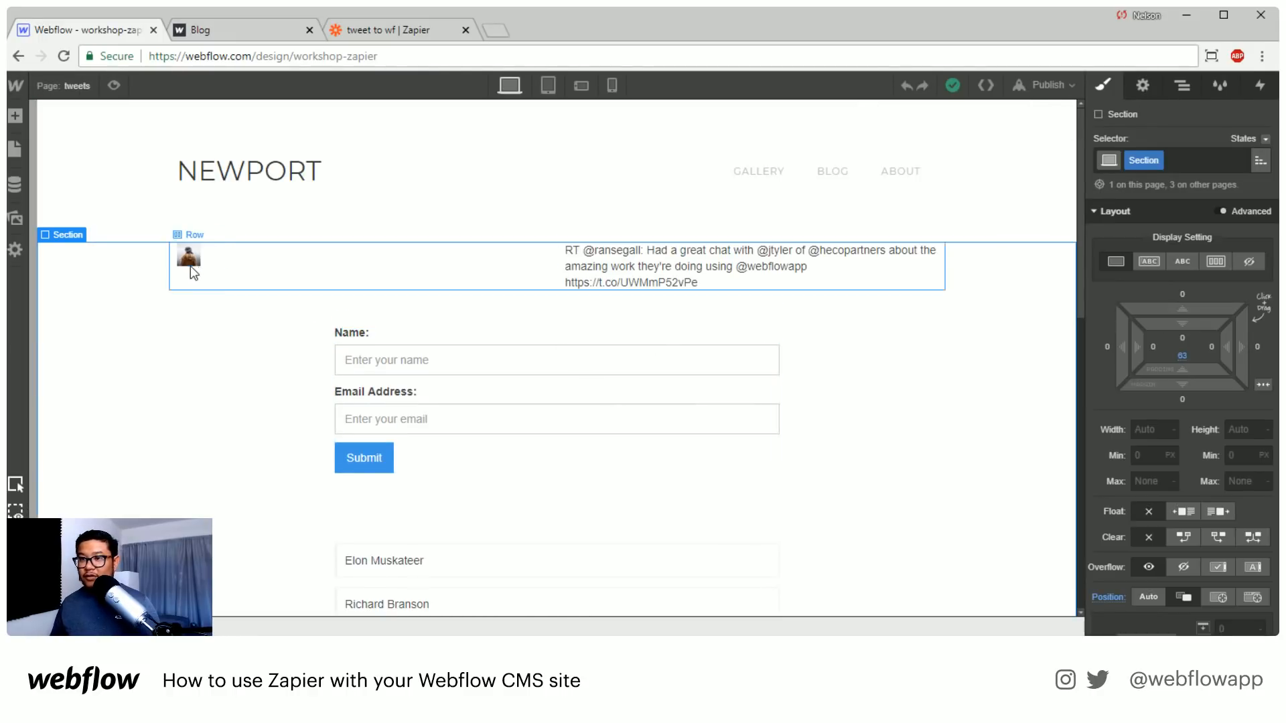
{"action": "left_click", "coordinate": [436, 341]}
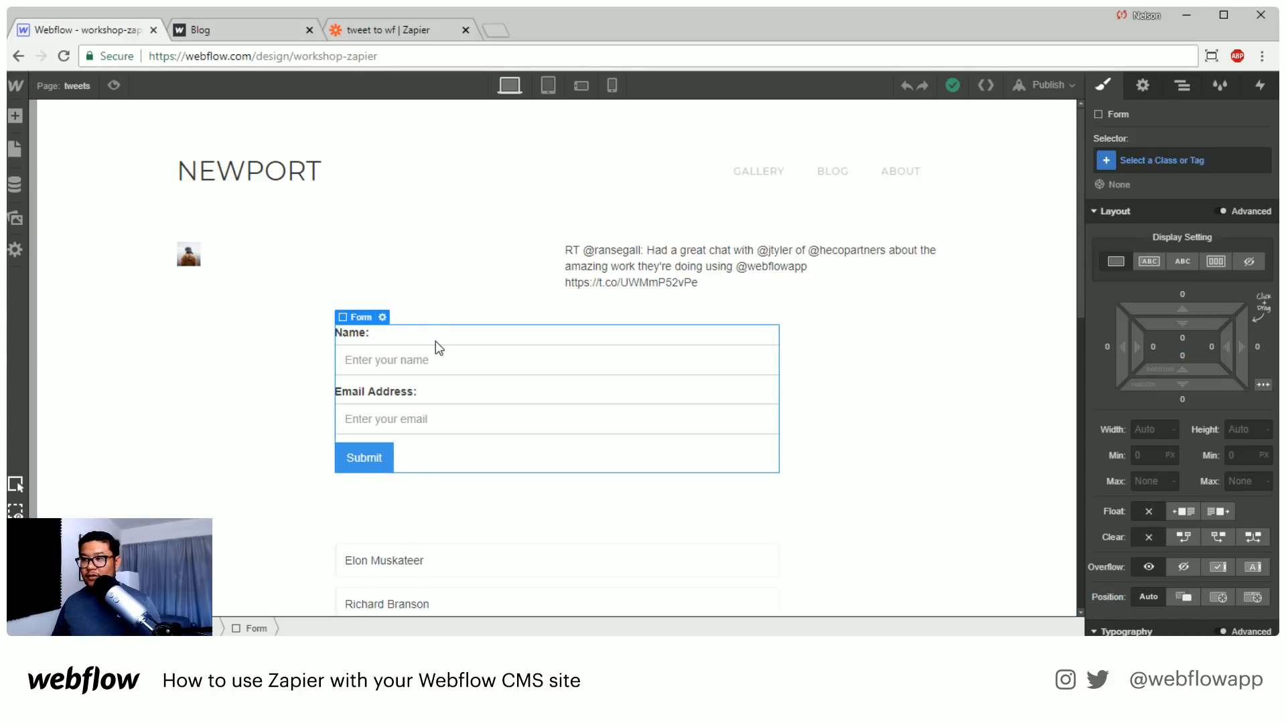
{"action": "scroll", "coordinate": [554, 400], "scroll_direction": "down", "scroll_amount": 2}
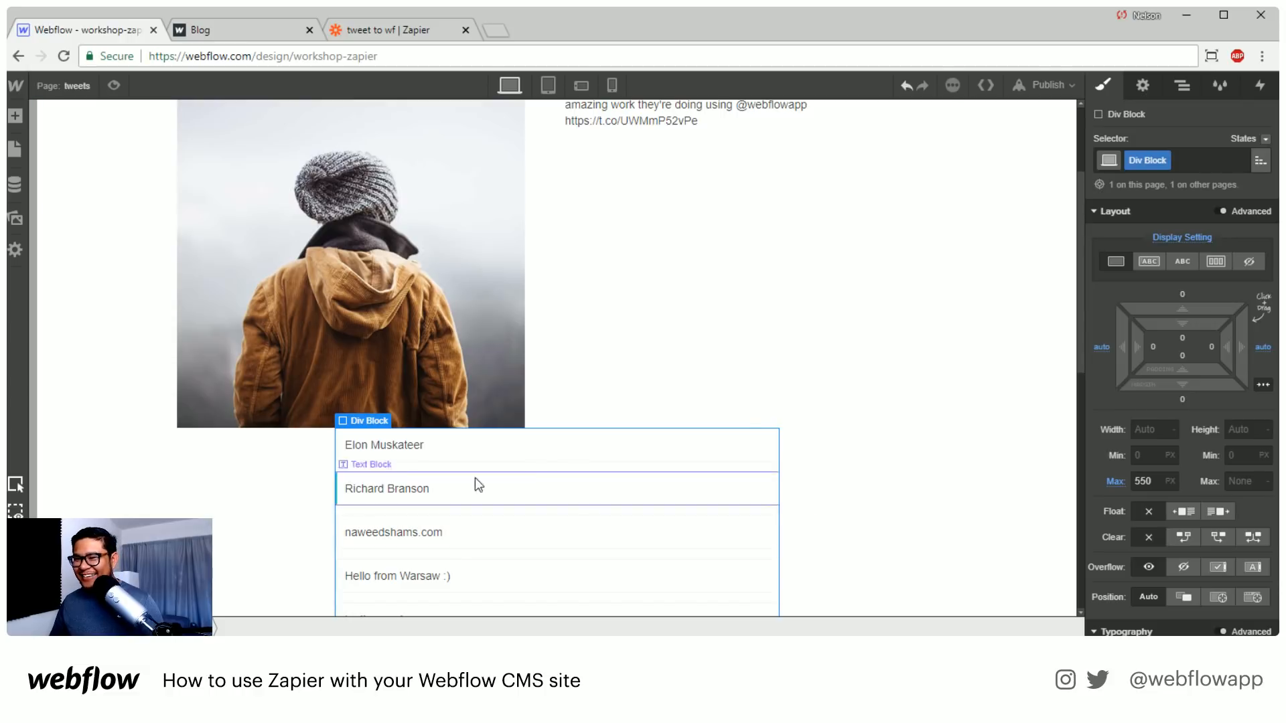
{"action": "left_click_drag", "start_coordinate": [1175, 302], "coordinate": [1186, 180]}
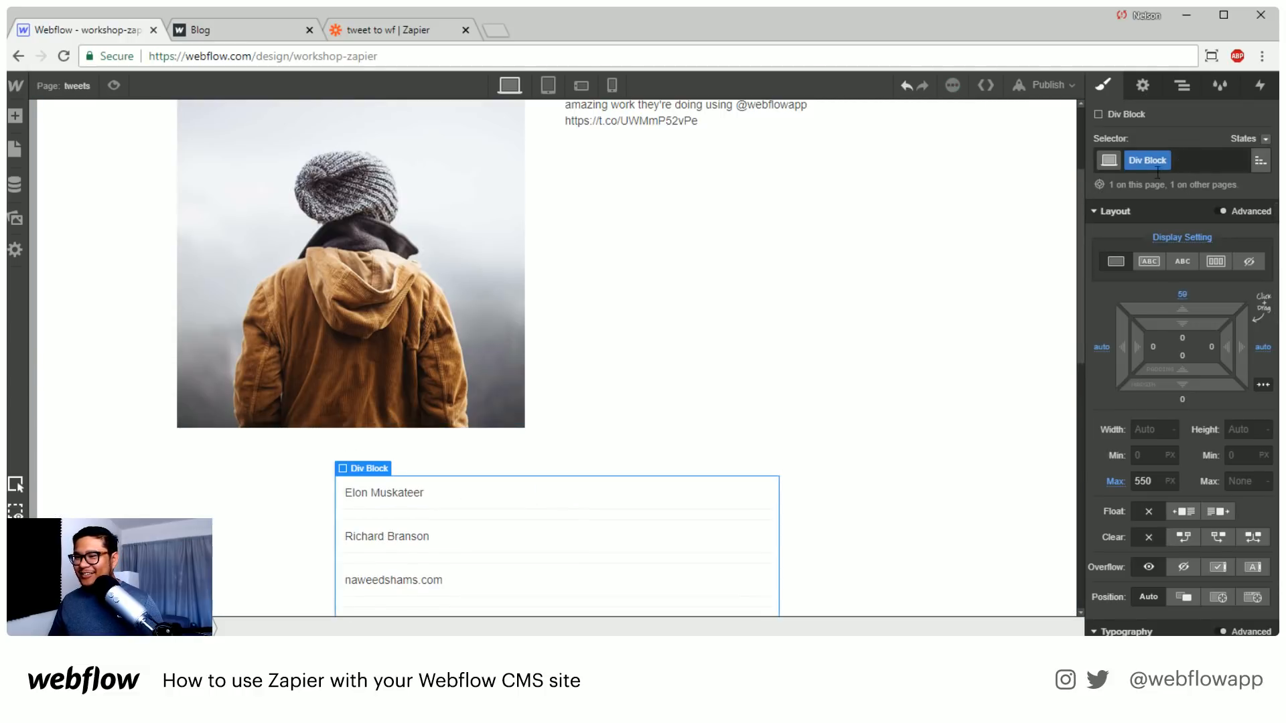
Publish the updated site to workshop-zapier.webflow.io
{"action": "scroll", "coordinate": [701, 414], "scroll_direction": "up", "scroll_amount": 2}
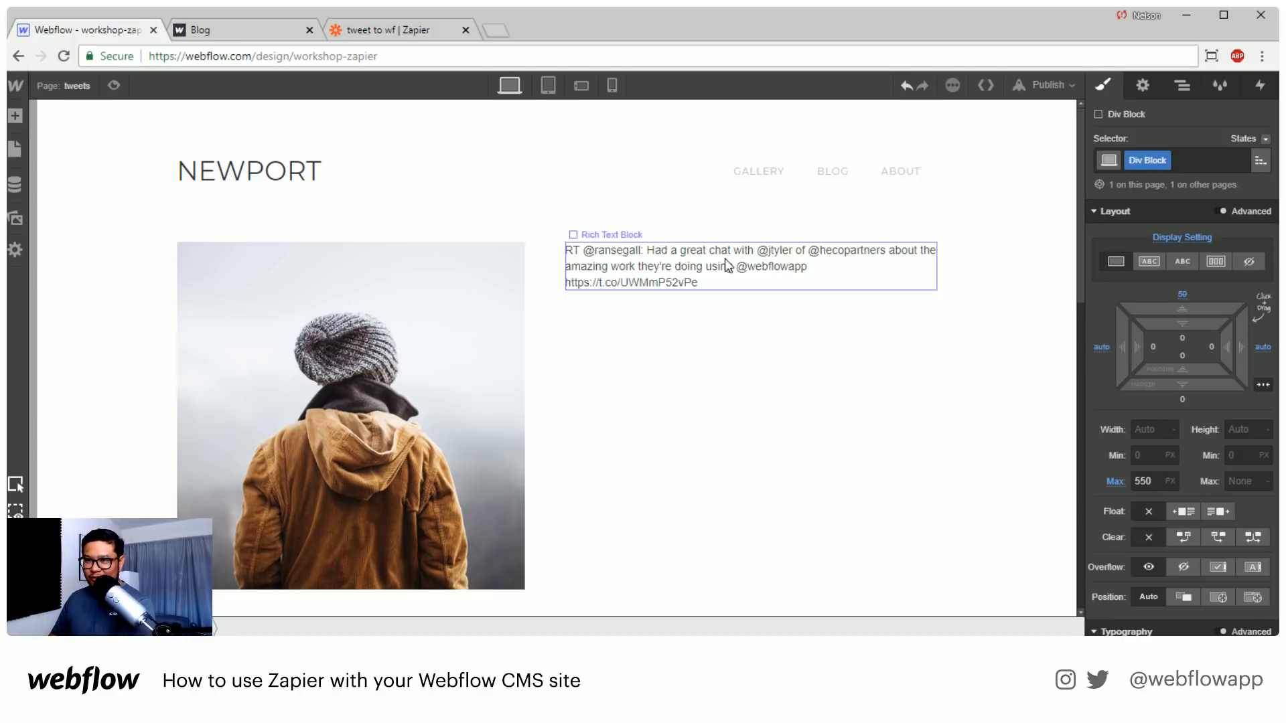
{"action": "left_click", "coordinate": [1044, 87]}
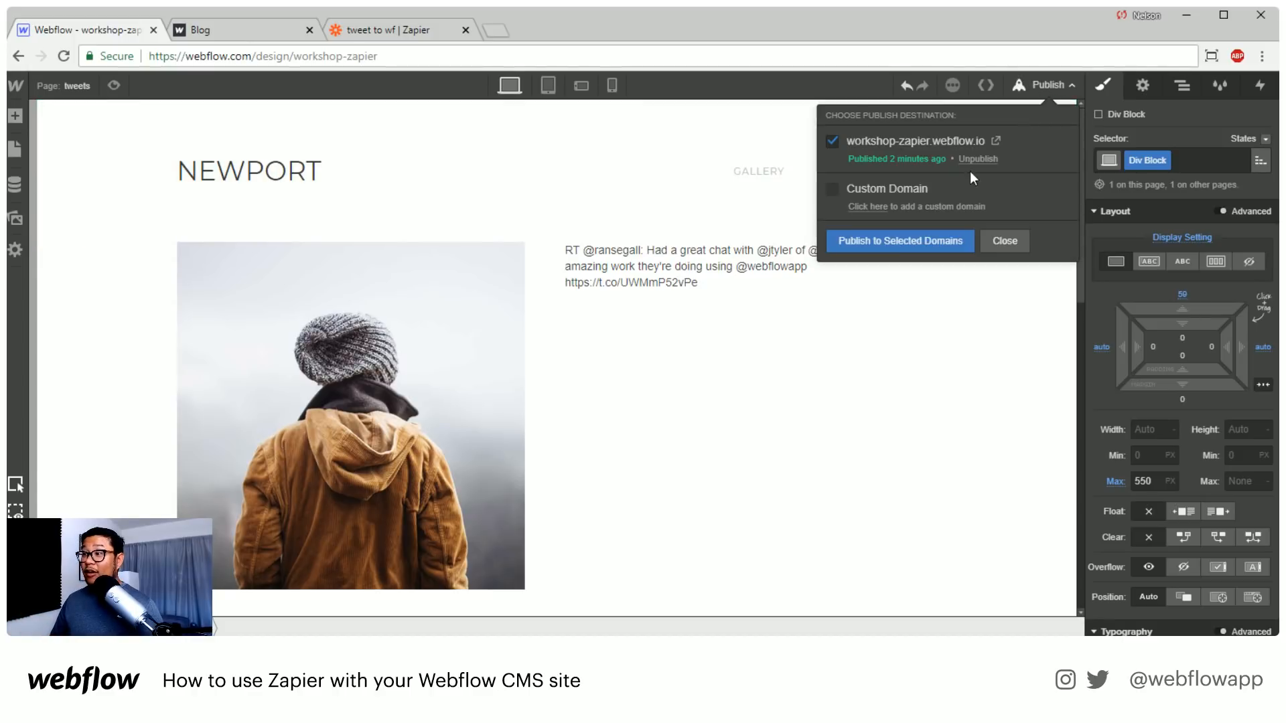
{"action": "left_click", "coordinate": [886, 240]}
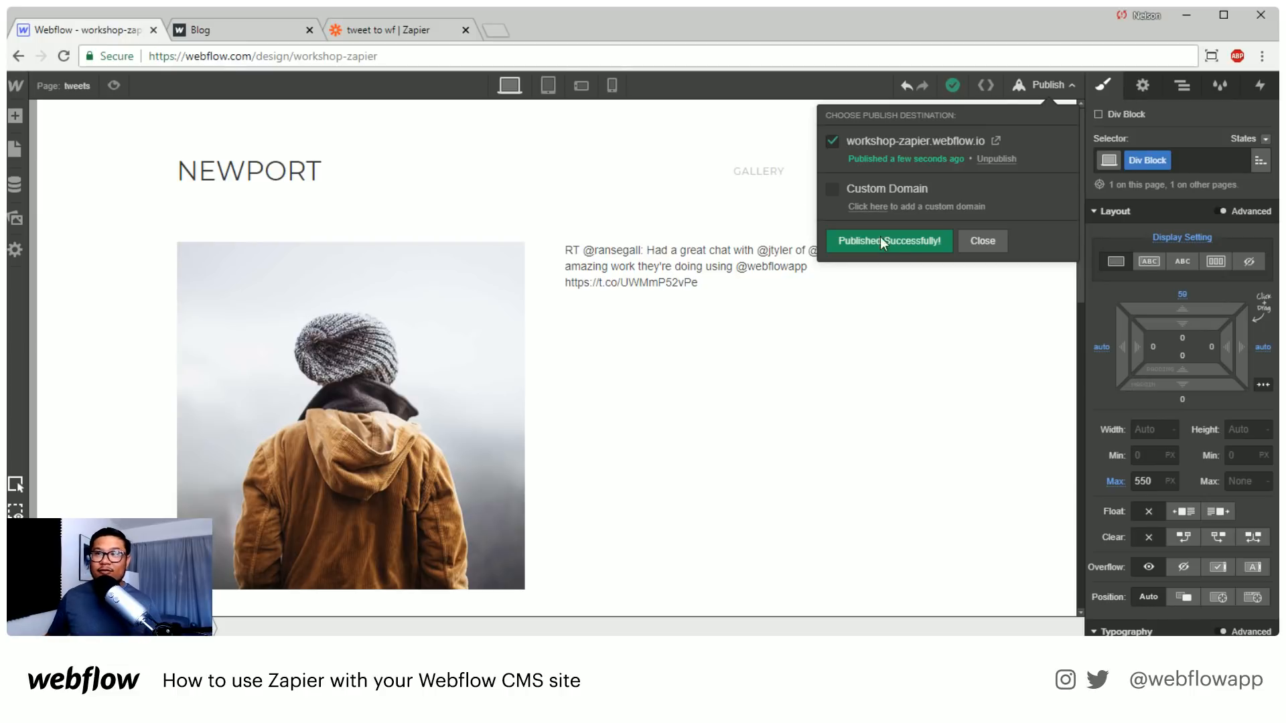
Switch to Zapier and open the app selection of the My Tweet trigger to look through the available trigger apps
{"action": "left_click", "coordinate": [377, 35]}
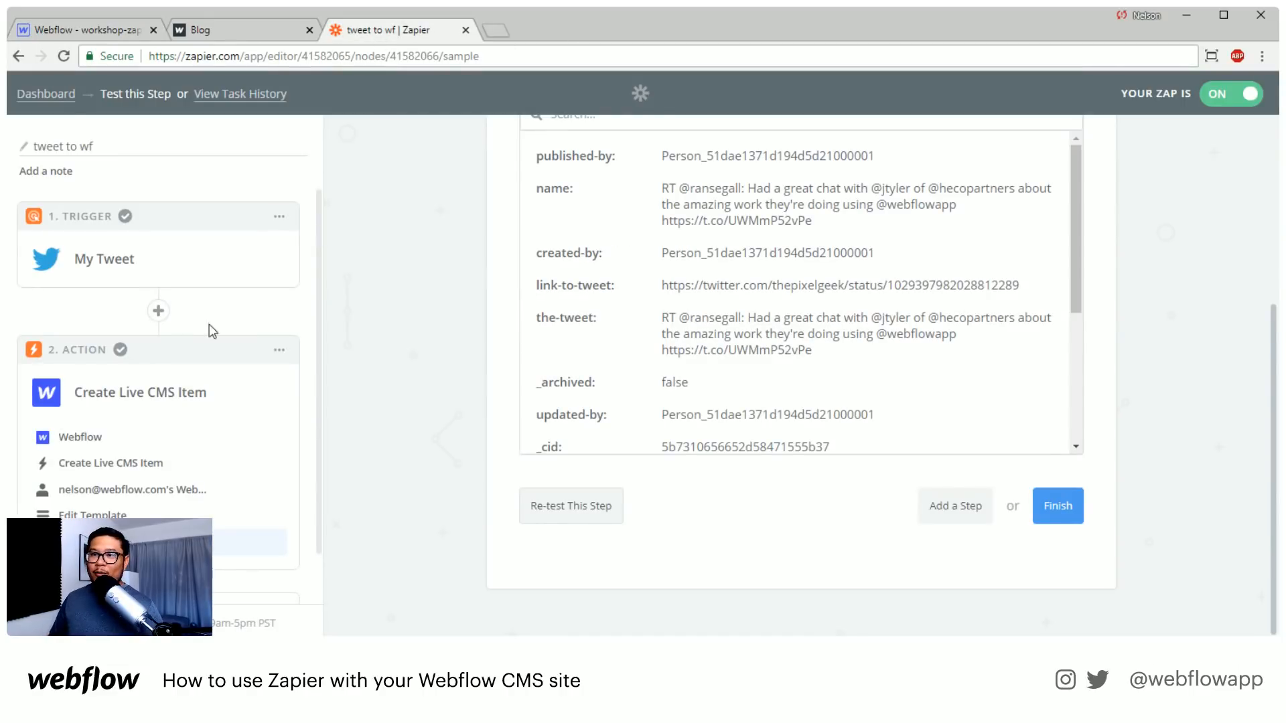
{"action": "left_click", "coordinate": [94, 263]}
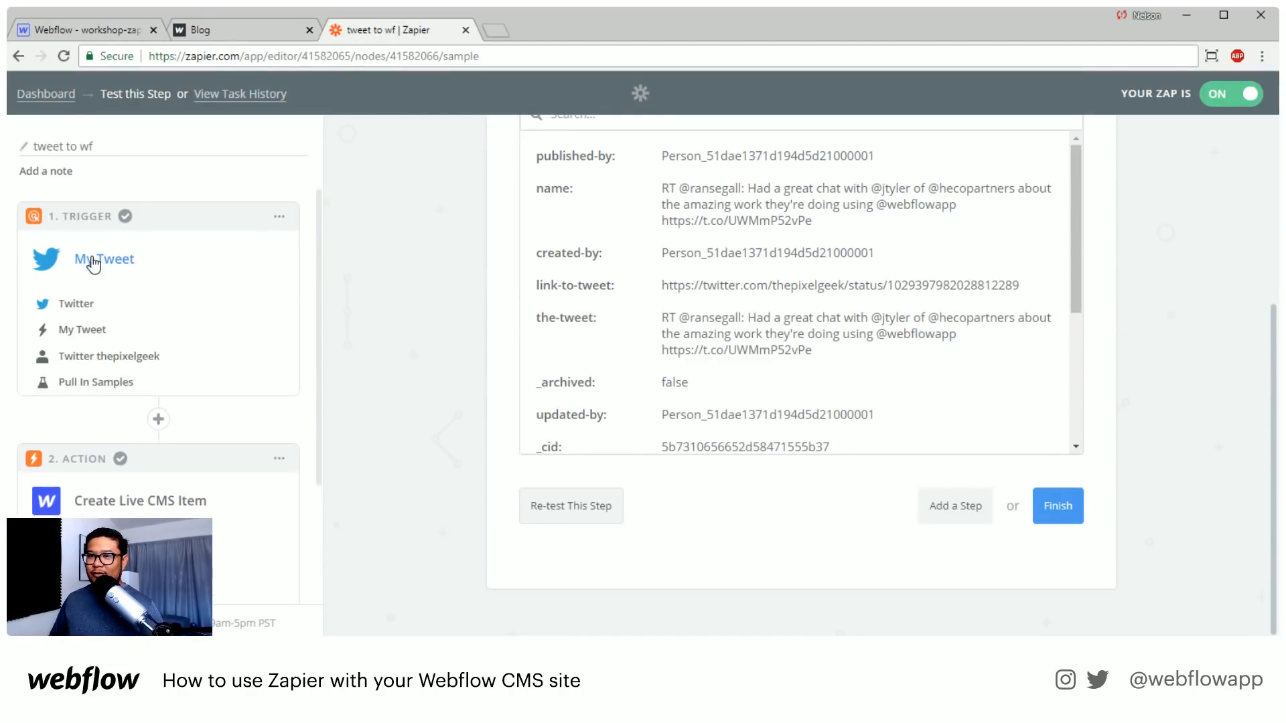
{"action": "left_click", "coordinate": [81, 302]}
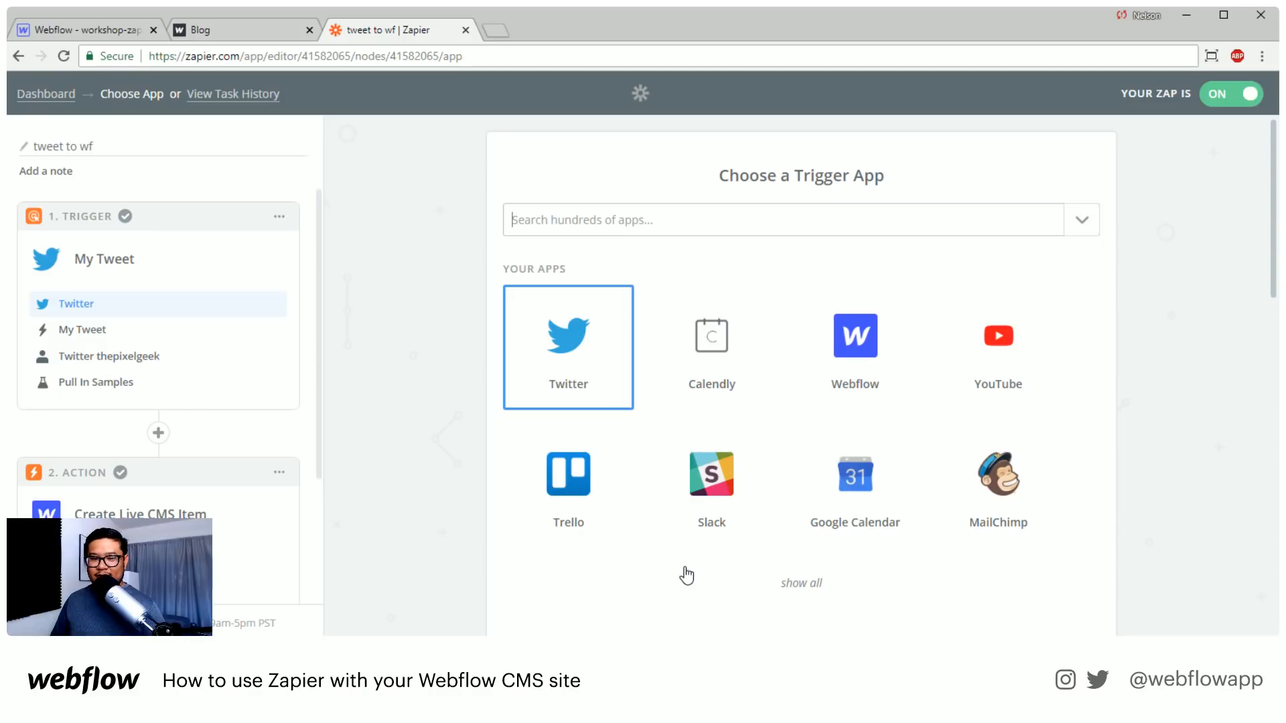
{"action": "left_click", "coordinate": [519, 232]}
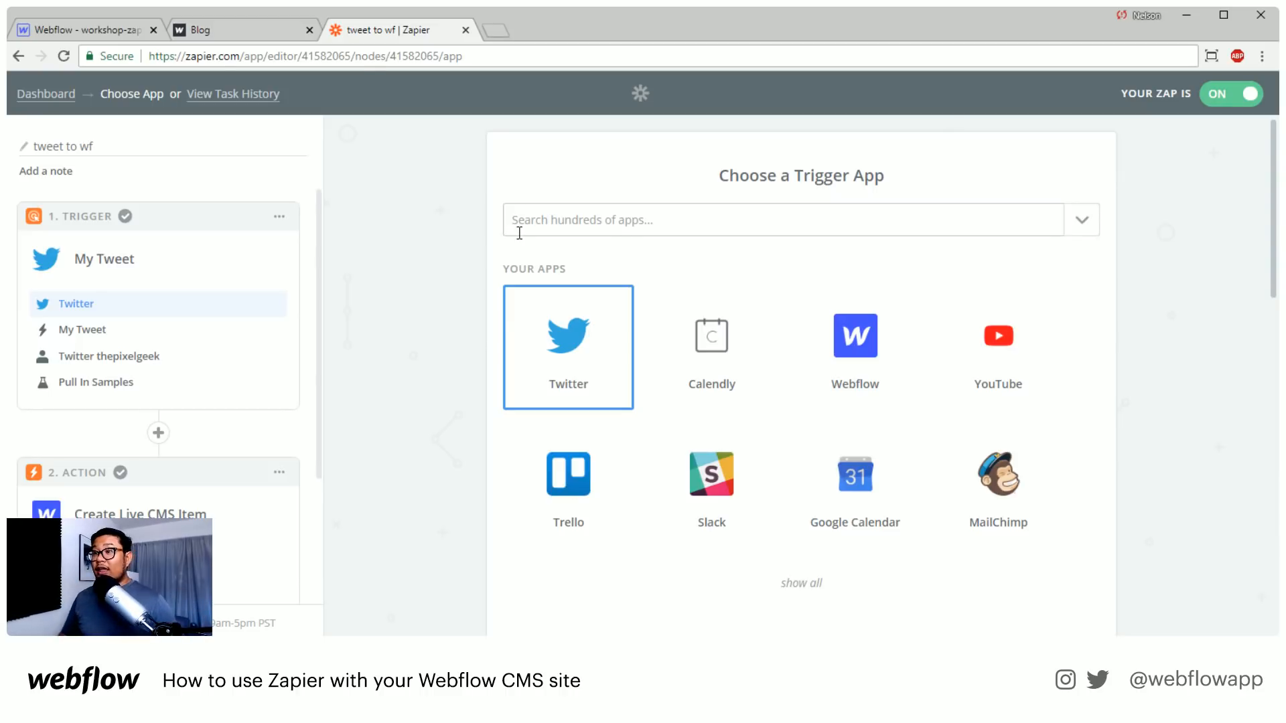
{"action": "scroll", "coordinate": [375, 228], "scroll_direction": "down", "scroll_amount": 5}
{"action": "scroll", "coordinate": [387, 284], "scroll_direction": "up", "scroll_amount": 5}
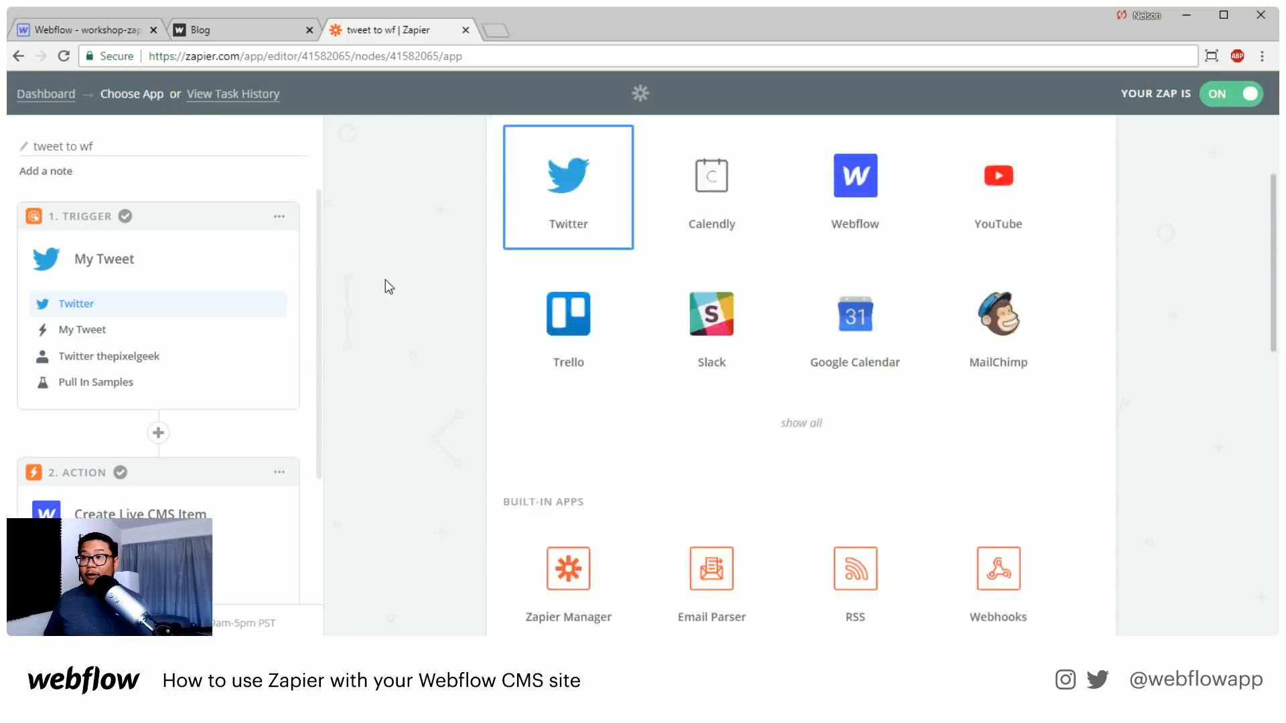
Open the Zapier dashboard and look through the list of existing Zaps and drafts
{"action": "left_click", "coordinate": [50, 98]}
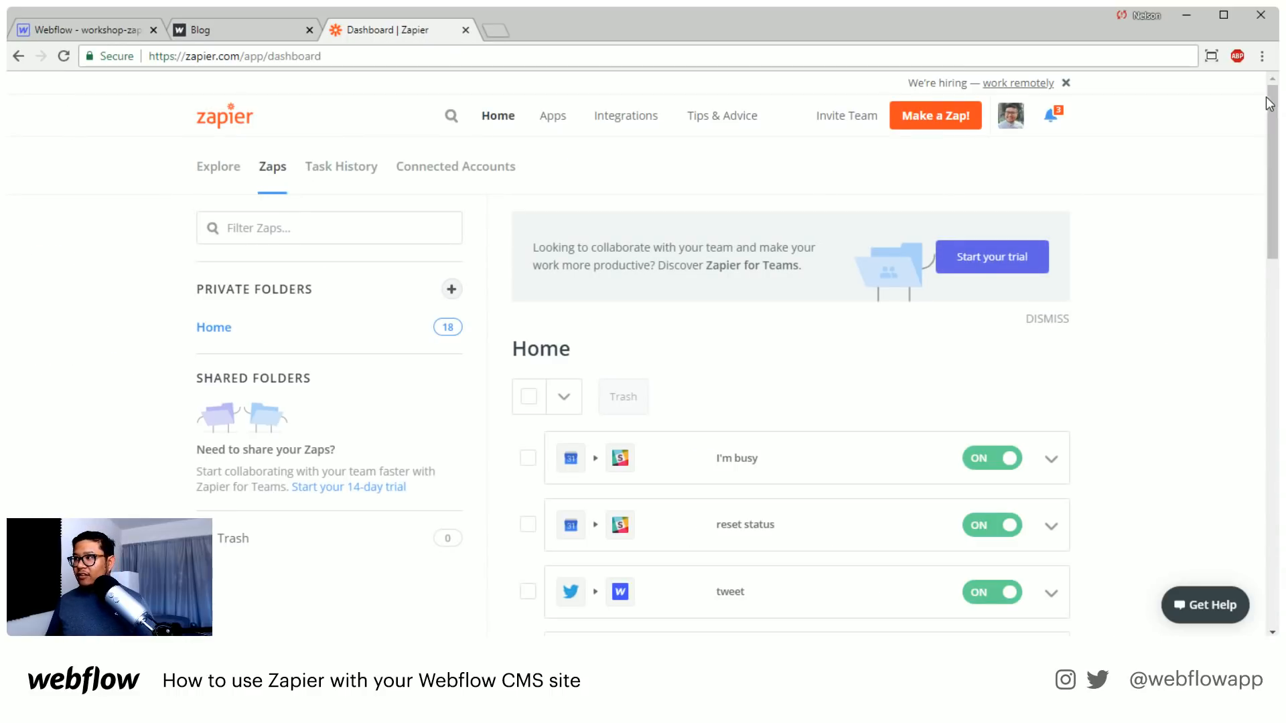
{"action": "left_click_drag", "start_coordinate": [1267, 102], "coordinate": [1253, 509]}
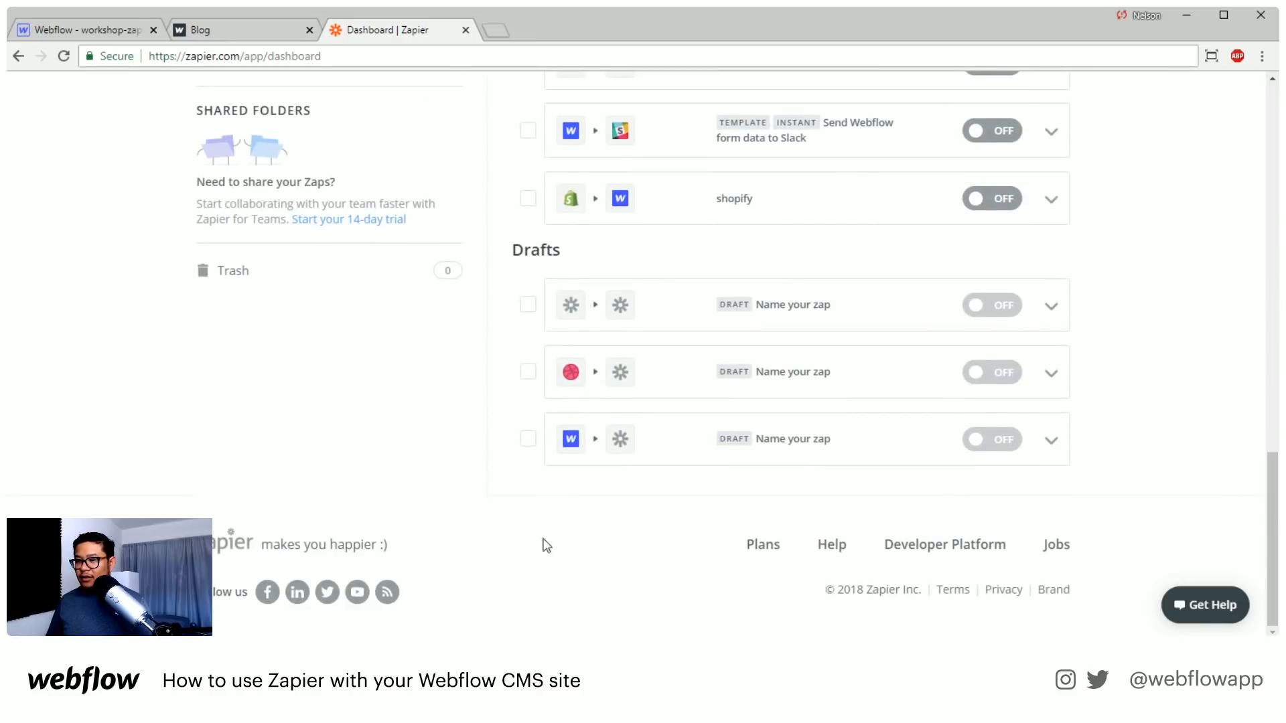
{"action": "scroll", "coordinate": [878, 585], "scroll_direction": "up", "scroll_amount": 15}
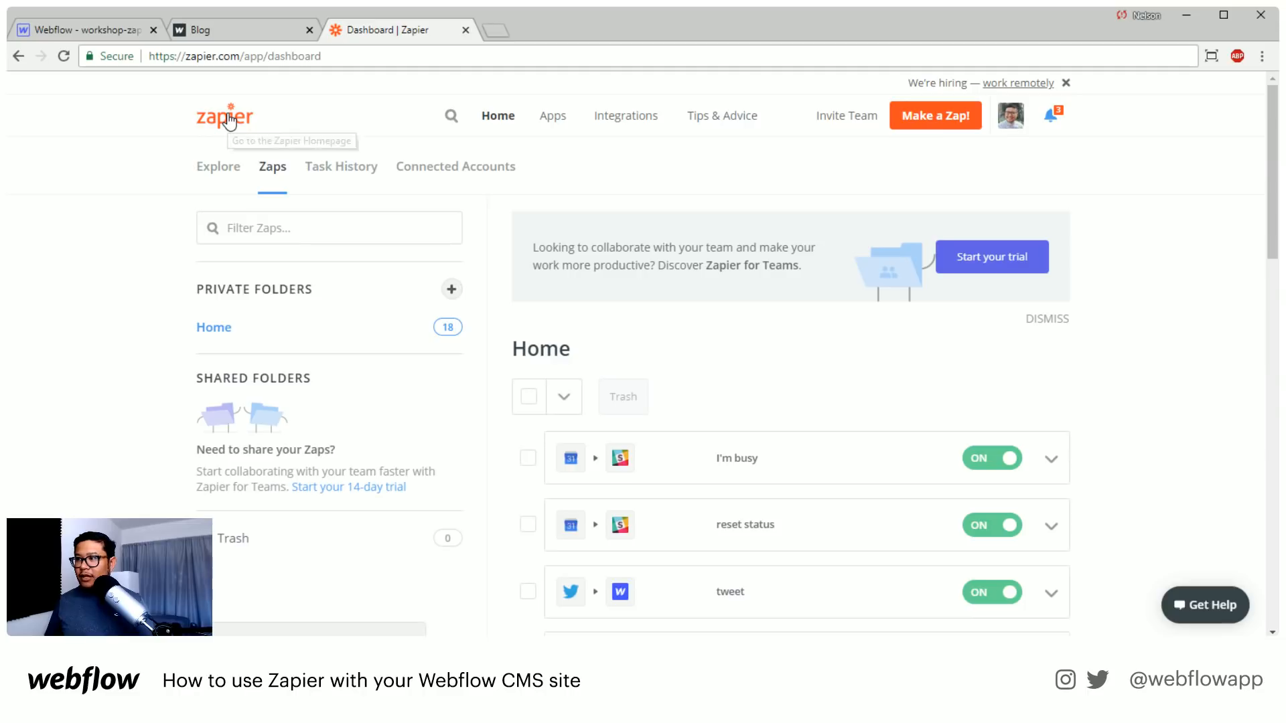
Search Google for "zapier pricing" and open Zapier's own pricing page from the results
{"action": "left_click_drag", "start_coordinate": [245, 57], "coordinate": [485, 74]}
{"action": "key", "text": "ctrl+a"}
{"action": "type", "text": "zapier pricin"}
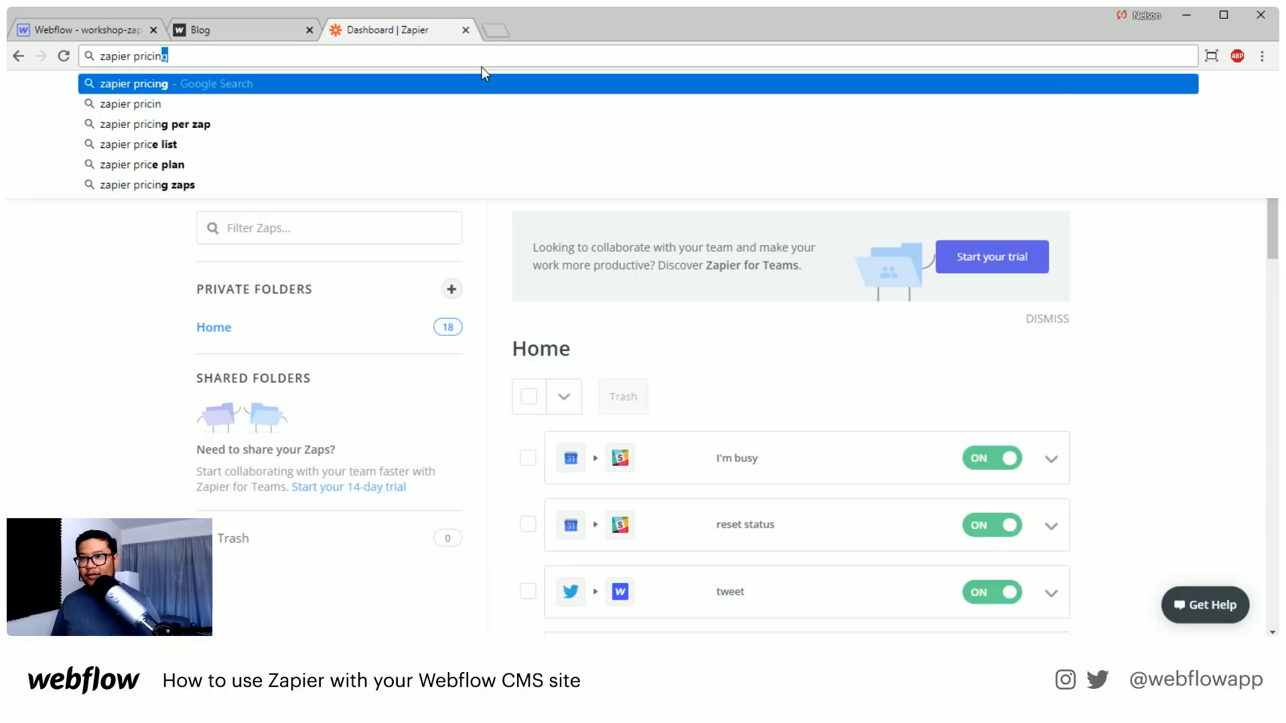
{"action": "key", "text": "Return"}
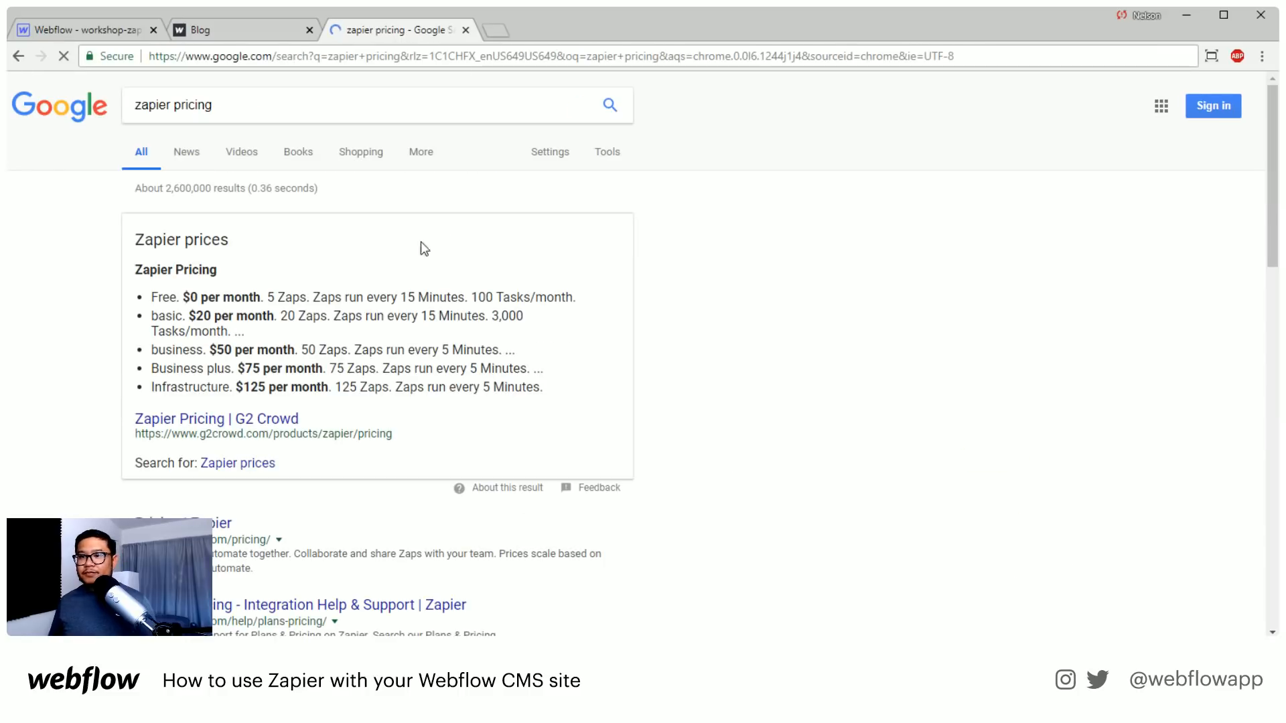
{"action": "left_click", "coordinate": [230, 522]}
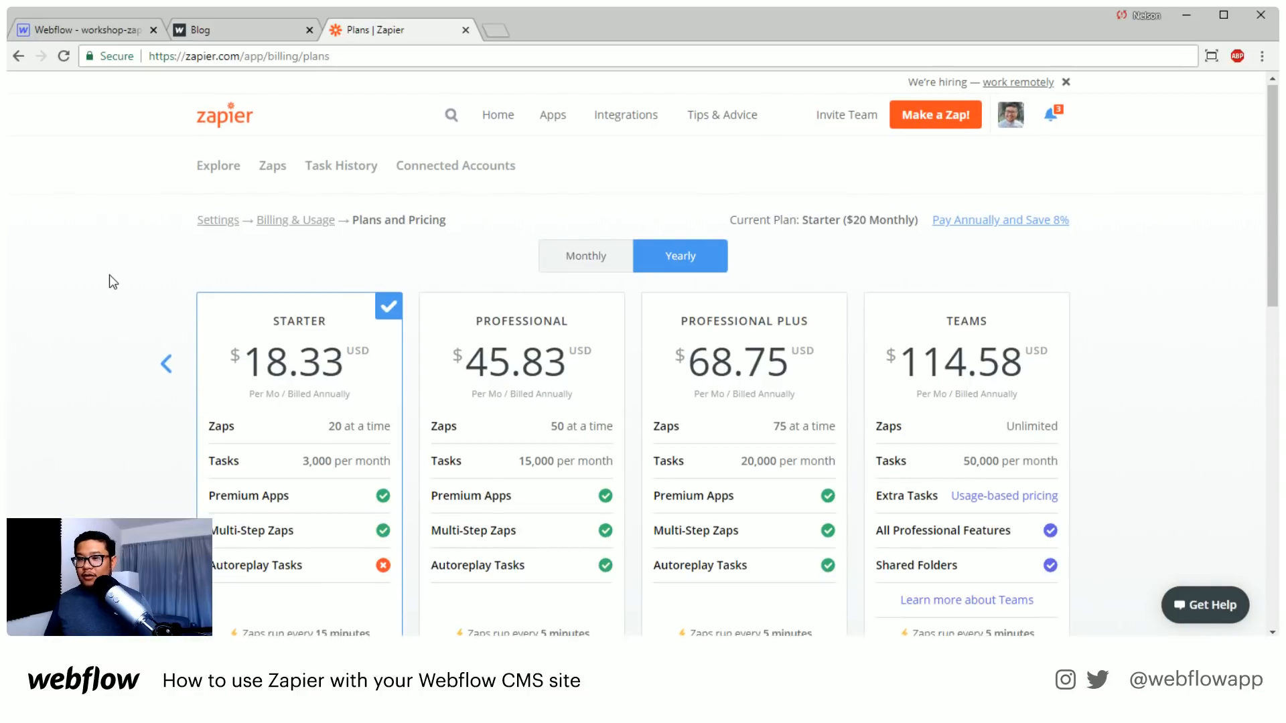
Examine the yearly plans, their Zap and task limits and the frequently asked questions, then bring the Free plan into the comparison
{"action": "scroll", "coordinate": [111, 278], "scroll_direction": "down", "scroll_amount": 1}
{"action": "scroll", "coordinate": [110, 276], "scroll_direction": "up", "scroll_amount": 1}
{"action": "scroll", "coordinate": [109, 277], "scroll_direction": "down", "scroll_amount": 4}
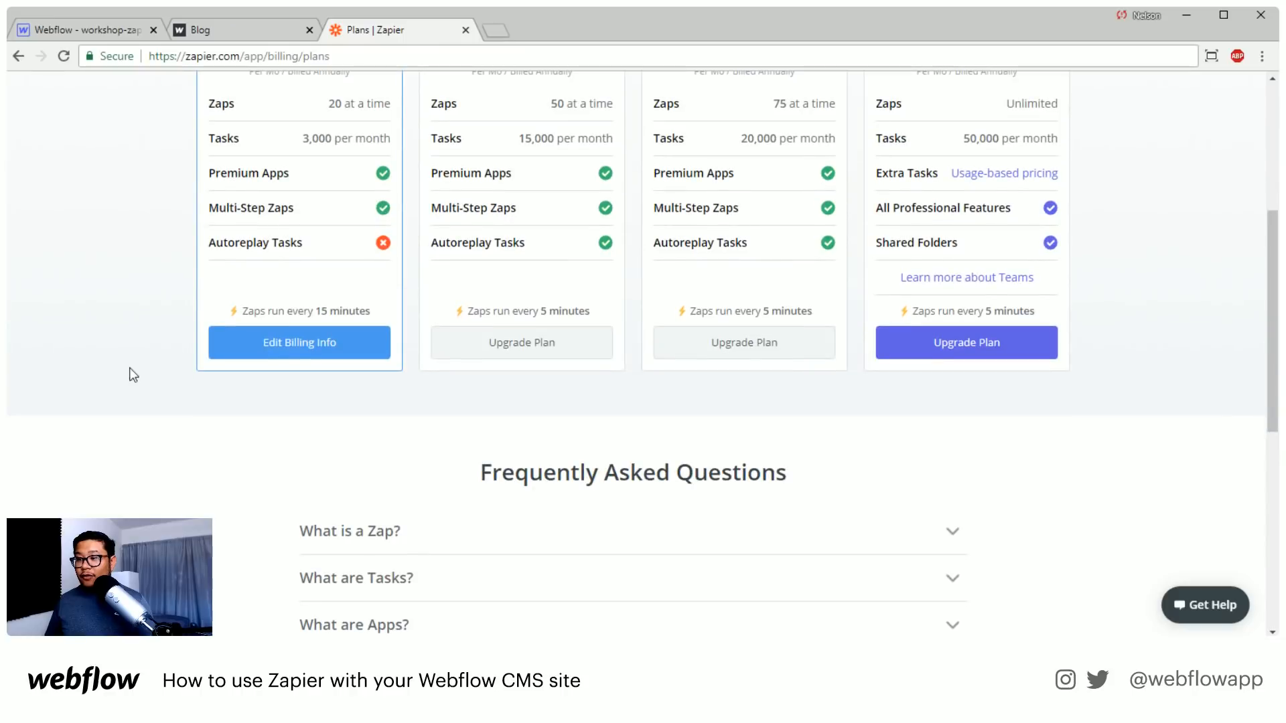
{"action": "scroll", "coordinate": [170, 423], "scroll_direction": "up", "scroll_amount": 4}
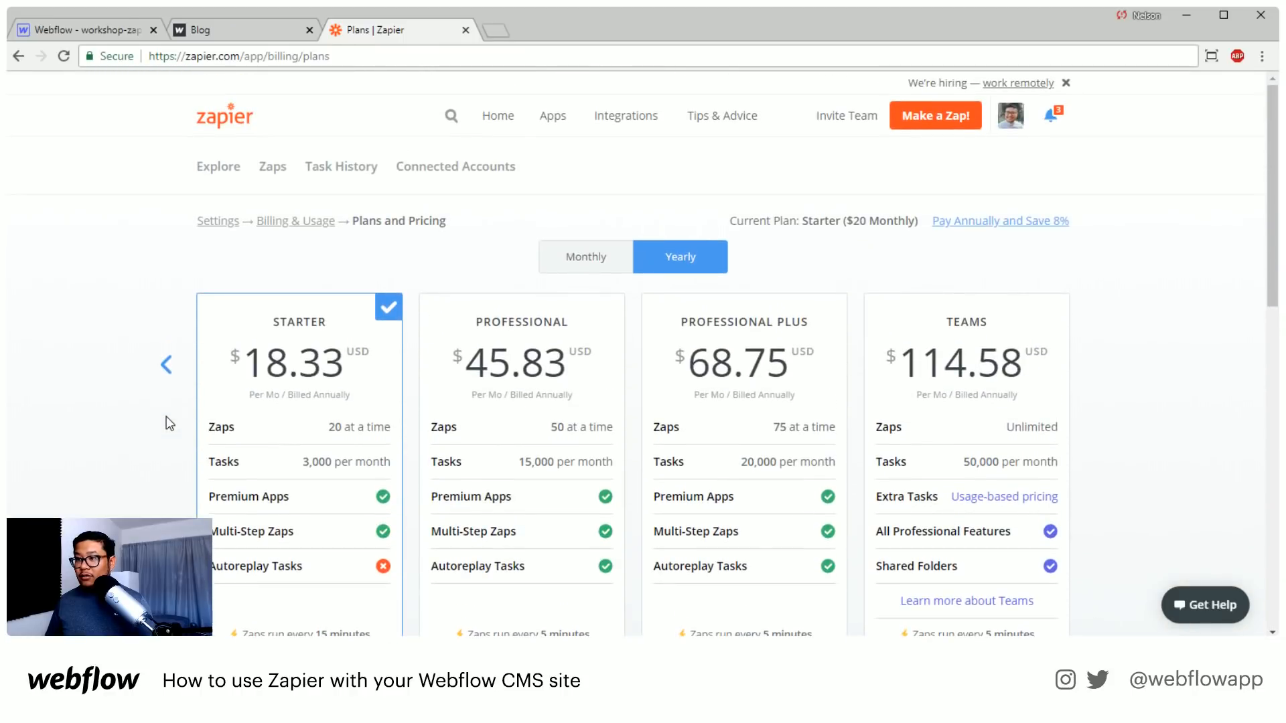
{"action": "scroll", "coordinate": [170, 423], "scroll_direction": "down", "scroll_amount": 1}
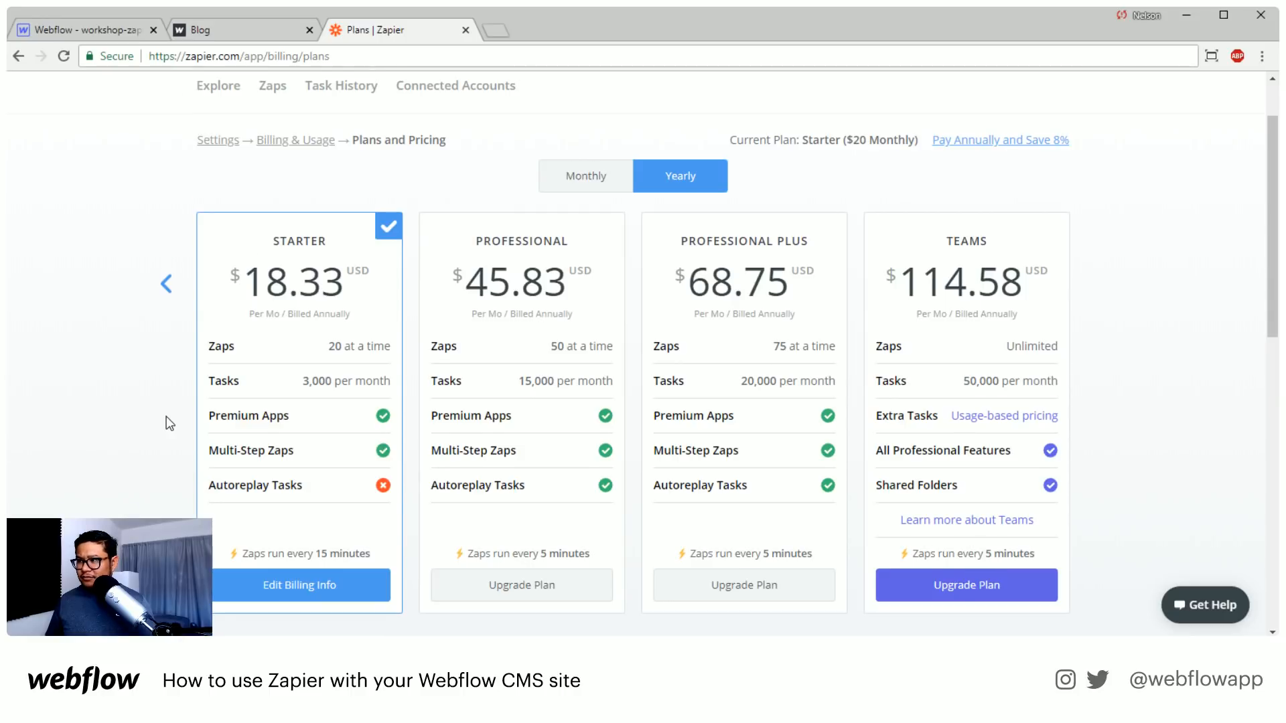
{"action": "scroll", "coordinate": [169, 423], "scroll_direction": "down", "scroll_amount": 10}
{"action": "scroll", "coordinate": [169, 423], "scroll_direction": "up", "scroll_amount": 4}
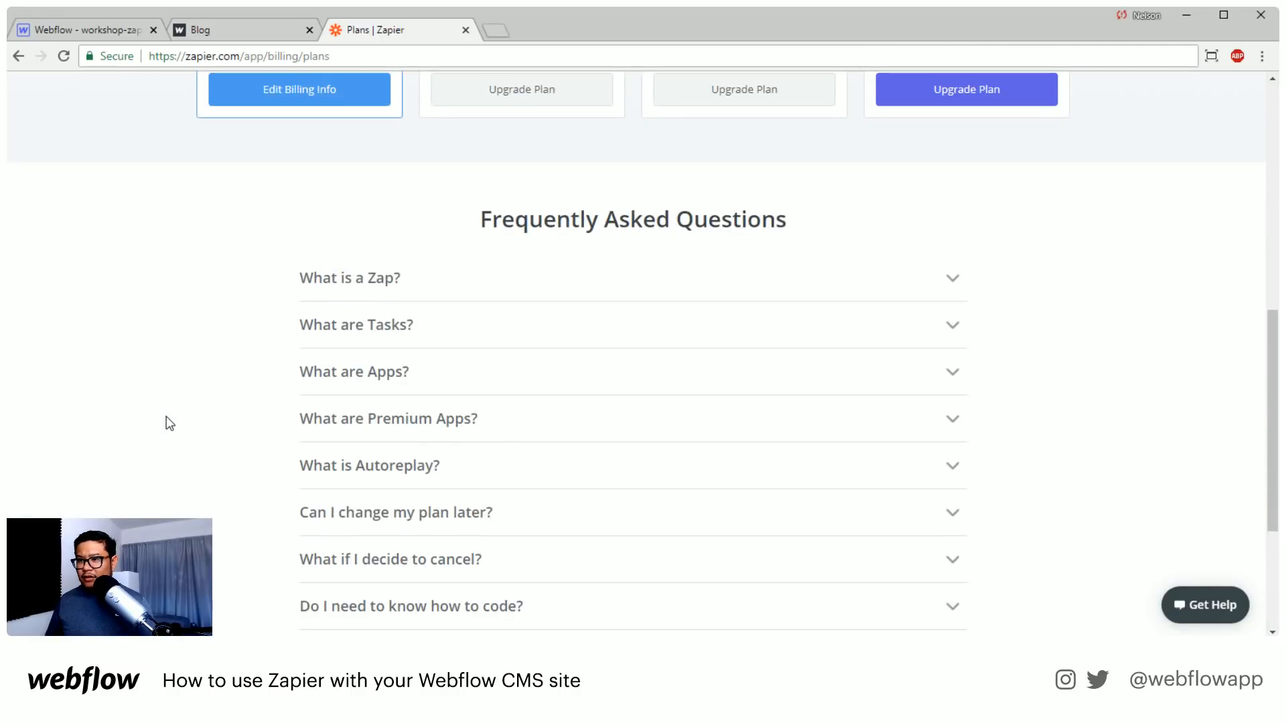
{"action": "scroll", "coordinate": [170, 423], "scroll_direction": "down", "scroll_amount": 1}
{"action": "scroll", "coordinate": [169, 423], "scroll_direction": "up", "scroll_amount": 10}
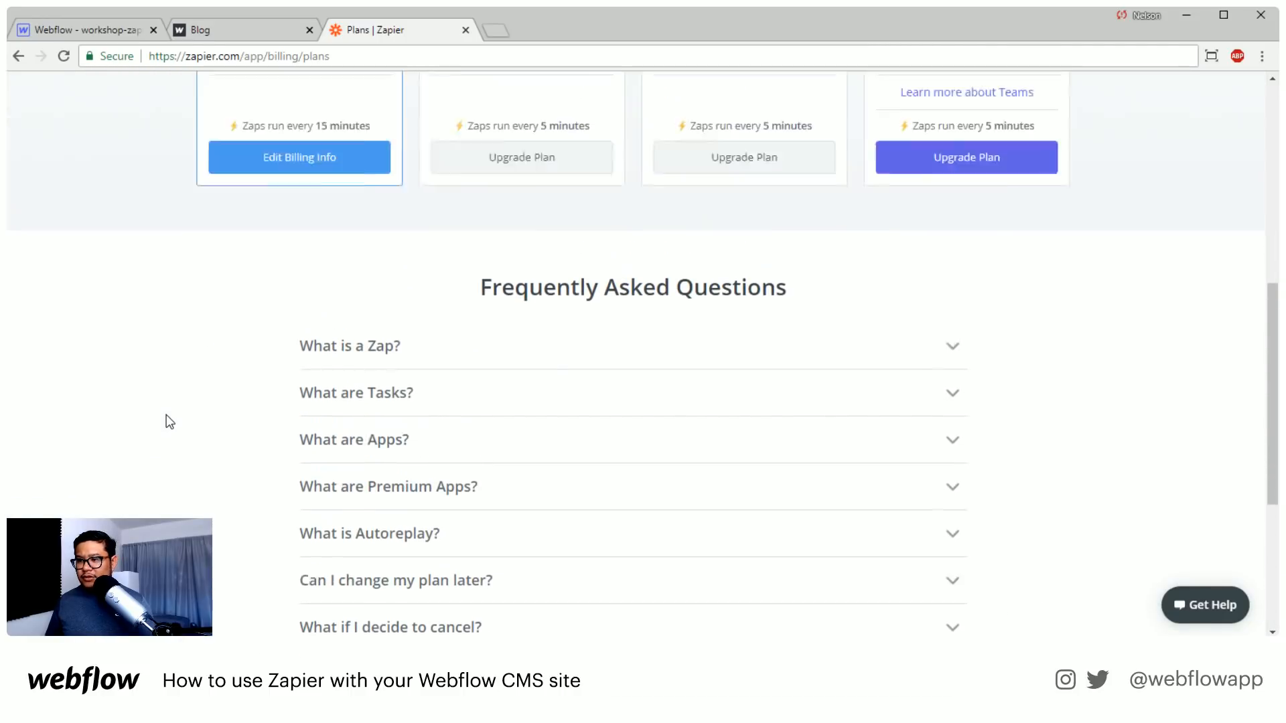
{"action": "scroll", "coordinate": [169, 420], "scroll_direction": "down", "scroll_amount": 1}
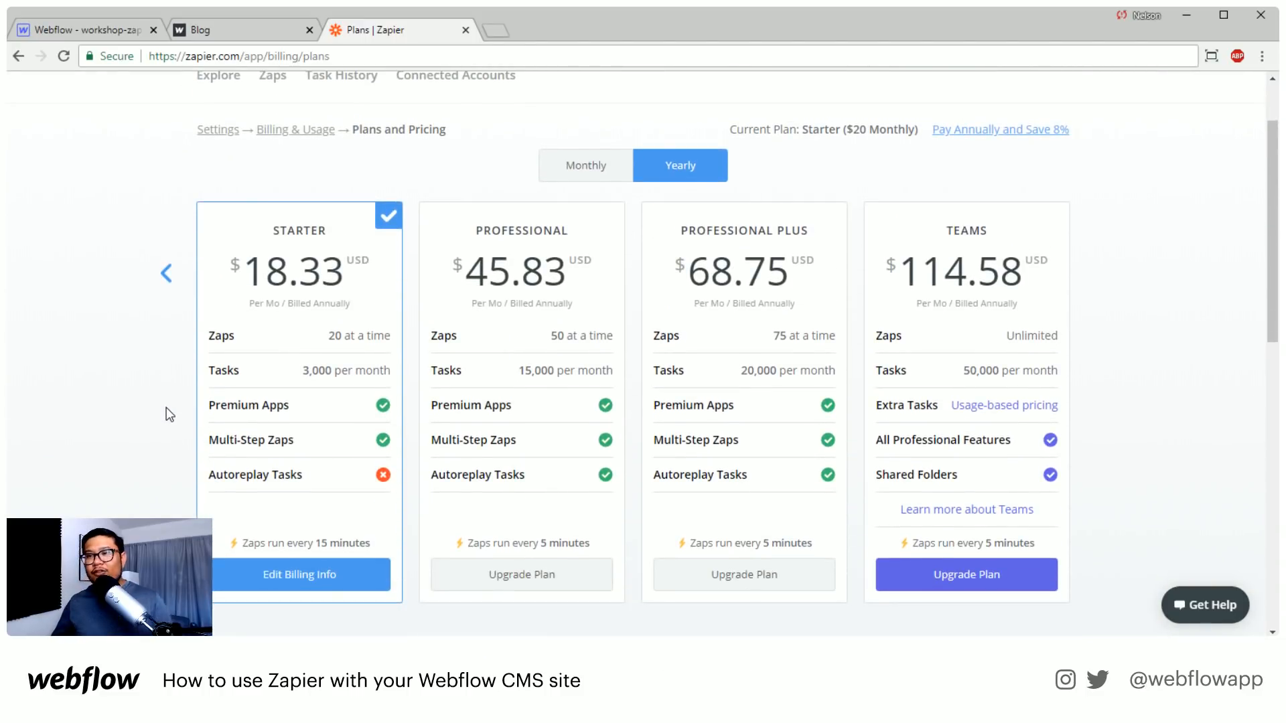
{"action": "left_click", "coordinate": [166, 273]}
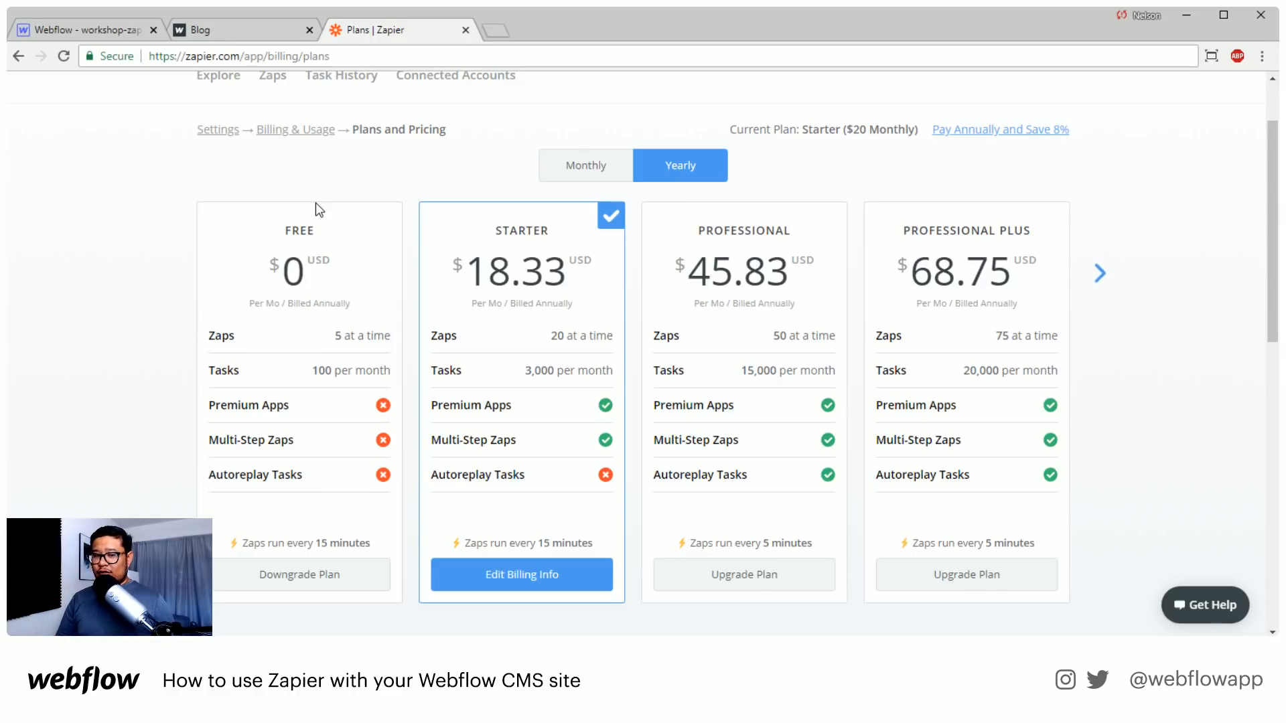
Return to the Webflow Designer, add a Twitter element above the image in the row's first column, and make it a Follow Button
{"action": "left_click", "coordinate": [104, 24]}
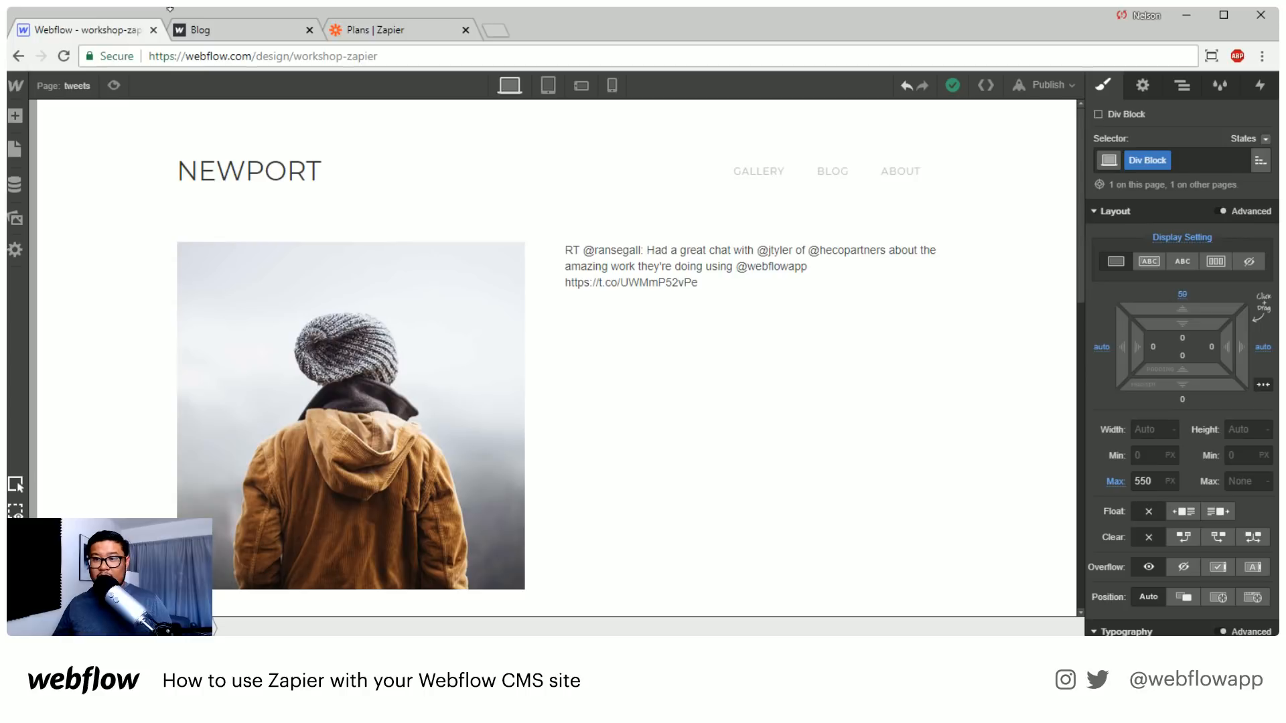
{"action": "left_click", "coordinate": [15, 115]}
{"action": "scroll", "coordinate": [134, 375], "scroll_direction": "down", "scroll_amount": 12}
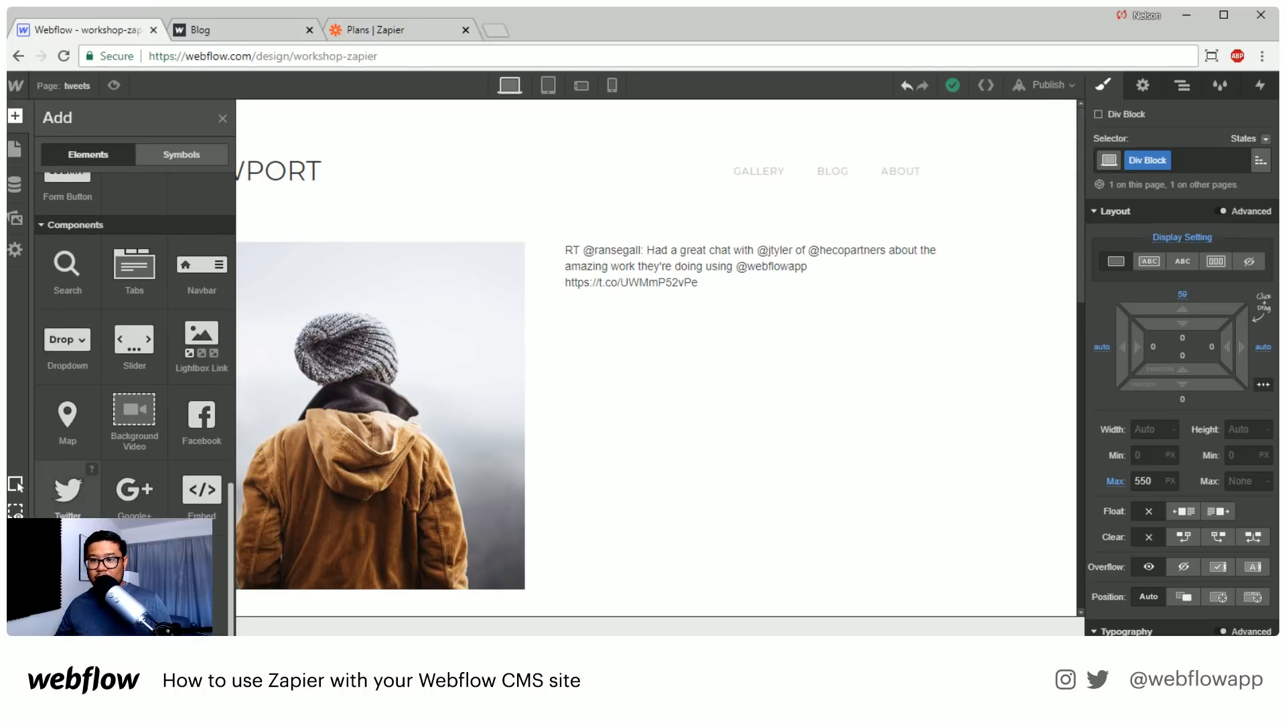
{"action": "left_click_drag", "start_coordinate": [67, 489], "coordinate": [308, 289]}
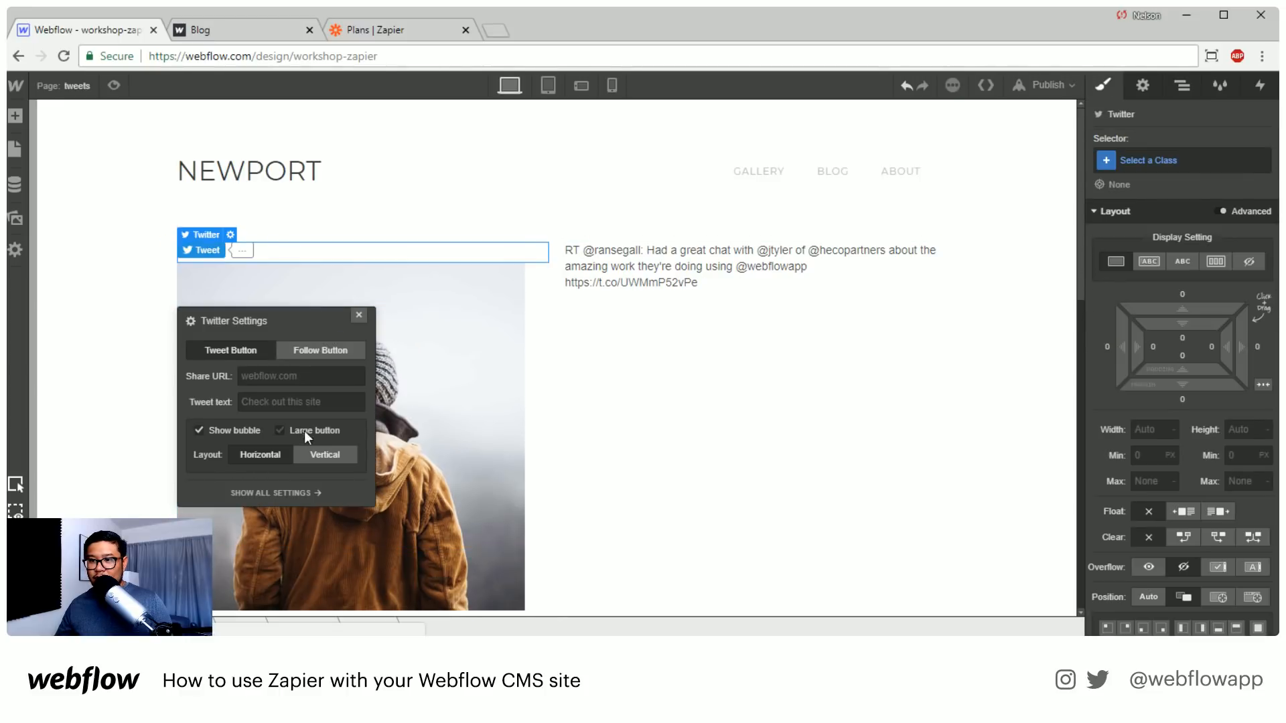
{"action": "left_click", "coordinate": [326, 351]}
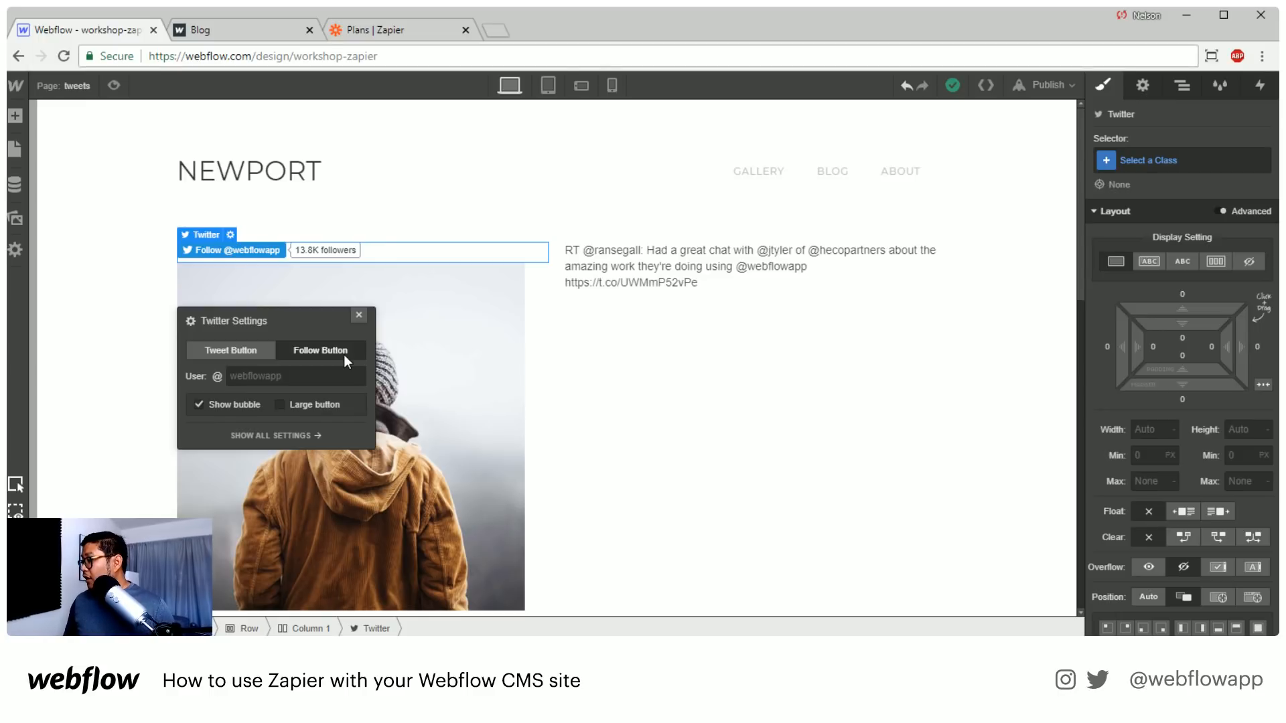
{"action": "left_click", "coordinate": [674, 379]}
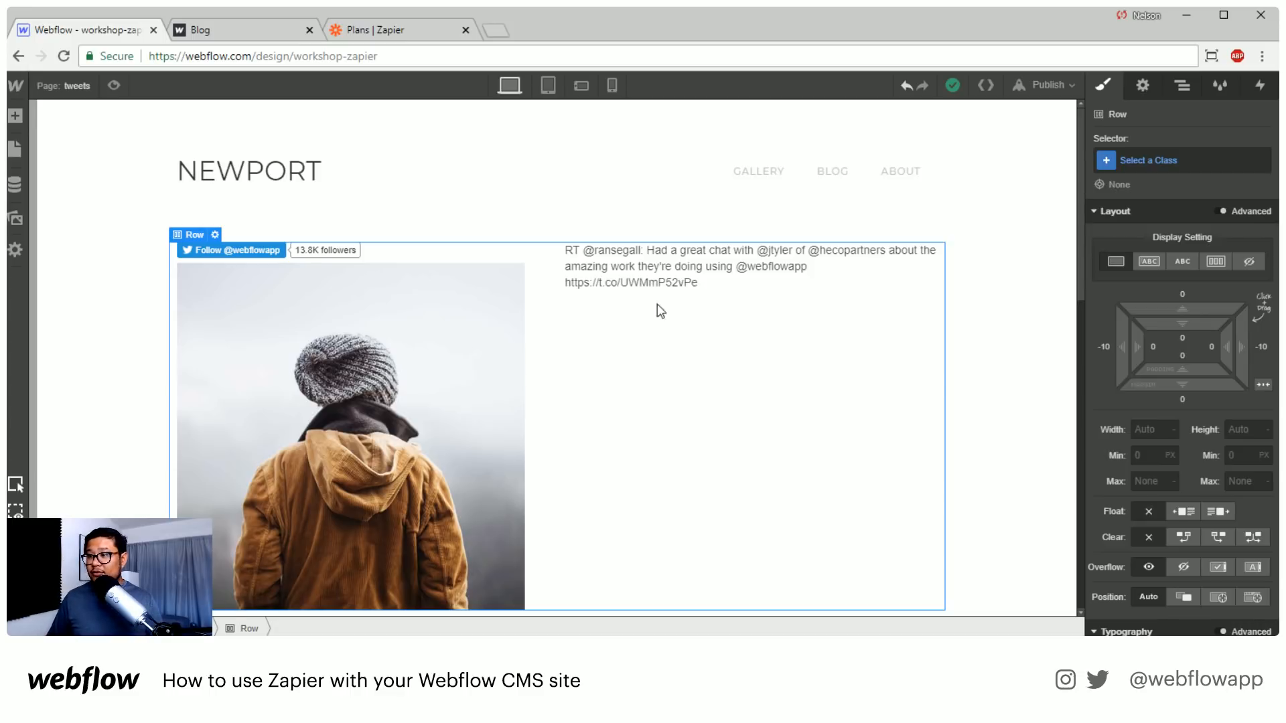
{"action": "left_click", "coordinate": [642, 280]}
Switch back to Zapier and open its directory of all available apps
{"action": "left_click", "coordinate": [371, 30]}
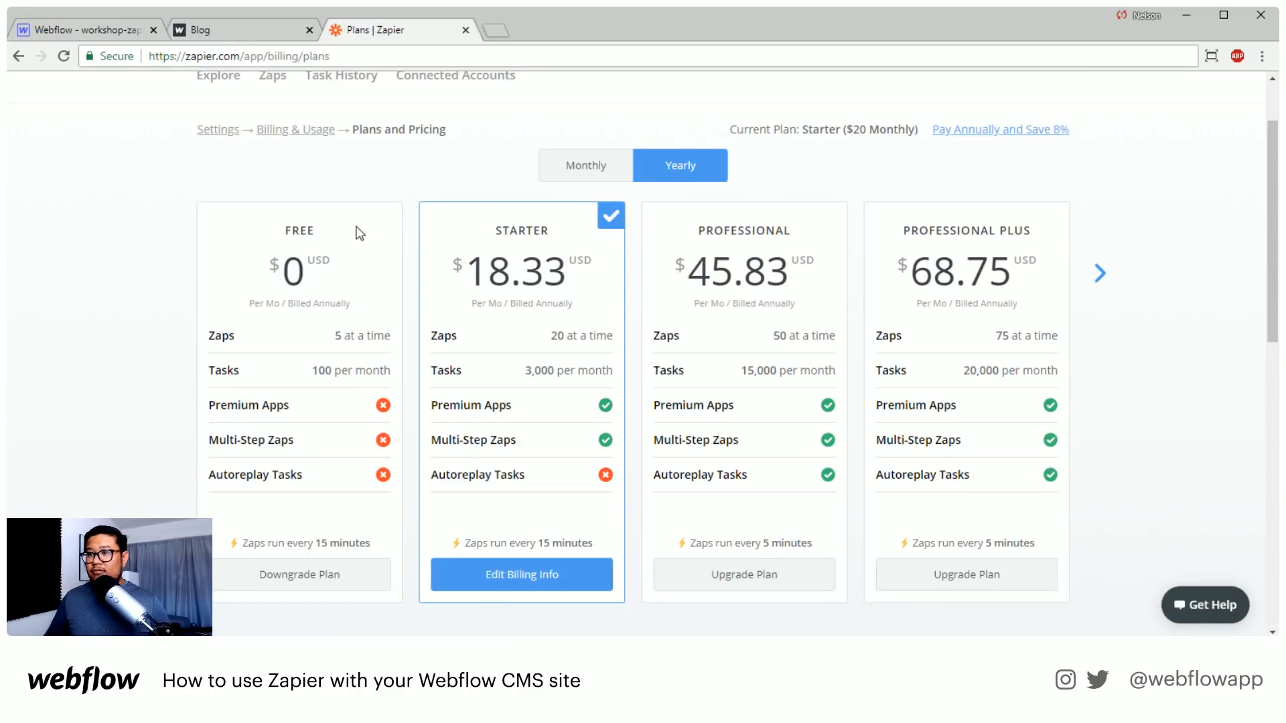
{"action": "scroll", "coordinate": [347, 376], "scroll_direction": "up", "scroll_amount": 2}
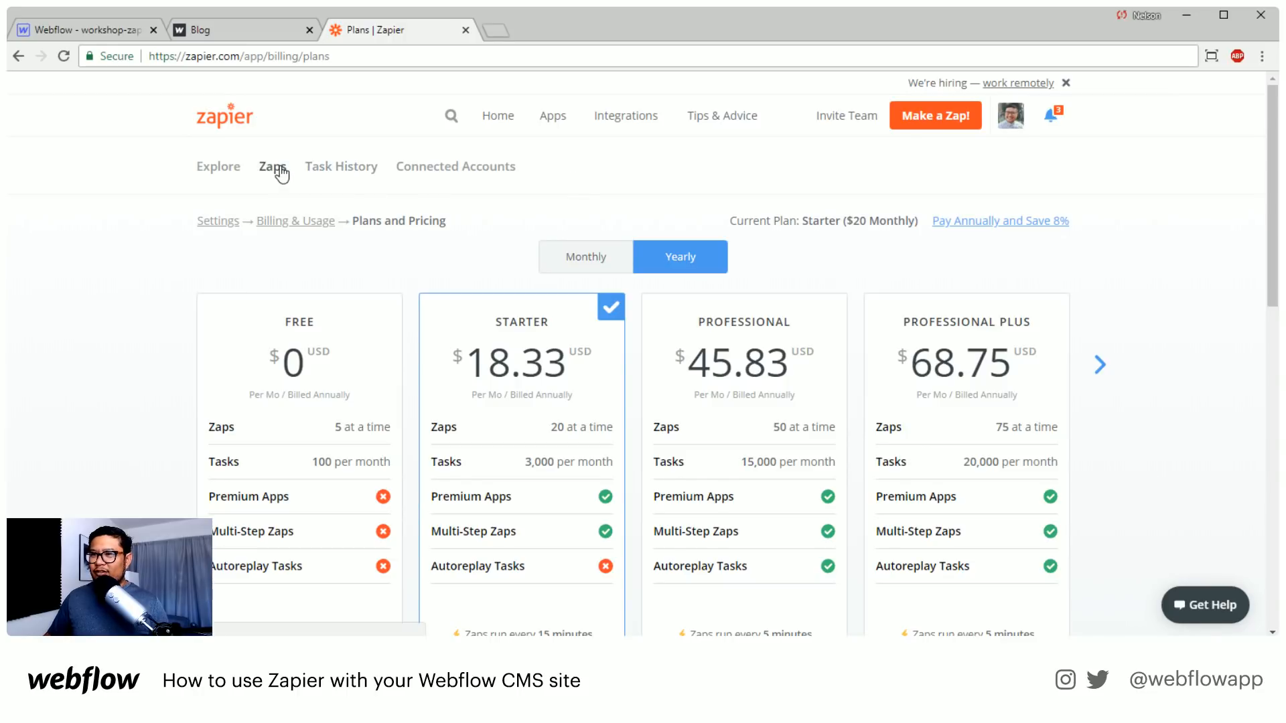
{"action": "left_click", "coordinate": [545, 124]}
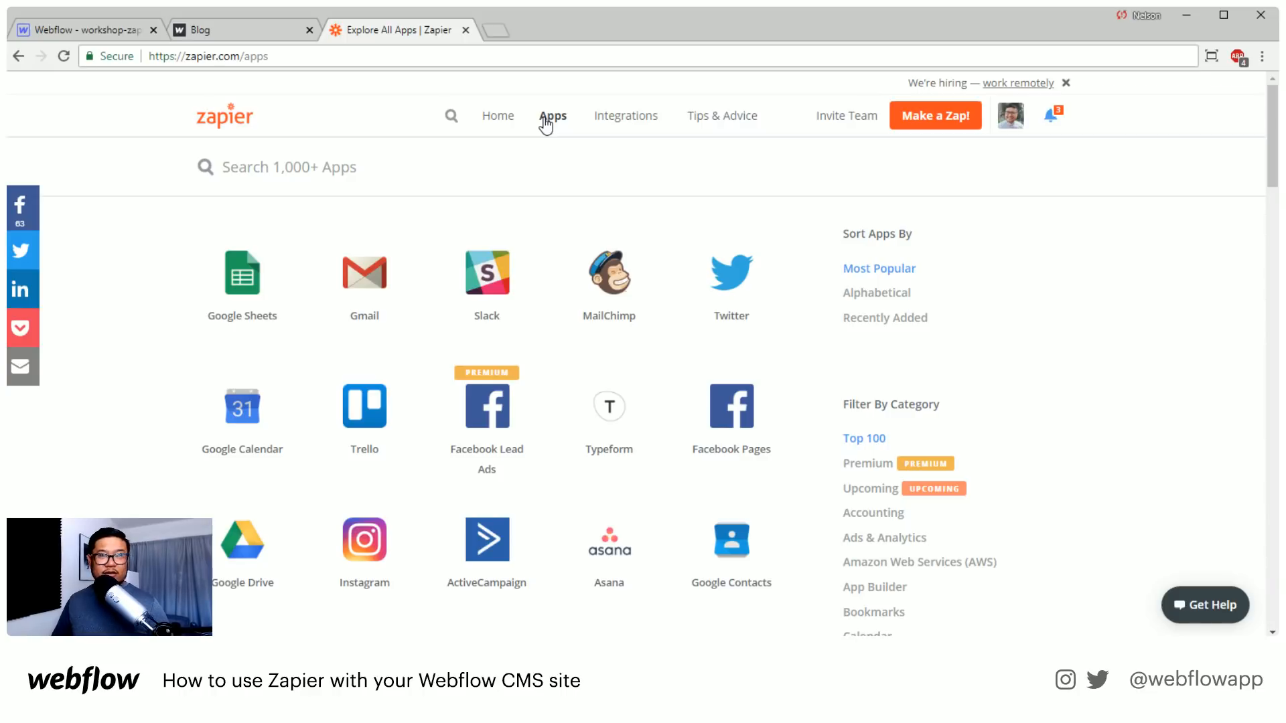
Try to open the site tt-wonderous-project.webflow.io in place of the Zapier apps page
{"action": "left_click", "coordinate": [394, 58]}
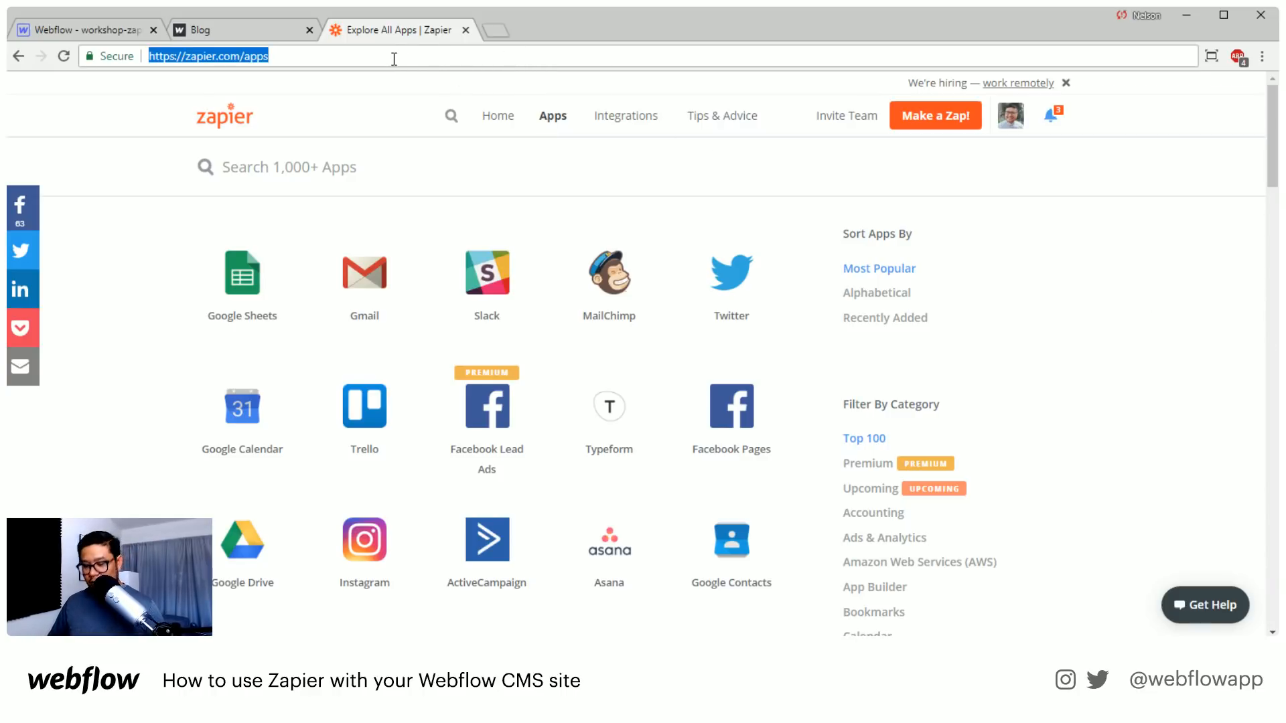
{"action": "type", "text": "tt-"}
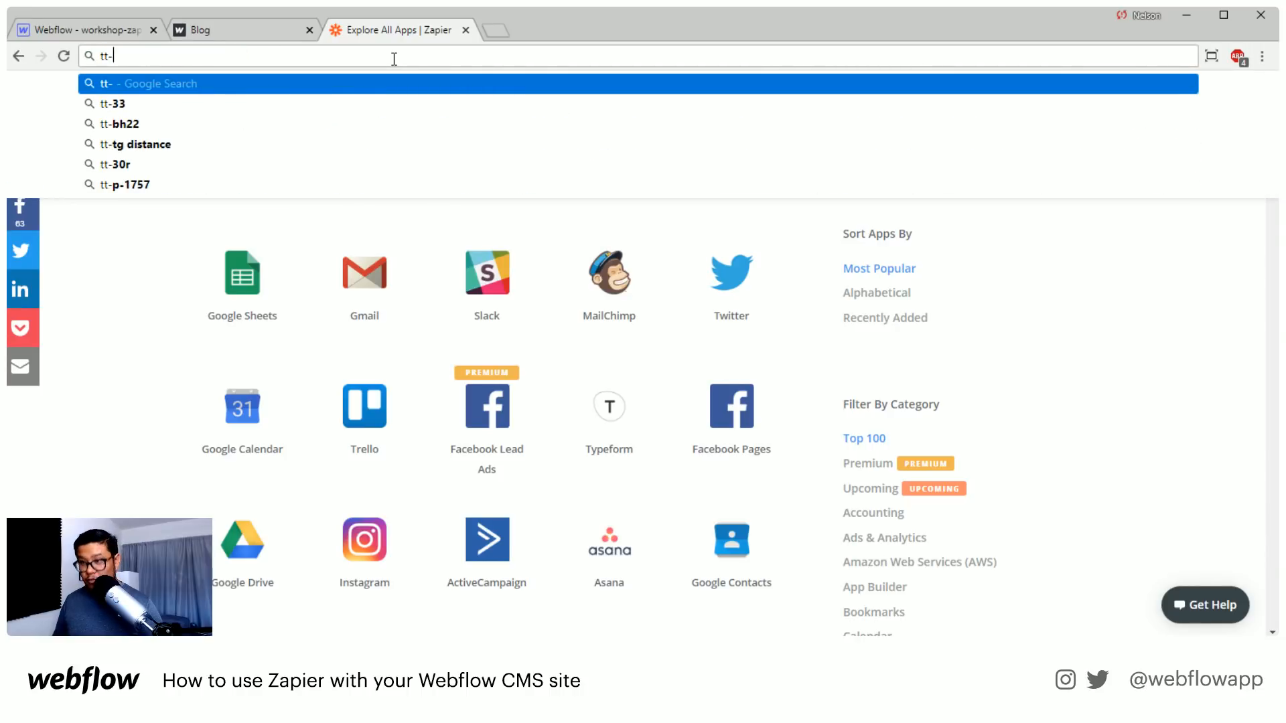
{"action": "type", "text": "wonderous"}
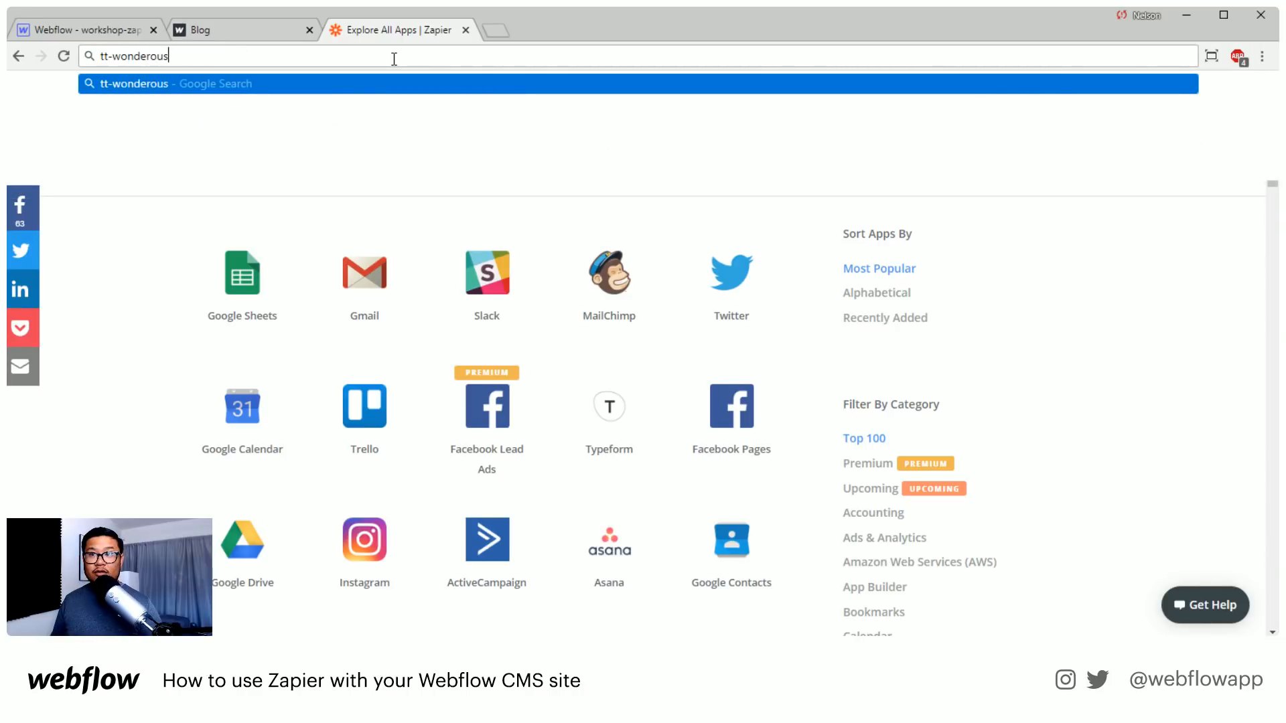
{"action": "type", "text": "-project.webflow."}
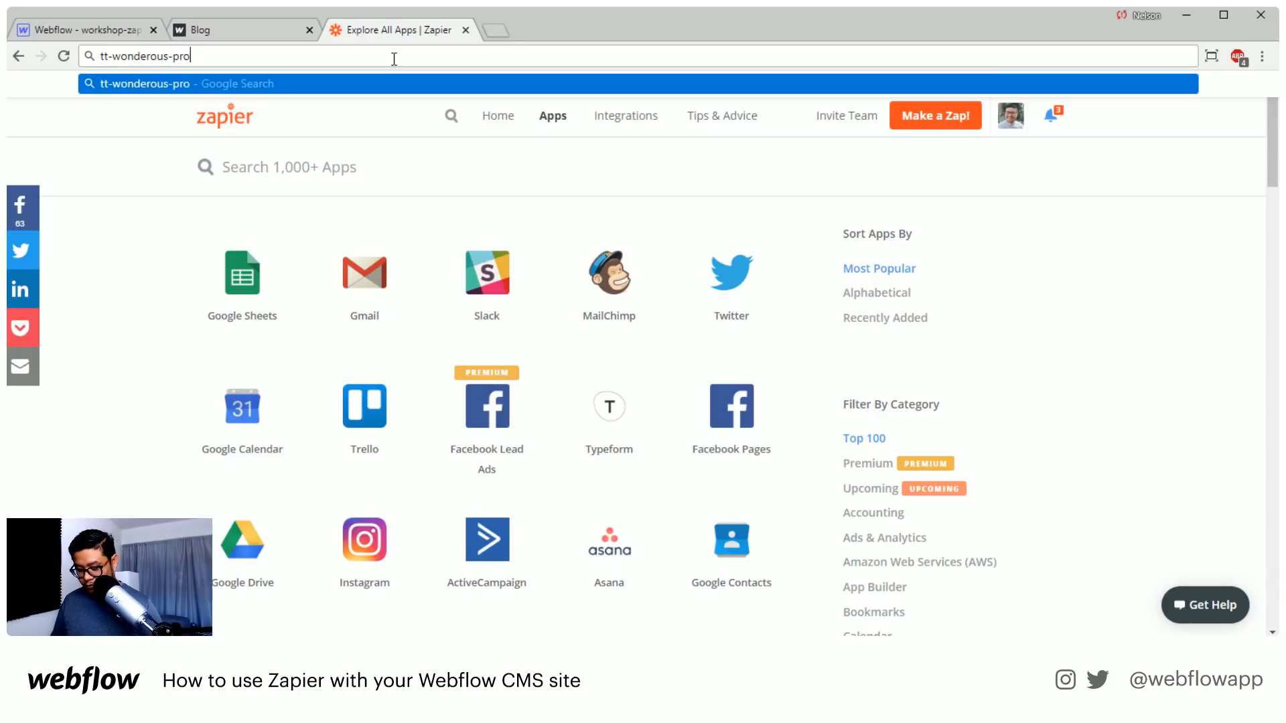
{"action": "type", "text": "io"}
{"action": "key", "text": "Return"}
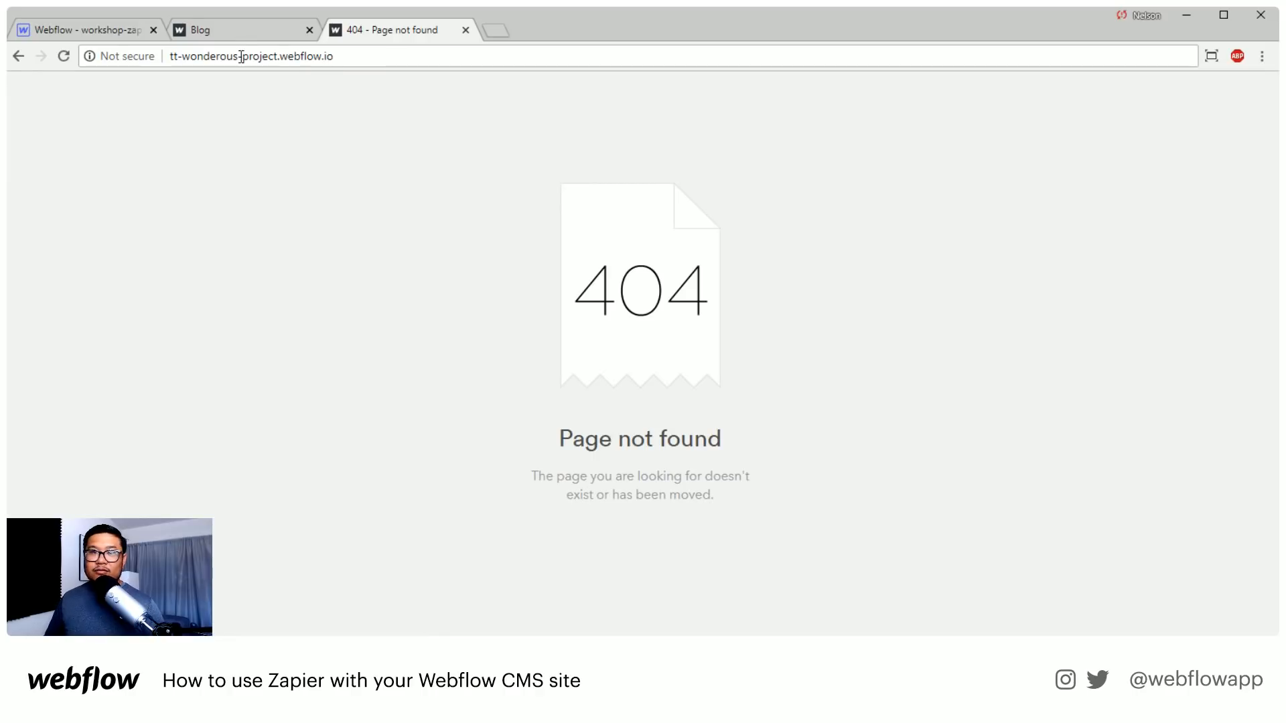
Correct the web address to tts-wondrous-project.webflow.io and load the site
{"action": "left_click", "coordinate": [213, 57]}
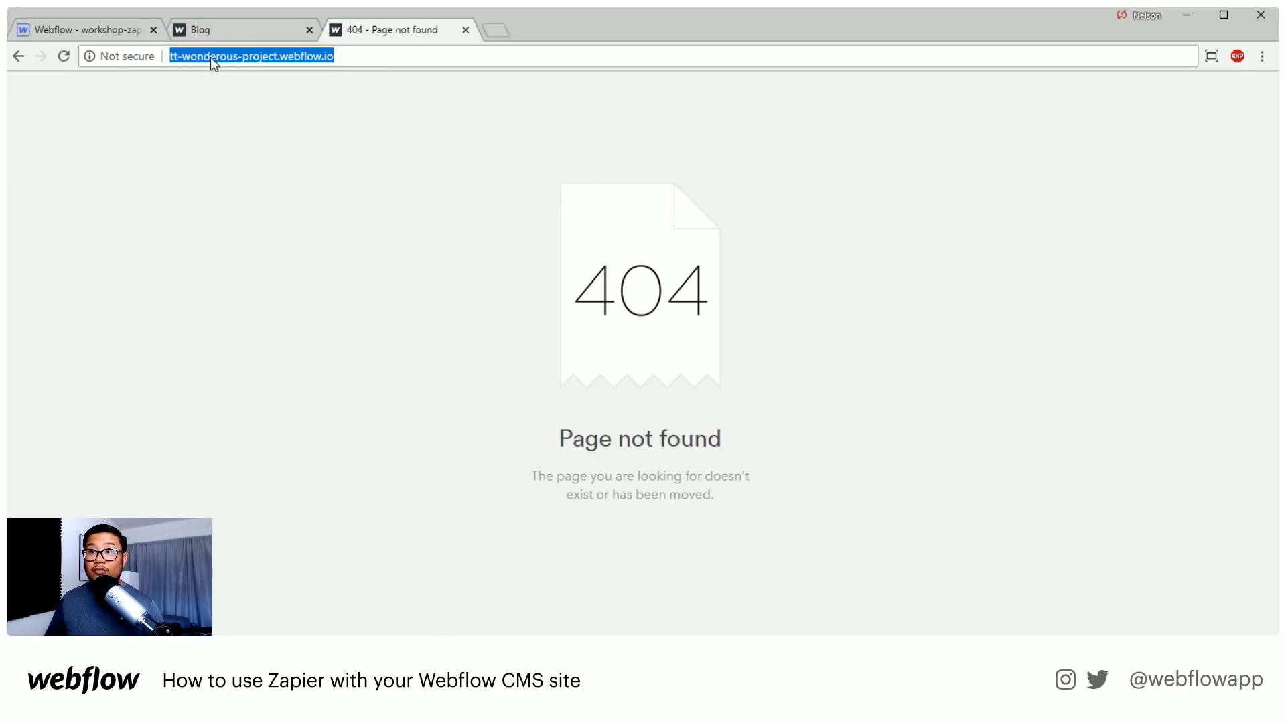
{"action": "left_click", "coordinate": [254, 101]}
{"action": "key", "text": "BackSpace"}
{"action": "key", "text": "Return"}
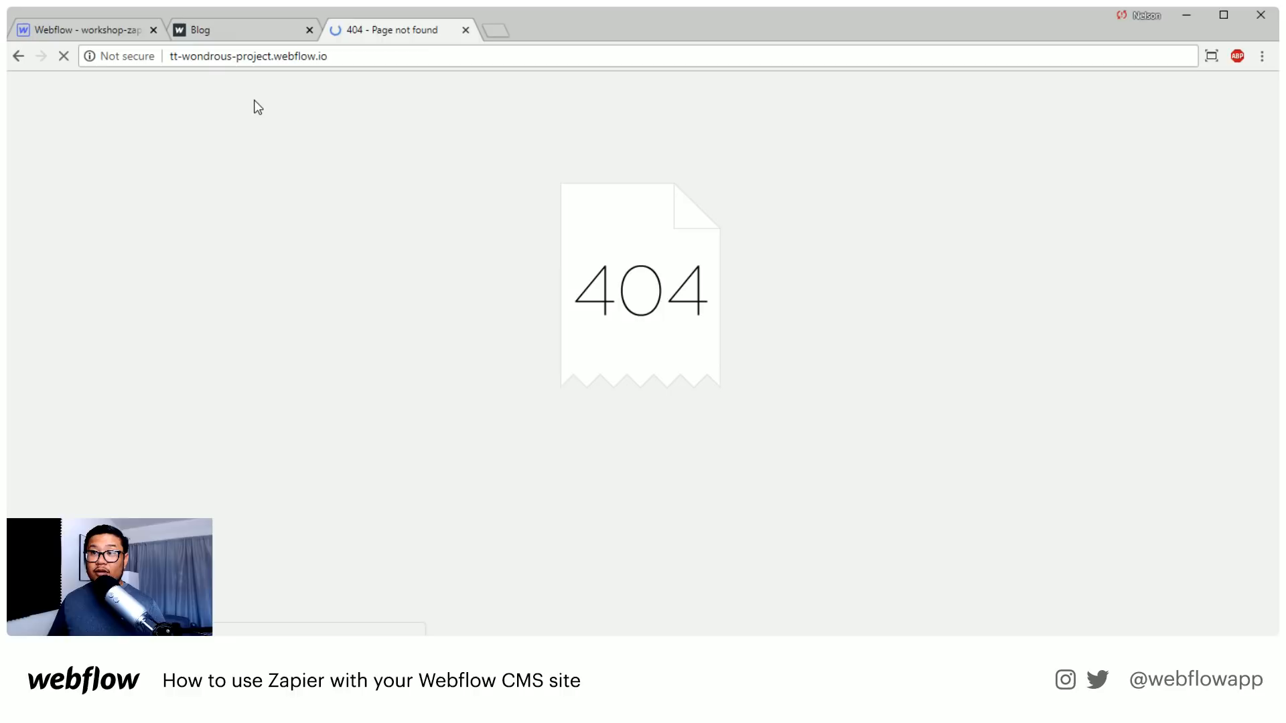
{"action": "left_click", "coordinate": [215, 57]}
{"action": "left_click", "coordinate": [179, 56]}
{"action": "type", "text": "s"}
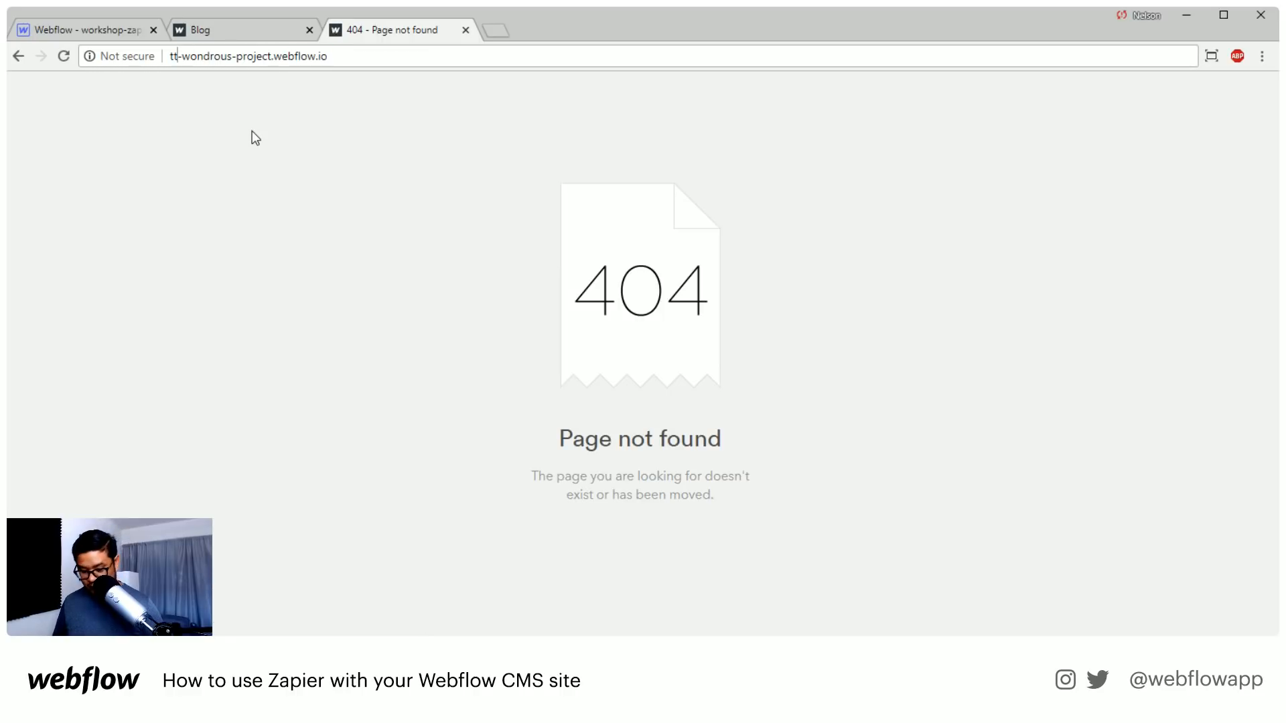
{"action": "key", "text": "Return"}
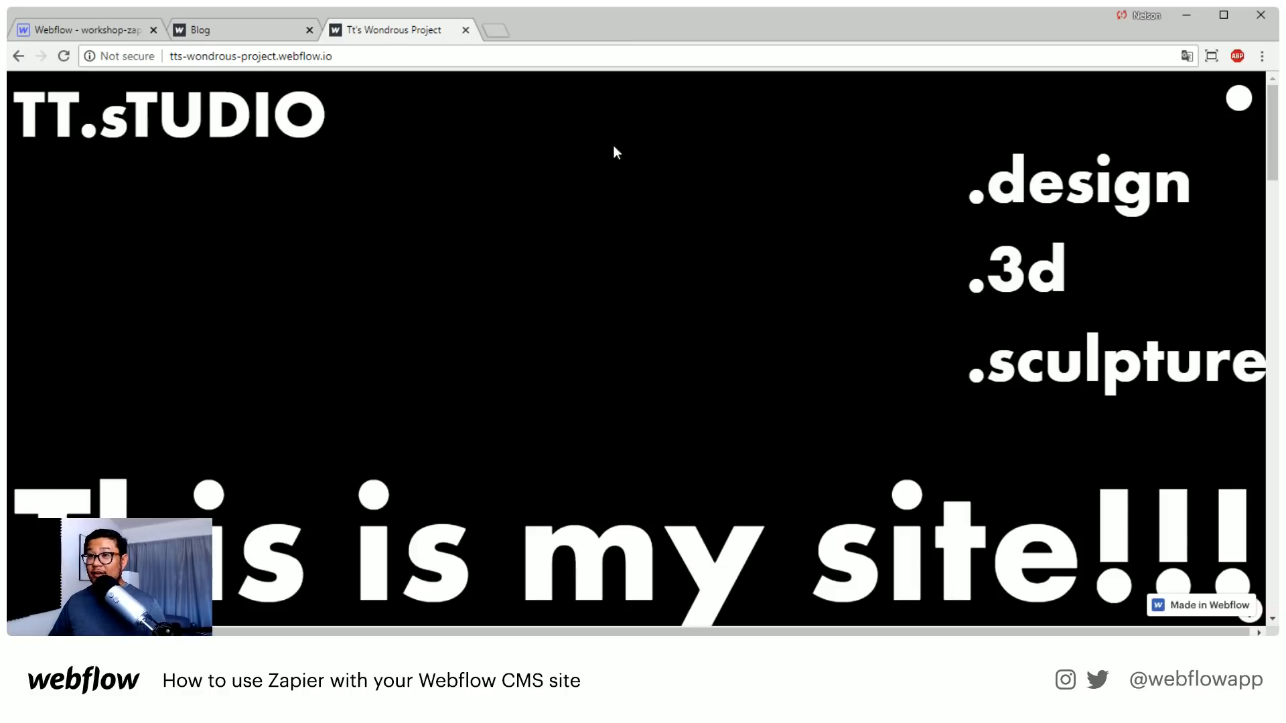
Look over the black opening section and highlight the lowercase s in the TT.sTUDIO title
{"action": "scroll", "coordinate": [546, 335], "scroll_direction": "down", "scroll_amount": 3}
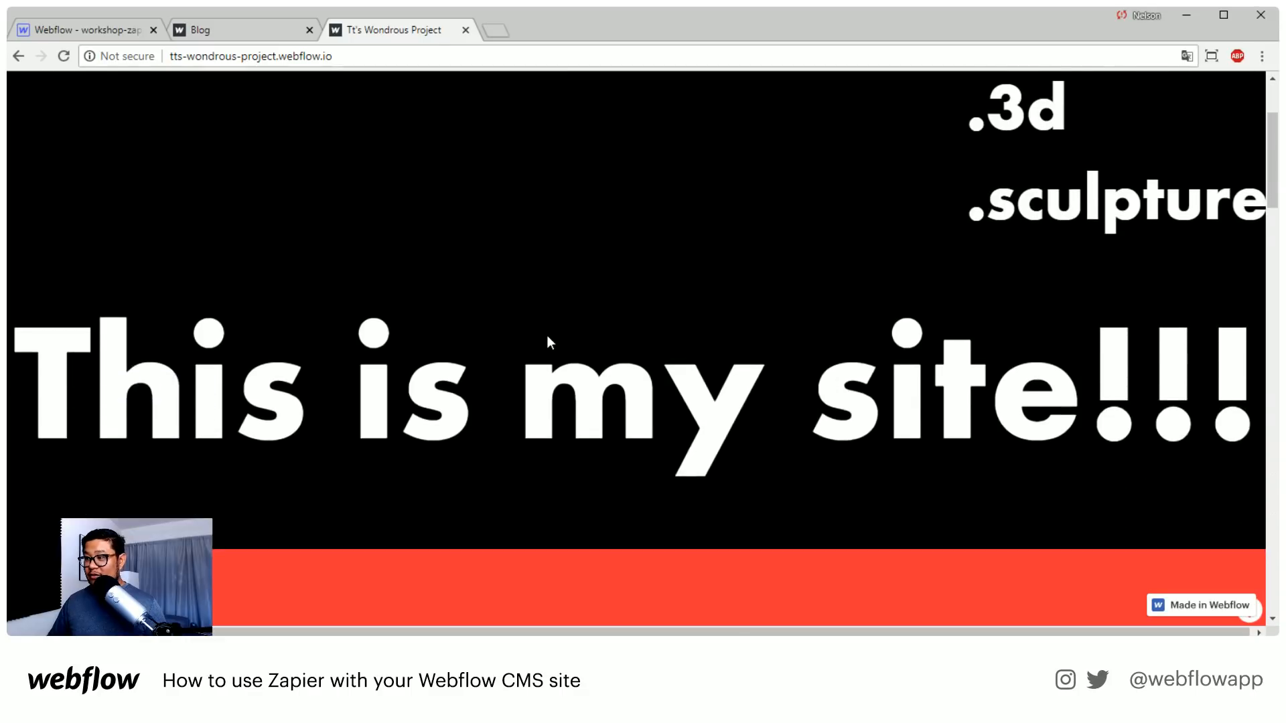
{"action": "scroll", "coordinate": [547, 335], "scroll_direction": "up", "scroll_amount": 3}
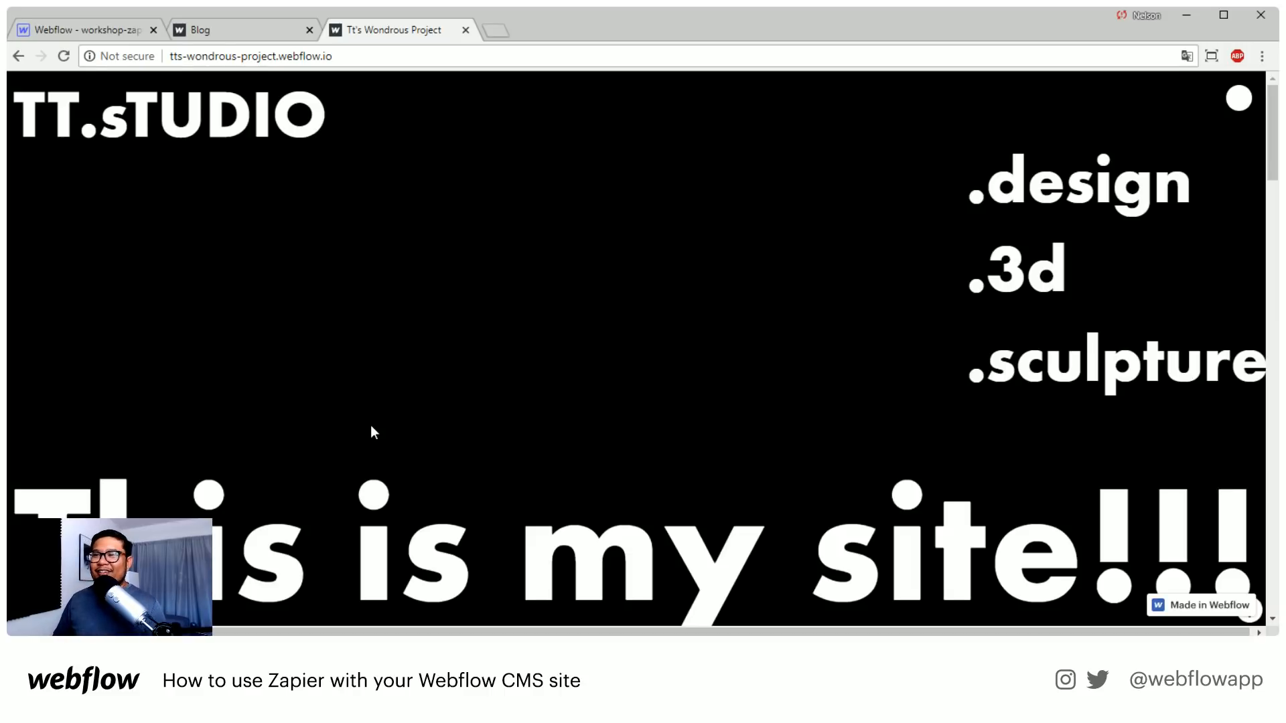
{"action": "scroll", "coordinate": [423, 462], "scroll_direction": "down", "scroll_amount": 5}
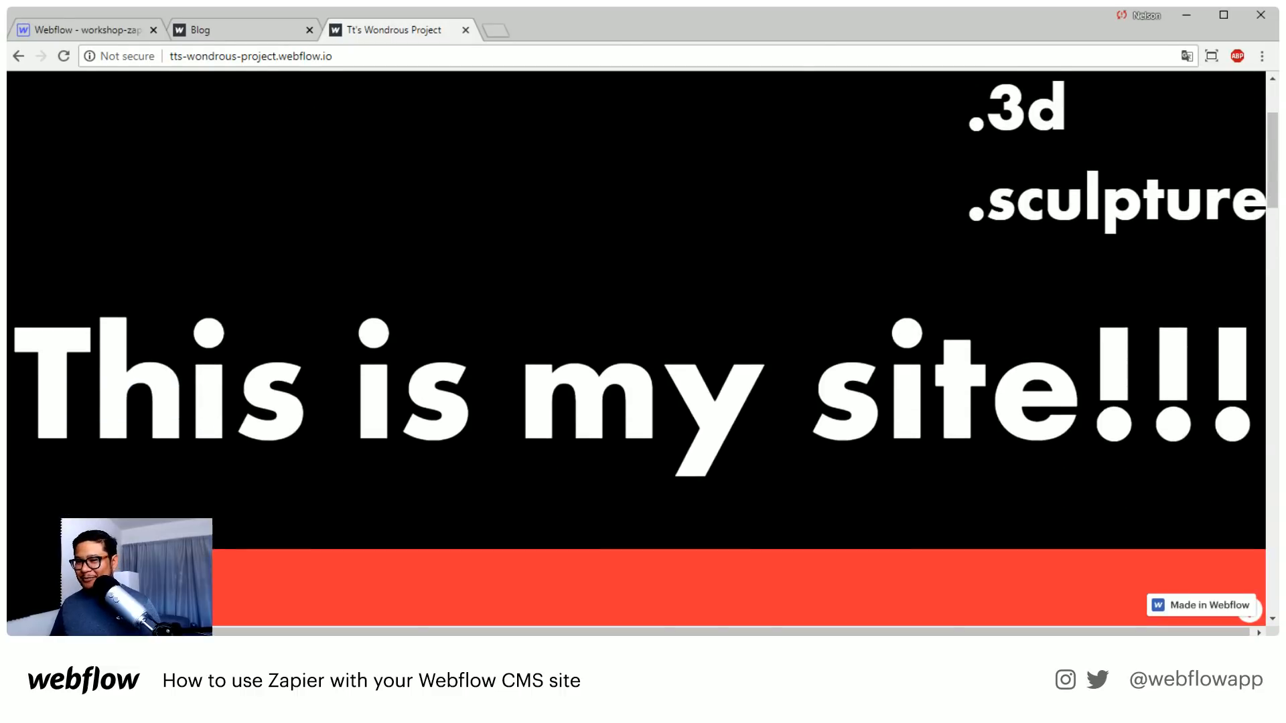
{"action": "scroll", "coordinate": [424, 464], "scroll_direction": "up", "scroll_amount": 5}
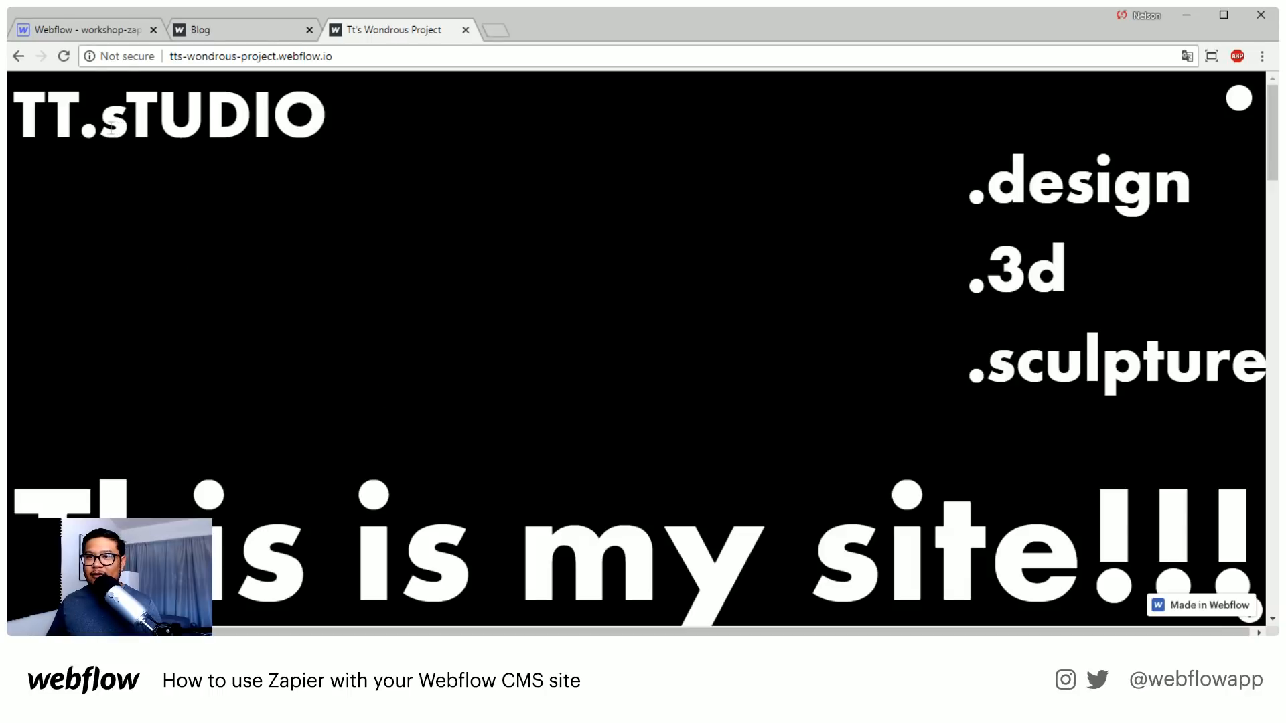
{"action": "left_click_drag", "start_coordinate": [122, 129], "coordinate": [93, 125]}
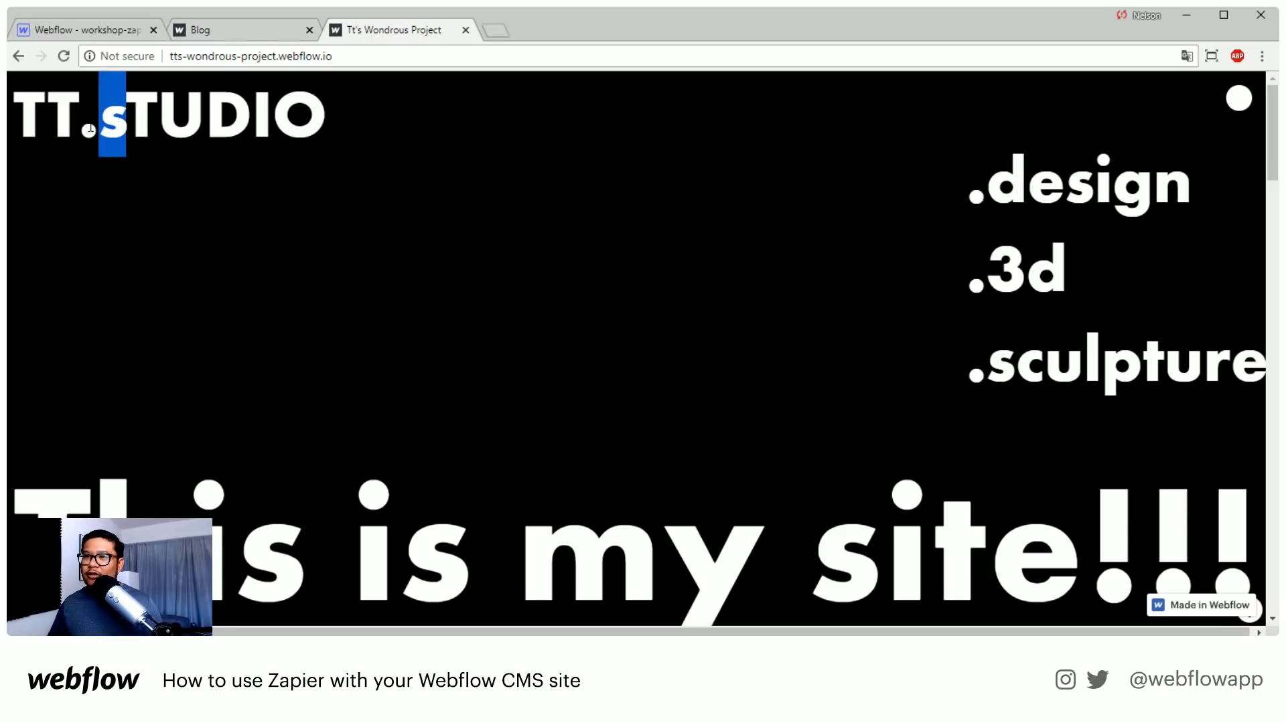
{"action": "left_click", "coordinate": [90, 129]}
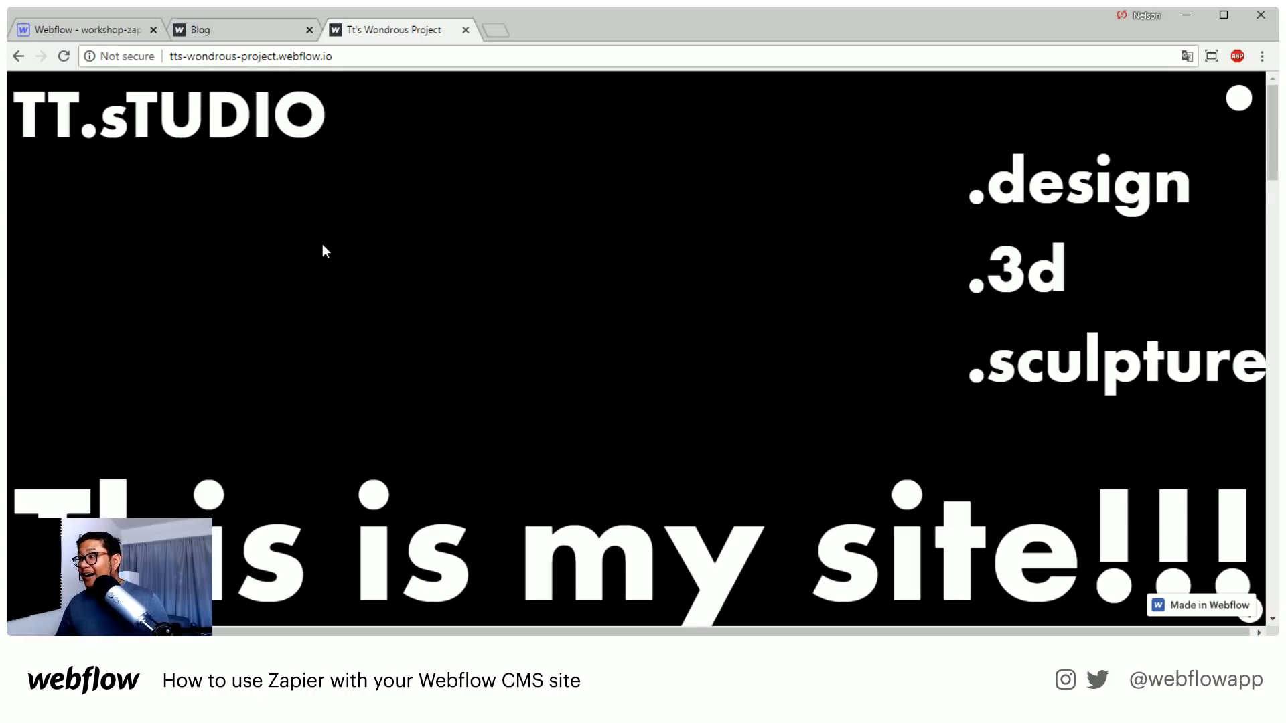
{"action": "scroll", "coordinate": [323, 244], "scroll_direction": "down", "scroll_amount": 3}
{"action": "scroll", "coordinate": [606, 267], "scroll_direction": "up", "scroll_amount": 3}
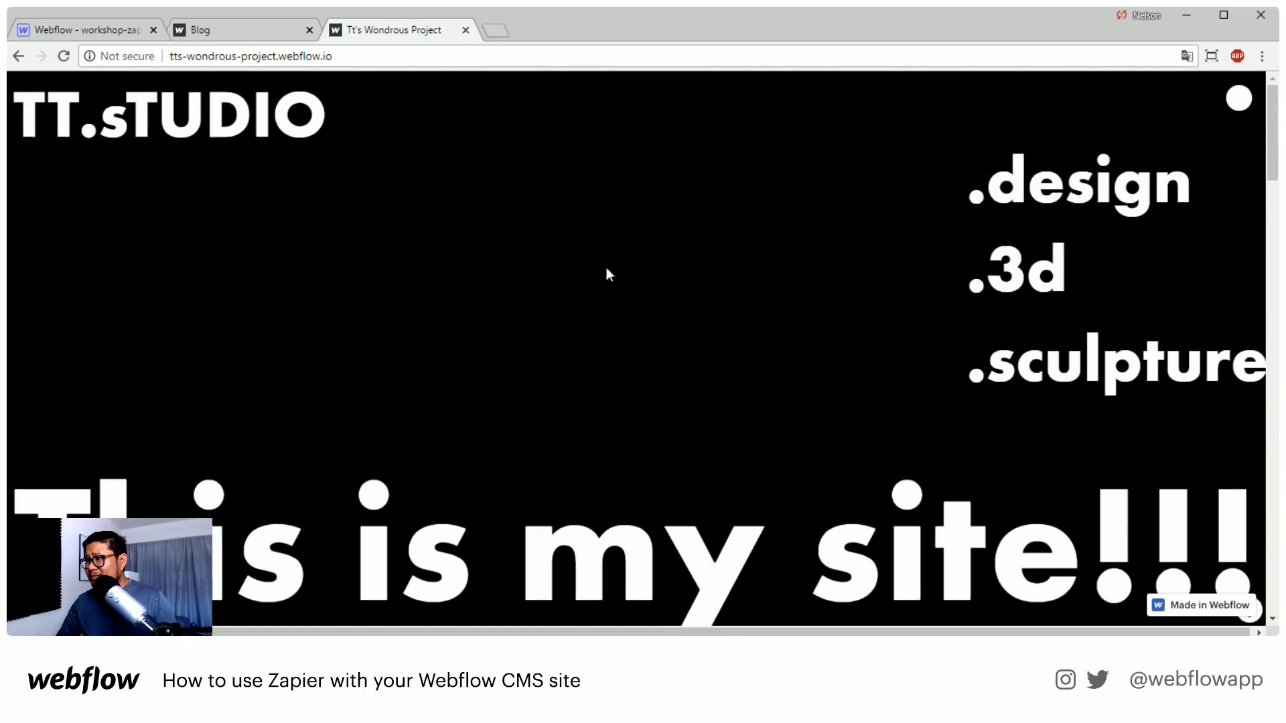
Try the white circle in the site's header and check the opening section around it
{"action": "left_click", "coordinate": [1239, 100]}
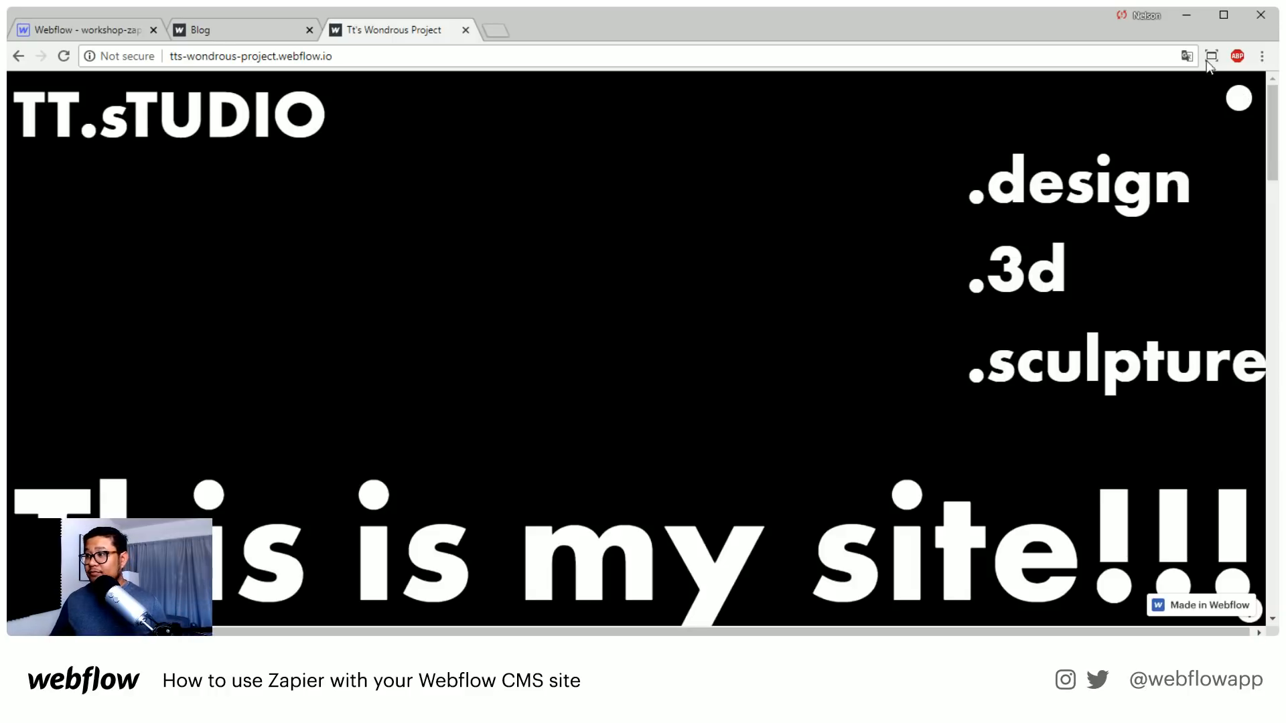
{"action": "scroll", "coordinate": [1022, 127], "scroll_direction": "down", "scroll_amount": 1}
{"action": "scroll", "coordinate": [1021, 132], "scroll_direction": "up", "scroll_amount": 1}
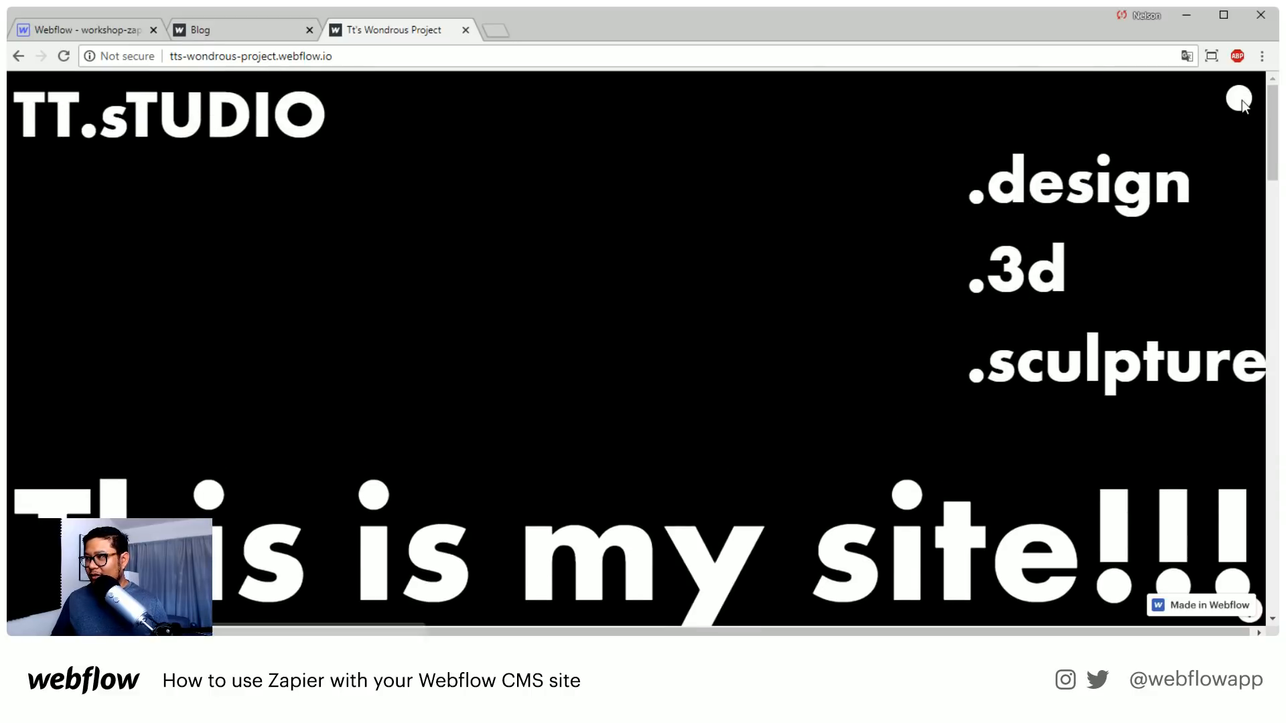
{"action": "scroll", "coordinate": [697, 153], "scroll_direction": "down", "scroll_amount": 3}
{"action": "scroll", "coordinate": [694, 157], "scroll_direction": "up", "scroll_amount": 3}
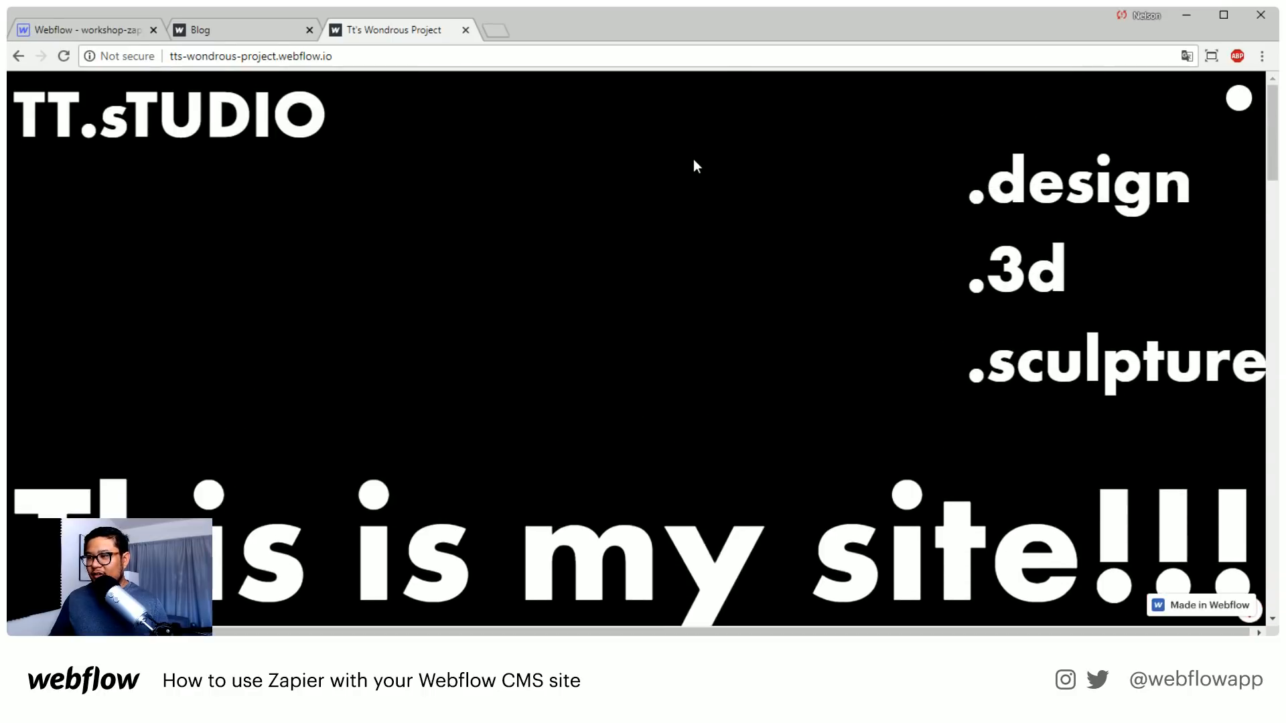
Examine the red .design section with its text and white image boxes, and advance its slider to the second slide
{"action": "scroll", "coordinate": [694, 161], "scroll_direction": "down", "scroll_amount": 5}
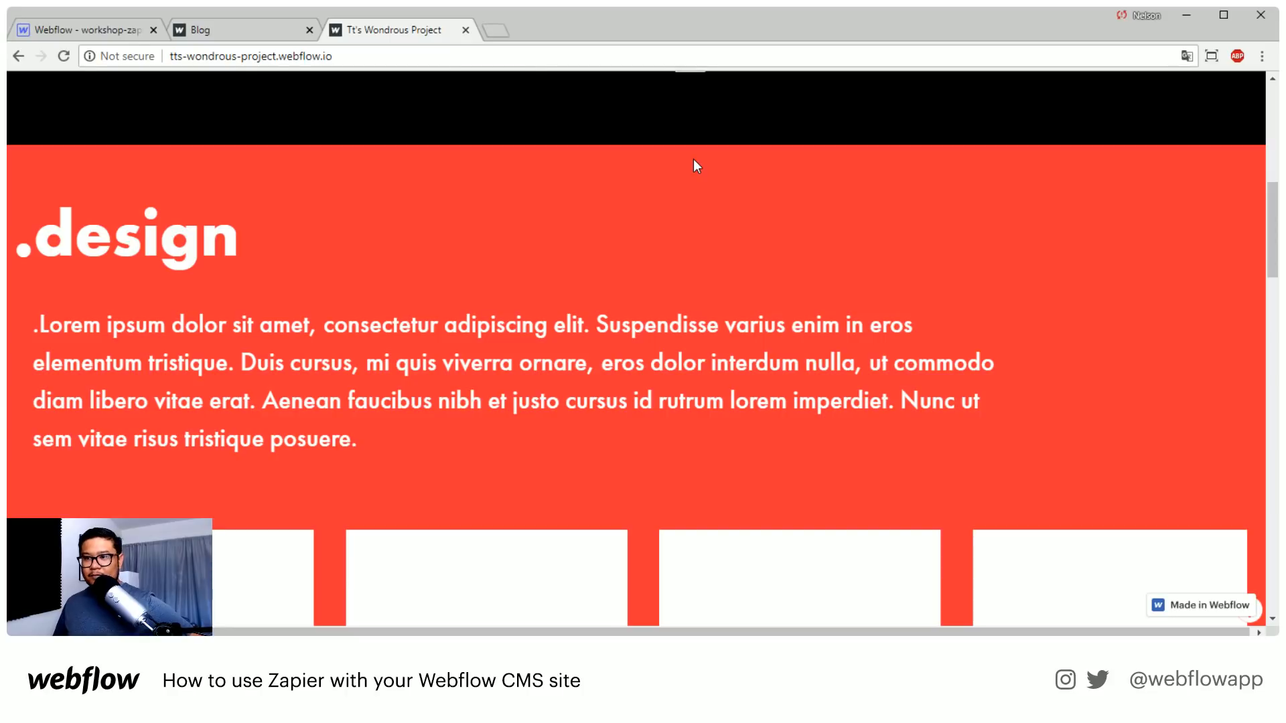
{"action": "scroll", "coordinate": [301, 216], "scroll_direction": "down", "scroll_amount": 1}
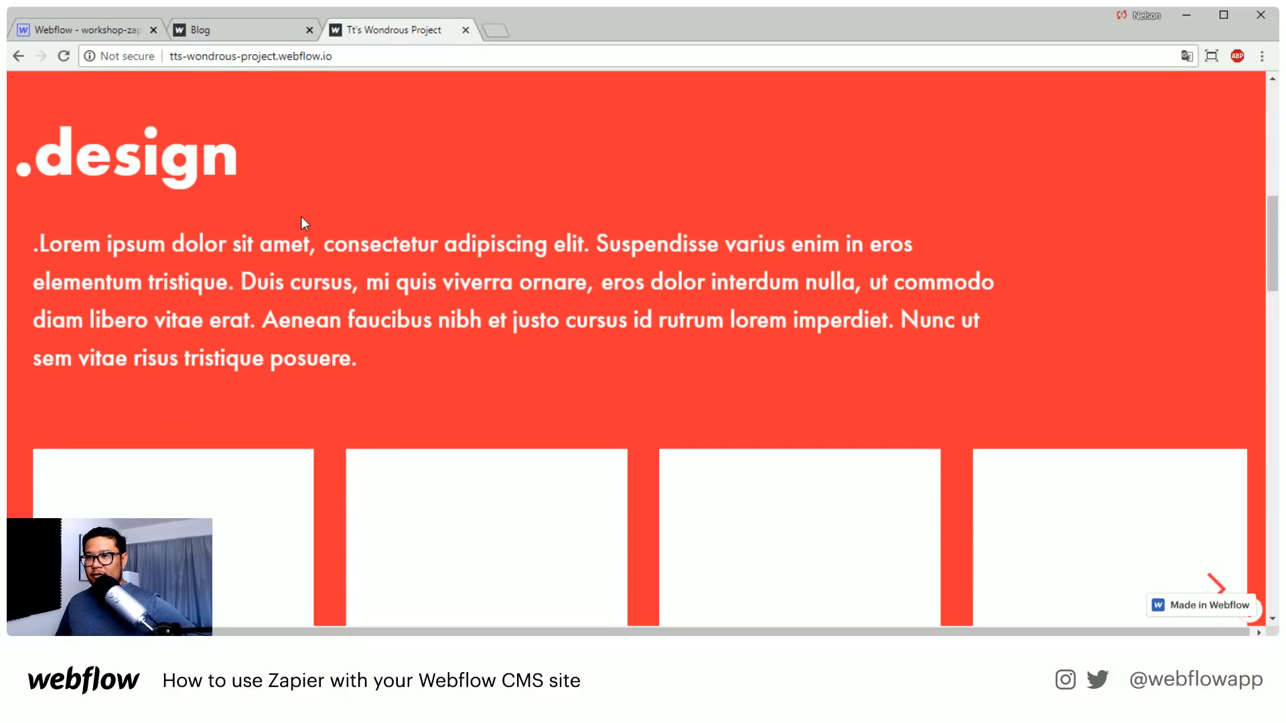
{"action": "scroll", "coordinate": [301, 223], "scroll_direction": "down", "scroll_amount": 3}
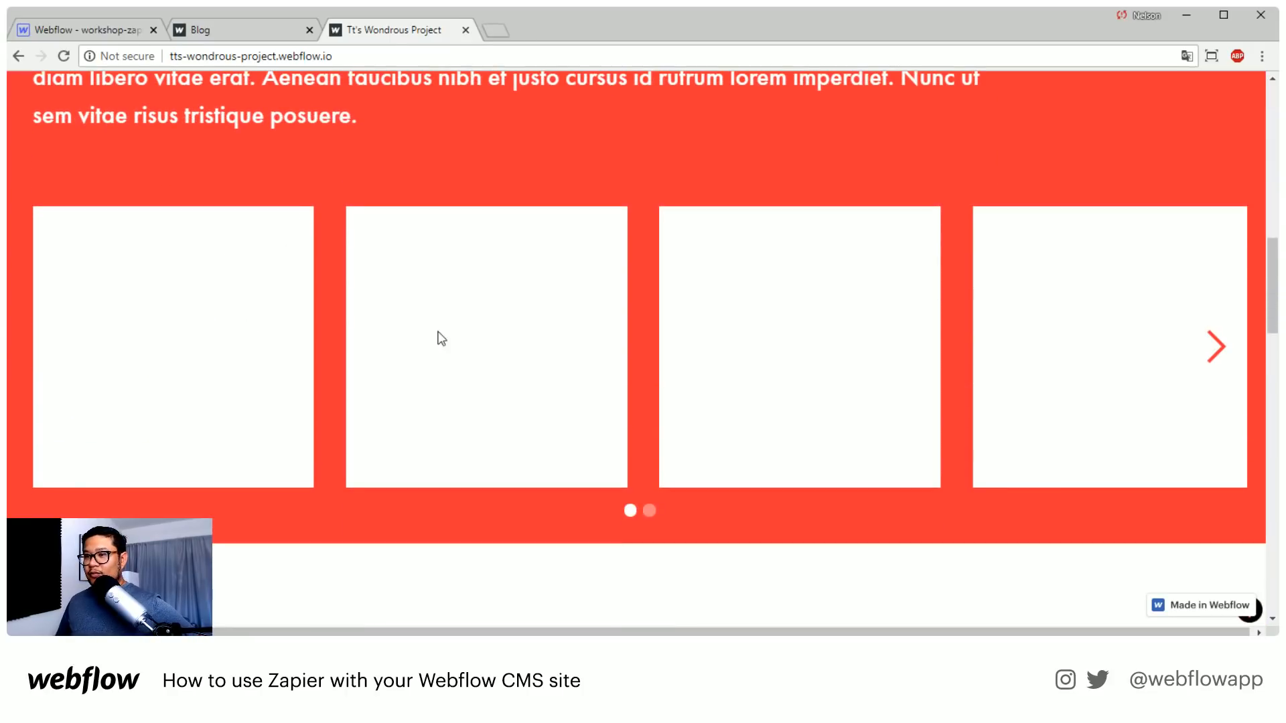
{"action": "scroll", "coordinate": [668, 333], "scroll_direction": "up", "scroll_amount": 1}
{"action": "scroll", "coordinate": [668, 333], "scroll_direction": "up", "scroll_amount": 3}
{"action": "scroll", "coordinate": [663, 333], "scroll_direction": "down", "scroll_amount": 2}
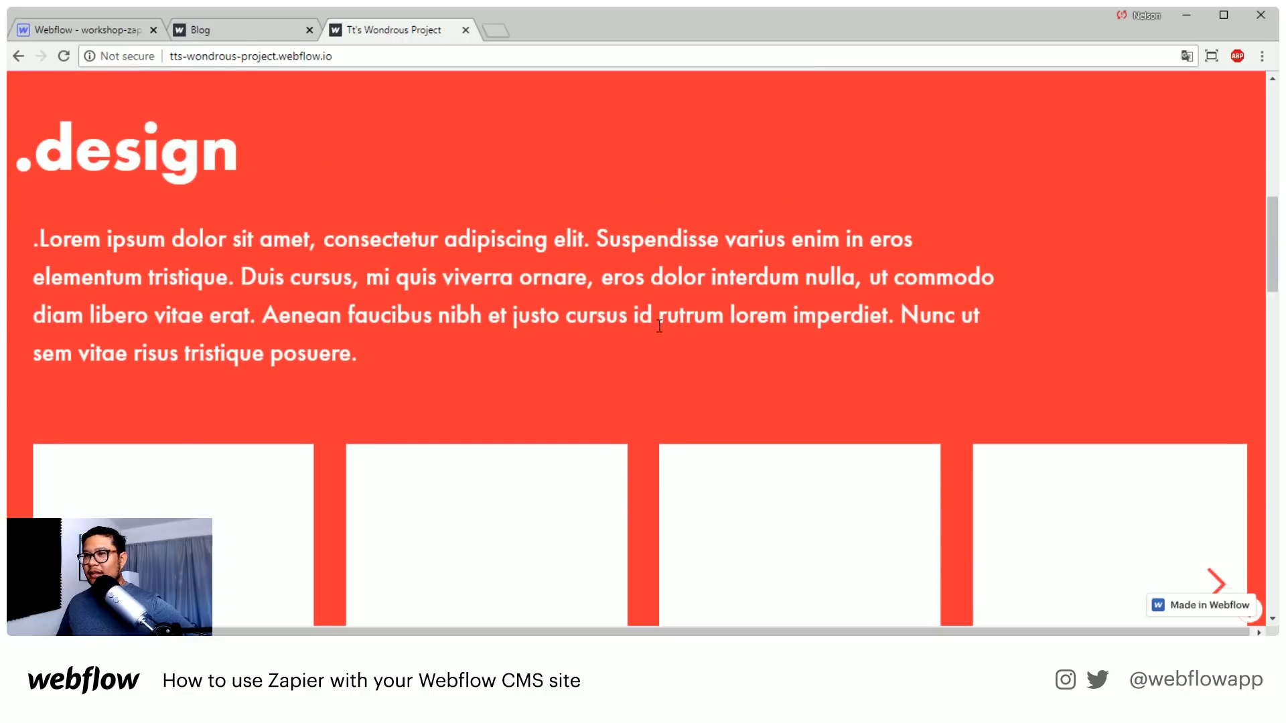
{"action": "scroll", "coordinate": [663, 335], "scroll_direction": "down", "scroll_amount": 1}
{"action": "left_click", "coordinate": [1218, 432]}
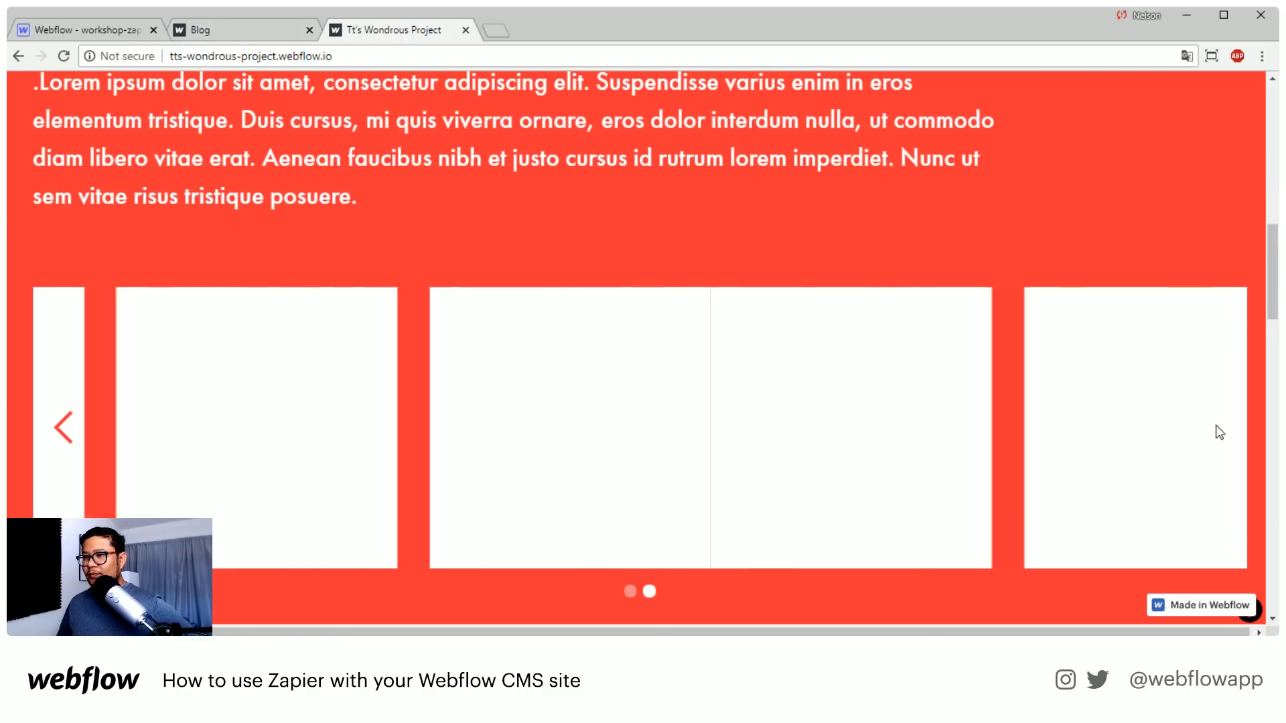
{"action": "scroll", "coordinate": [632, 353], "scroll_direction": "up", "scroll_amount": 4}
{"action": "scroll", "coordinate": [631, 353], "scroll_direction": "down", "scroll_amount": 2}
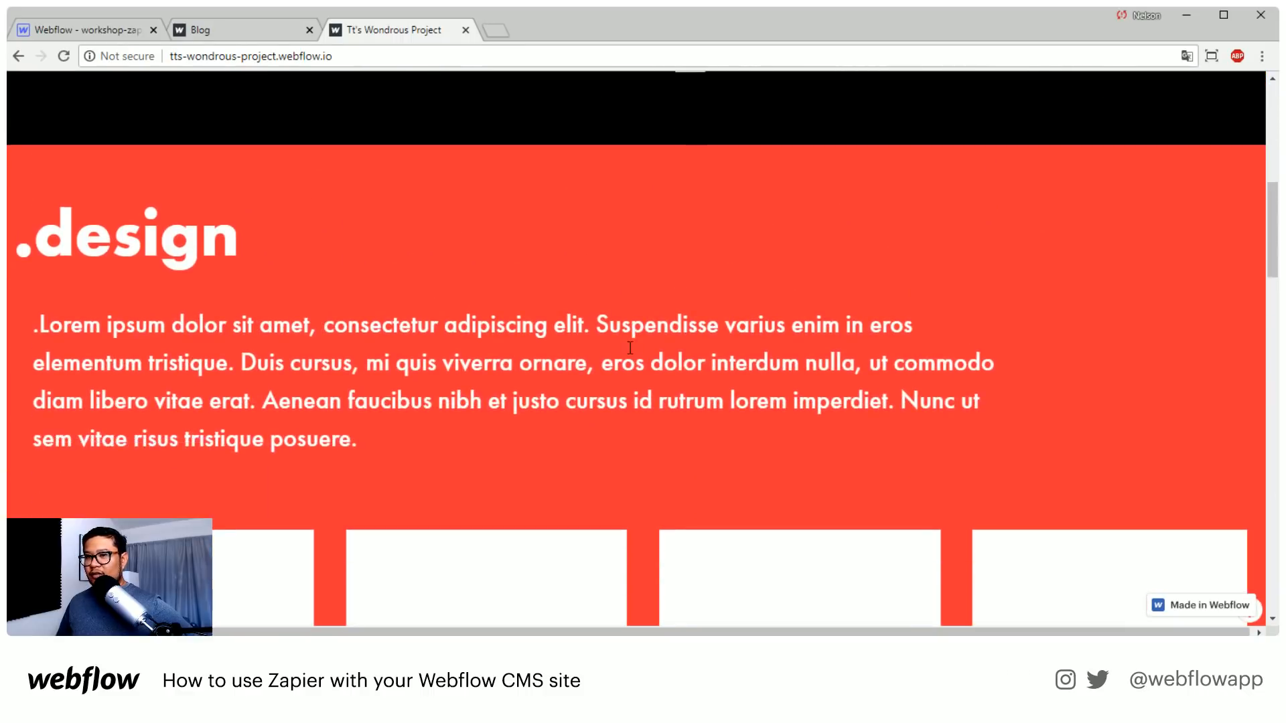
Compare the layout of the .design section with the white .3d section below it
{"action": "scroll", "coordinate": [632, 353], "scroll_direction": "down", "scroll_amount": 5}
{"action": "scroll", "coordinate": [631, 353], "scroll_direction": "down", "scroll_amount": 3}
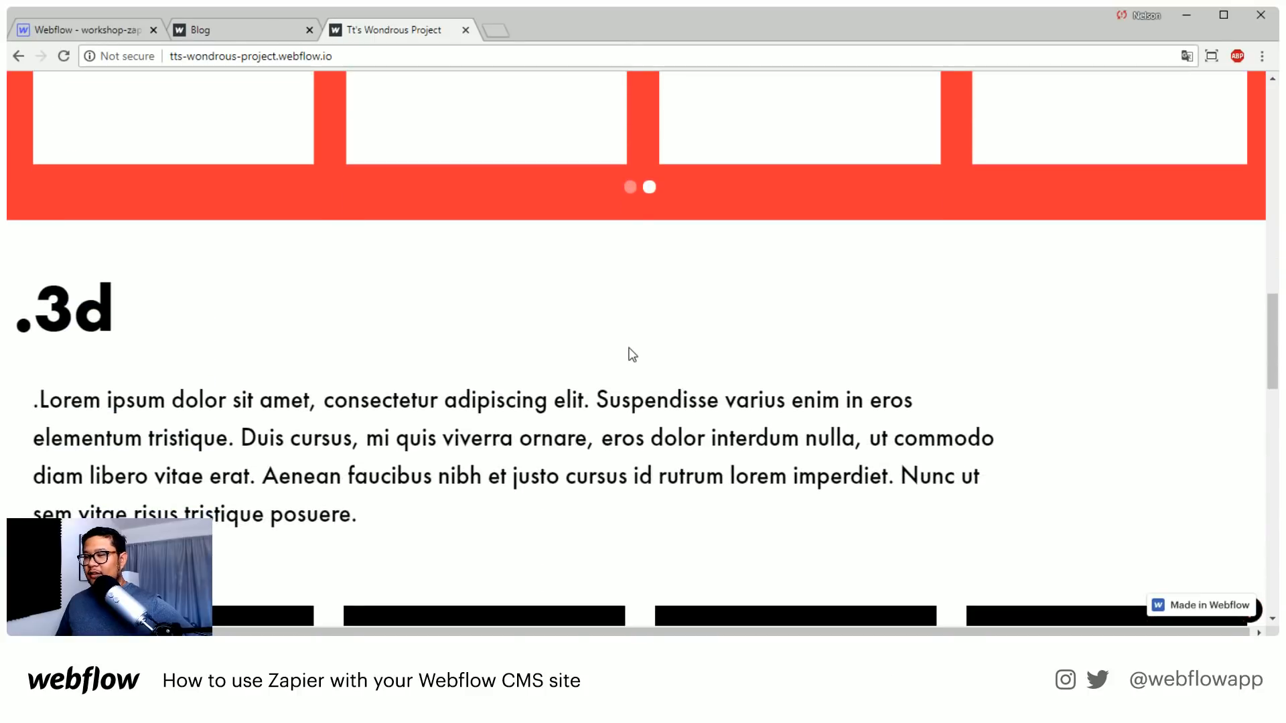
{"action": "scroll", "coordinate": [631, 353], "scroll_direction": "up", "scroll_amount": 3}
{"action": "scroll", "coordinate": [630, 350], "scroll_direction": "up", "scroll_amount": 4}
{"action": "scroll", "coordinate": [630, 349], "scroll_direction": "down", "scroll_amount": 5}
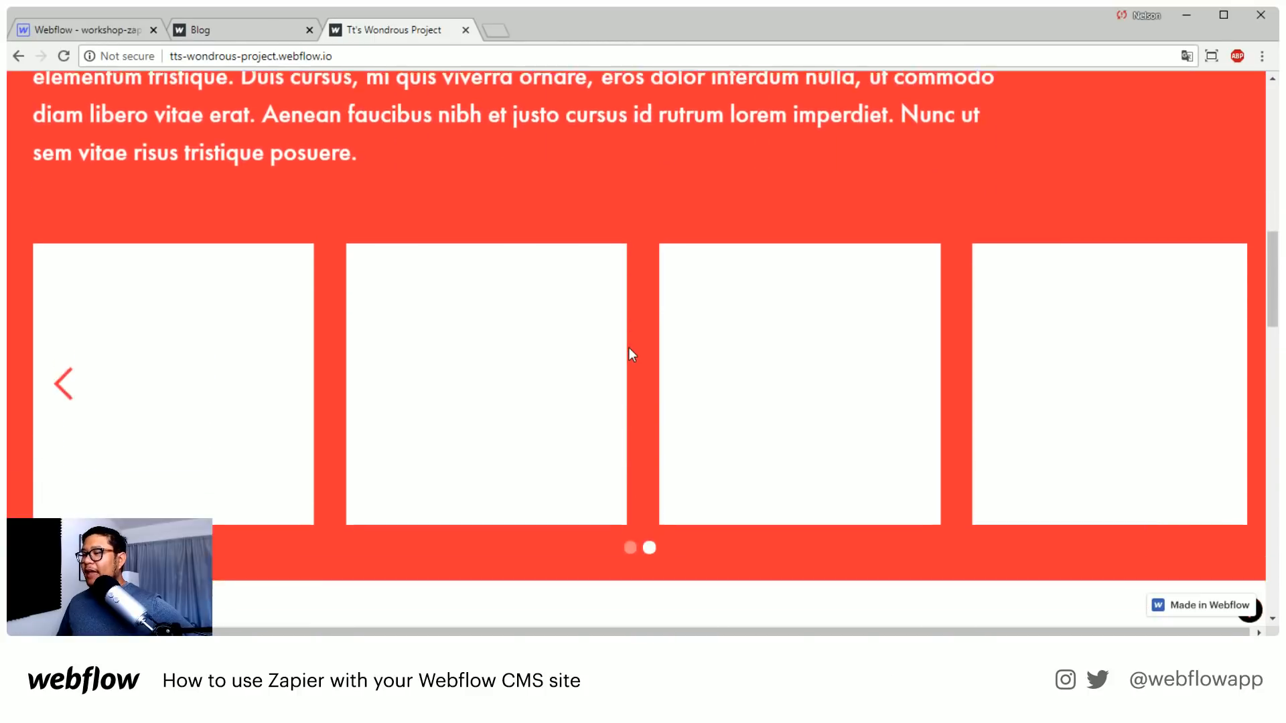
{"action": "scroll", "coordinate": [630, 353], "scroll_direction": "down", "scroll_amount": 5}
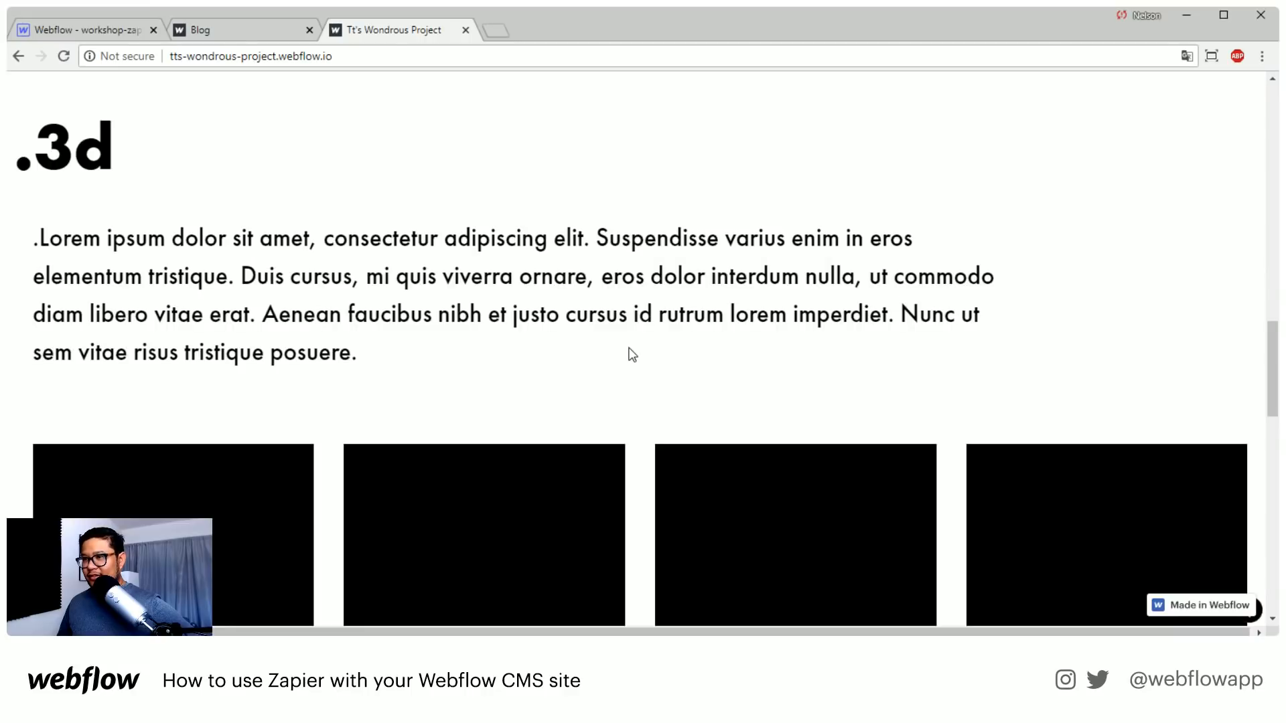
Review the whole page from the opening section through .3d and .sculpture down to the footer links
{"action": "scroll", "coordinate": [635, 367], "scroll_direction": "up", "scroll_amount": 20}
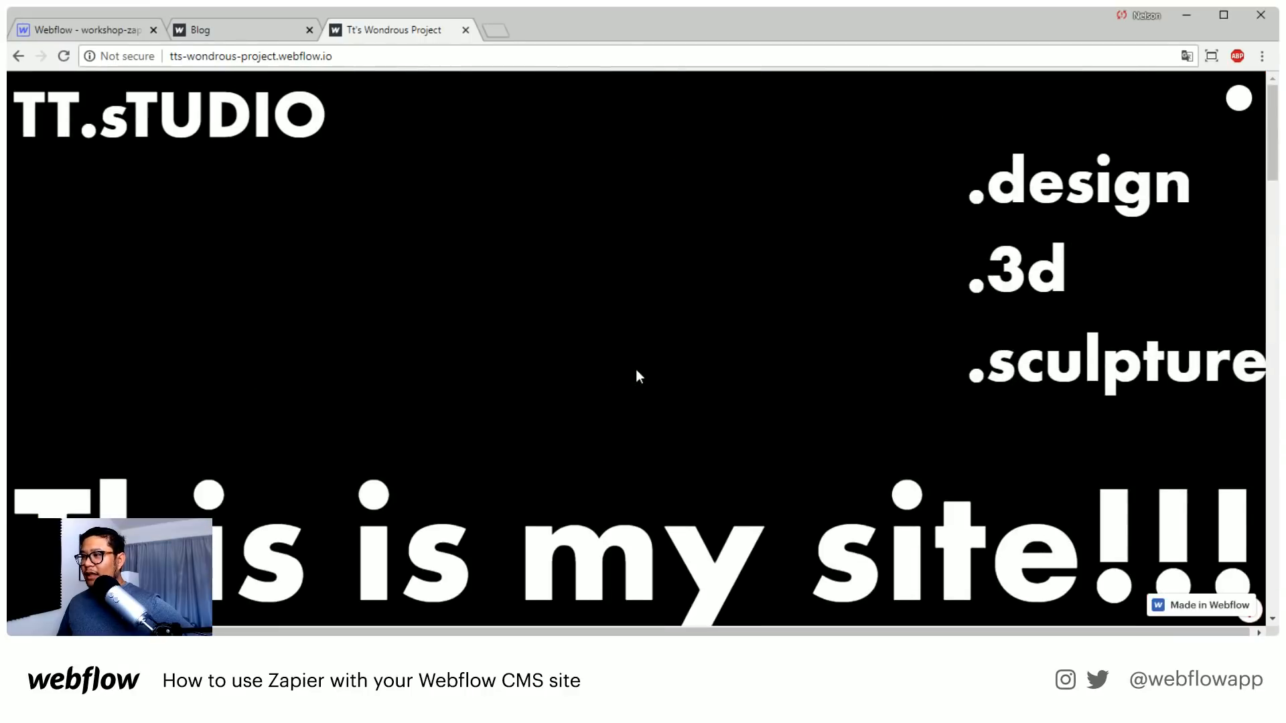
{"action": "scroll", "coordinate": [636, 369], "scroll_direction": "down", "scroll_amount": 5}
{"action": "scroll", "coordinate": [637, 373], "scroll_direction": "down", "scroll_amount": 15}
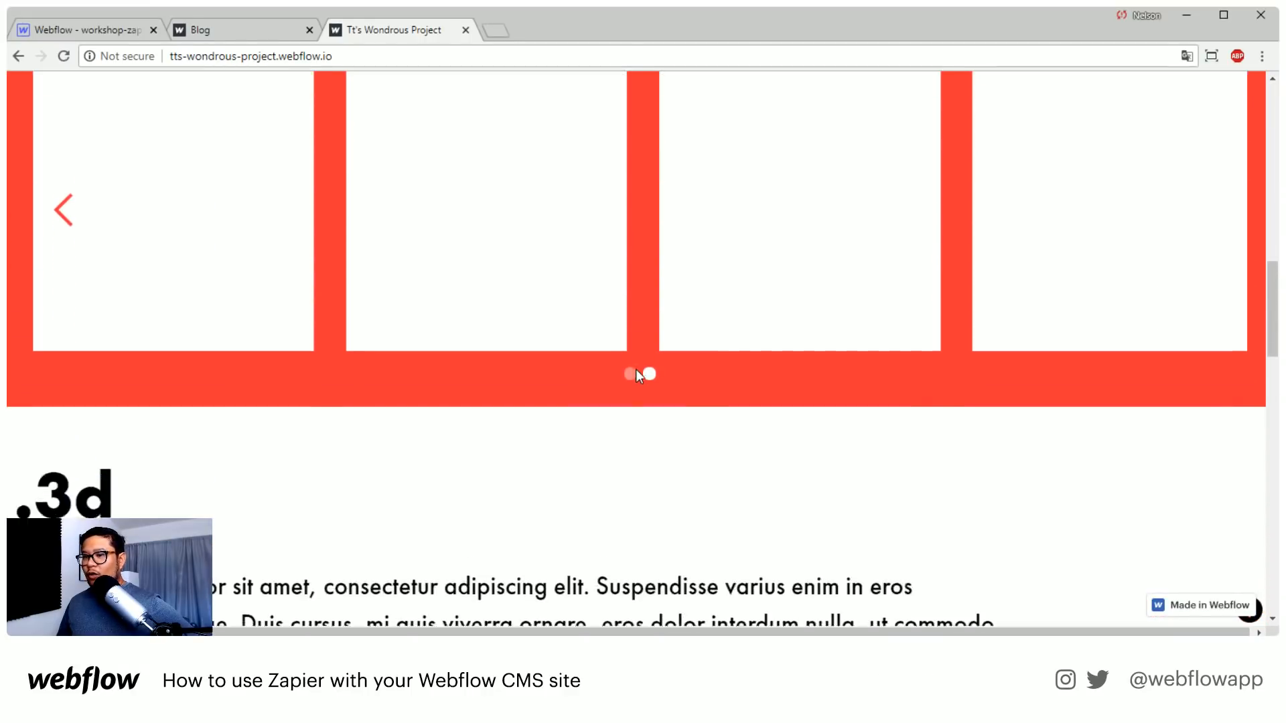
{"action": "scroll", "coordinate": [639, 376], "scroll_direction": "down", "scroll_amount": 6}
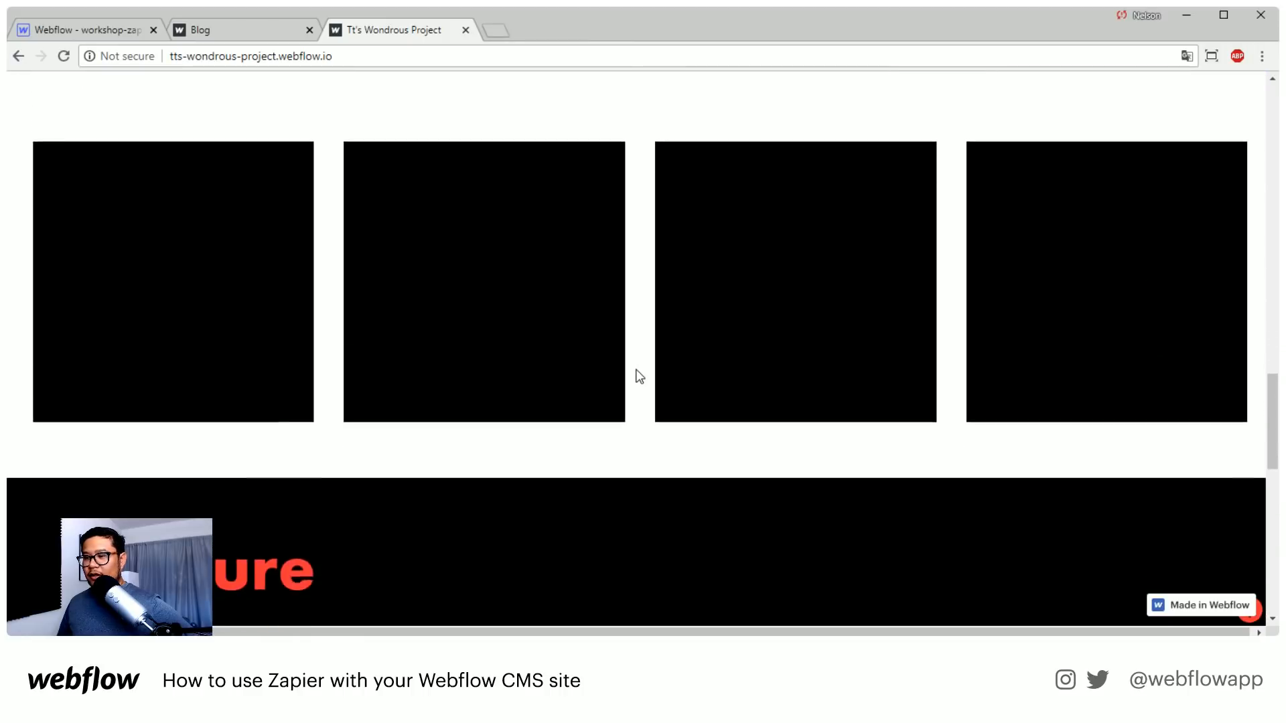
{"action": "scroll", "coordinate": [636, 372], "scroll_direction": "down", "scroll_amount": 10}
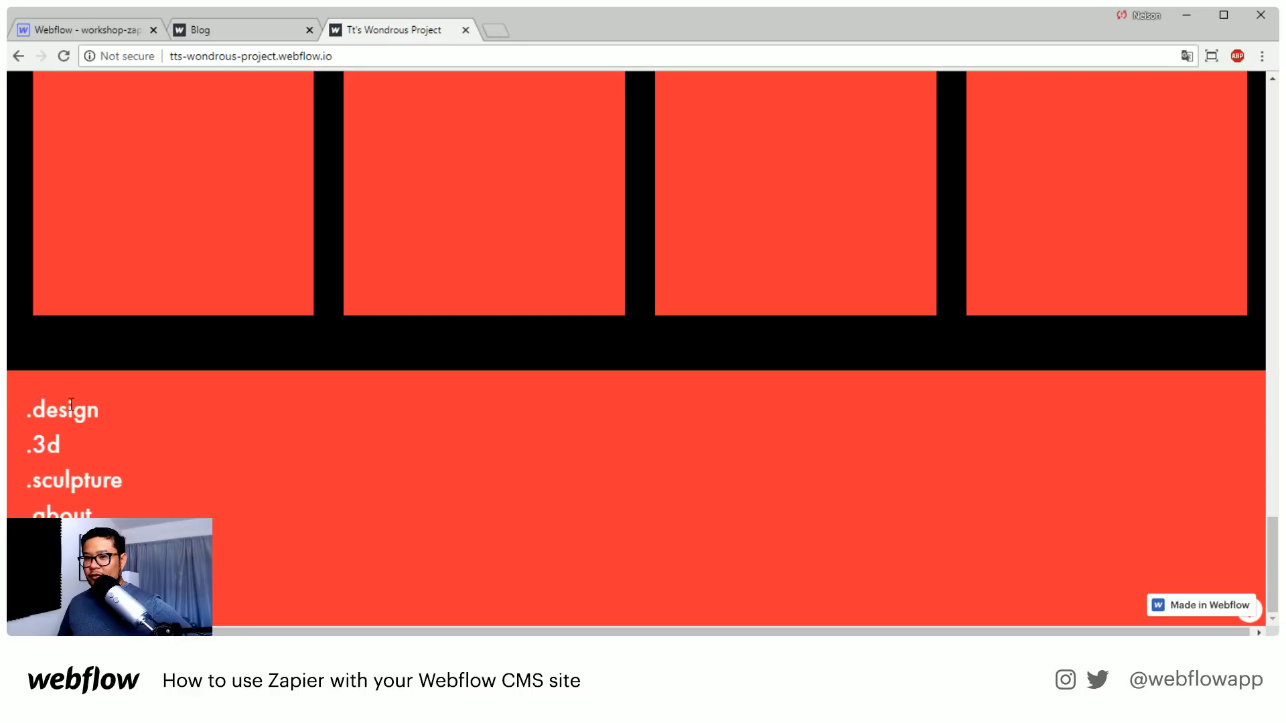
Test the .design link in the opening section, and return to the top of the page
{"action": "scroll", "coordinate": [368, 516], "scroll_direction": "up", "scroll_amount": 20}
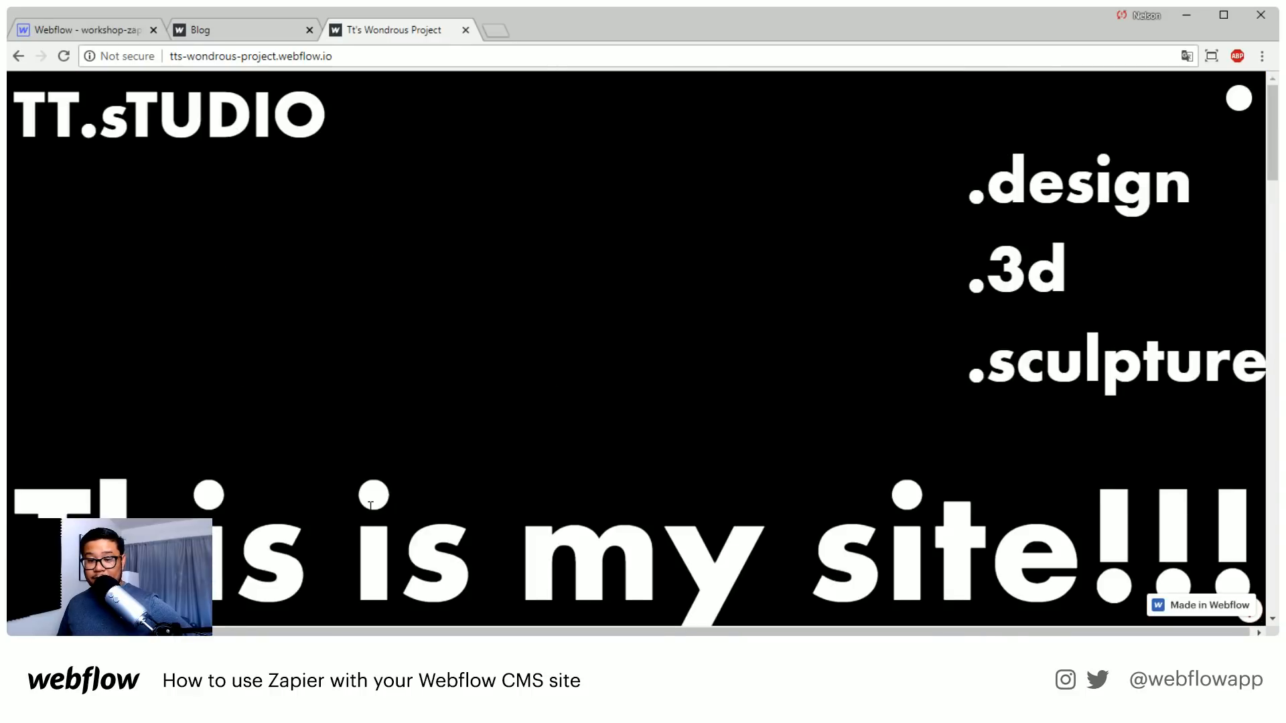
{"action": "left_click", "coordinate": [1033, 198]}
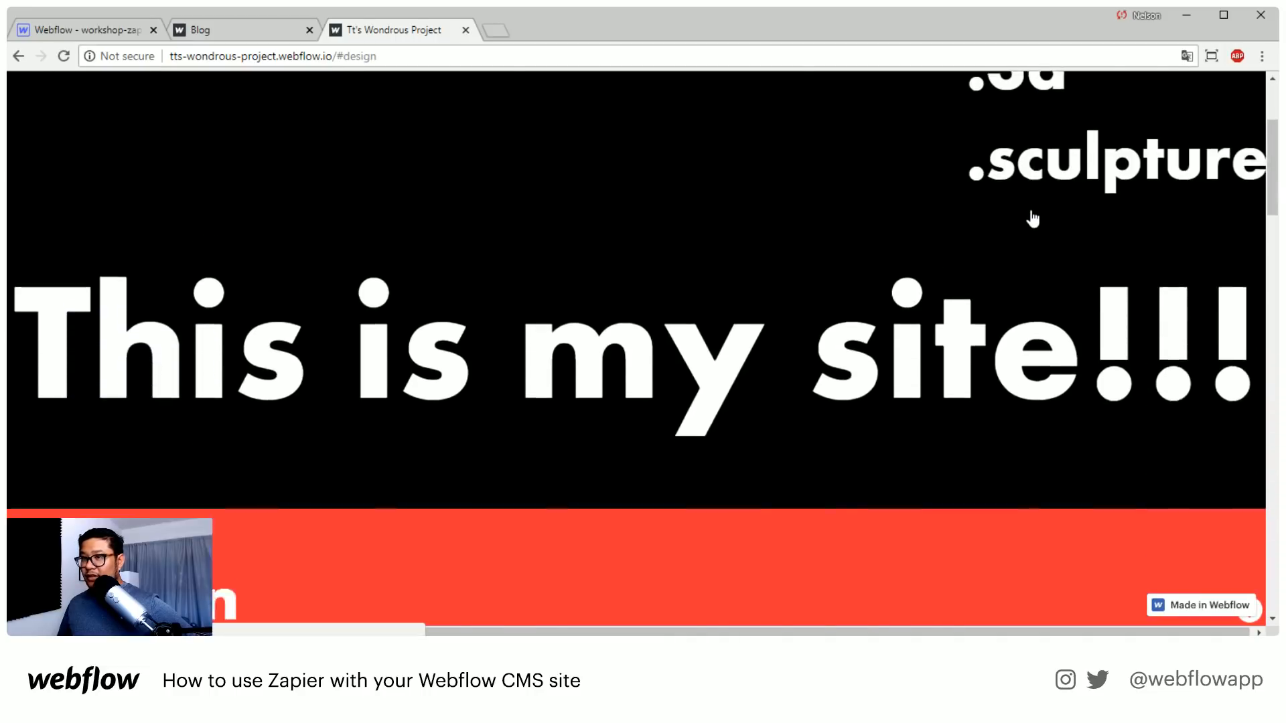
{"action": "scroll", "coordinate": [1063, 255], "scroll_direction": "up", "scroll_amount": 10}
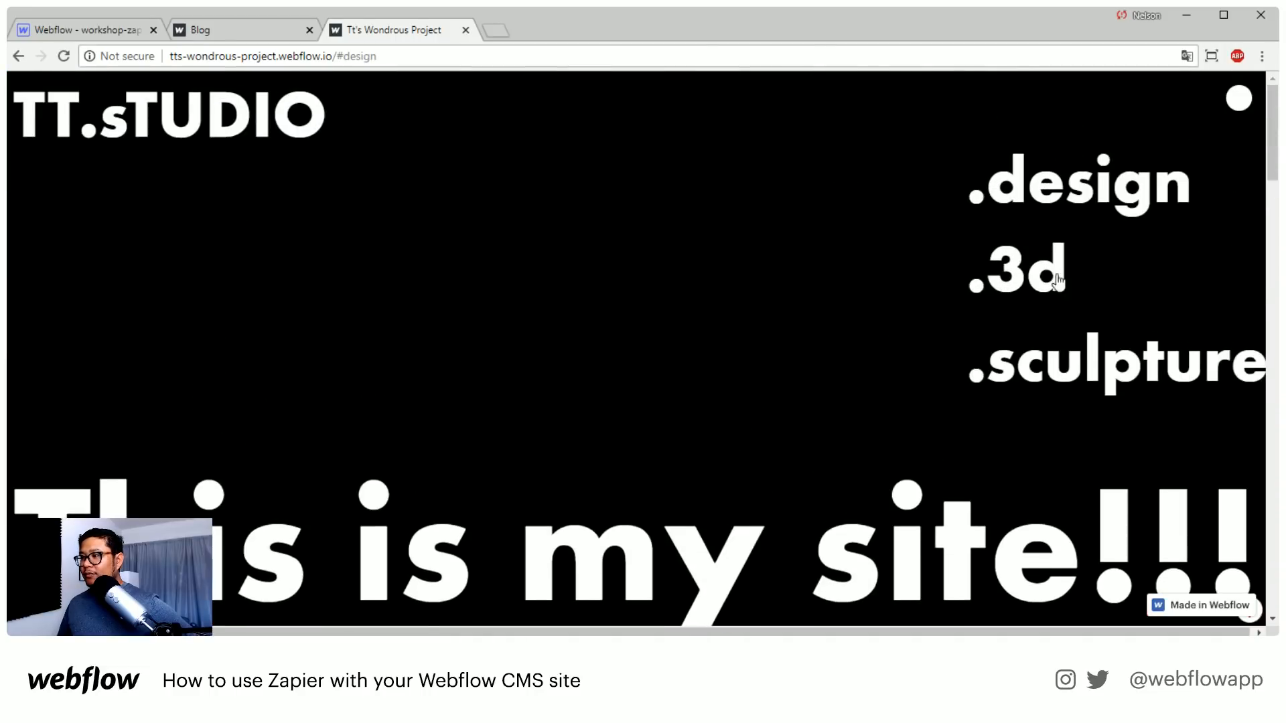
Test the .3d link in the opening section, and return to the top of the page
{"action": "left_click", "coordinate": [1049, 294]}
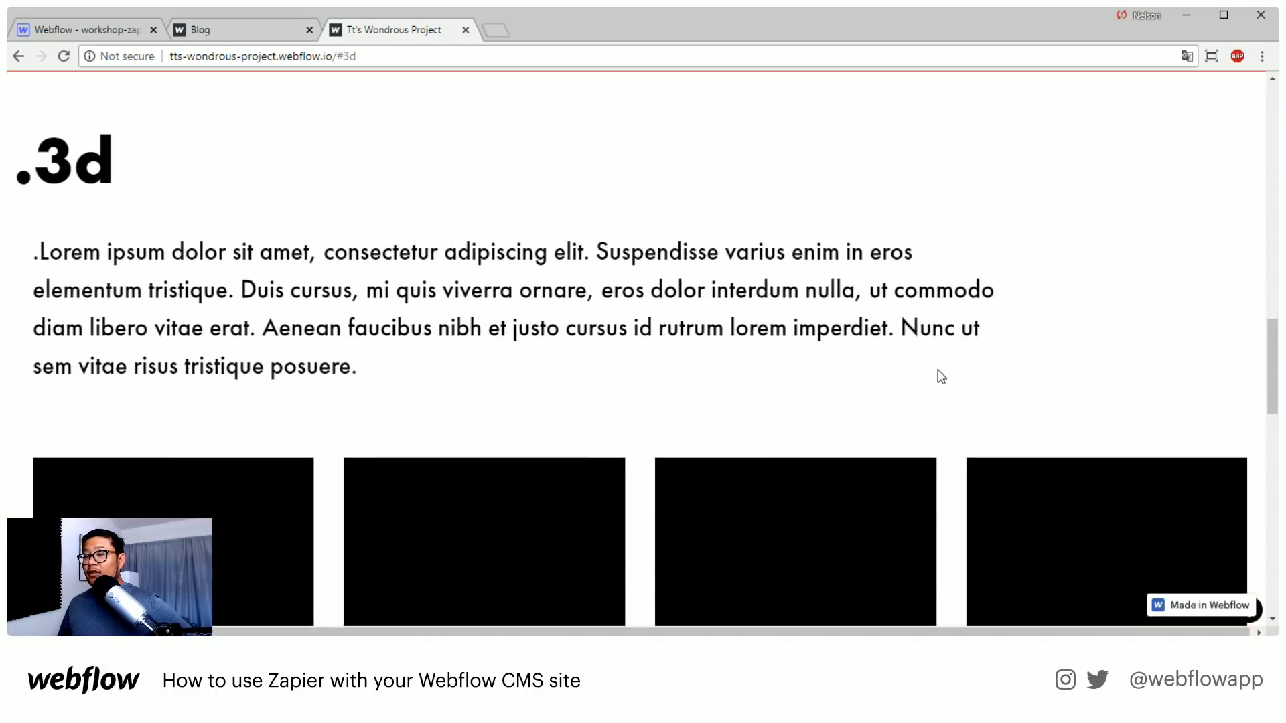
{"action": "scroll", "coordinate": [937, 368], "scroll_direction": "up", "scroll_amount": 15}
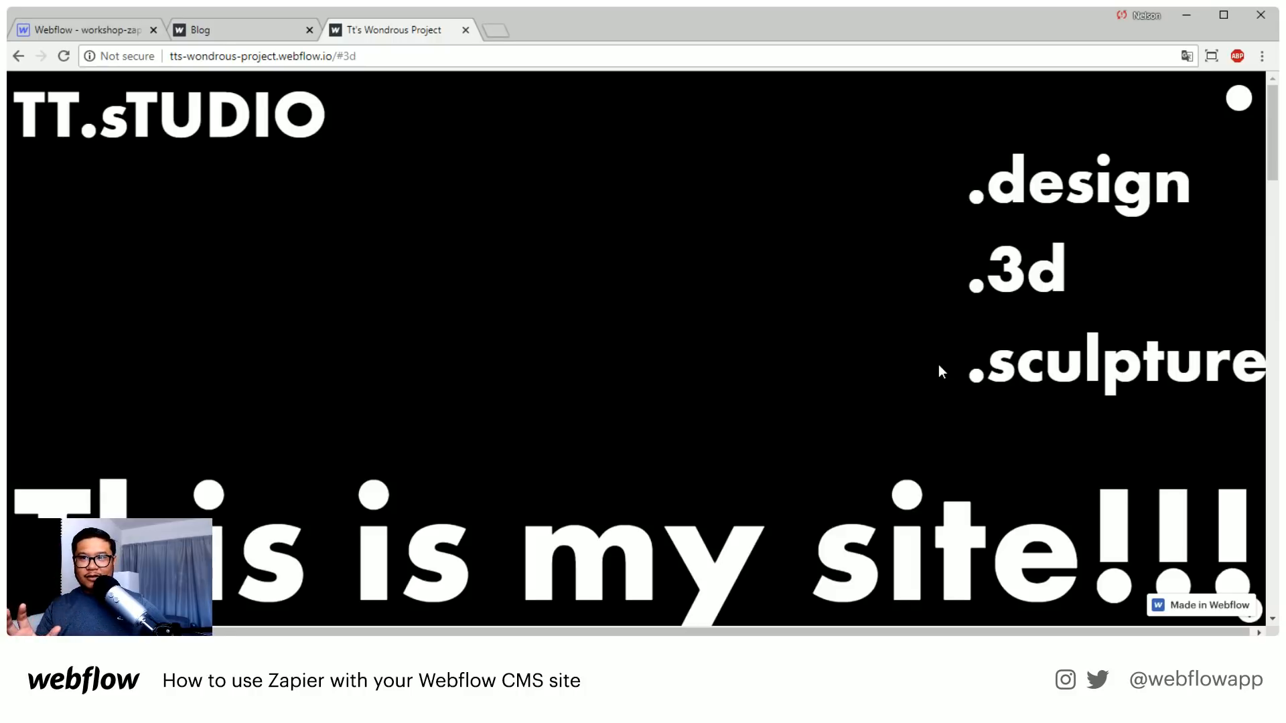
Open the site thedesigner.jp in a new browser tab
{"action": "left_click", "coordinate": [496, 31]}
{"action": "type", "text": "thedesigner.jp["}
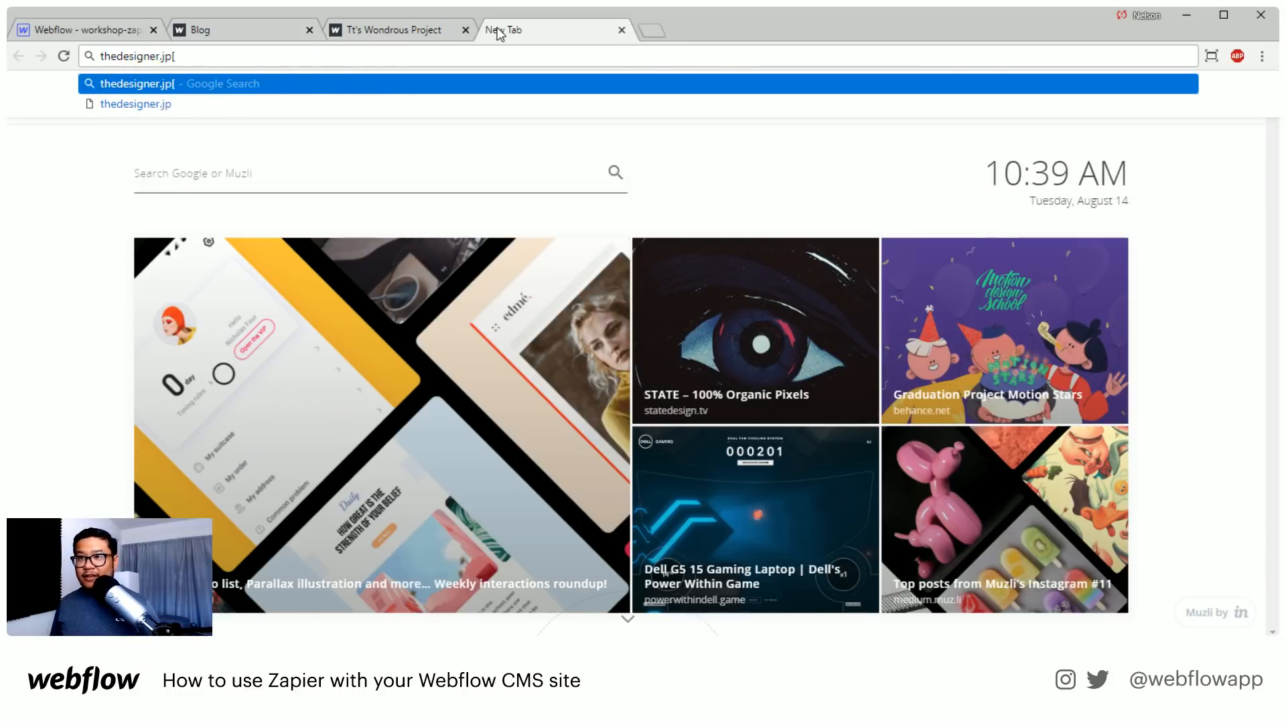
{"action": "key", "text": "Return"}
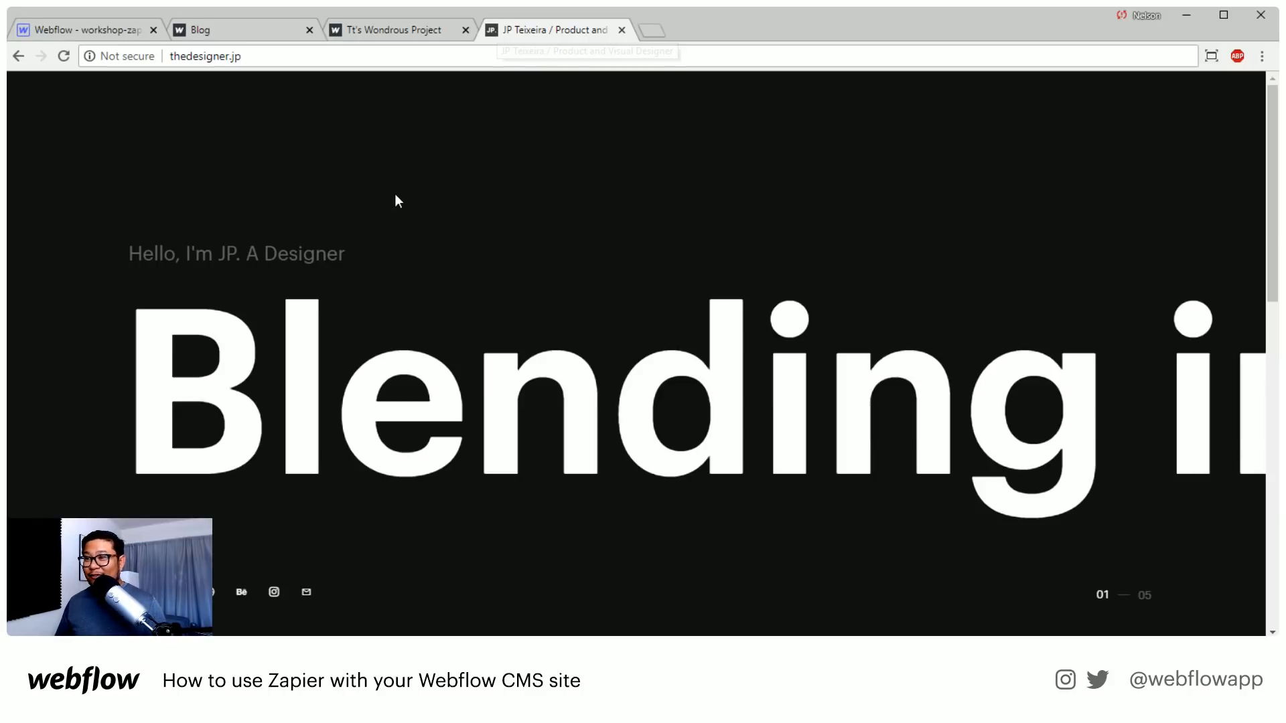
Examine how the large headline moves through to the Ego Kill Talent project, and return to the opening section
{"action": "scroll", "coordinate": [390, 197], "scroll_direction": "down", "scroll_amount": 3}
{"action": "scroll", "coordinate": [390, 196], "scroll_direction": "down", "scroll_amount": 3}
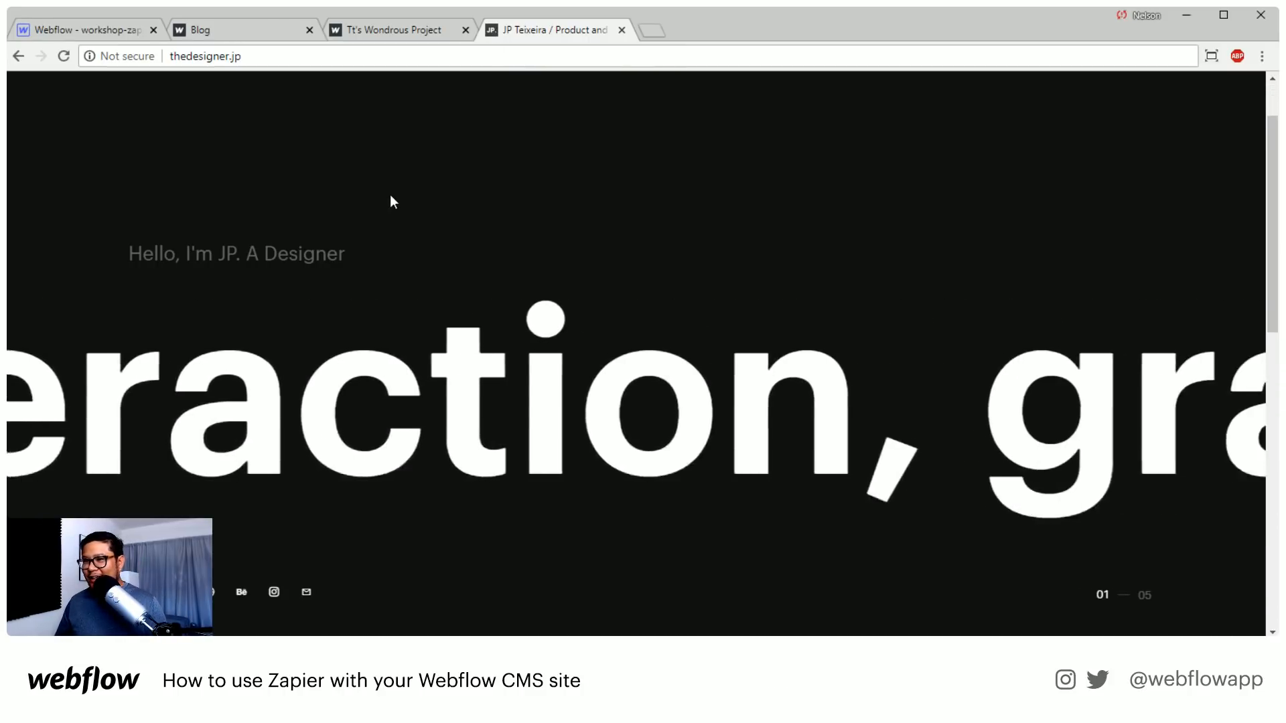
{"action": "scroll", "coordinate": [393, 197], "scroll_direction": "down", "scroll_amount": 3}
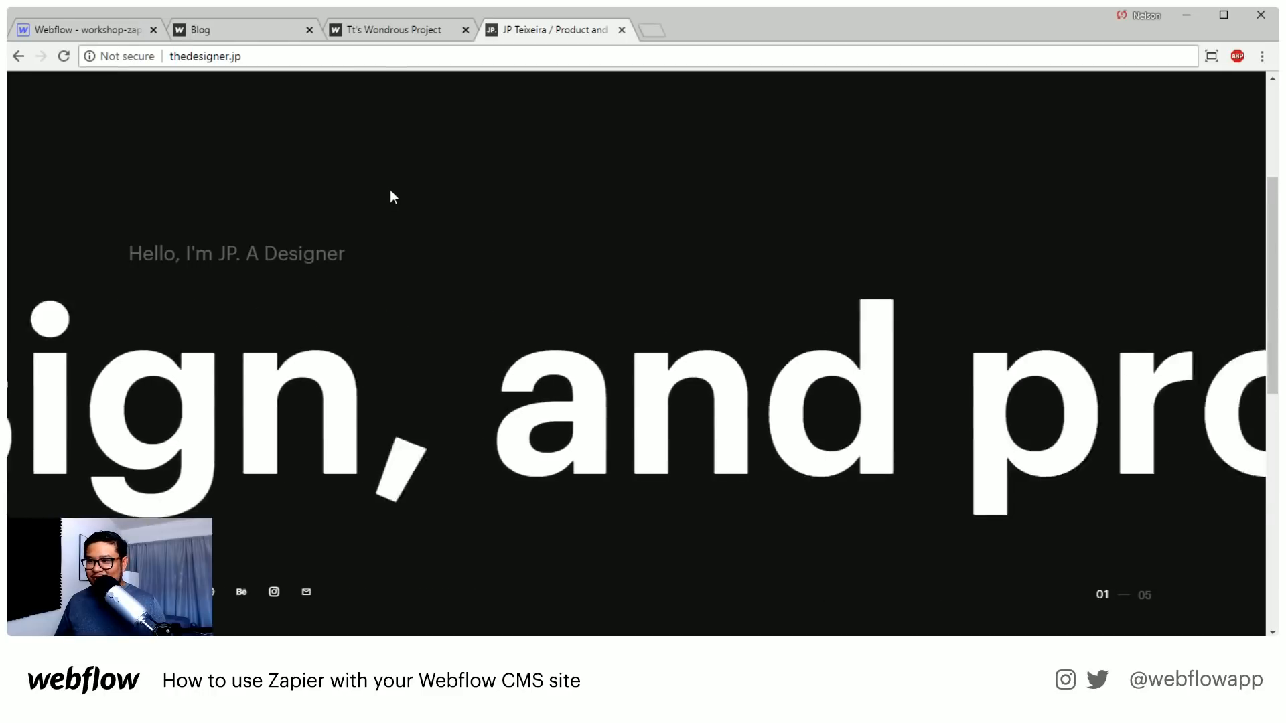
{"action": "scroll", "coordinate": [391, 195], "scroll_direction": "down", "scroll_amount": 3}
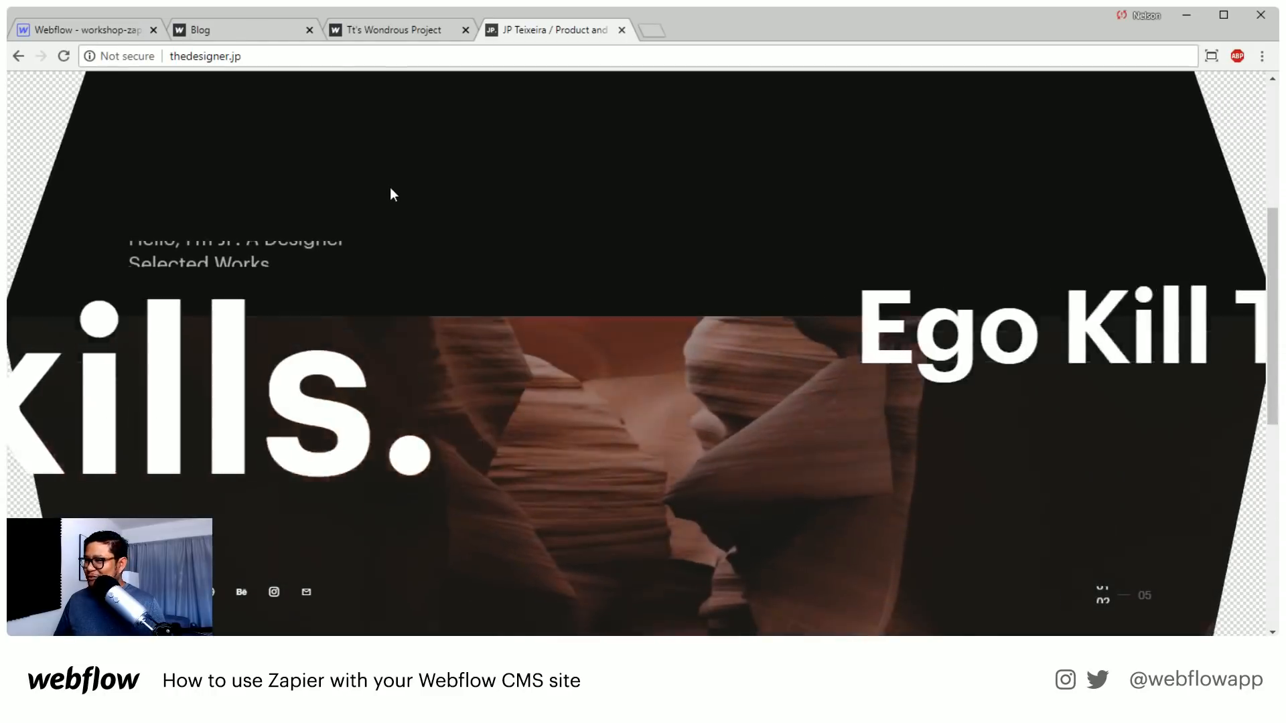
{"action": "scroll", "coordinate": [390, 188], "scroll_direction": "down", "scroll_amount": 3}
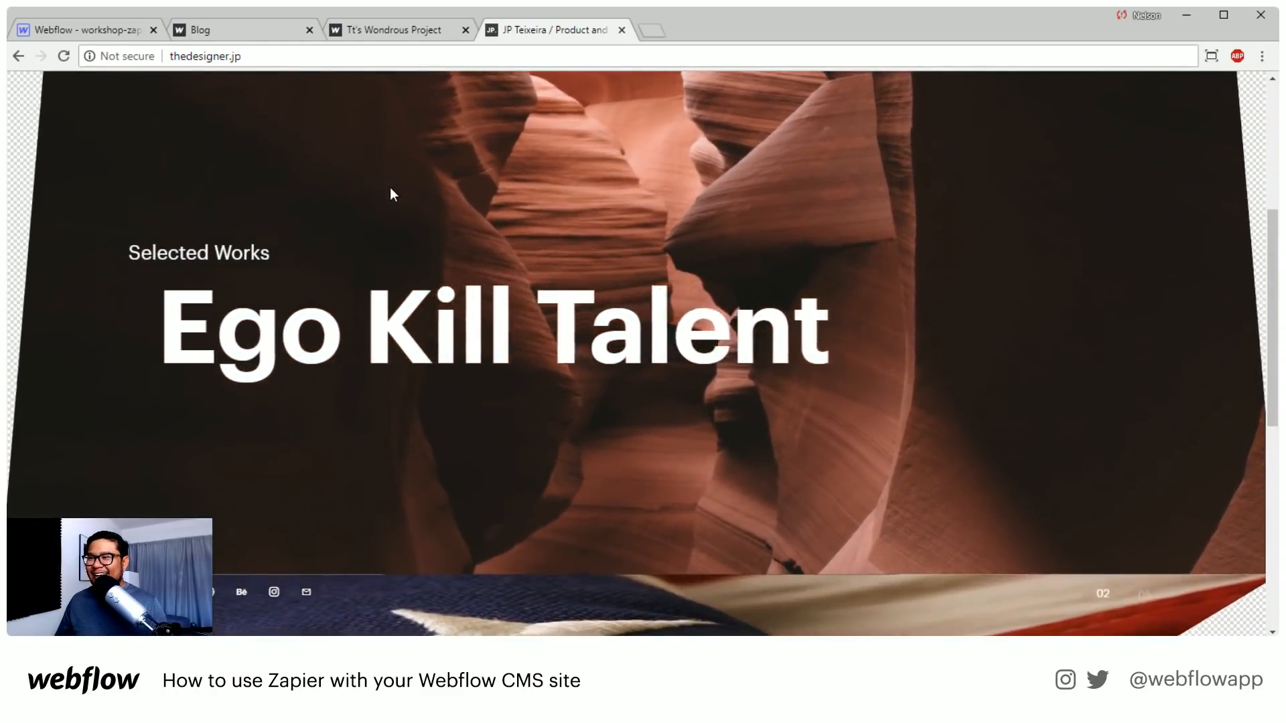
{"action": "scroll", "coordinate": [393, 191], "scroll_direction": "up", "scroll_amount": 6}
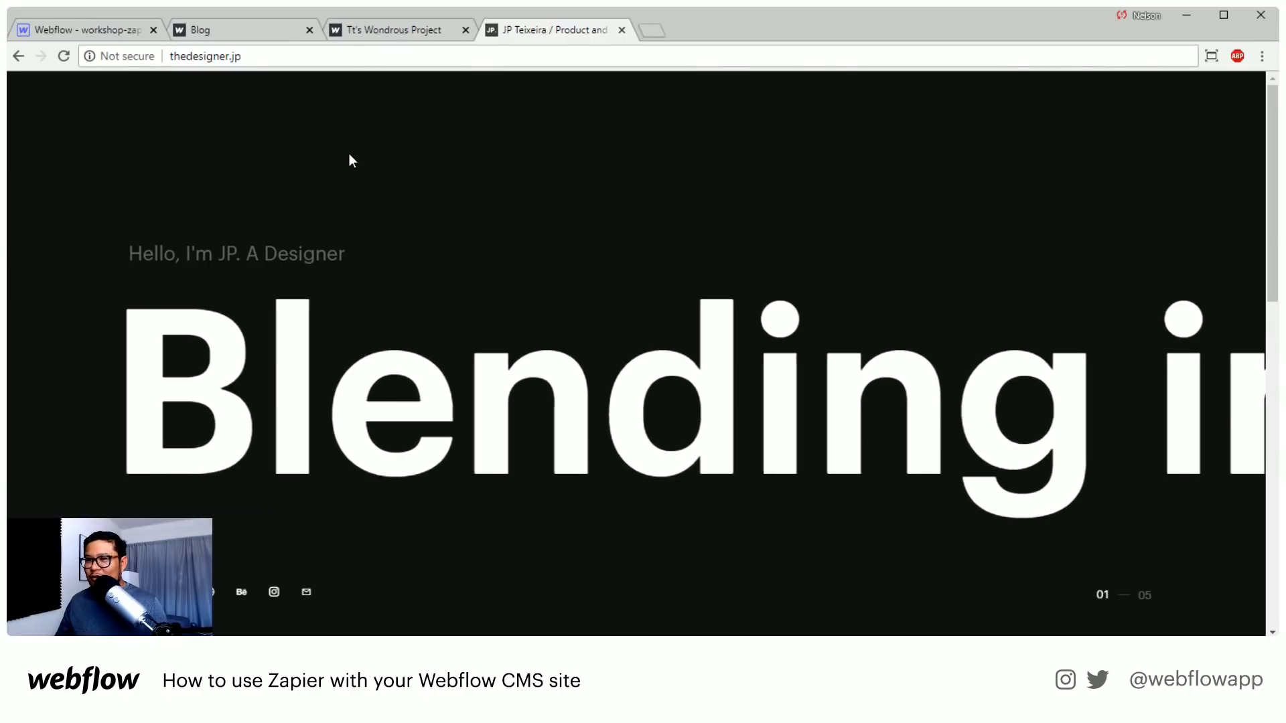
Go back to the Tt's Wondrous Project site and examine how its "This is my site!!!" headline sits above the red section
{"action": "left_click", "coordinate": [368, 27]}
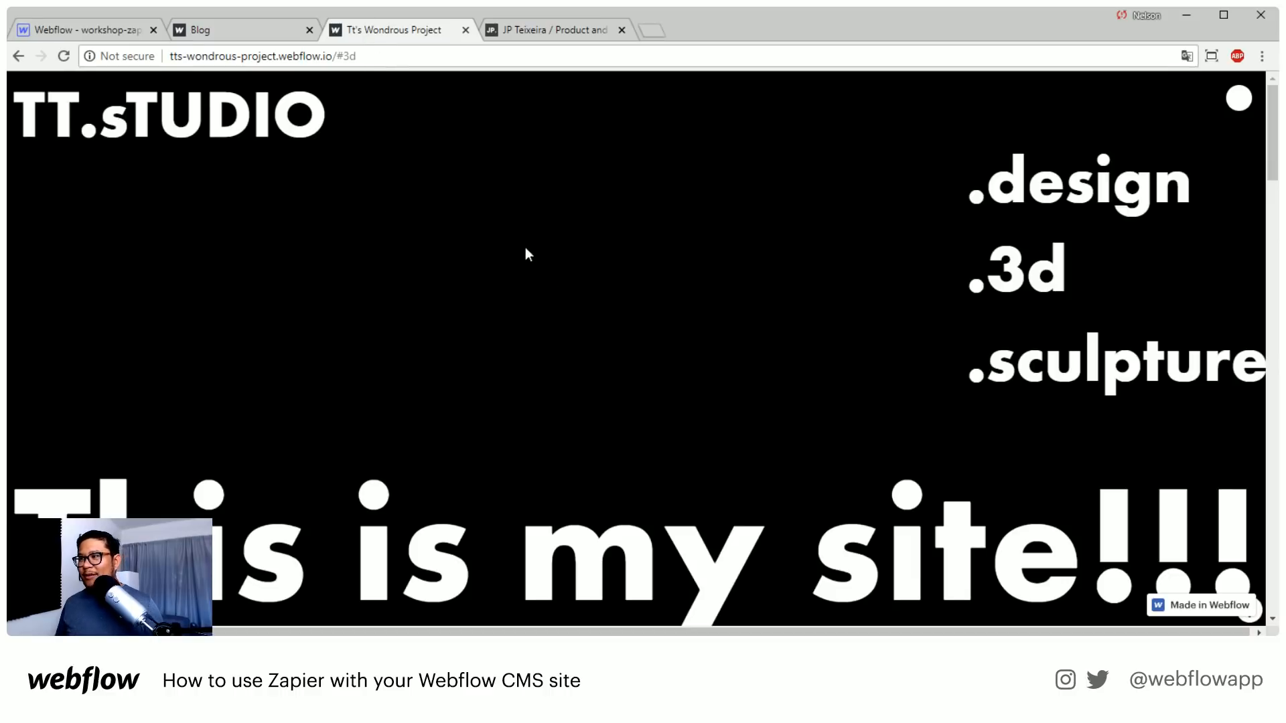
{"action": "scroll", "coordinate": [525, 247], "scroll_direction": "down", "scroll_amount": 3}
{"action": "scroll", "coordinate": [525, 247], "scroll_direction": "up", "scroll_amount": 3}
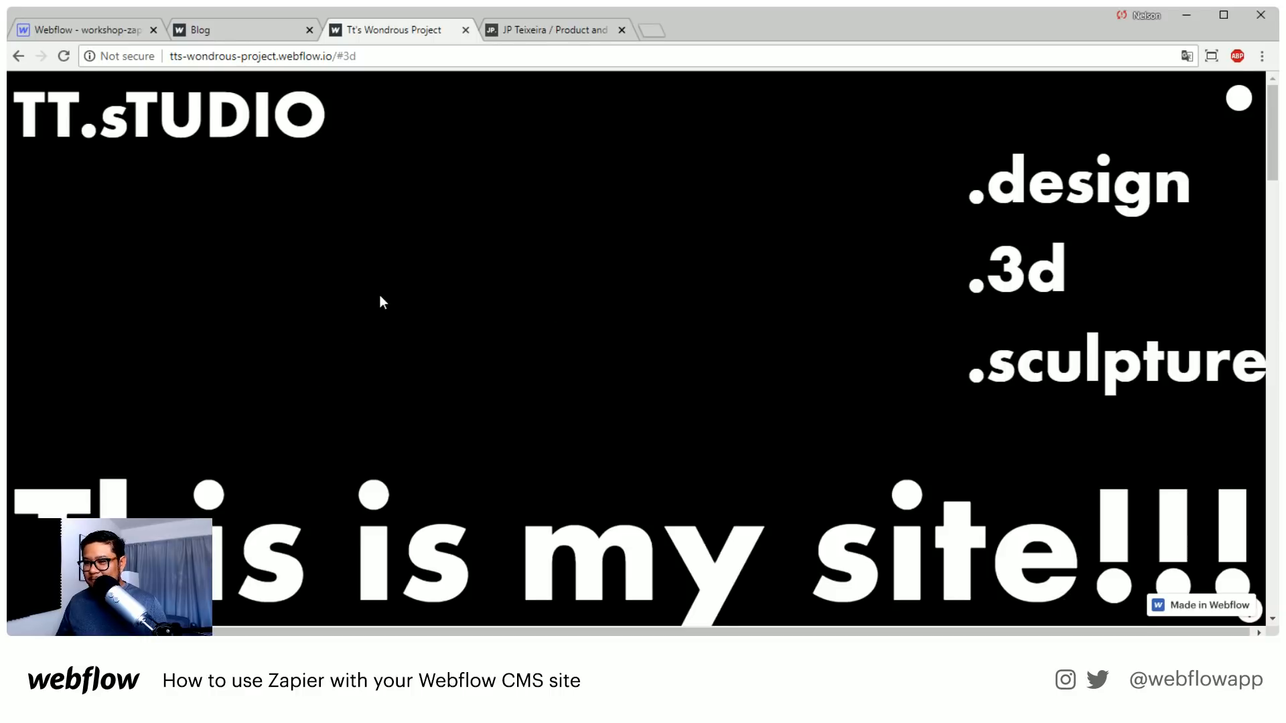
{"action": "scroll", "coordinate": [380, 296], "scroll_direction": "down", "scroll_amount": 5}
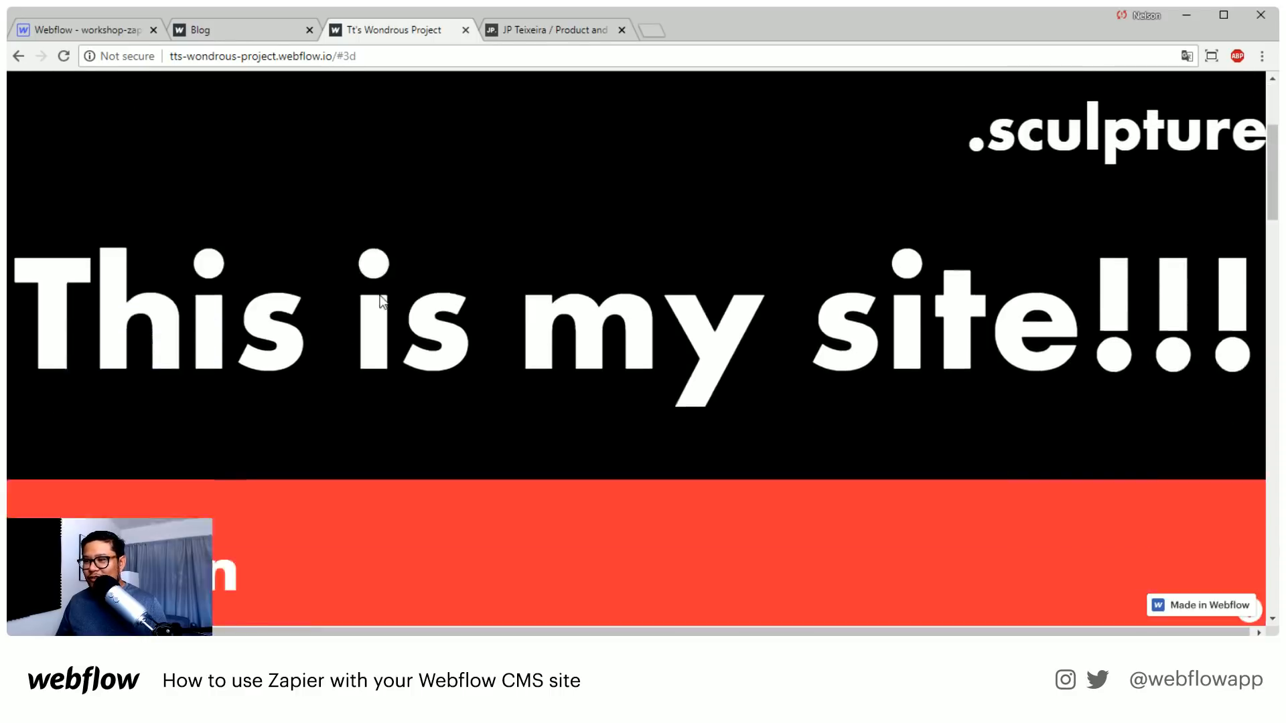
{"action": "scroll", "coordinate": [380, 296], "scroll_direction": "up", "scroll_amount": 5}
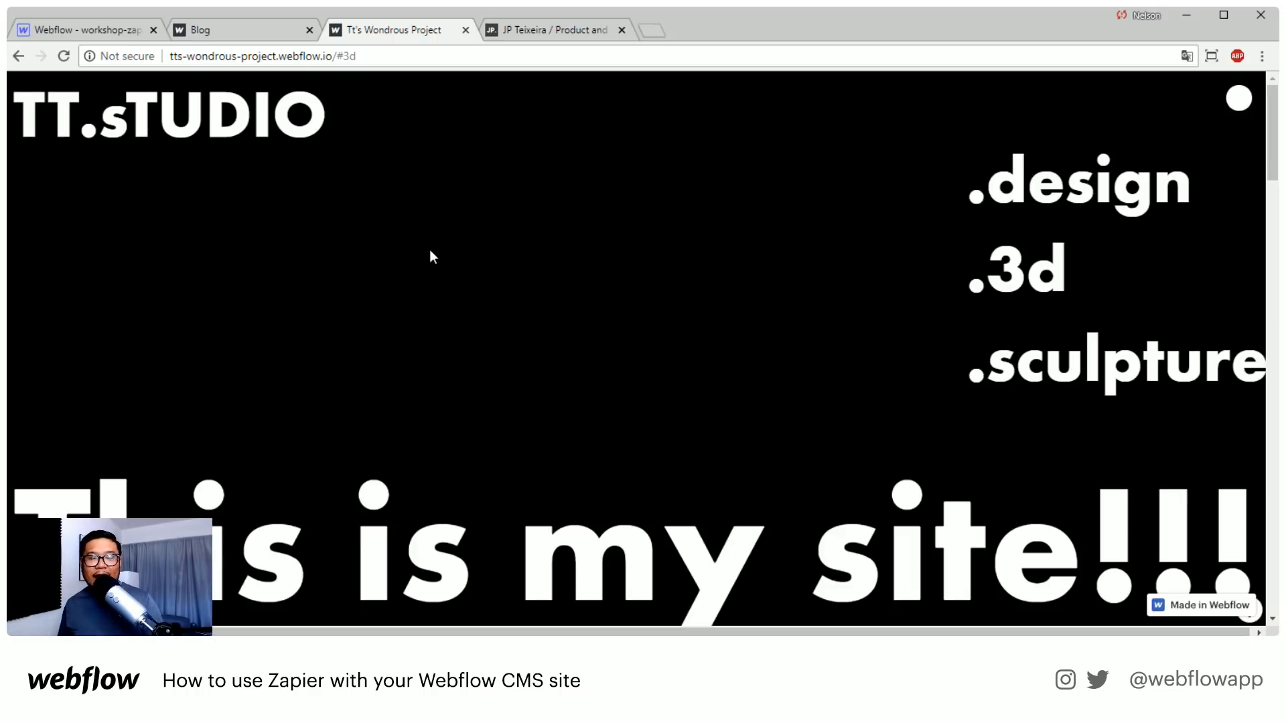
Load netflixdemo.webflow.io in the browser tab that holds thedesigner.jp
{"action": "left_click", "coordinate": [567, 32]}
{"action": "left_click", "coordinate": [486, 52]}
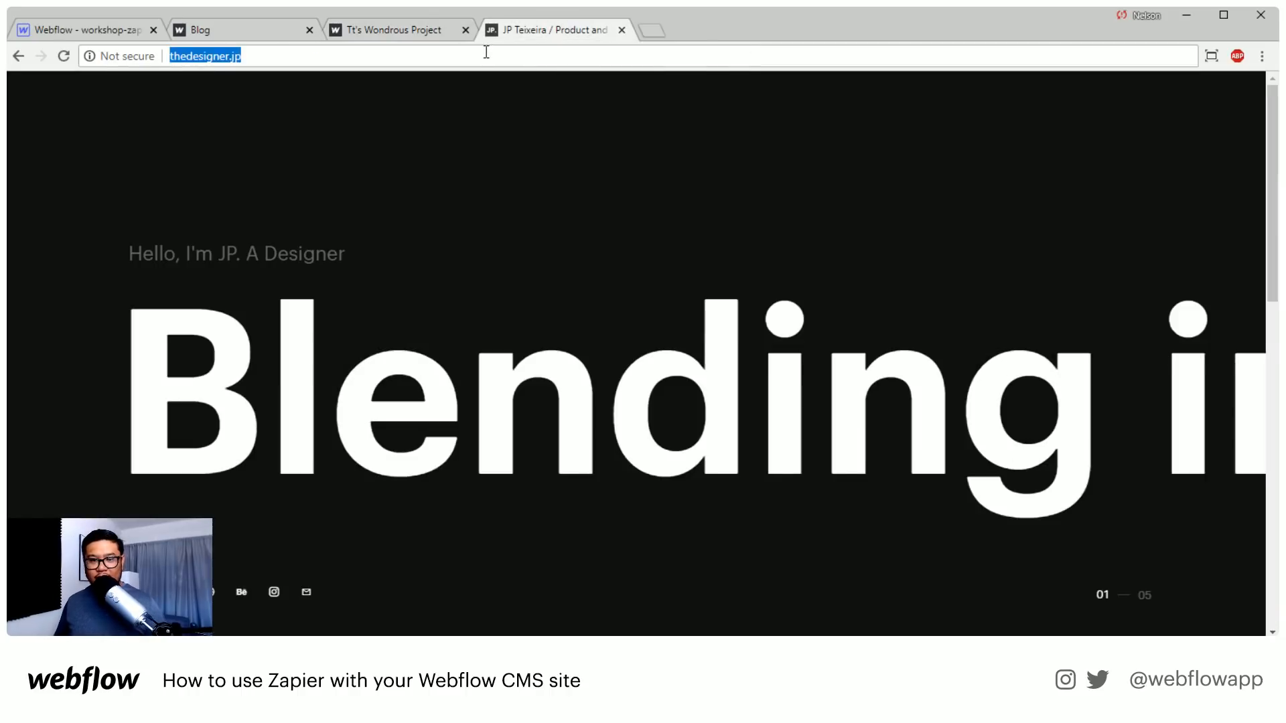
{"action": "type", "text": "netflixdemo.webf"}
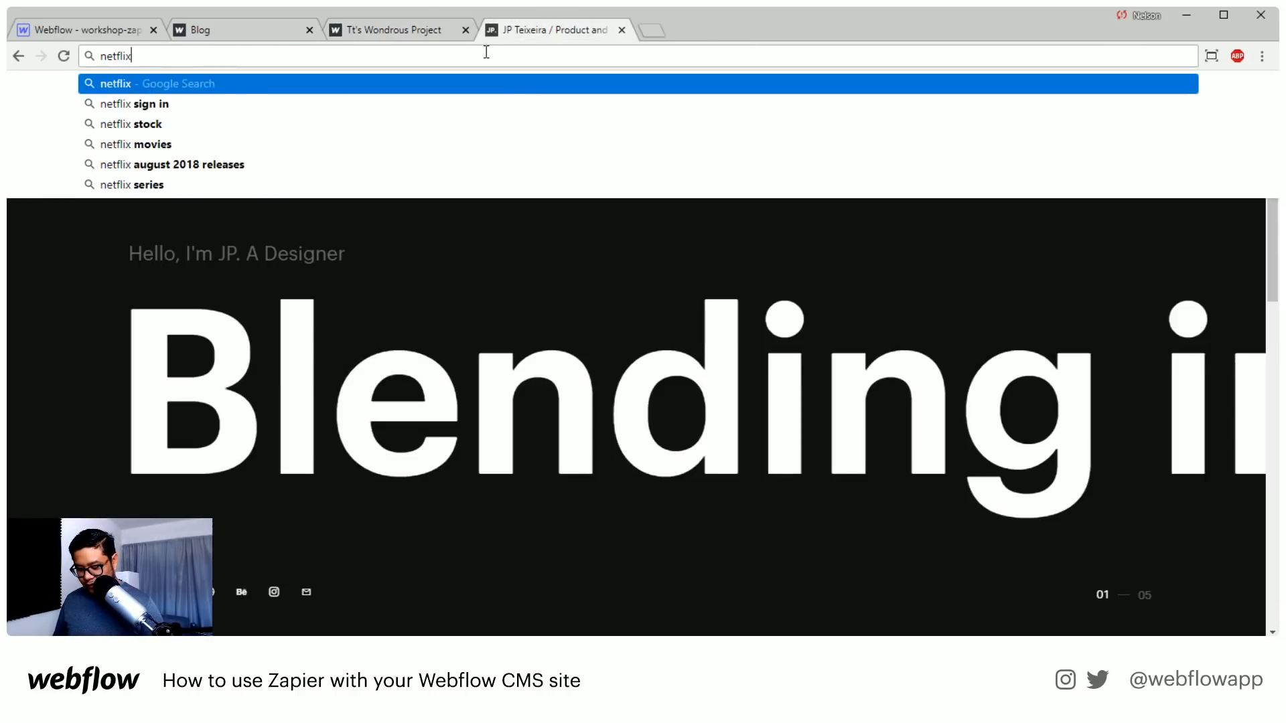
{"action": "type", "text": "low.io"}
{"action": "key", "text": "Return"}
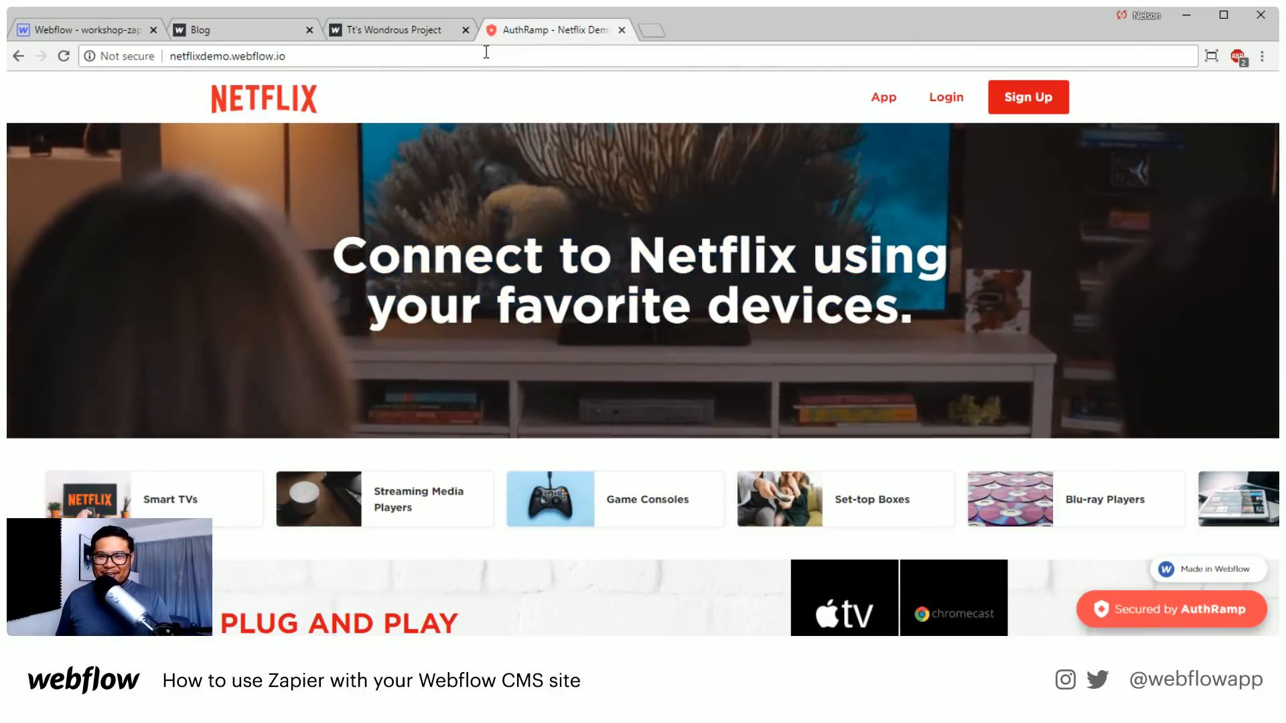
Load forum.webflow.com in the Blog browser tab, and skim the latest forum topics
{"action": "left_click", "coordinate": [264, 30]}
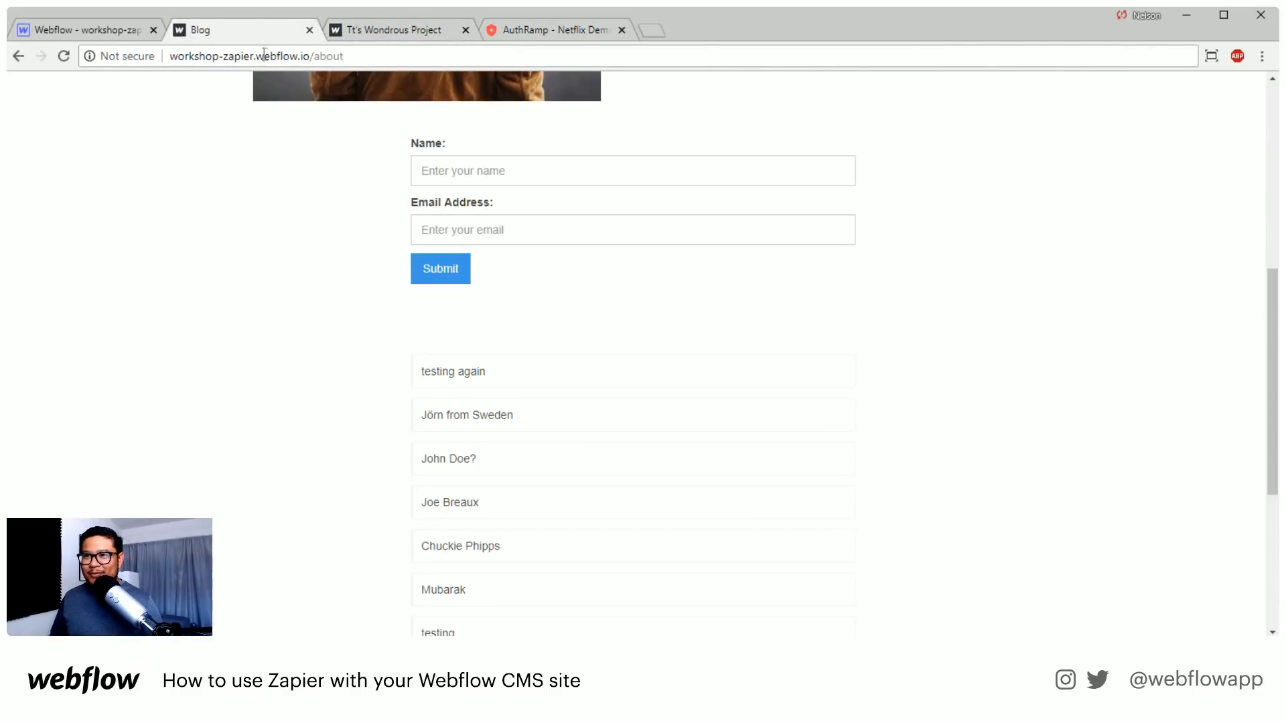
{"action": "left_click", "coordinate": [265, 56]}
{"action": "type", "text": "forum.web"}
{"action": "key", "text": "Return"}
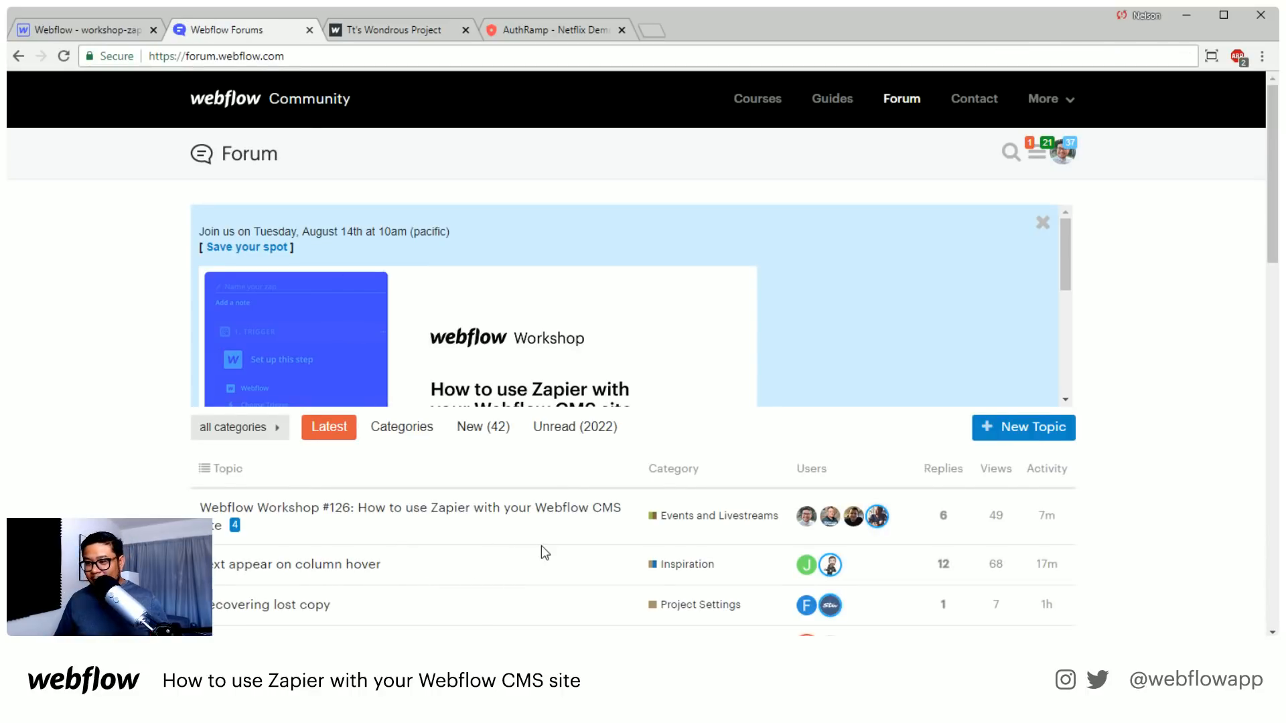
{"action": "scroll", "coordinate": [541, 545], "scroll_direction": "down", "scroll_amount": 6}
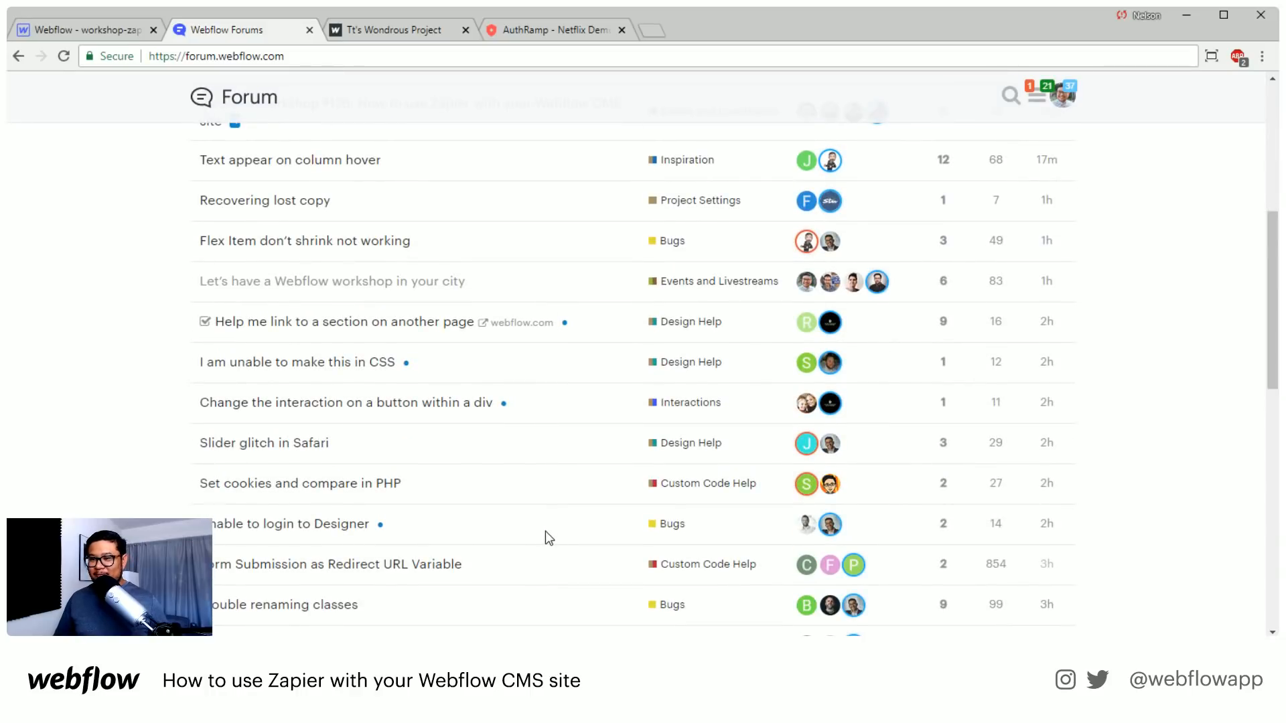
{"action": "scroll", "coordinate": [546, 532], "scroll_direction": "up", "scroll_amount": 4}
{"action": "scroll", "coordinate": [545, 532], "scroll_direction": "up", "scroll_amount": 3}
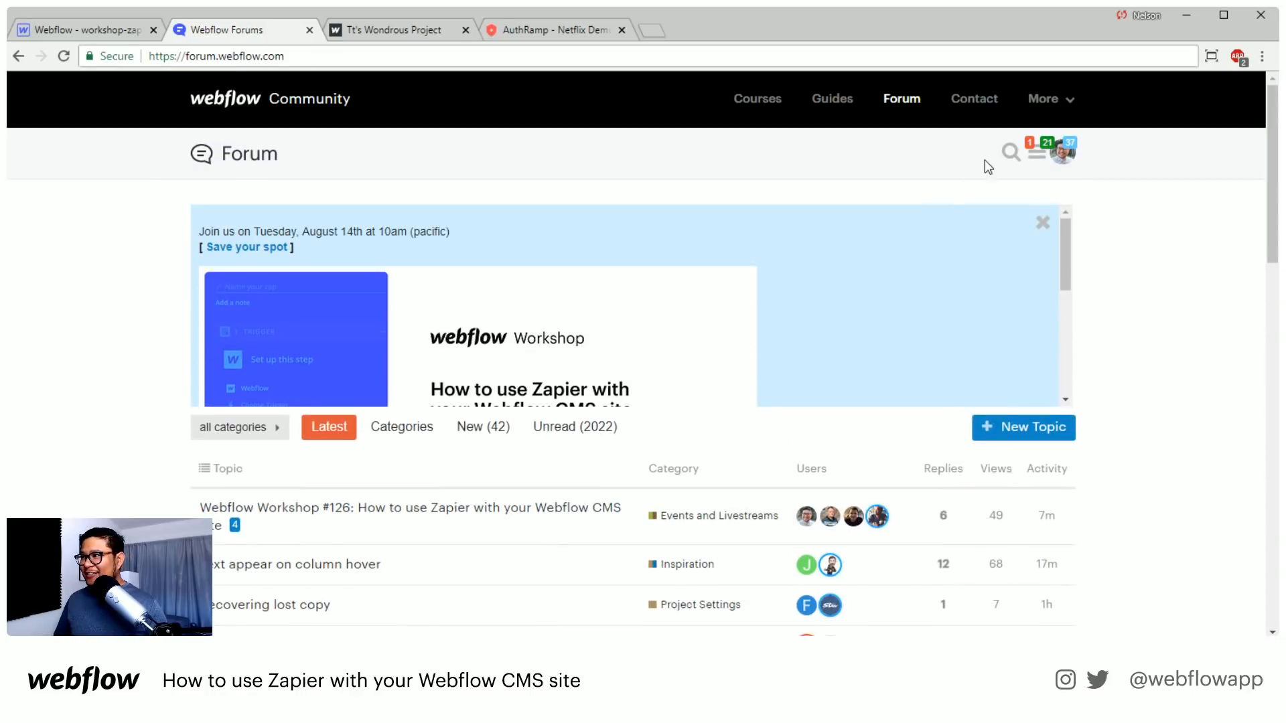
Search the forum for authpro, and open the topic "Authpro + Webflow to create a Membership portal/protected pages"
{"action": "left_click", "coordinate": [1010, 158]}
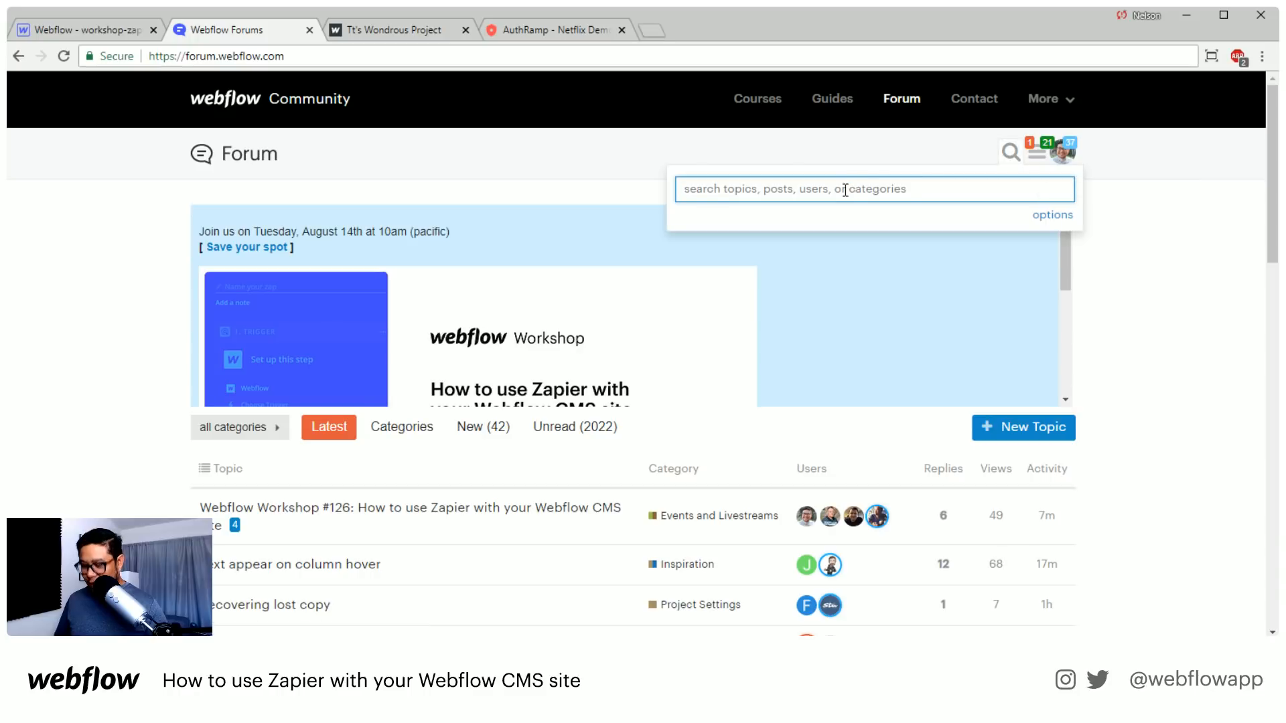
{"action": "type", "text": "authflow"}
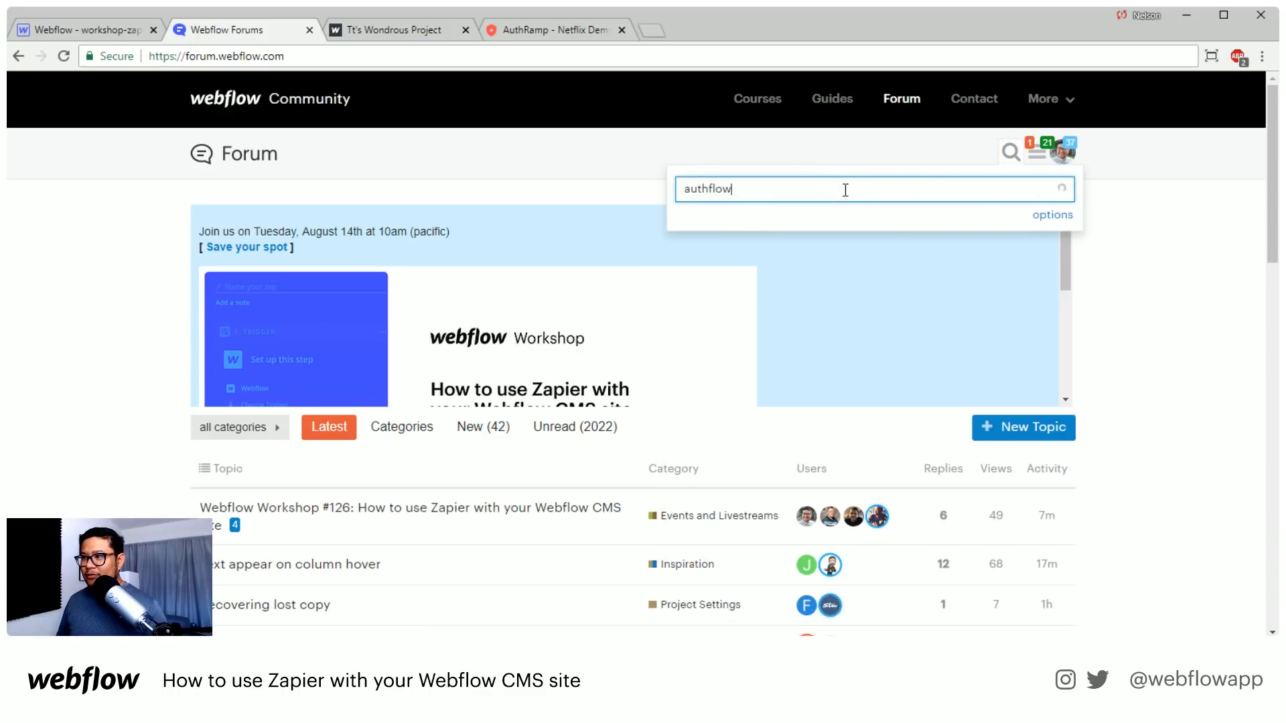
{"action": "key", "text": "BackSpace"}
{"action": "key", "text": "BackSpace"}
{"action": "key", "text": "BackSpace"}
{"action": "key", "text": "BackSpace"}
{"action": "type", "text": "pro"}
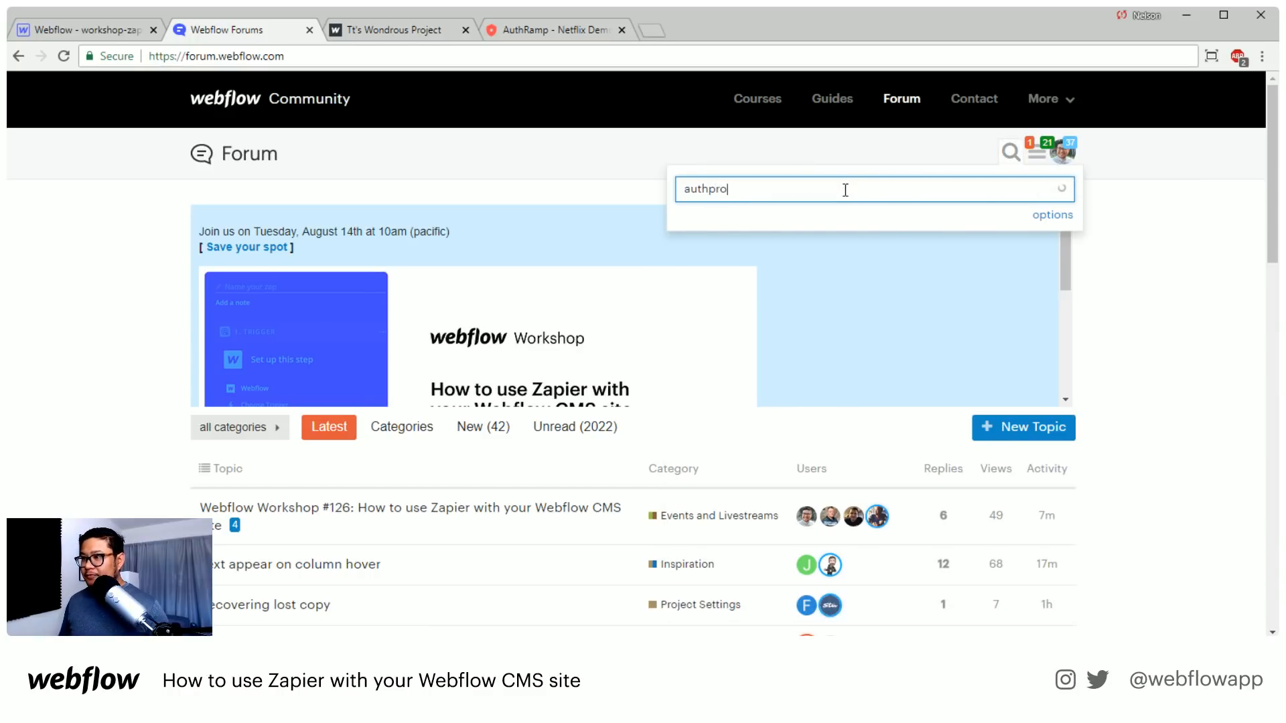
{"action": "left_click", "coordinate": [822, 253]}
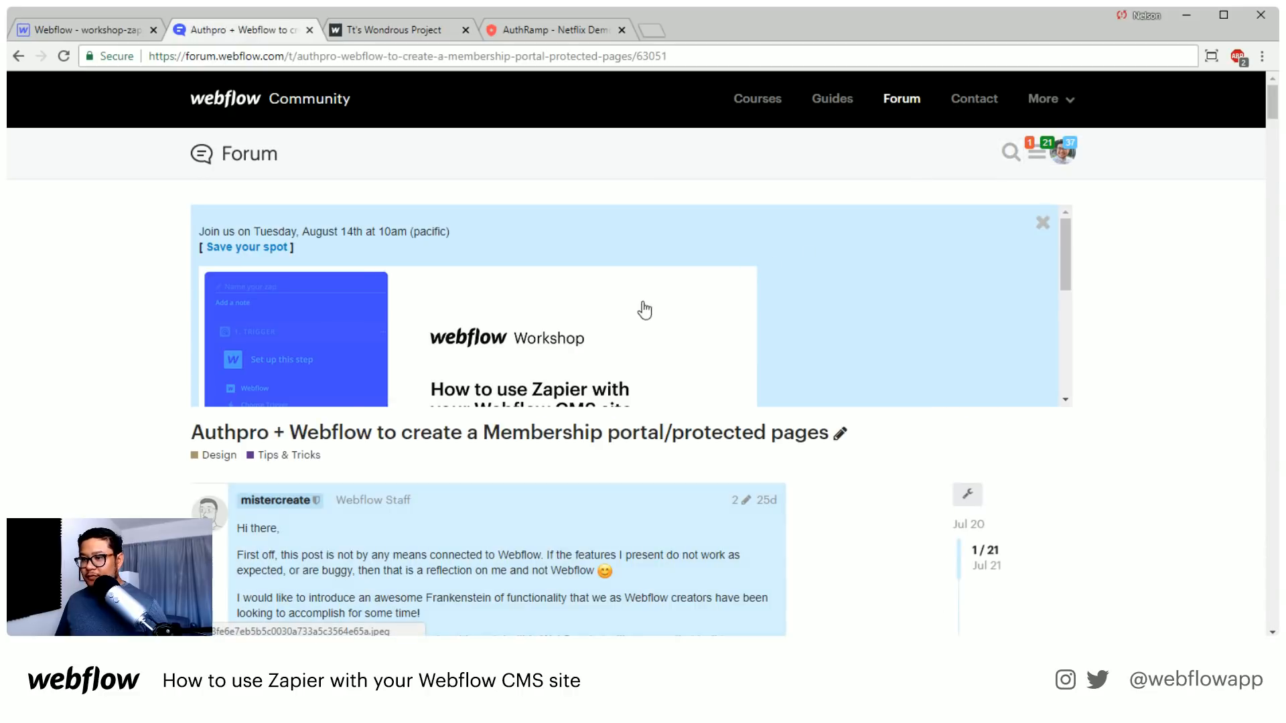
Skim the first post of the Authpro topic with its links and walkthrough steps
{"action": "scroll", "coordinate": [213, 570], "scroll_direction": "down", "scroll_amount": 15}
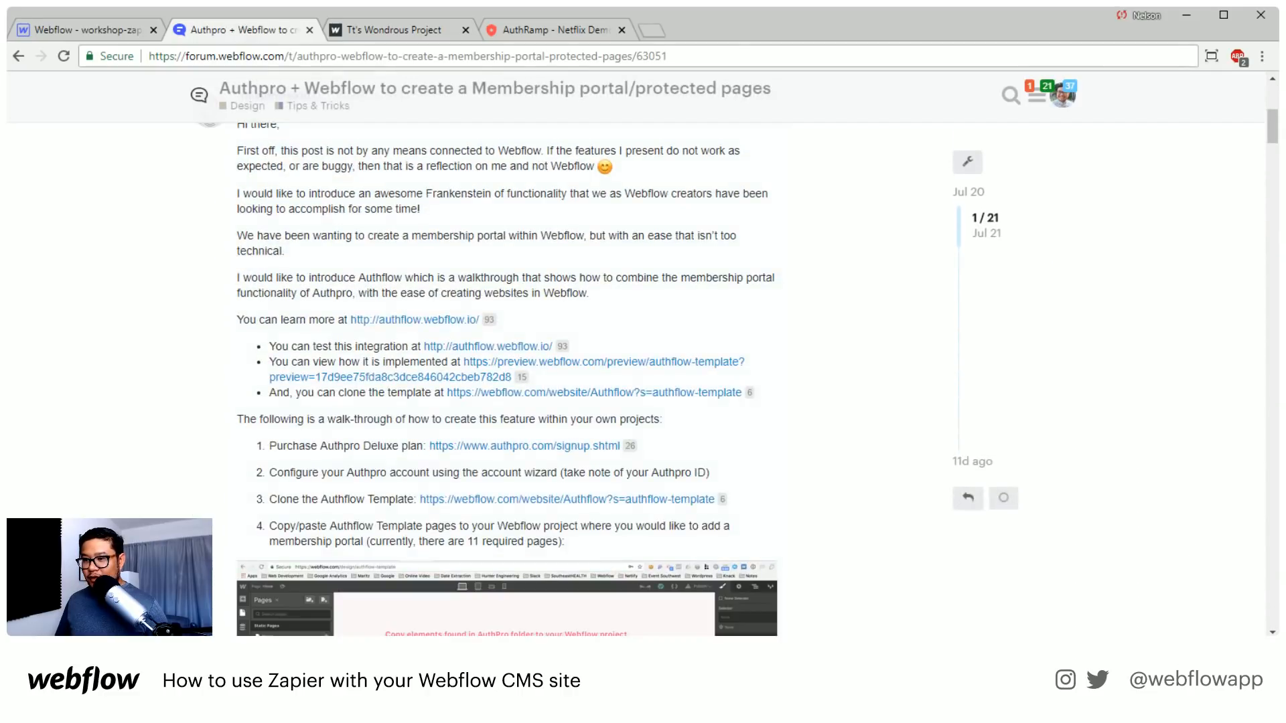
{"action": "scroll", "coordinate": [213, 570], "scroll_direction": "up", "scroll_amount": 12}
{"action": "scroll", "coordinate": [296, 247], "scroll_direction": "up", "scroll_amount": 2}
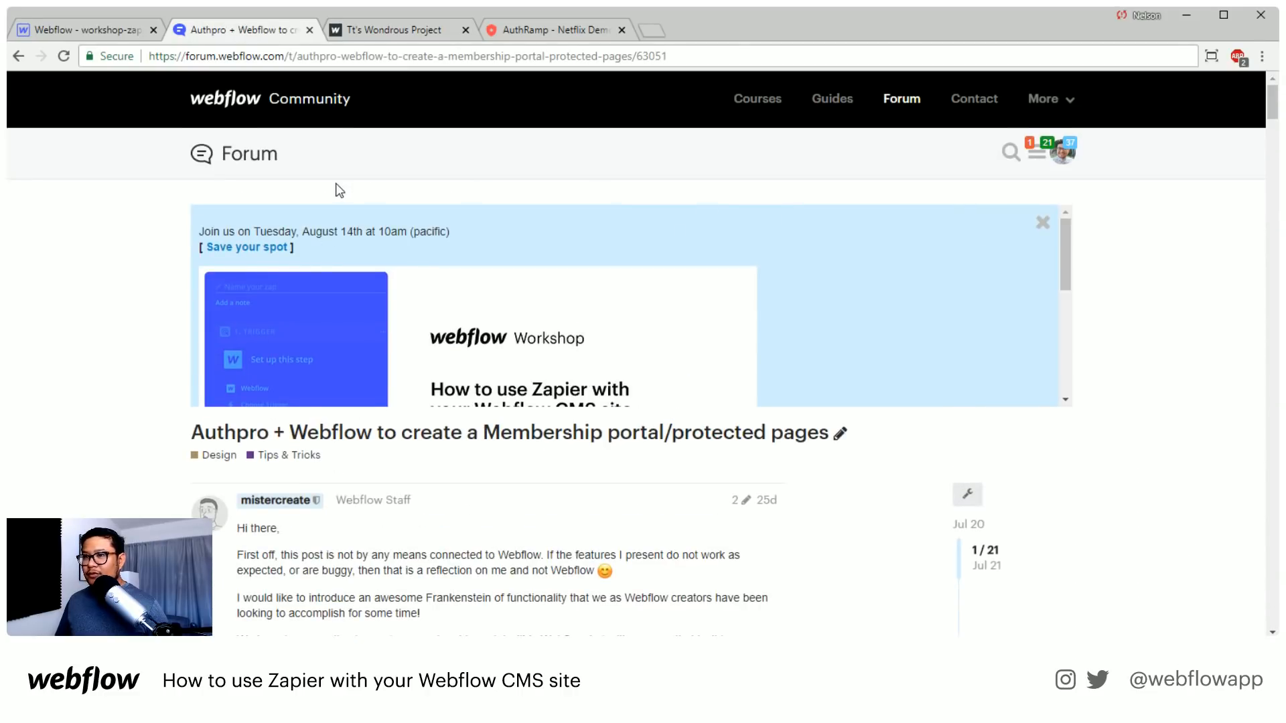
Return to the forum's home page and look through its list of latest topics
{"action": "left_click", "coordinate": [247, 167]}
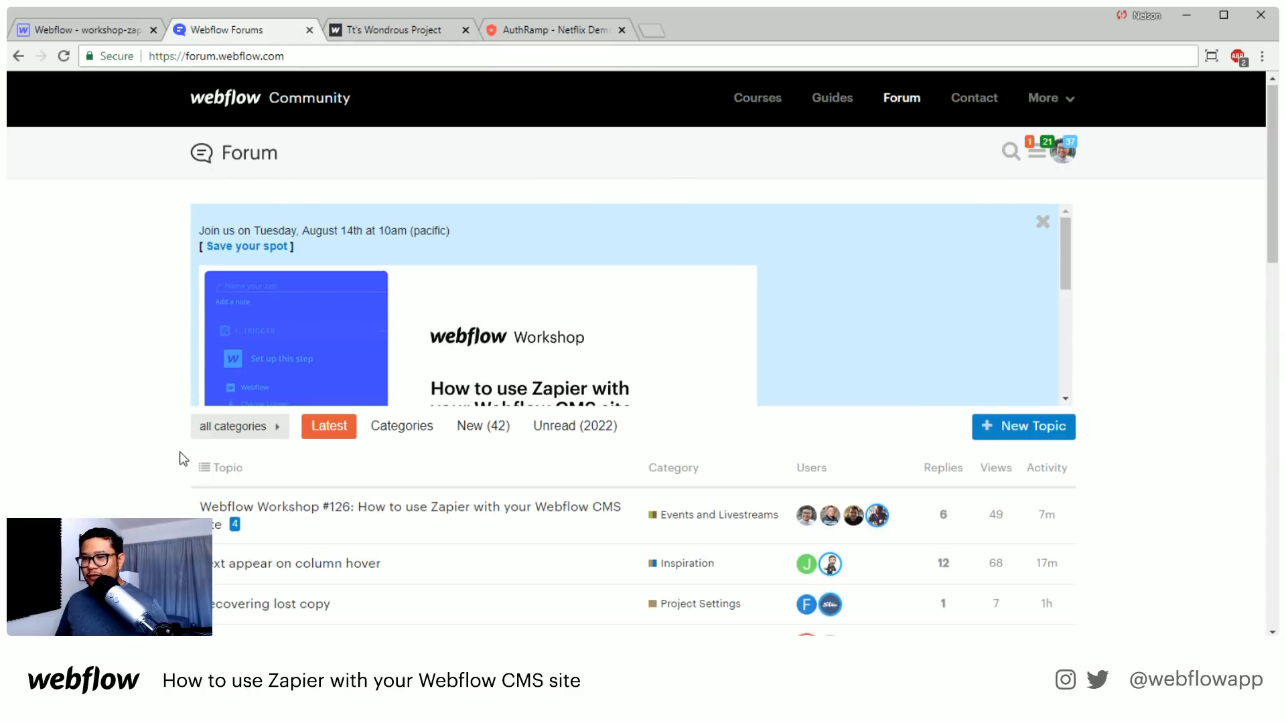
{"action": "scroll", "coordinate": [179, 452], "scroll_direction": "down", "scroll_amount": 10}
{"action": "scroll", "coordinate": [181, 459], "scroll_direction": "down", "scroll_amount": 5}
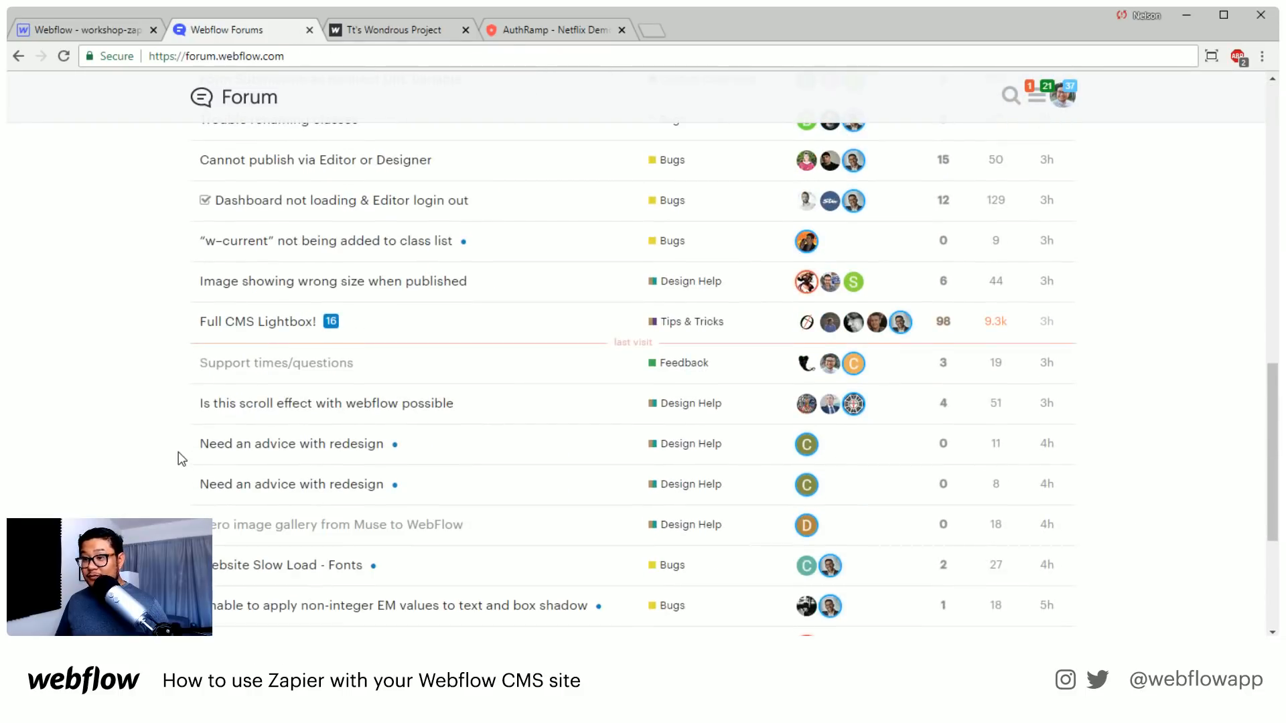
{"action": "scroll", "coordinate": [373, 444], "scroll_direction": "down", "scroll_amount": 3}
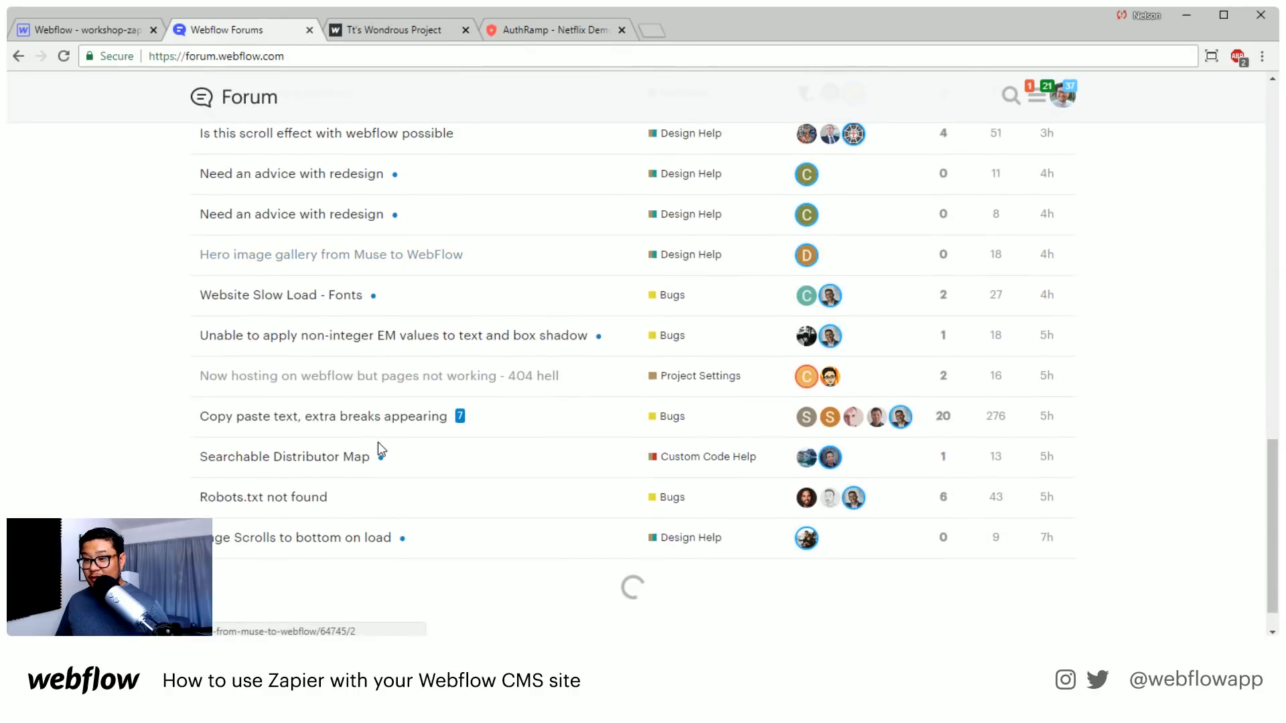
{"action": "scroll", "coordinate": [476, 376], "scroll_direction": "up", "scroll_amount": 15}
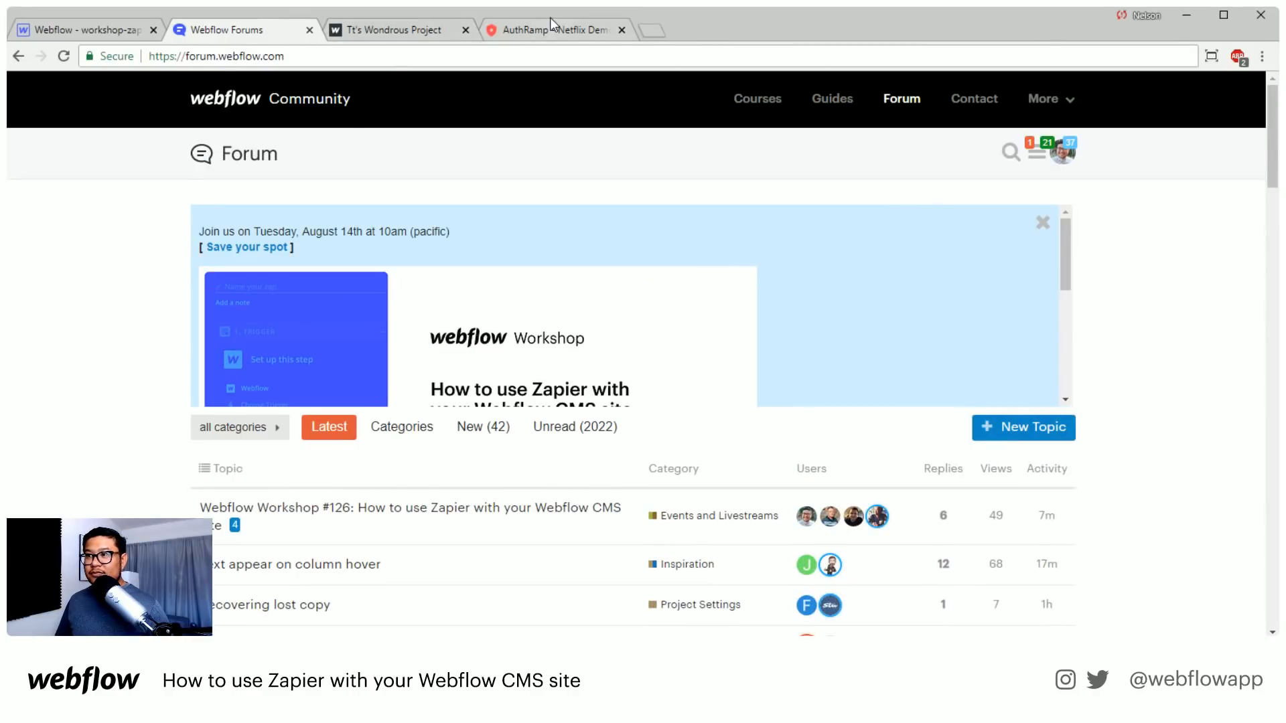
Search the forum for authramp, and open the topic "AuthRamp - Free and Paid User Accounts for Webflow"
{"action": "left_click", "coordinate": [1009, 152]}
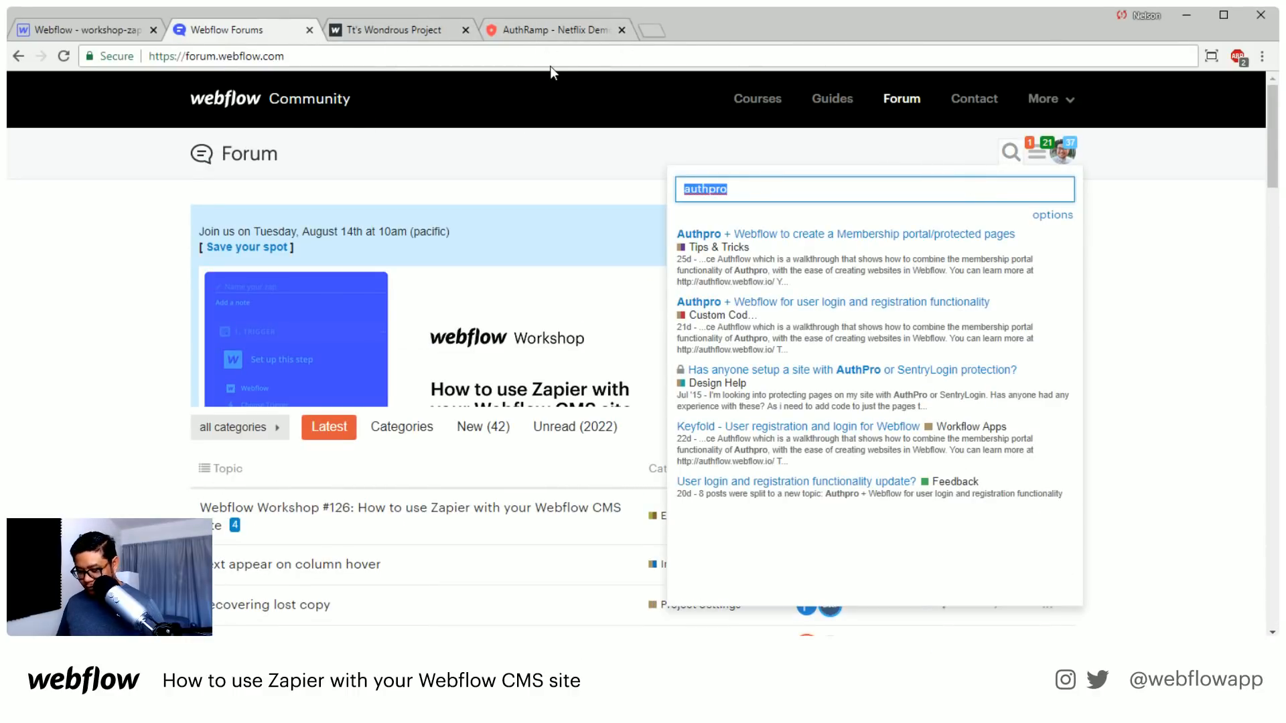
{"action": "key", "text": "Right"}
{"action": "key", "text": "BackSpace"}
{"action": "key", "text": "BackSpace"}
{"action": "key", "text": "BackSpace"}
{"action": "type", "text": "ramp"}
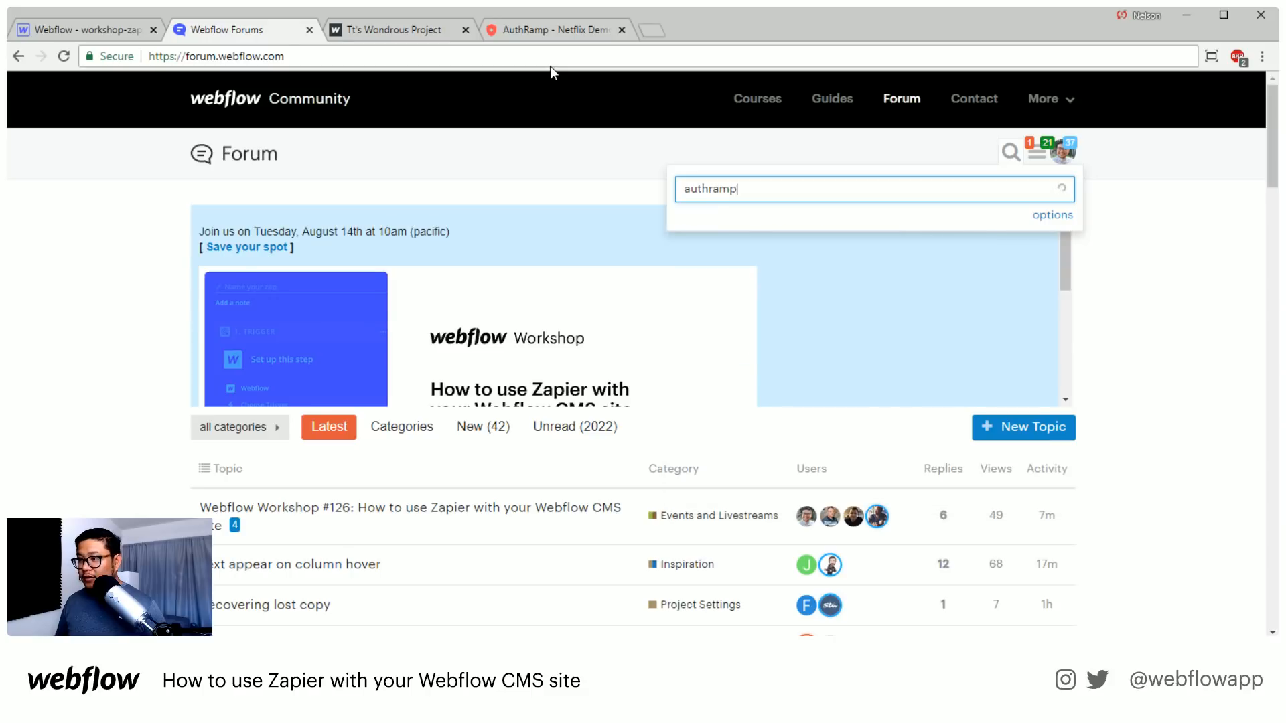
{"action": "key", "text": "Return"}
{"action": "left_click", "coordinate": [380, 333]}
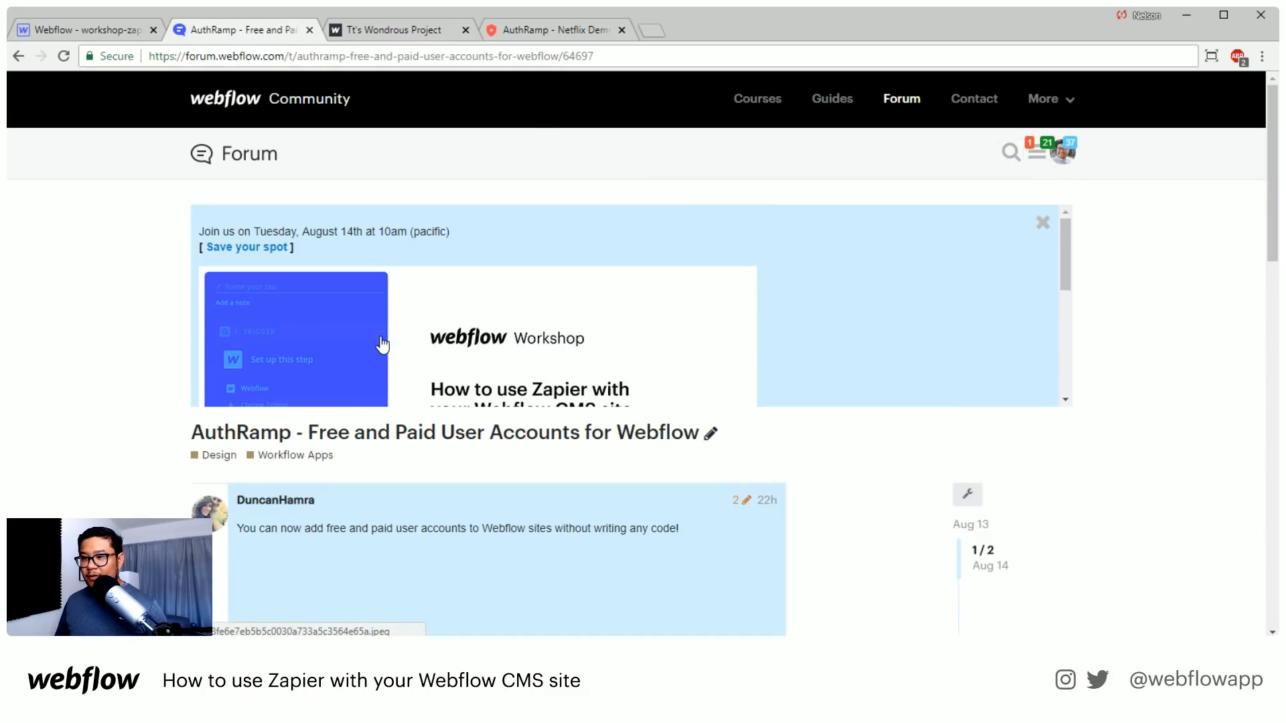
Examine the AuthRamp post's screenshot and site link, and return to the Netflix demo site
{"action": "scroll", "coordinate": [135, 454], "scroll_direction": "down", "scroll_amount": 3}
{"action": "scroll", "coordinate": [134, 449], "scroll_direction": "down", "scroll_amount": 1}
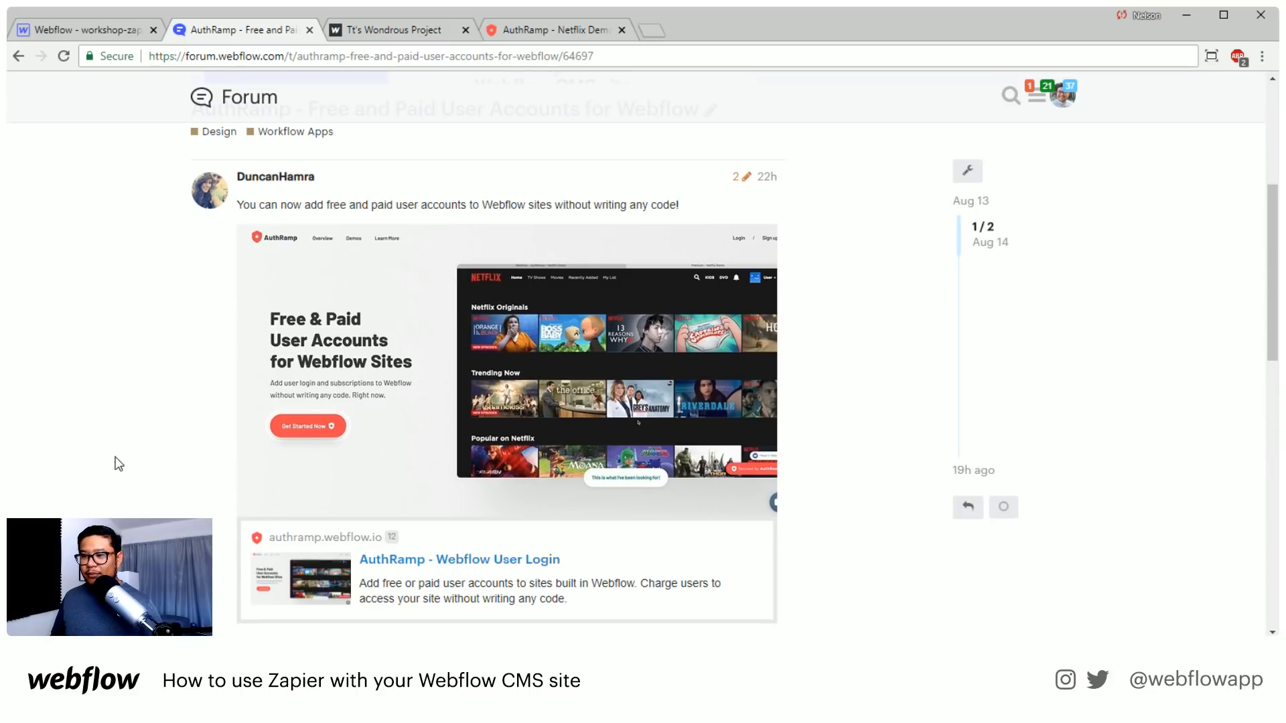
{"action": "left_click", "coordinate": [524, 29]}
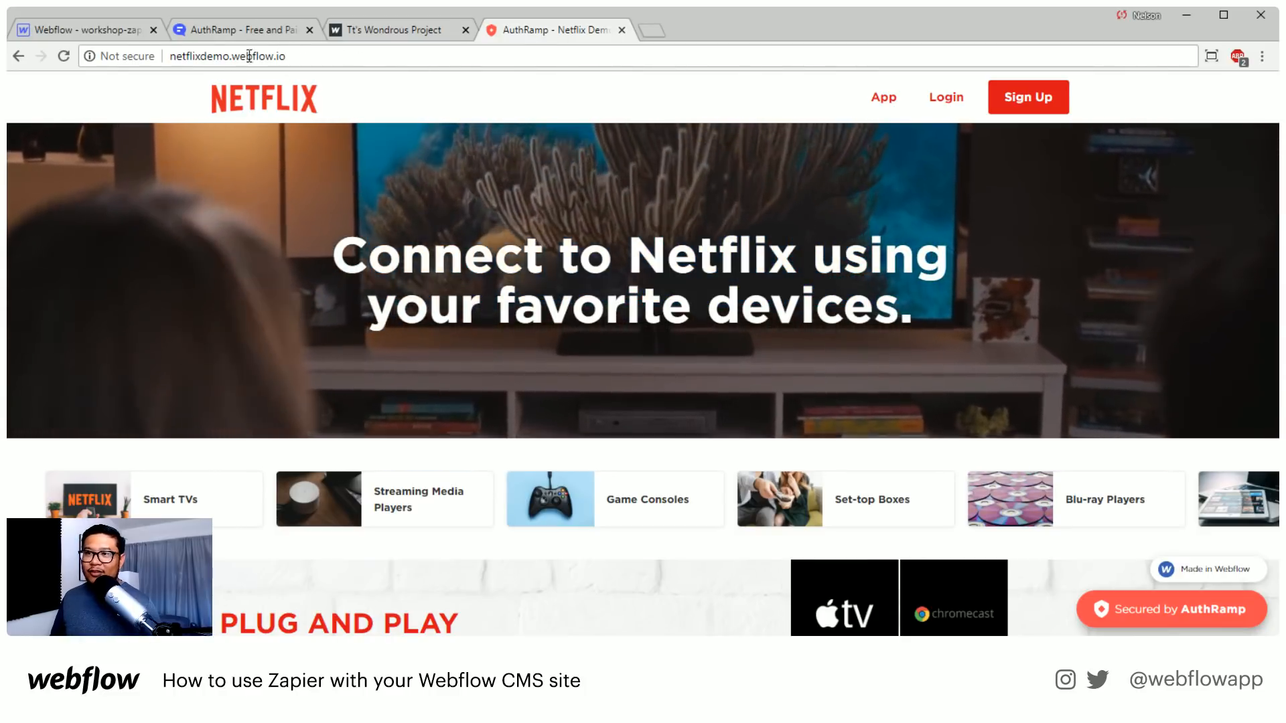
Start the sign-up on the Netflix demo site and choose the Basic plan at $7.99
{"action": "left_click", "coordinate": [1026, 99]}
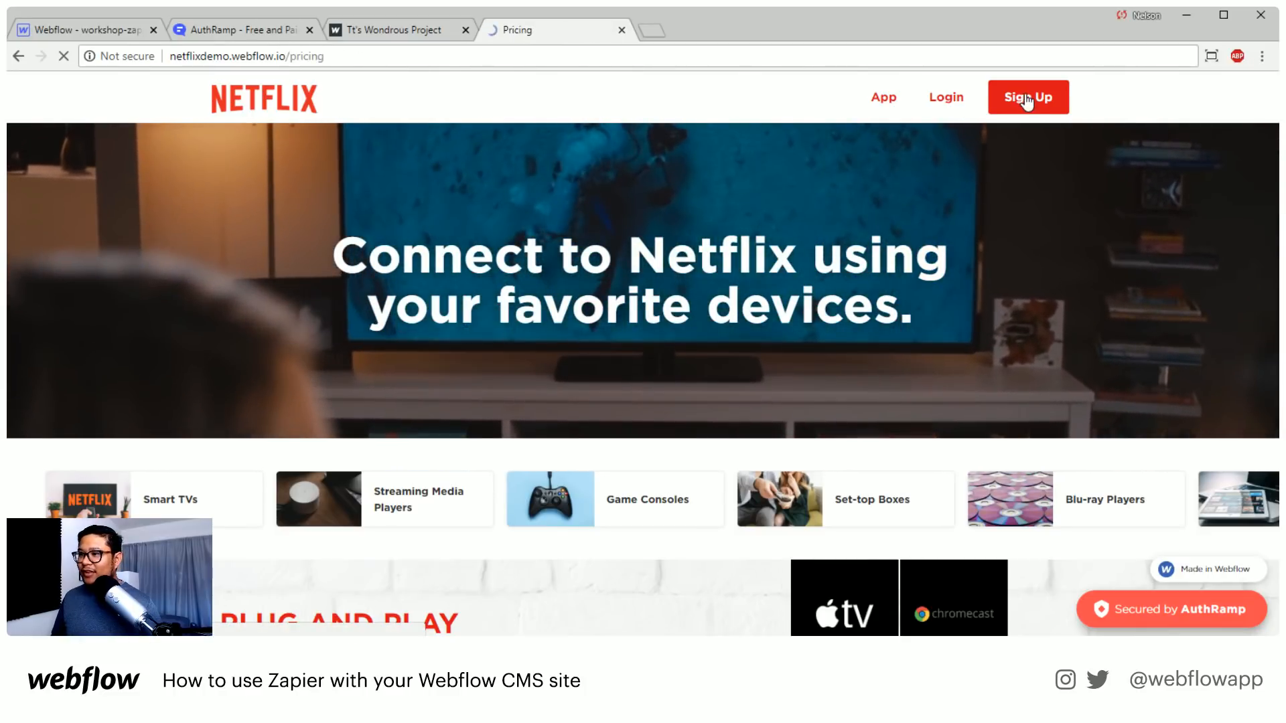
{"action": "scroll", "coordinate": [1136, 356], "scroll_direction": "down", "scroll_amount": 1}
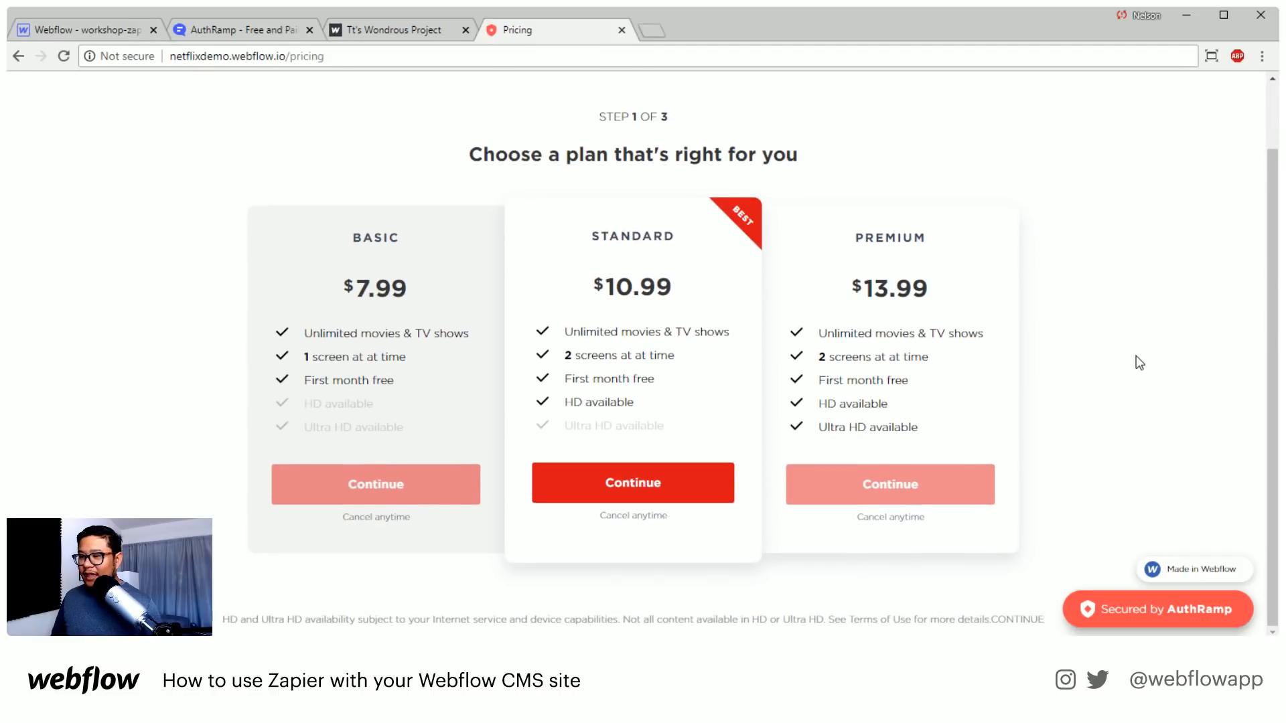
{"action": "left_click", "coordinate": [330, 496]}
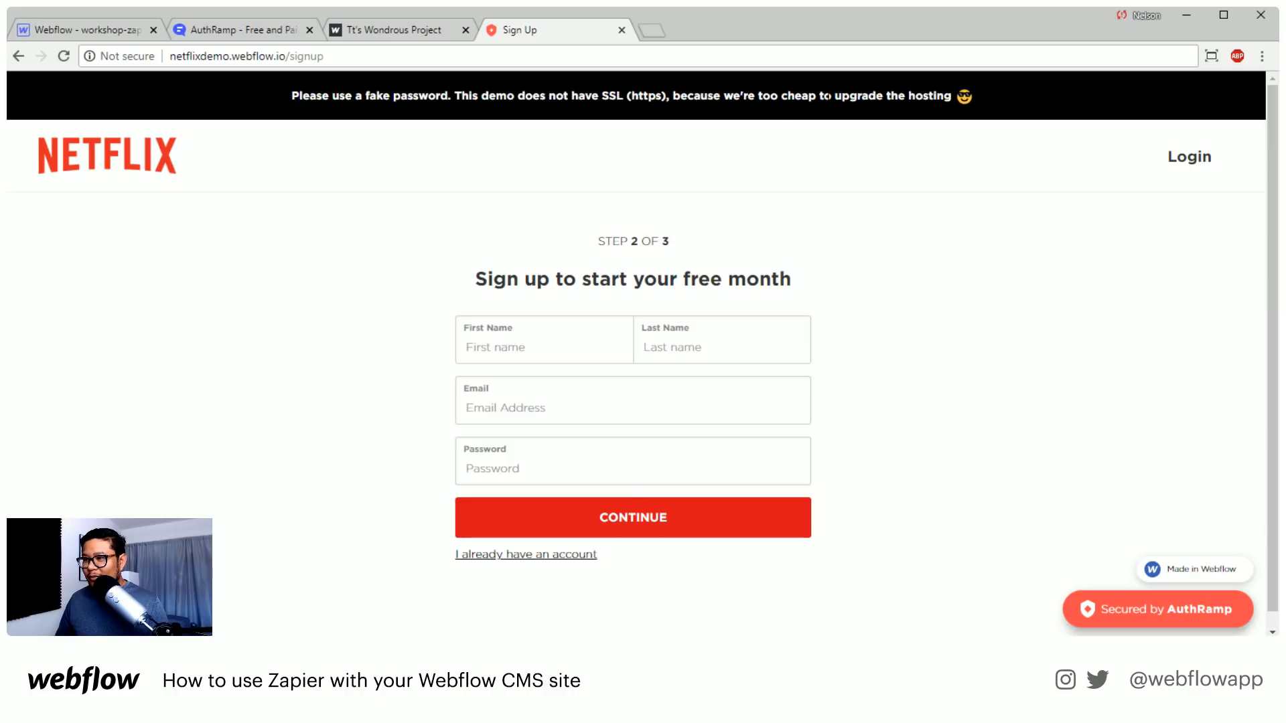
Fill in a sample first name and last name in the sign-up form
{"action": "left_click", "coordinate": [514, 348]}
{"action": "type", "text": "joh"}
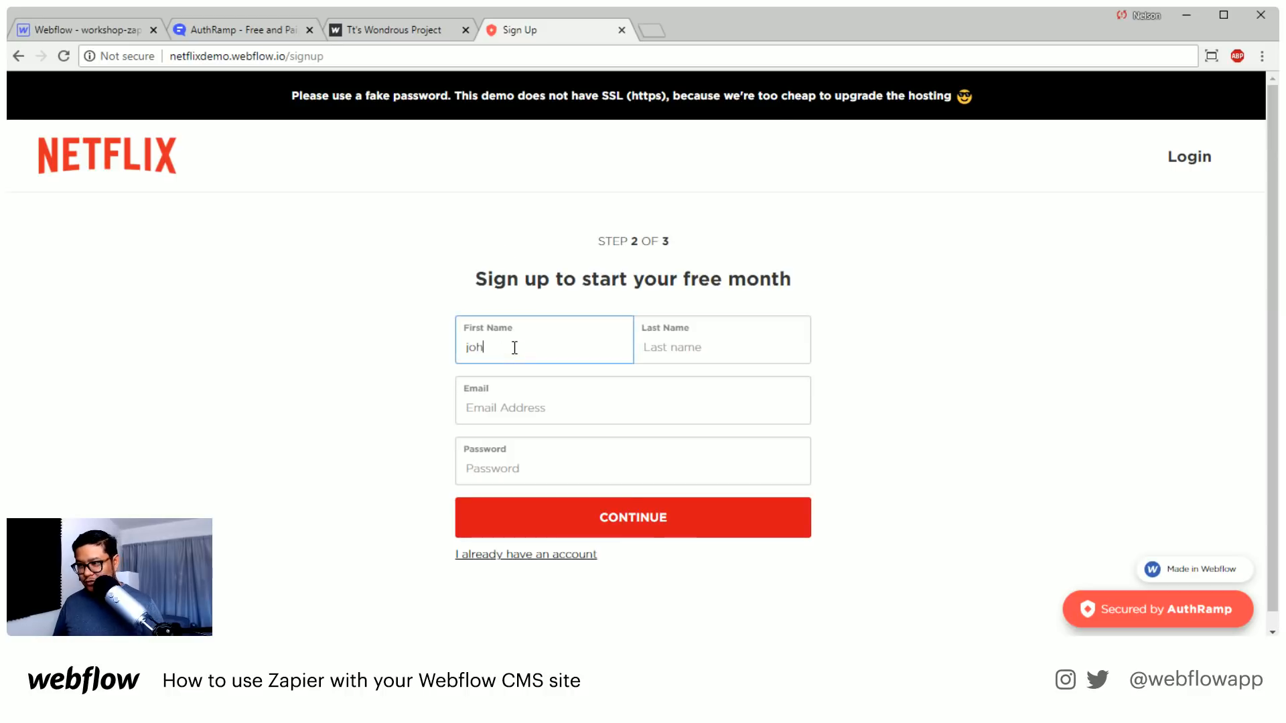
{"action": "type", "text": "n"}
{"action": "key", "text": "Tab"}
{"action": "type", "text": "smith"}
{"action": "key", "text": "Tab"}
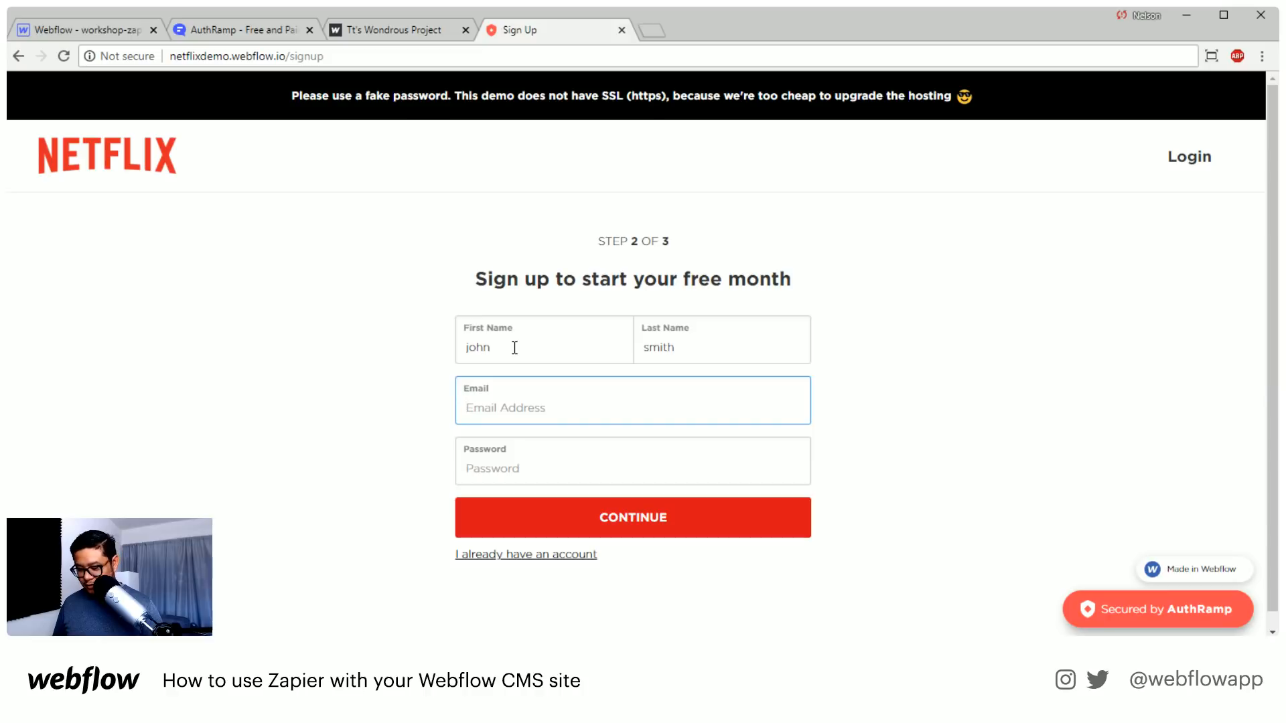
Enter a sample email address in the sign-up form and correct the typo in its domain ending
{"action": "type", "text": "dad"}
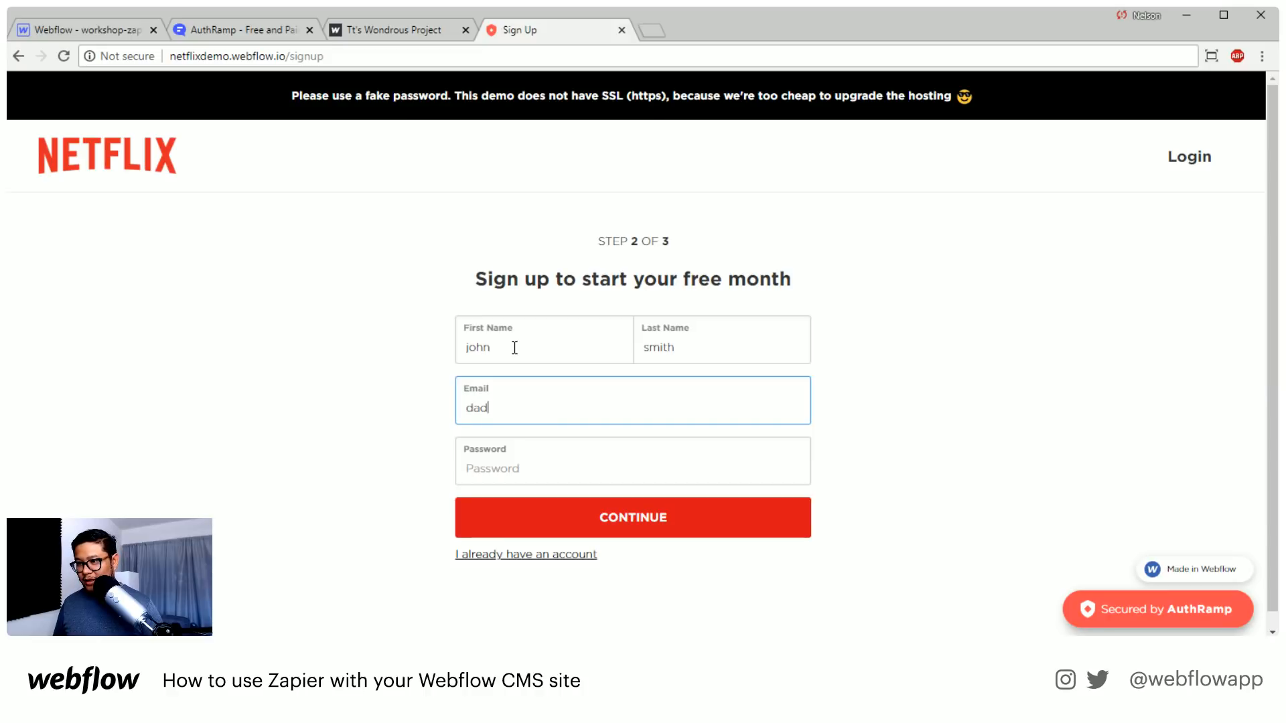
{"action": "type", "text": "ada@ex"}
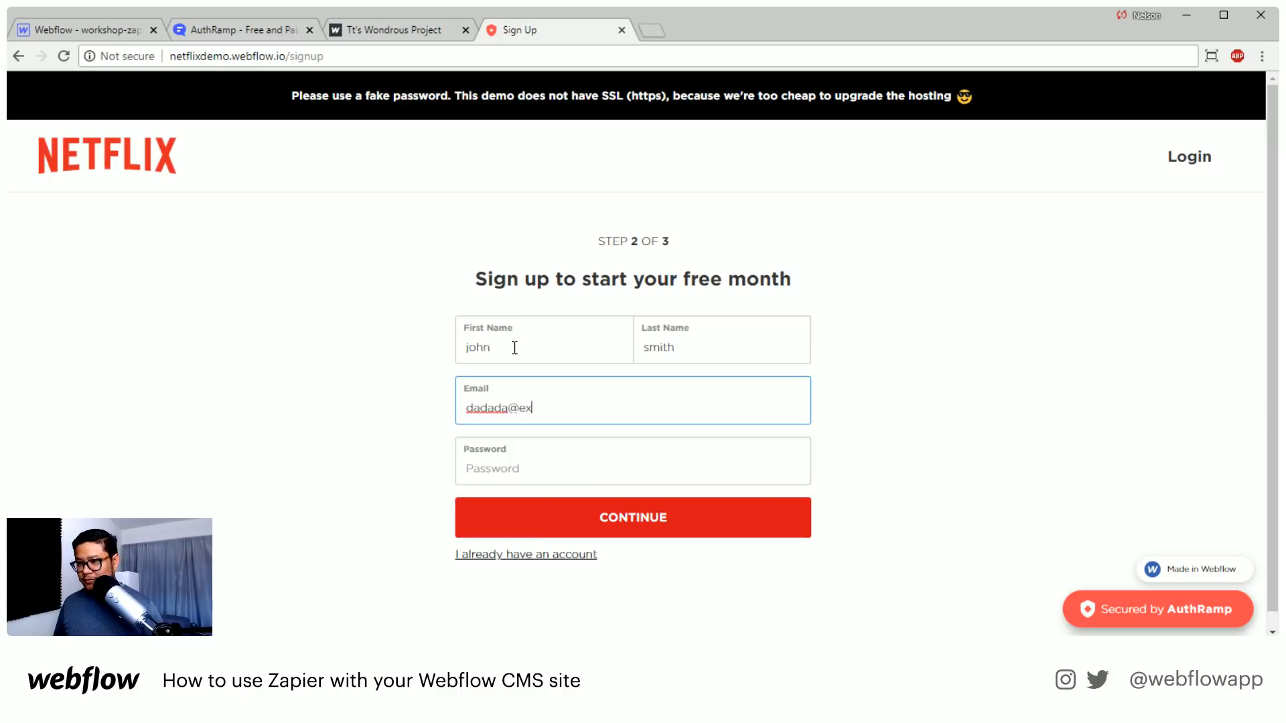
{"action": "type", "text": "ample.copm"}
{"action": "key", "text": "Tab"}
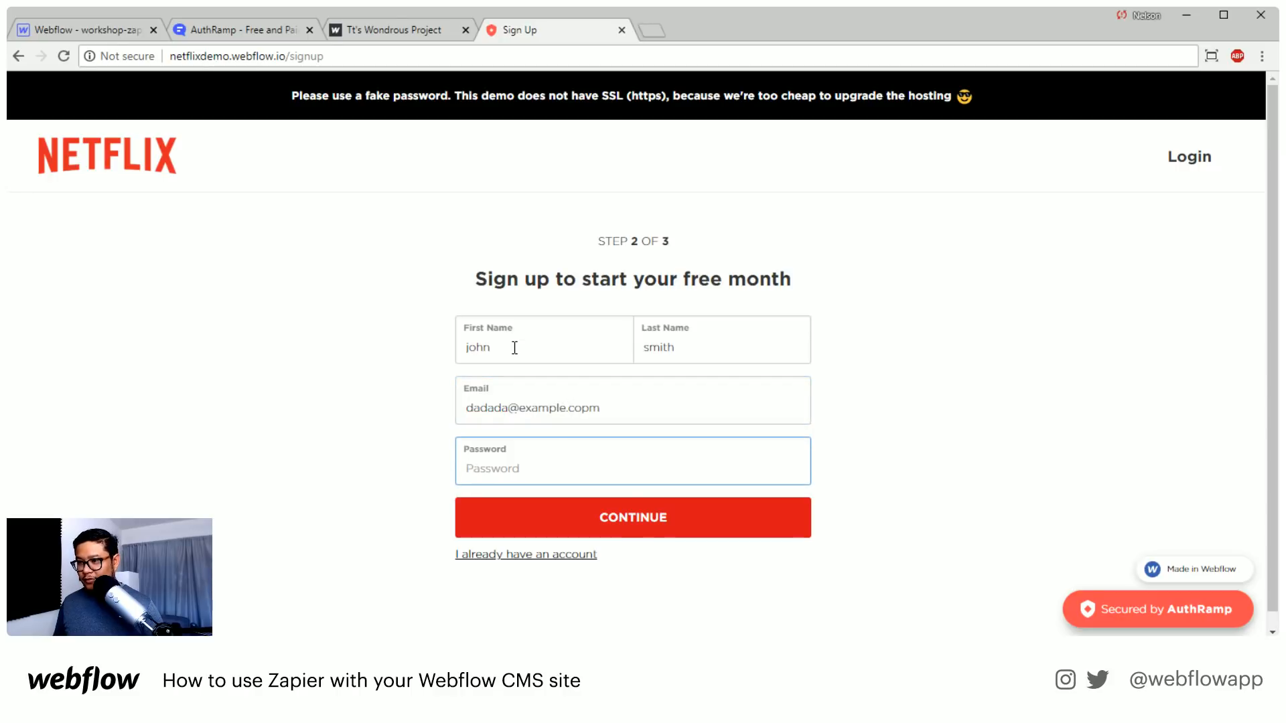
{"action": "key", "text": "shift+Tab"}
{"action": "key", "text": "End"}
{"action": "type", "text": "m"}
Enter a fake account password and submit the sign-up form to continue to the checkout
{"action": "key", "text": "Tab"}
{"action": "type", "text": "p"}
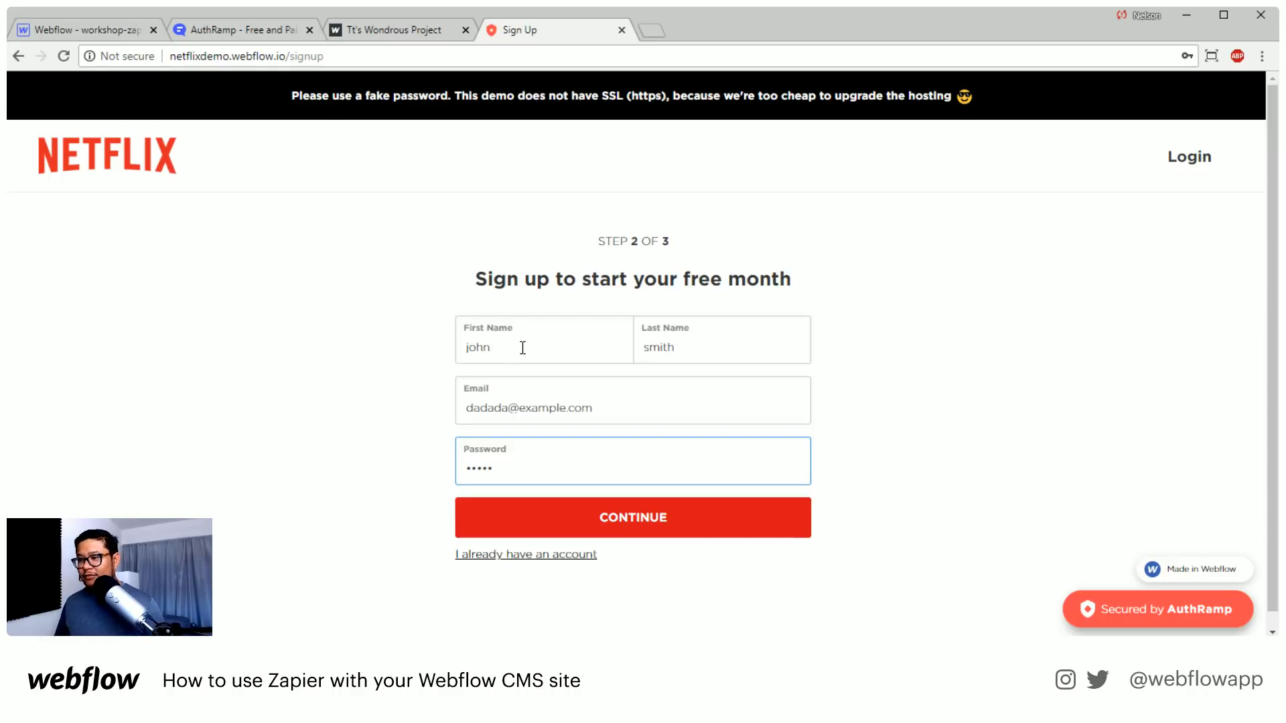
{"action": "left_click", "coordinate": [675, 524]}
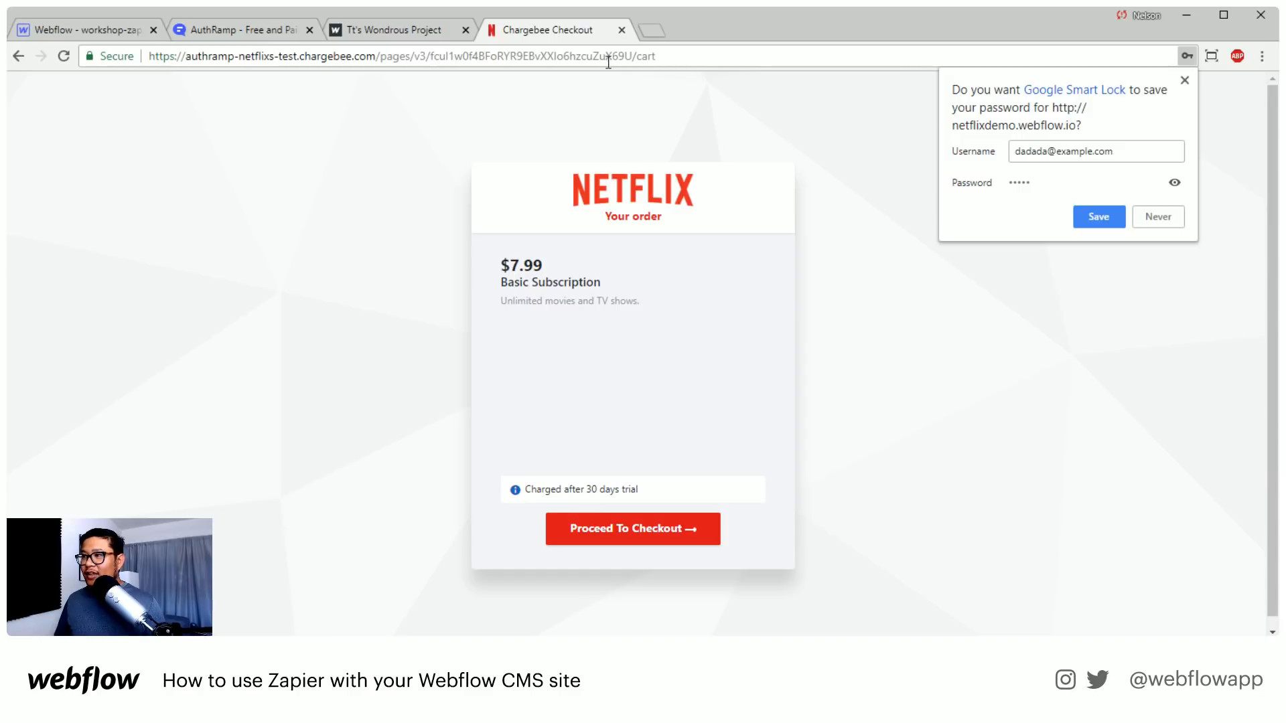
Dismiss the offer to save the login and highlight "chargebee" in the checkout page's web address
{"action": "left_click", "coordinate": [1184, 80]}
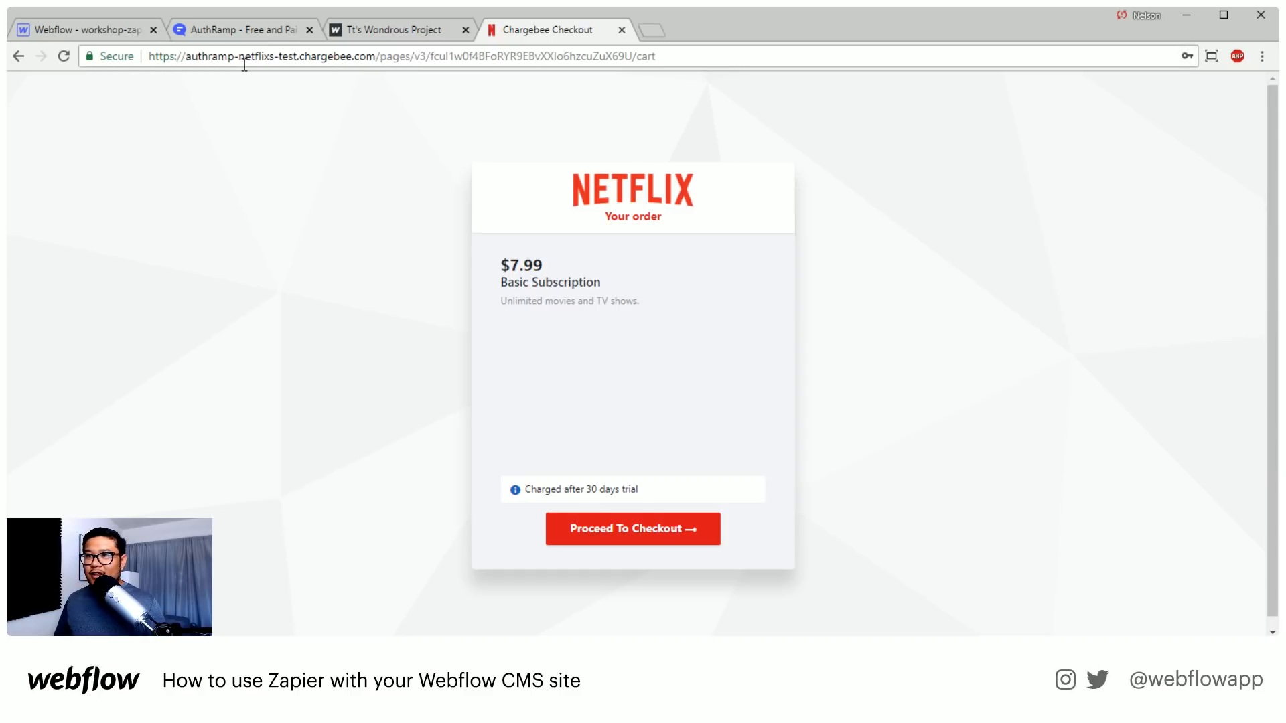
{"action": "left_click", "coordinate": [330, 53]}
{"action": "left_click", "coordinate": [335, 55]}
{"action": "double_click", "coordinate": [338, 55]}
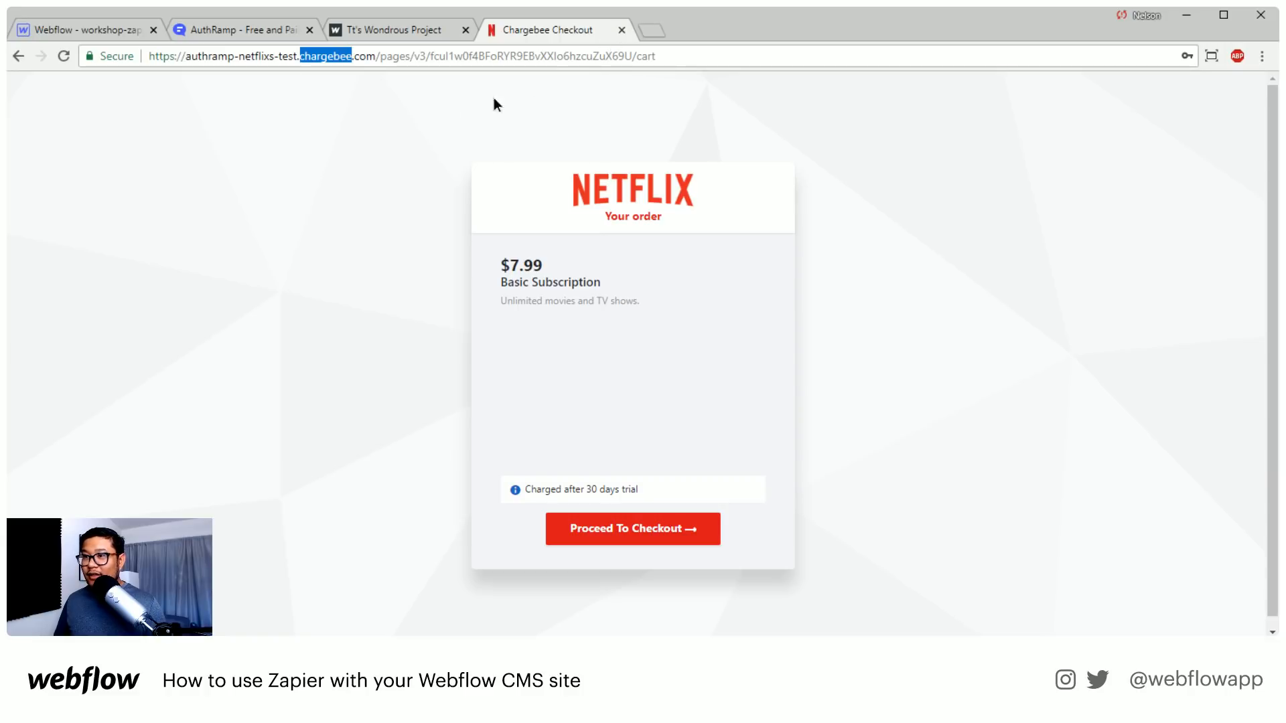
Go back from the checkout through the sign-up and pricing pages to the Netflix demo's home page
{"action": "left_click", "coordinate": [18, 56]}
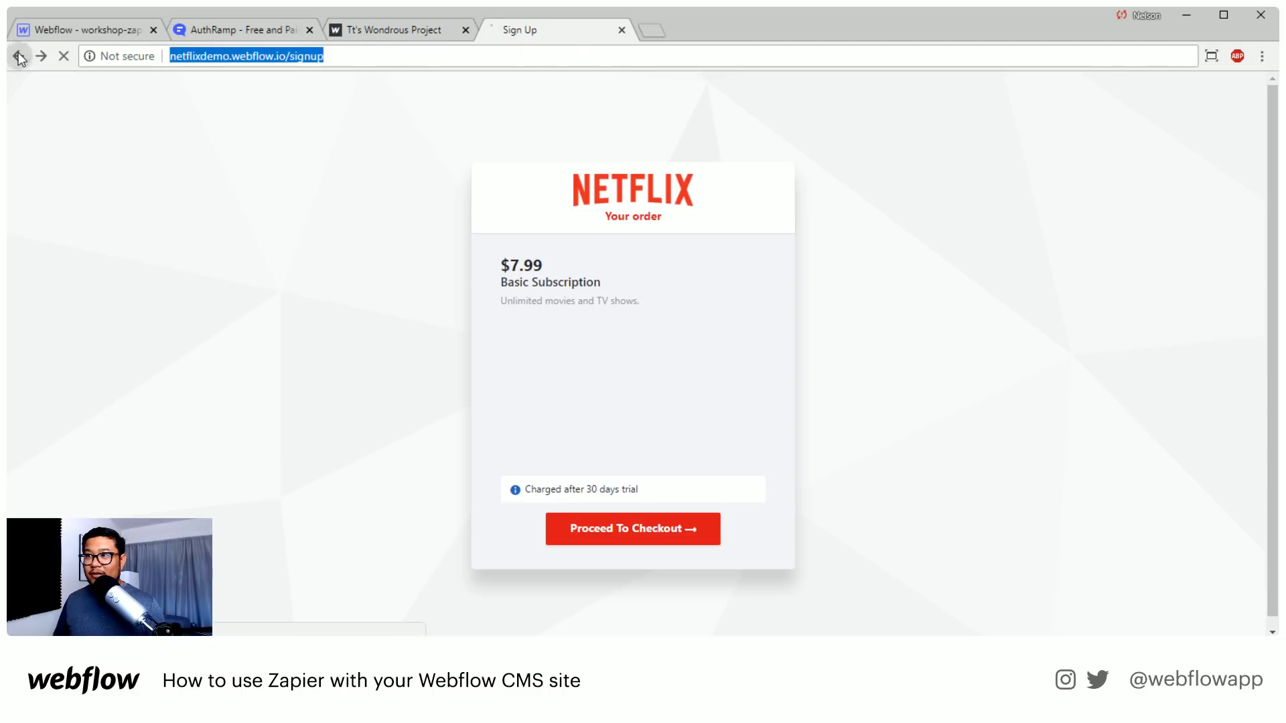
{"action": "left_click", "coordinate": [18, 56]}
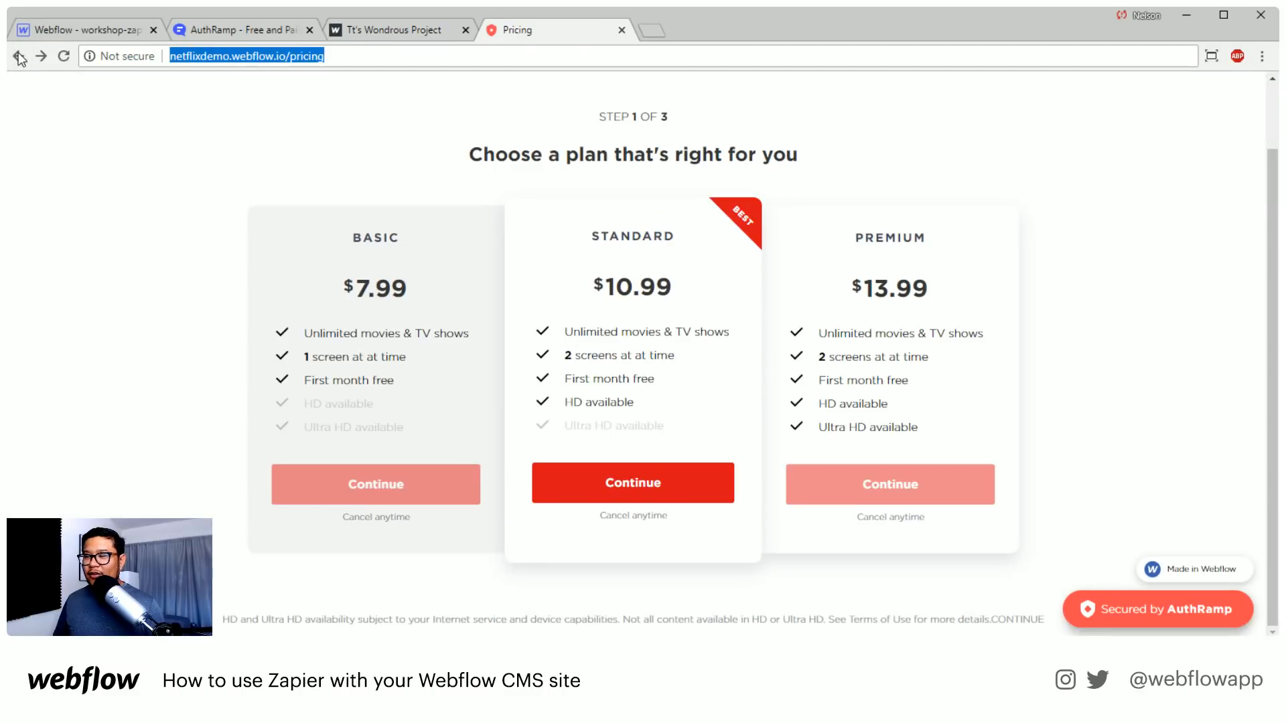
{"action": "scroll", "coordinate": [144, 400], "scroll_direction": "up", "scroll_amount": 1}
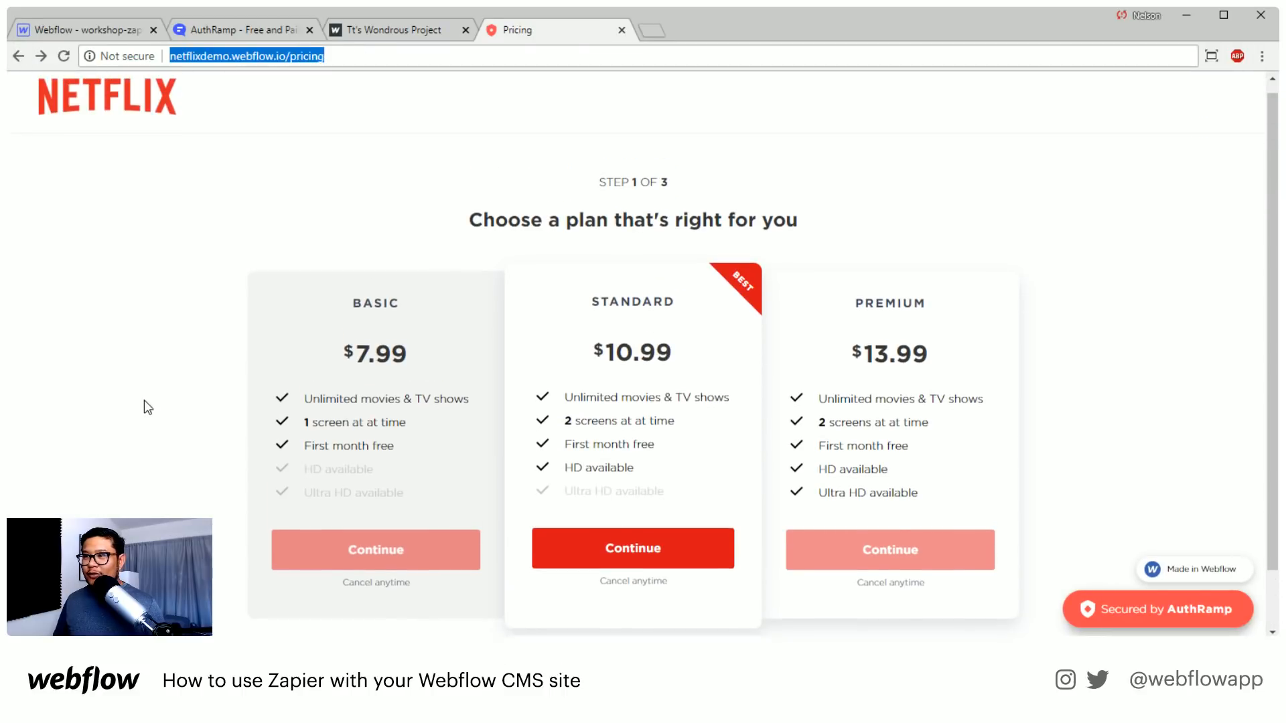
{"action": "left_click", "coordinate": [20, 59]}
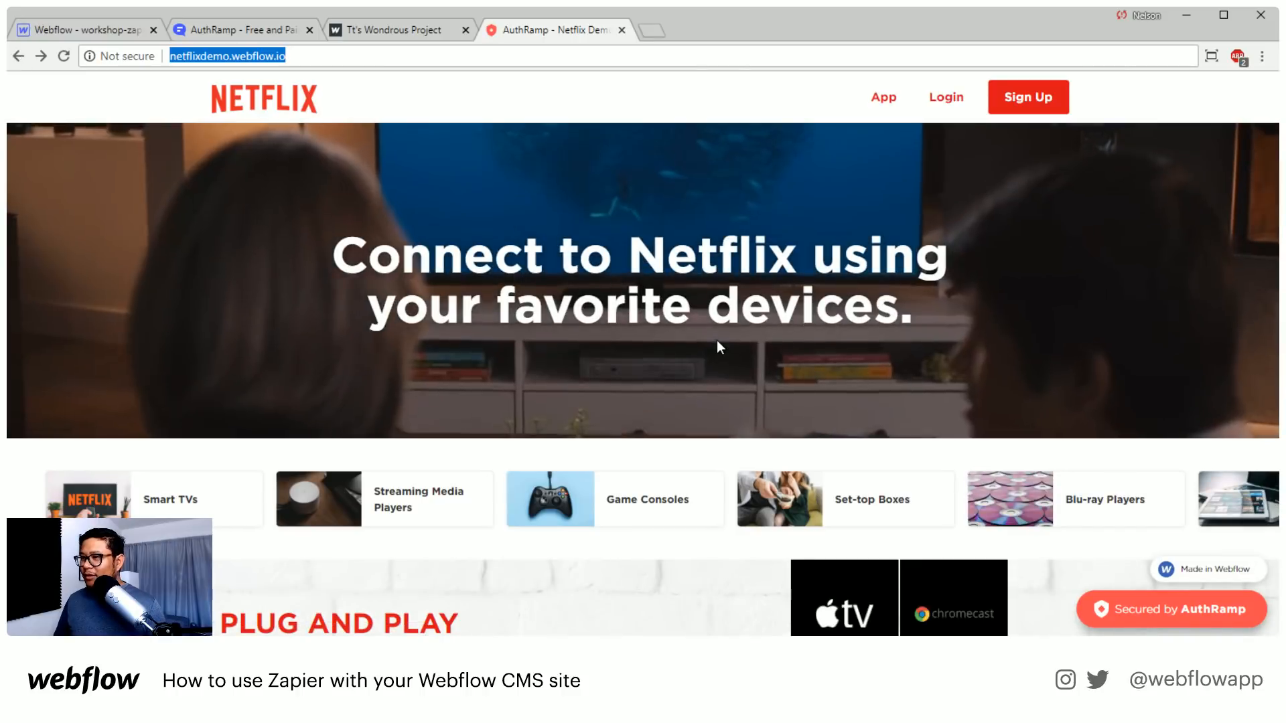
{"action": "scroll", "coordinate": [714, 361], "scroll_direction": "down", "scroll_amount": 7}
{"action": "scroll", "coordinate": [697, 442], "scroll_direction": "up", "scroll_amount": 7}
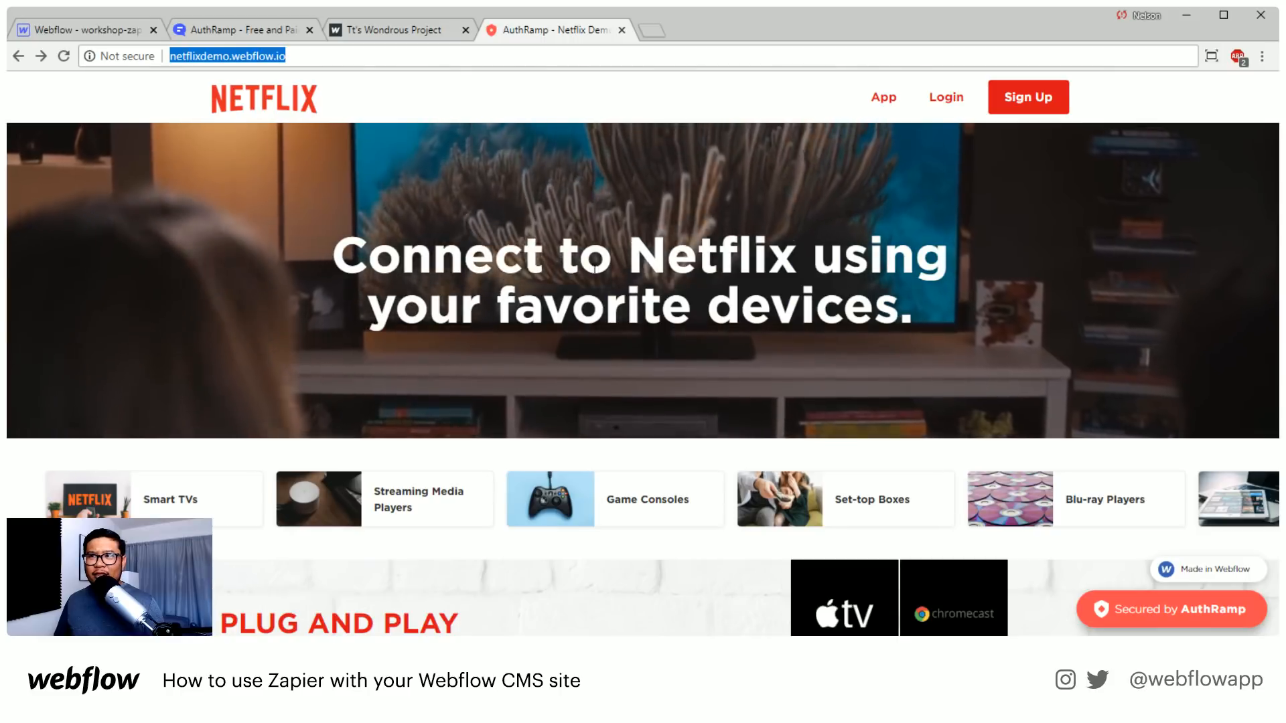
Search the Webflow forum for authpro and open the topic "Authpro + Webflow to create a Membership portal/protected pages"
{"action": "left_click", "coordinate": [237, 30]}
{"action": "left_click", "coordinate": [1010, 96]}
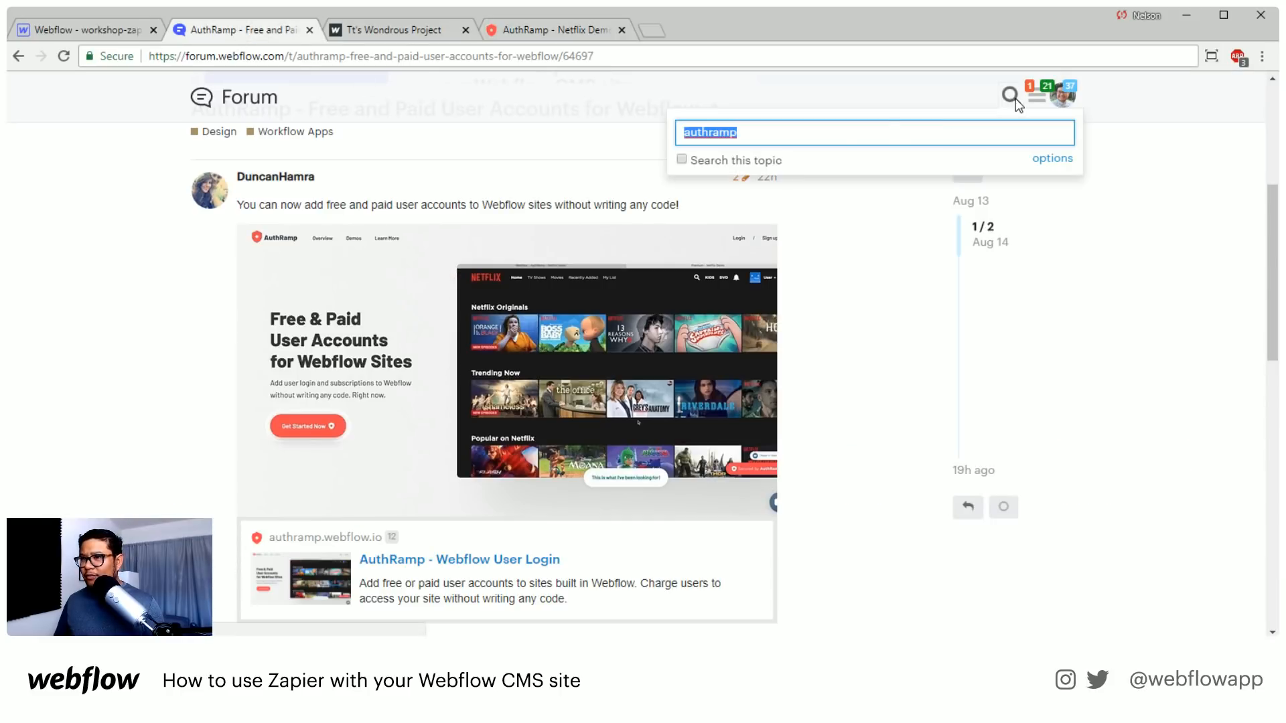
{"action": "type", "text": "auth"}
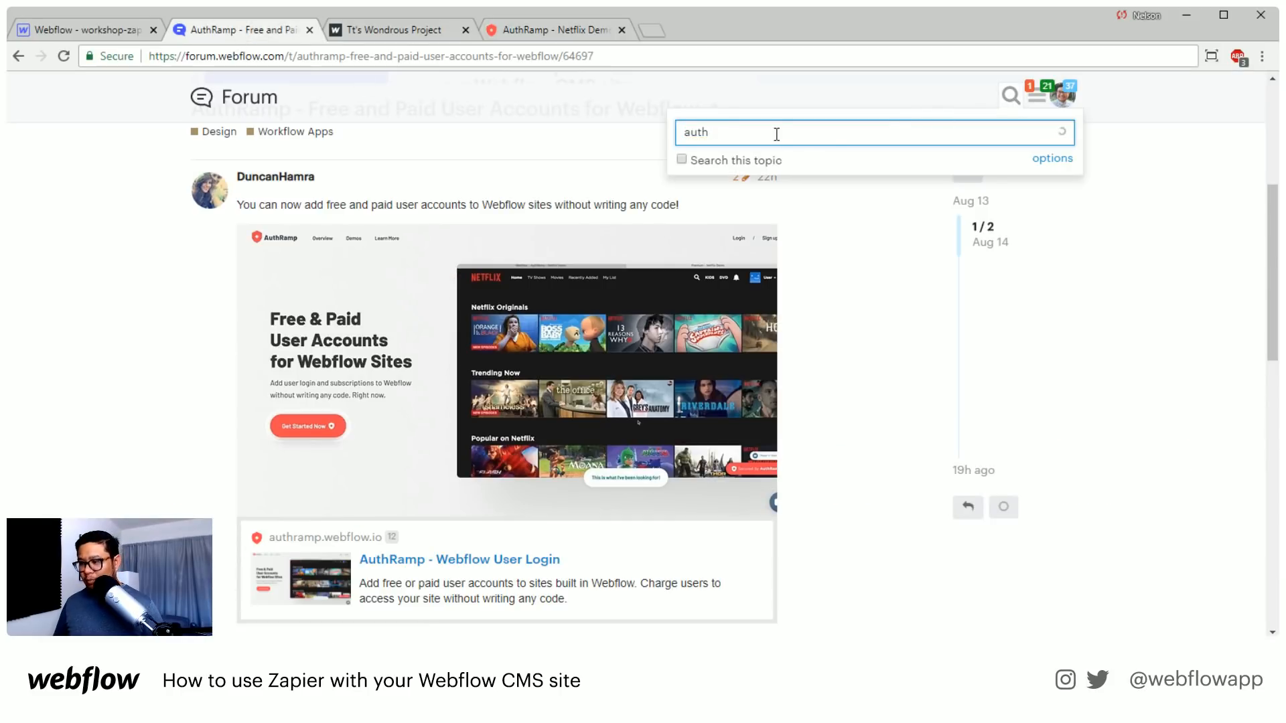
{"action": "type", "text": "rapro"}
{"action": "key", "text": "Return"}
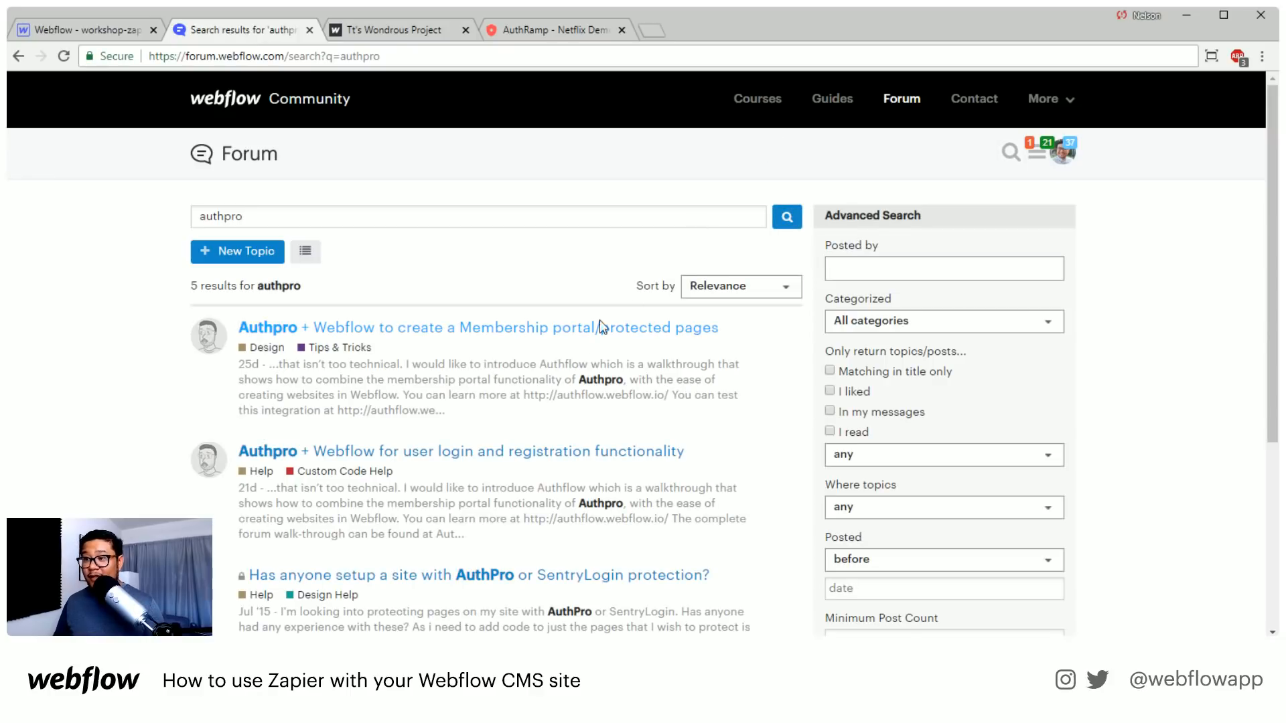
{"action": "left_click", "coordinate": [561, 333]}
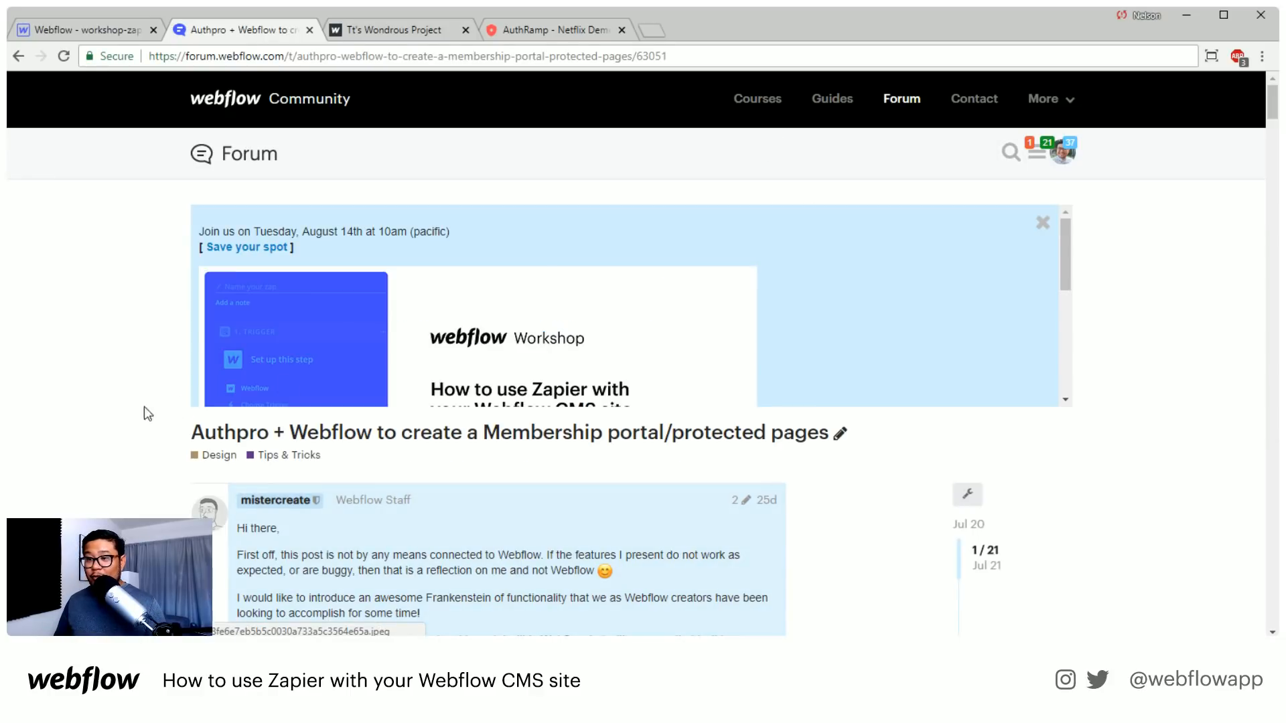
Skim the Authpro topic's walkthrough from the plan purchase through step 11 on updating the settings URLs
{"action": "scroll", "coordinate": [163, 376], "scroll_direction": "down", "scroll_amount": 5}
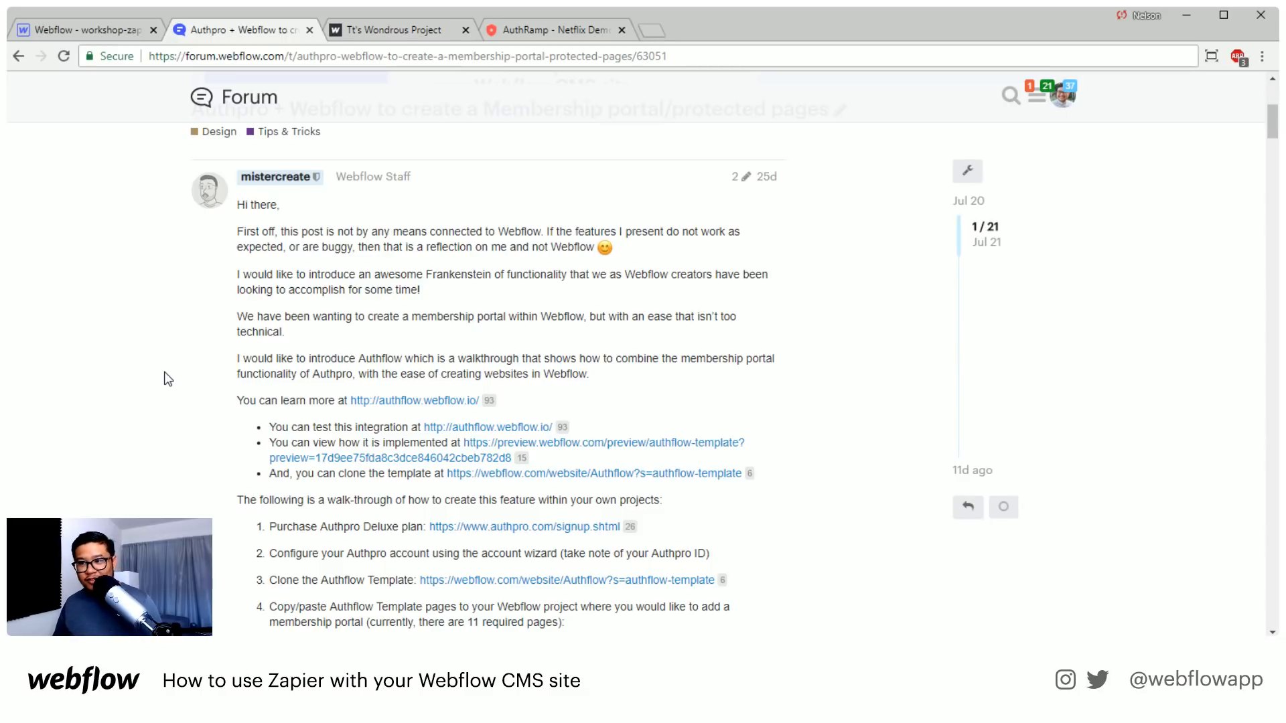
{"action": "scroll", "coordinate": [168, 379], "scroll_direction": "down", "scroll_amount": 3}
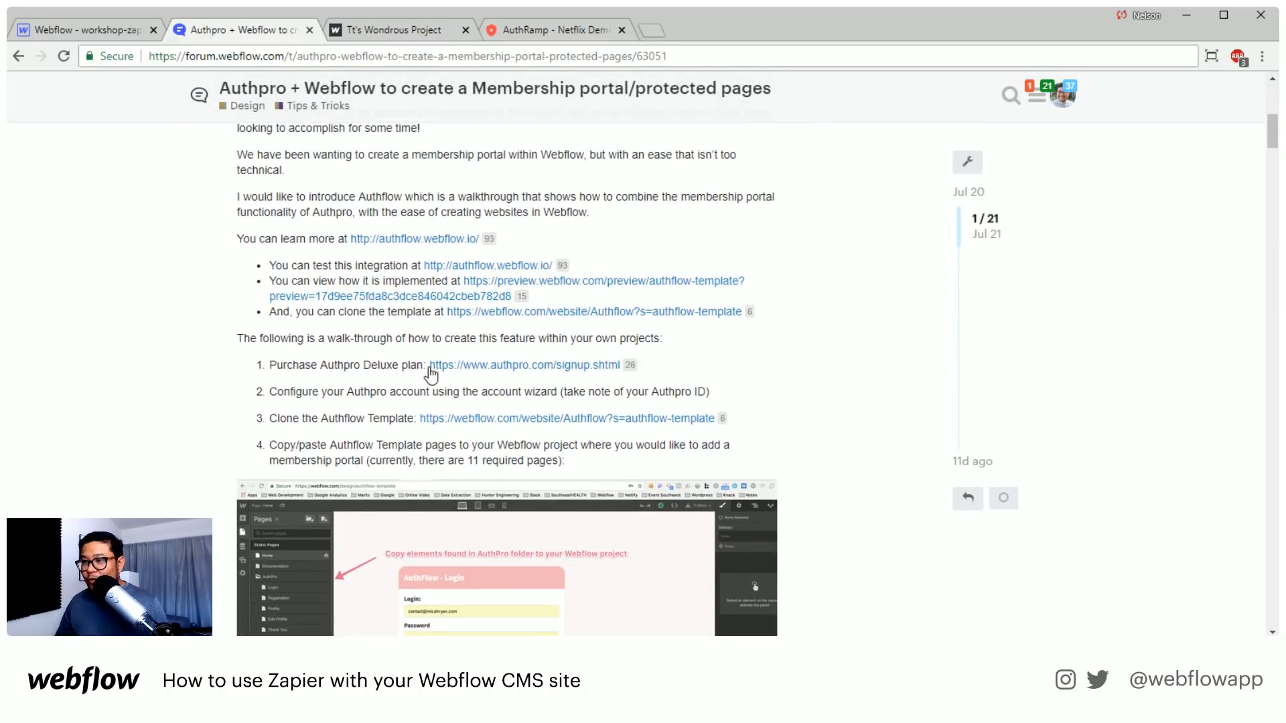
{"action": "scroll", "coordinate": [431, 375], "scroll_direction": "up", "scroll_amount": 1}
{"action": "scroll", "coordinate": [465, 322], "scroll_direction": "down", "scroll_amount": 5}
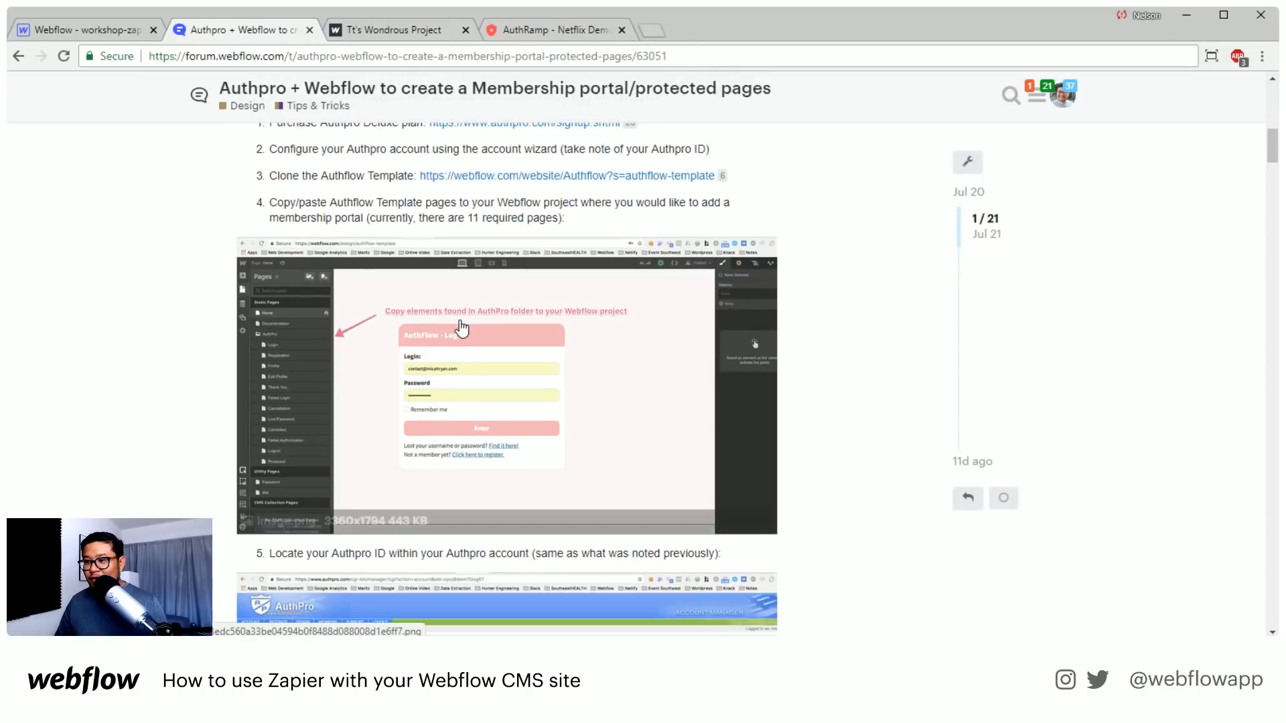
{"action": "scroll", "coordinate": [462, 328], "scroll_direction": "down", "scroll_amount": 16}
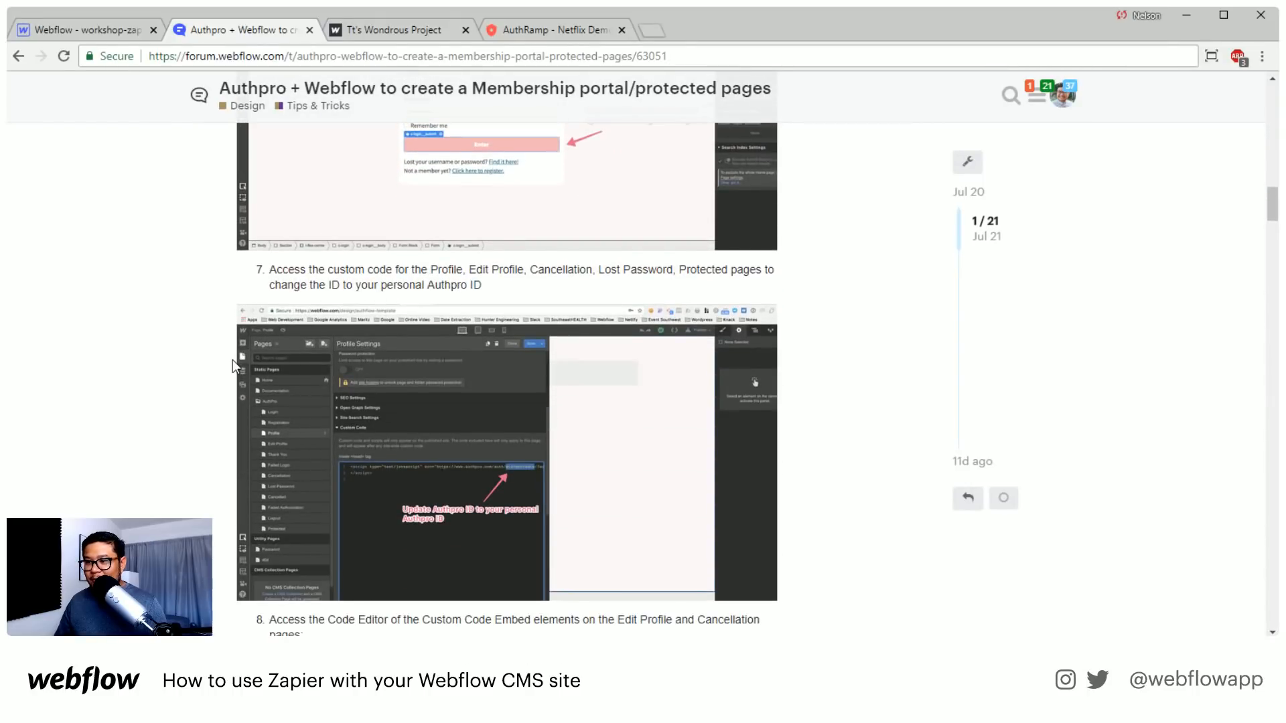
{"action": "scroll", "coordinate": [232, 359], "scroll_direction": "down", "scroll_amount": 15}
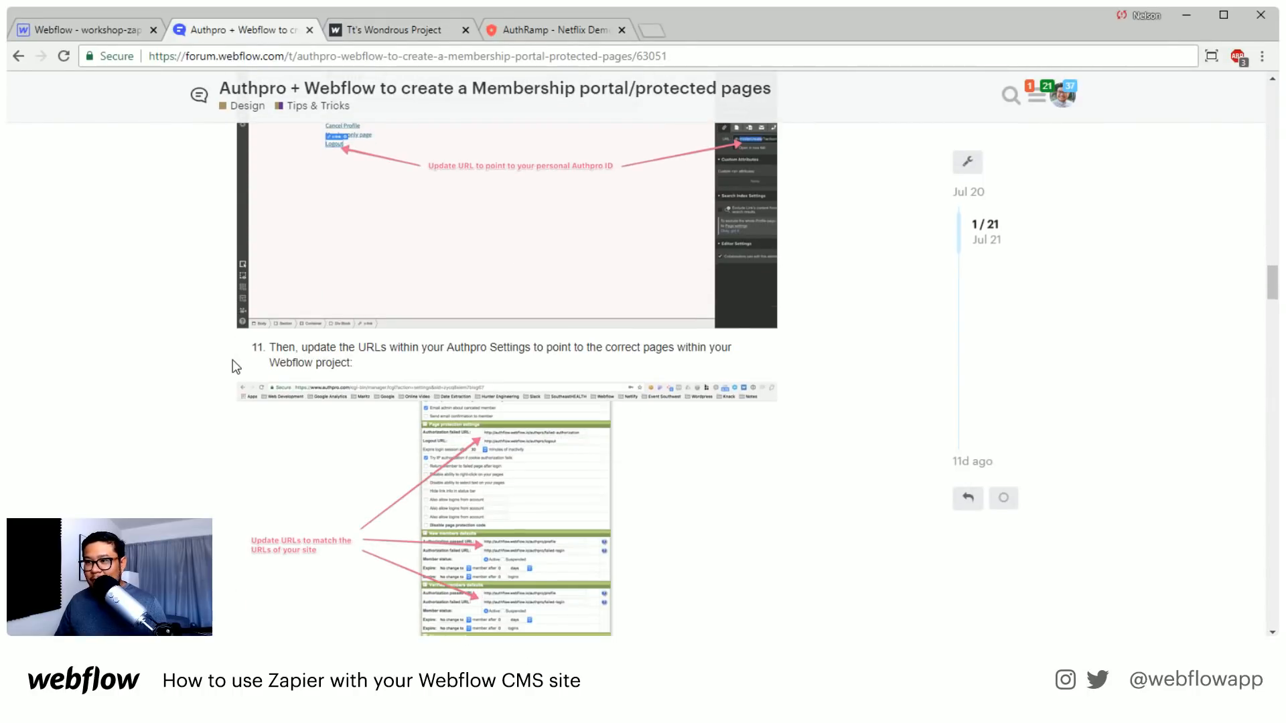
Replace the Netflix demo page with the AuthRamp site at authramp.webflow.io
{"action": "left_click", "coordinate": [540, 37]}
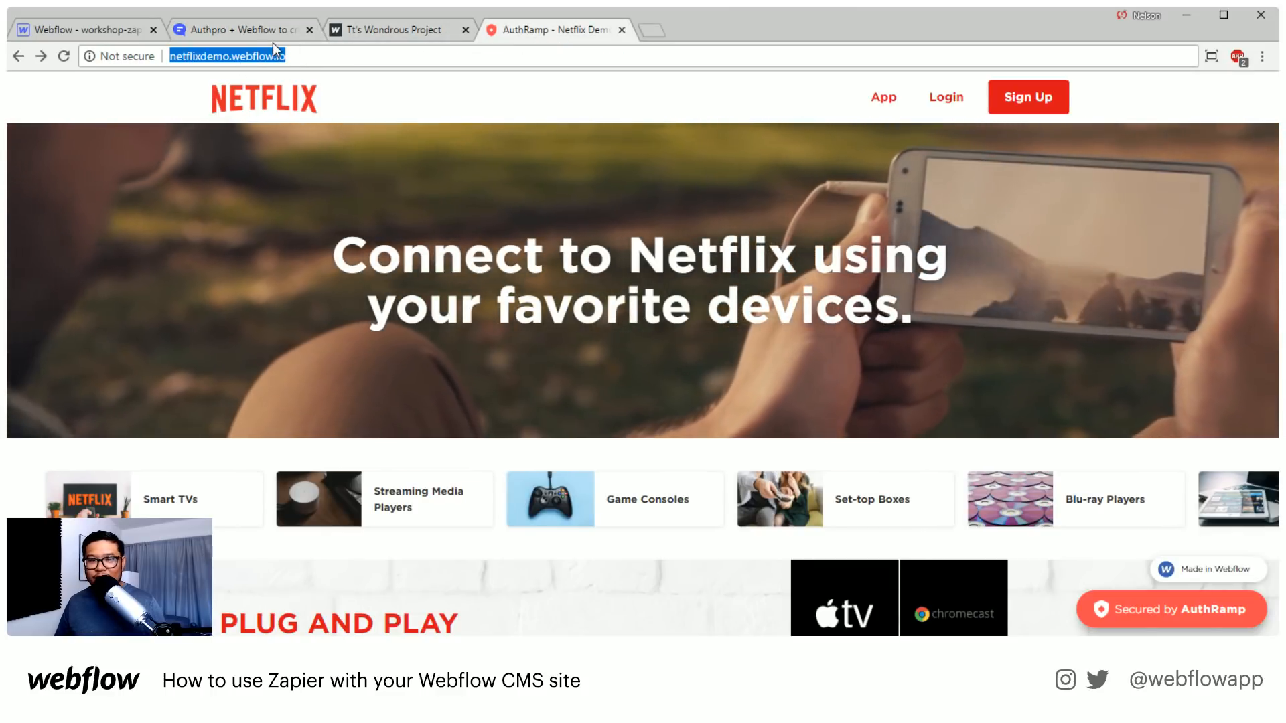
{"action": "type", "text": "authramp"}
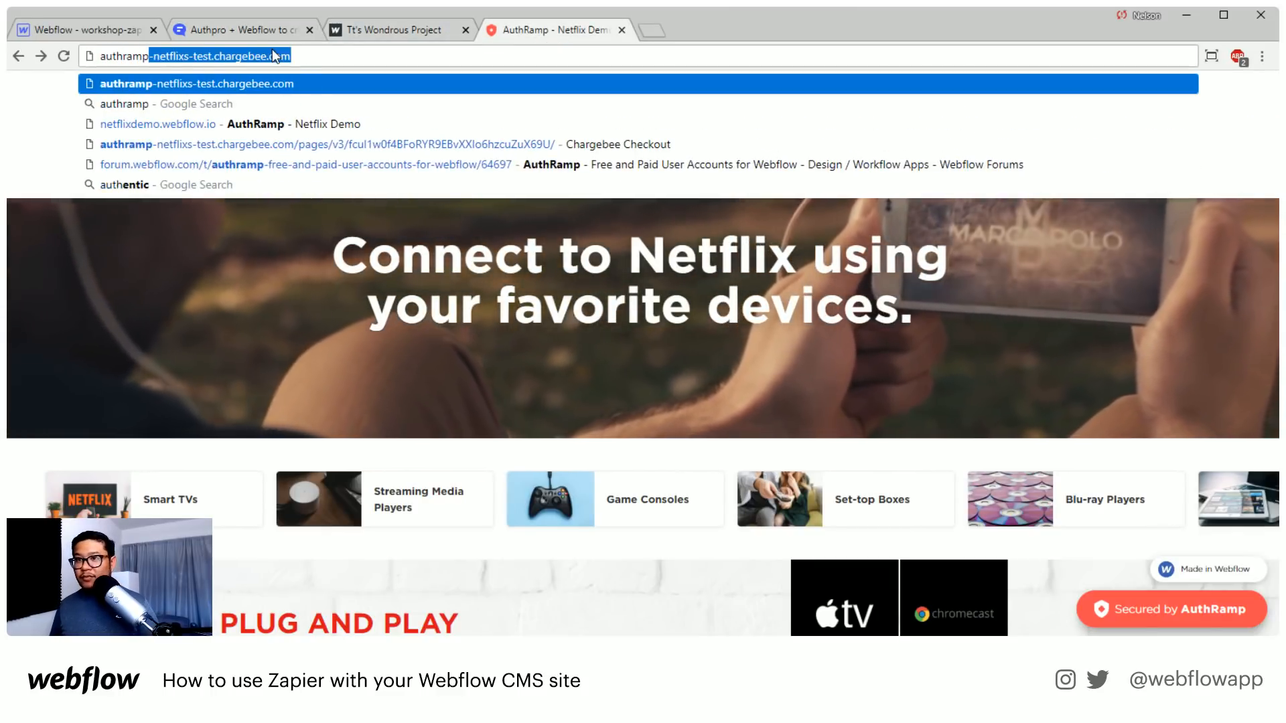
{"action": "key", "text": "BackSpace"}
{"action": "key", "text": "BackSpace"}
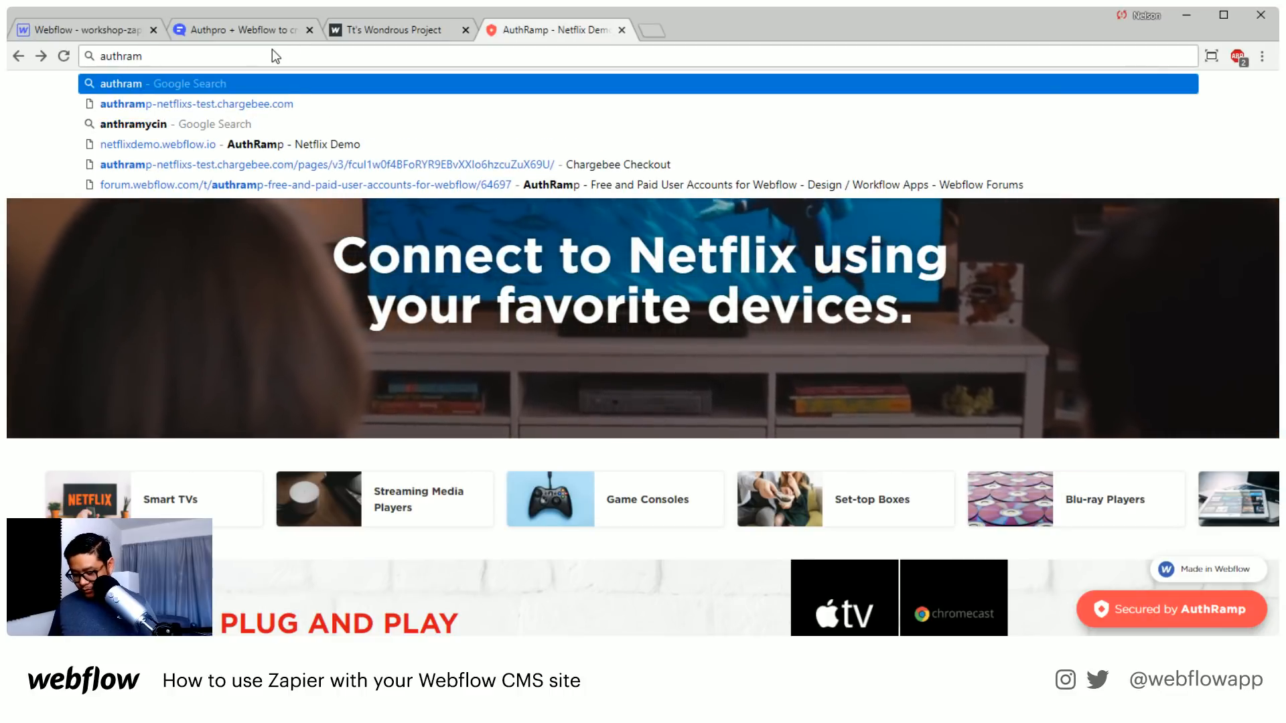
{"action": "type", "text": "p.webflow.io"}
{"action": "key", "text": "Return"}
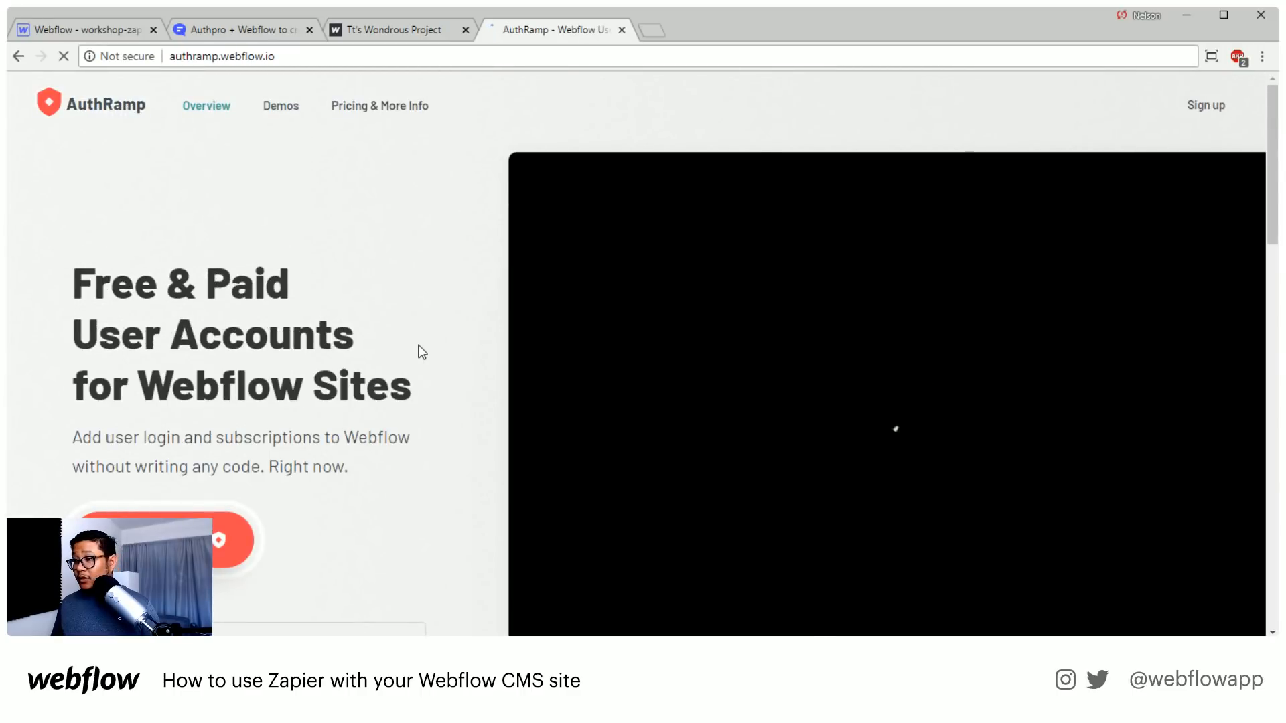
View AuthRamp's Get Started contact form and return to the site without filling it in
{"action": "scroll", "coordinate": [419, 351], "scroll_direction": "down", "scroll_amount": 5}
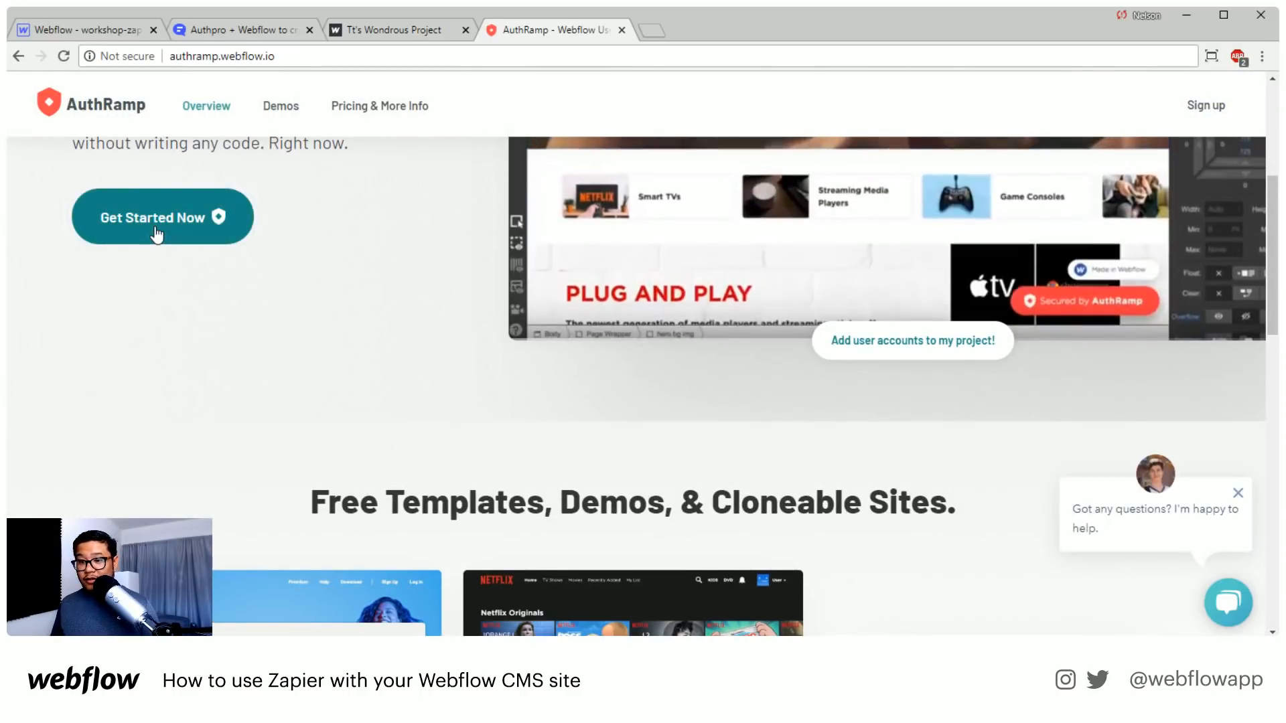
{"action": "left_click", "coordinate": [154, 228]}
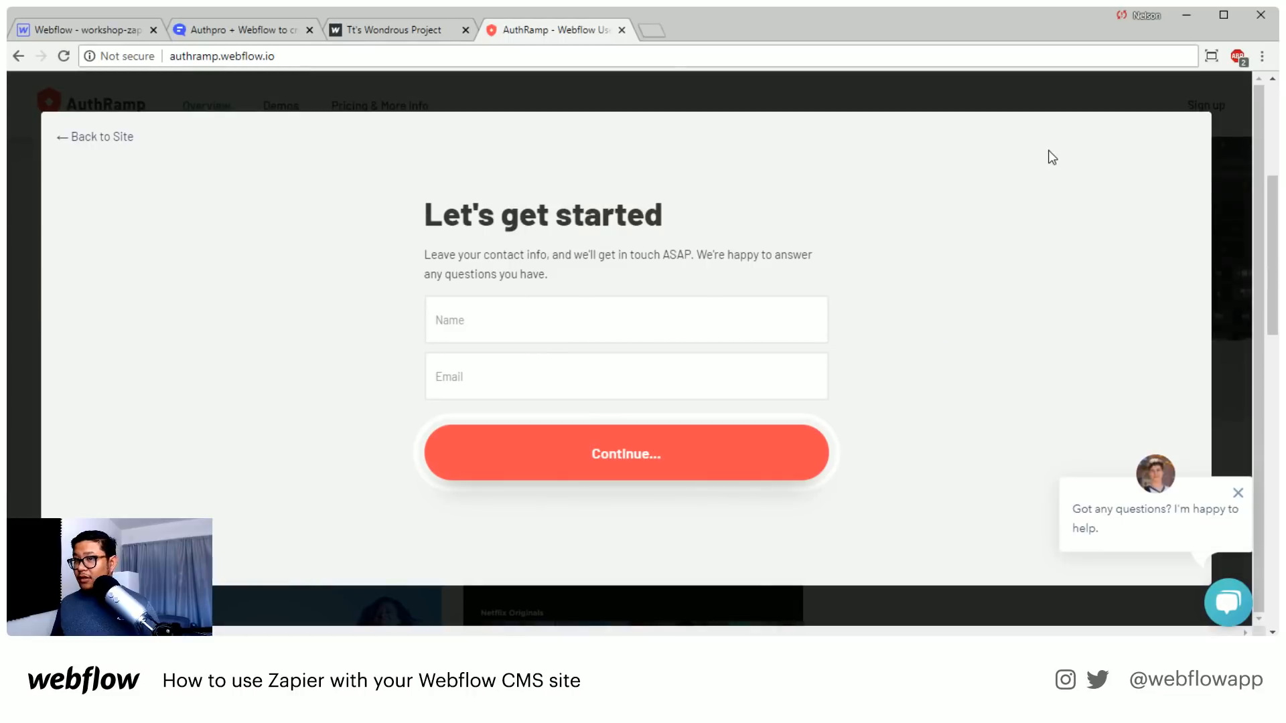
{"action": "left_click", "coordinate": [101, 140]}
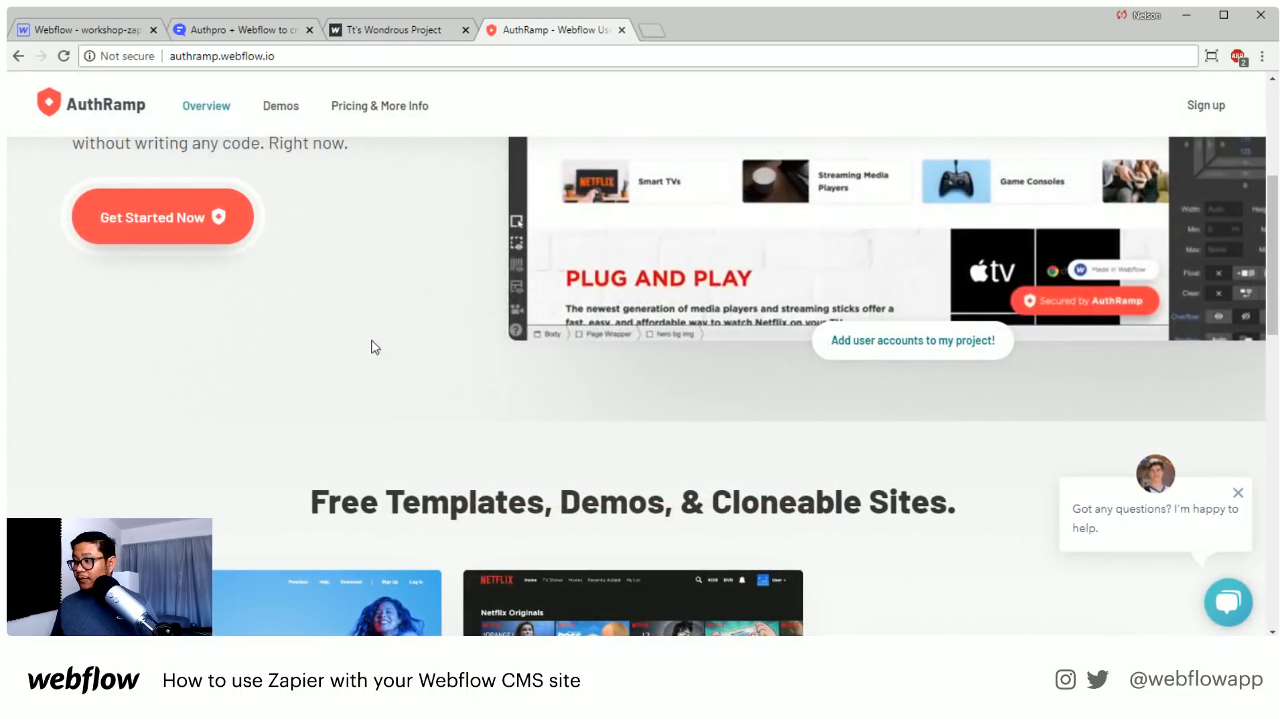
Open the AuthRamp support chat and send the message "hi"
{"action": "left_click", "coordinate": [1146, 514]}
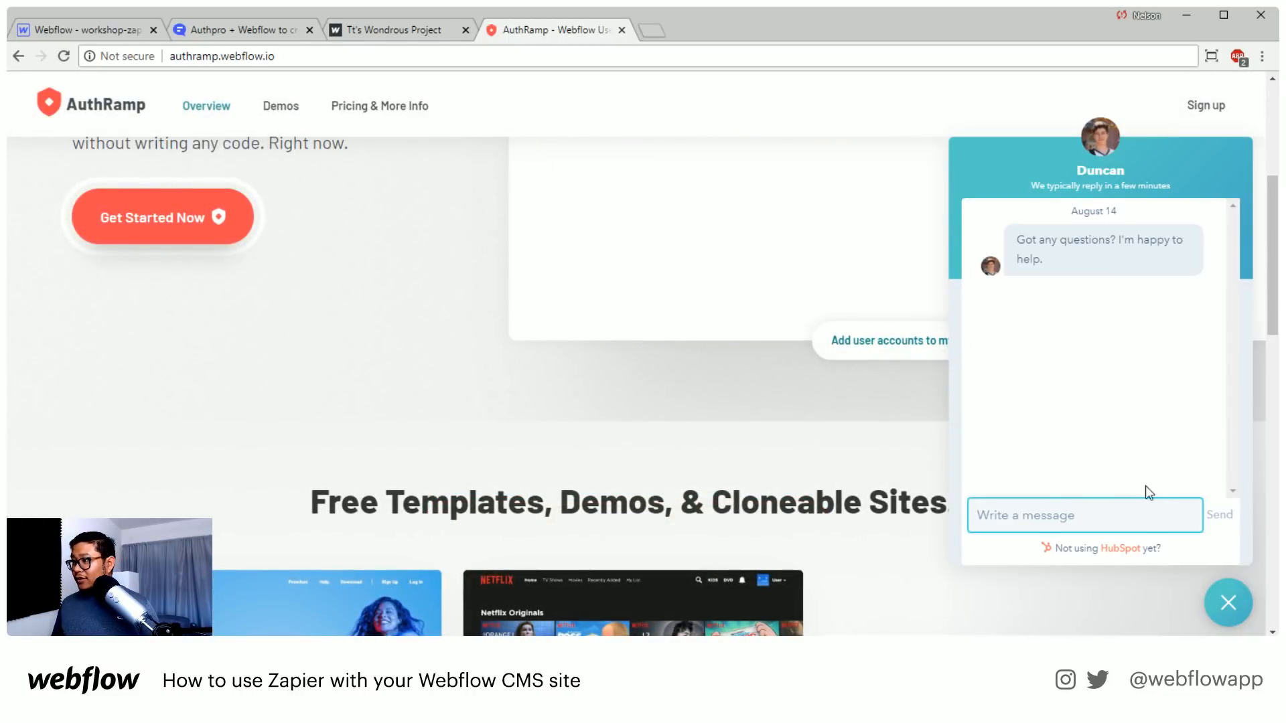
{"action": "left_click", "coordinate": [1056, 516]}
{"action": "type", "text": "hi"}
{"action": "key", "text": "Return"}
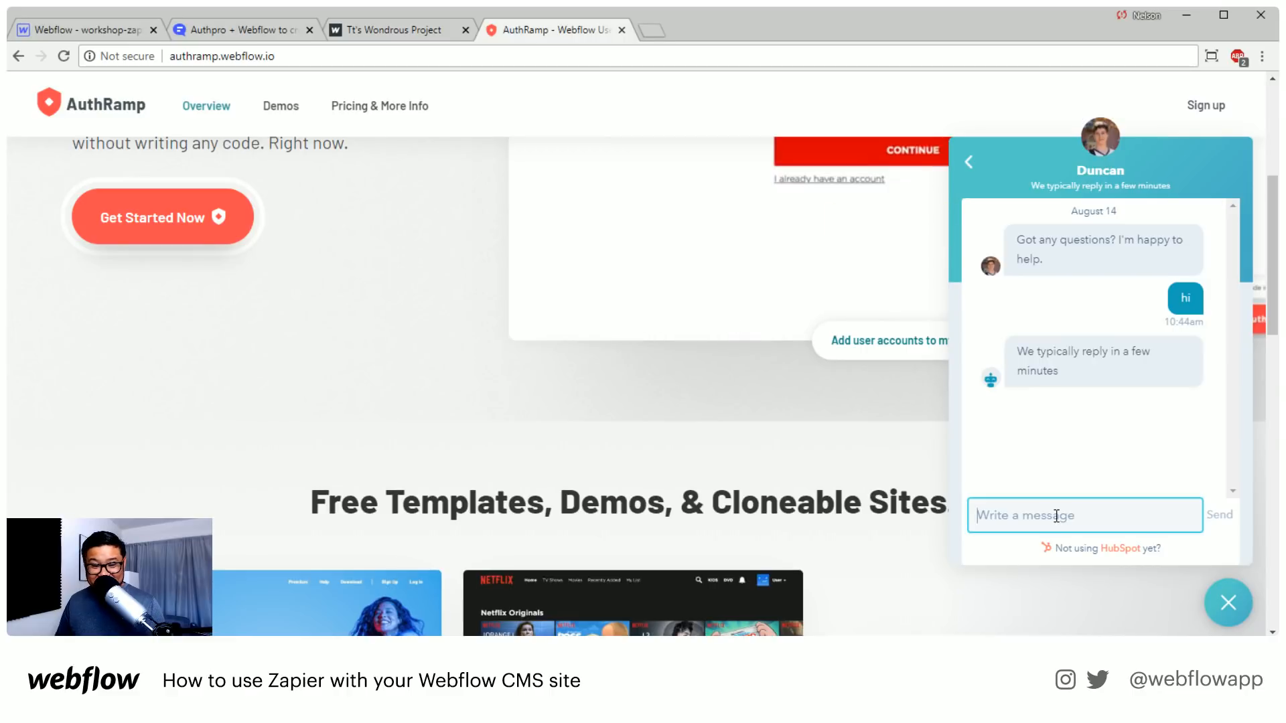
Open the live Spotify demo from AuthRamp's demos section and close the AuthRamp page
{"action": "scroll", "coordinate": [402, 468], "scroll_direction": "up", "scroll_amount": 5}
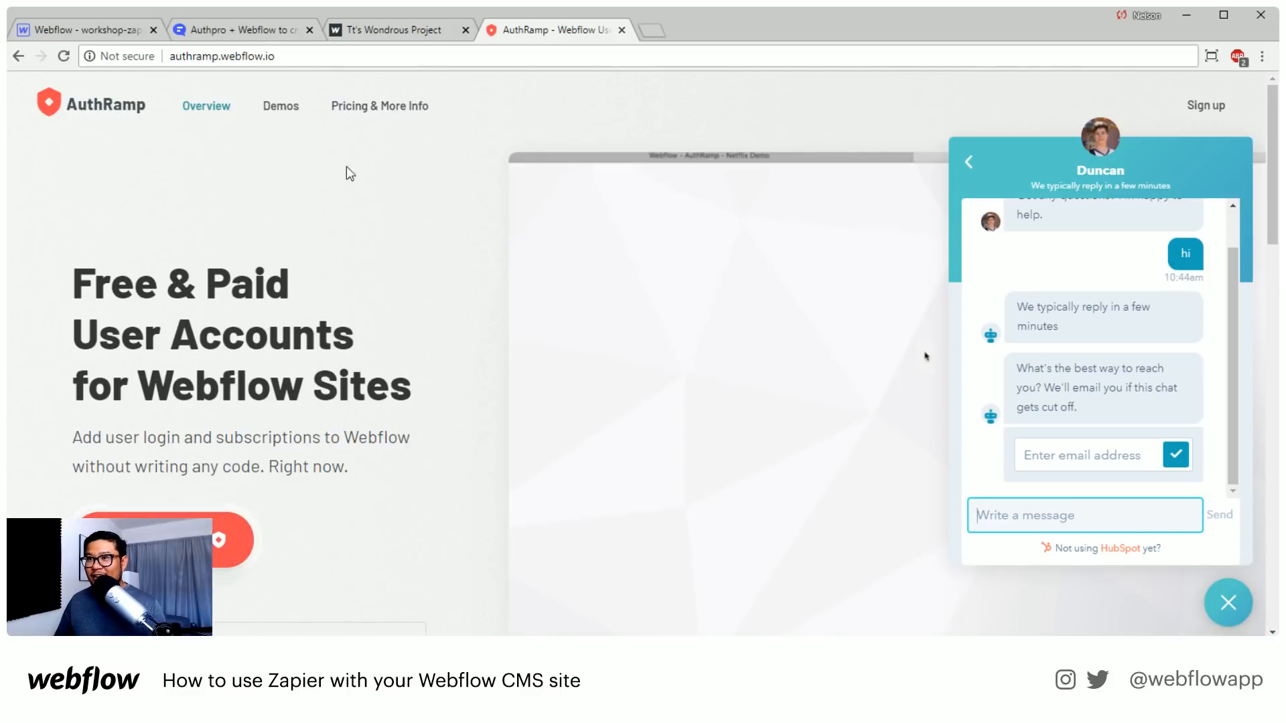
{"action": "left_click", "coordinate": [280, 106]}
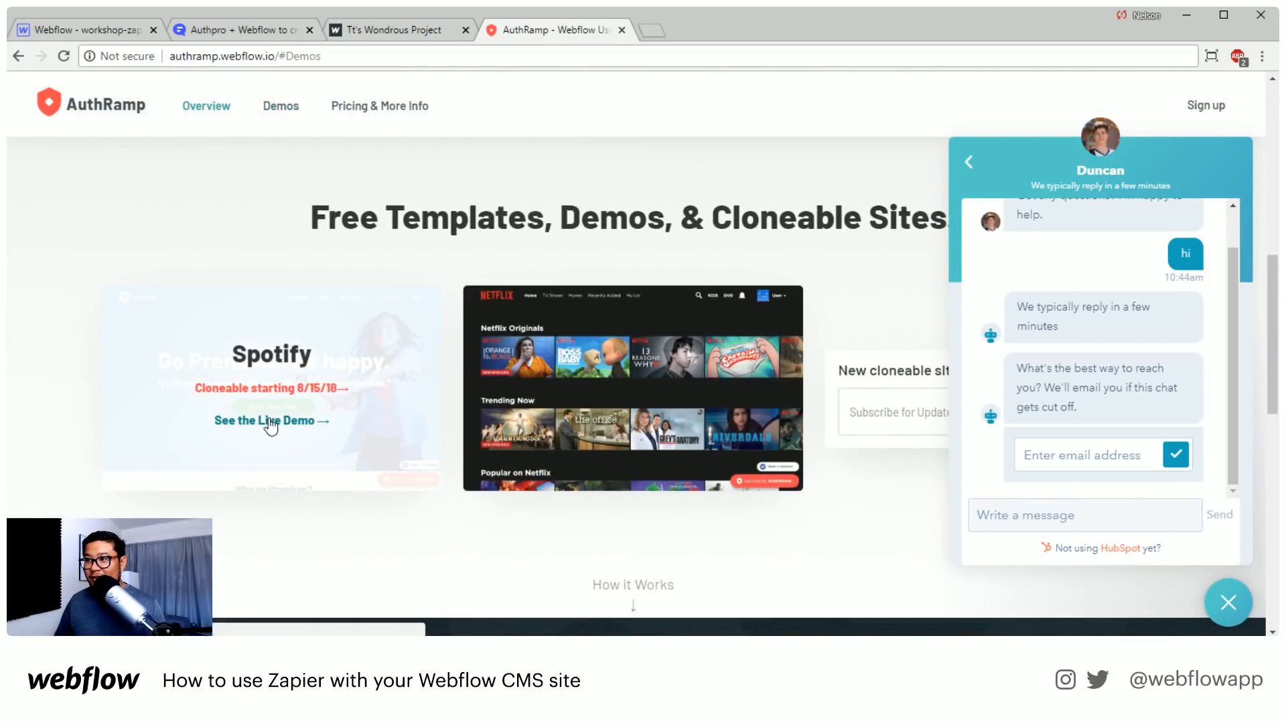
{"action": "left_click", "coordinate": [270, 420]}
{"action": "left_click", "coordinate": [622, 29]}
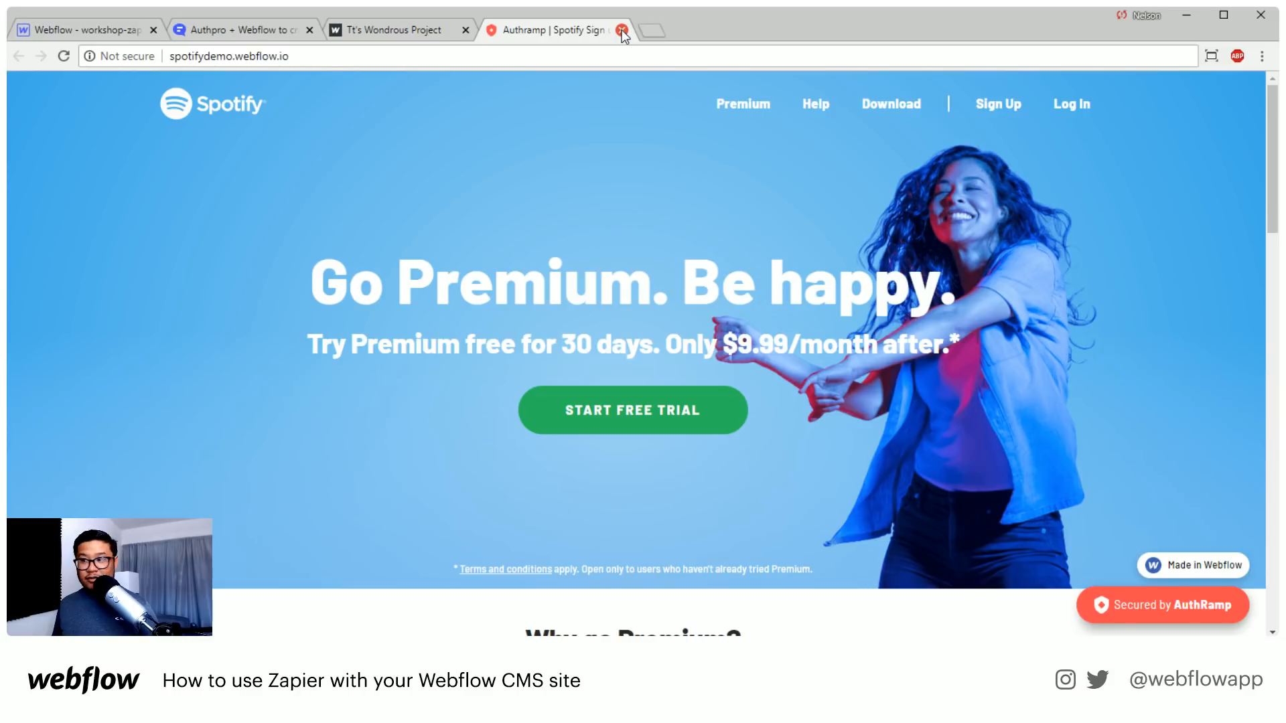
Start the Spotify demo's free trial and enter the email address in its sign-up form
{"action": "left_click", "coordinate": [633, 408]}
{"action": "left_click", "coordinate": [526, 290]}
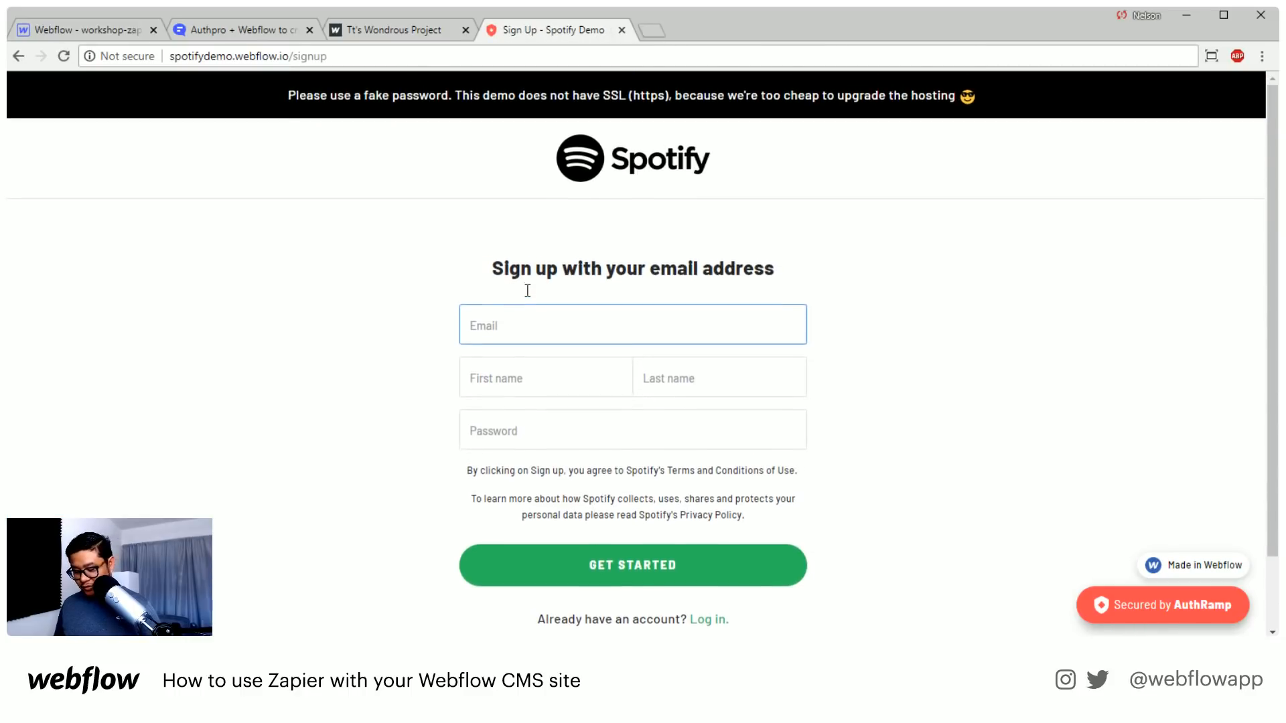
{"action": "type", "text": "dun"}
{"action": "key", "text": "BackSpace"}
{"action": "key", "text": "BackSpace"}
{"action": "key", "text": "BackSpace"}
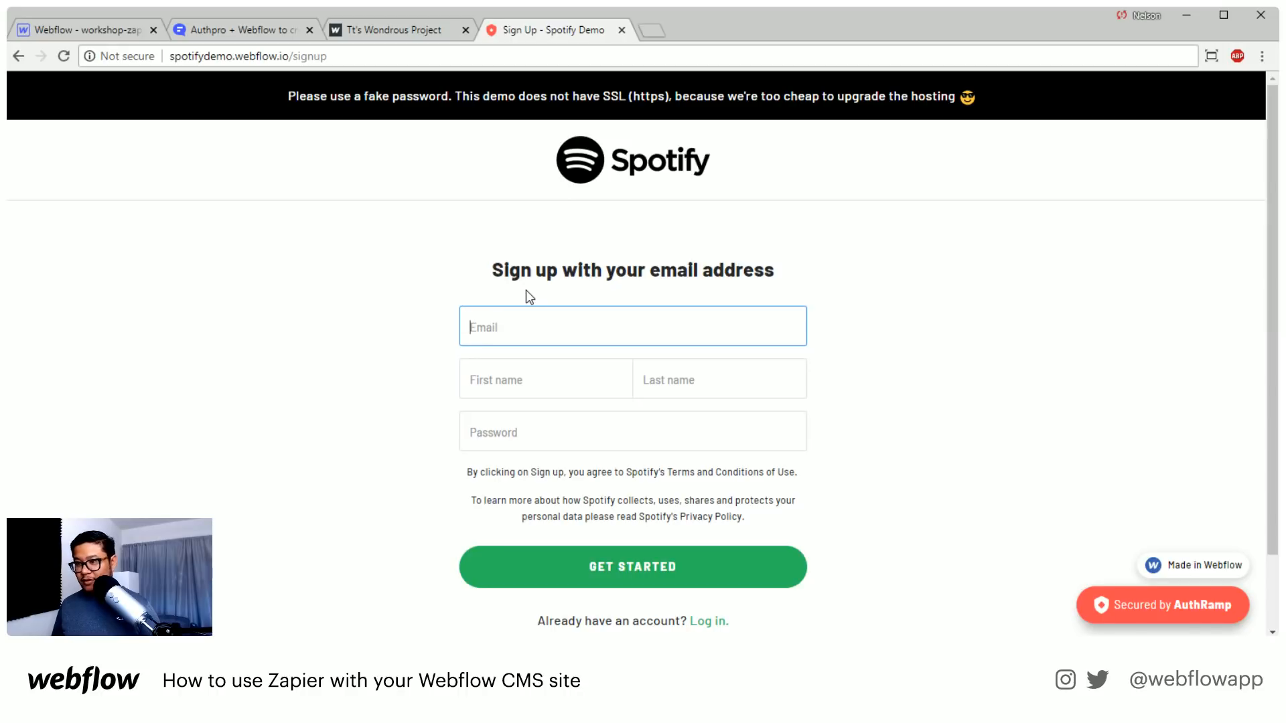
{"action": "type", "text": "duncan@exam"}
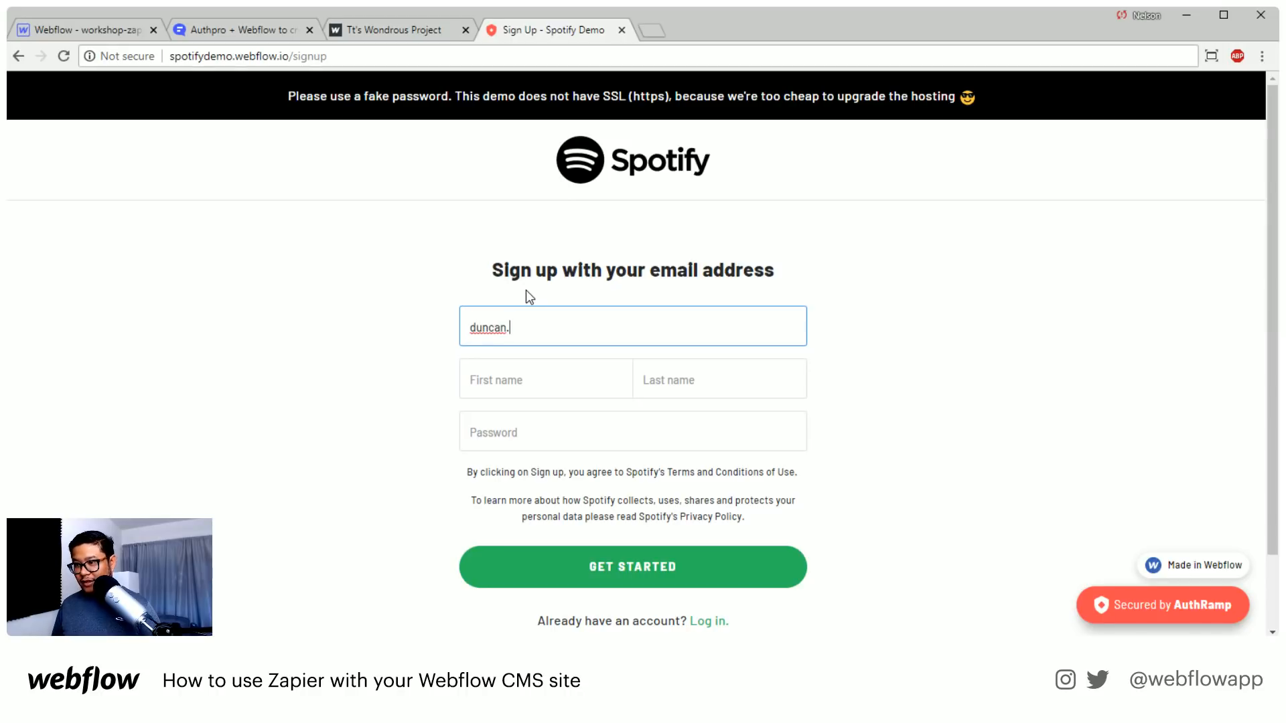
{"action": "type", "text": "ple.com"}
{"action": "key", "text": "Tab"}
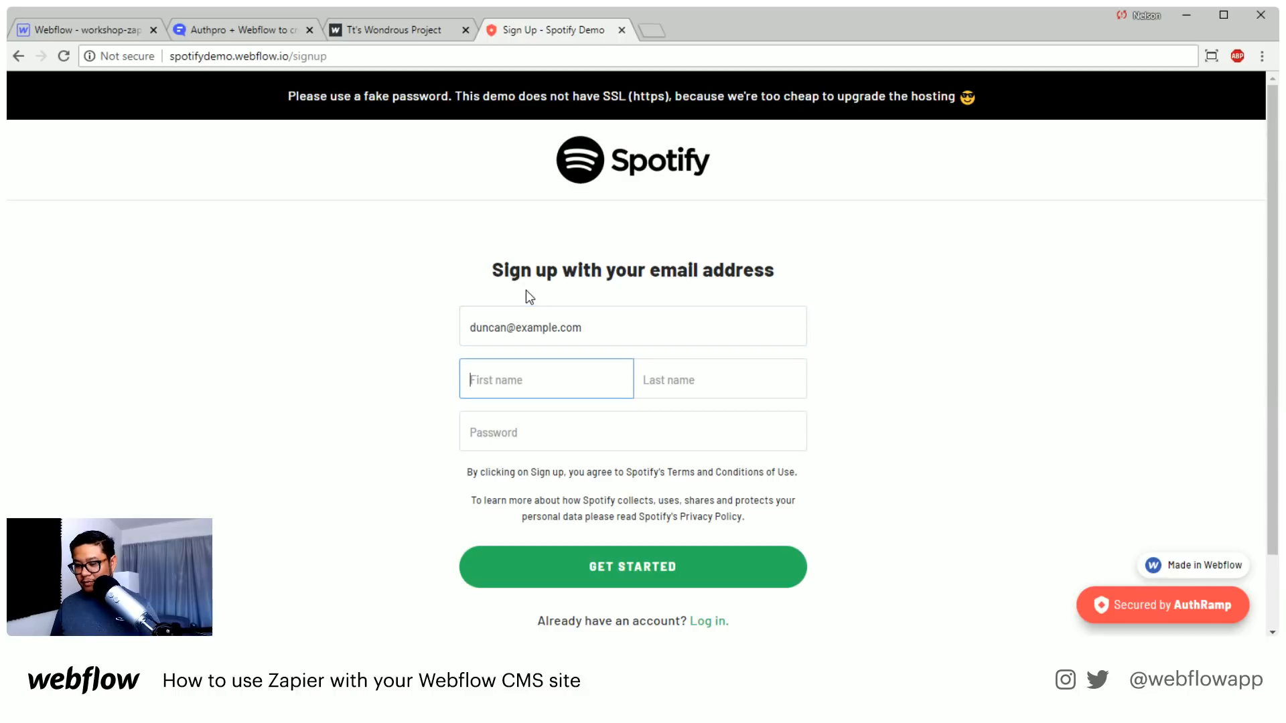
{"action": "type", "text": "duncan"}
Complete the sign-up form with the first name, "hi there" as the last name and the account password, and submit it
{"action": "key", "text": "Tab"}
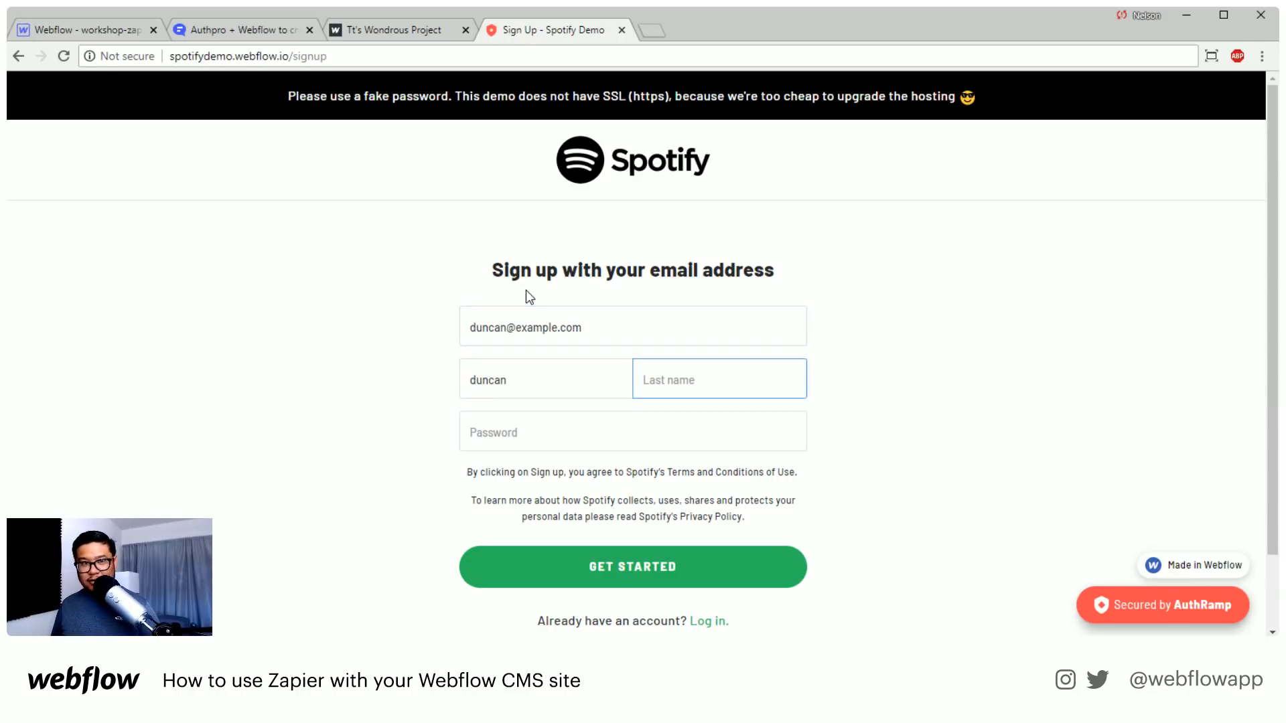
{"action": "type", "text": "hi h"}
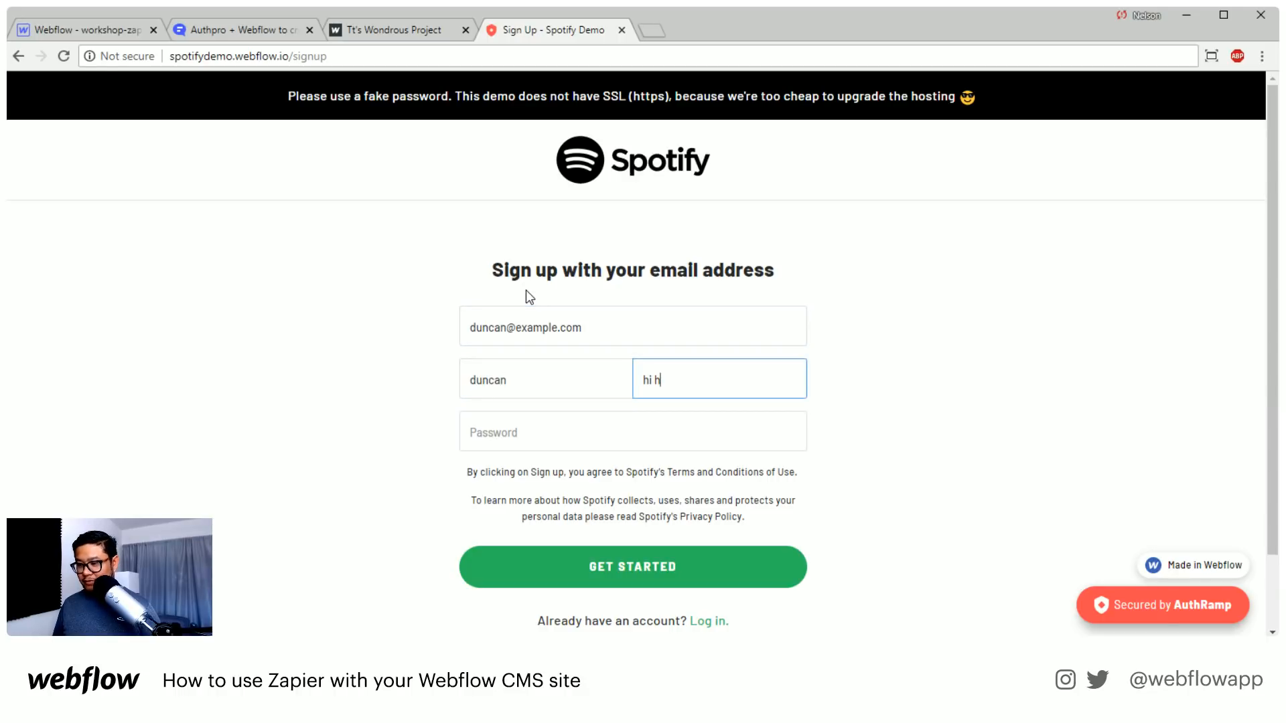
{"action": "key", "text": "BackSpace"}
{"action": "type", "text": "there"}
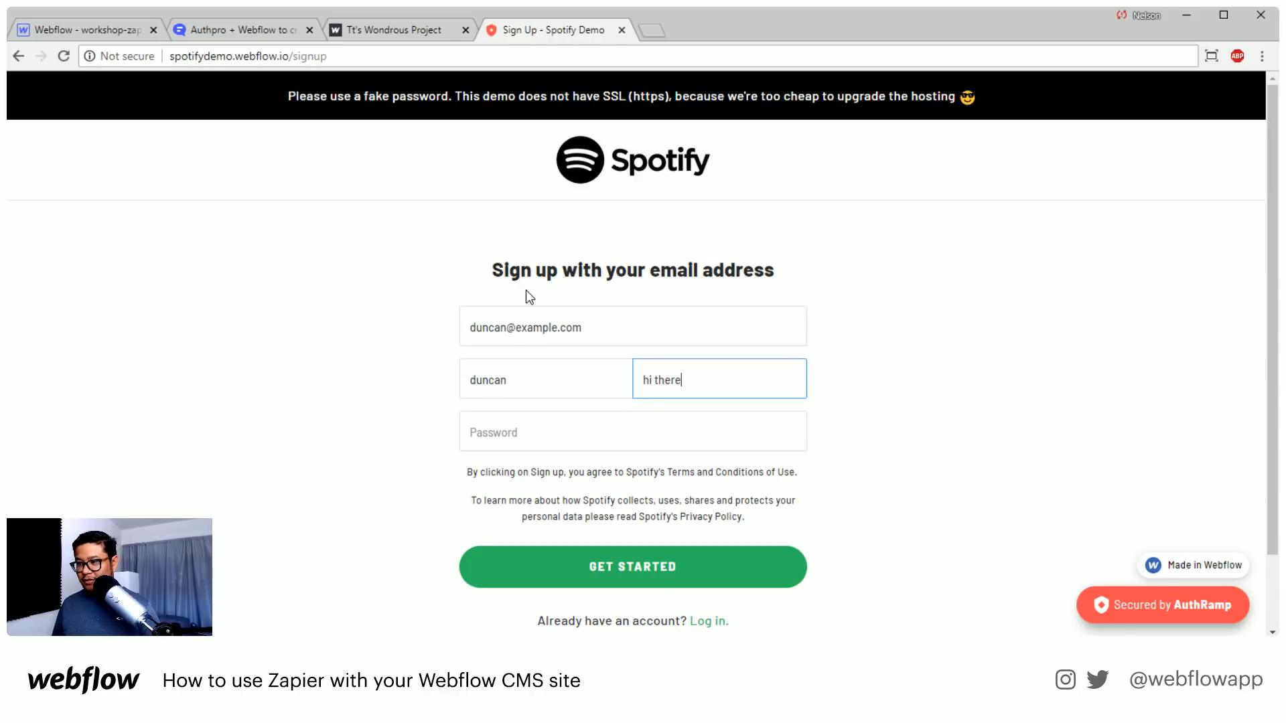
{"action": "key", "text": "Tab"}
{"action": "type", "text": "passw"}
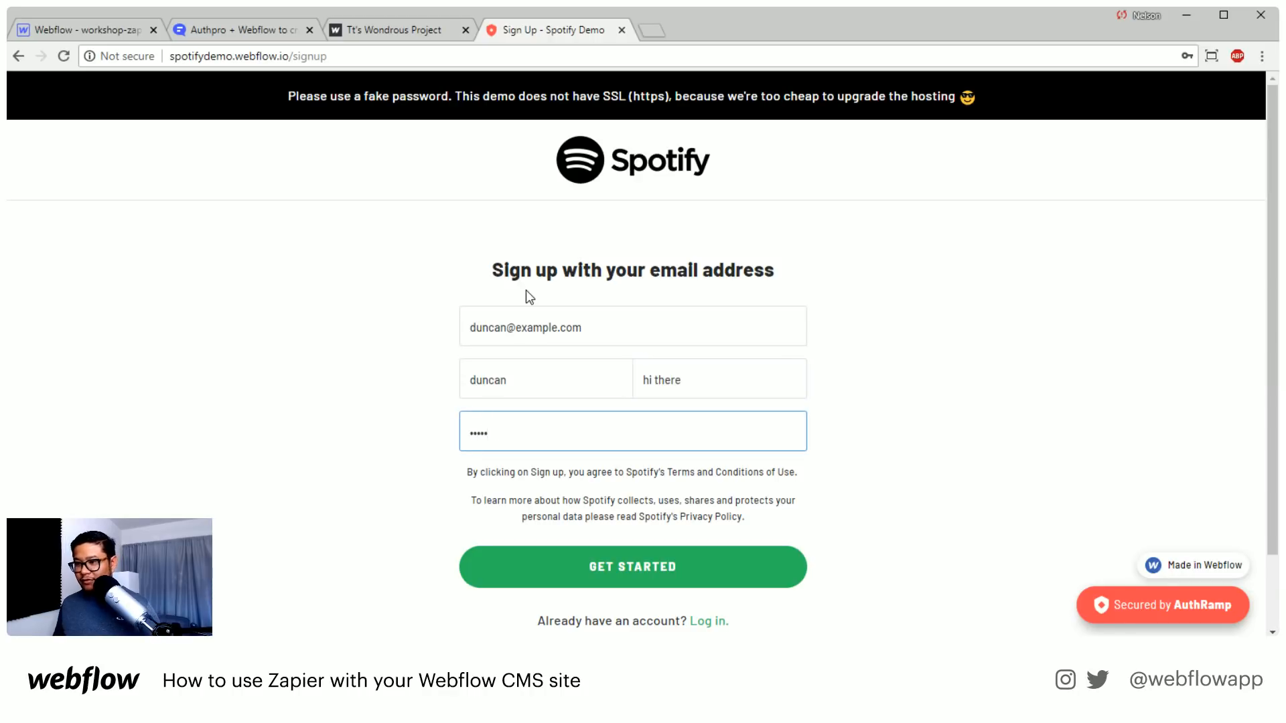
{"action": "left_click", "coordinate": [624, 576]}
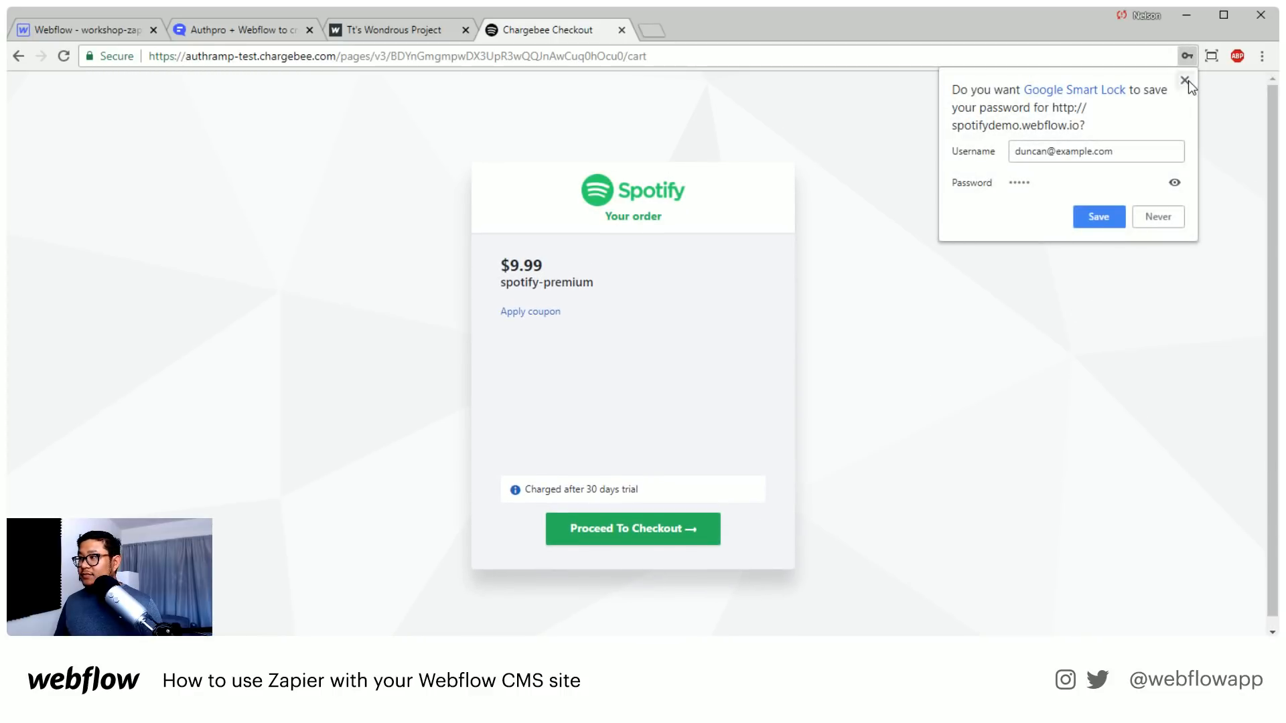
Decline saving the password, continue the spotify-premium order through checkout and try to submit the billing address form blank
{"action": "left_click", "coordinate": [1184, 81]}
{"action": "left_click", "coordinate": [591, 533]}
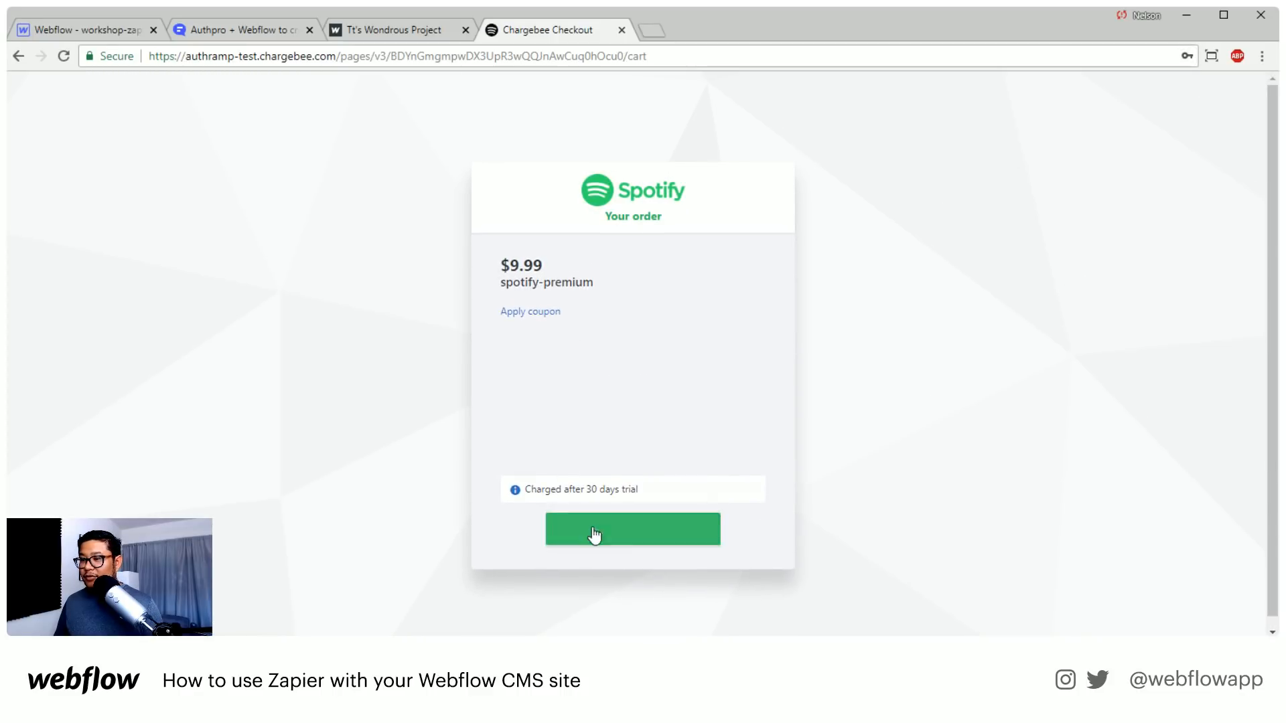
{"action": "left_click", "coordinate": [671, 517]}
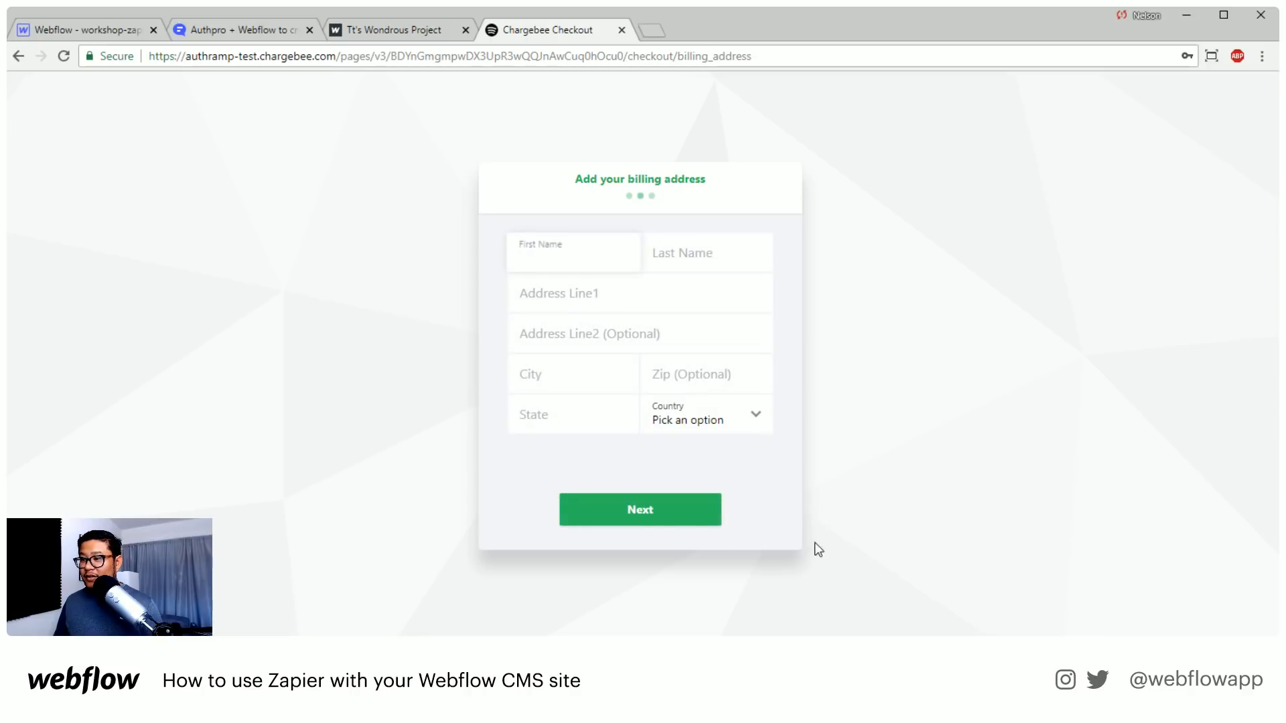
{"action": "left_click", "coordinate": [648, 522]}
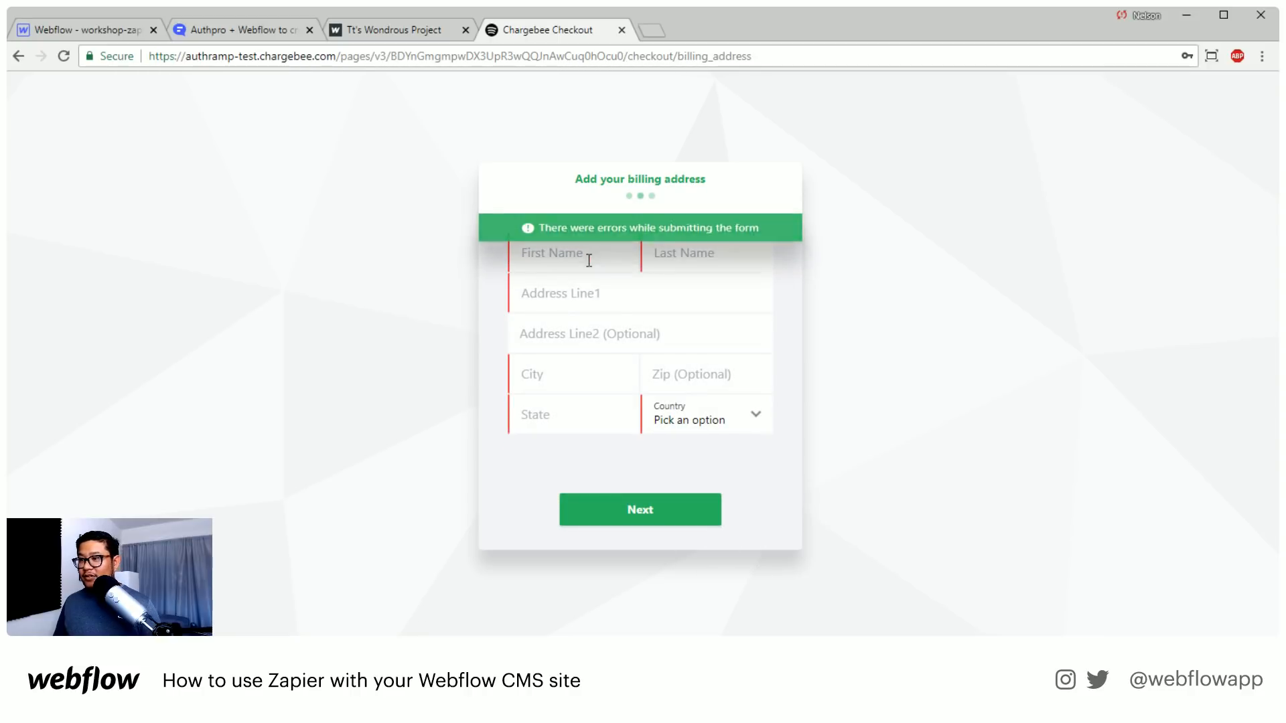
{"action": "left_click", "coordinate": [532, 248]}
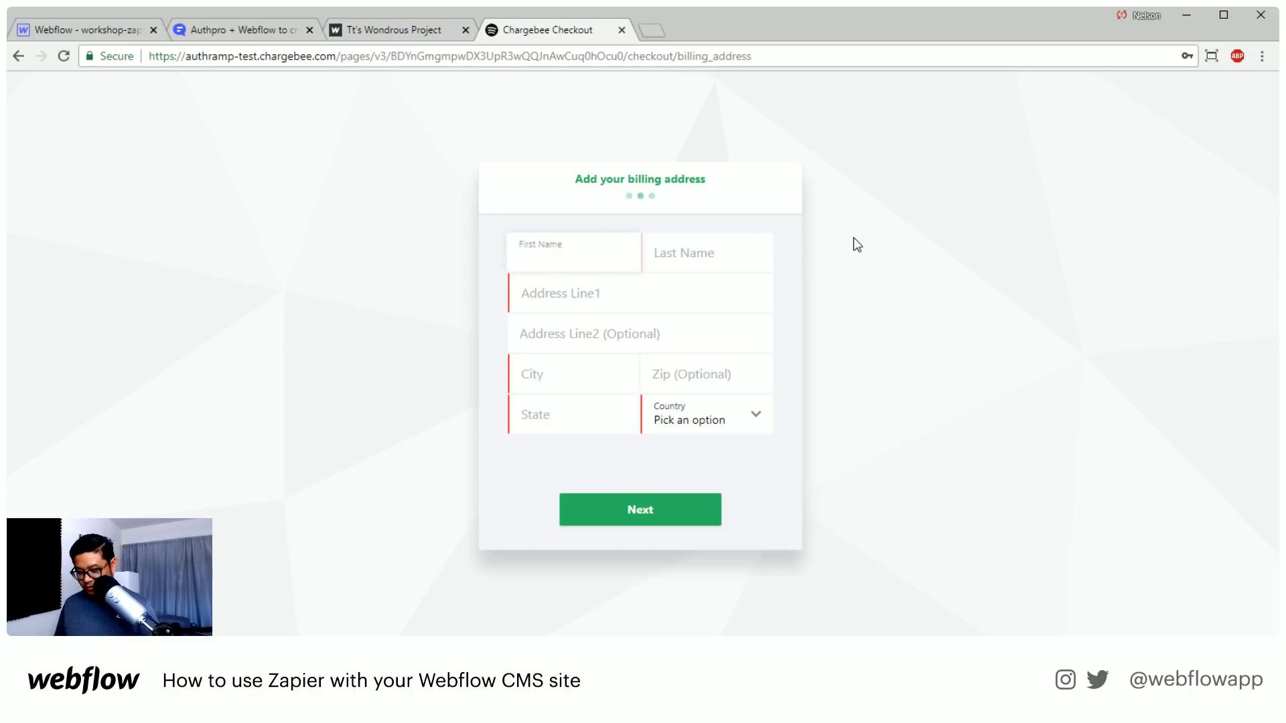
{"action": "type", "text": "nelson"}
{"action": "key", "text": "BackSpace"}
{"action": "key", "text": "BackSpace"}
{"action": "key", "text": "BackSpace"}
{"action": "key", "text": "BackSpace"}
{"action": "key", "text": "BackSpace"}
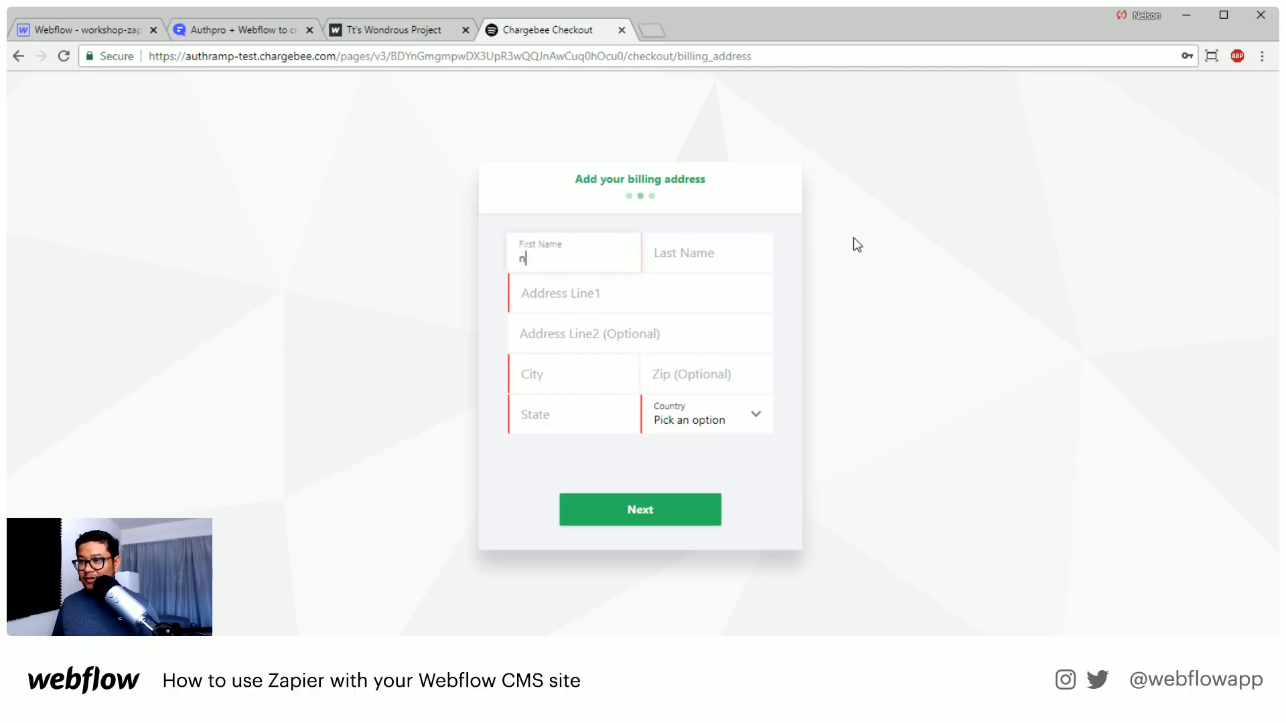
{"action": "key", "text": "BackSpace"}
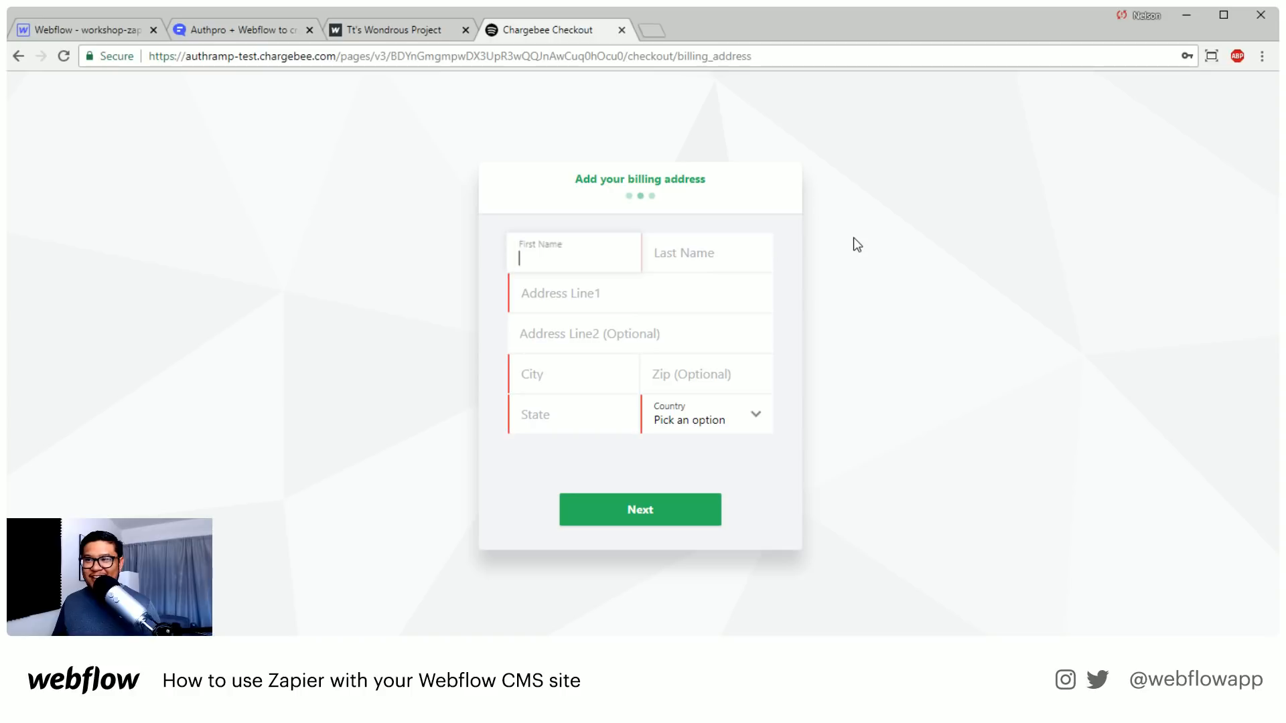
{"action": "left_click", "coordinate": [853, 238]}
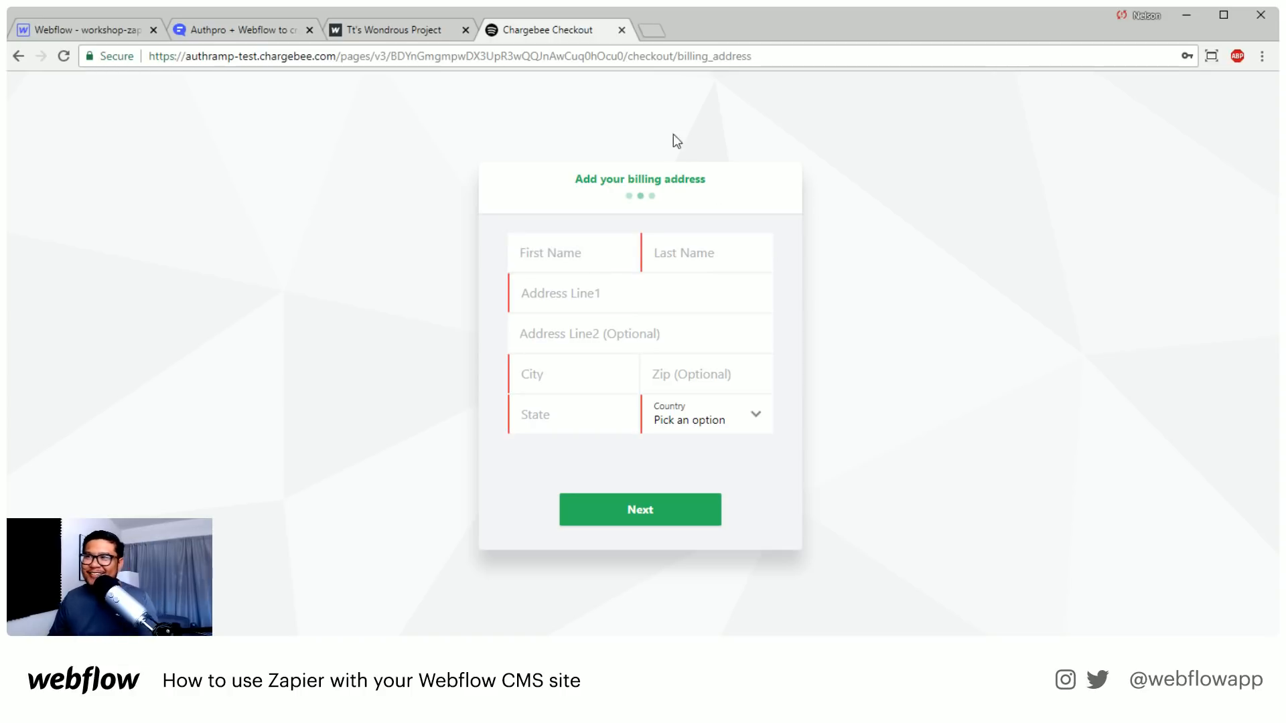
Close the Chargebee checkout and Tt's Wondrous Project pages and return to the Webflow Forum's latest topics
{"action": "left_click", "coordinate": [621, 29]}
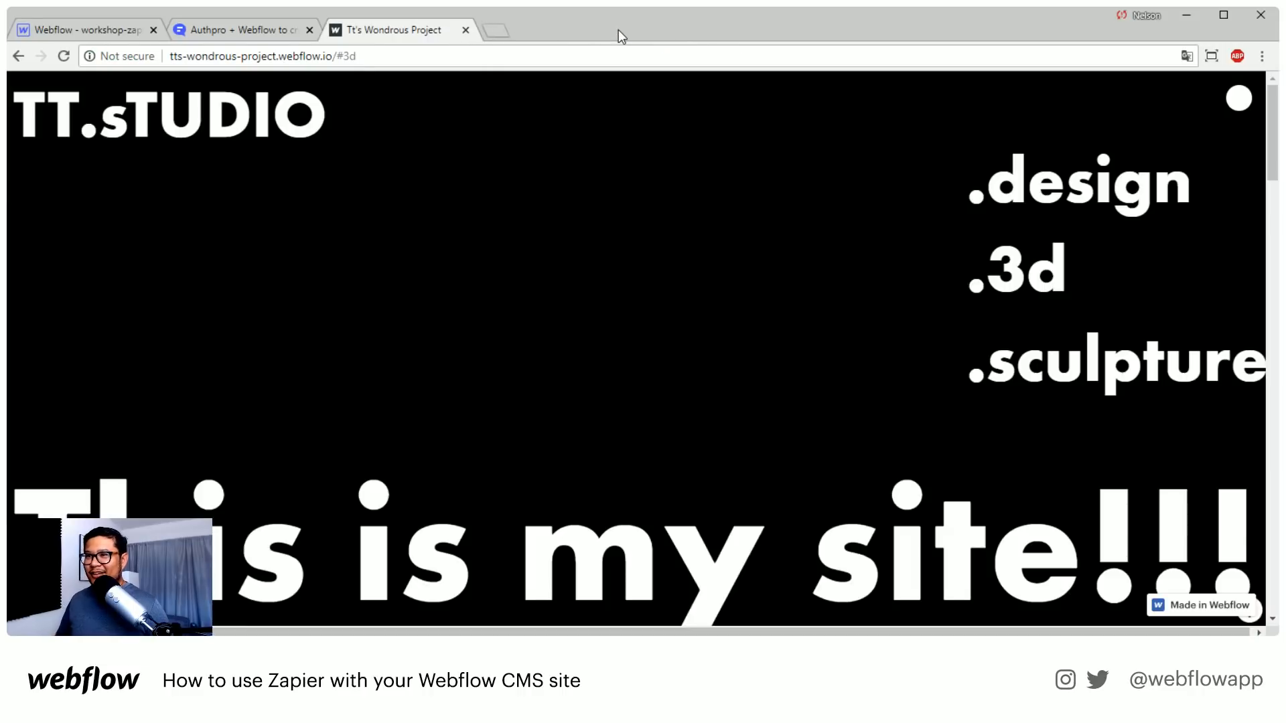
{"action": "left_click", "coordinate": [462, 30]}
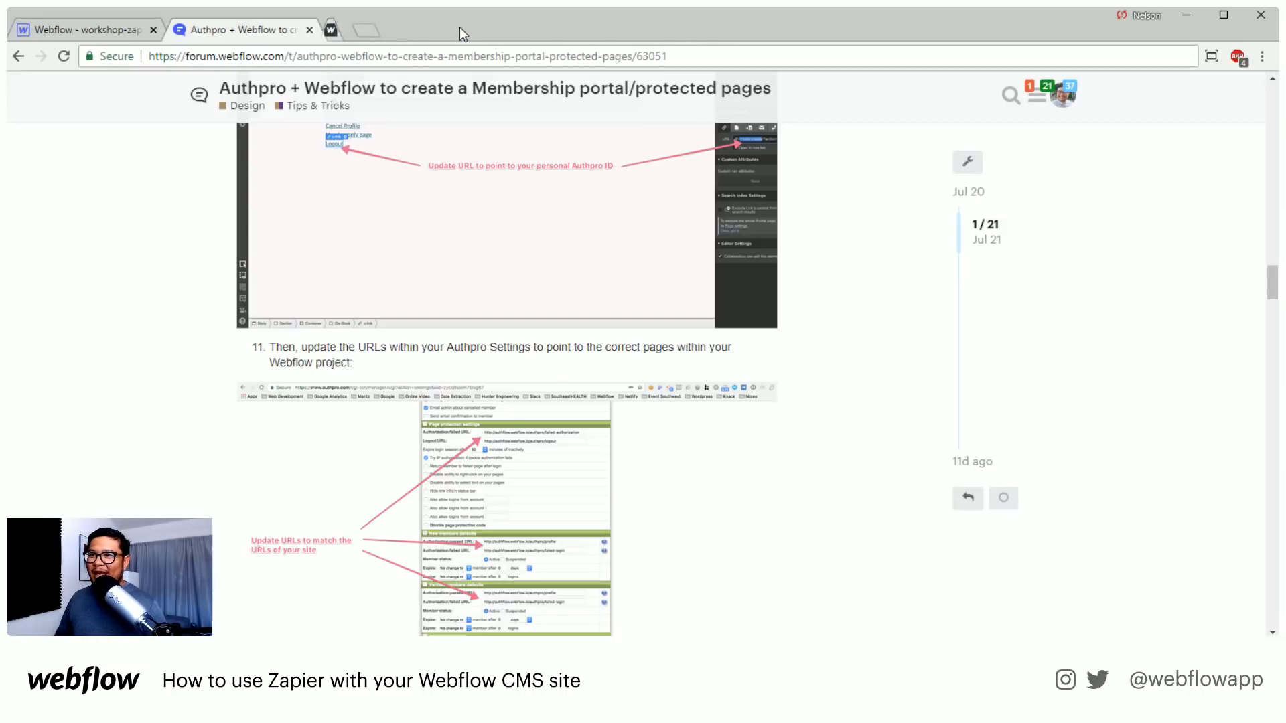
{"action": "left_click", "coordinate": [208, 104]}
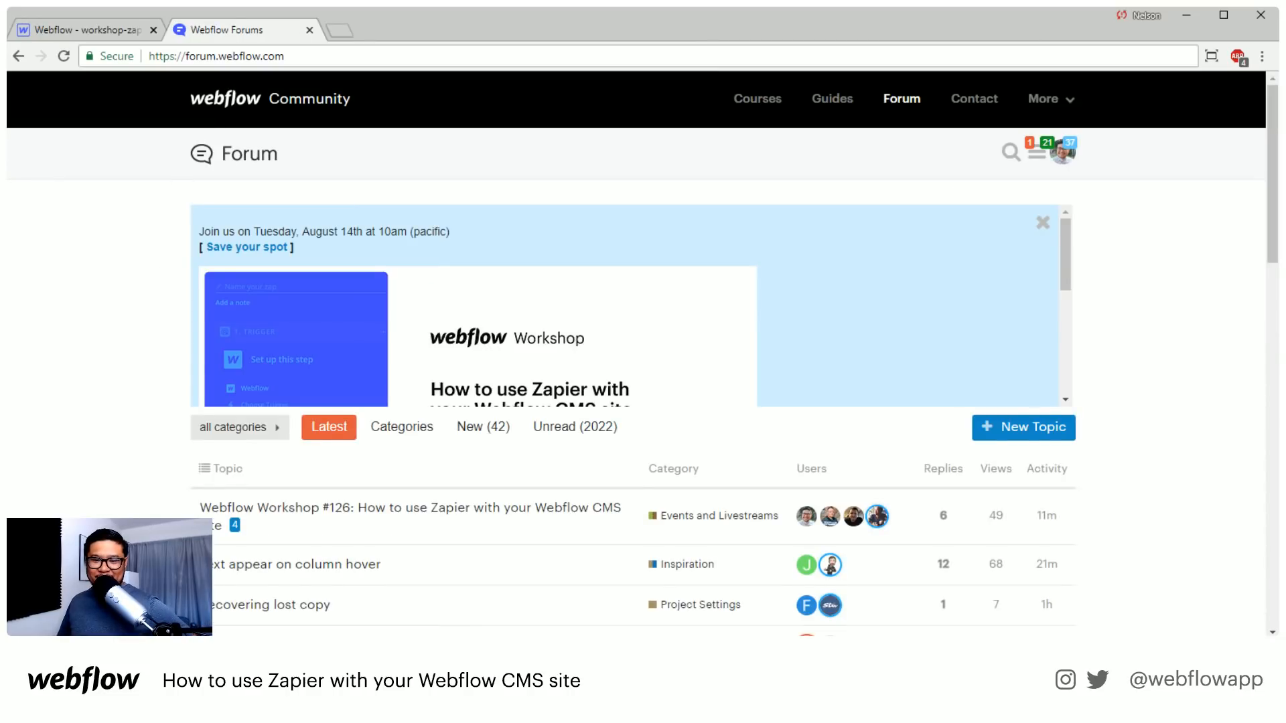
{"action": "scroll", "coordinate": [139, 493], "scroll_direction": "down", "scroll_amount": 5}
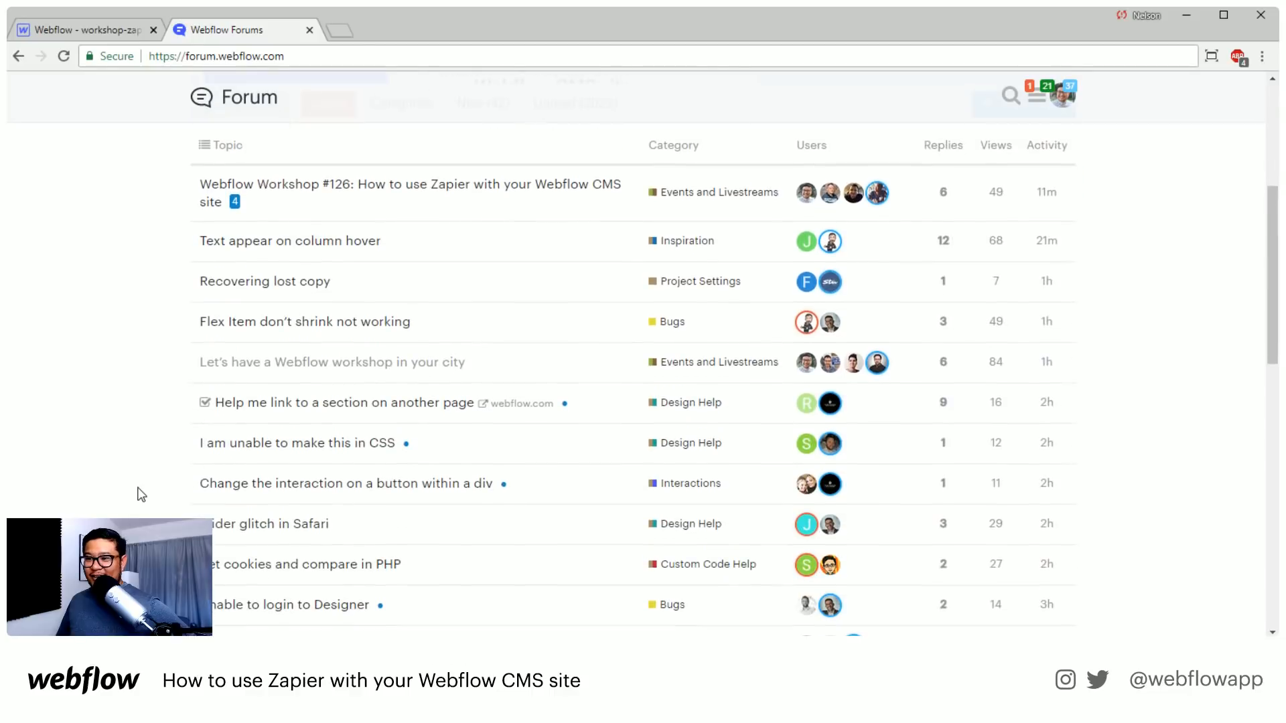
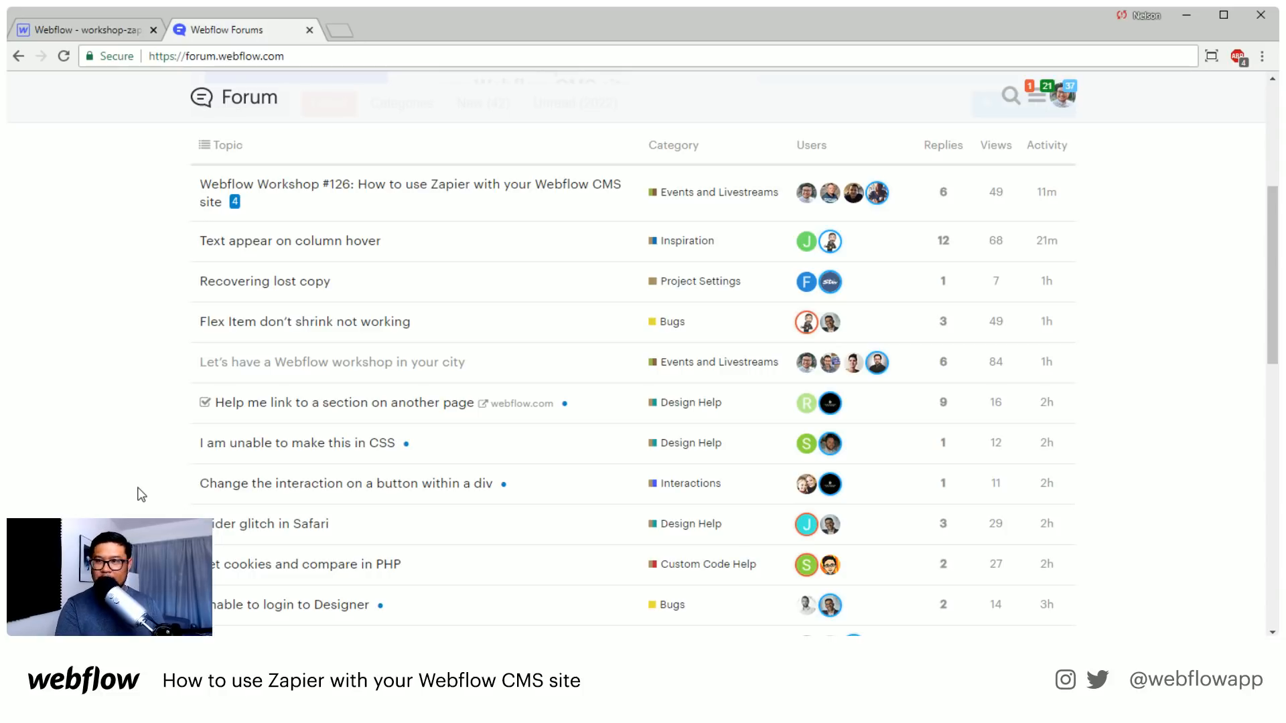
Open zapier.com in a new tab and go to its directory of all apps
{"action": "left_click", "coordinate": [343, 35]}
{"action": "type", "text": "zapier.com"}
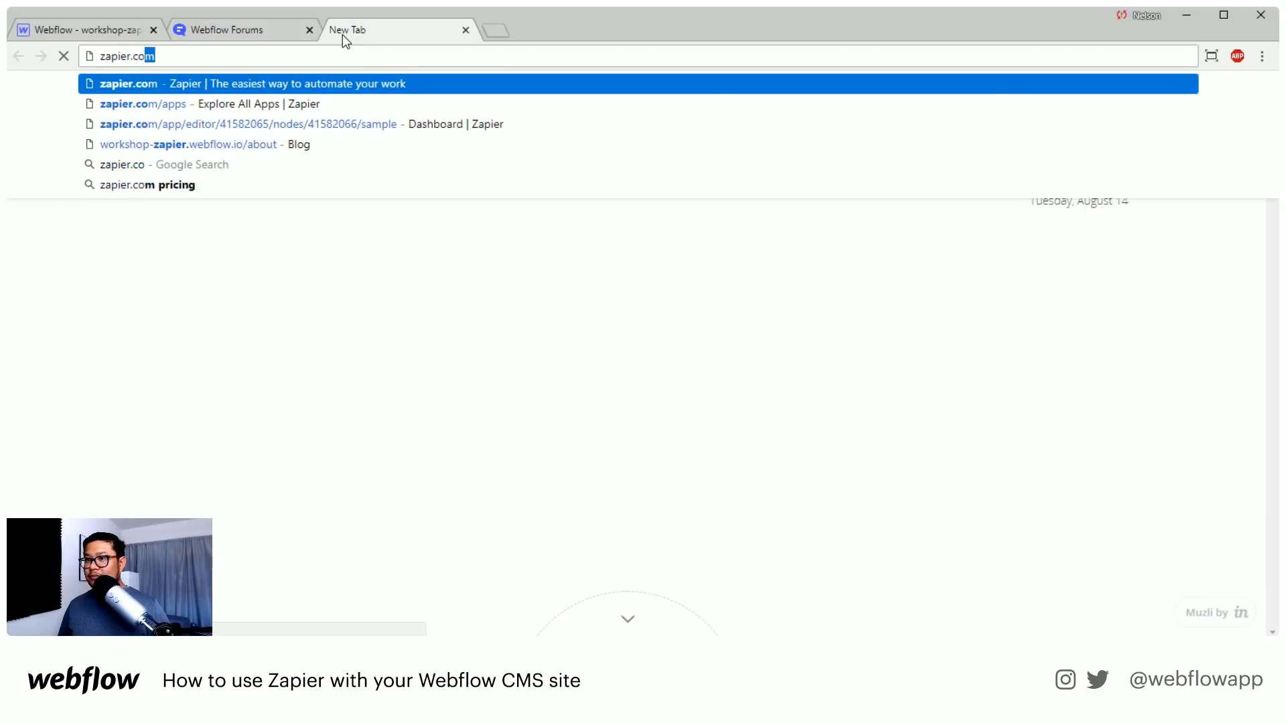
{"action": "key", "text": "Return"}
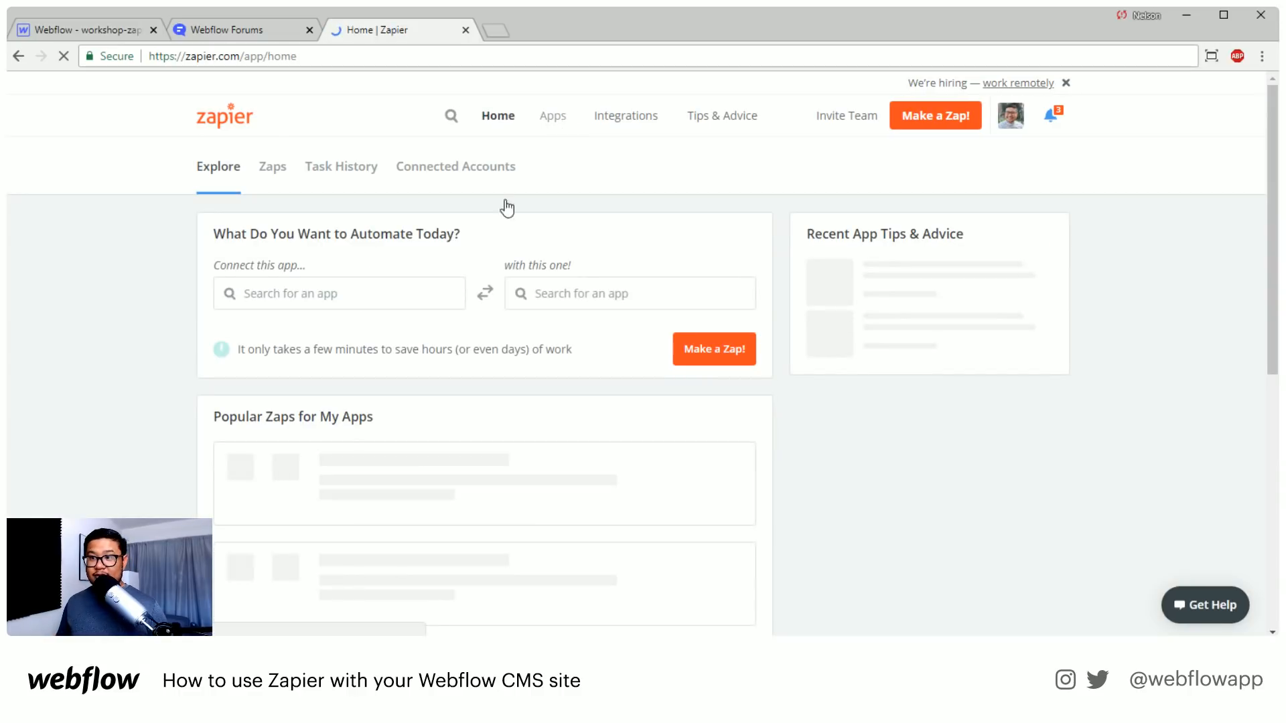
{"action": "left_click", "coordinate": [322, 292]}
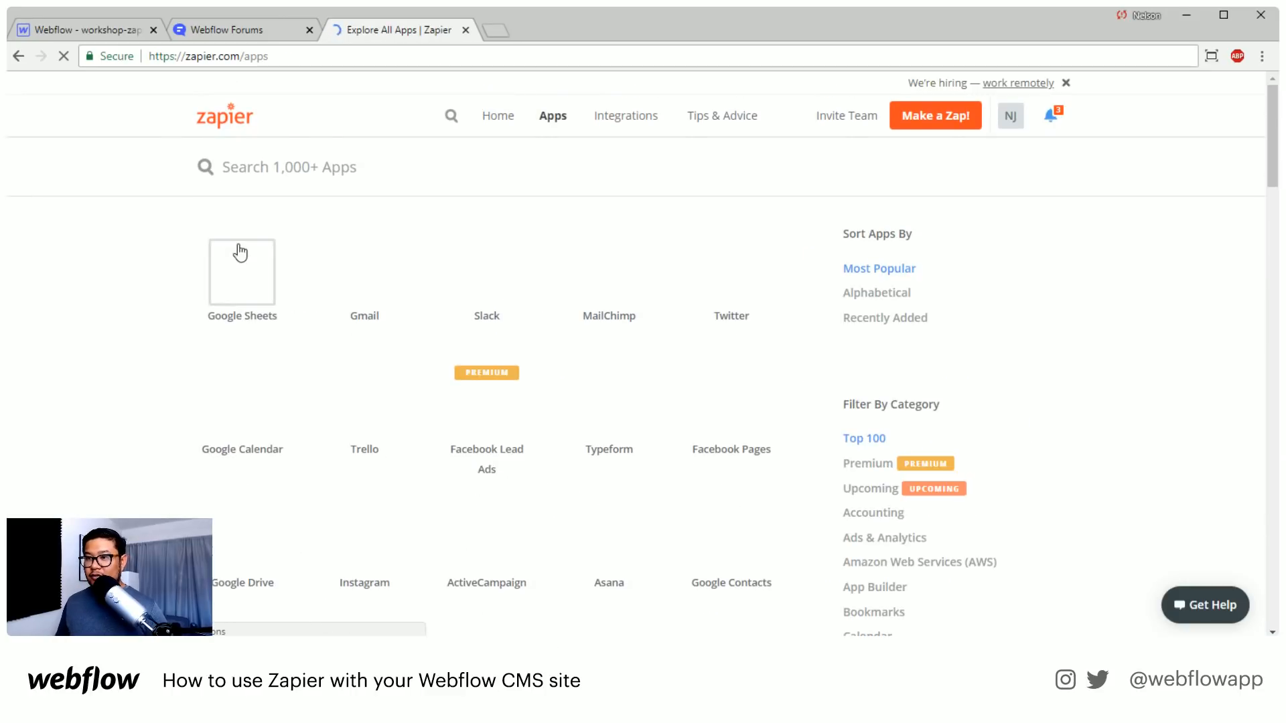
Search the Zapier app directory for "google rev"
{"action": "left_click", "coordinate": [327, 171]}
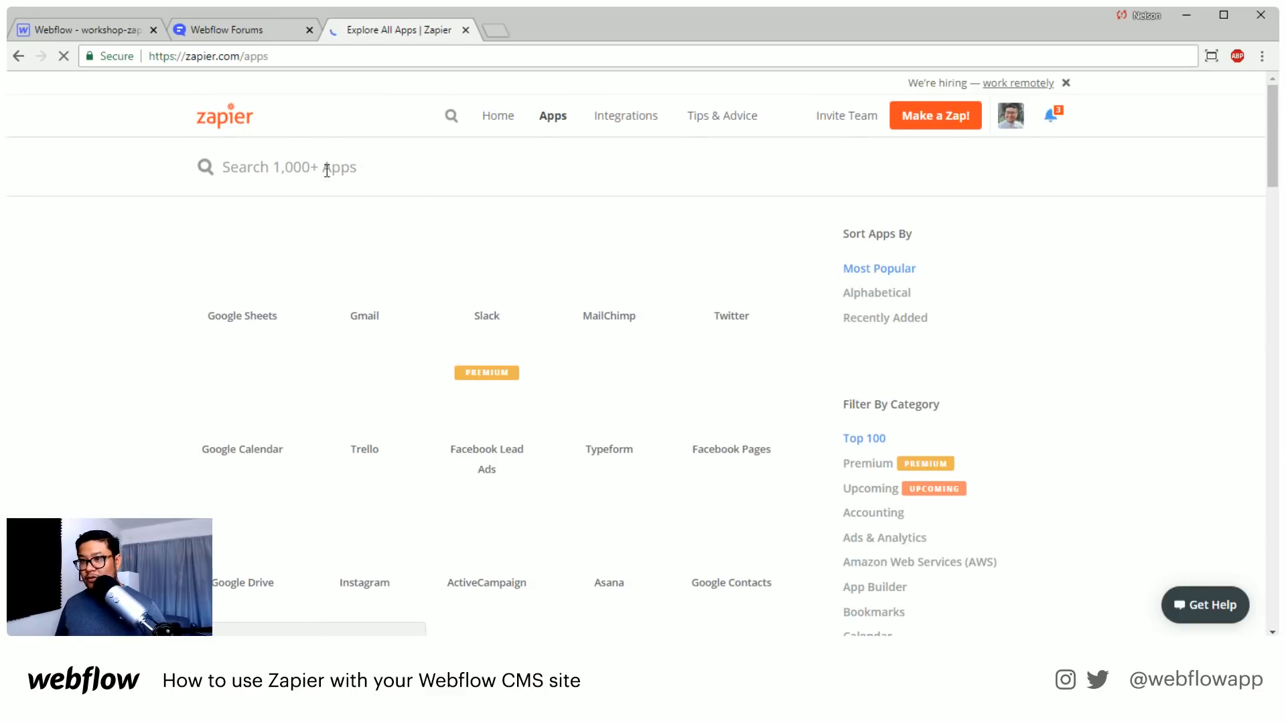
{"action": "type", "text": "google"}
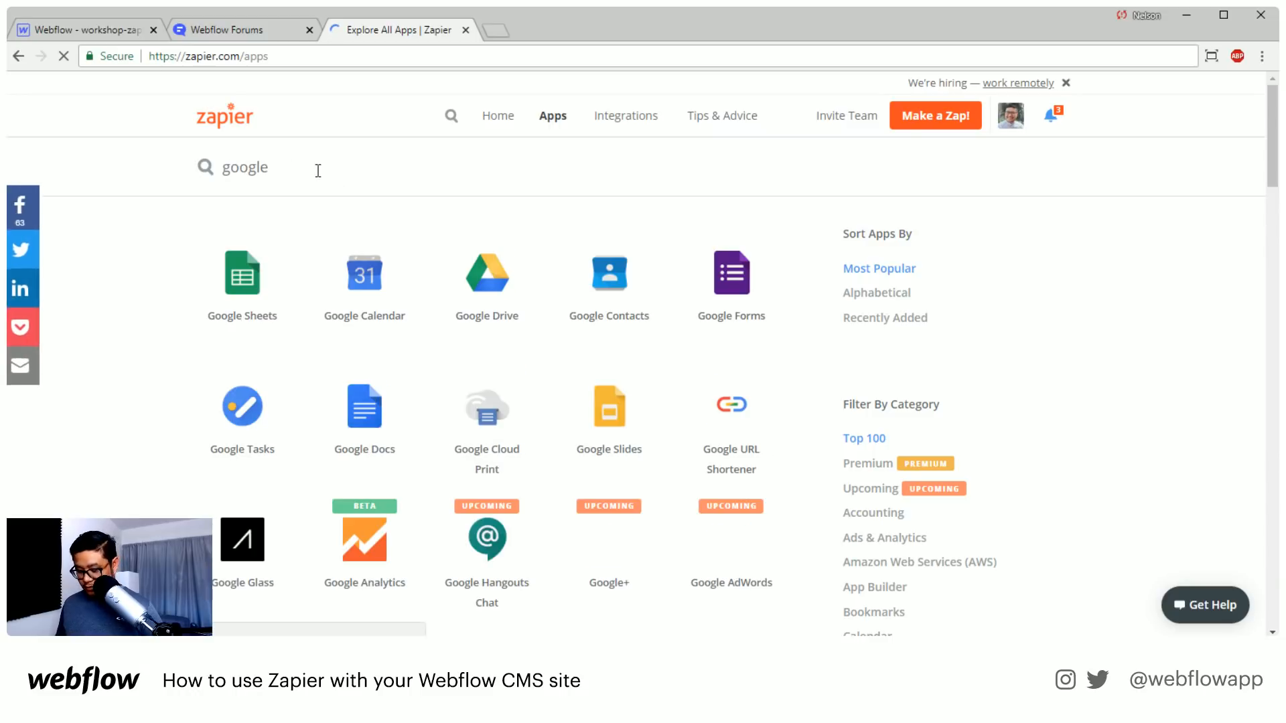
{"action": "type", "text": " rev"}
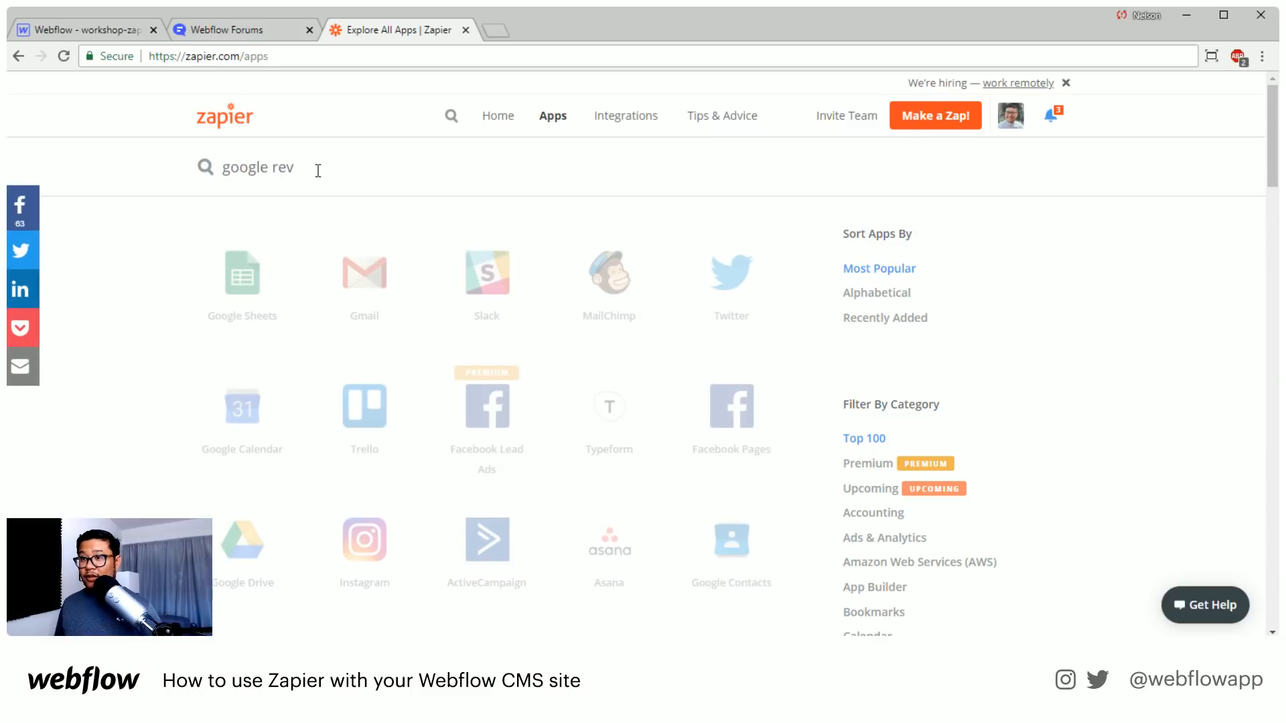
Shorten the app search to "google" and look through the Google apps for a reviews integration
{"action": "key", "text": "BackSpace"}
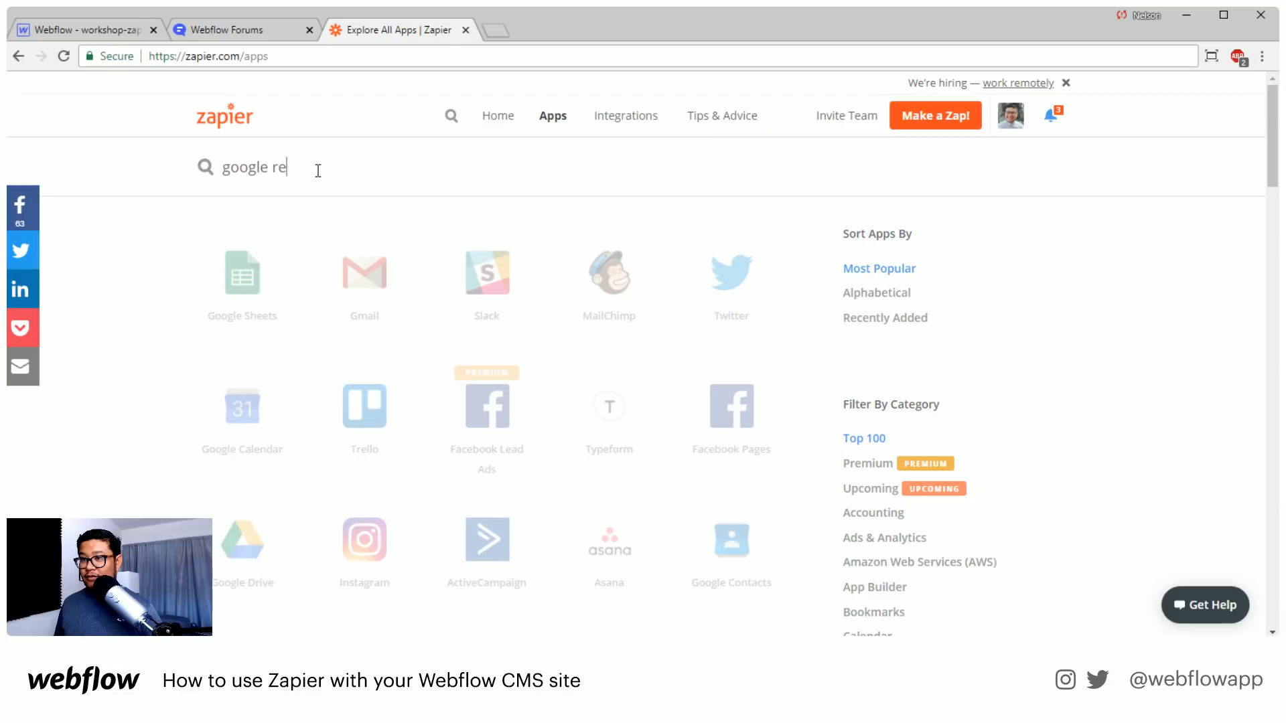
{"action": "key", "text": "BackSpace"}
{"action": "key", "text": "BackSpace"}
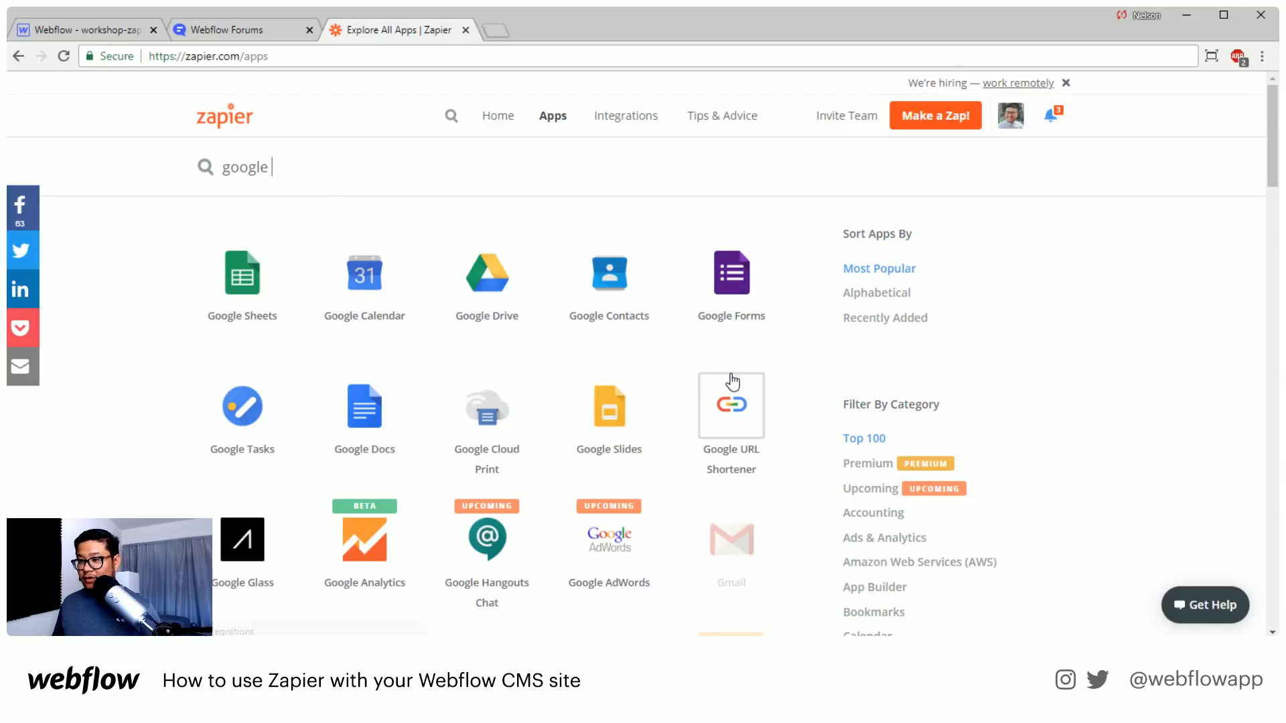
{"action": "scroll", "coordinate": [732, 382], "scroll_direction": "down", "scroll_amount": 1}
{"action": "scroll", "coordinate": [726, 420], "scroll_direction": "down", "scroll_amount": 1}
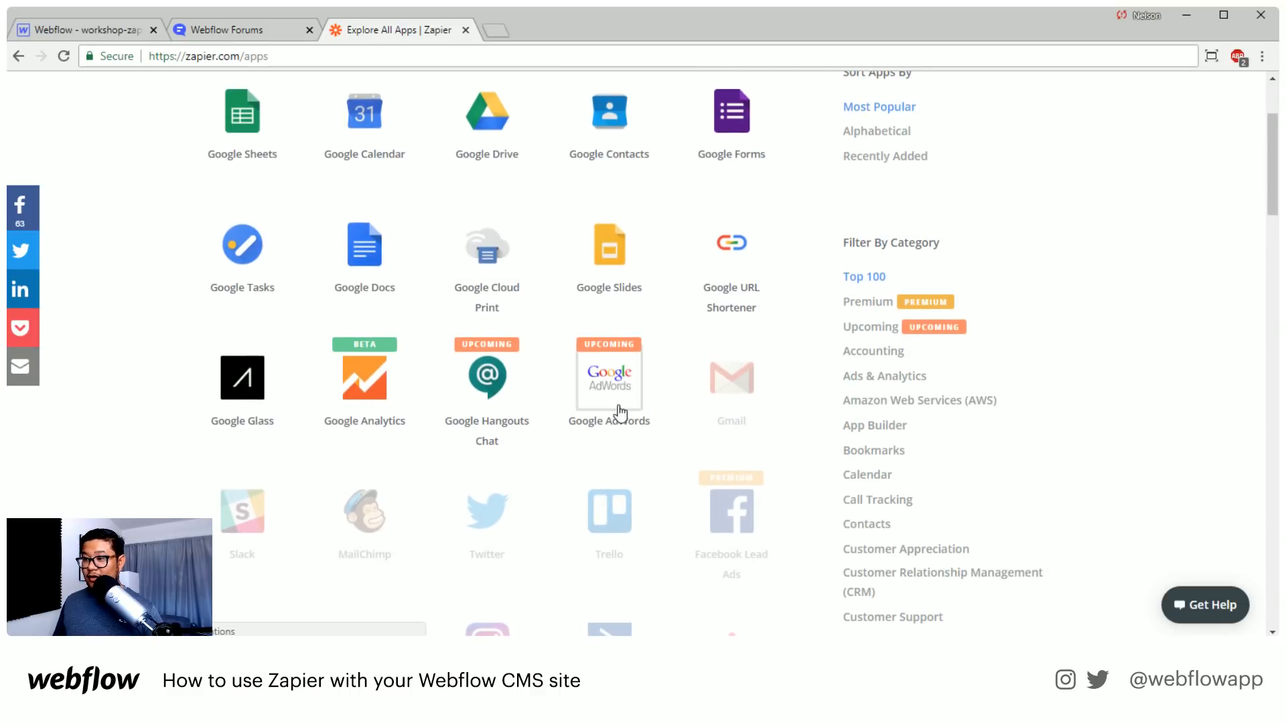
{"action": "mouse_move", "coordinate": [240, 400]}
{"action": "scroll", "coordinate": [240, 400], "scroll_direction": "up", "scroll_amount": 1}
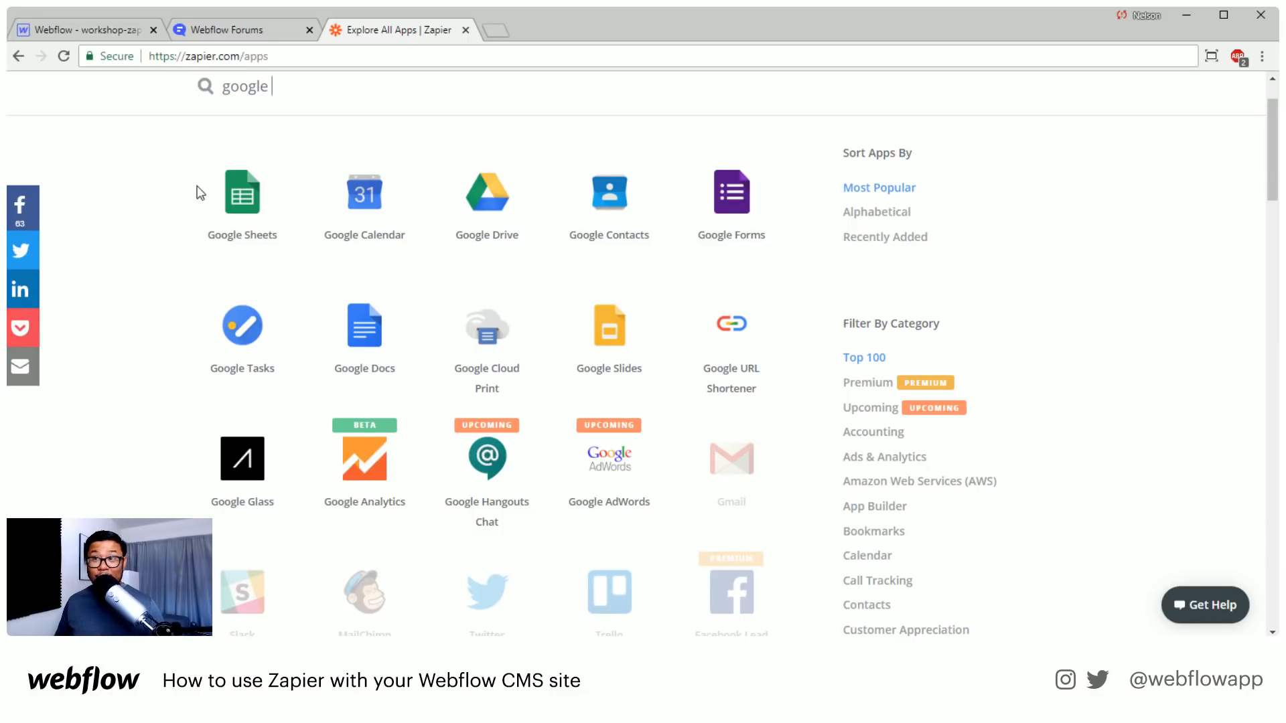
{"action": "mouse_move", "coordinate": [203, 174]}
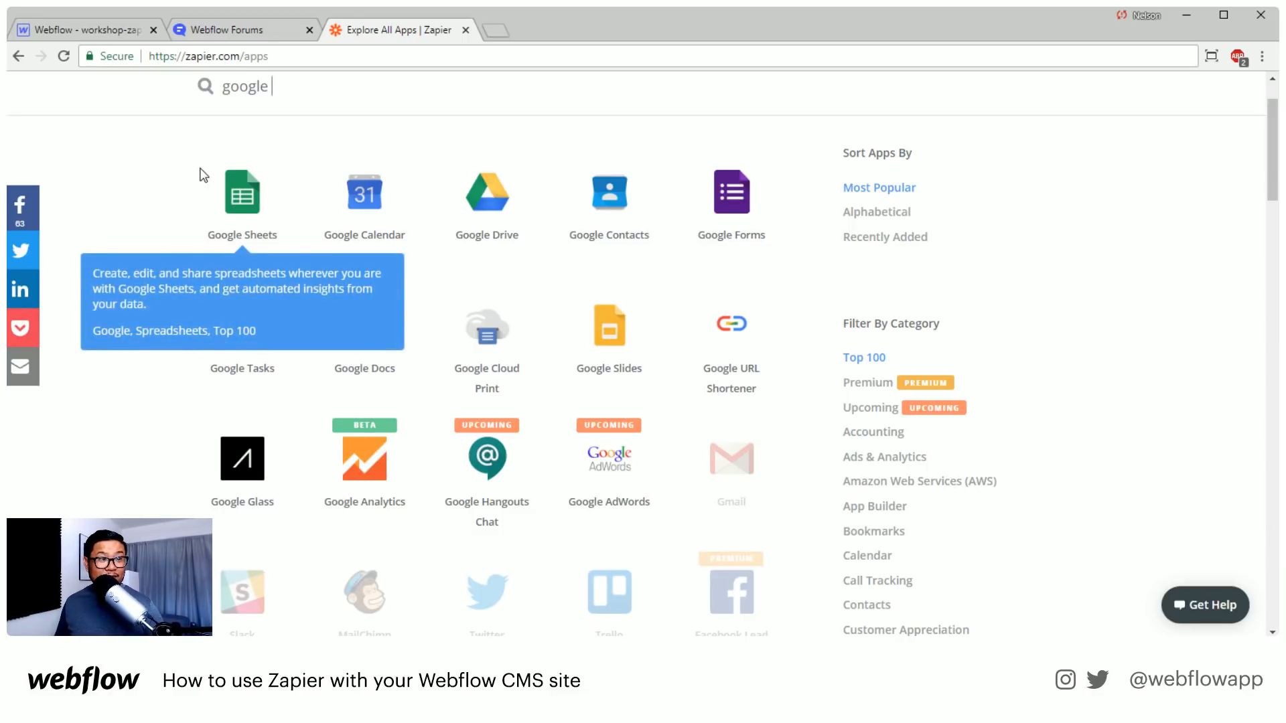
Load the viewer's site oyalabs-com.webflow.io in place of the Zapier app directory
{"action": "left_click", "coordinate": [336, 53]}
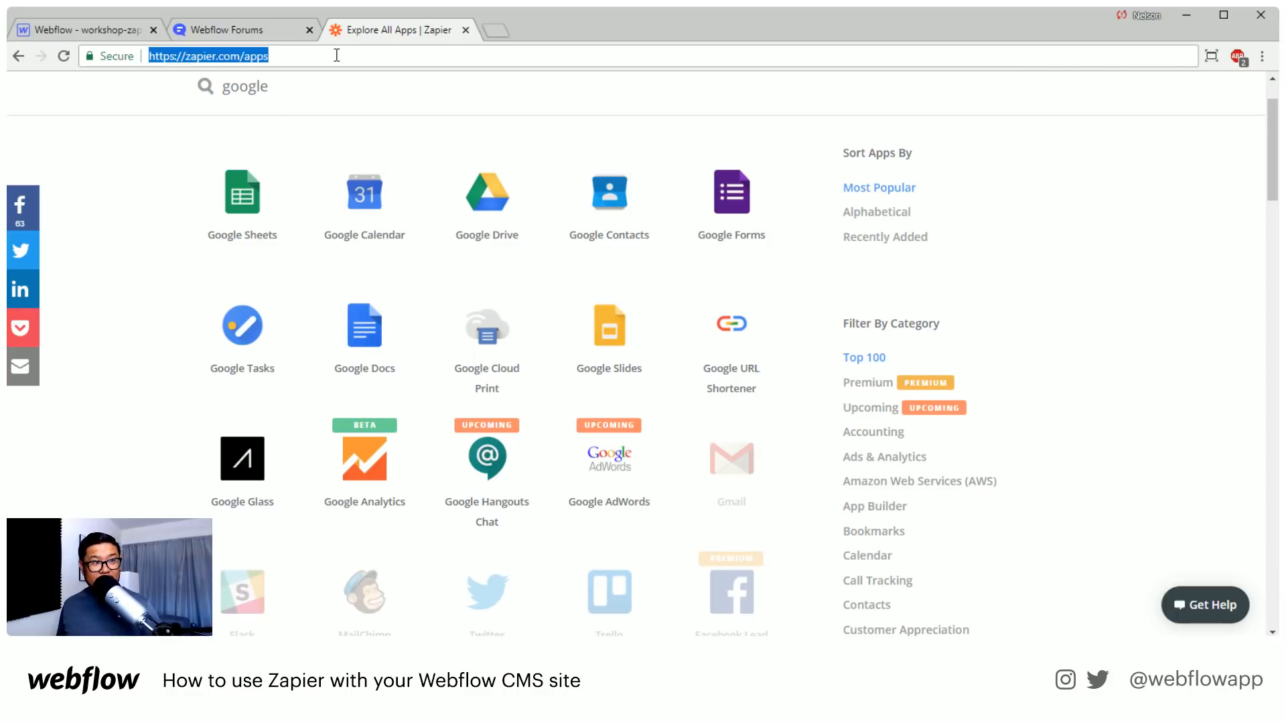
{"action": "type", "text": "oyal"}
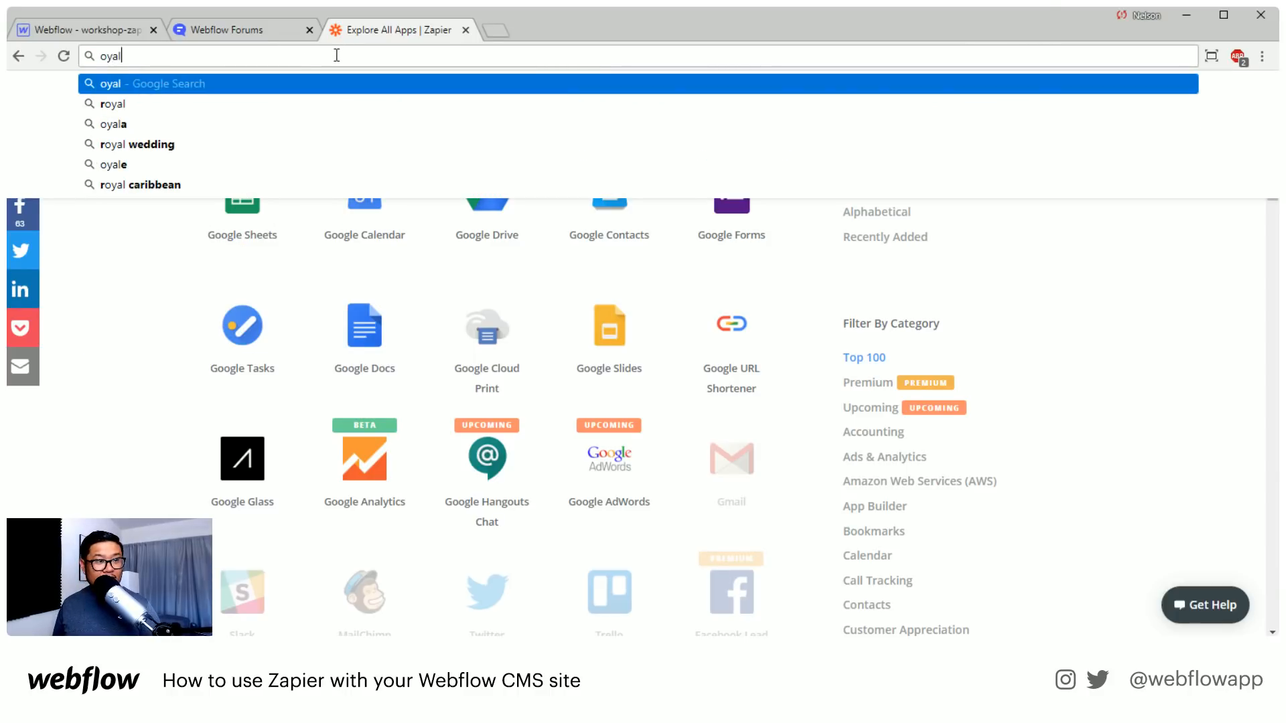
{"action": "type", "text": "abs"}
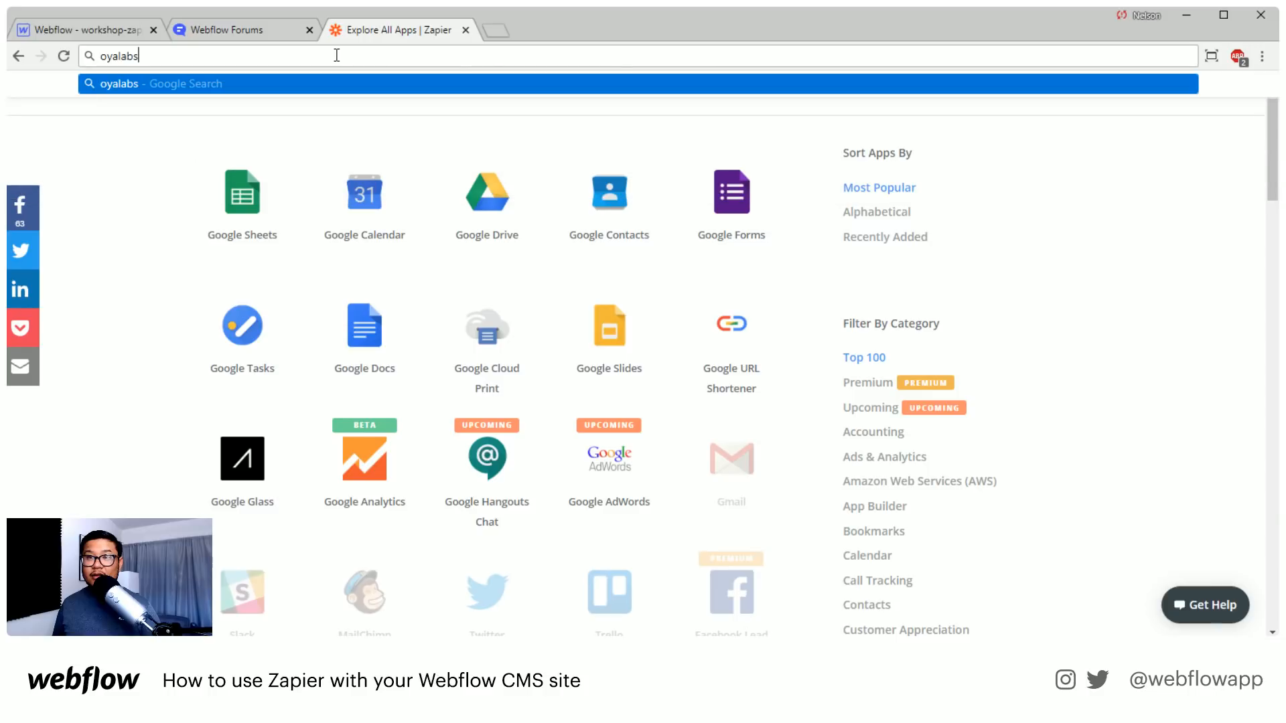
{"action": "type", "text": "-com.webflow.io"}
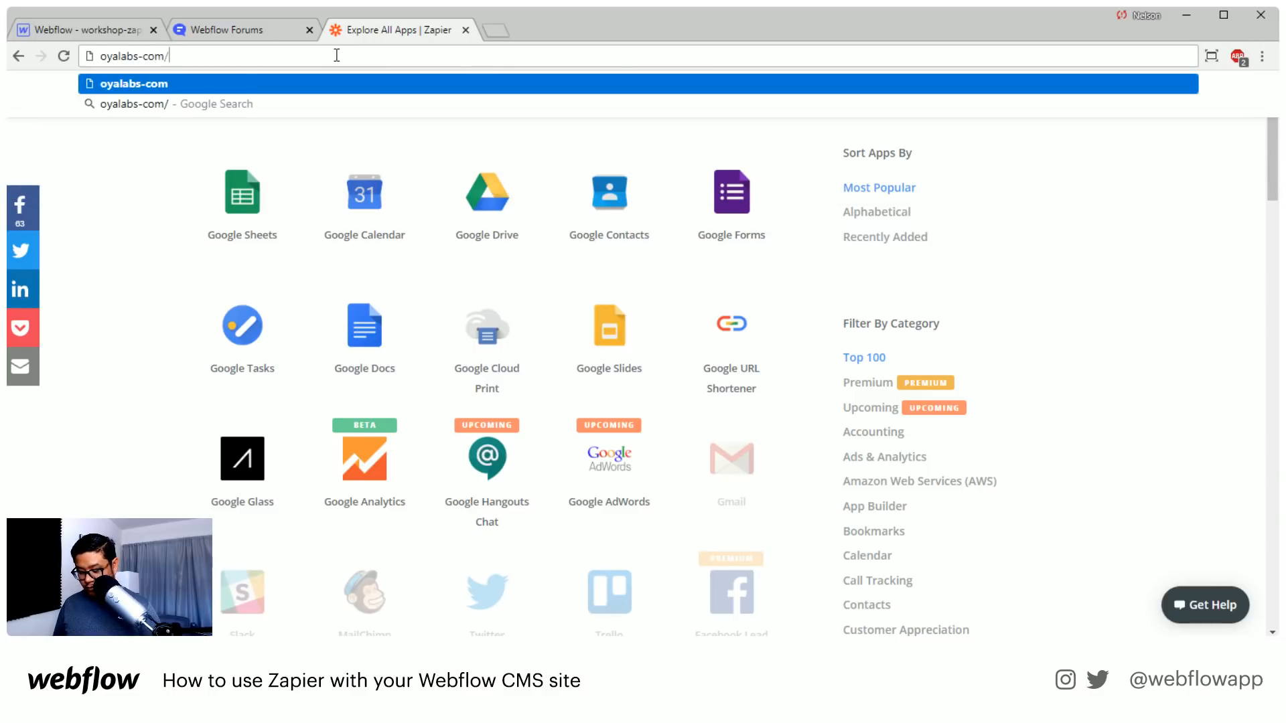
{"action": "key", "text": "Return"}
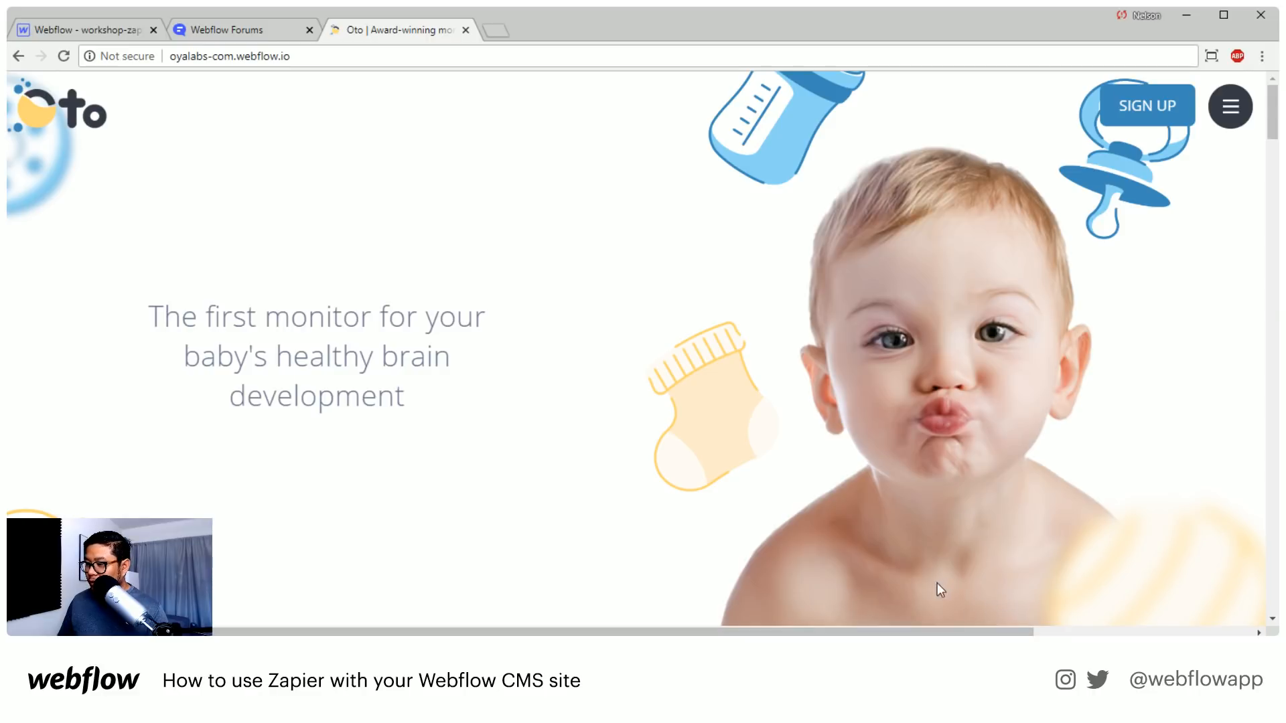
Examine the Oto homepage's hero section, including its logo, illustrations and horizontal overflow
{"action": "left_click_drag", "start_coordinate": [961, 631], "coordinate": [673, 592]}
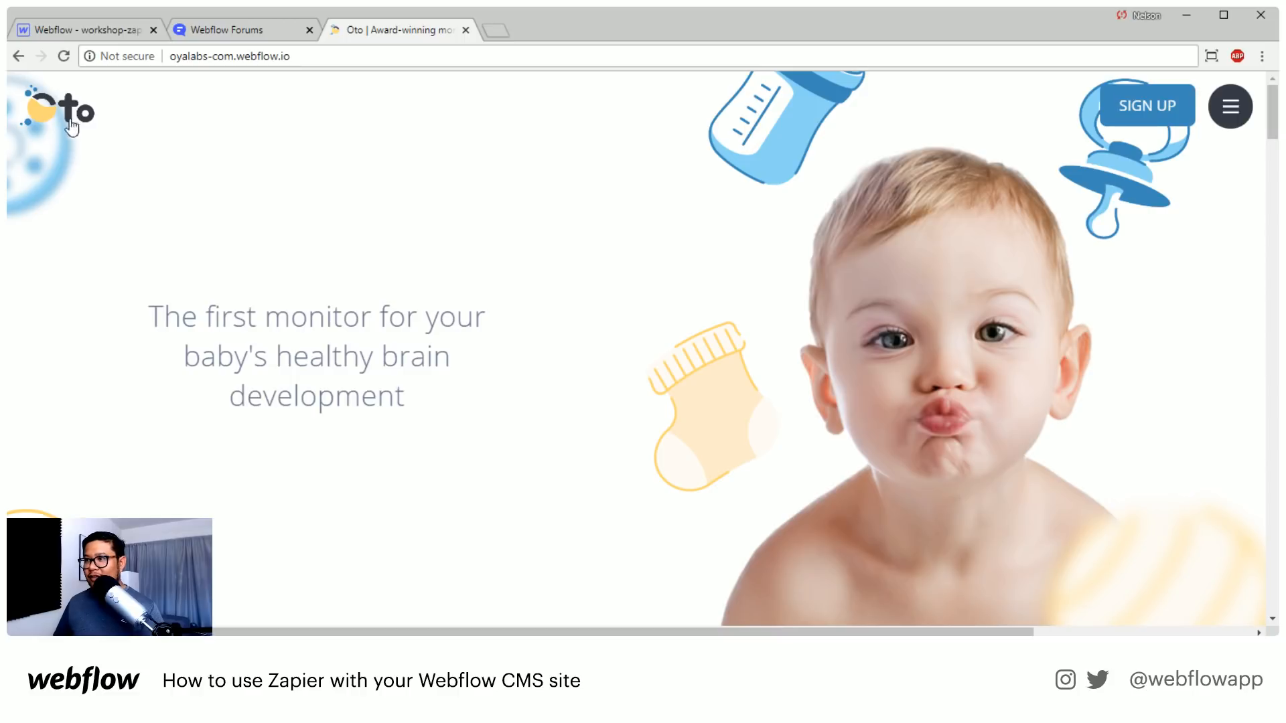
{"action": "scroll", "coordinate": [516, 373], "scroll_direction": "down", "scroll_amount": 2}
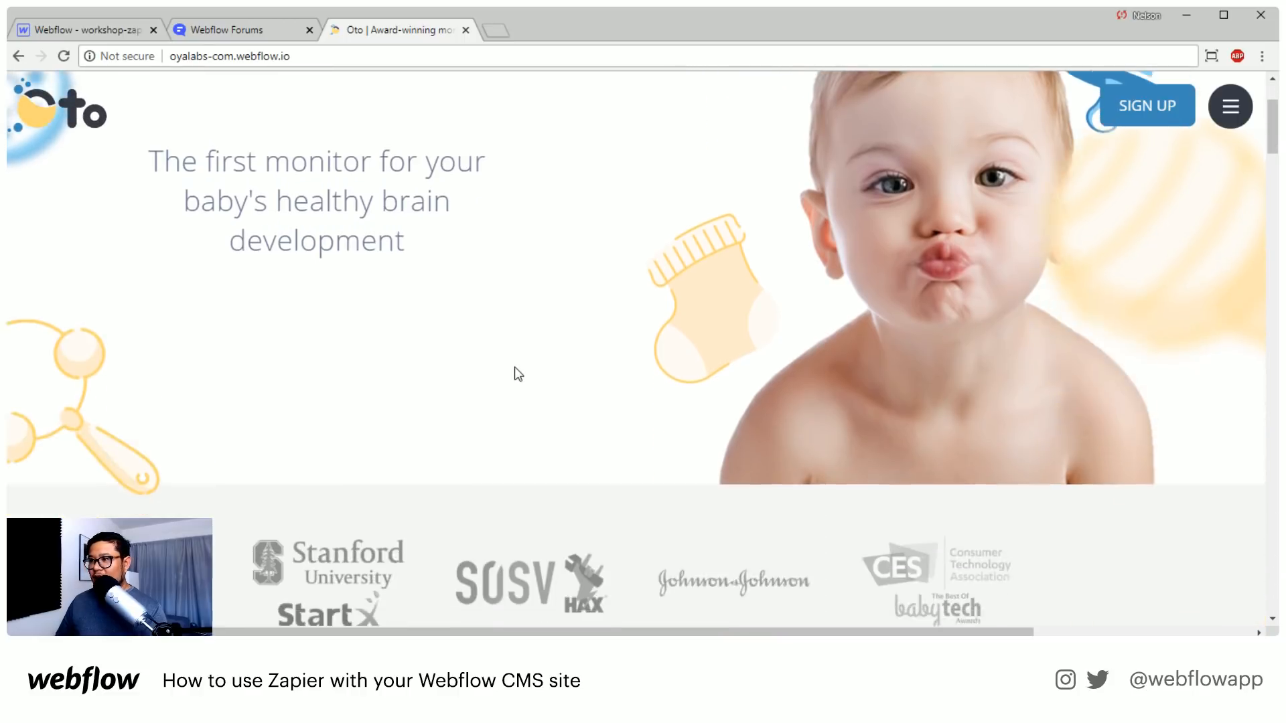
{"action": "scroll", "coordinate": [515, 373], "scroll_direction": "down", "scroll_amount": 1}
{"action": "scroll", "coordinate": [516, 373], "scroll_direction": "up", "scroll_amount": 4}
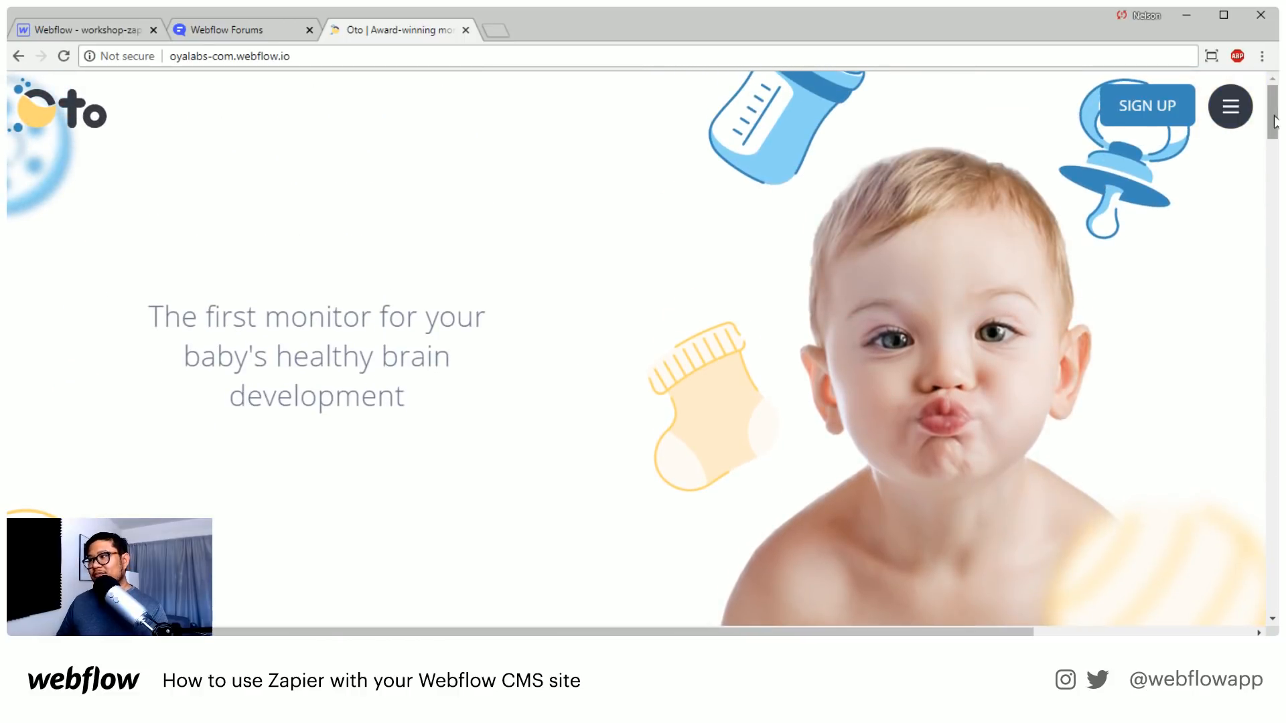
{"action": "left_click_drag", "start_coordinate": [1274, 121], "coordinate": [1253, 102]}
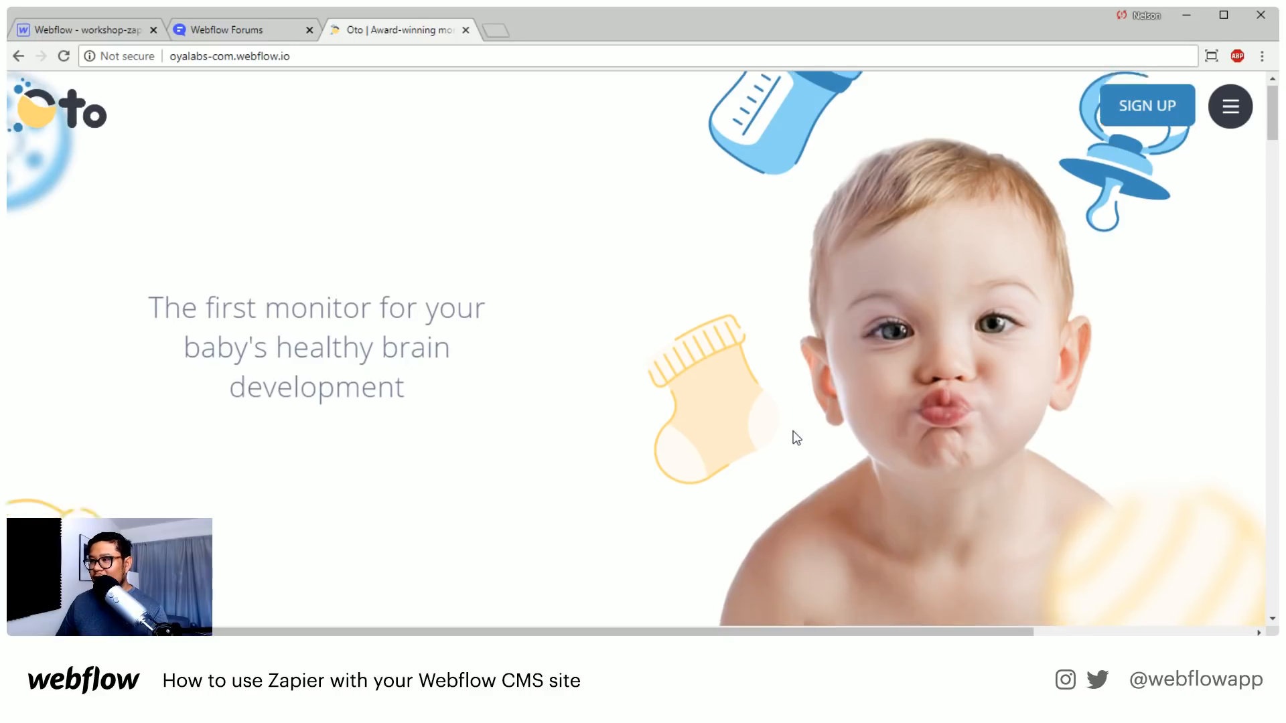
Examine the Oto homepage's partner logo strip and the blue bear banner below the hero
{"action": "scroll", "coordinate": [793, 432], "scroll_direction": "down", "scroll_amount": 5}
{"action": "scroll", "coordinate": [793, 428], "scroll_direction": "up", "scroll_amount": 2}
{"action": "scroll", "coordinate": [793, 427], "scroll_direction": "down", "scroll_amount": 2}
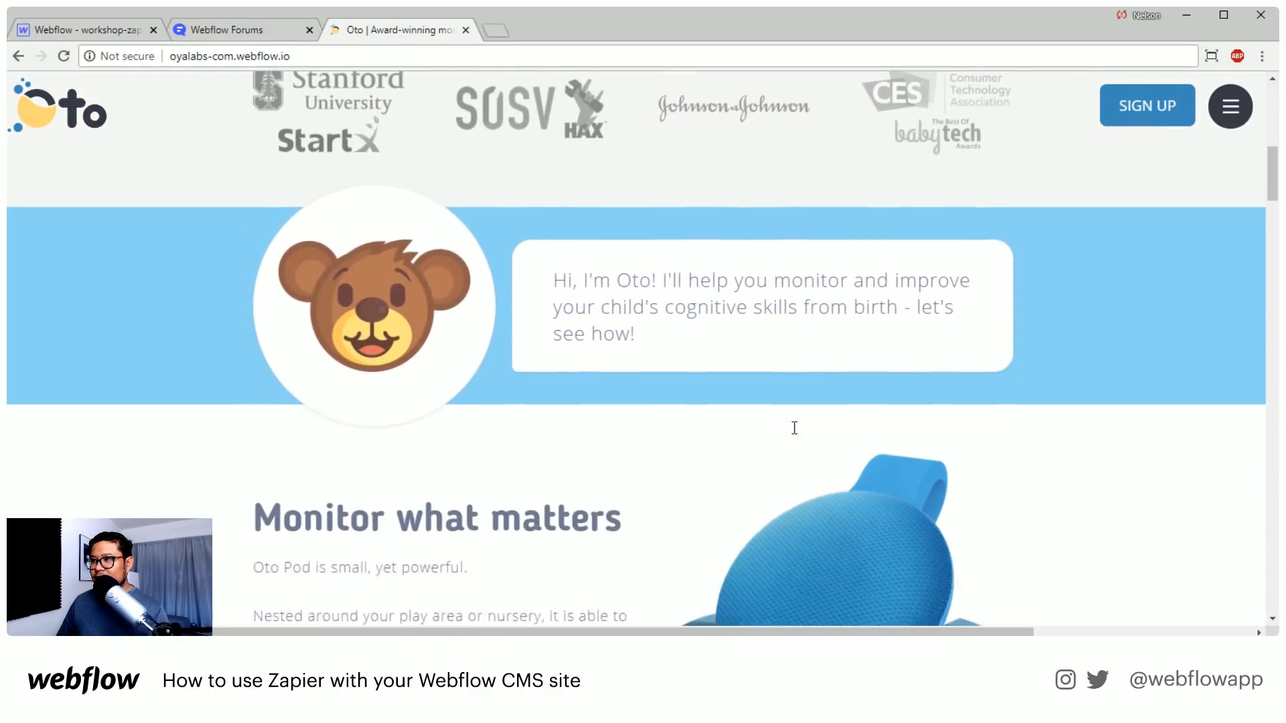
{"action": "scroll", "coordinate": [793, 427], "scroll_direction": "up", "scroll_amount": 2}
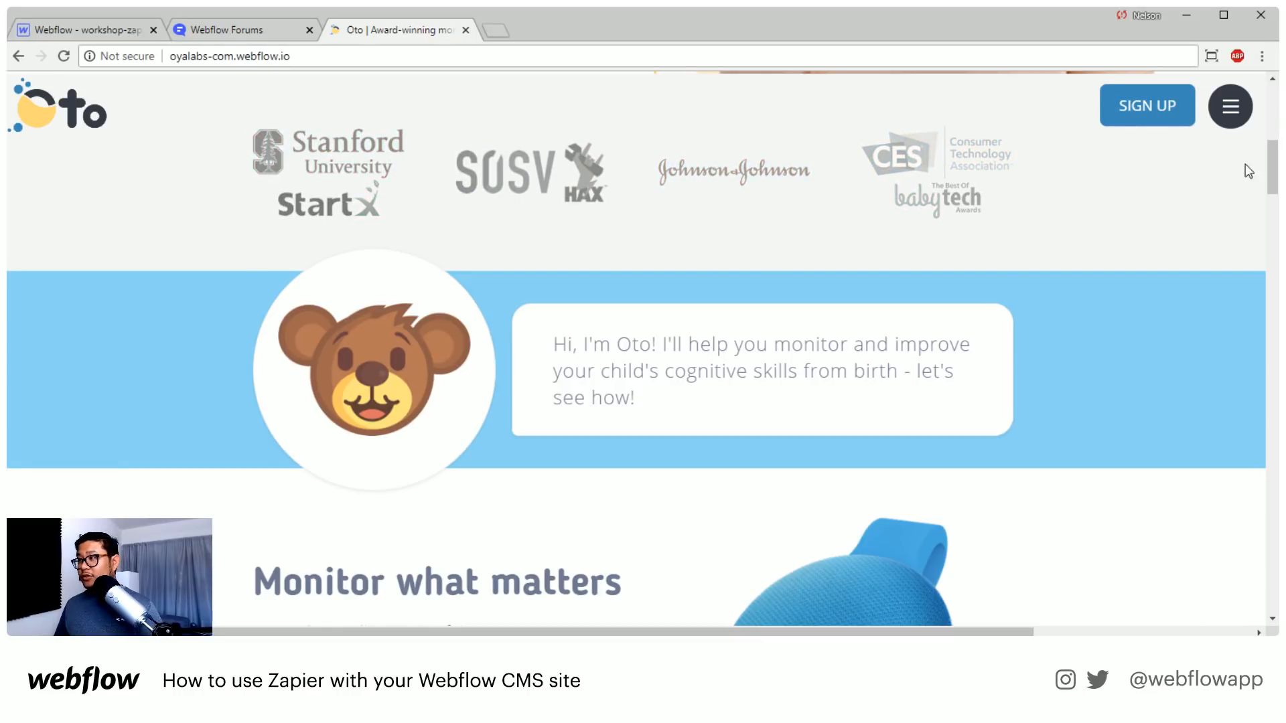
{"action": "mouse_move", "coordinate": [1272, 170]}
{"action": "left_mouse_down"}
{"action": "mouse_move", "coordinate": [1268, 146]}
{"action": "mouse_move", "coordinate": [1273, 168]}
{"action": "left_mouse_up"}
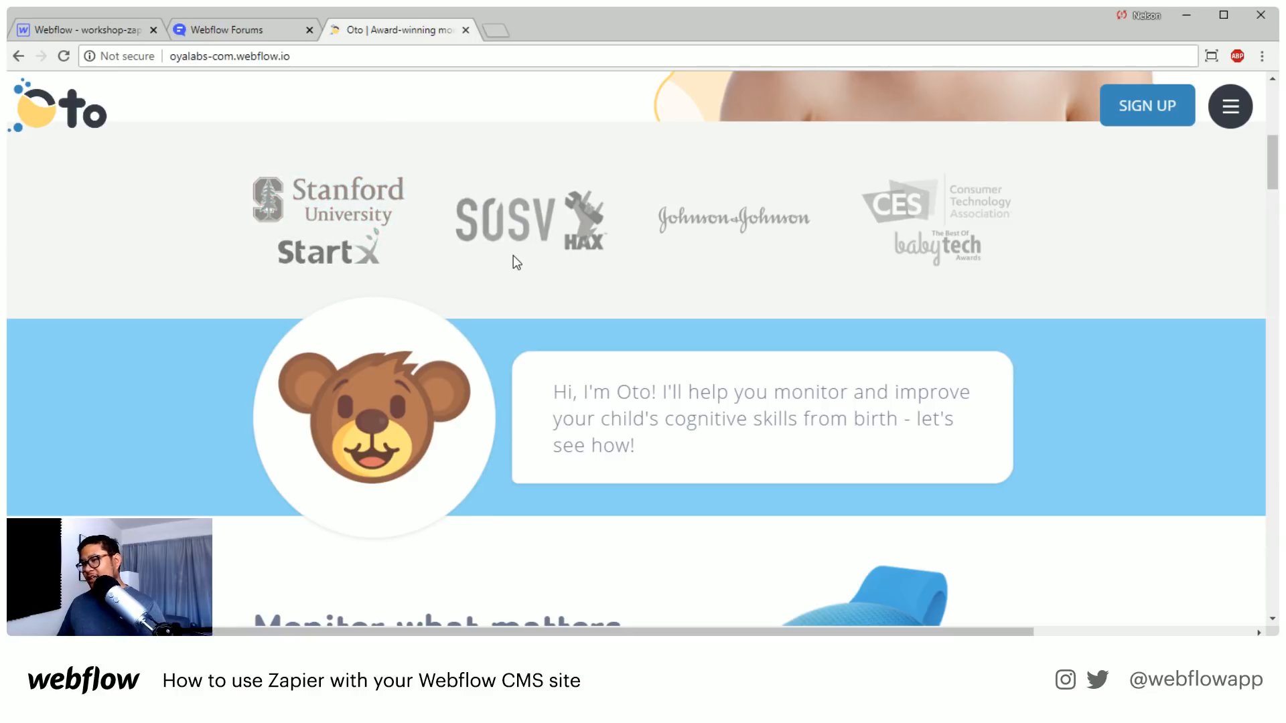
{"action": "scroll", "coordinate": [545, 307], "scroll_direction": "down", "scroll_amount": 1}
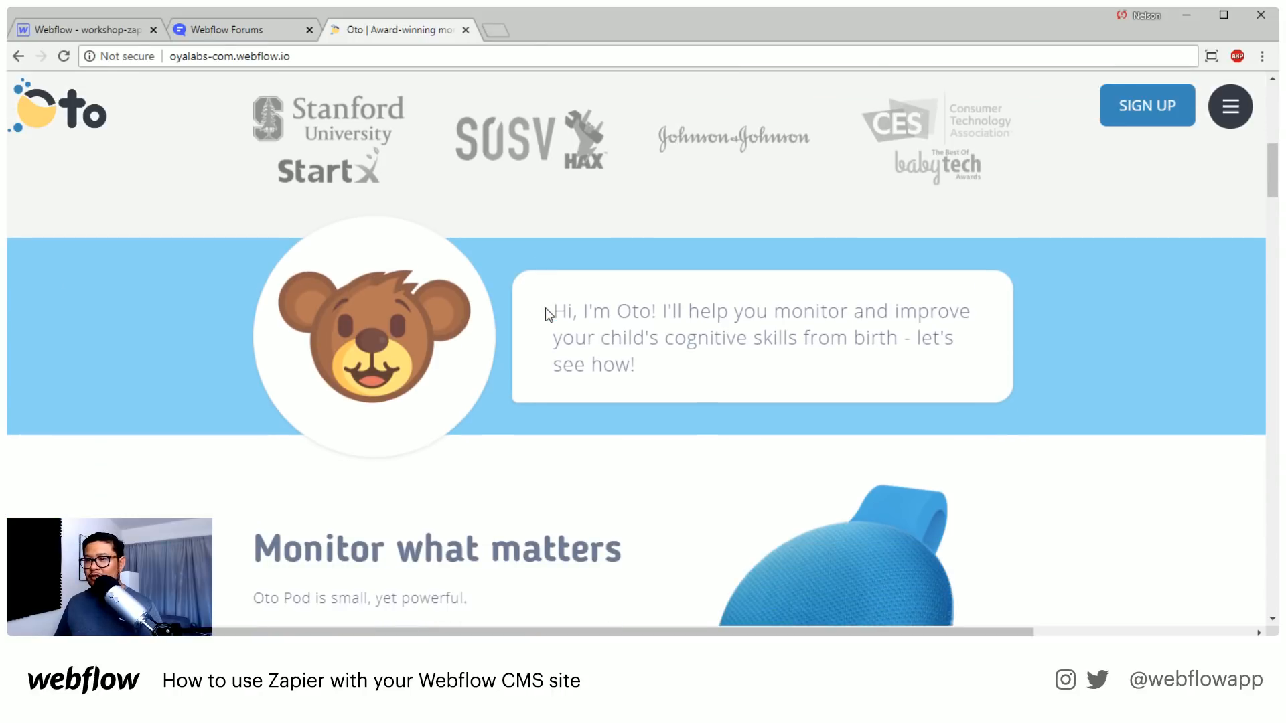
{"action": "scroll", "coordinate": [545, 307], "scroll_direction": "up", "scroll_amount": 1}
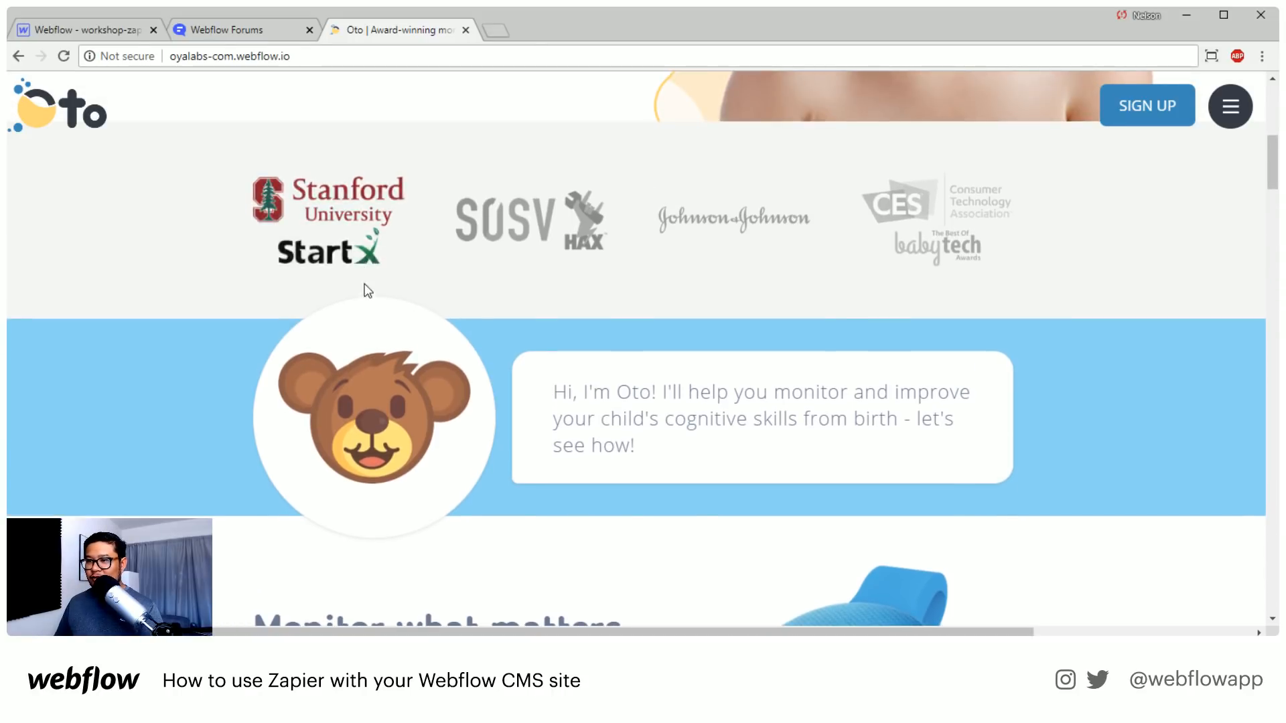
{"action": "scroll", "coordinate": [265, 380], "scroll_direction": "down", "scroll_amount": 5}
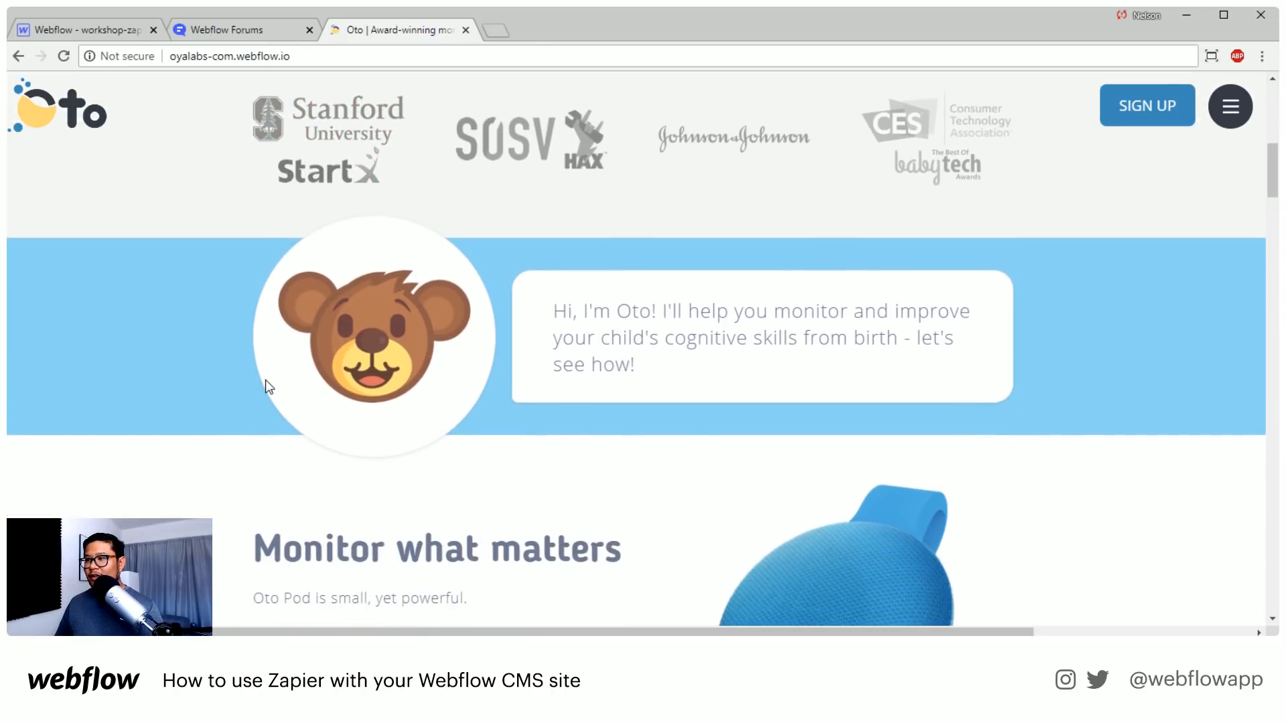
{"action": "scroll", "coordinate": [266, 379], "scroll_direction": "up", "scroll_amount": 2}
{"action": "scroll", "coordinate": [267, 380], "scroll_direction": "up", "scroll_amount": 1}
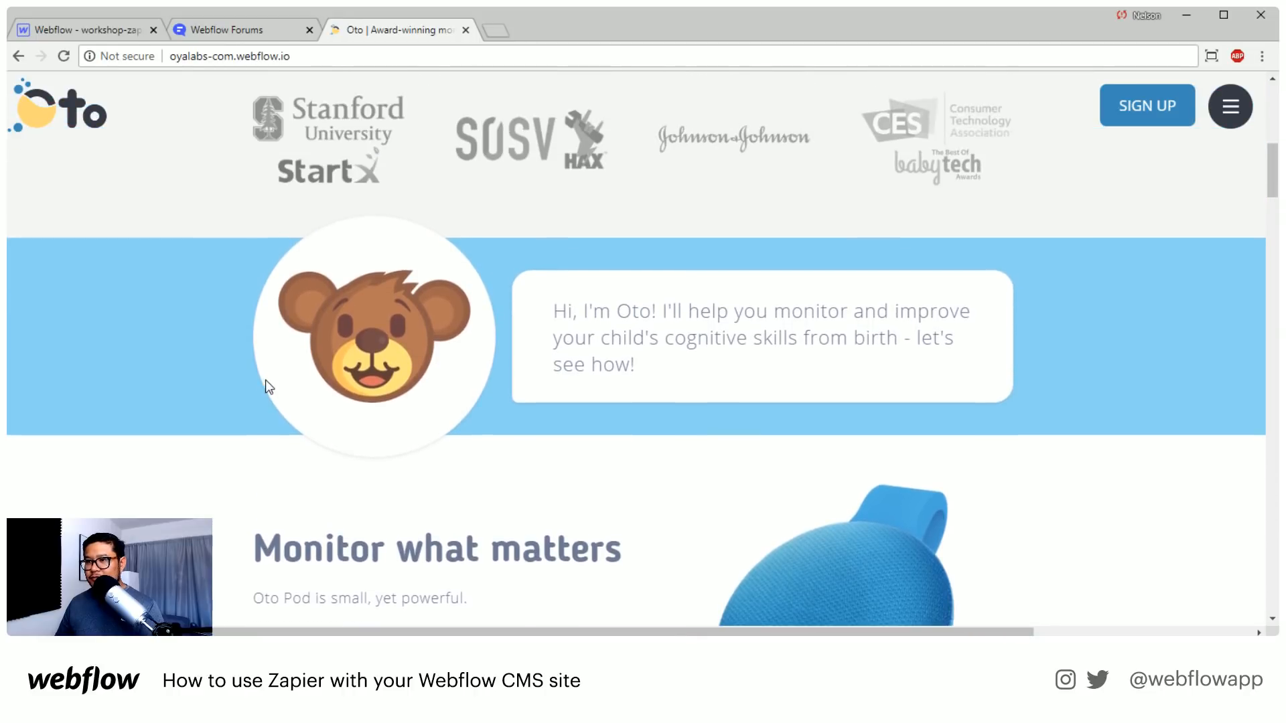
Examine the Oto homepage's "Monitor what matters" and "Tune in with your child" sections, including their product and app images
{"action": "scroll", "coordinate": [267, 379], "scroll_direction": "down", "scroll_amount": 3}
{"action": "scroll", "coordinate": [266, 380], "scroll_direction": "down", "scroll_amount": 2}
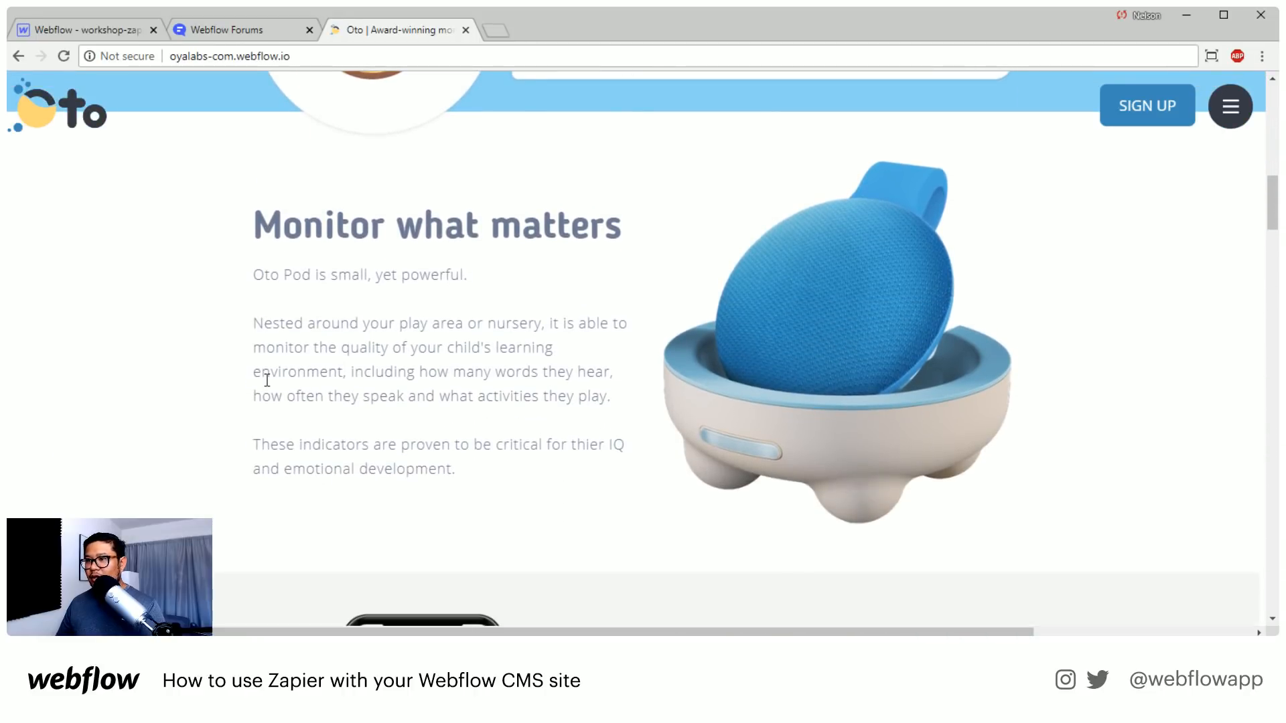
{"action": "scroll", "coordinate": [266, 380], "scroll_direction": "up", "scroll_amount": 1}
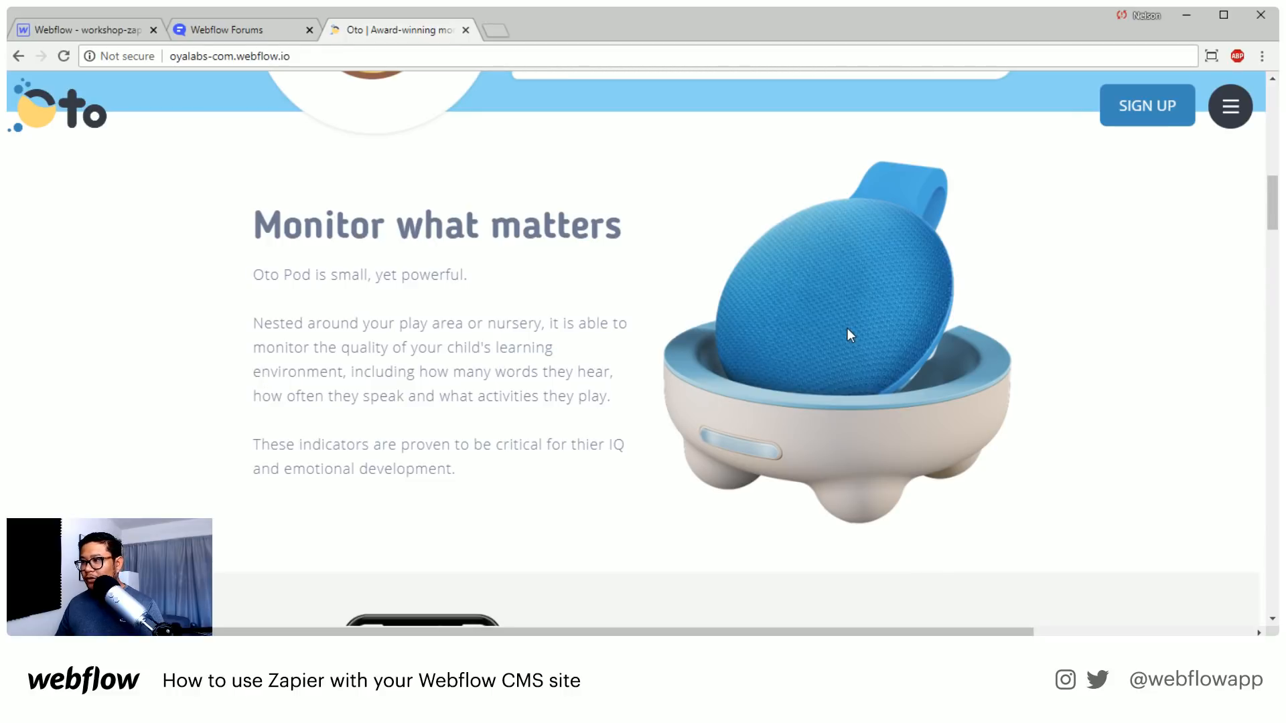
{"action": "scroll", "coordinate": [847, 328], "scroll_direction": "down", "scroll_amount": 1}
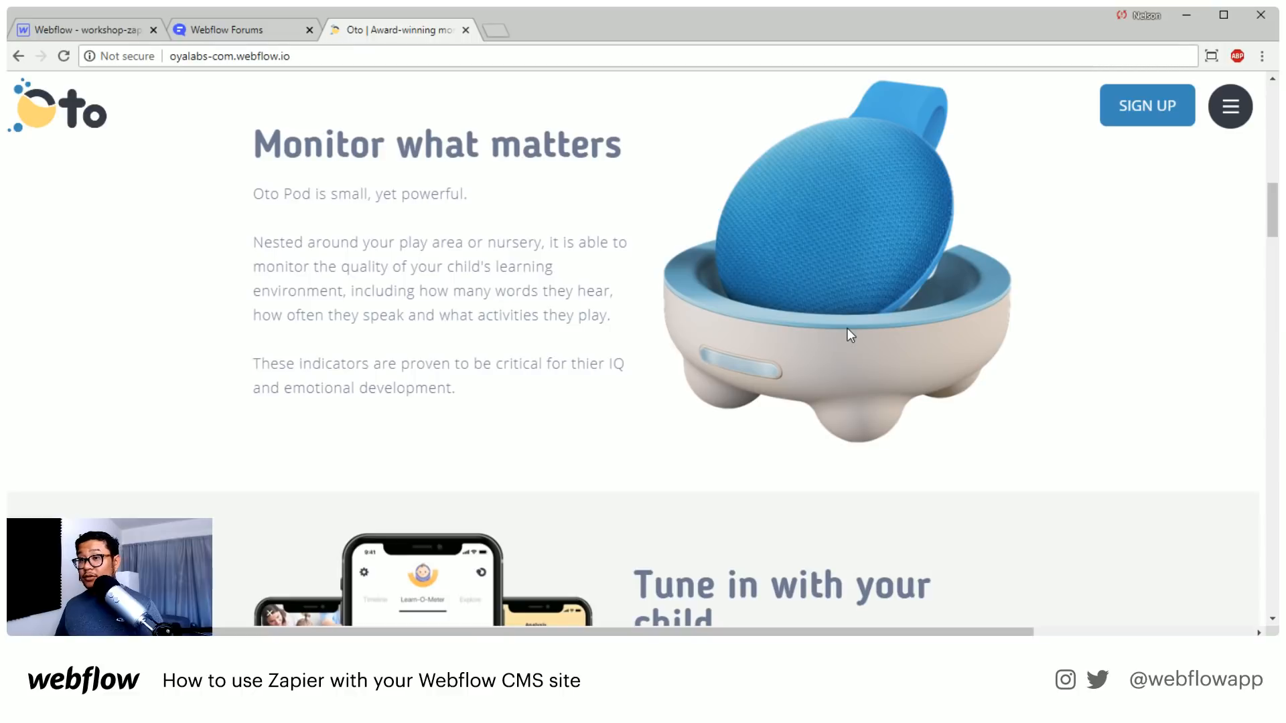
{"action": "scroll", "coordinate": [847, 328], "scroll_direction": "down", "scroll_amount": 6}
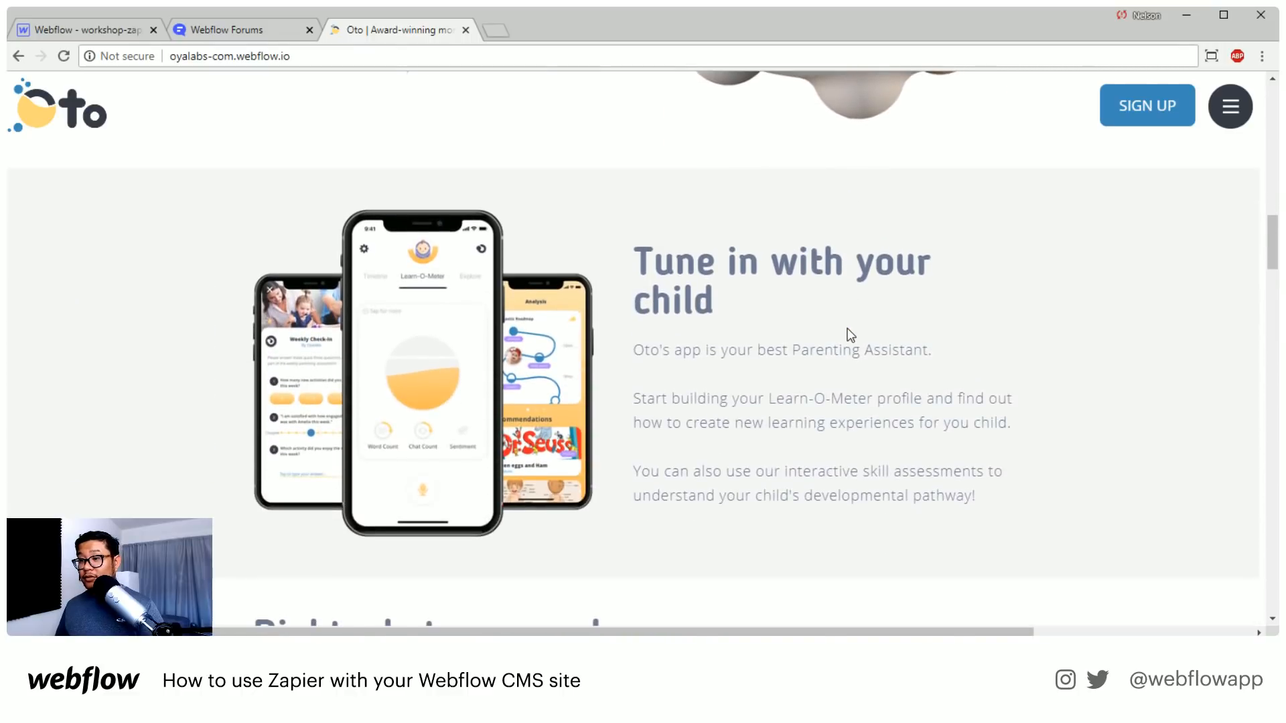
{"action": "scroll", "coordinate": [848, 333], "scroll_direction": "up", "scroll_amount": 8}
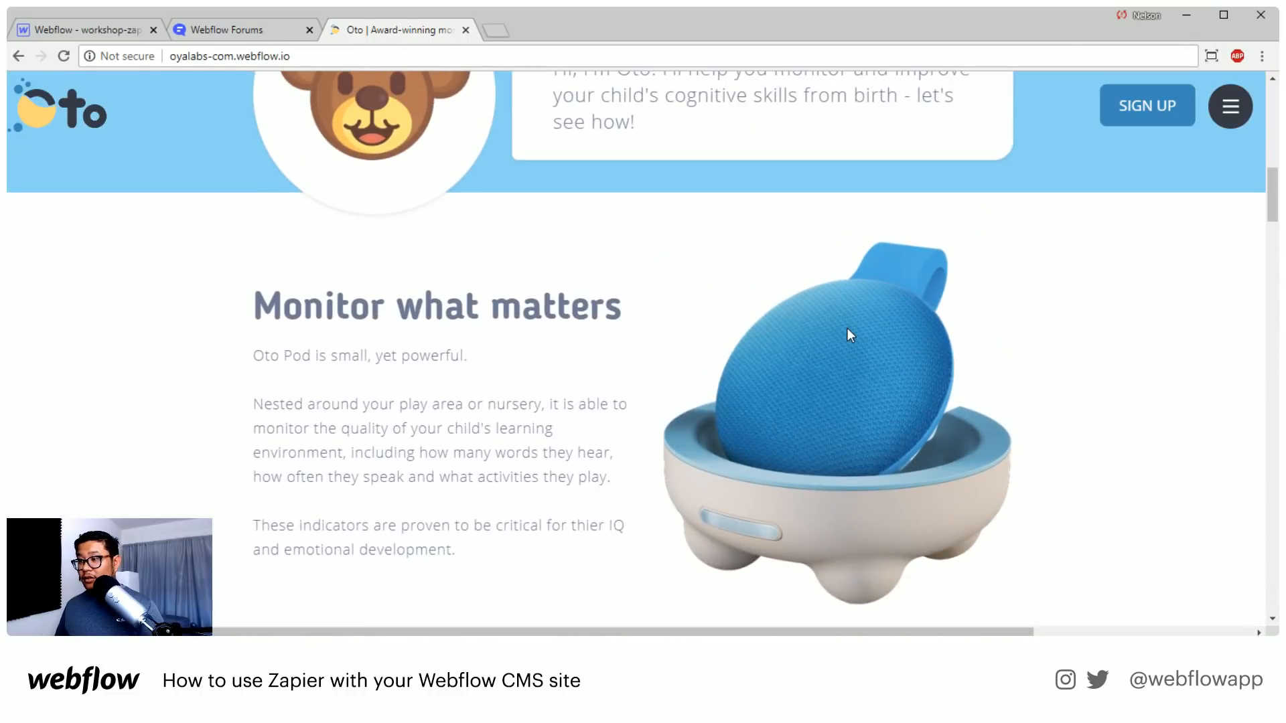
{"action": "scroll", "coordinate": [848, 333], "scroll_direction": "down", "scroll_amount": 2}
{"action": "scroll", "coordinate": [847, 329], "scroll_direction": "down", "scroll_amount": 11}
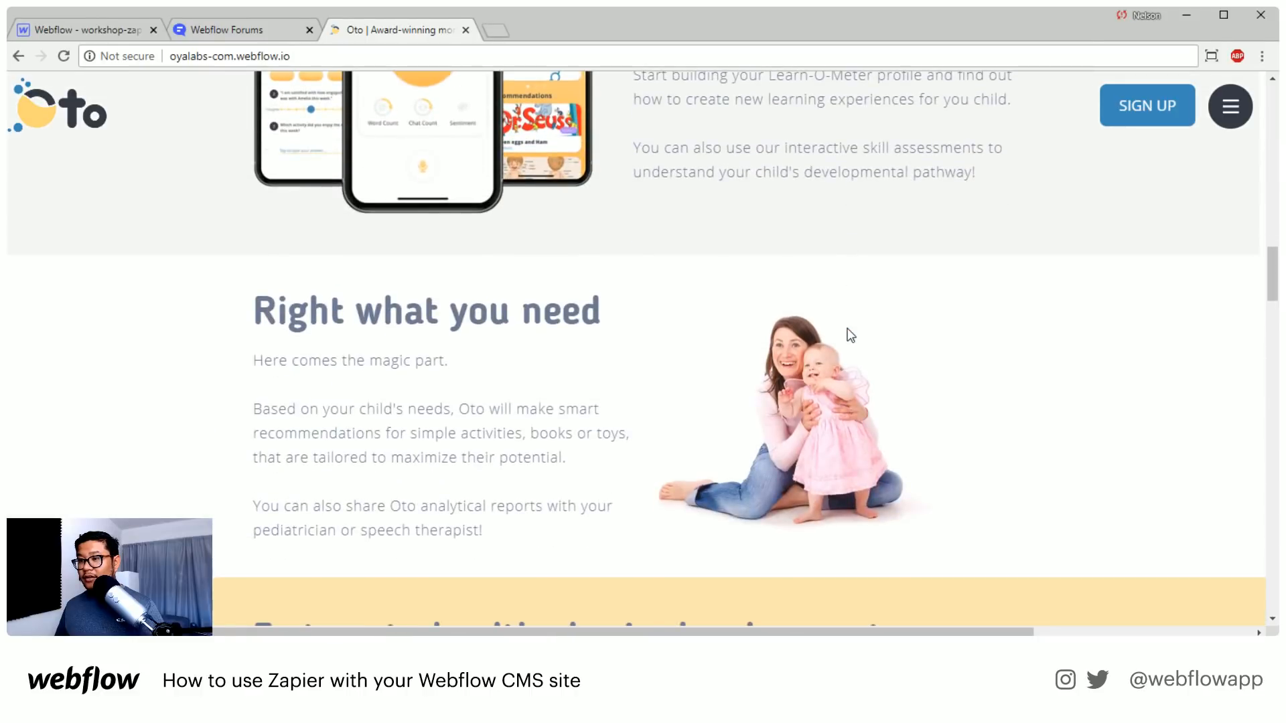
Examine the "Right what you need" section and the illustrated cards under "3 steps to healthy brain development"
{"action": "scroll", "coordinate": [850, 335], "scroll_direction": "down", "scroll_amount": 2}
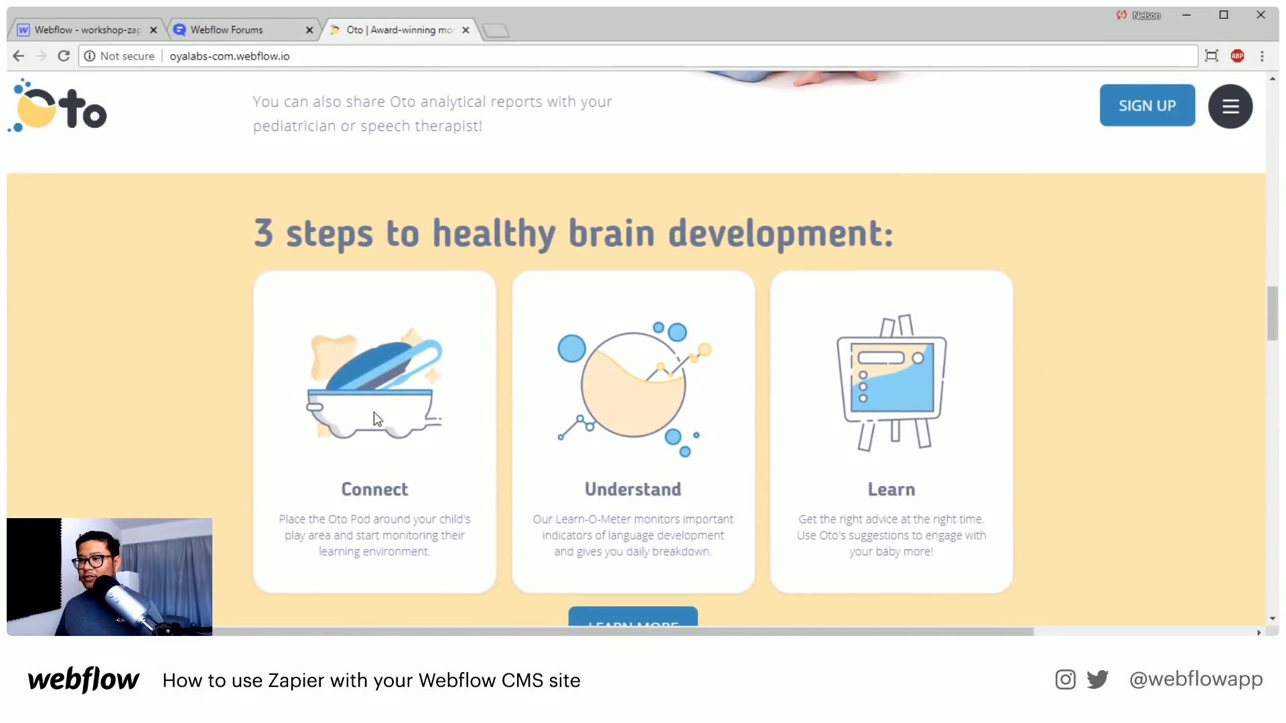
{"action": "scroll", "coordinate": [573, 412], "scroll_direction": "up", "scroll_amount": 1}
{"action": "scroll", "coordinate": [1002, 399], "scroll_direction": "up", "scroll_amount": 8}
{"action": "scroll", "coordinate": [1002, 399], "scroll_direction": "down", "scroll_amount": 10}
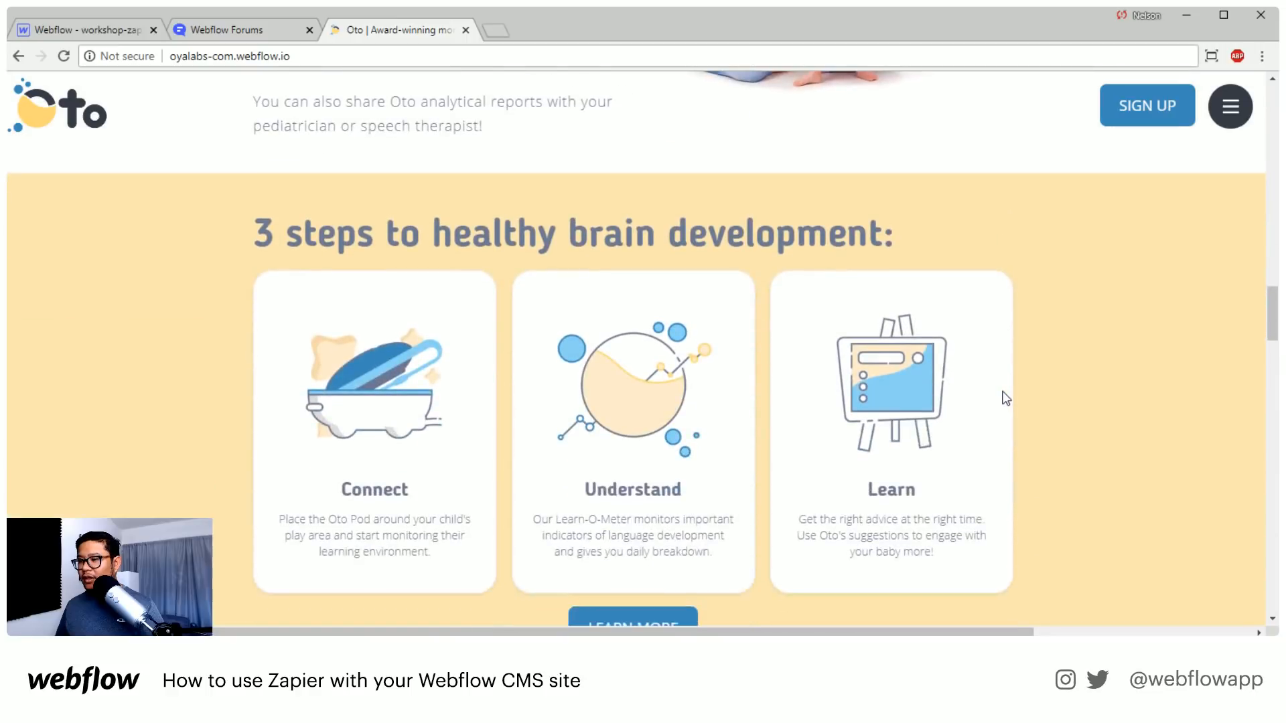
{"action": "scroll", "coordinate": [494, 326], "scroll_direction": "up", "scroll_amount": 10}
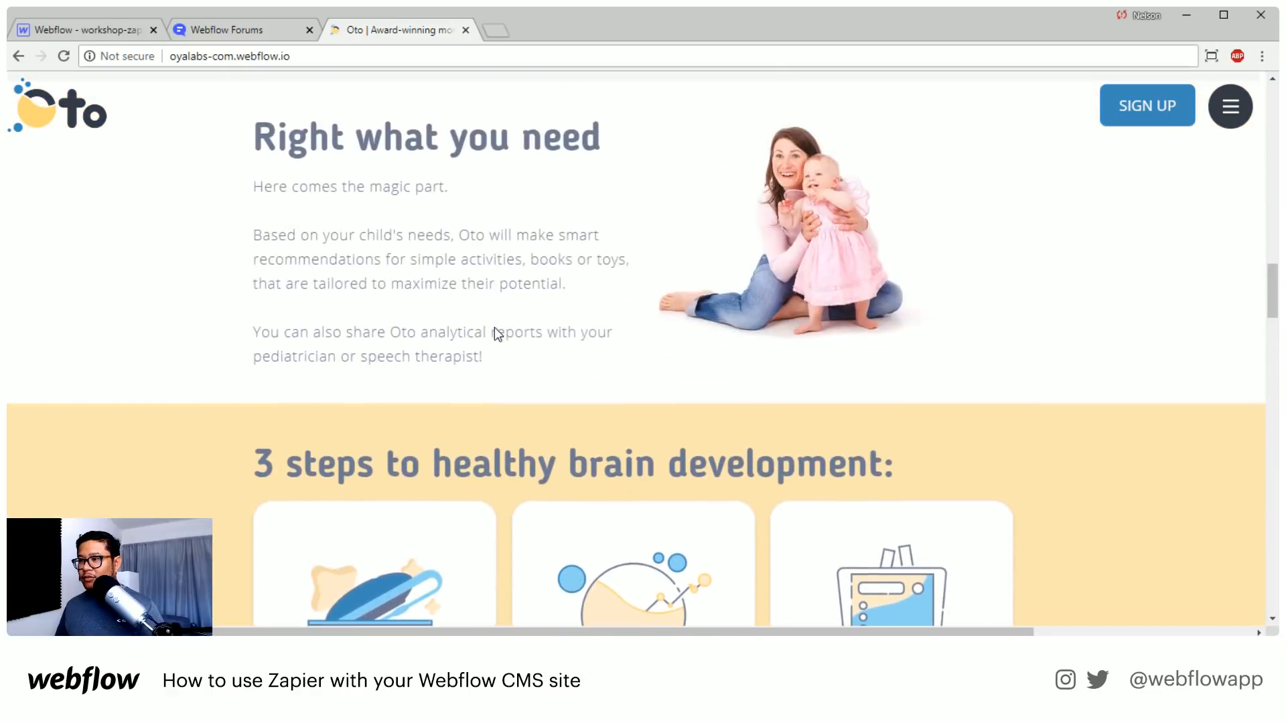
Compare the Oto hero section's style with the bear banner and the illustrated steps section further down the page
{"action": "scroll", "coordinate": [494, 327], "scroll_direction": "up", "scroll_amount": 15}
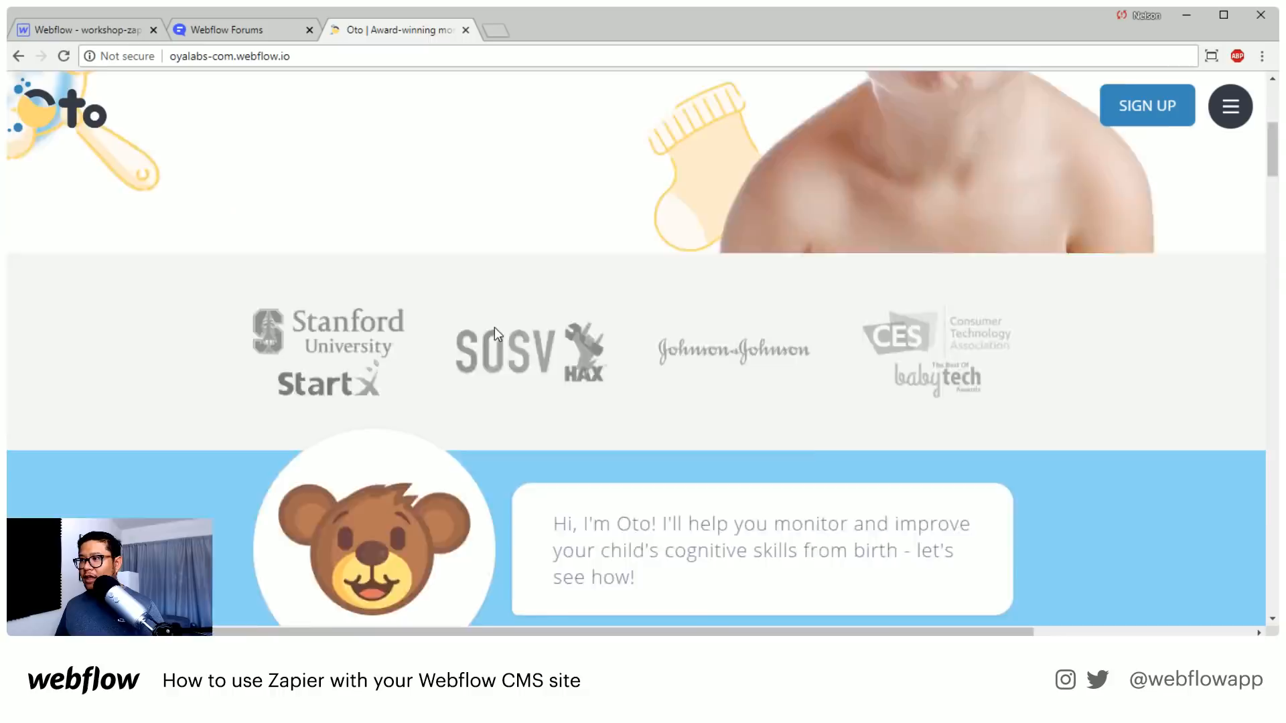
{"action": "scroll", "coordinate": [509, 321], "scroll_direction": "down", "scroll_amount": 4}
{"action": "scroll", "coordinate": [520, 316], "scroll_direction": "up", "scroll_amount": 4}
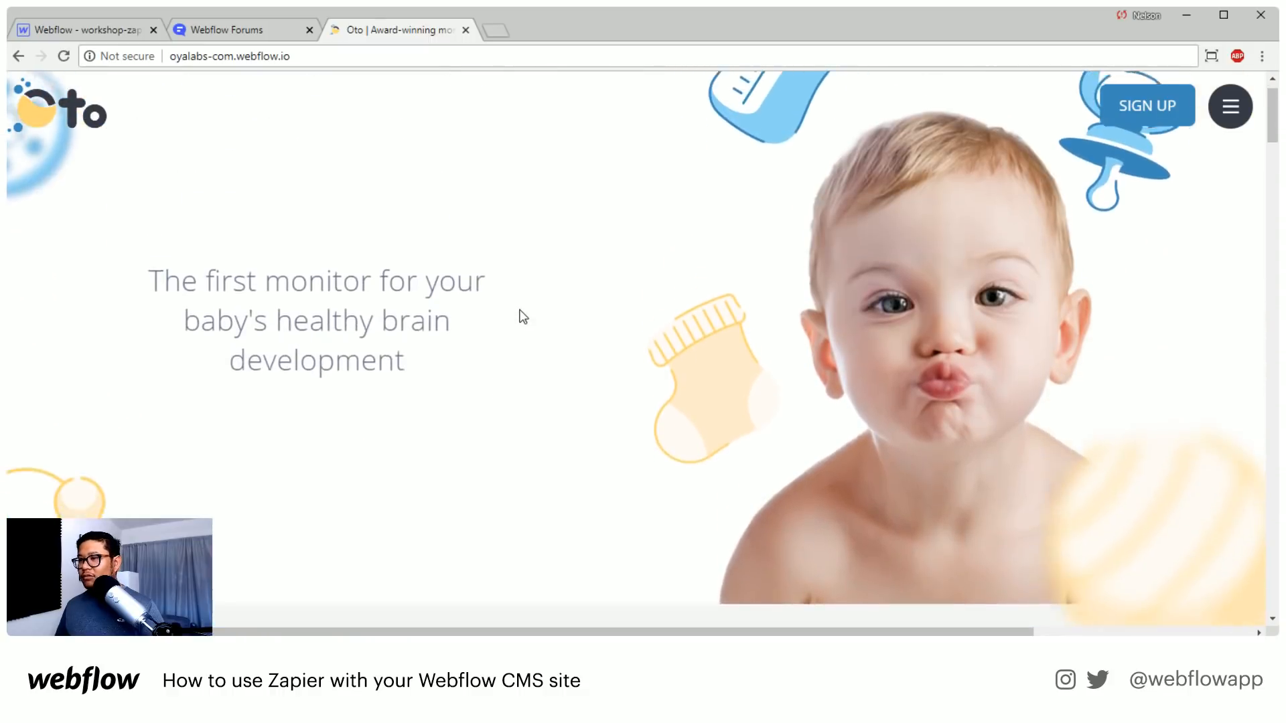
{"action": "scroll", "coordinate": [519, 319], "scroll_direction": "down", "scroll_amount": 9}
{"action": "scroll", "coordinate": [385, 353], "scroll_direction": "down", "scroll_amount": 1}
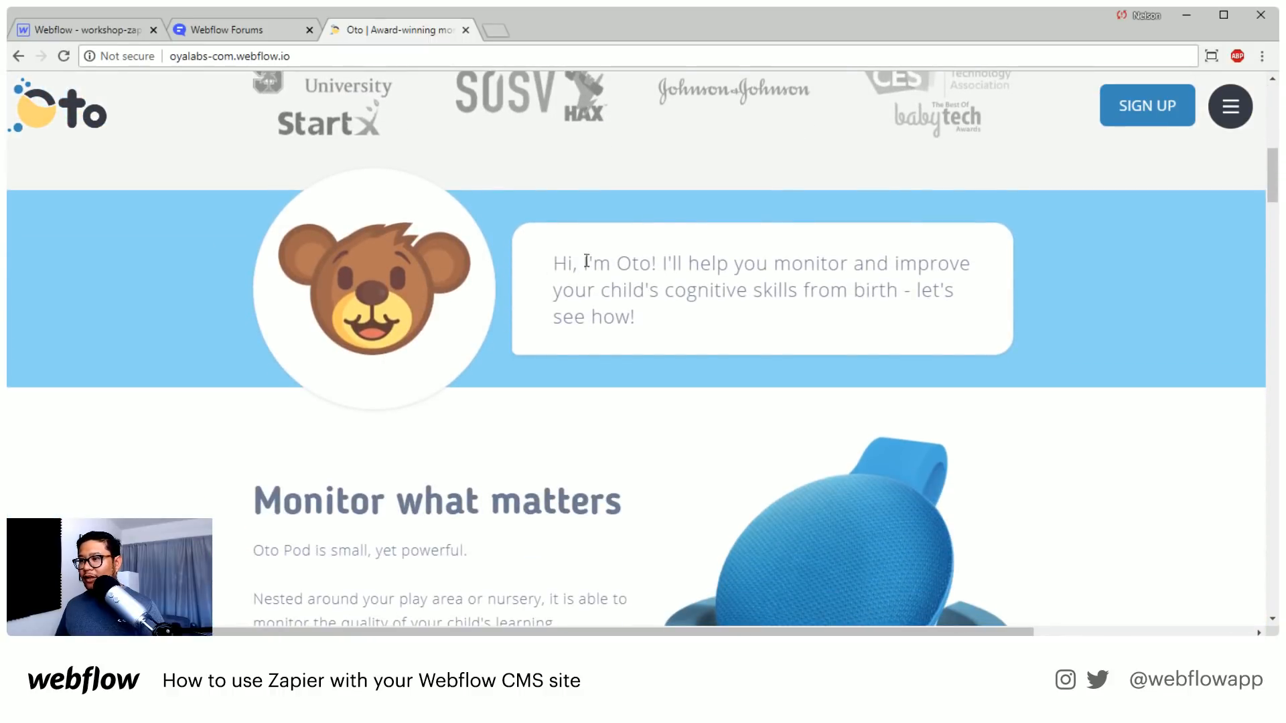
{"action": "scroll", "coordinate": [586, 261], "scroll_direction": "down", "scroll_amount": 20}
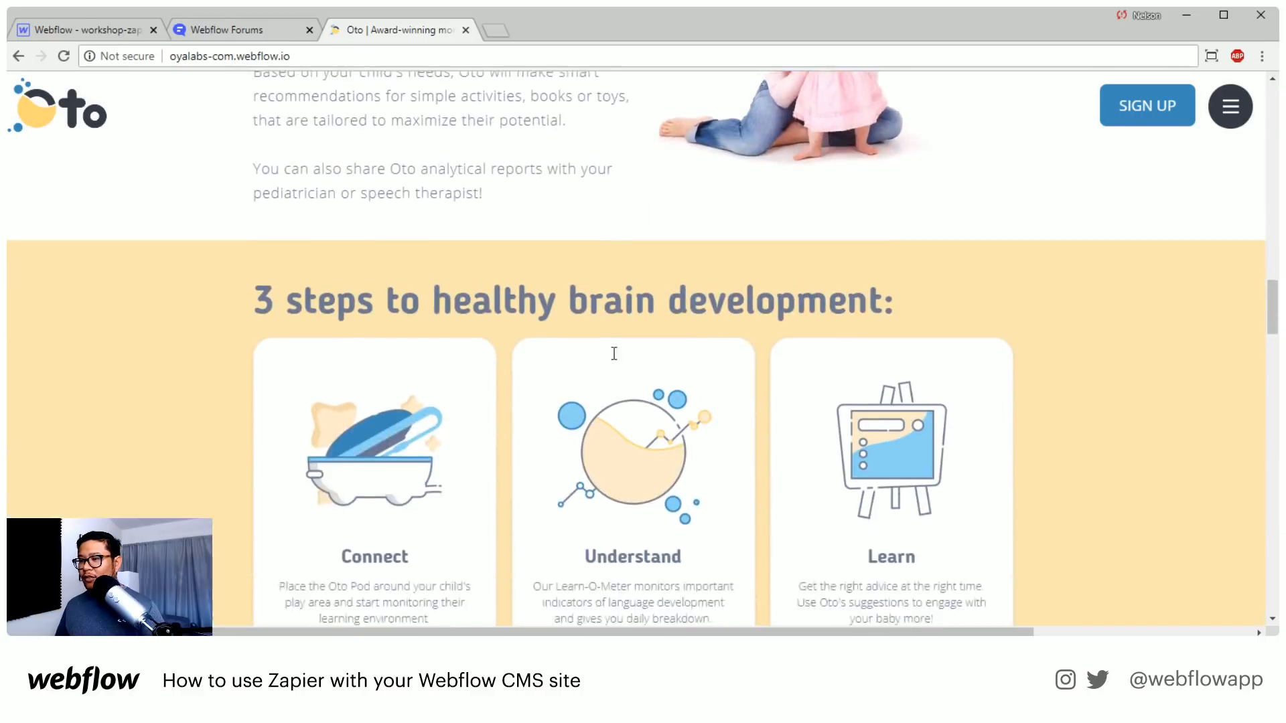
Check the Connect, Understand and Learn cards, the Learn More button and the transitions to the sections around them
{"action": "scroll", "coordinate": [614, 354], "scroll_direction": "down", "scroll_amount": 3}
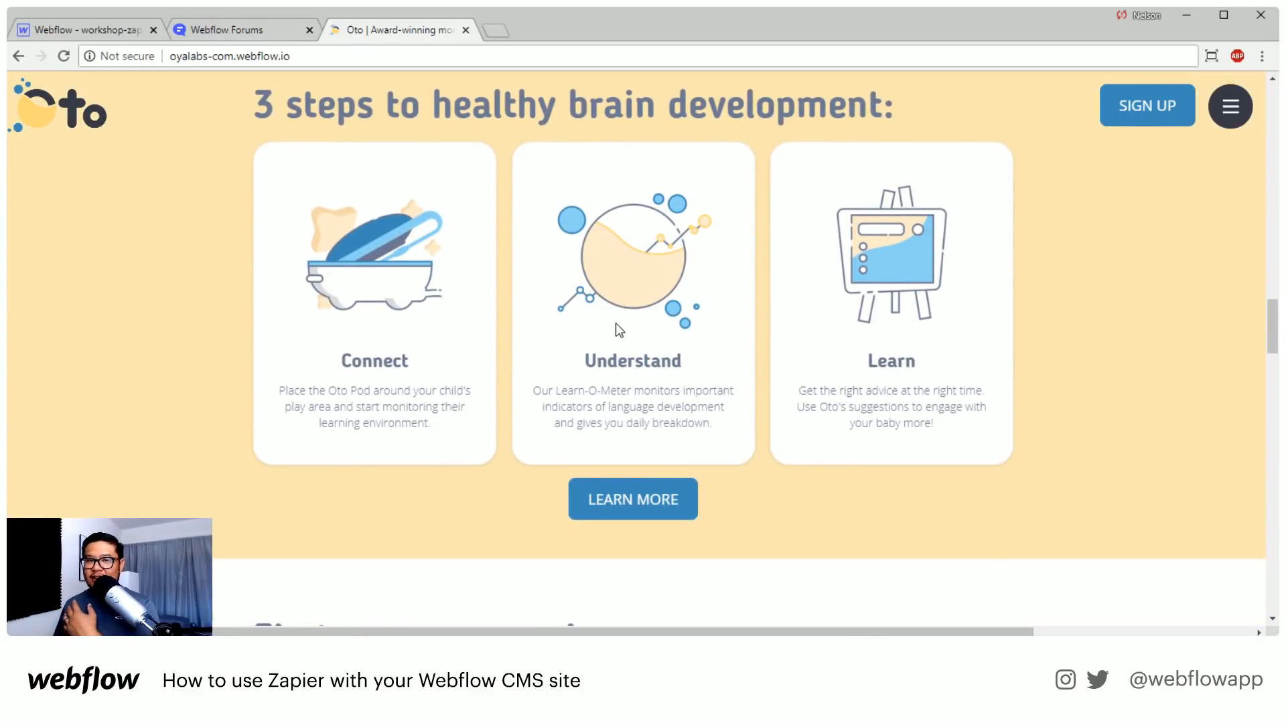
{"action": "scroll", "coordinate": [608, 365], "scroll_direction": "down", "scroll_amount": 3}
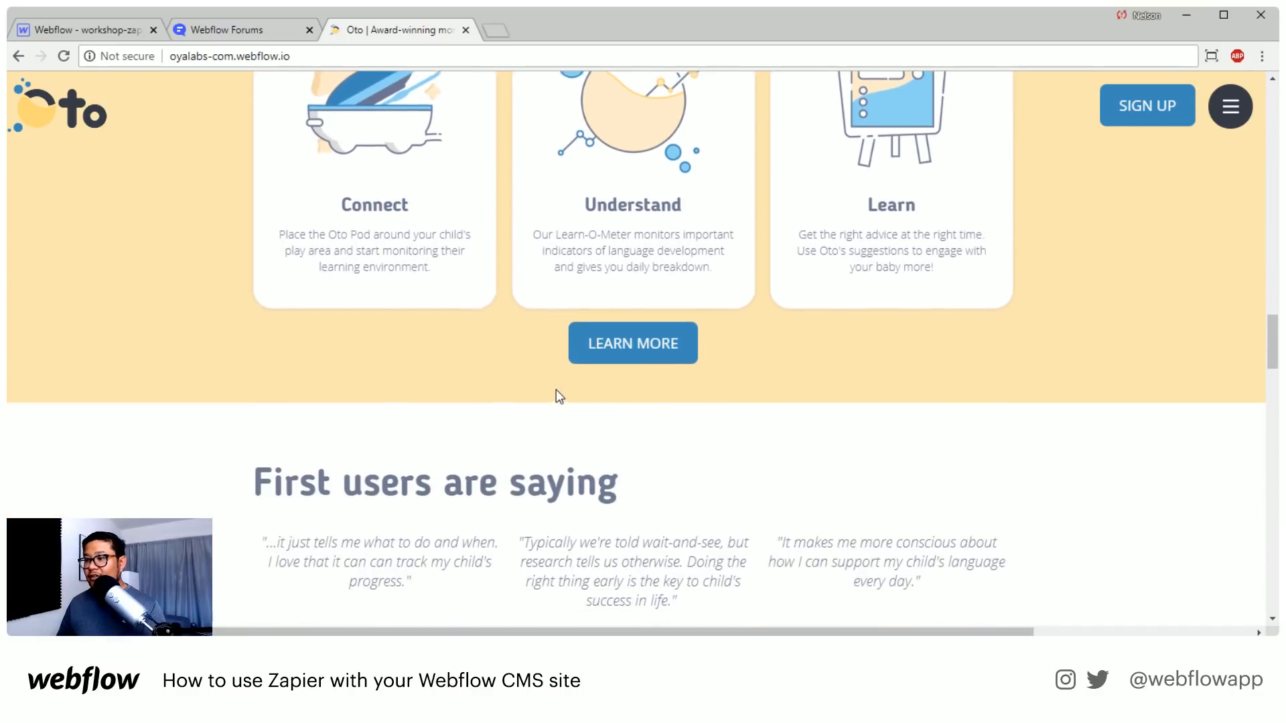
{"action": "scroll", "coordinate": [774, 335], "scroll_direction": "up", "scroll_amount": 3}
{"action": "scroll", "coordinate": [774, 335], "scroll_direction": "up", "scroll_amount": 3}
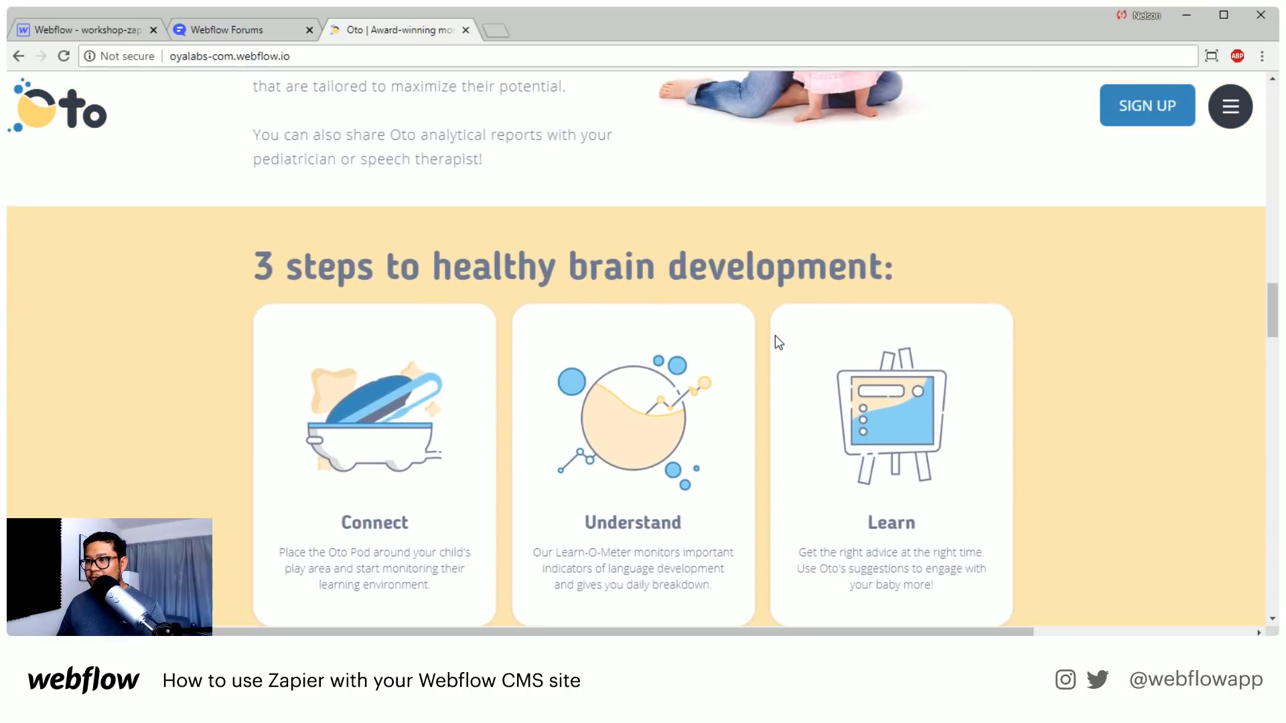
{"action": "scroll", "coordinate": [648, 245], "scroll_direction": "down", "scroll_amount": 2}
{"action": "scroll", "coordinate": [633, 268], "scroll_direction": "up", "scroll_amount": 7}
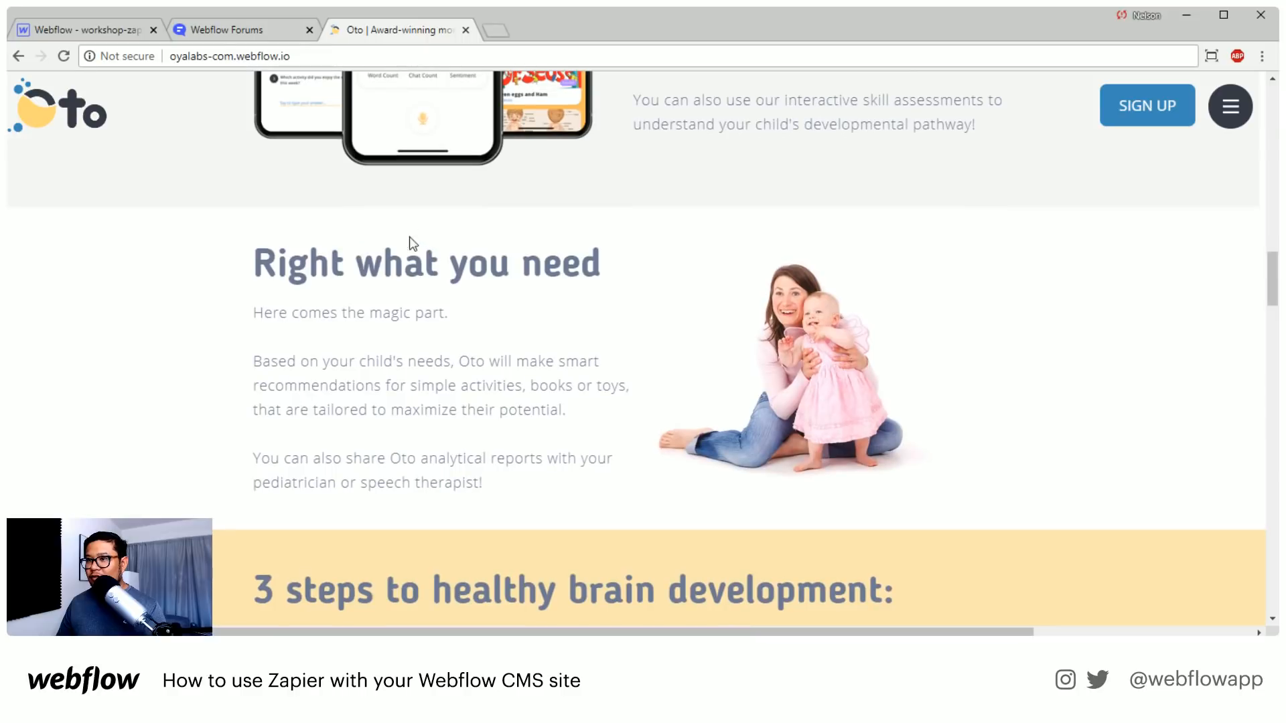
Review the layout from the partner logo strip through the bear banner to the "Right what you need" section
{"action": "scroll", "coordinate": [463, 280], "scroll_direction": "up", "scroll_amount": 10}
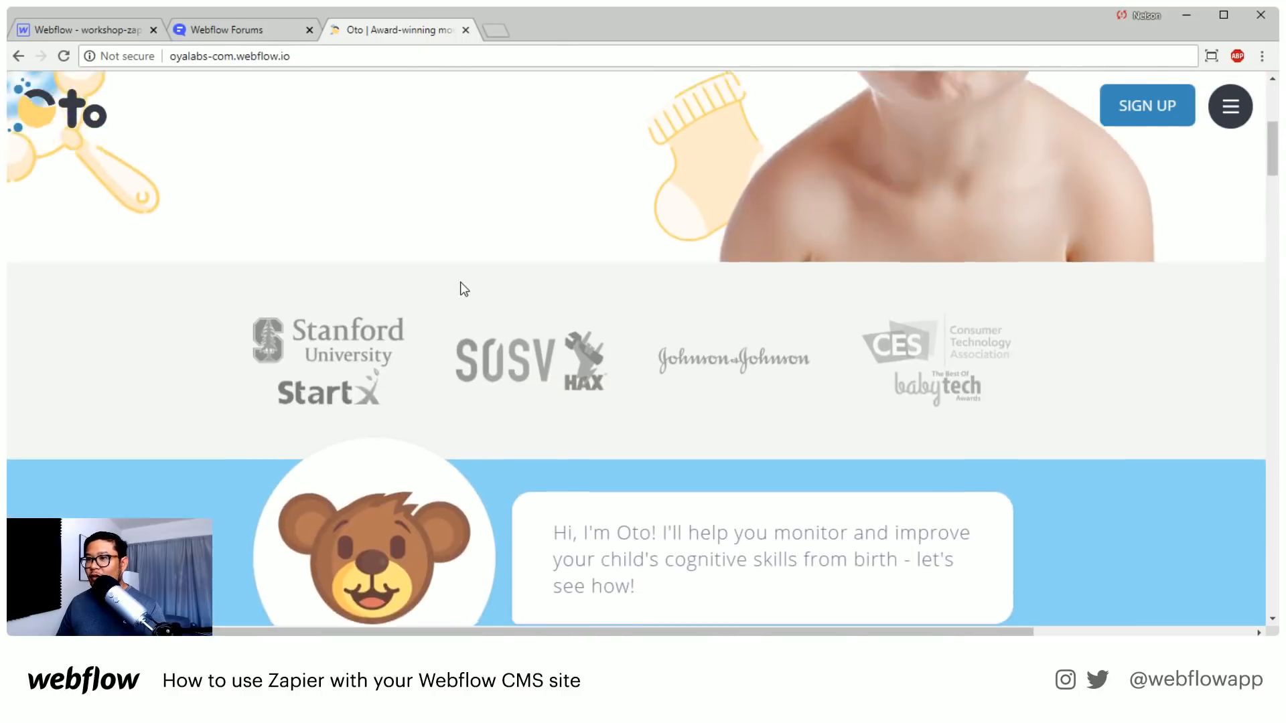
{"action": "scroll", "coordinate": [445, 304], "scroll_direction": "down", "scroll_amount": 1}
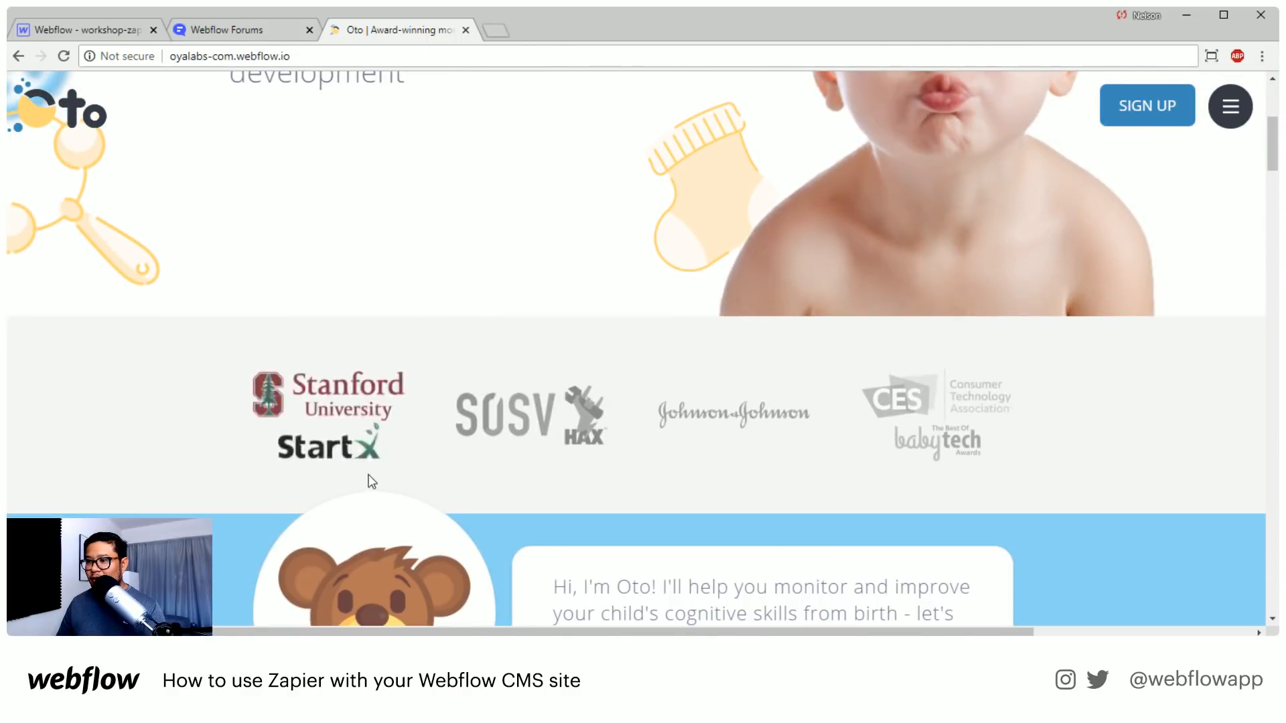
{"action": "scroll", "coordinate": [876, 482], "scroll_direction": "down", "scroll_amount": 4}
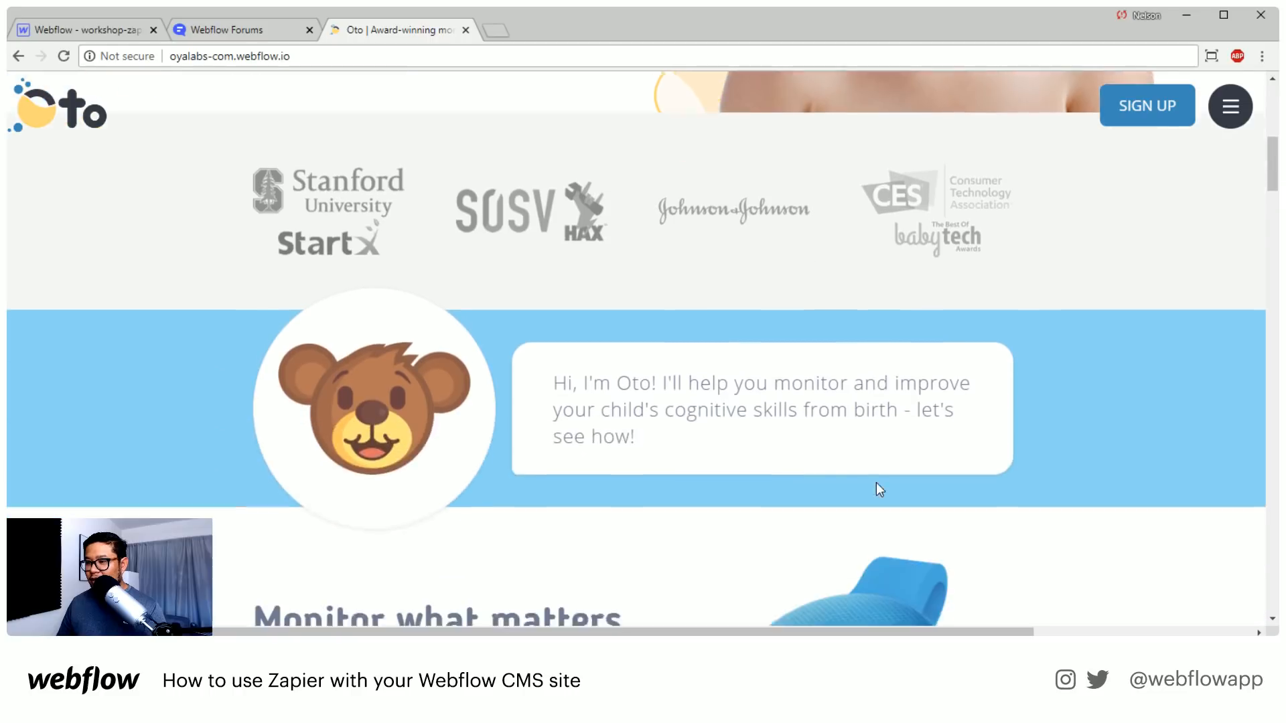
{"action": "scroll", "coordinate": [629, 448], "scroll_direction": "down", "scroll_amount": 4}
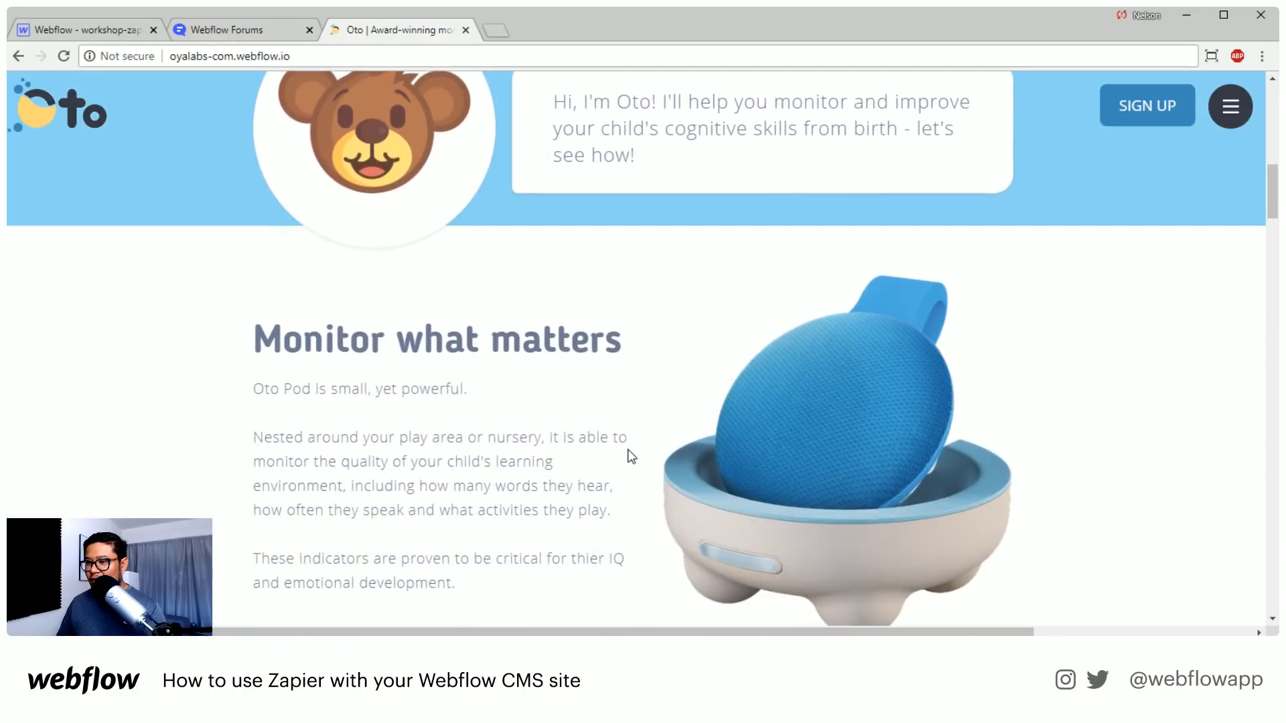
{"action": "scroll", "coordinate": [670, 335], "scroll_direction": "down", "scroll_amount": 4}
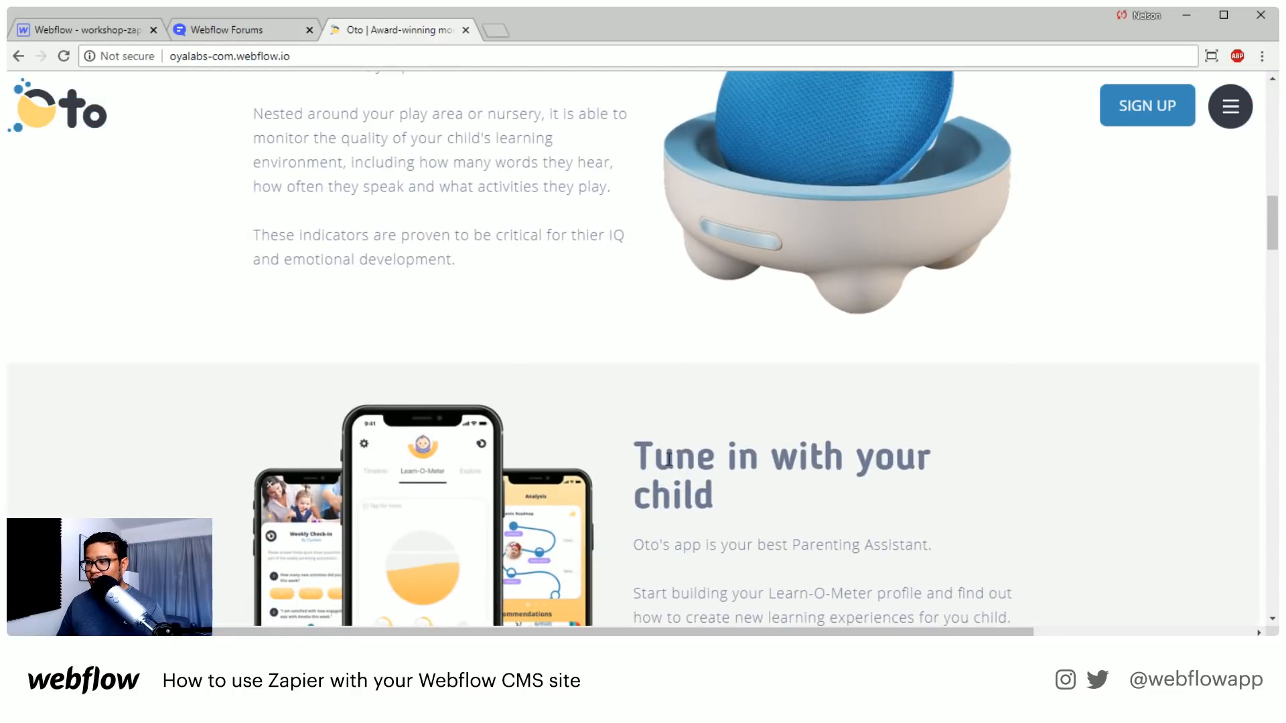
{"action": "scroll", "coordinate": [590, 360], "scroll_direction": "down", "scroll_amount": 1}
{"action": "scroll", "coordinate": [439, 289], "scroll_direction": "down", "scroll_amount": 6}
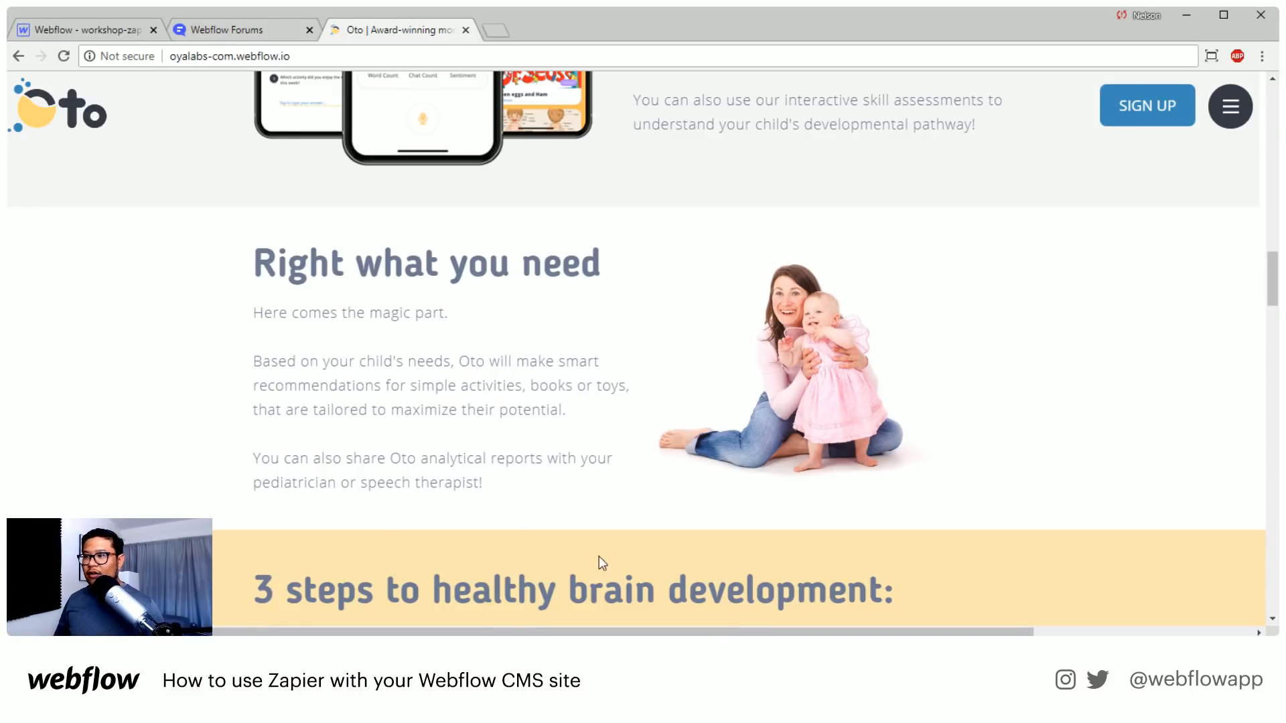
Review the homepage's overall flow from the hero section down to the "3 steps to healthy brain development" cards
{"action": "scroll", "coordinate": [599, 558], "scroll_direction": "up", "scroll_amount": 20}
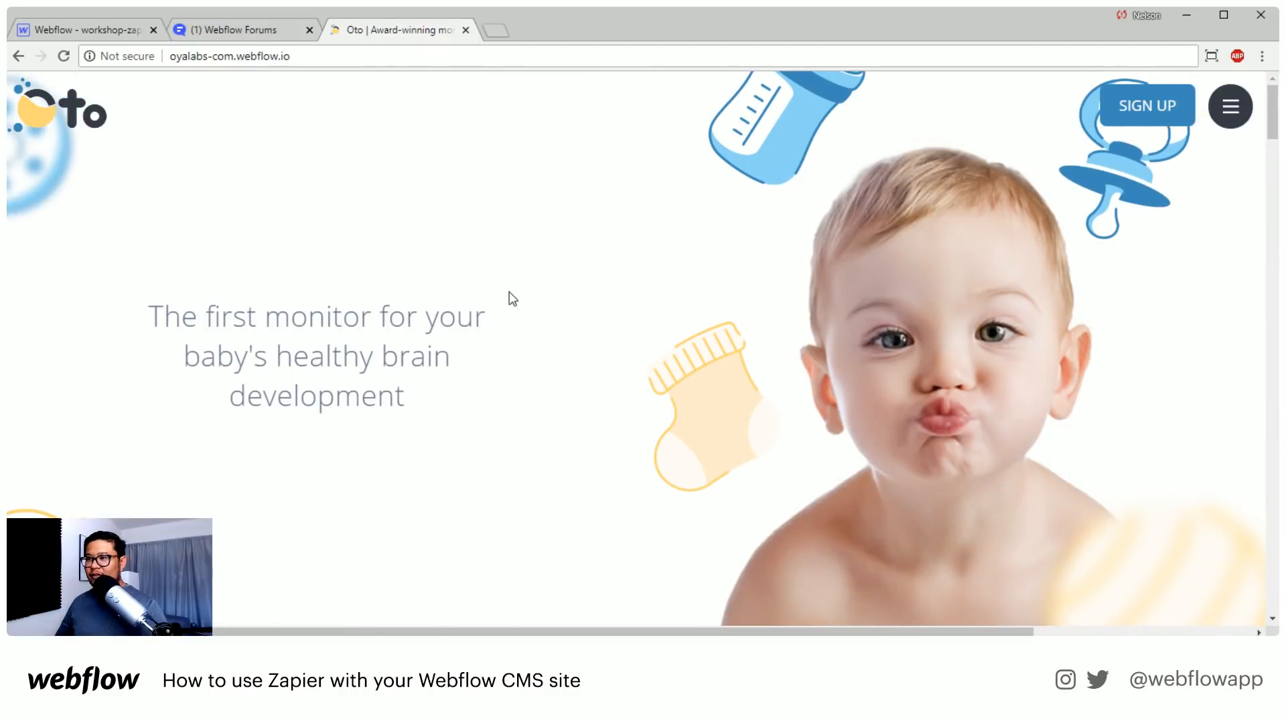
{"action": "scroll", "coordinate": [513, 298], "scroll_direction": "down", "scroll_amount": 15}
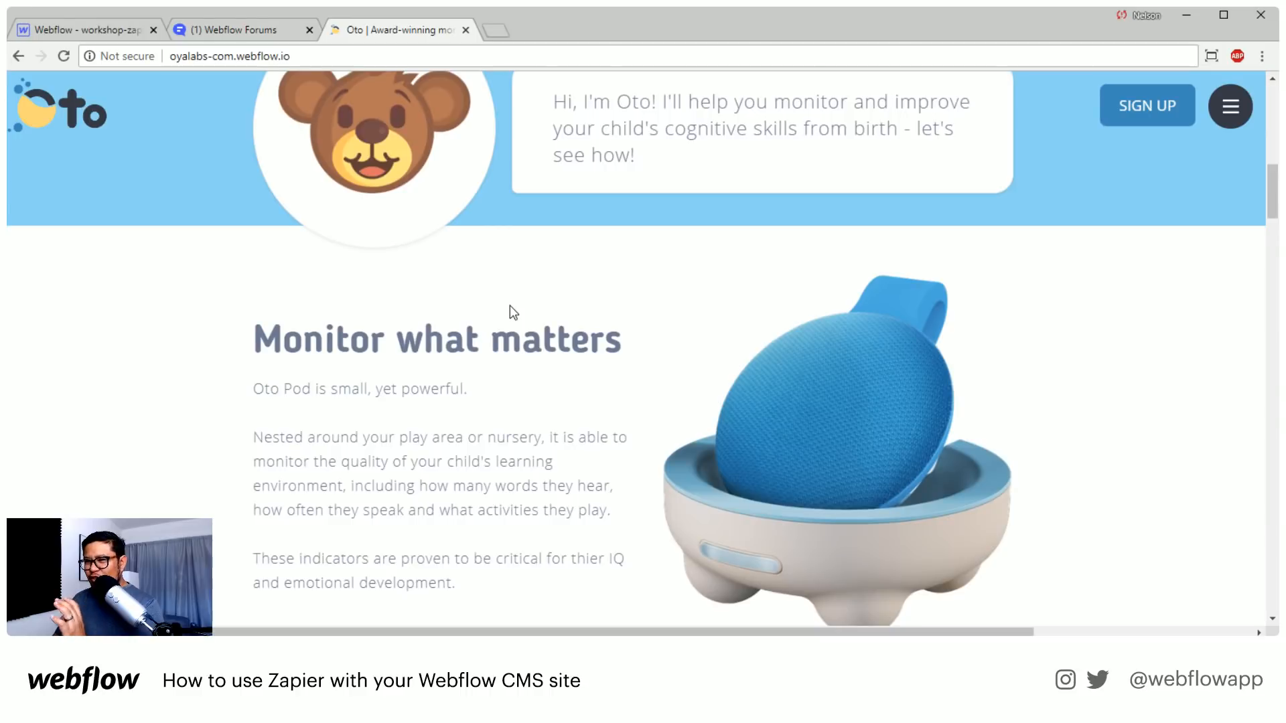
{"action": "scroll", "coordinate": [509, 306], "scroll_direction": "down", "scroll_amount": 15}
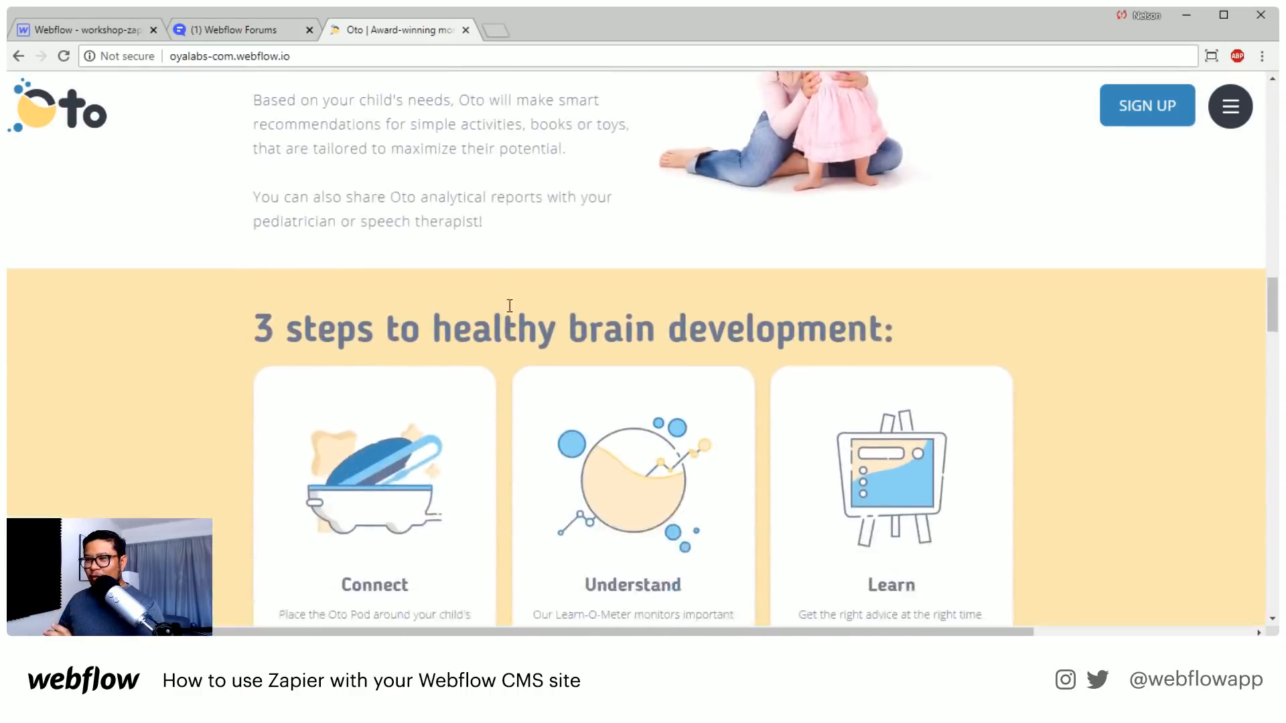
{"action": "scroll", "coordinate": [509, 305], "scroll_direction": "down", "scroll_amount": 5}
{"action": "scroll", "coordinate": [508, 310], "scroll_direction": "up", "scroll_amount": 4}
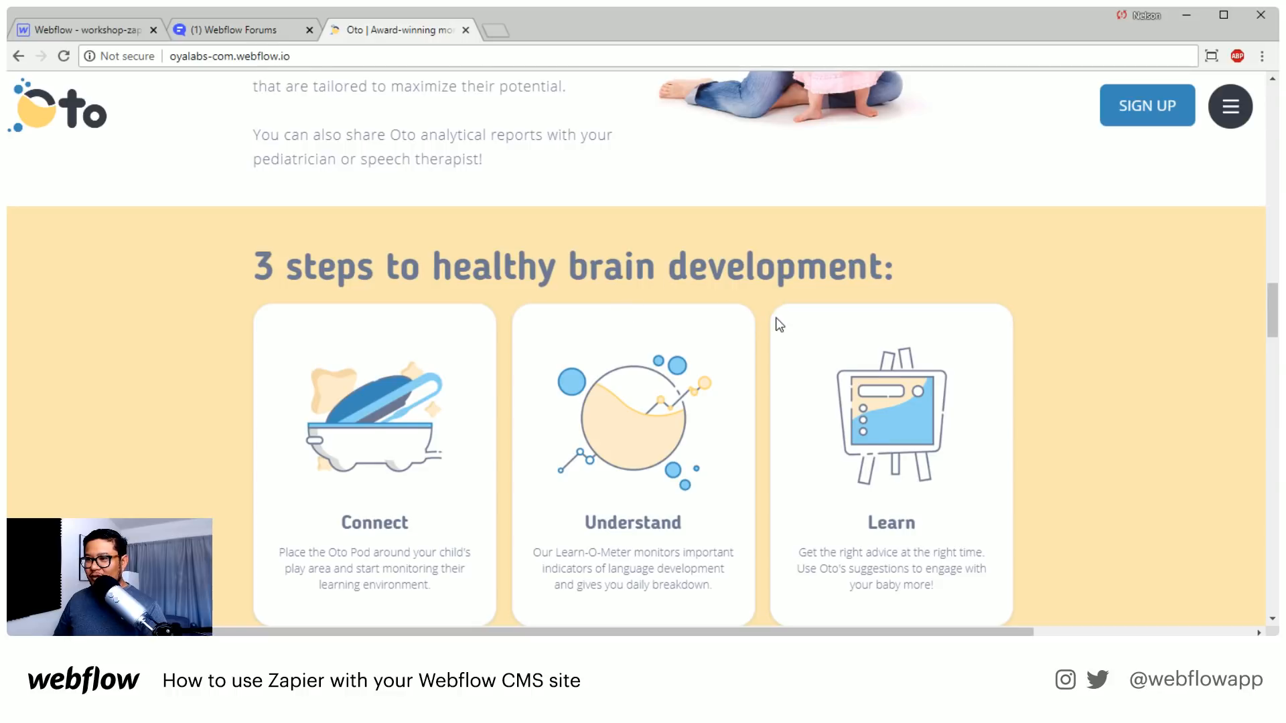
Examine the Oto homepage's testimonials, updates sign-up form, Frequently Asked Questions, researcher banner and footer
{"action": "scroll", "coordinate": [779, 324], "scroll_direction": "down", "scroll_amount": 10}
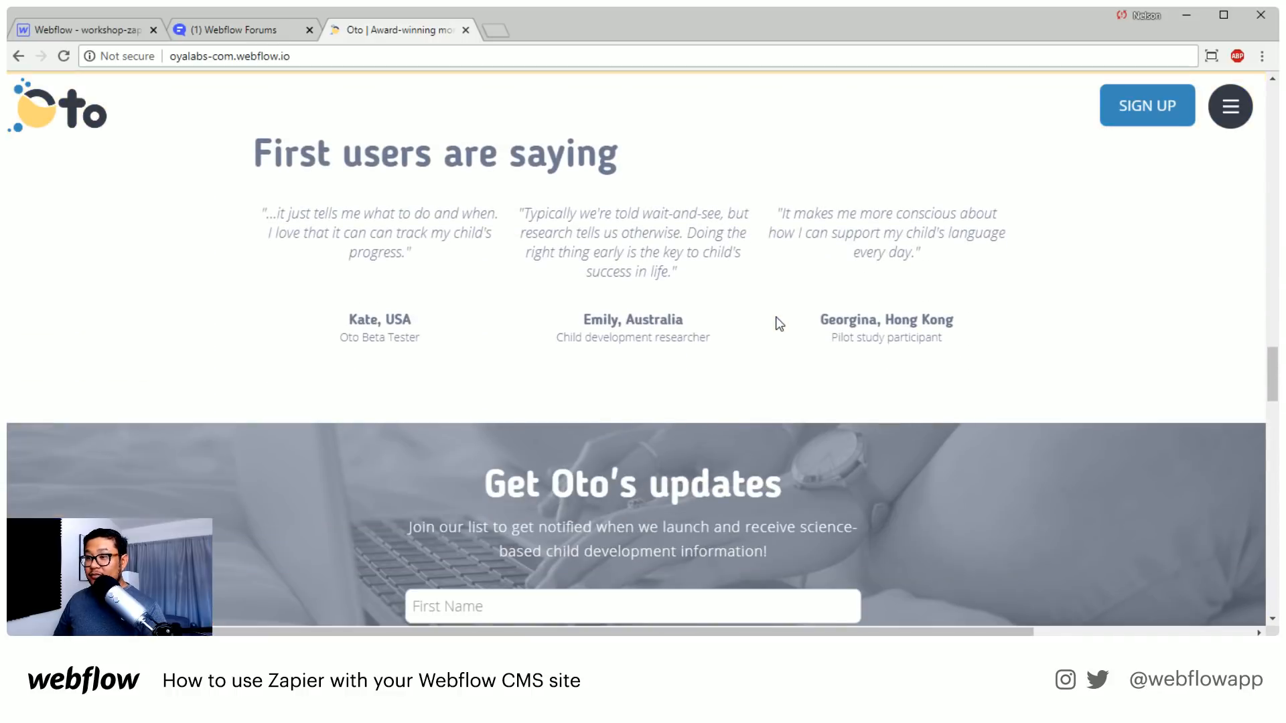
{"action": "scroll", "coordinate": [400, 176], "scroll_direction": "up", "scroll_amount": 1}
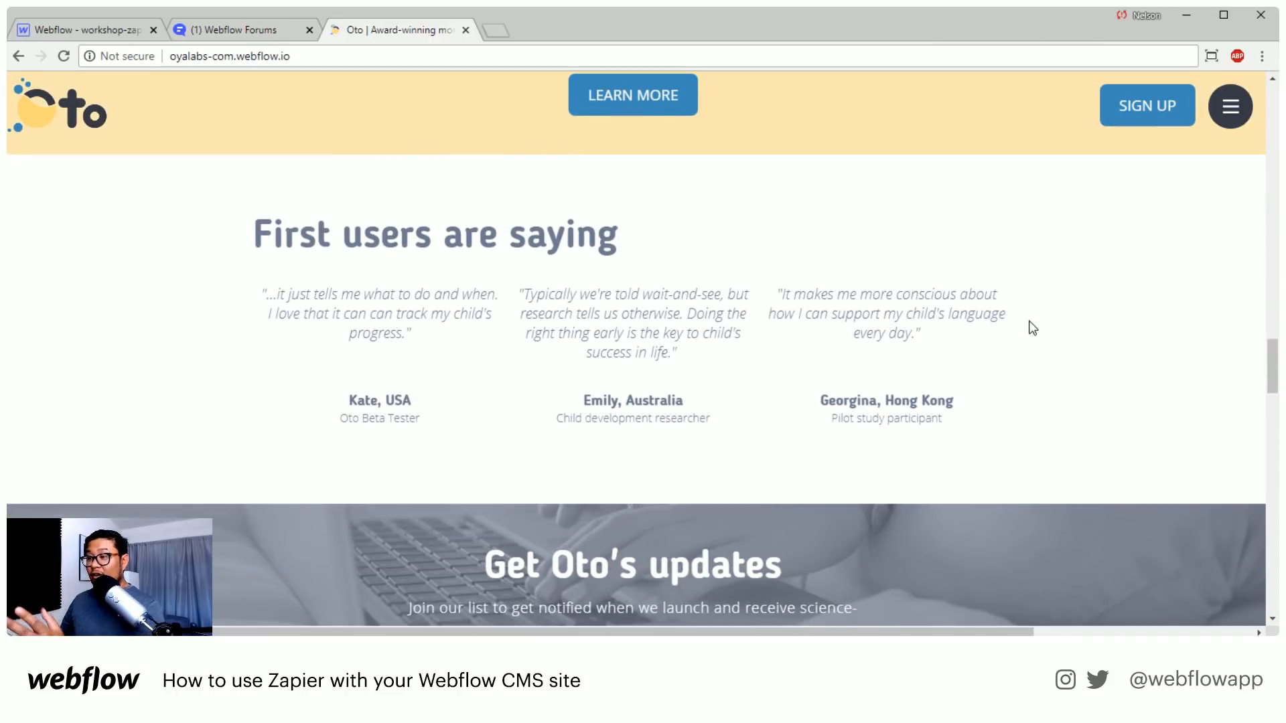
{"action": "scroll", "coordinate": [1031, 323], "scroll_direction": "down", "scroll_amount": 6}
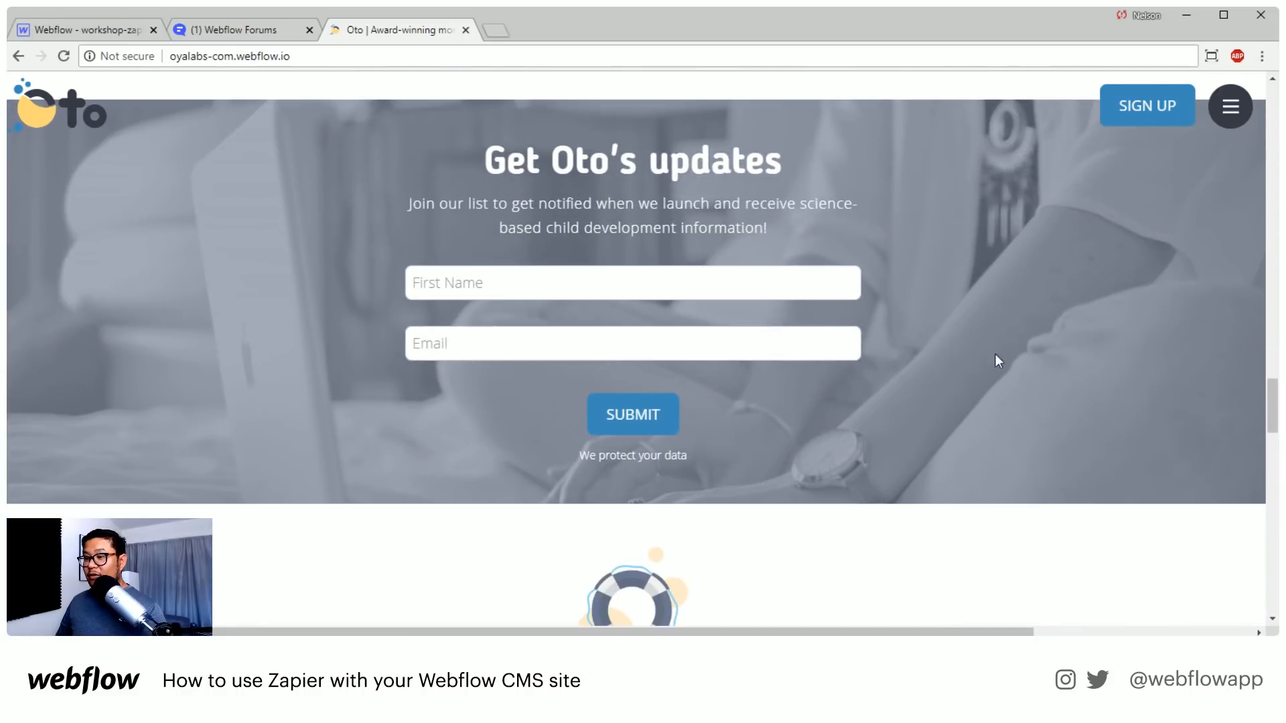
{"action": "scroll", "coordinate": [995, 354], "scroll_direction": "down", "scroll_amount": 6}
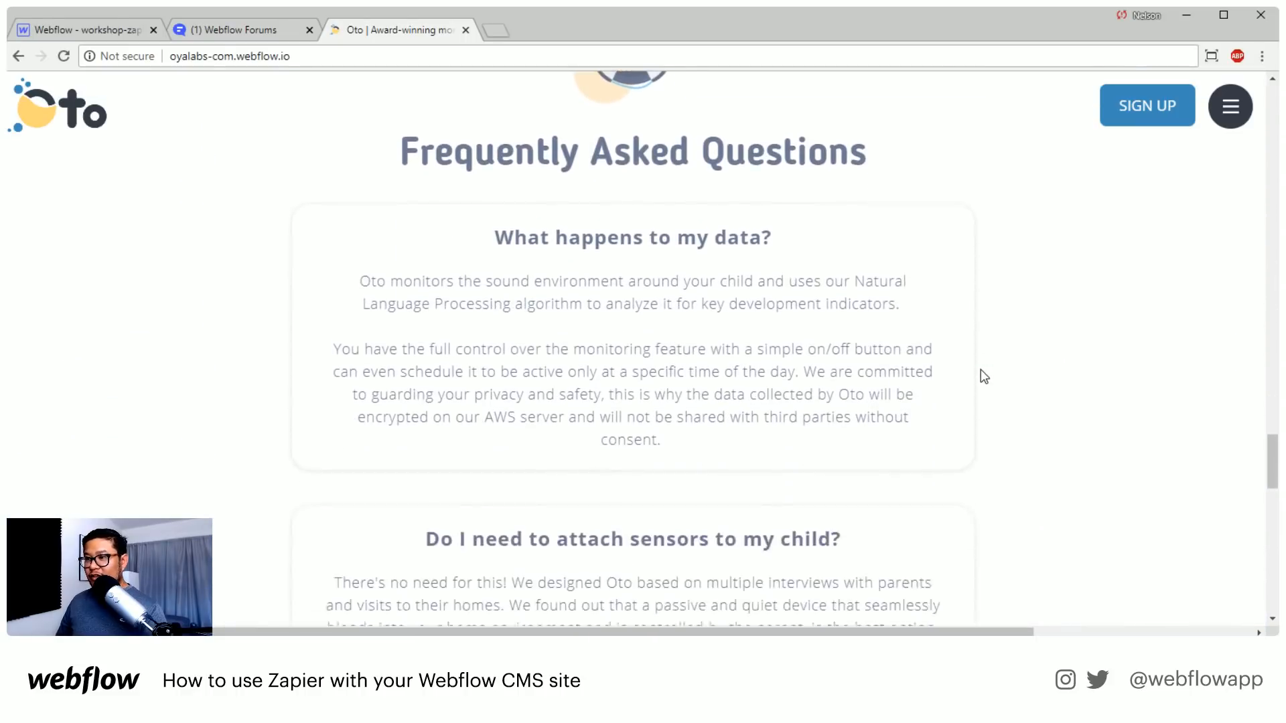
{"action": "scroll", "coordinate": [981, 368], "scroll_direction": "down", "scroll_amount": 12}
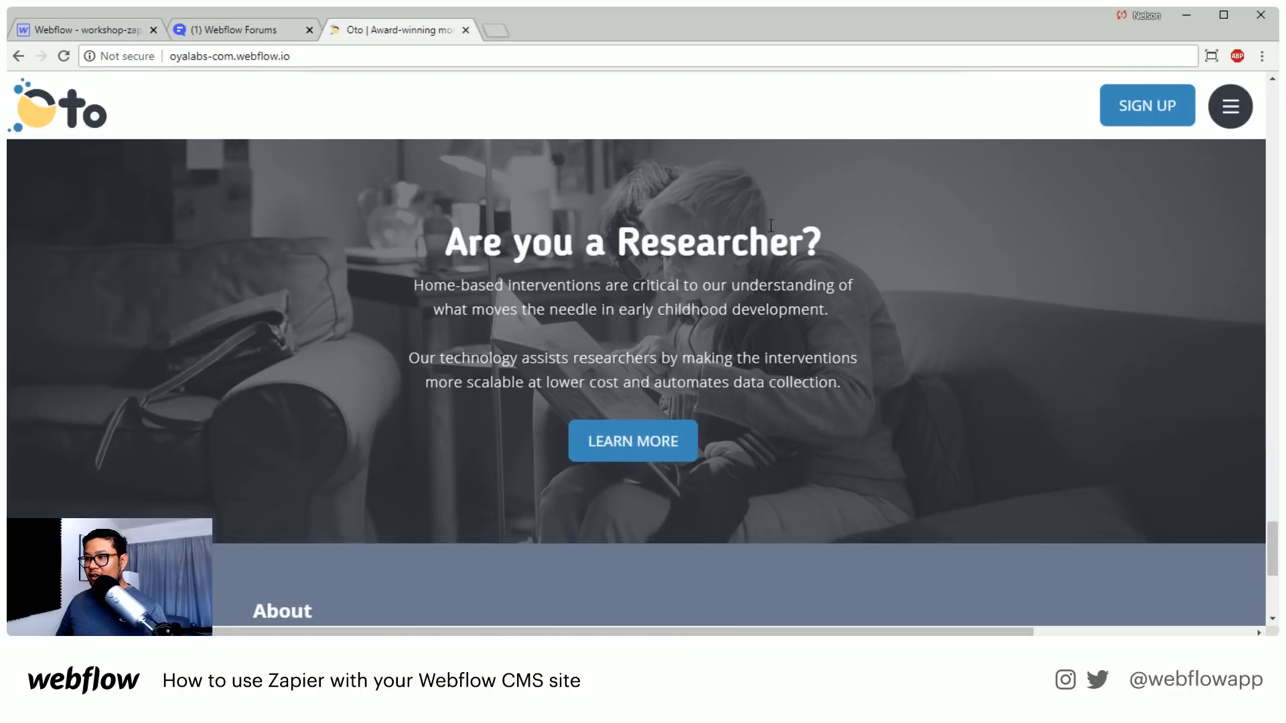
{"action": "scroll", "coordinate": [753, 379], "scroll_direction": "down", "scroll_amount": 5}
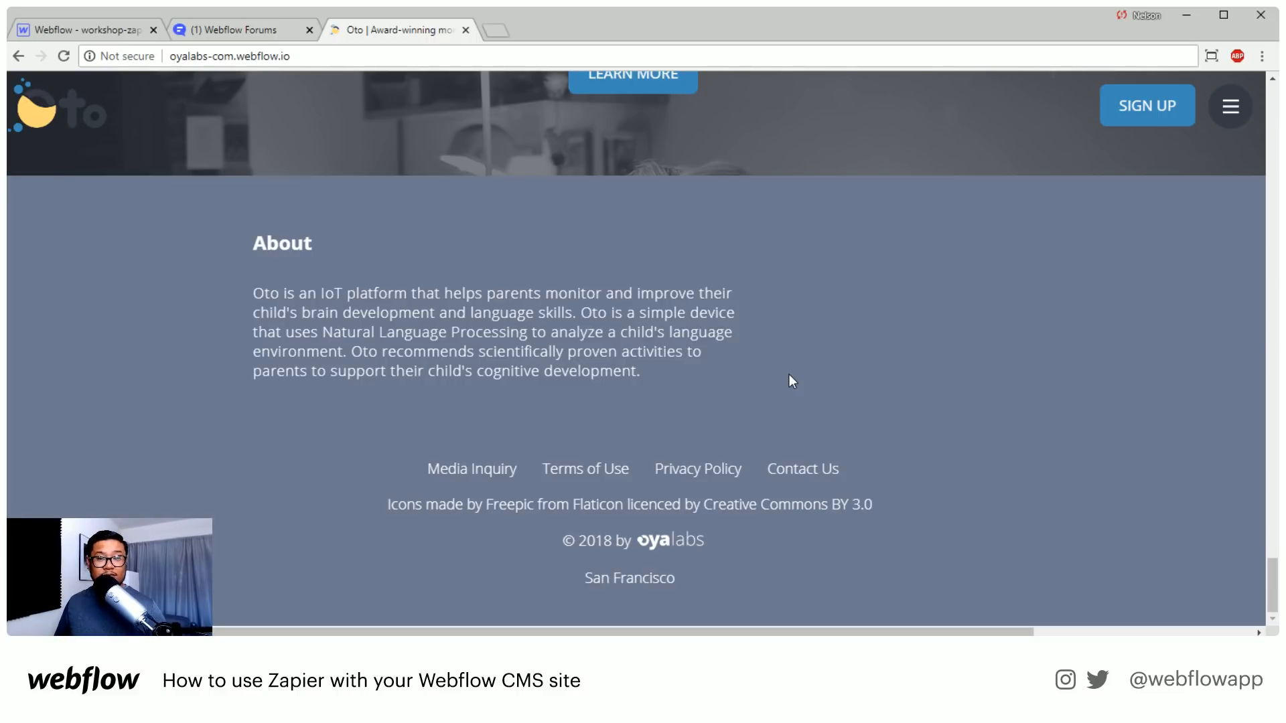
Open the Oto site's navigation menu to show its page links
{"action": "scroll", "coordinate": [789, 375], "scroll_direction": "up", "scroll_amount": 10}
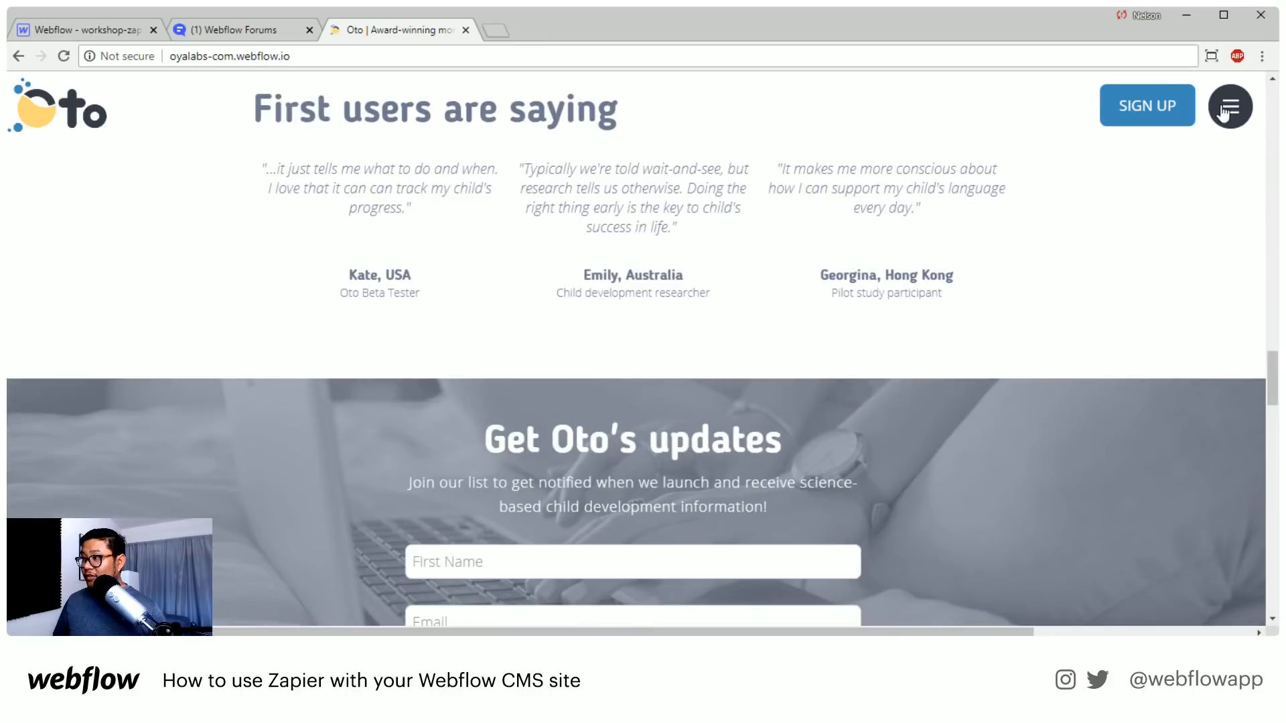
{"action": "left_click", "coordinate": [1224, 111]}
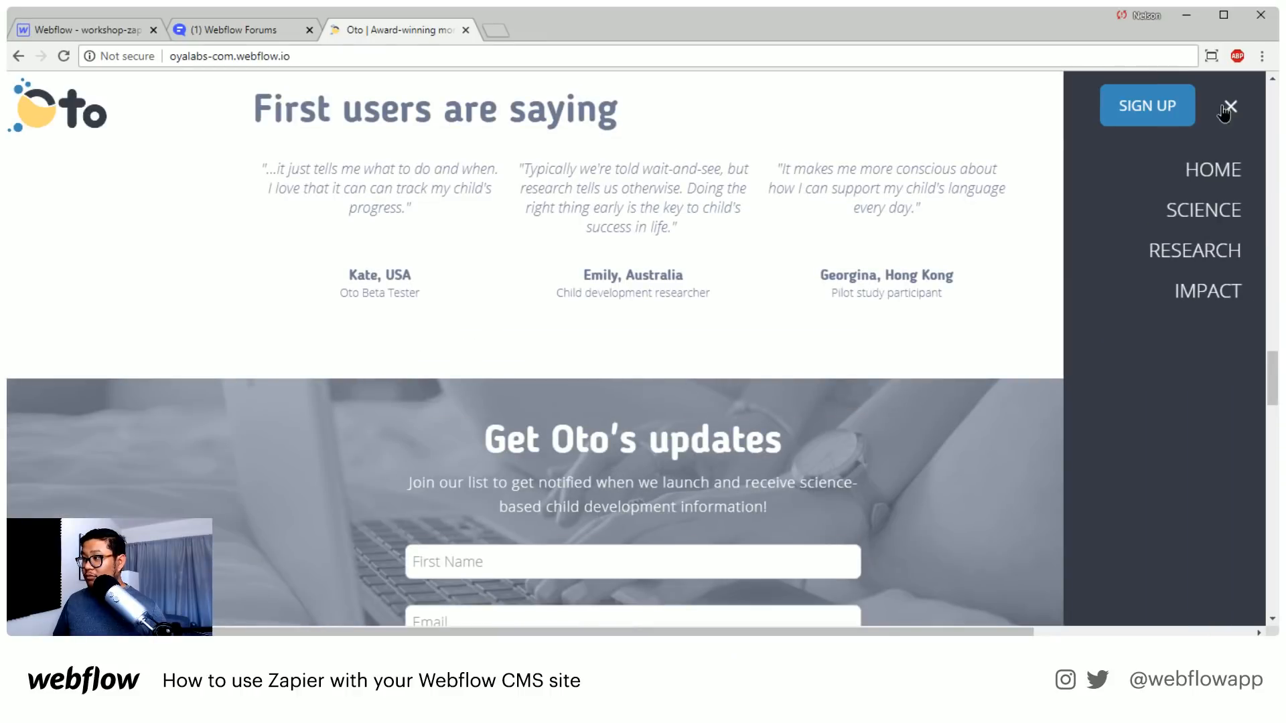
Test how the Oto site's navigation menu opens and closes, leaving it closed
{"action": "left_click", "coordinate": [1224, 111]}
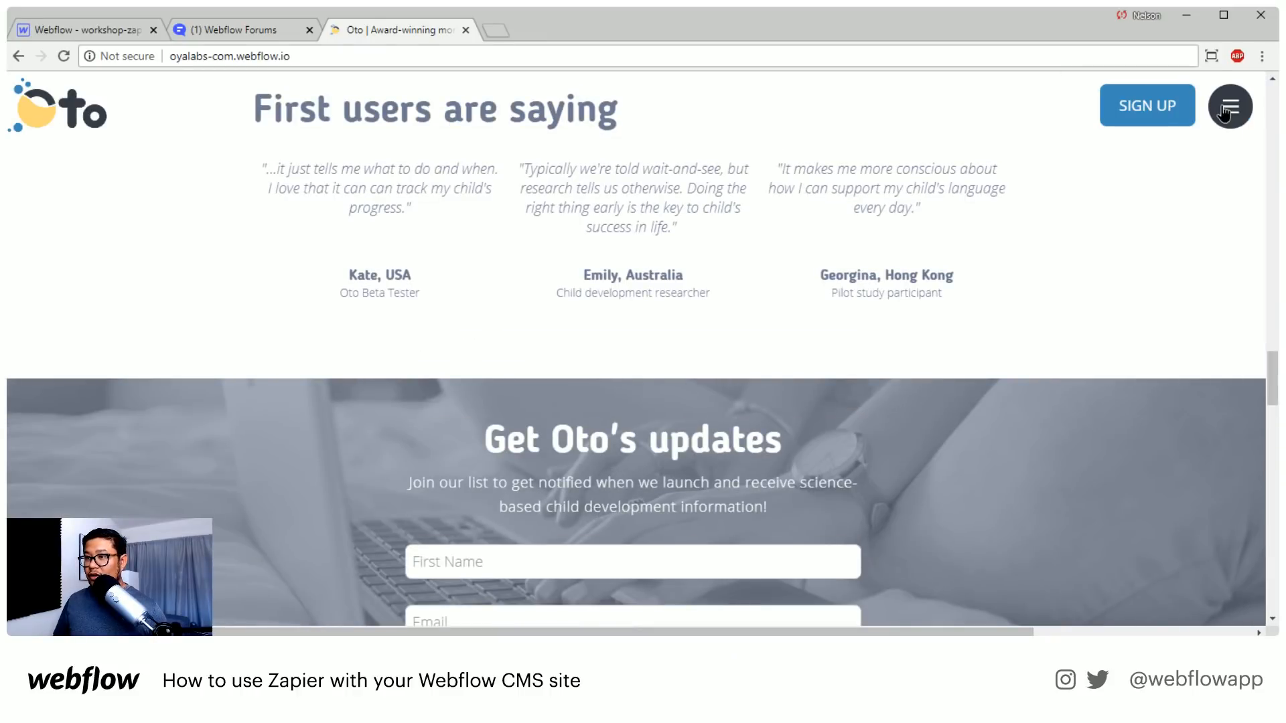
{"action": "left_click", "coordinate": [1224, 111]}
{"action": "left_click", "coordinate": [1224, 110]}
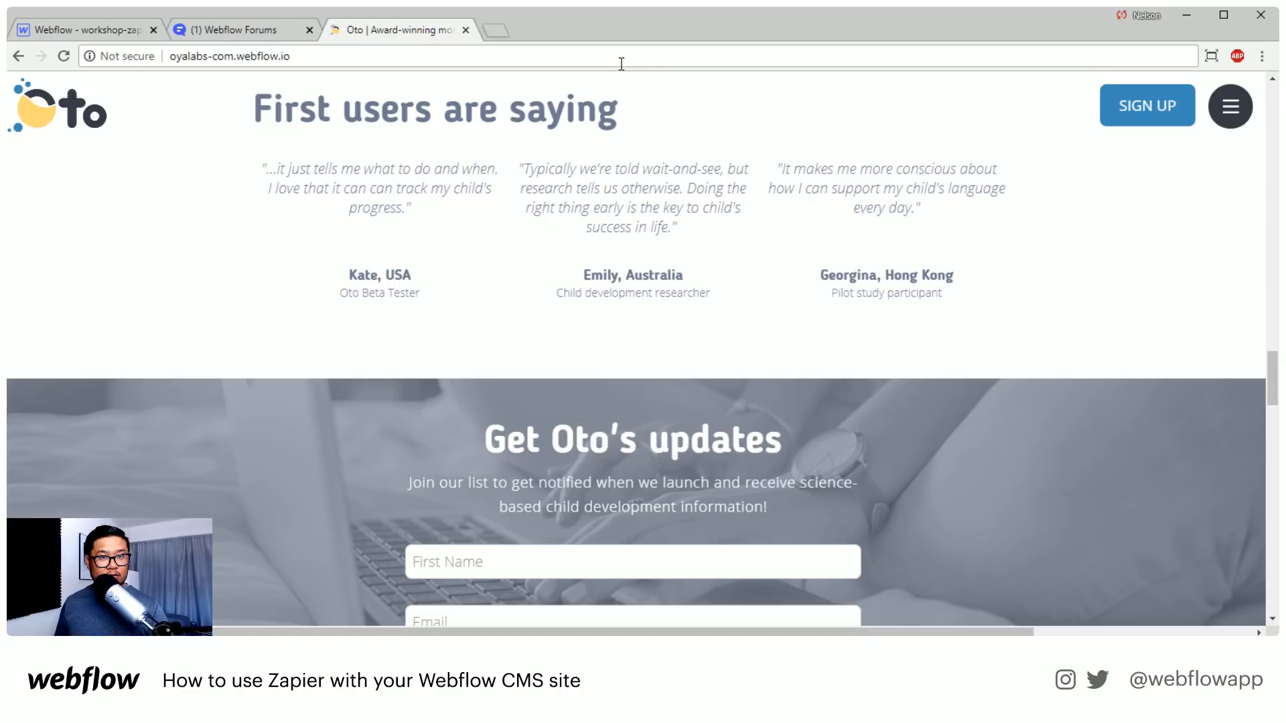
Load the portfolio site designeli.com in the current browser tab
{"action": "left_click", "coordinate": [363, 60]}
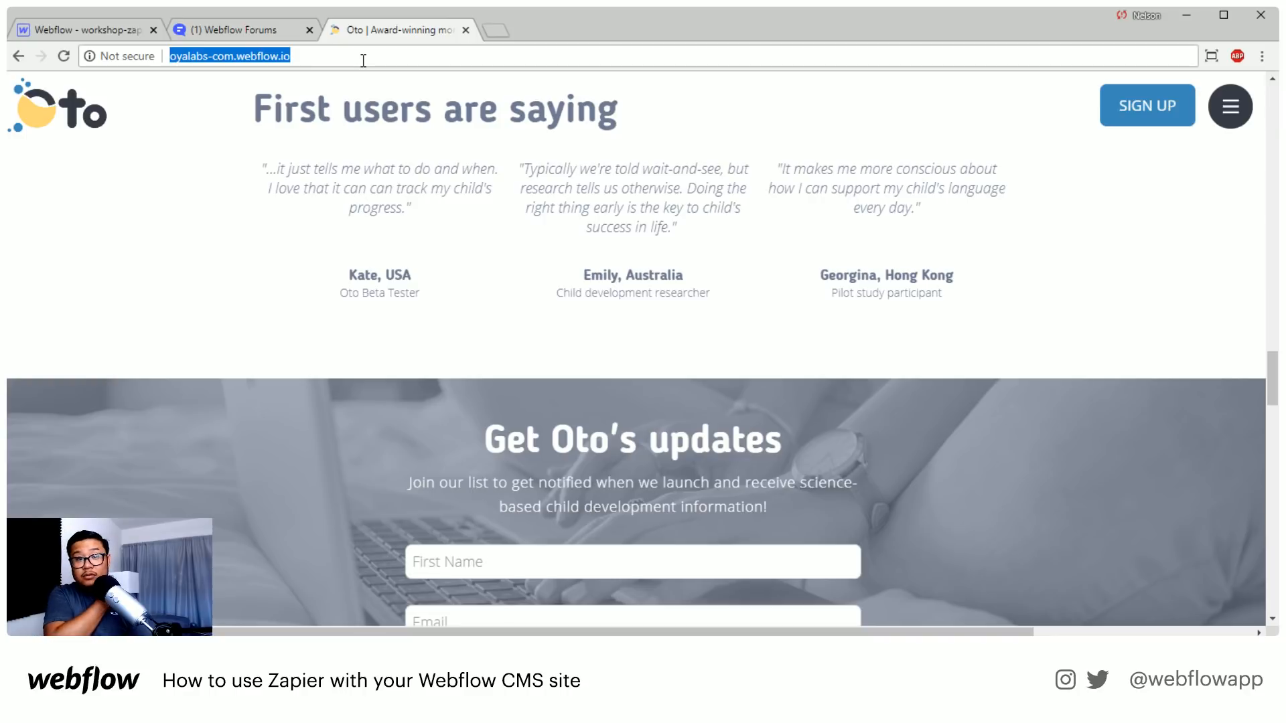
{"action": "type", "text": "designeli"}
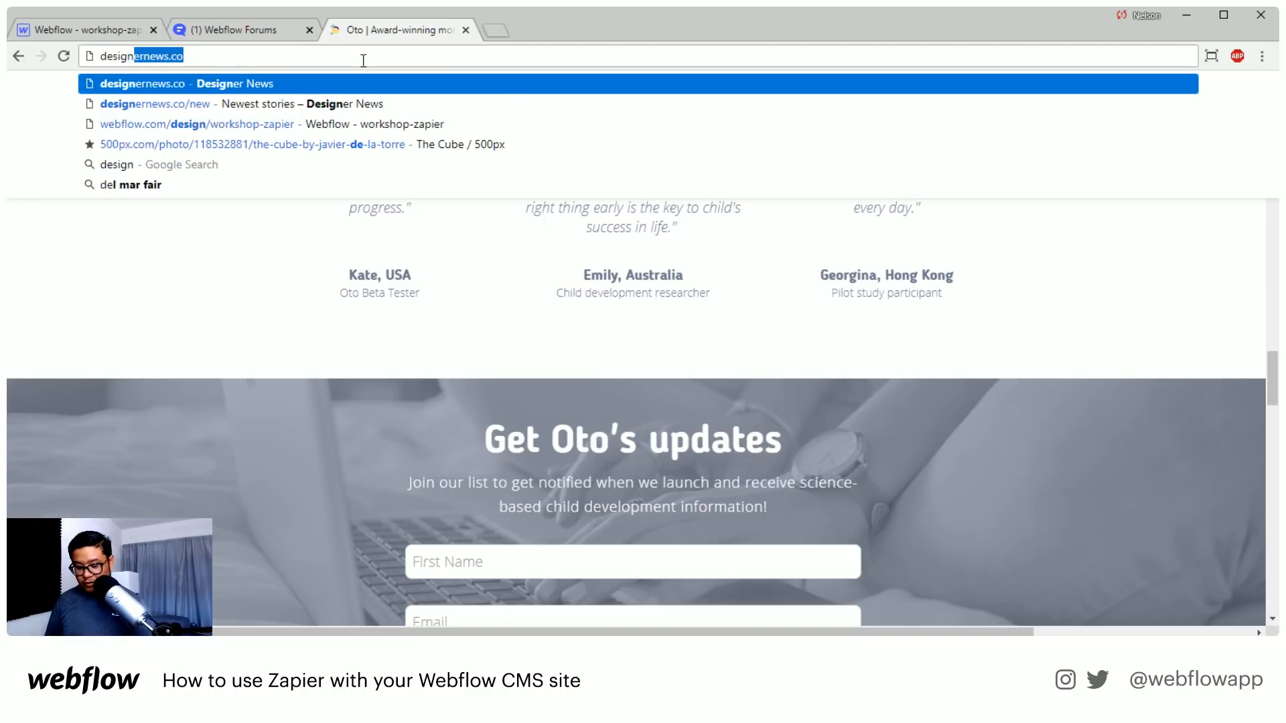
{"action": "type", "text": ".com"}
{"action": "key", "text": "Return"}
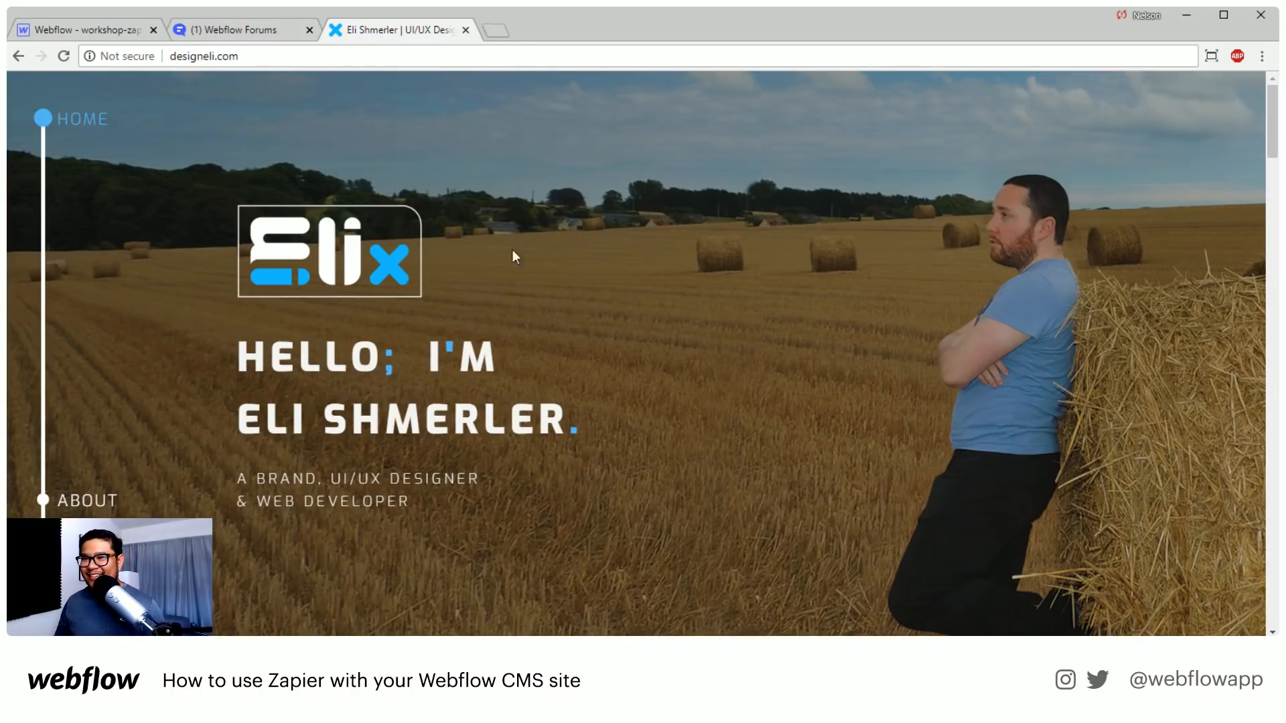
Examine the homepage hero's scroll effect and how the side navigation changes between the Home and About sections
{"action": "scroll", "coordinate": [604, 279], "scroll_direction": "down", "scroll_amount": 2}
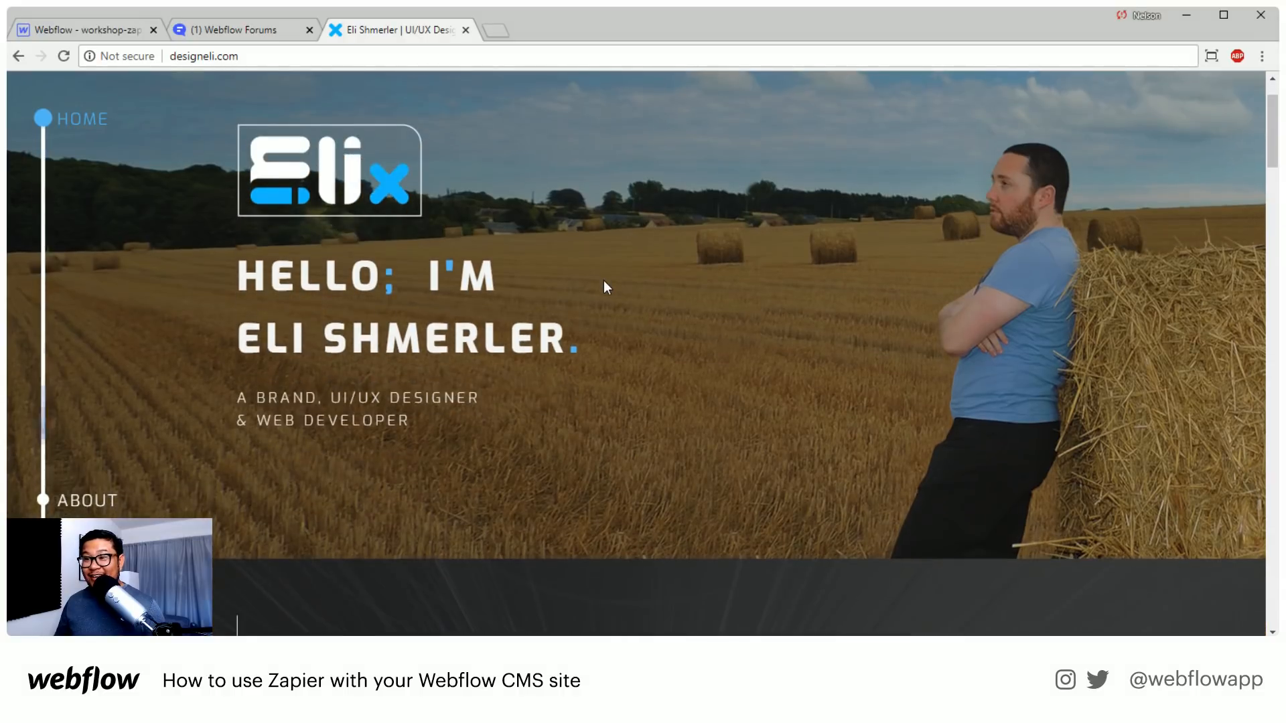
{"action": "scroll", "coordinate": [604, 280], "scroll_direction": "up", "scroll_amount": 2}
{"action": "scroll", "coordinate": [604, 281], "scroll_direction": "down", "scroll_amount": 1}
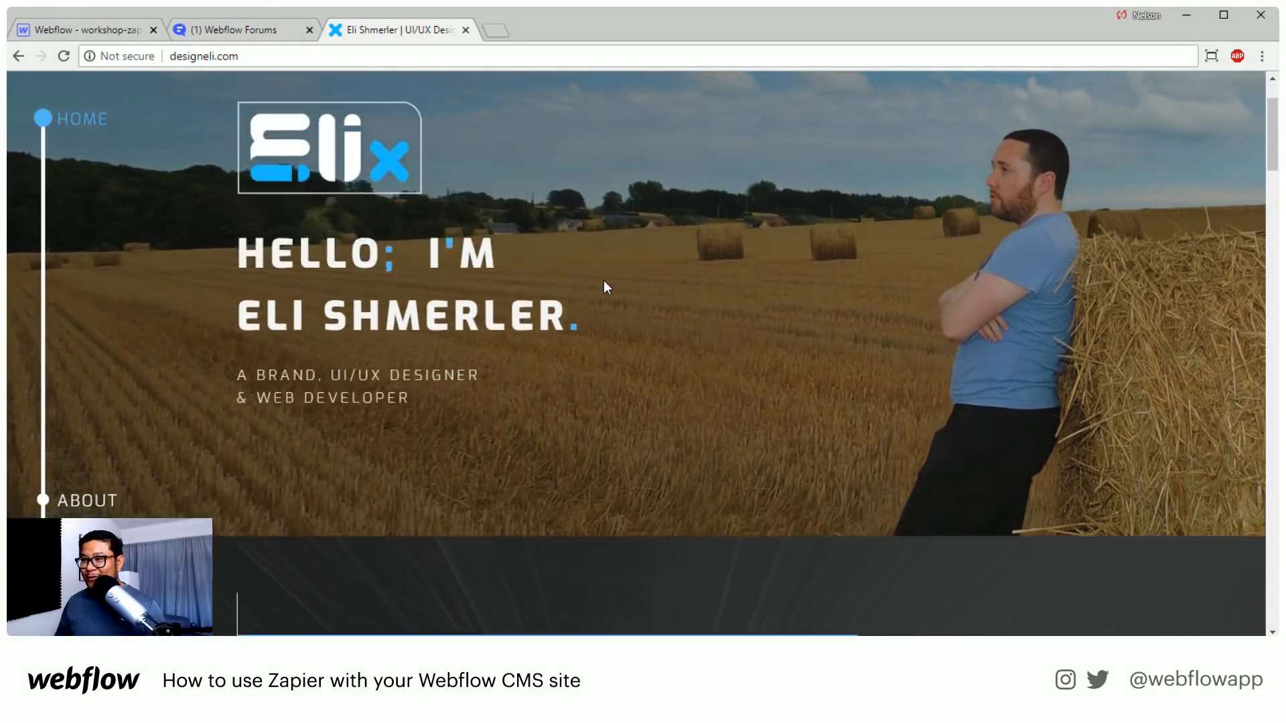
{"action": "scroll", "coordinate": [604, 281], "scroll_direction": "up", "scroll_amount": 1}
{"action": "scroll", "coordinate": [604, 281], "scroll_direction": "down", "scroll_amount": 1}
{"action": "scroll", "coordinate": [604, 286], "scroll_direction": "down", "scroll_amount": 3}
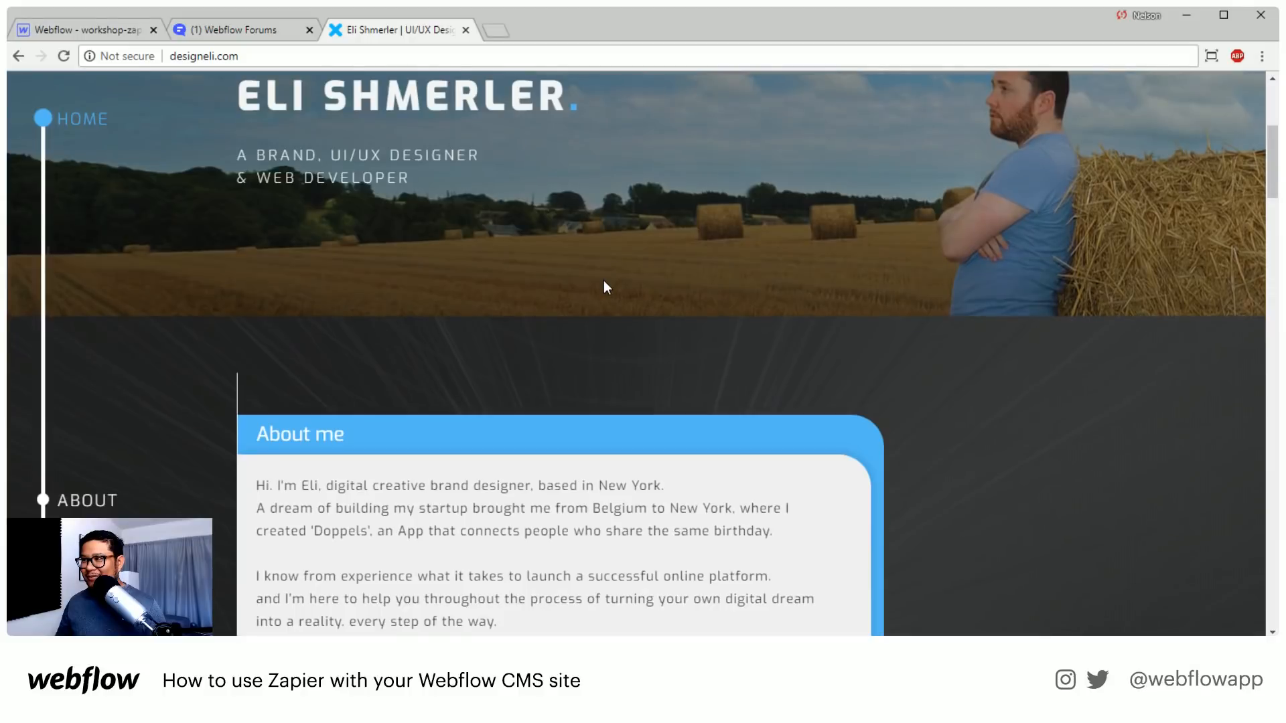
{"action": "scroll", "coordinate": [604, 287], "scroll_direction": "up", "scroll_amount": 4}
{"action": "scroll", "coordinate": [604, 281], "scroll_direction": "down", "scroll_amount": 2}
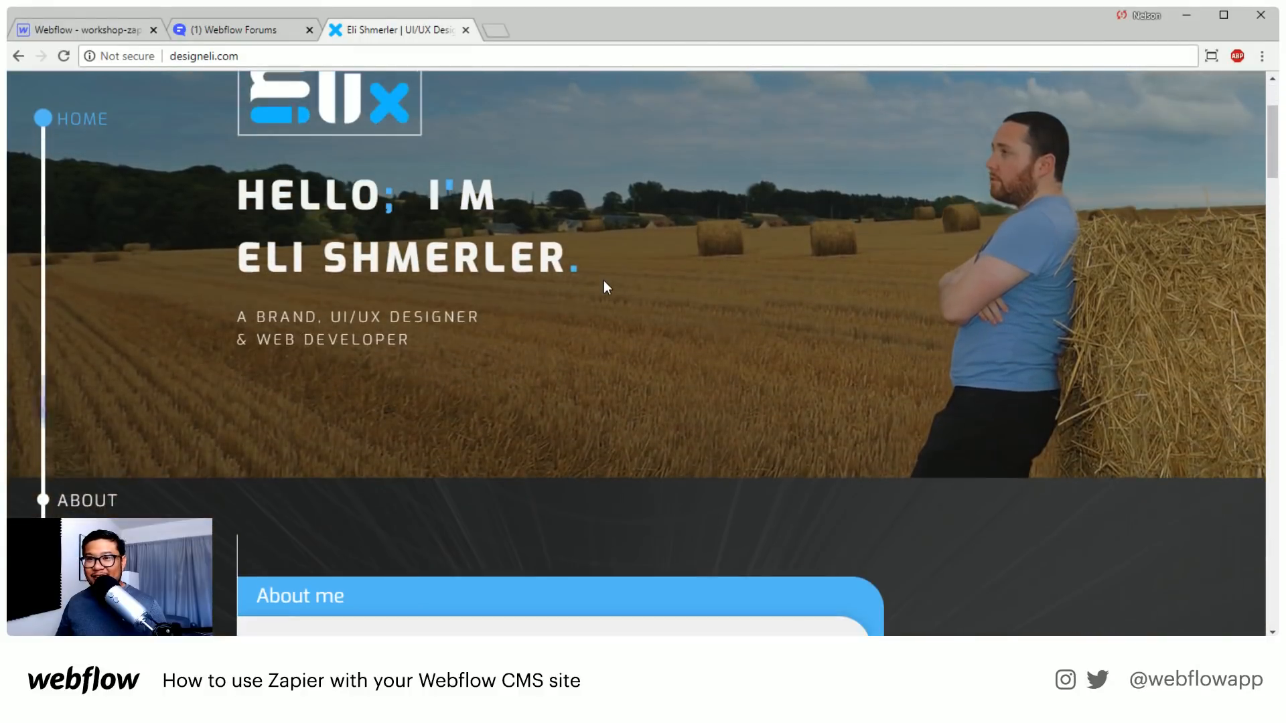
{"action": "scroll", "coordinate": [604, 281], "scroll_direction": "up", "scroll_amount": 1}
{"action": "scroll", "coordinate": [604, 282], "scroll_direction": "down", "scroll_amount": 3}
{"action": "scroll", "coordinate": [604, 287], "scroll_direction": "down", "scroll_amount": 2}
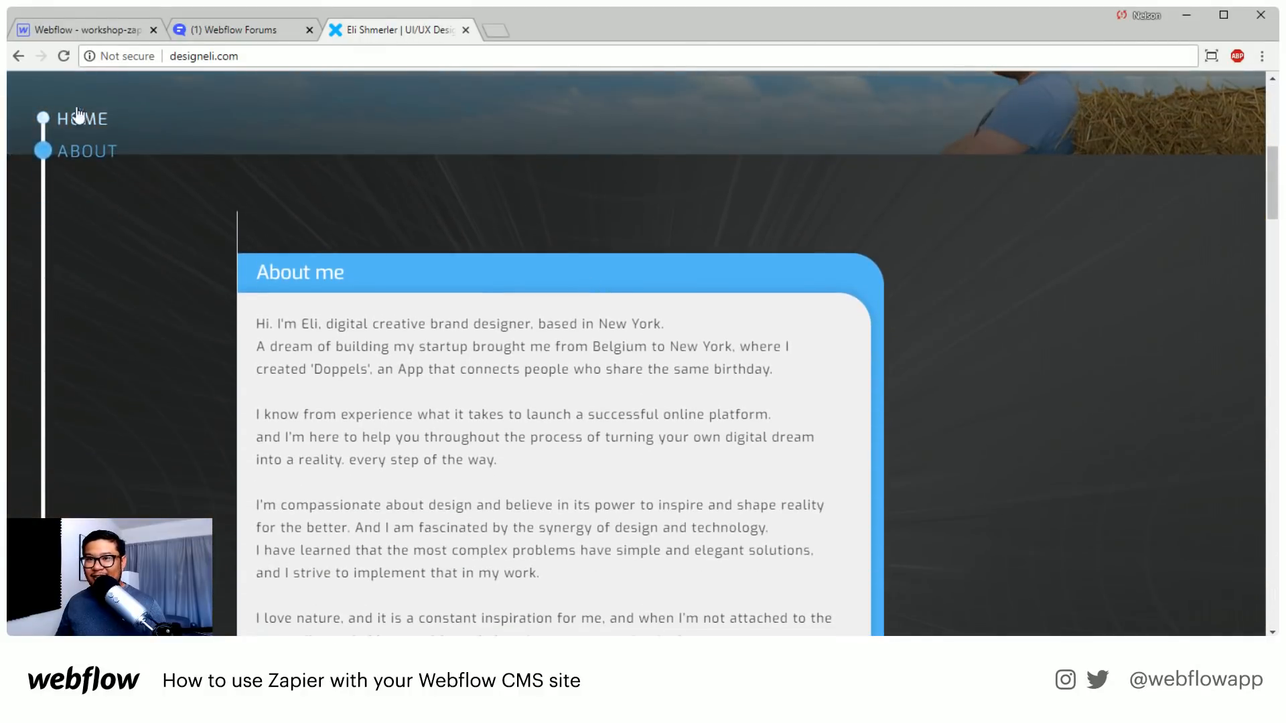
{"action": "scroll", "coordinate": [201, 304], "scroll_direction": "up", "scroll_amount": 6}
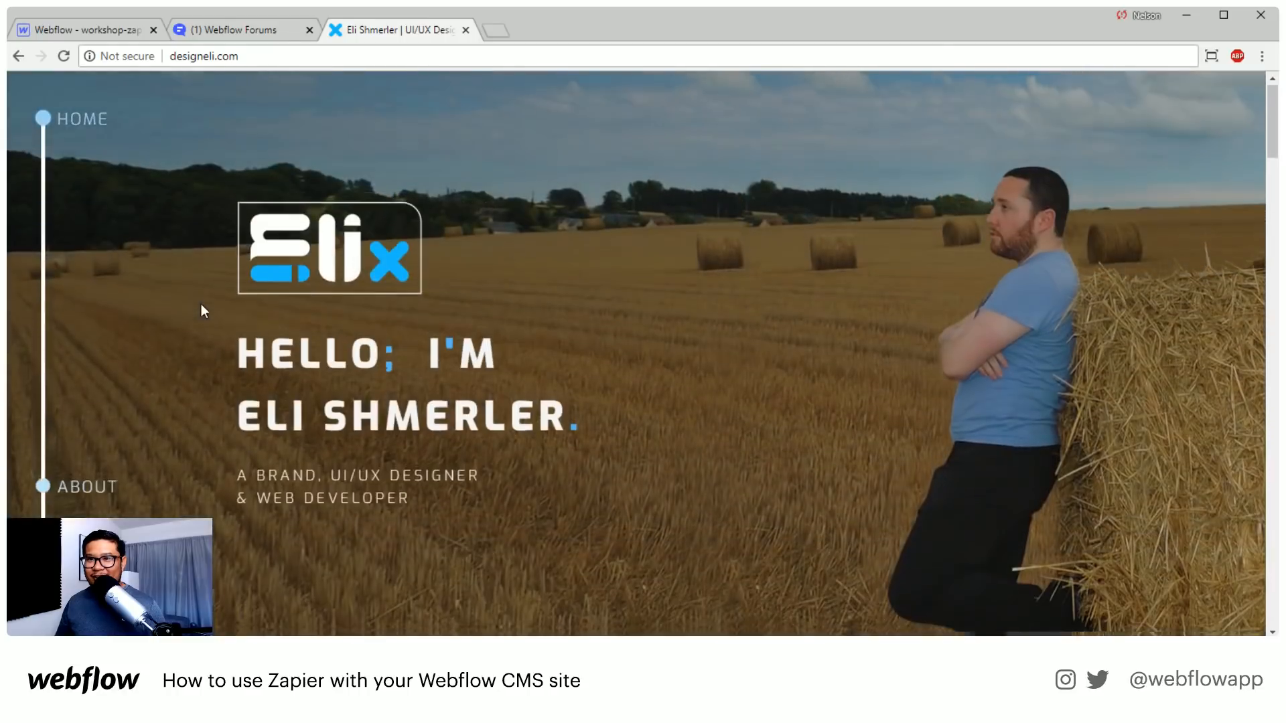
{"action": "scroll", "coordinate": [201, 303], "scroll_direction": "down", "scroll_amount": 5}
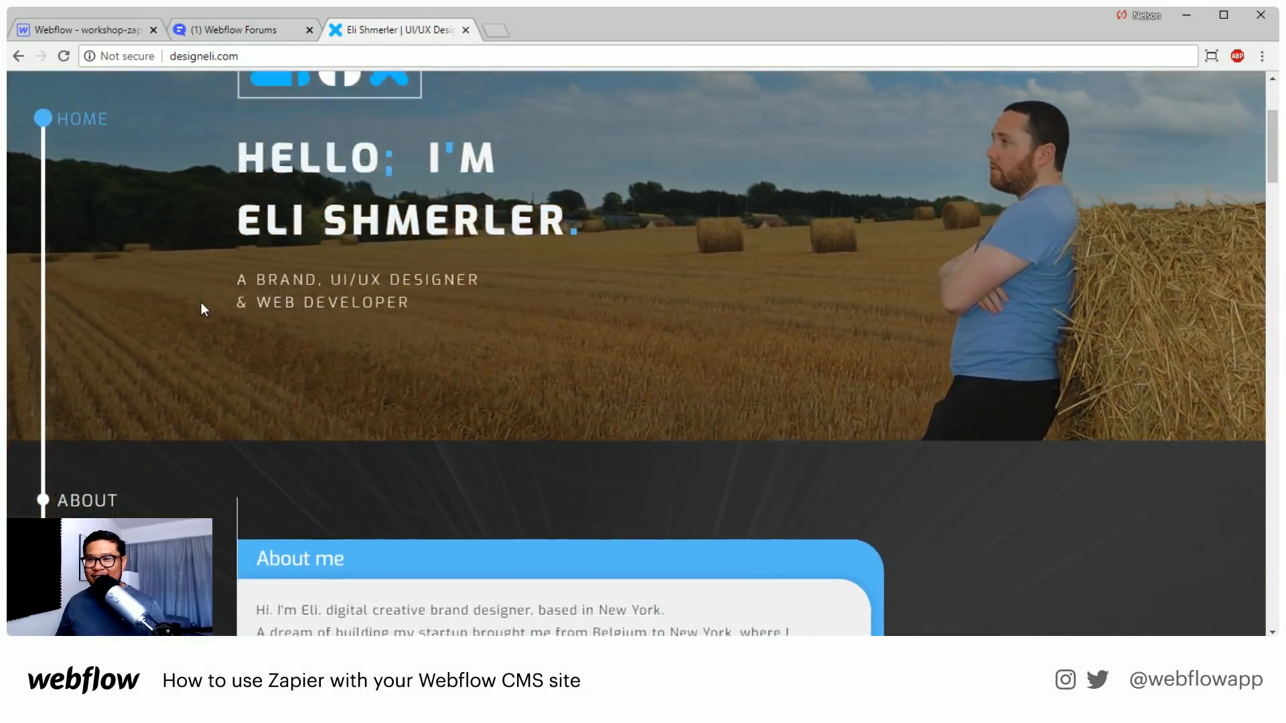
Review the "About me" card, its social links and the "I will help you with" service list
{"action": "scroll", "coordinate": [202, 308], "scroll_direction": "down", "scroll_amount": 4}
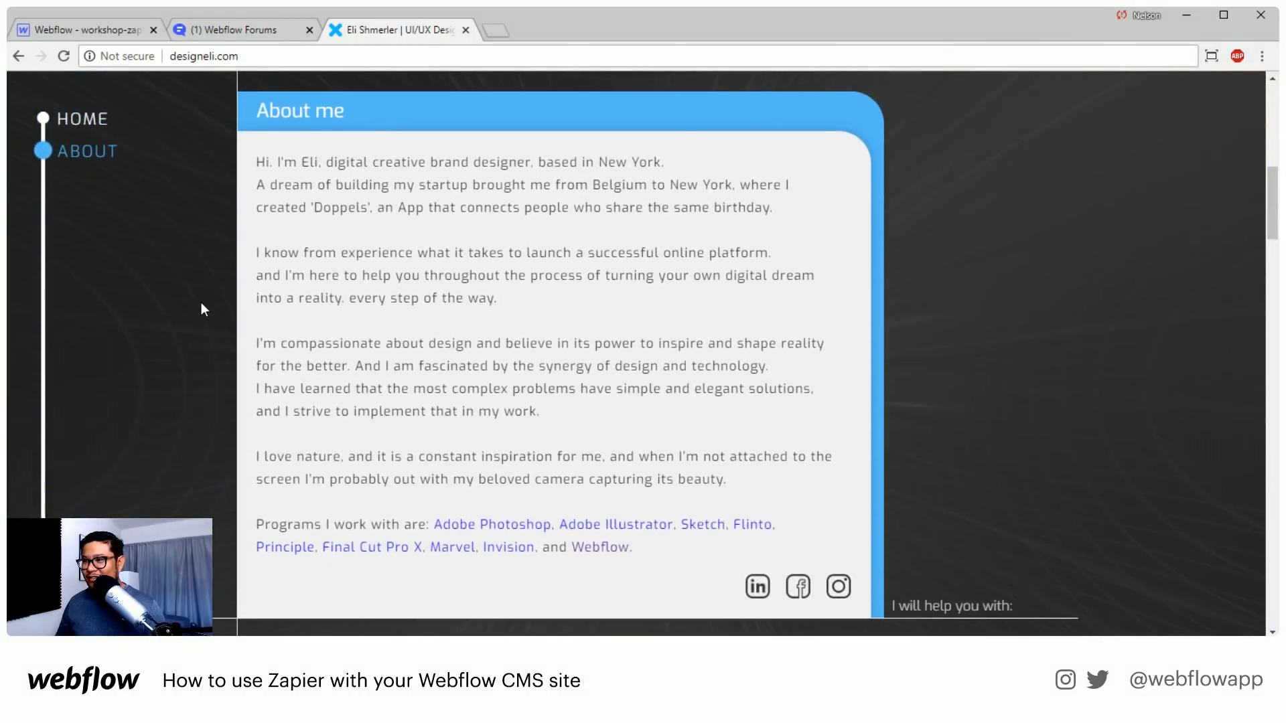
{"action": "scroll", "coordinate": [201, 302], "scroll_direction": "up", "scroll_amount": 1}
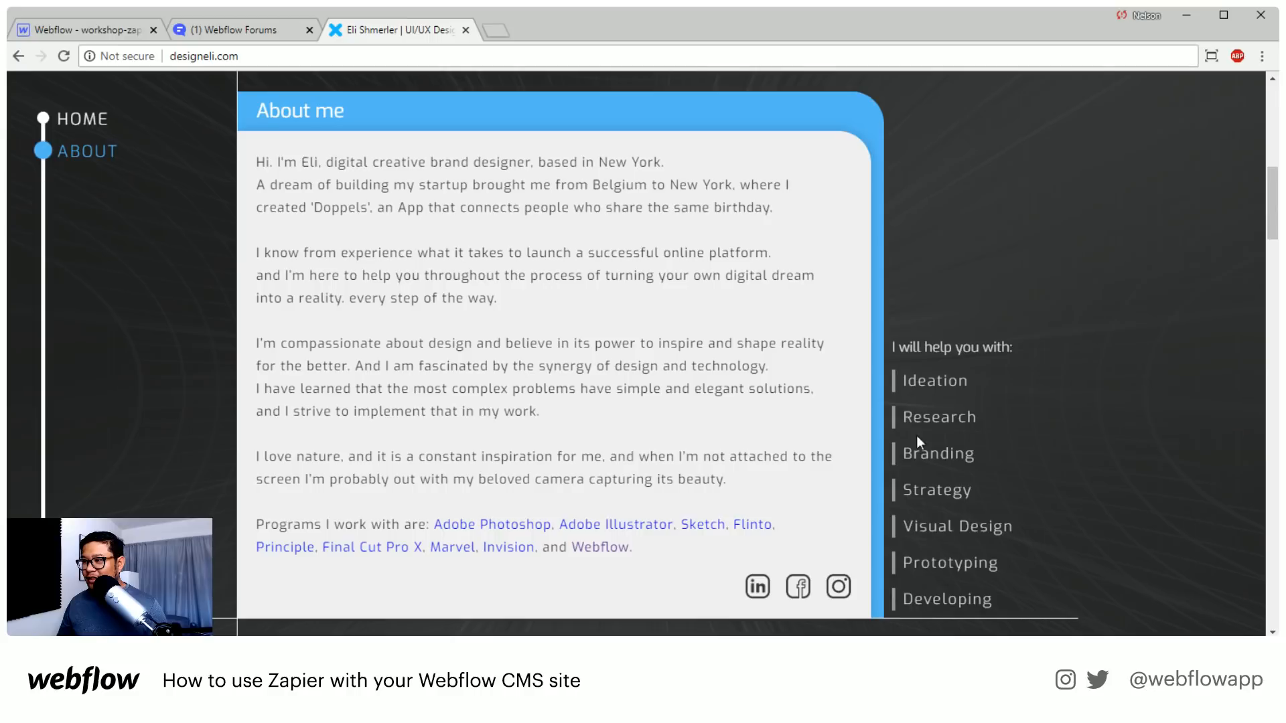
{"action": "scroll", "coordinate": [613, 372], "scroll_direction": "down", "scroll_amount": 3}
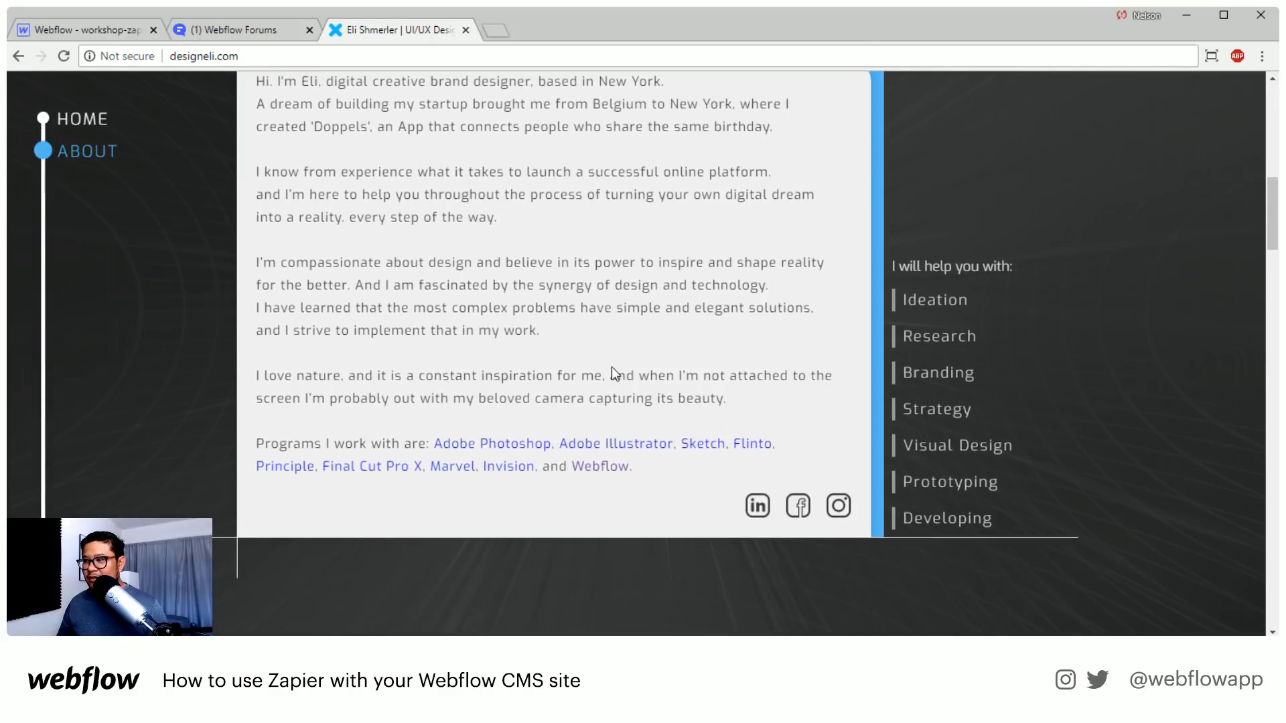
{"action": "scroll", "coordinate": [613, 369], "scroll_direction": "up", "scroll_amount": 4}
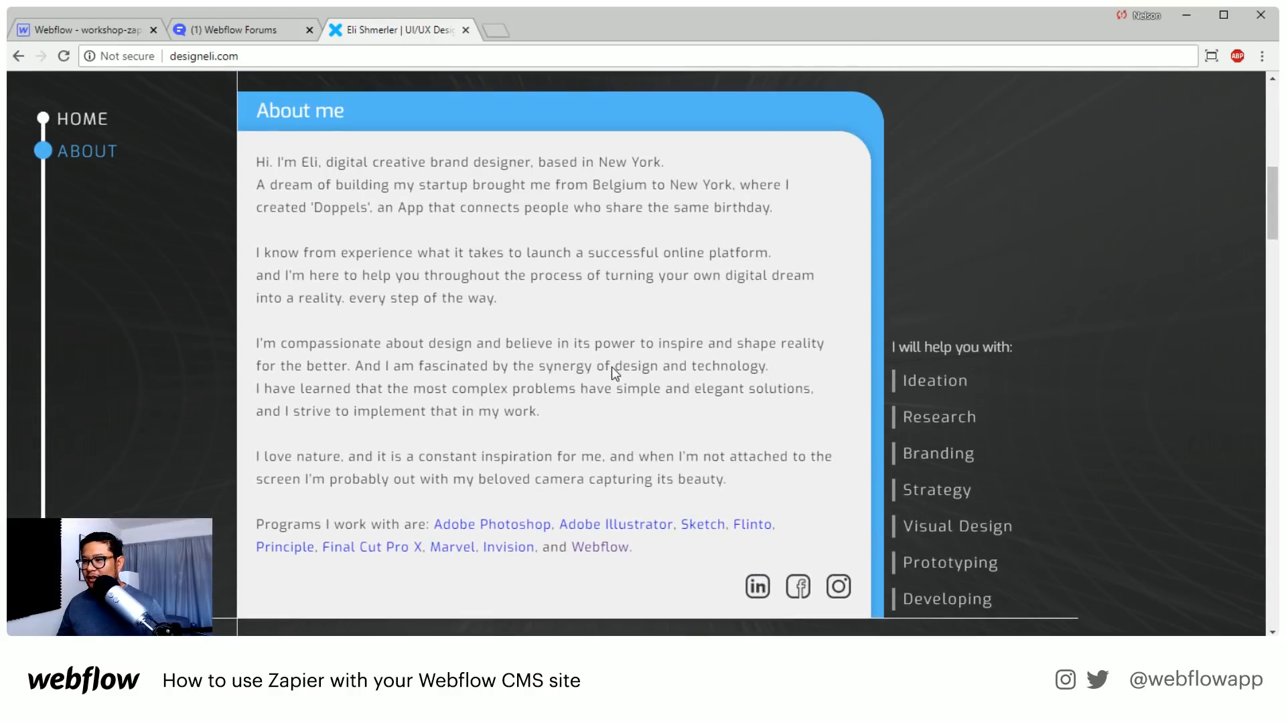
{"action": "scroll", "coordinate": [612, 370], "scroll_direction": "down", "scroll_amount": 2}
{"action": "scroll", "coordinate": [612, 367], "scroll_direction": "down", "scroll_amount": 1}
{"action": "scroll", "coordinate": [610, 369], "scroll_direction": "up", "scroll_amount": 1}
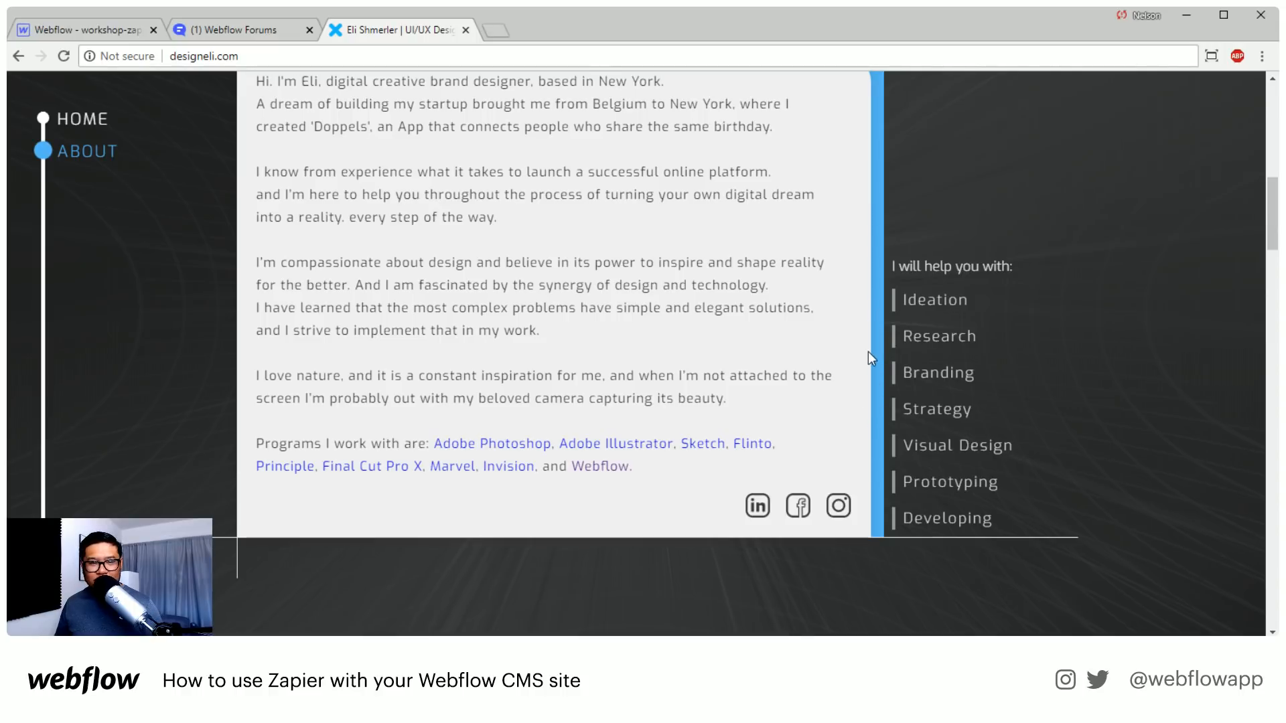
Recheck the transition between the hero and the "About me" card, including how the service list animates
{"action": "scroll", "coordinate": [428, 345], "scroll_direction": "up", "scroll_amount": 10}
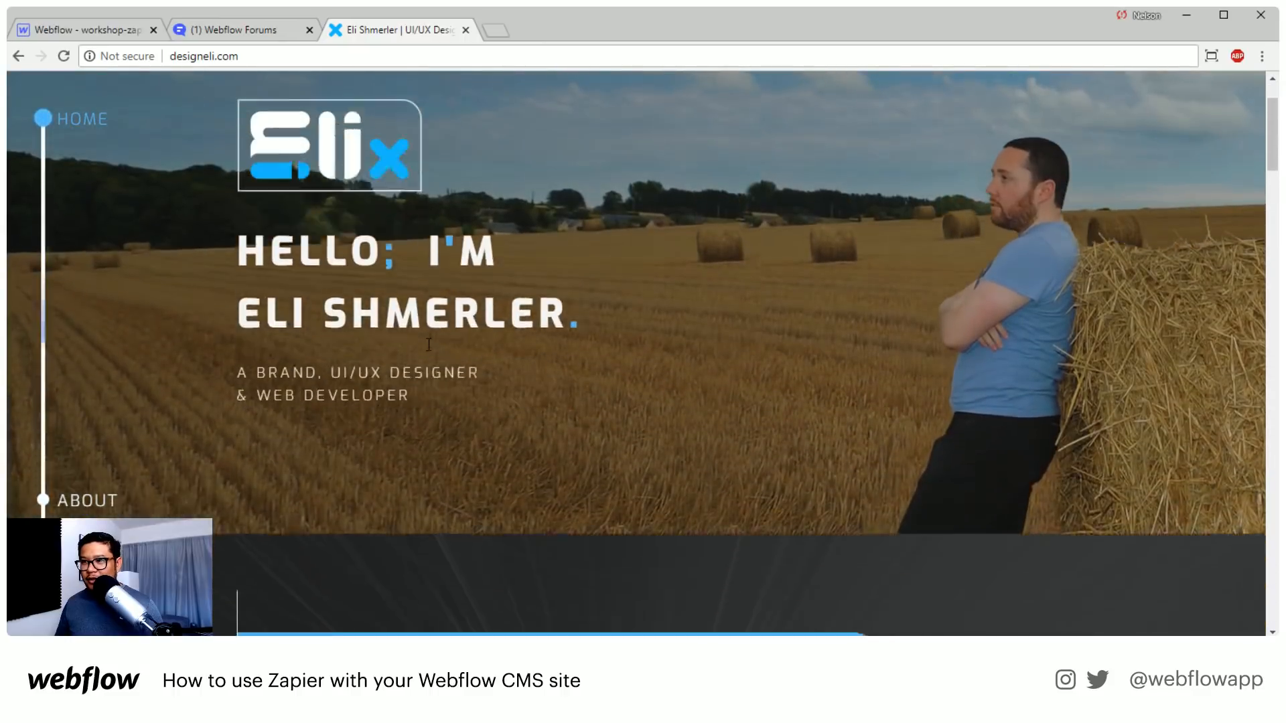
{"action": "scroll", "coordinate": [427, 345], "scroll_direction": "down", "scroll_amount": 2}
{"action": "scroll", "coordinate": [427, 345], "scroll_direction": "down", "scroll_amount": 8}
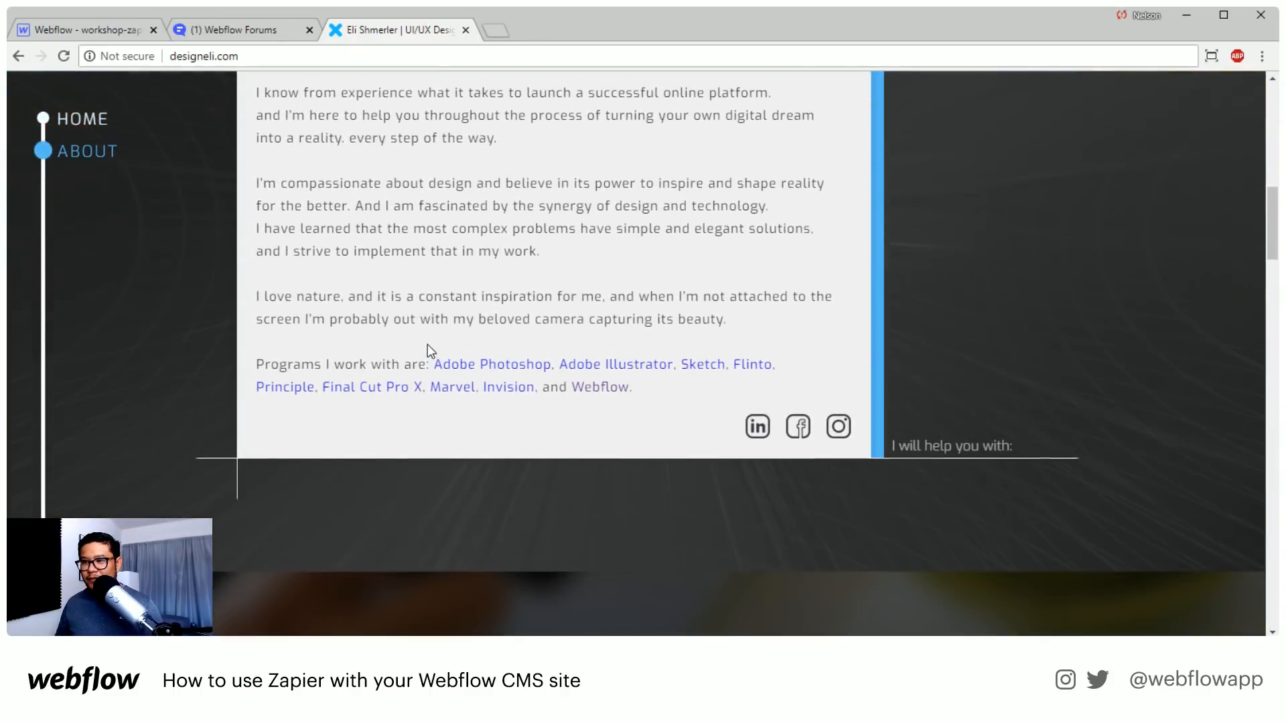
{"action": "scroll", "coordinate": [427, 344], "scroll_direction": "down", "scroll_amount": 1}
{"action": "scroll", "coordinate": [428, 348], "scroll_direction": "up", "scroll_amount": 2}
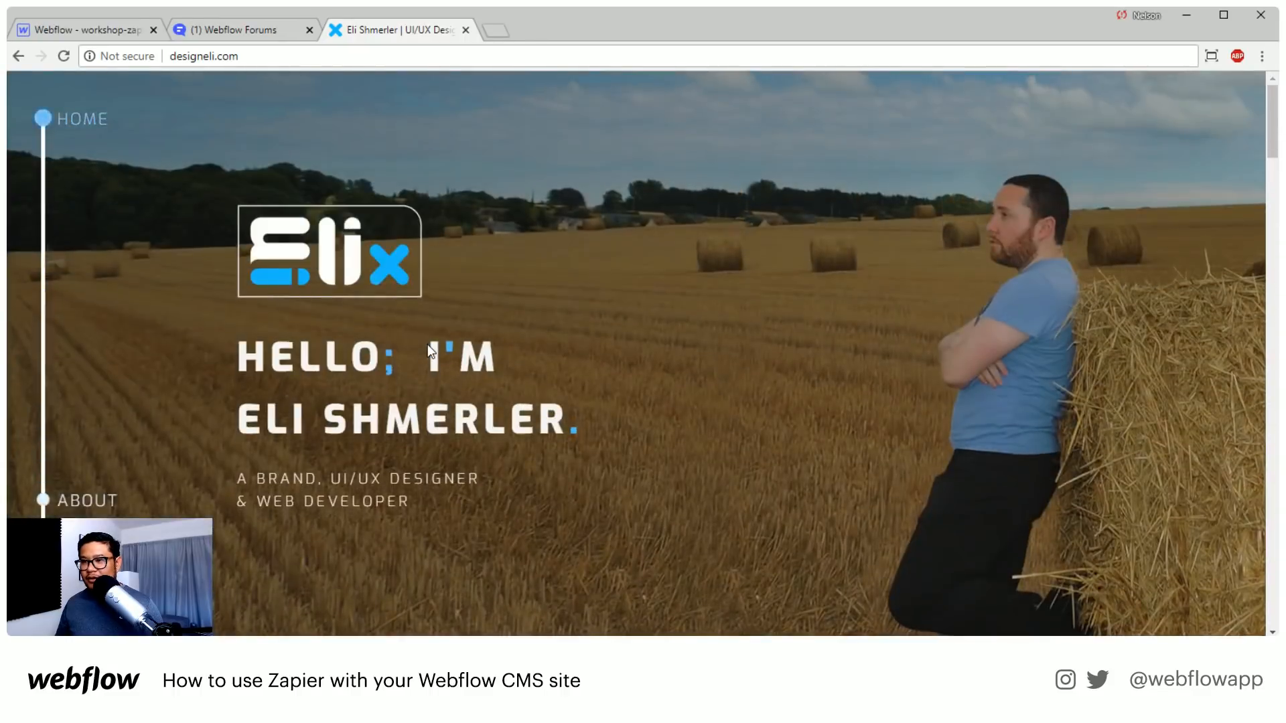
{"action": "scroll", "coordinate": [429, 345], "scroll_direction": "down", "scroll_amount": 2}
{"action": "scroll", "coordinate": [428, 345], "scroll_direction": "down", "scroll_amount": 10}
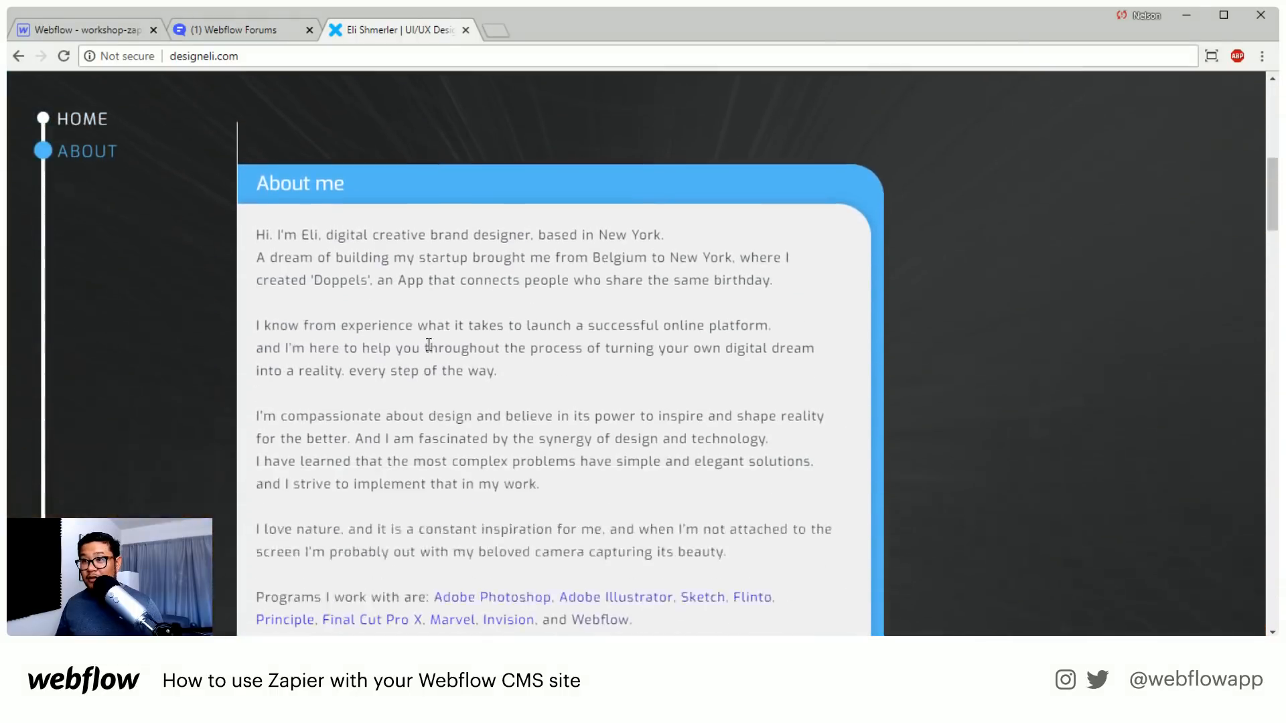
Examine the Portfolio section's project cards and their hover effects
{"action": "scroll", "coordinate": [427, 345], "scroll_direction": "down", "scroll_amount": 2}
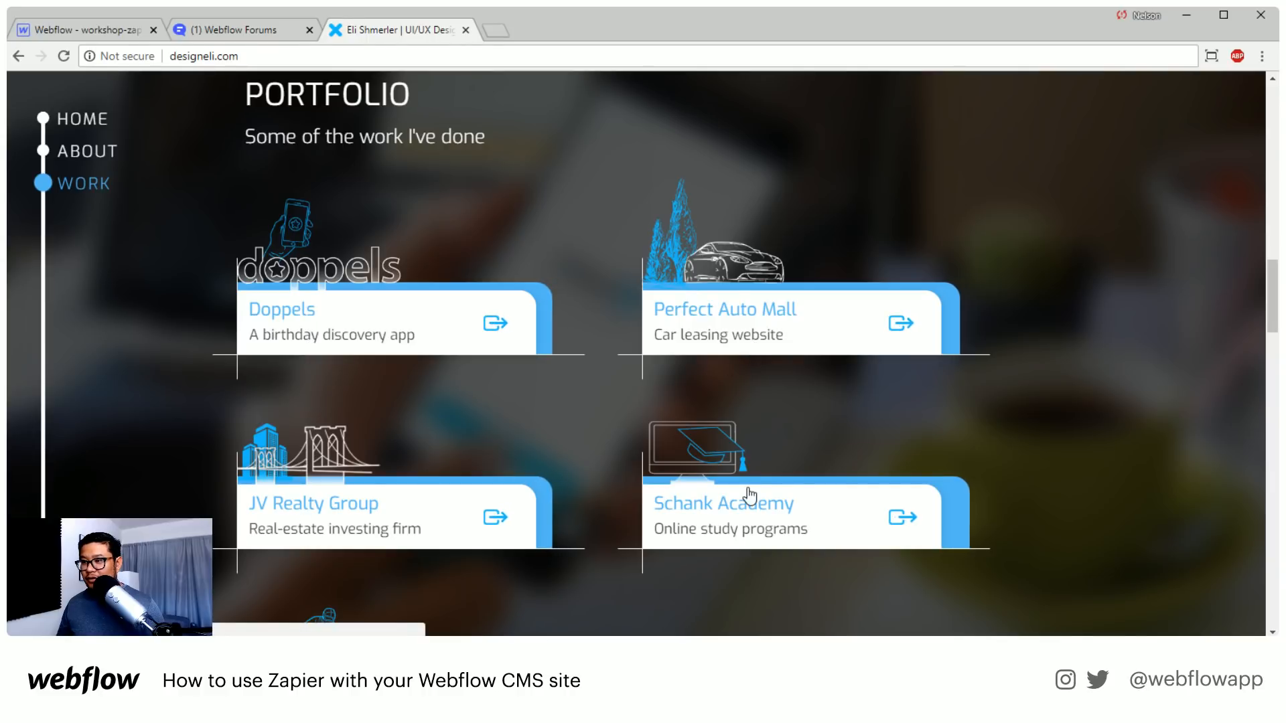
{"action": "scroll", "coordinate": [347, 489], "scroll_direction": "down", "scroll_amount": 2}
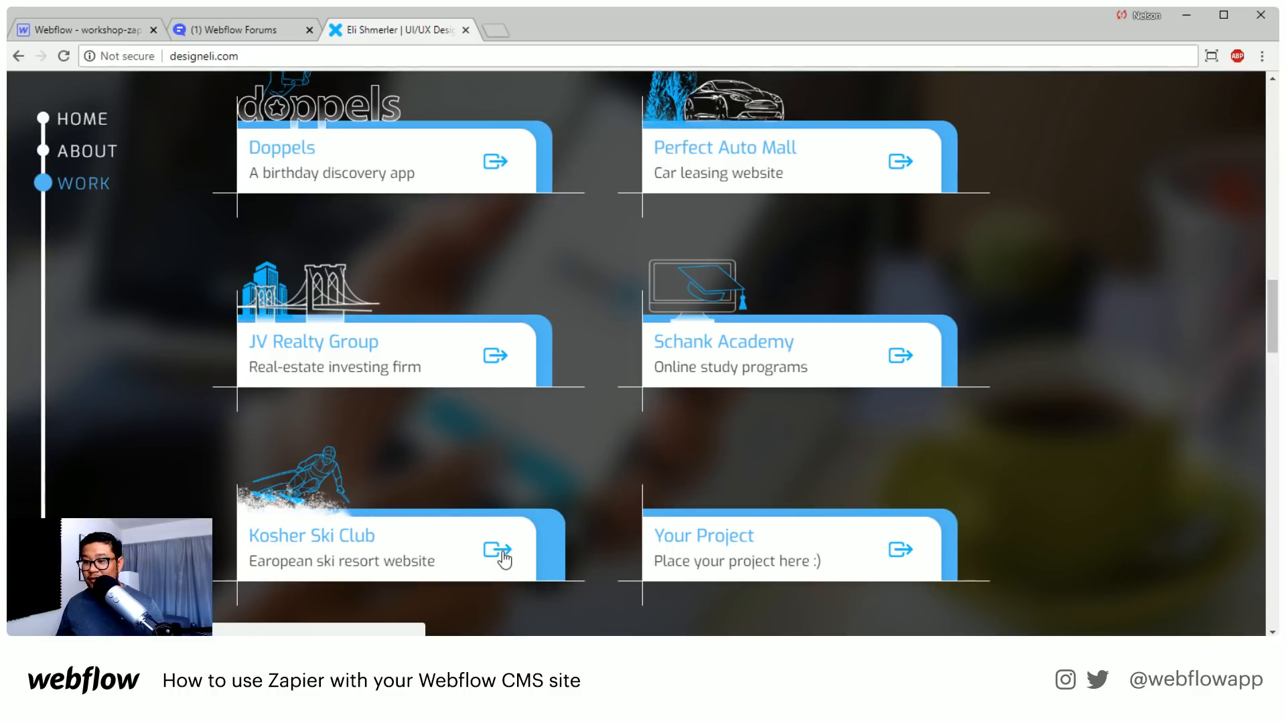
{"action": "scroll", "coordinate": [477, 355], "scroll_direction": "up", "scroll_amount": 3}
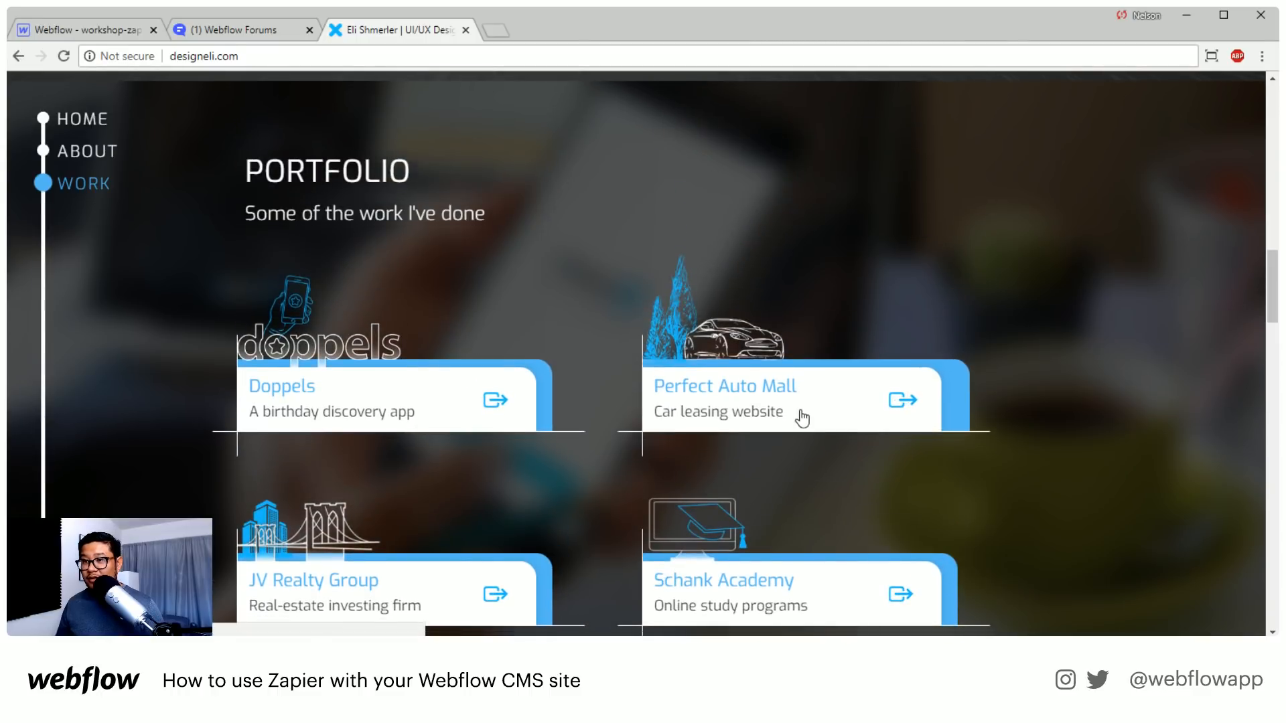
Review the "Start to Success" process cards from Brainstorming through Prototype
{"action": "scroll", "coordinate": [803, 416], "scroll_direction": "down", "scroll_amount": 10}
{"action": "scroll", "coordinate": [802, 415], "scroll_direction": "down", "scroll_amount": 4}
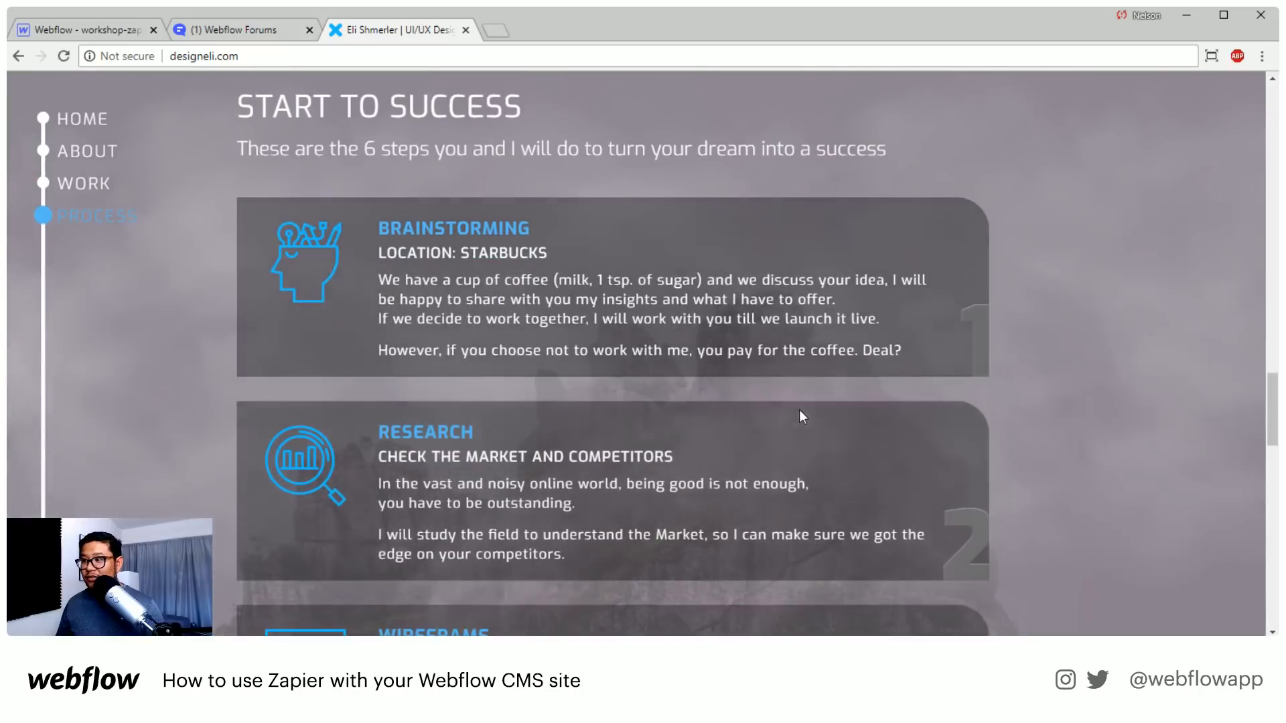
{"action": "scroll", "coordinate": [667, 422], "scroll_direction": "down", "scroll_amount": 4}
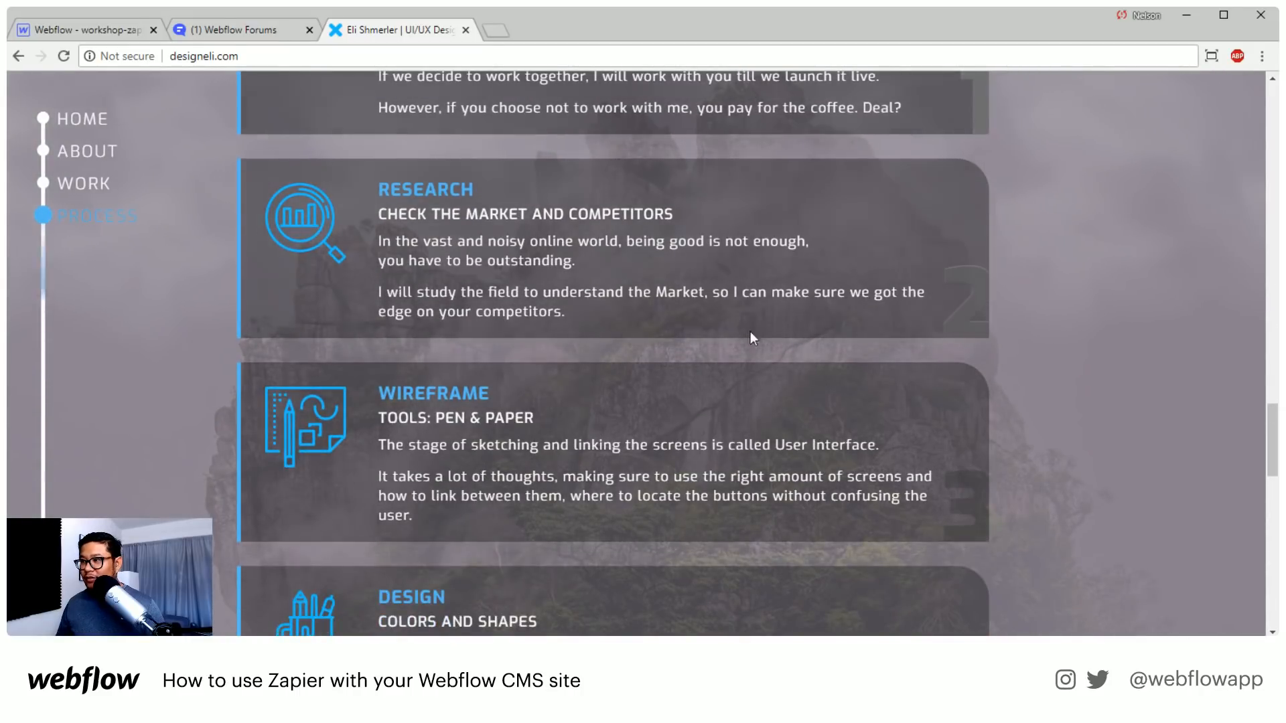
{"action": "scroll", "coordinate": [741, 529], "scroll_direction": "down", "scroll_amount": 15}
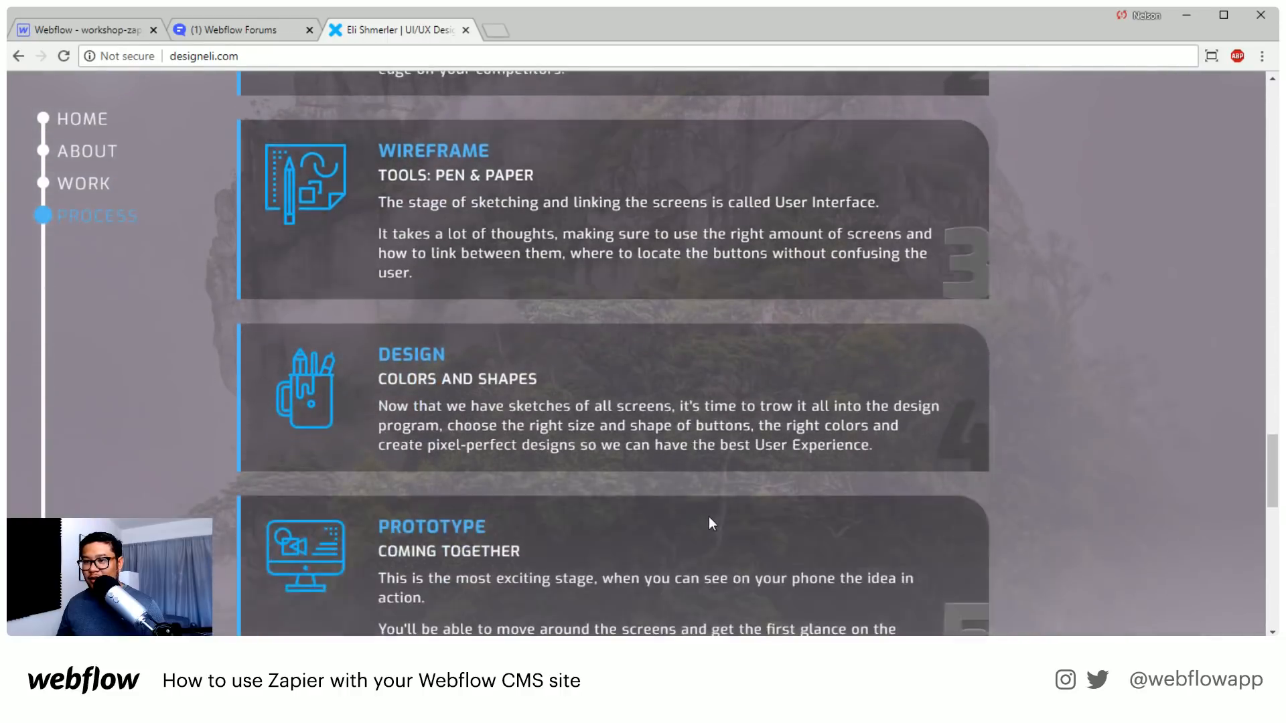
Examine the "Let's Get in Touch" section and check the contact form's focus style on the Name field
{"action": "scroll", "coordinate": [710, 516], "scroll_direction": "down", "scroll_amount": 4}
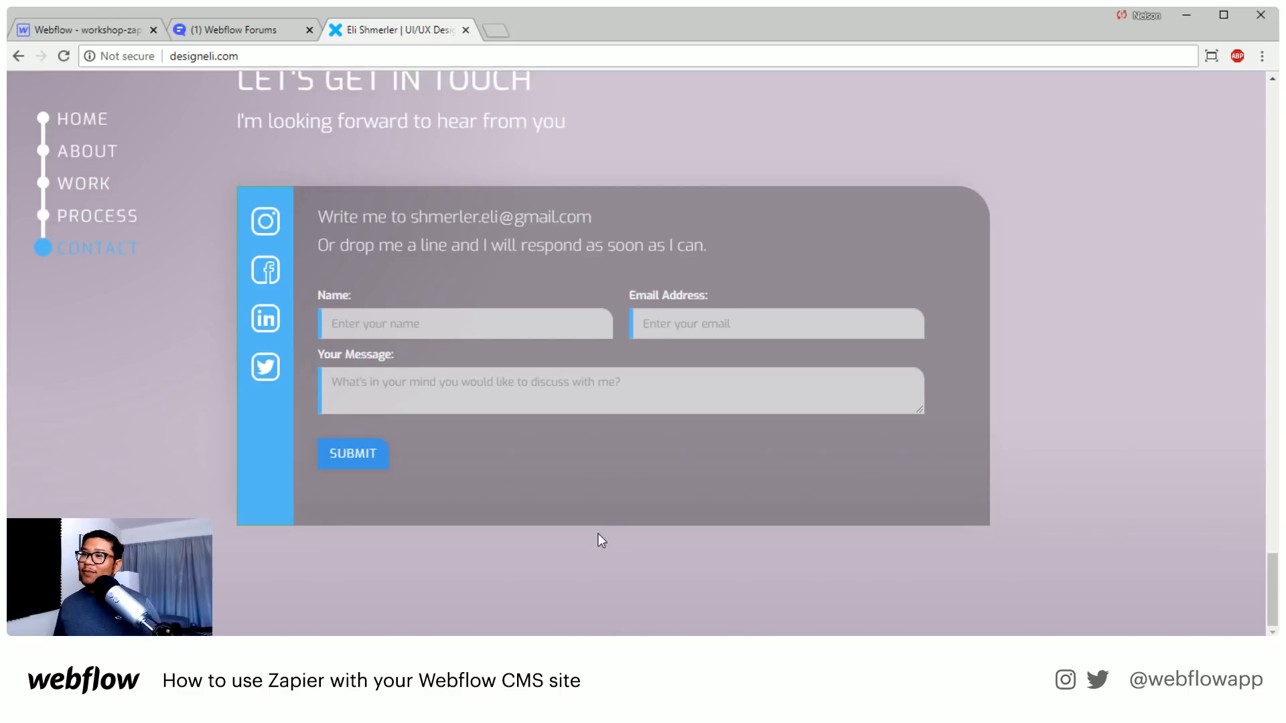
{"action": "scroll", "coordinate": [597, 533], "scroll_direction": "up", "scroll_amount": 3}
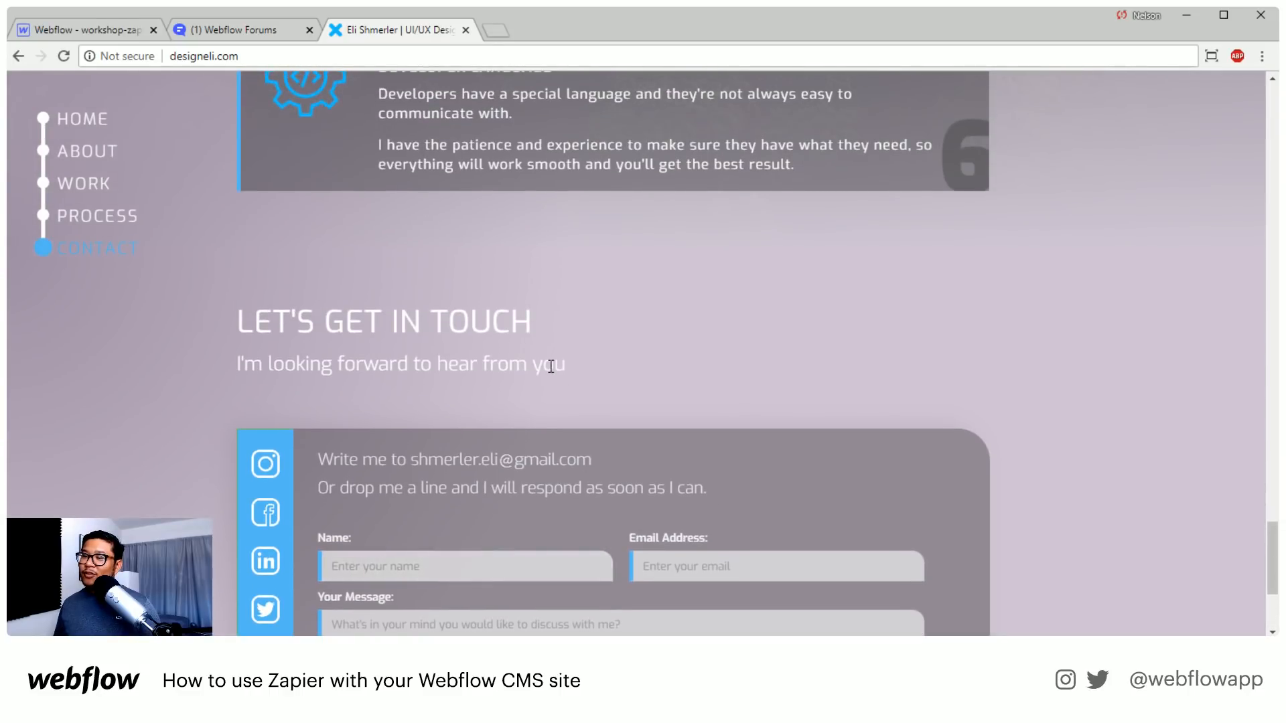
{"action": "scroll", "coordinate": [549, 365], "scroll_direction": "down", "scroll_amount": 3}
{"action": "left_click", "coordinate": [552, 325]}
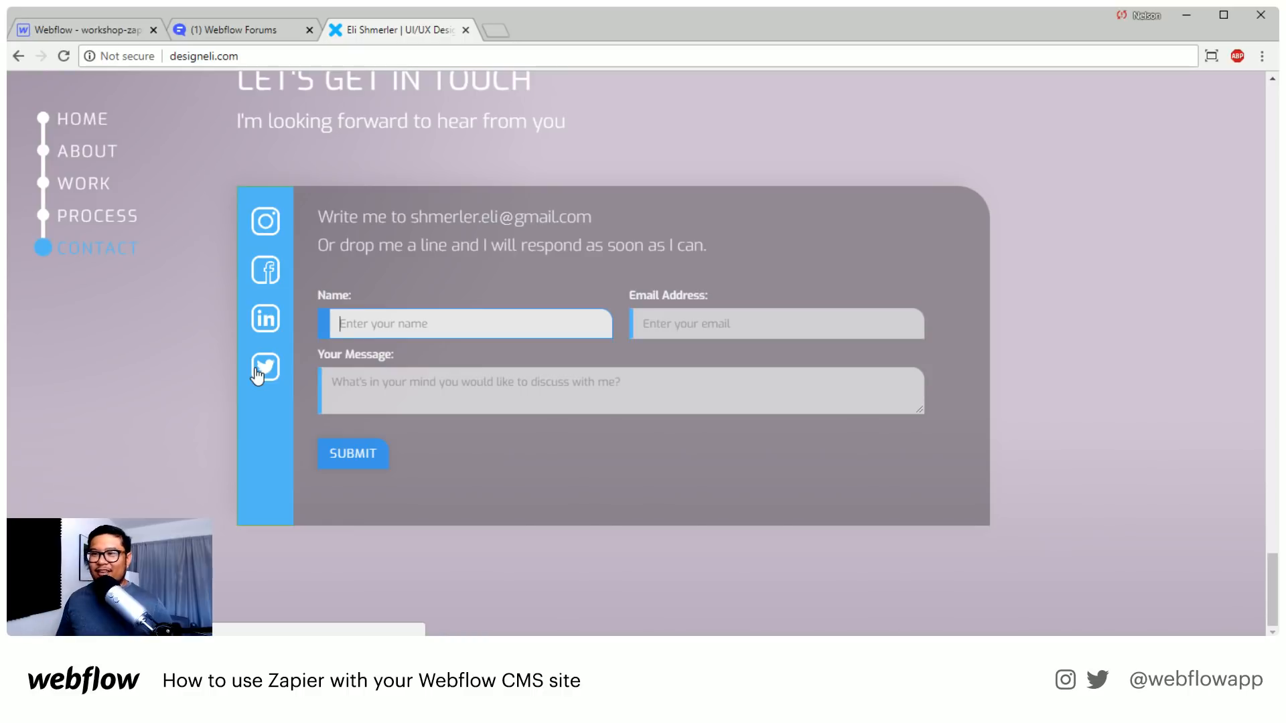
Open the Doppels project from the portfolio section and check its page for horizontal overflow
{"action": "scroll", "coordinate": [286, 412], "scroll_direction": "up", "scroll_amount": 7}
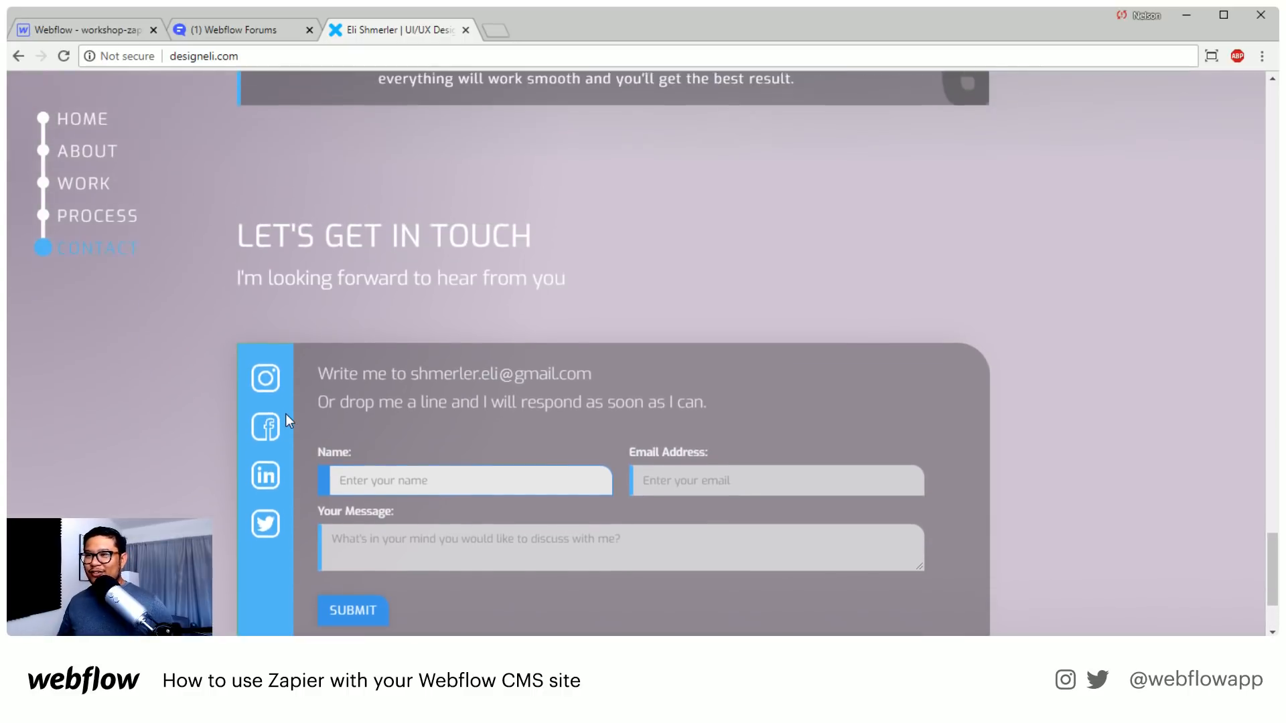
{"action": "scroll", "coordinate": [330, 403], "scroll_direction": "up", "scroll_amount": 20}
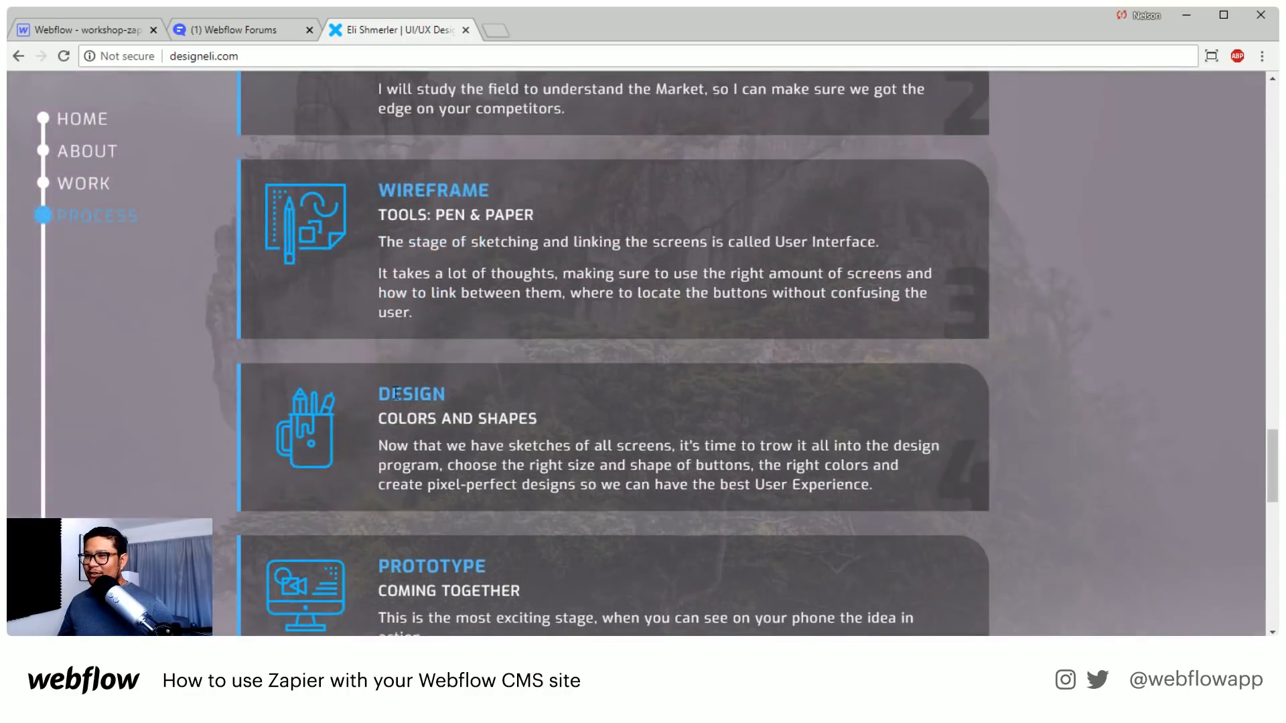
{"action": "scroll", "coordinate": [396, 401], "scroll_direction": "up", "scroll_amount": 7}
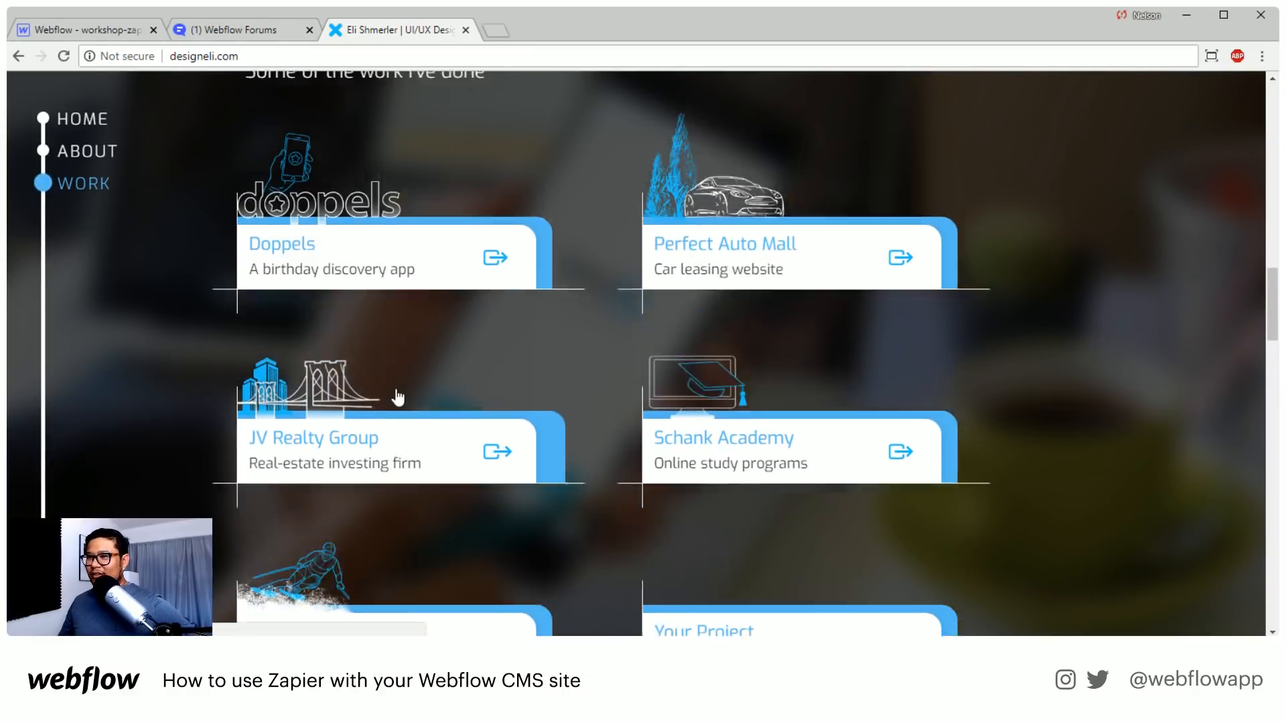
{"action": "left_click", "coordinate": [467, 381]}
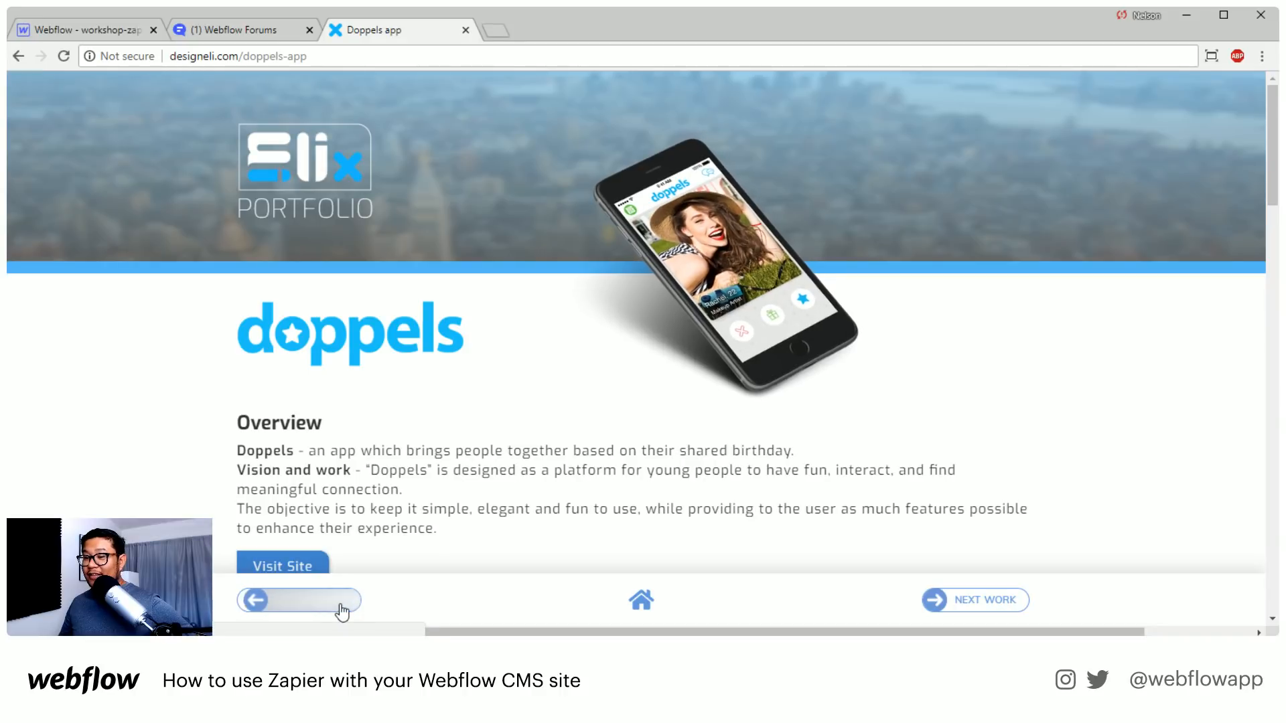
{"action": "left_click_drag", "start_coordinate": [933, 632], "coordinate": [798, 632]}
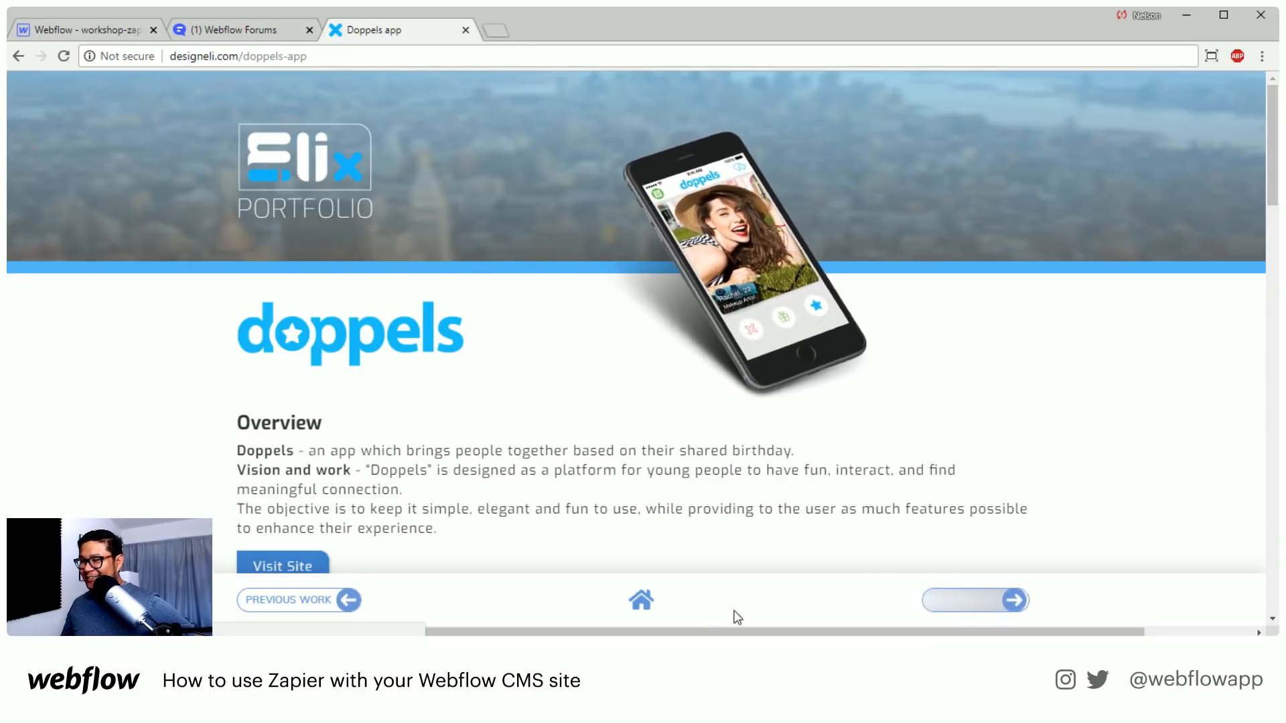
Open the next portfolio project, Perfect Auto Mall, and review its Overview, Skills and Work sections
{"action": "left_click", "coordinate": [994, 604]}
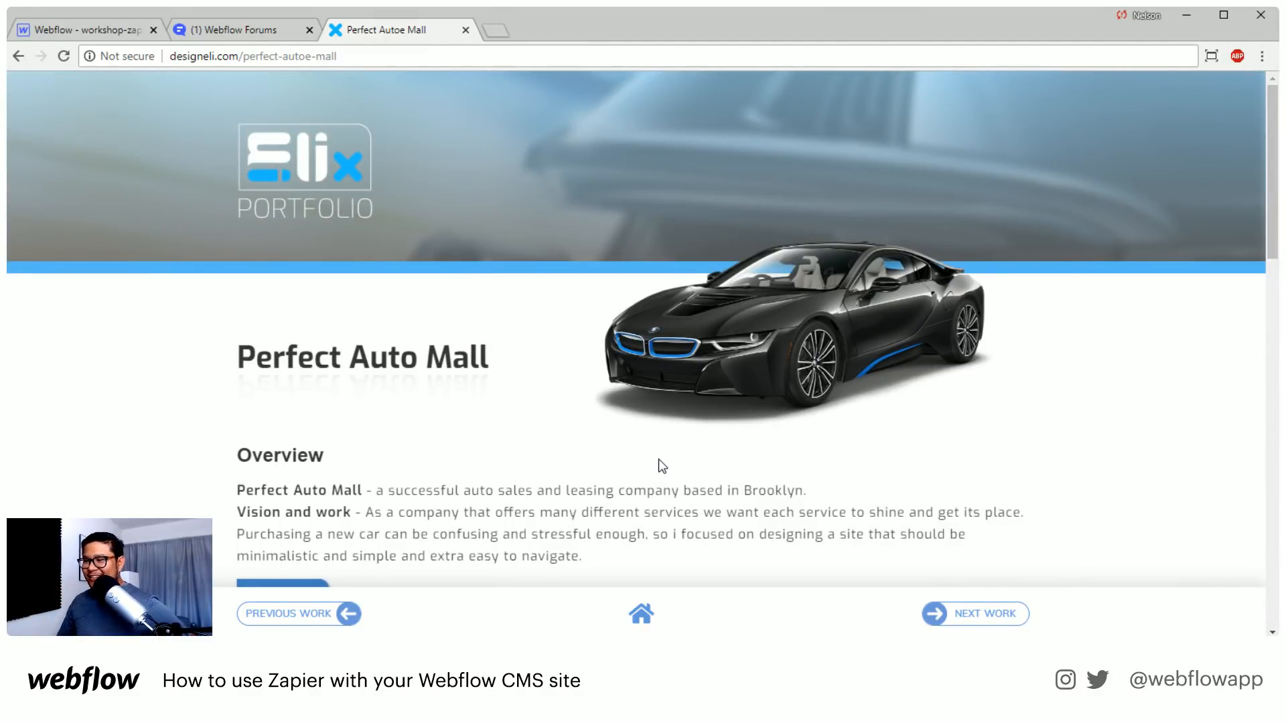
{"action": "scroll", "coordinate": [656, 461], "scroll_direction": "down", "scroll_amount": 4}
{"action": "scroll", "coordinate": [279, 342], "scroll_direction": "down", "scroll_amount": 1}
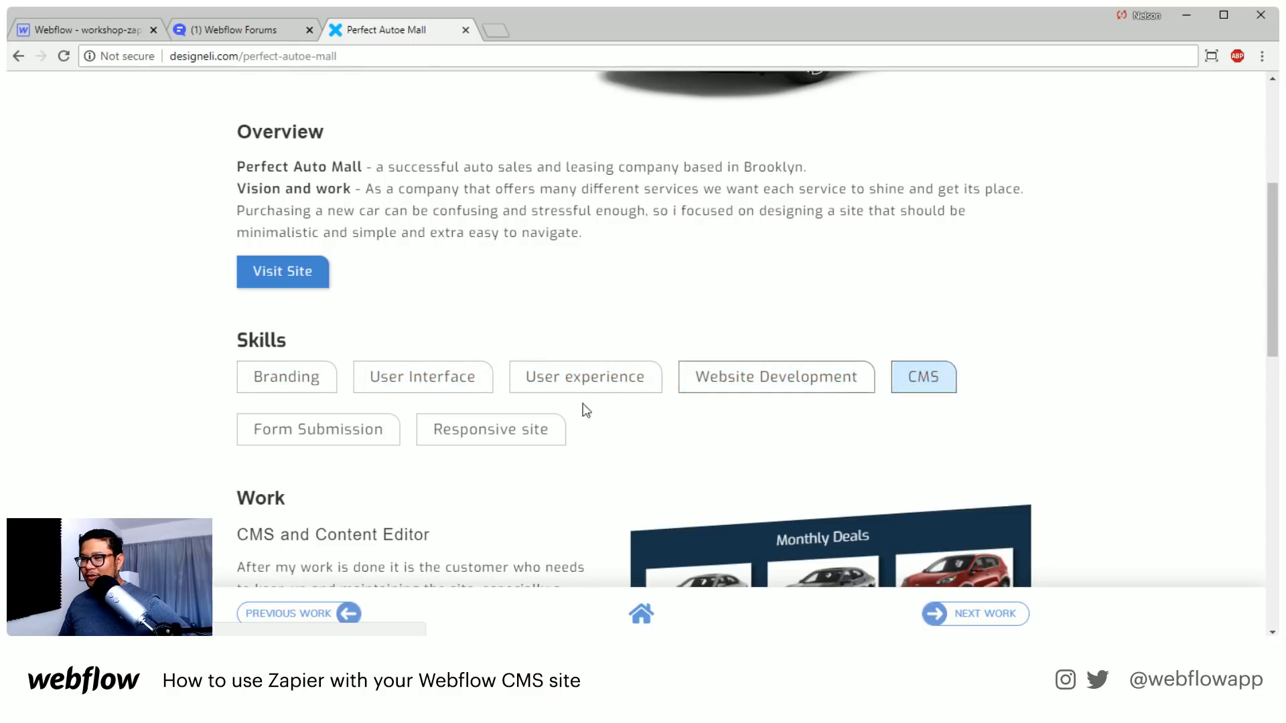
{"action": "scroll", "coordinate": [747, 442], "scroll_direction": "down", "scroll_amount": 1}
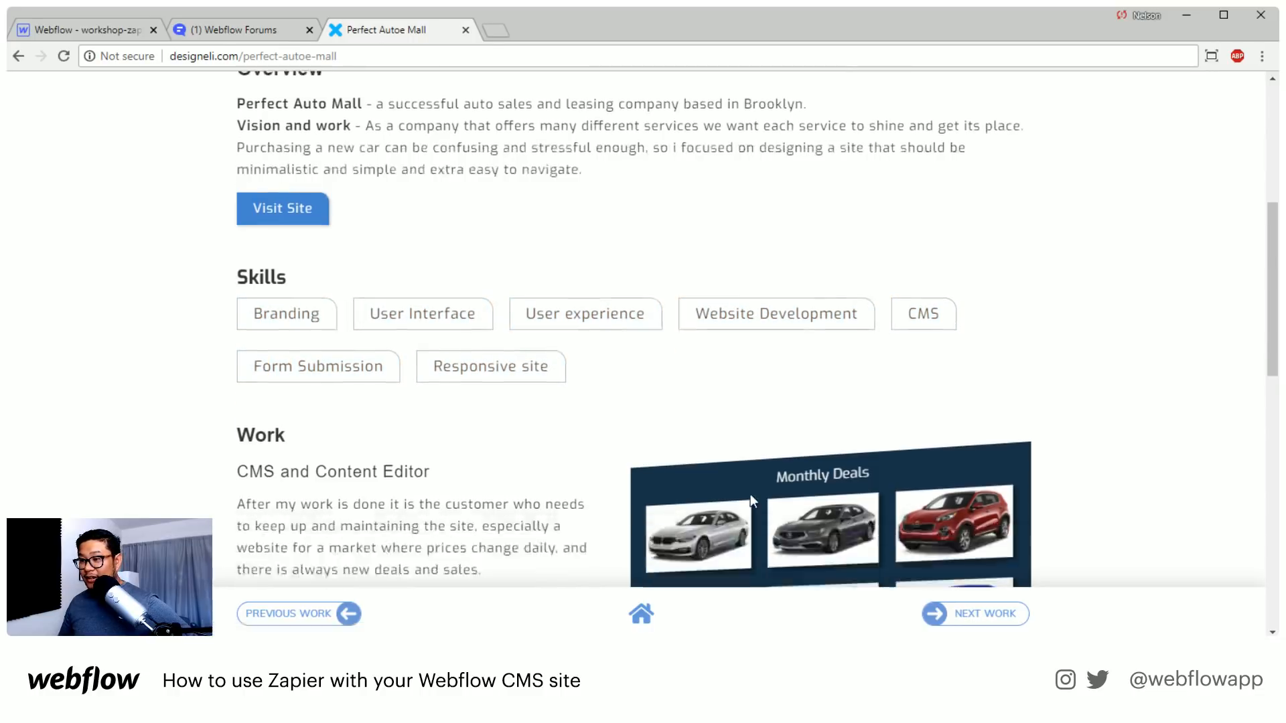
{"action": "scroll", "coordinate": [750, 493], "scroll_direction": "down", "scroll_amount": 5}
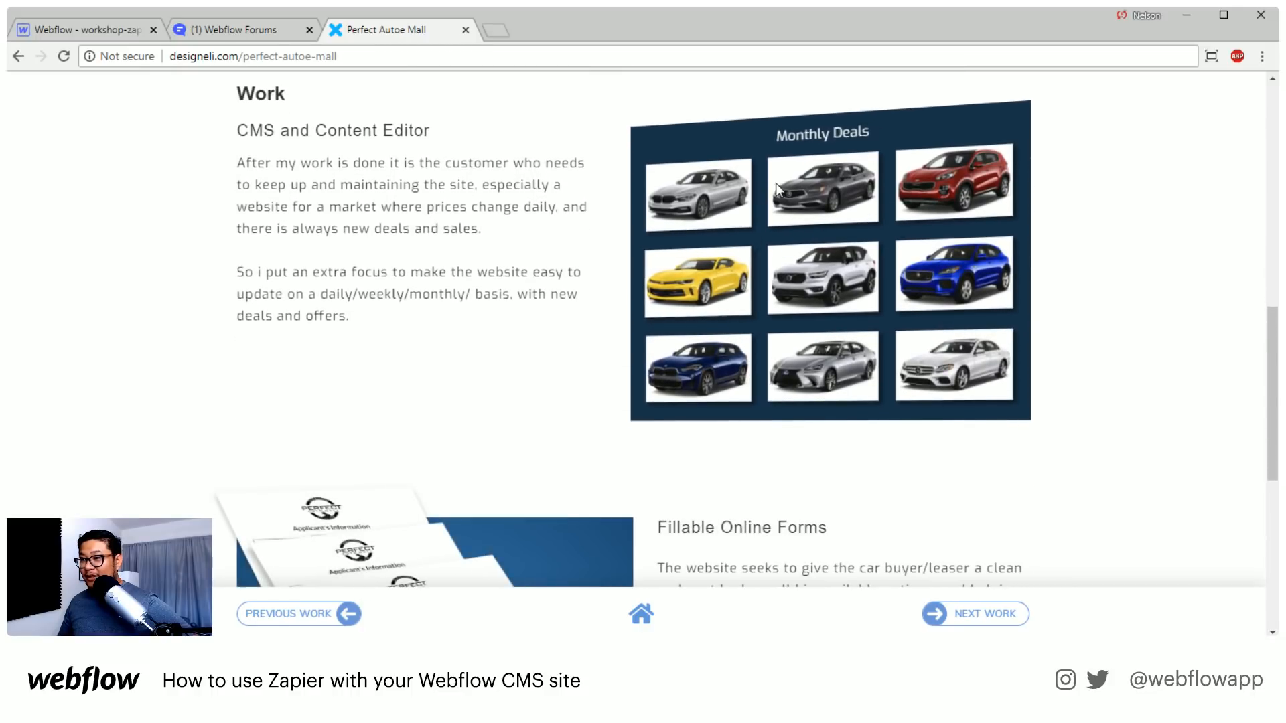
{"action": "scroll", "coordinate": [398, 415], "scroll_direction": "down", "scroll_amount": 3}
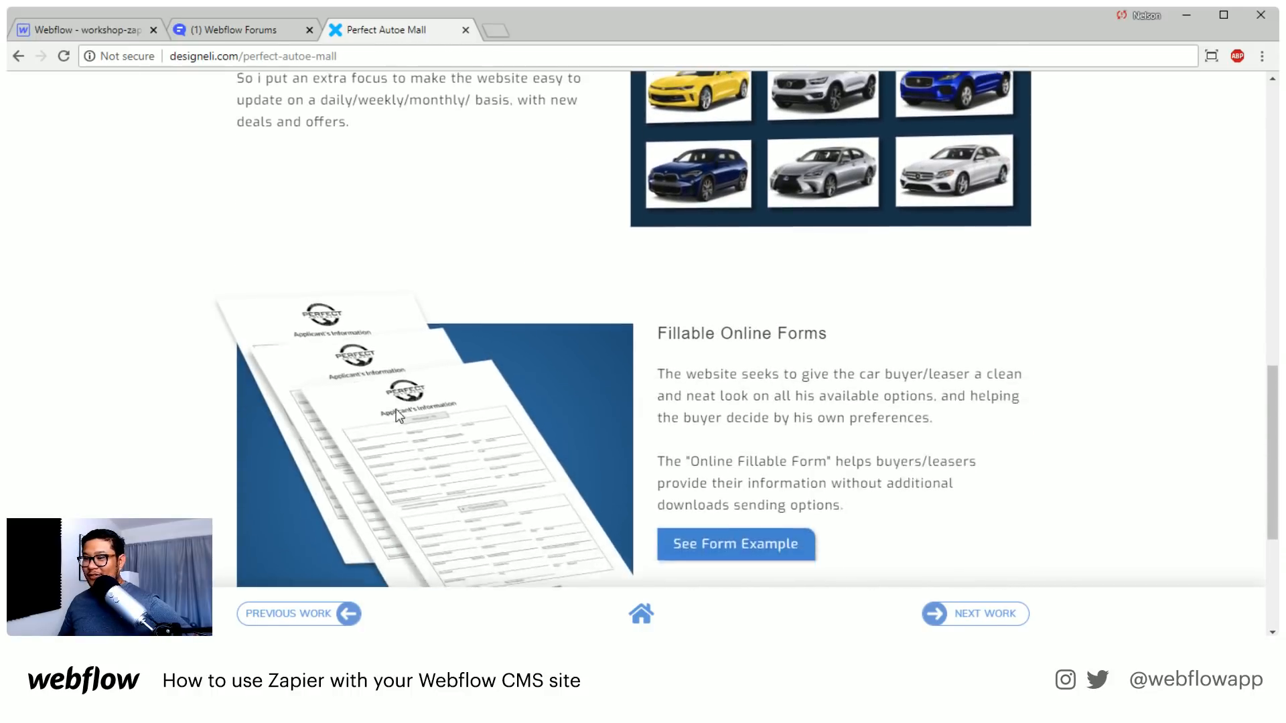
{"action": "scroll", "coordinate": [281, 315], "scroll_direction": "down", "scroll_amount": 3}
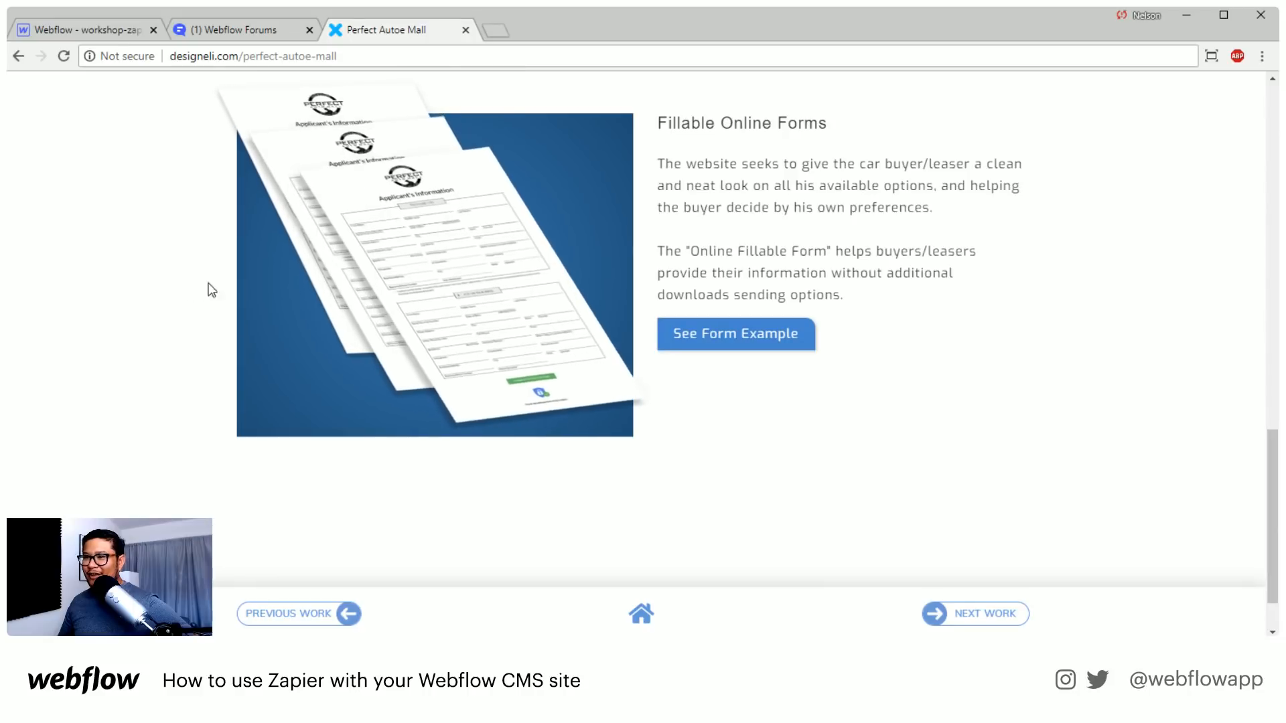
View the Perfect Auto Mall fillable form example, close it, and check the end of the project page
{"action": "left_click", "coordinate": [713, 342]}
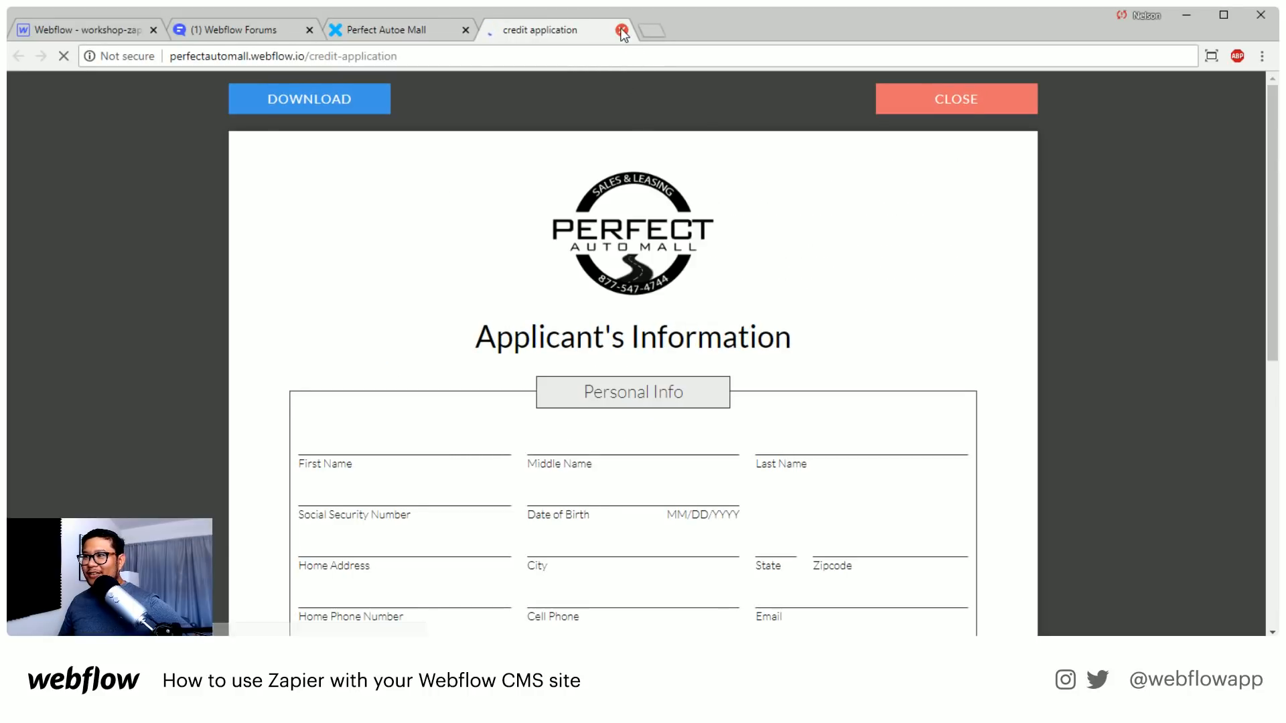
{"action": "left_click", "coordinate": [622, 30]}
{"action": "scroll", "coordinate": [816, 455], "scroll_direction": "down", "scroll_amount": 1}
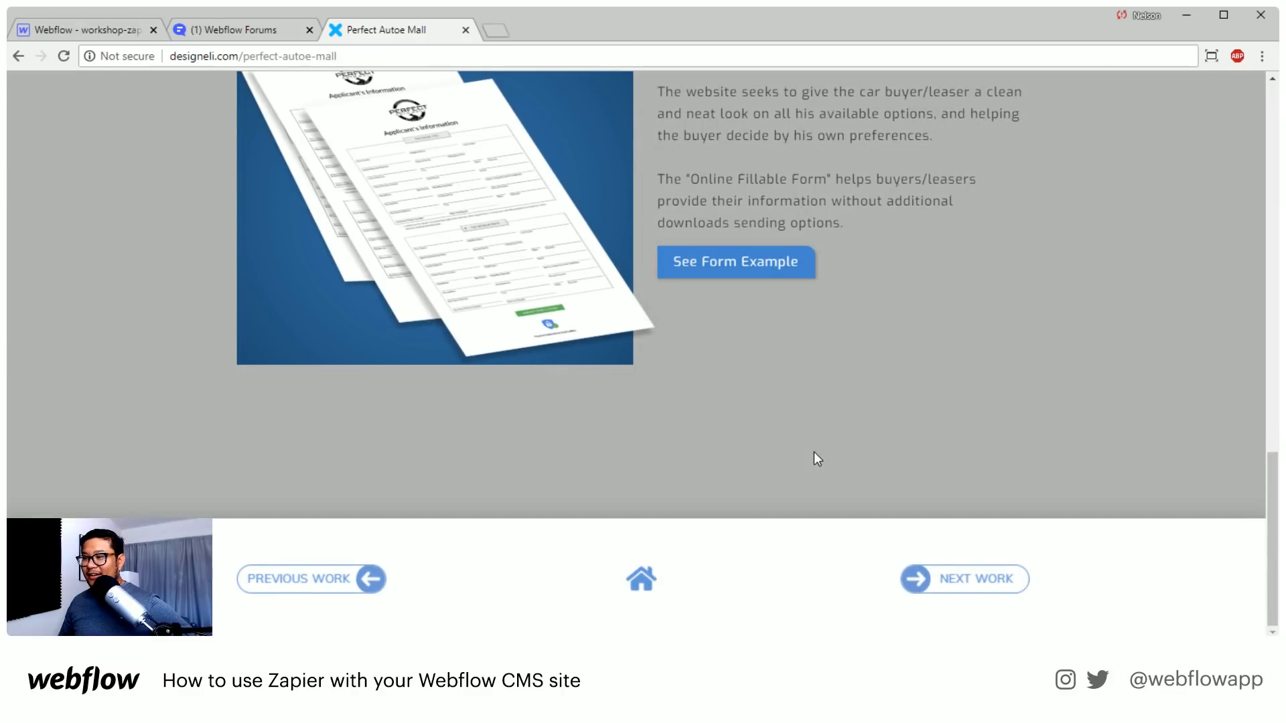
Open the next project, JV Realty Group, and review its page through the CMS sales table and the Discover Style Footer section
{"action": "left_click", "coordinate": [912, 578]}
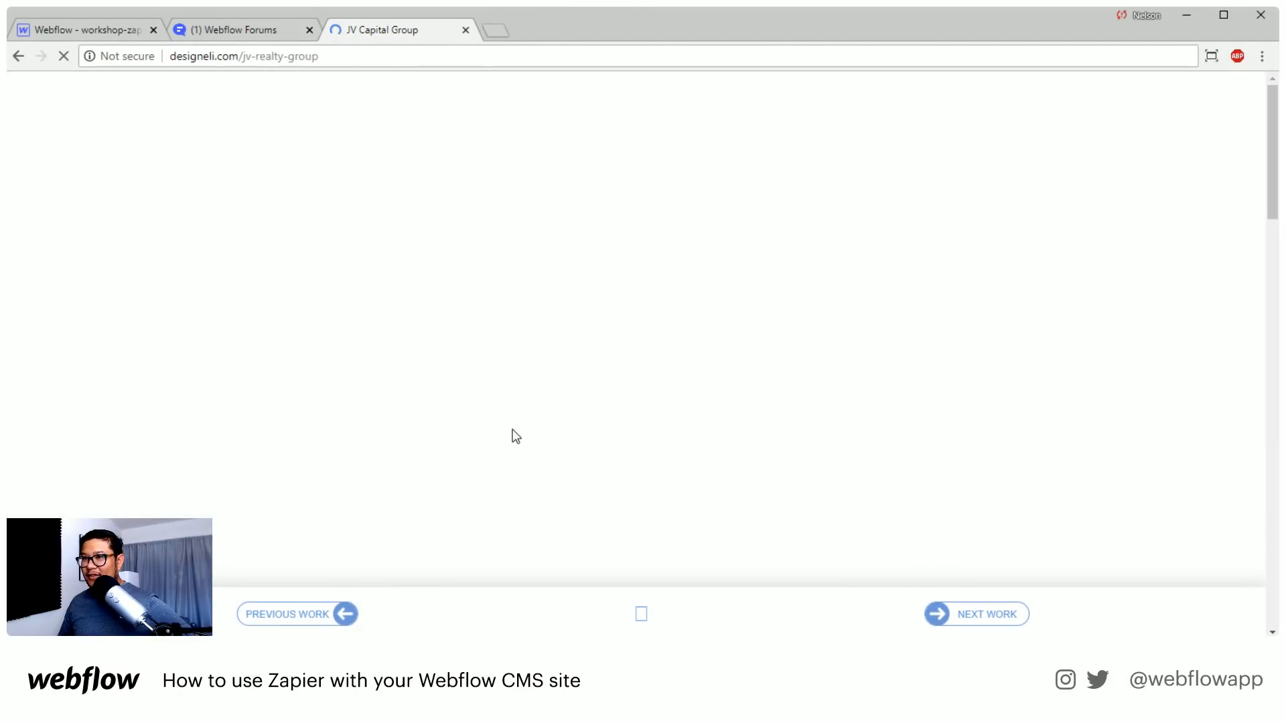
{"action": "scroll", "coordinate": [510, 434], "scroll_direction": "down", "scroll_amount": 5}
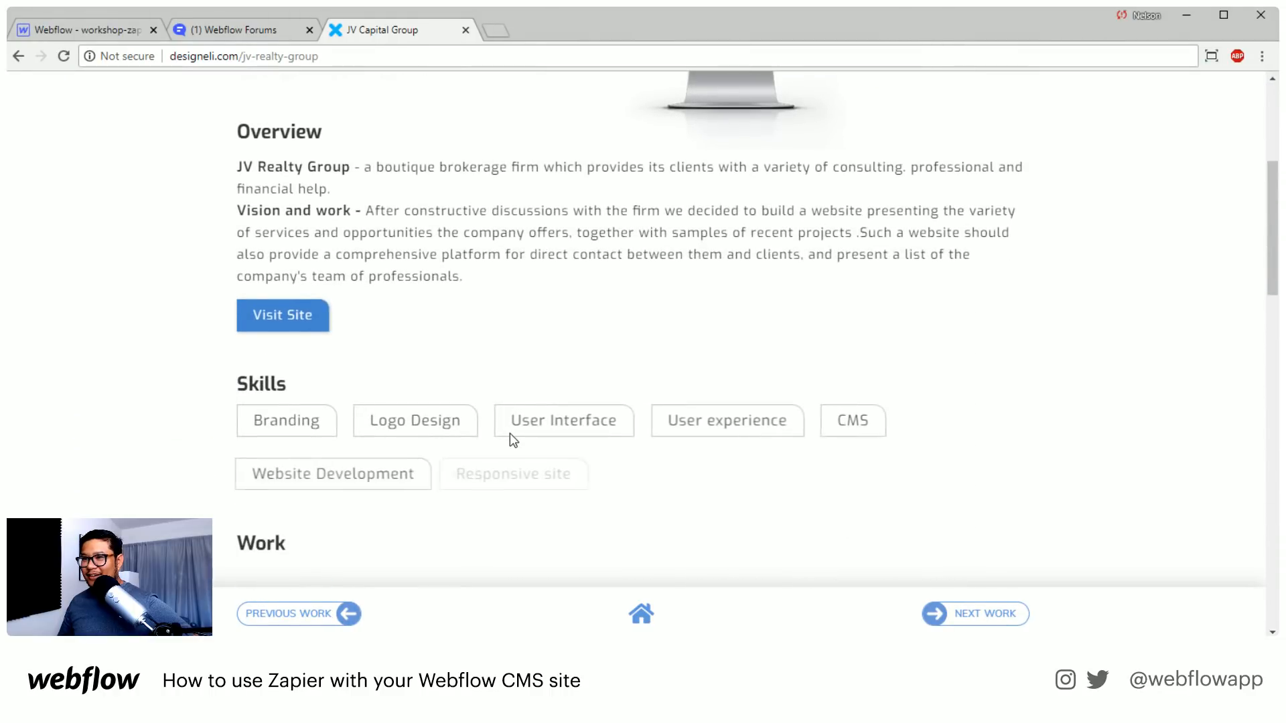
{"action": "scroll", "coordinate": [510, 433], "scroll_direction": "up", "scroll_amount": 2}
{"action": "scroll", "coordinate": [510, 433], "scroll_direction": "down", "scroll_amount": 3}
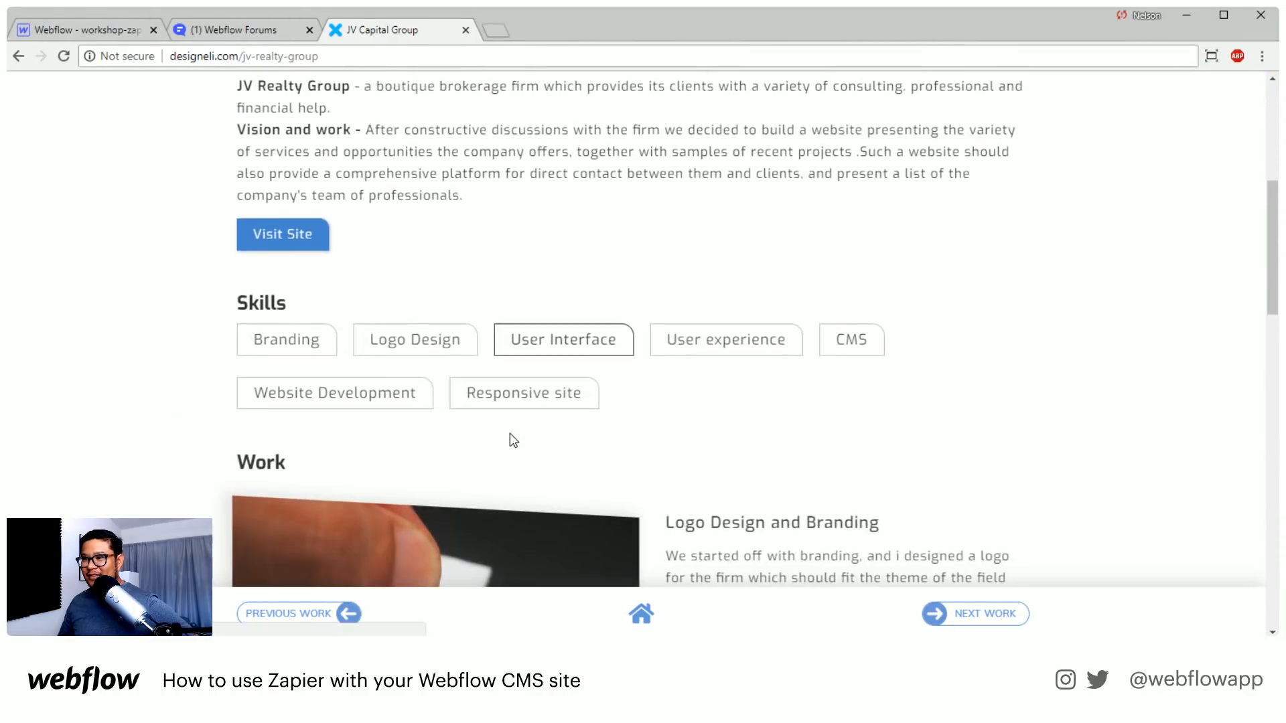
{"action": "scroll", "coordinate": [509, 433], "scroll_direction": "down", "scroll_amount": 12}
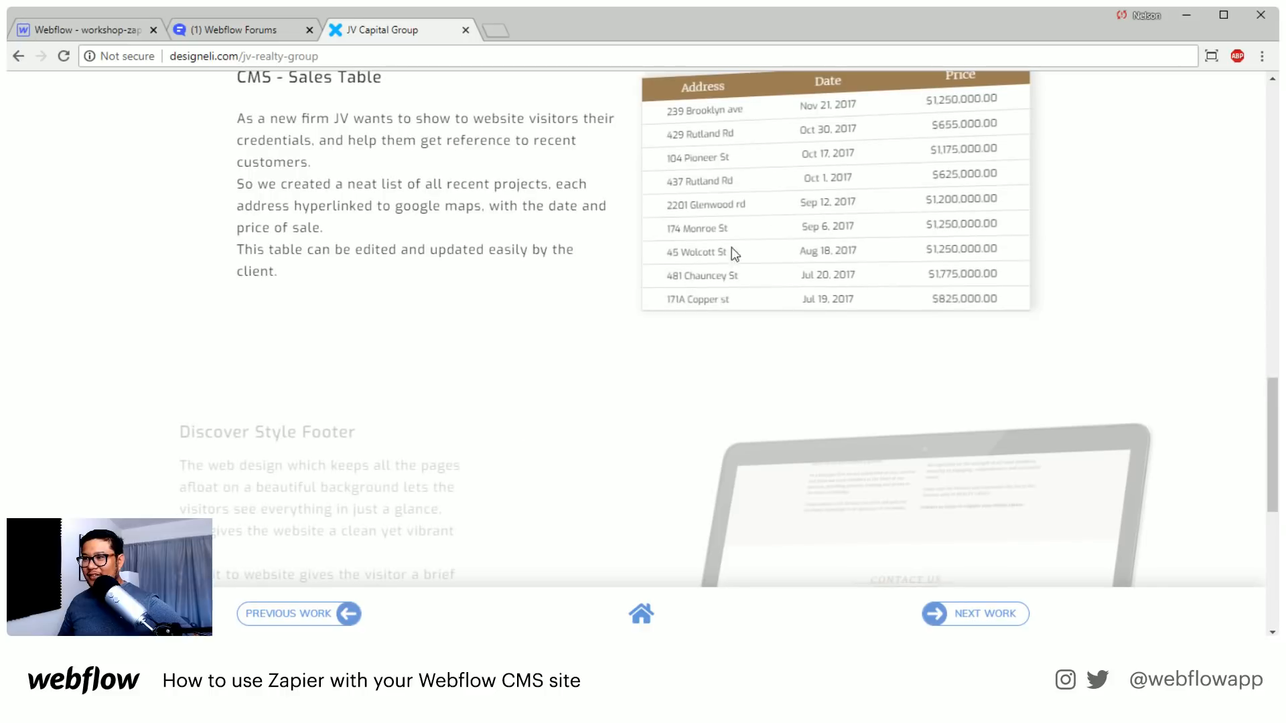
{"action": "scroll", "coordinate": [728, 241], "scroll_direction": "down", "scroll_amount": 1}
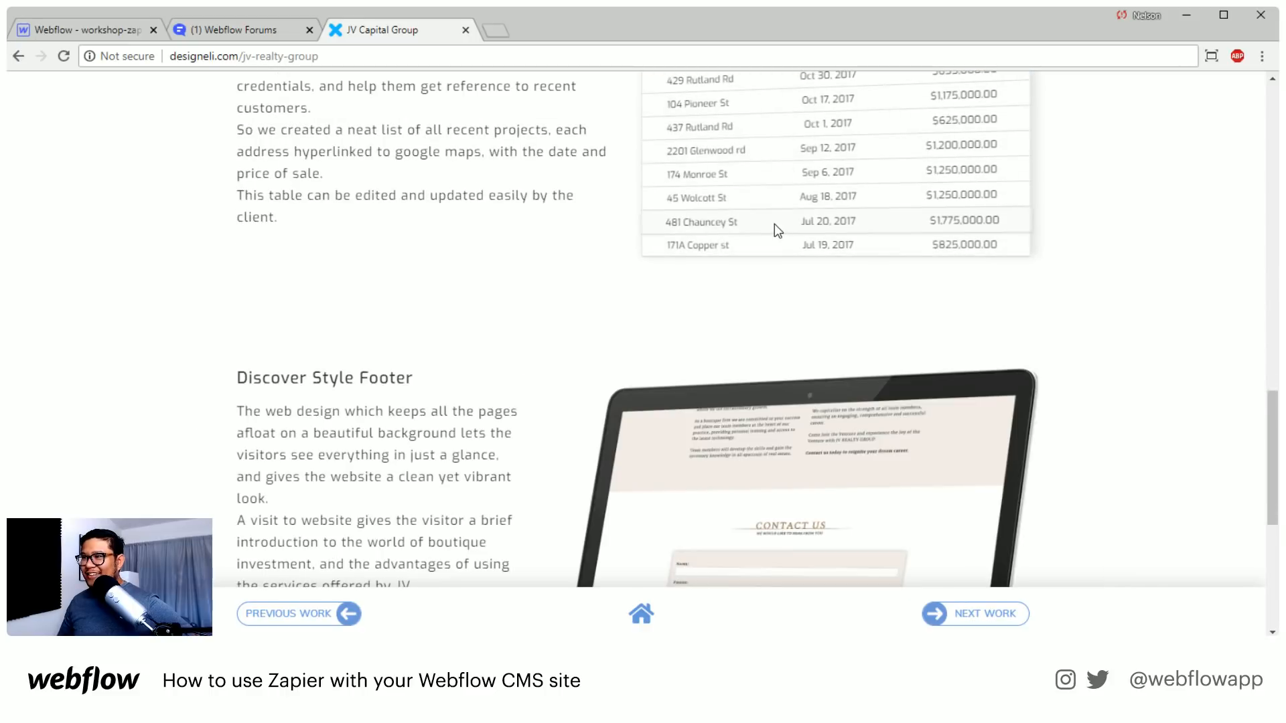
{"action": "scroll", "coordinate": [763, 201], "scroll_direction": "up", "scroll_amount": 2}
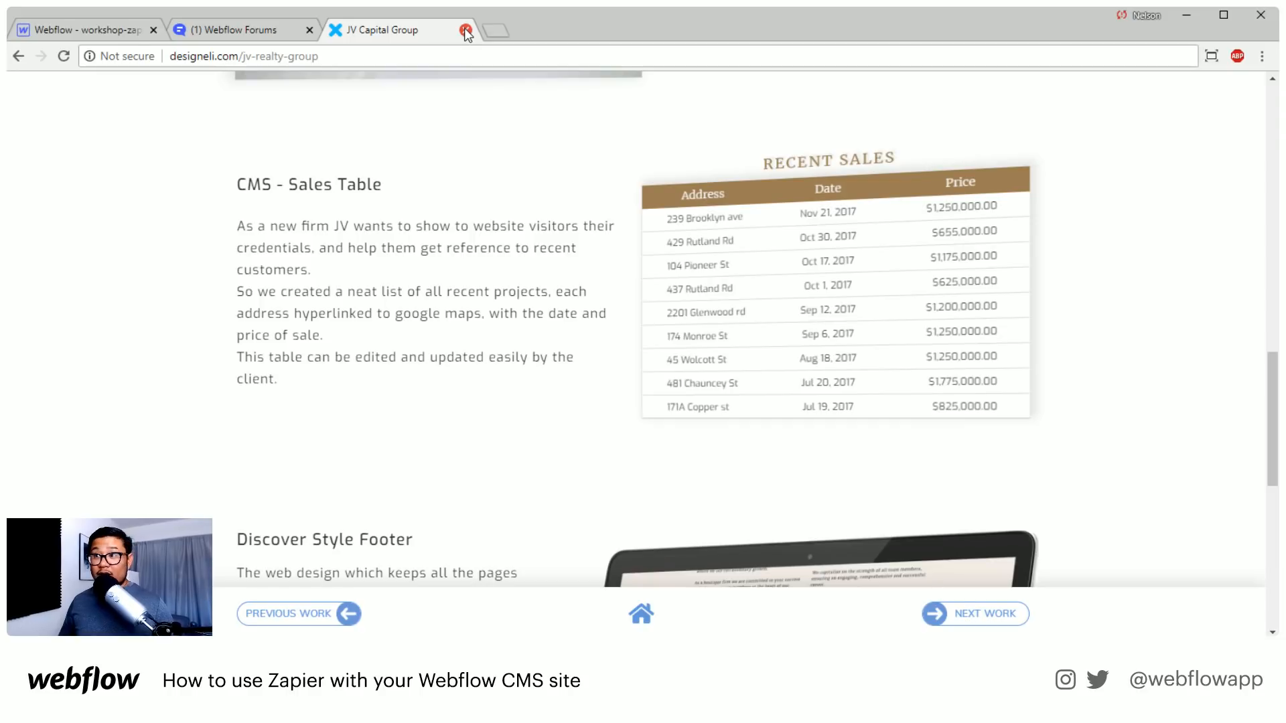
Load the site arkitud.webflow.io in the current browser tab
{"action": "left_click", "coordinate": [338, 53]}
{"action": "type", "text": "a"}
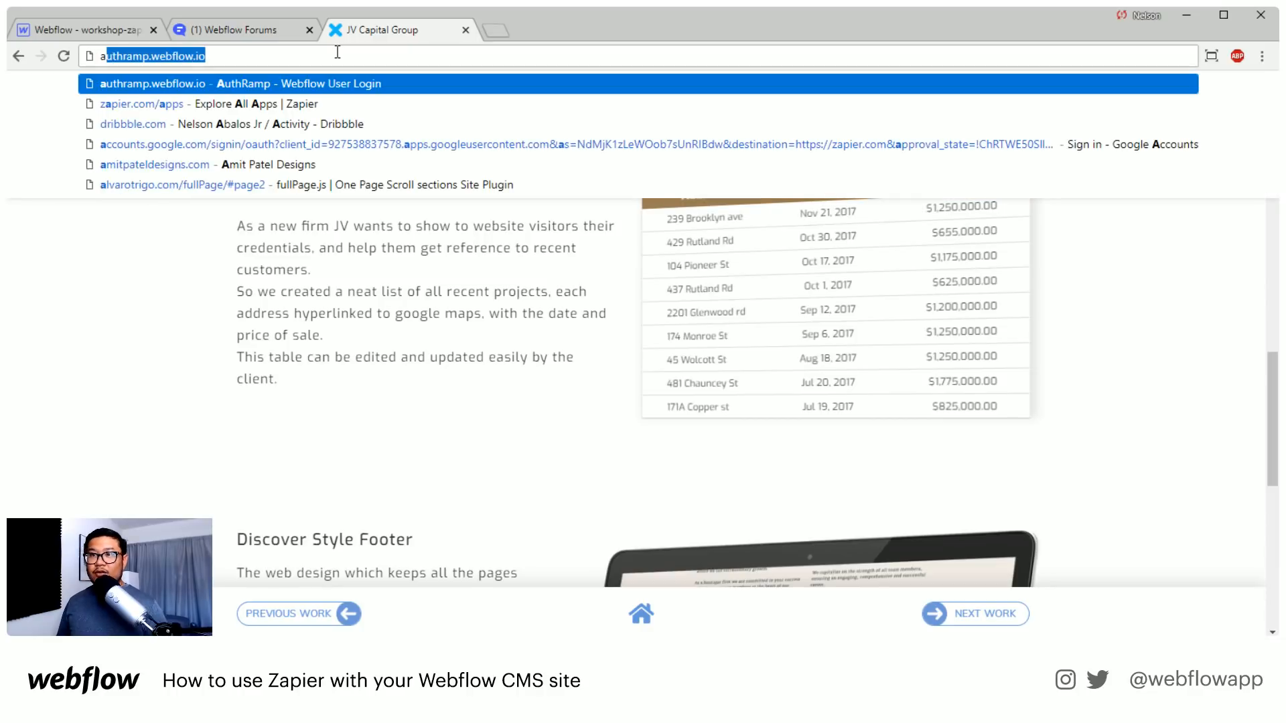
{"action": "type", "text": "rk"}
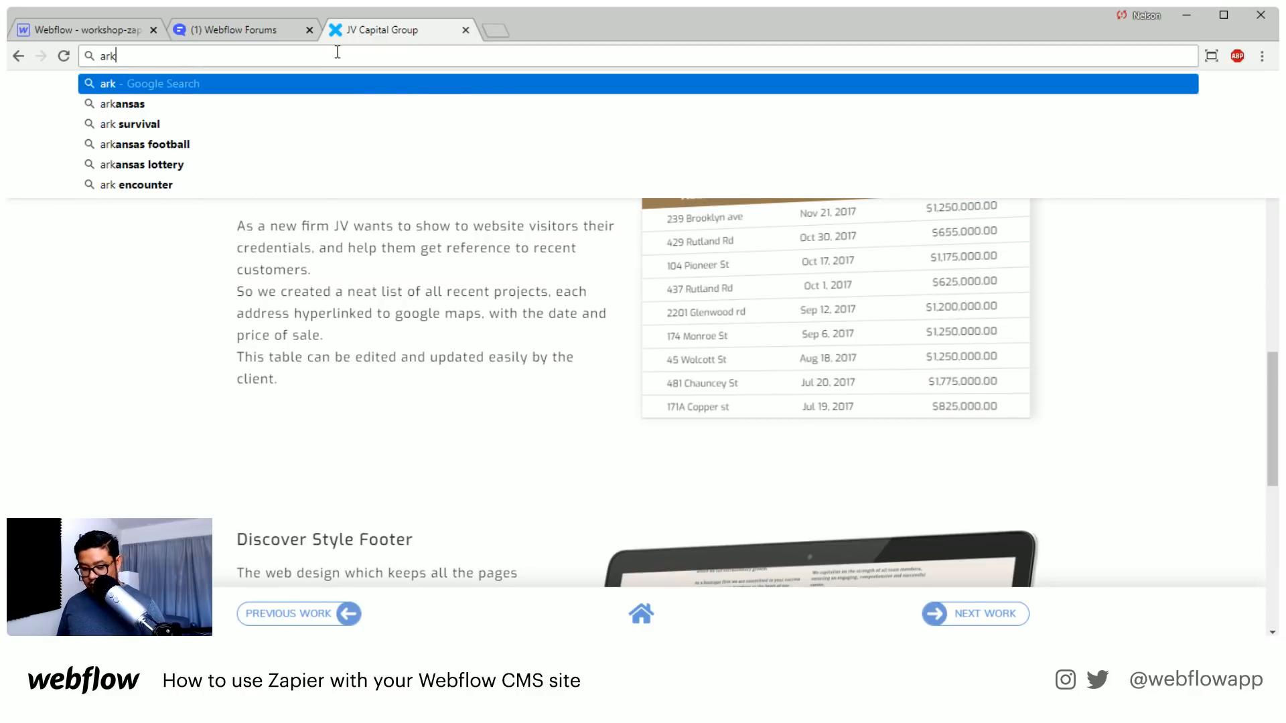
{"action": "type", "text": "itud.webflow.io"}
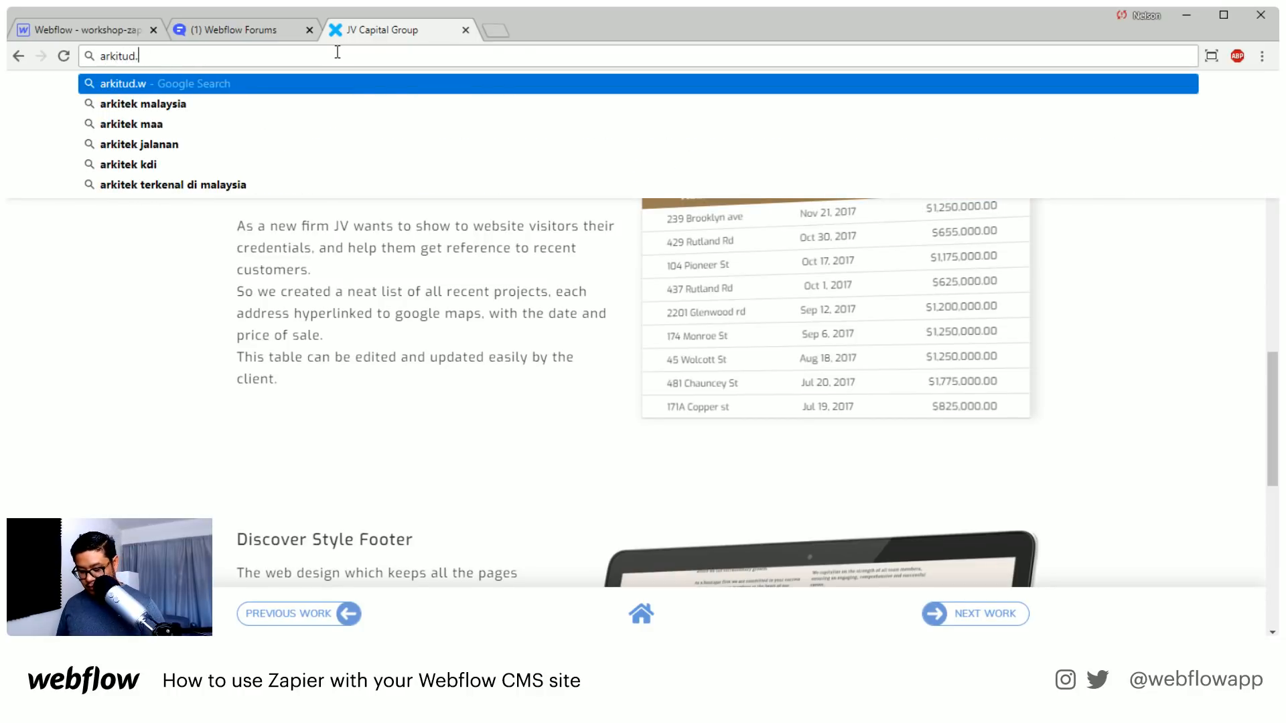
{"action": "key", "text": "Return"}
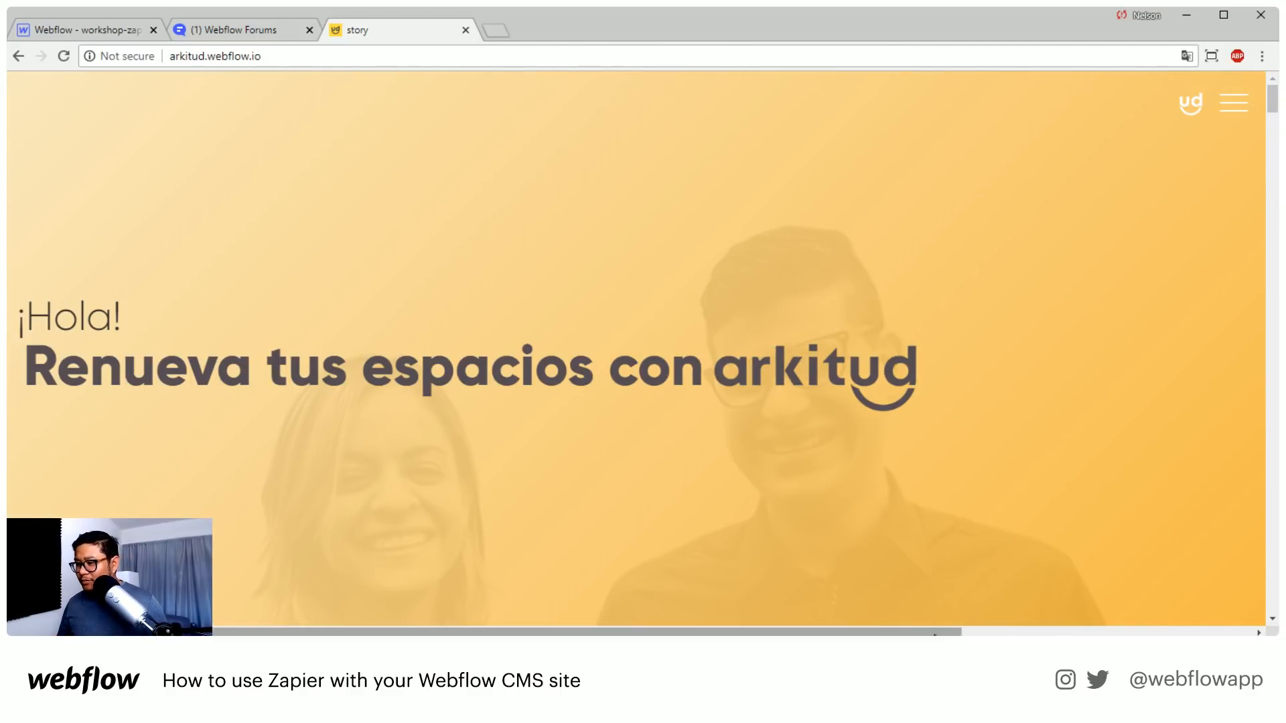
Check the arkitud home page for horizontal overflow and examine the scroll behaviour of its "¡Hola!" hero section
{"action": "left_click_drag", "start_coordinate": [935, 631], "coordinate": [831, 618]}
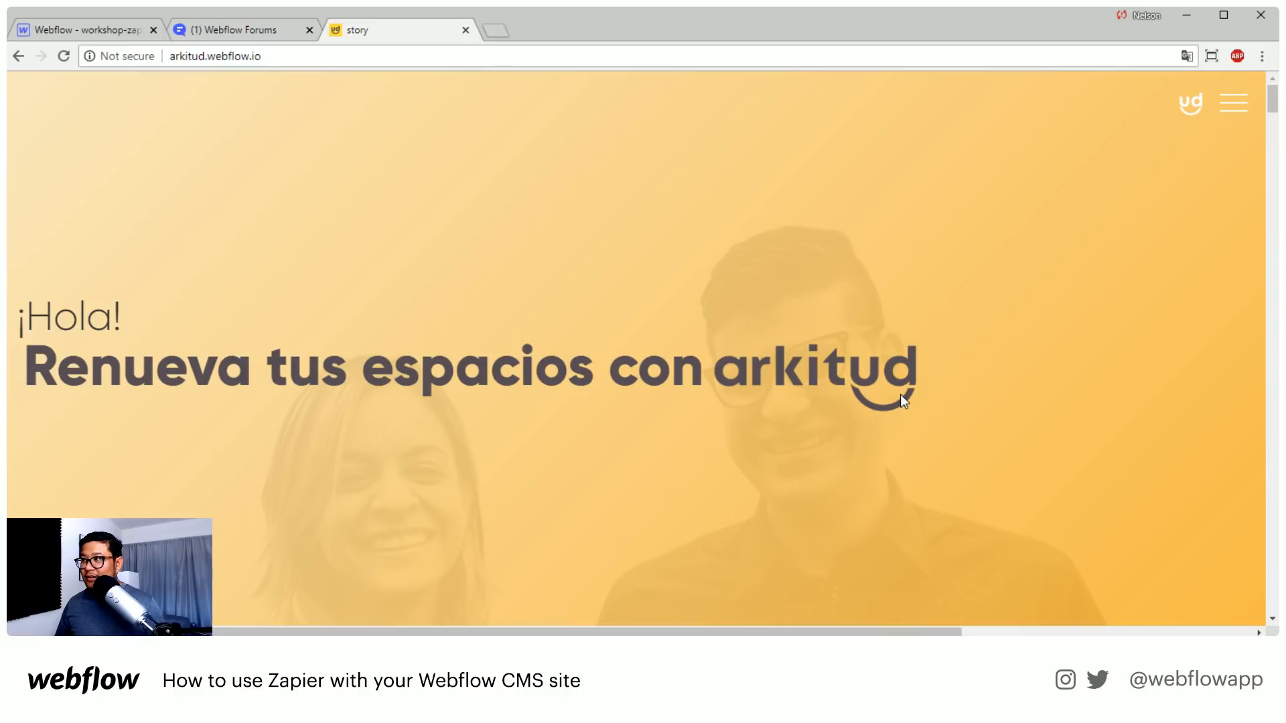
{"action": "scroll", "coordinate": [900, 394], "scroll_direction": "down", "scroll_amount": 1}
{"action": "scroll", "coordinate": [900, 394], "scroll_direction": "up", "scroll_amount": 1}
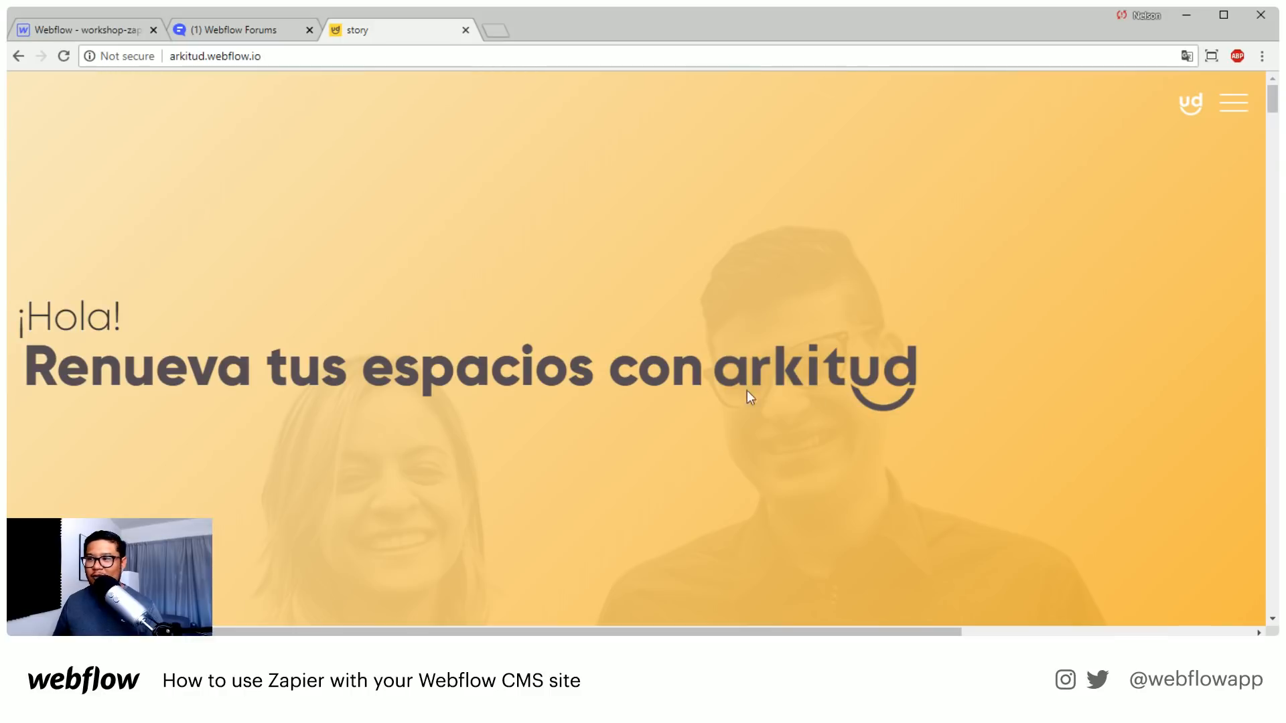
{"action": "scroll", "coordinate": [536, 300], "scroll_direction": "down", "scroll_amount": 4}
{"action": "scroll", "coordinate": [536, 300], "scroll_direction": "up", "scroll_amount": 4}
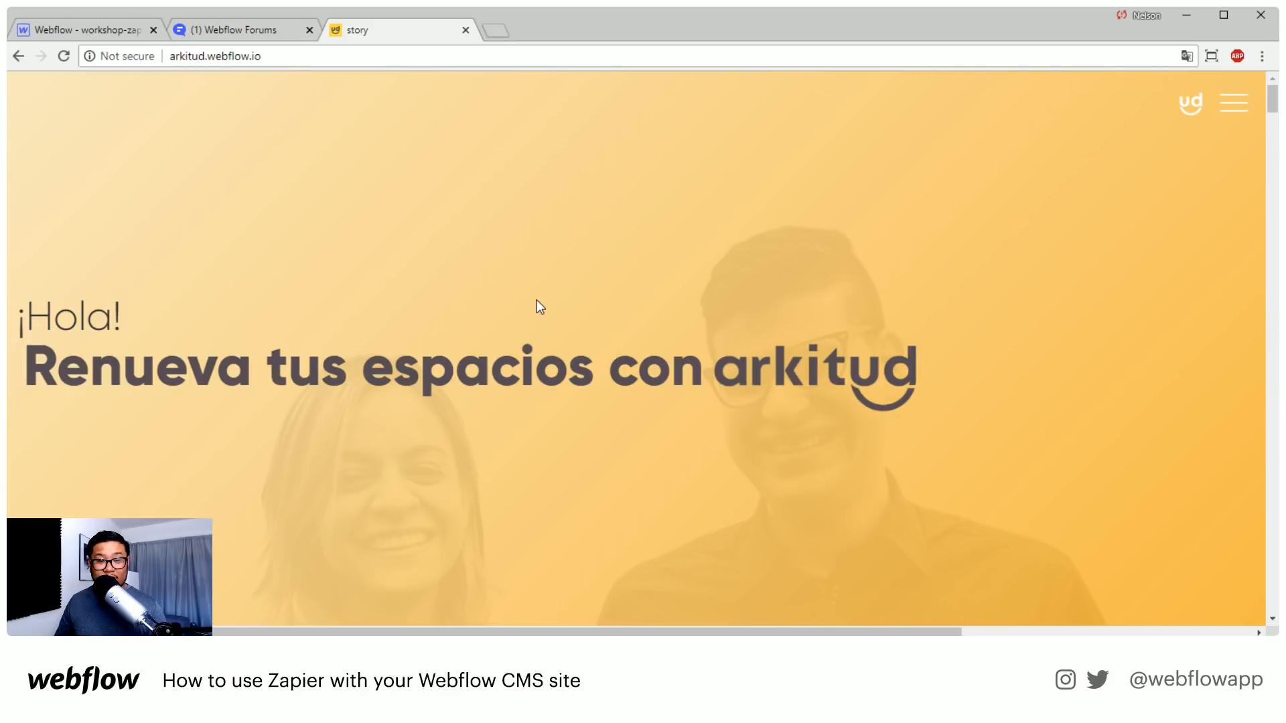
{"action": "scroll", "coordinate": [536, 300], "scroll_direction": "down", "scroll_amount": 3}
{"action": "scroll", "coordinate": [537, 299], "scroll_direction": "up", "scroll_amount": 3}
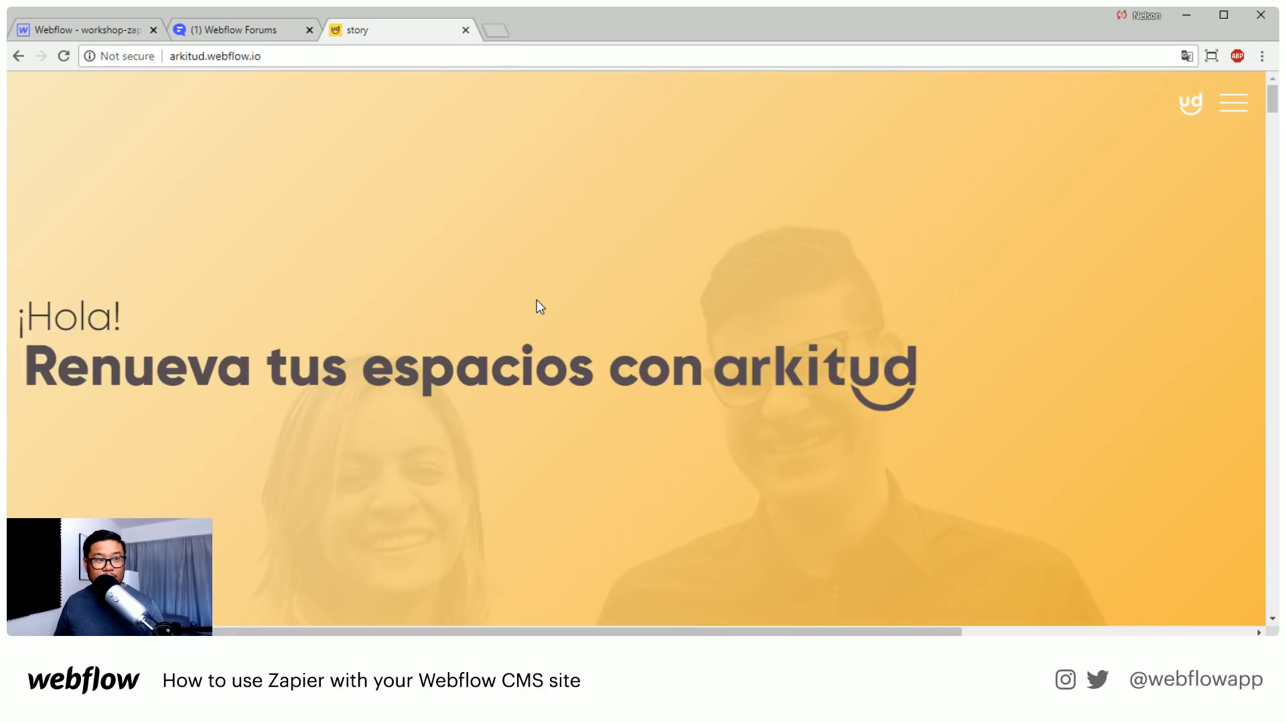
{"action": "scroll", "coordinate": [907, 400], "scroll_direction": "down", "scroll_amount": 3}
{"action": "scroll", "coordinate": [907, 400], "scroll_direction": "up", "scroll_amount": 3}
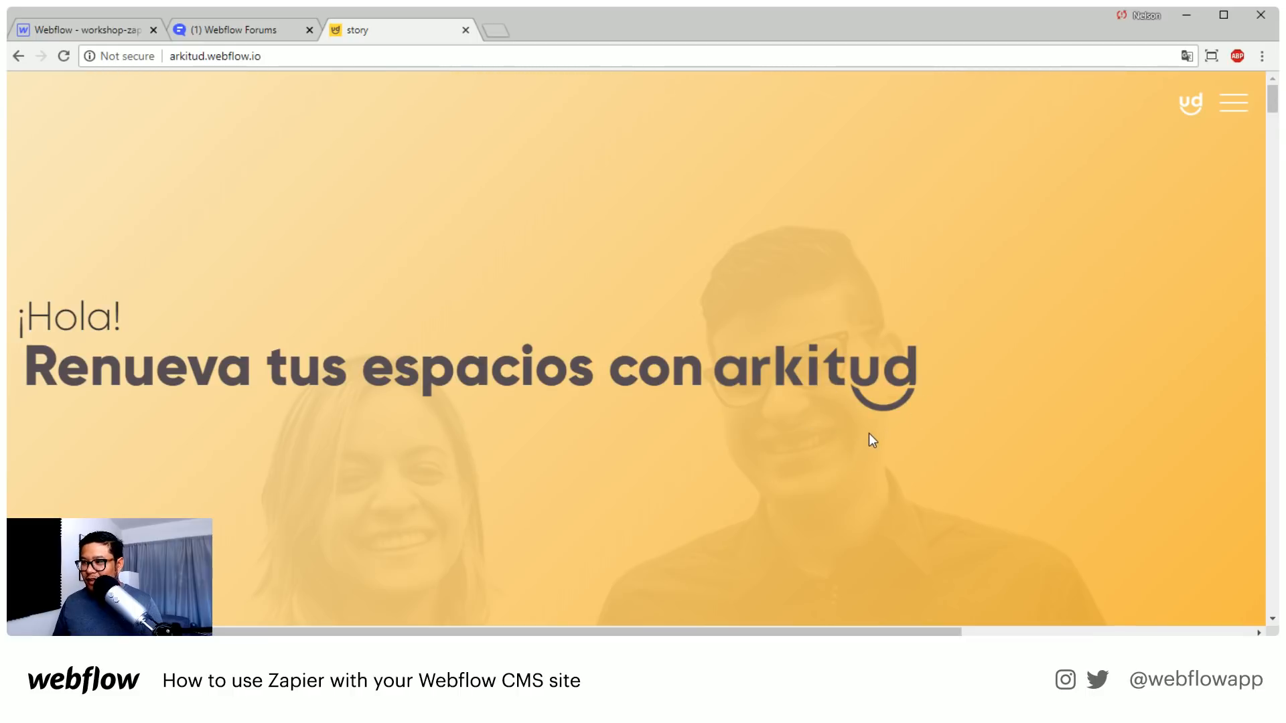
Examine how the "Somos tú design shopper" text moves over its fixed background during scrolling
{"action": "scroll", "coordinate": [360, 387], "scroll_direction": "down", "scroll_amount": 5}
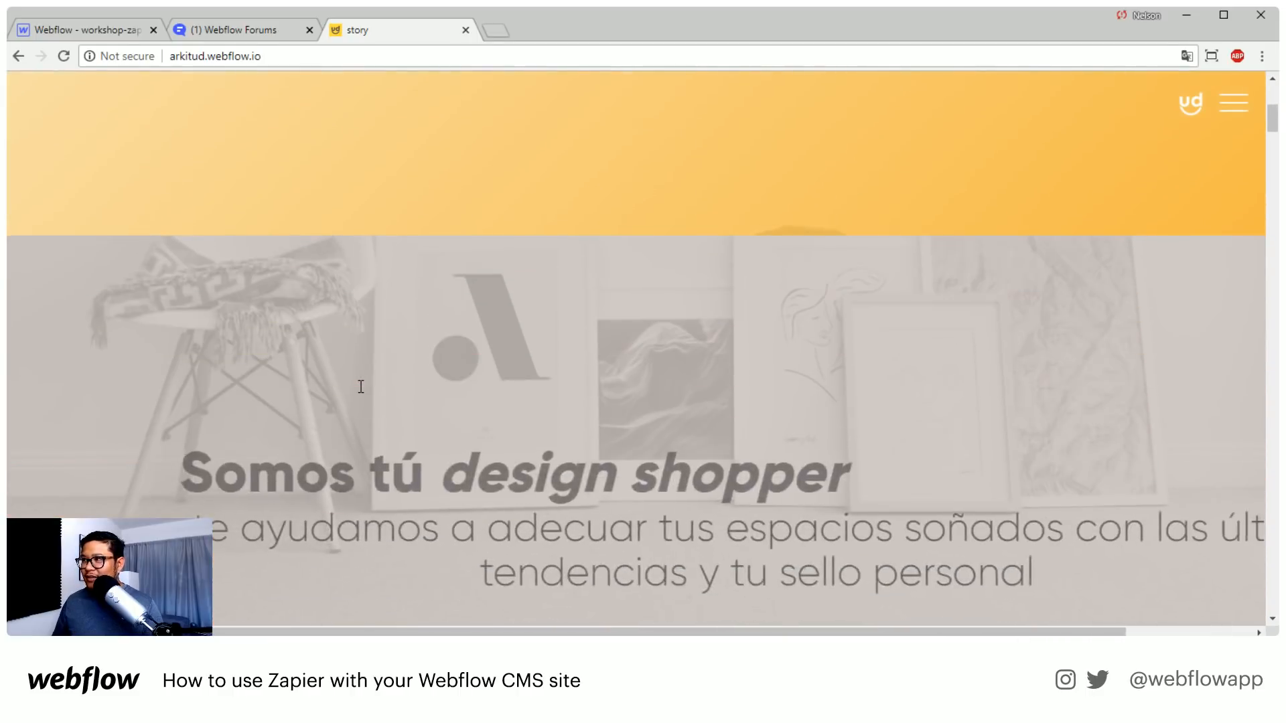
{"action": "scroll", "coordinate": [360, 386], "scroll_direction": "up", "scroll_amount": 5}
{"action": "scroll", "coordinate": [359, 383], "scroll_direction": "down", "scroll_amount": 5}
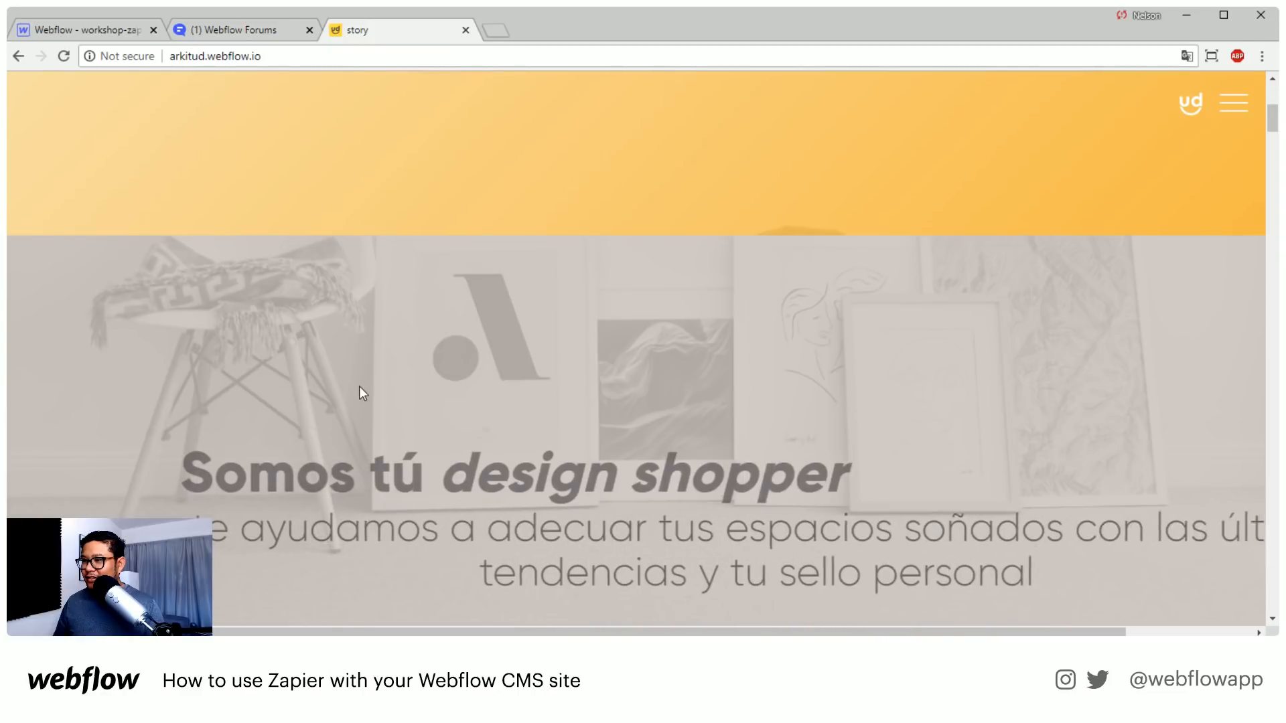
{"action": "scroll", "coordinate": [359, 387], "scroll_direction": "up", "scroll_amount": 5}
{"action": "scroll", "coordinate": [358, 388], "scroll_direction": "down", "scroll_amount": 6}
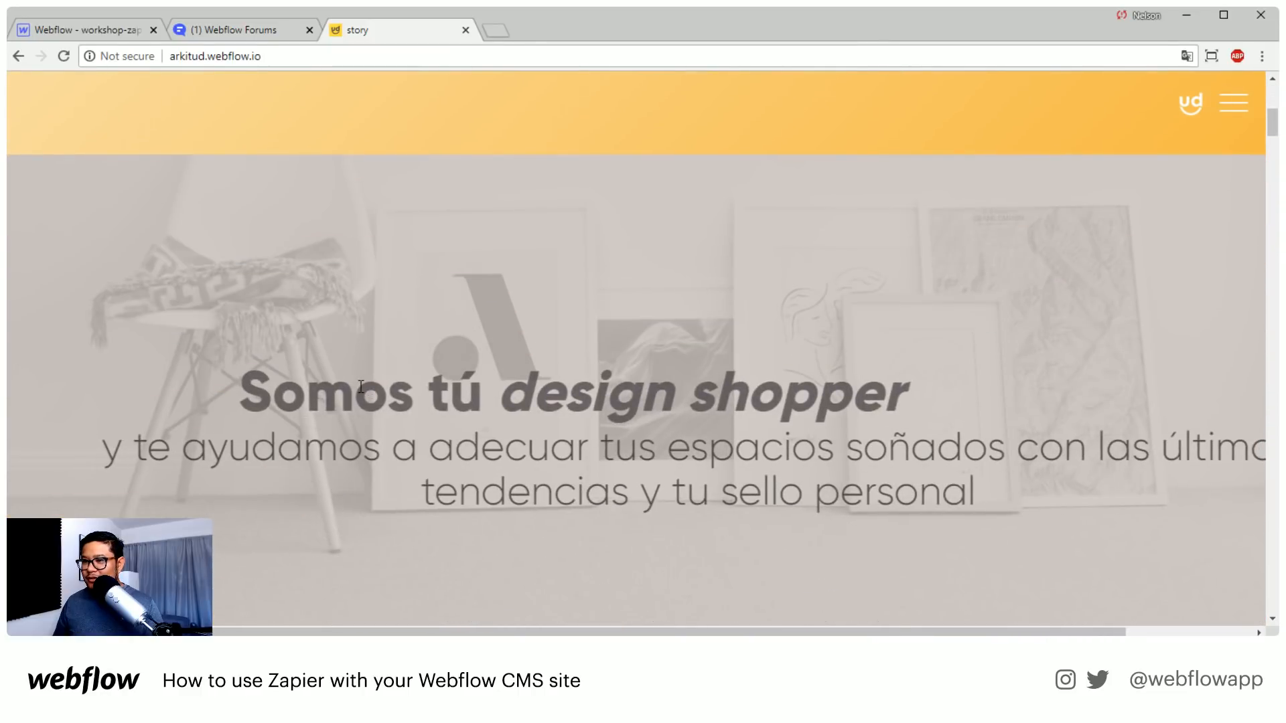
{"action": "scroll", "coordinate": [361, 387], "scroll_direction": "down", "scroll_amount": 4}
{"action": "scroll", "coordinate": [359, 385], "scroll_direction": "up", "scroll_amount": 1}
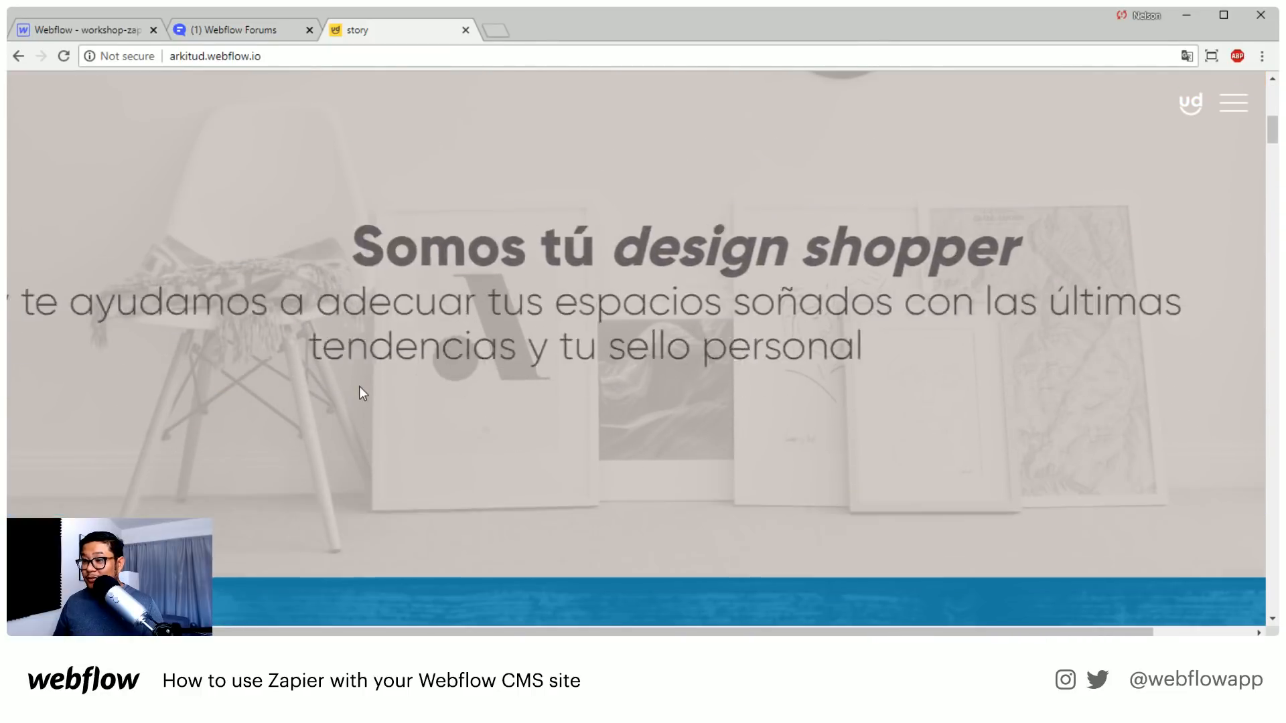
Examine the scroll animation of the "Lo hacemos en 3 sencillos pasos" heading on the blue background
{"action": "scroll", "coordinate": [359, 385], "scroll_direction": "down", "scroll_amount": 5}
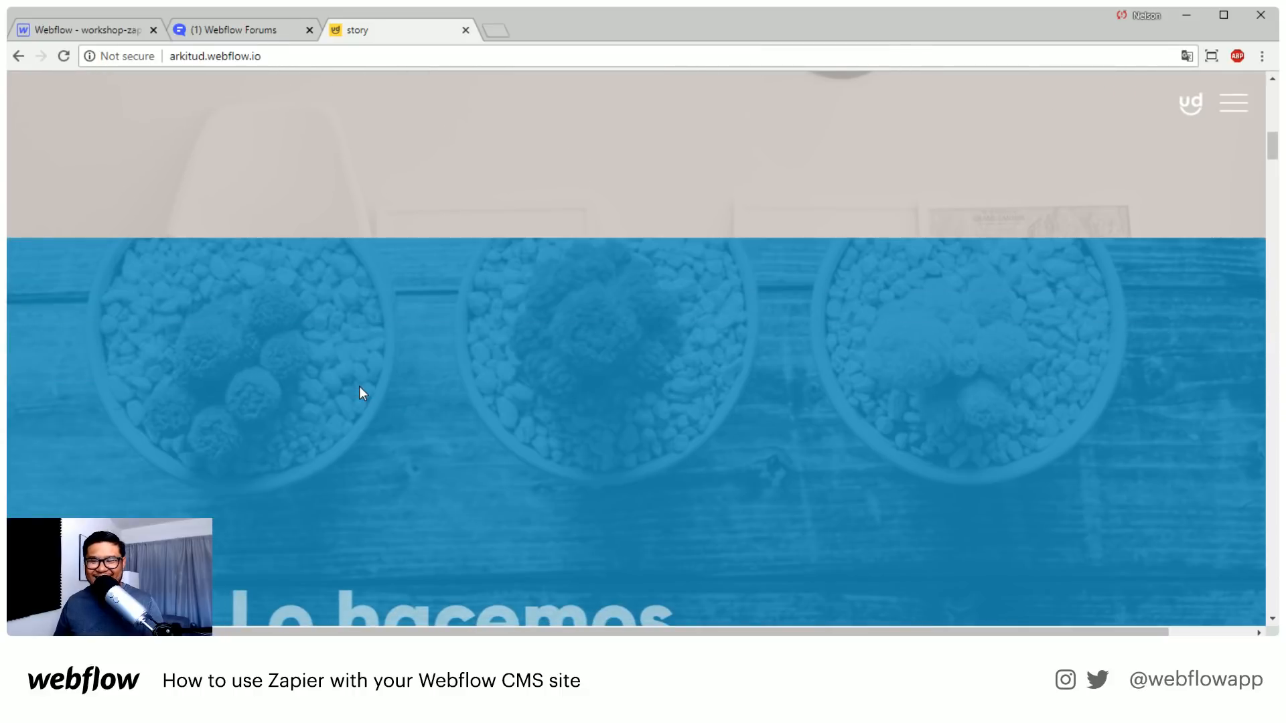
{"action": "scroll", "coordinate": [359, 388], "scroll_direction": "down", "scroll_amount": 3}
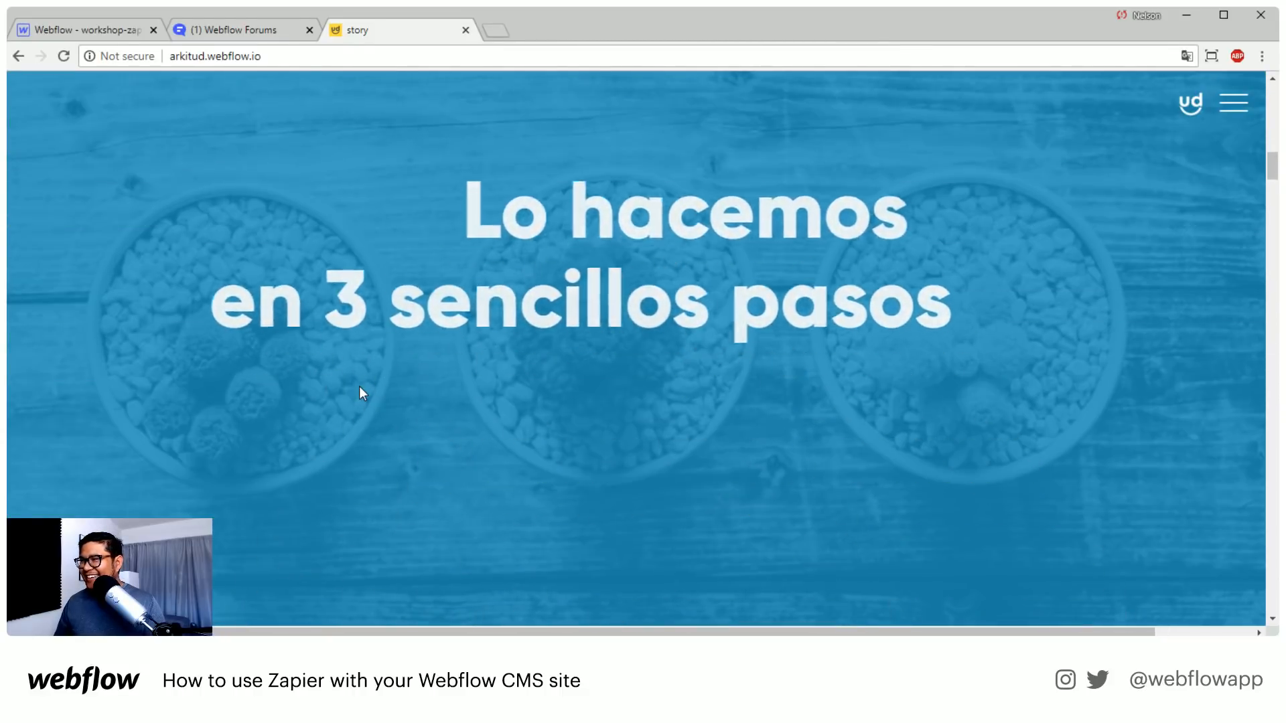
{"action": "scroll", "coordinate": [359, 387], "scroll_direction": "down", "scroll_amount": 3}
{"action": "scroll", "coordinate": [359, 387], "scroll_direction": "up", "scroll_amount": 2}
{"action": "scroll", "coordinate": [358, 387], "scroll_direction": "down", "scroll_amount": 2}
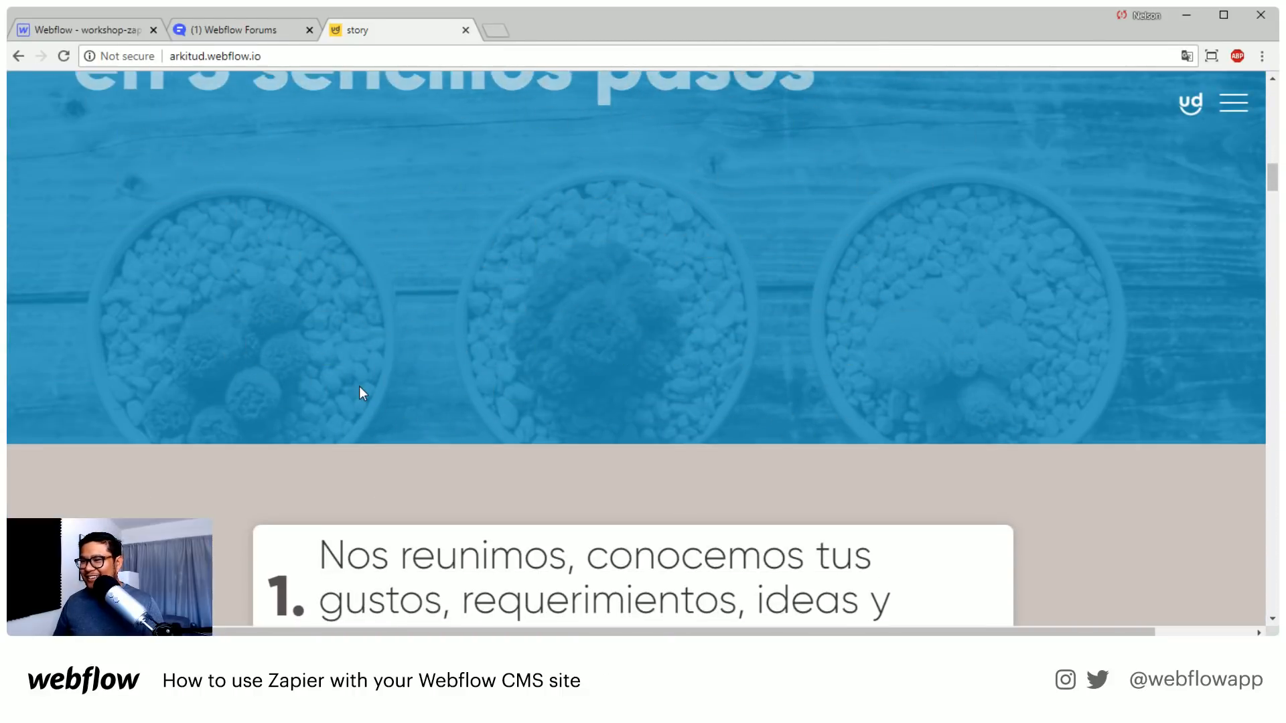
Examine the scroll-driven icon animation from the step 1 card to the computer screen under the step 2 card
{"action": "scroll", "coordinate": [361, 391], "scroll_direction": "down", "scroll_amount": 5}
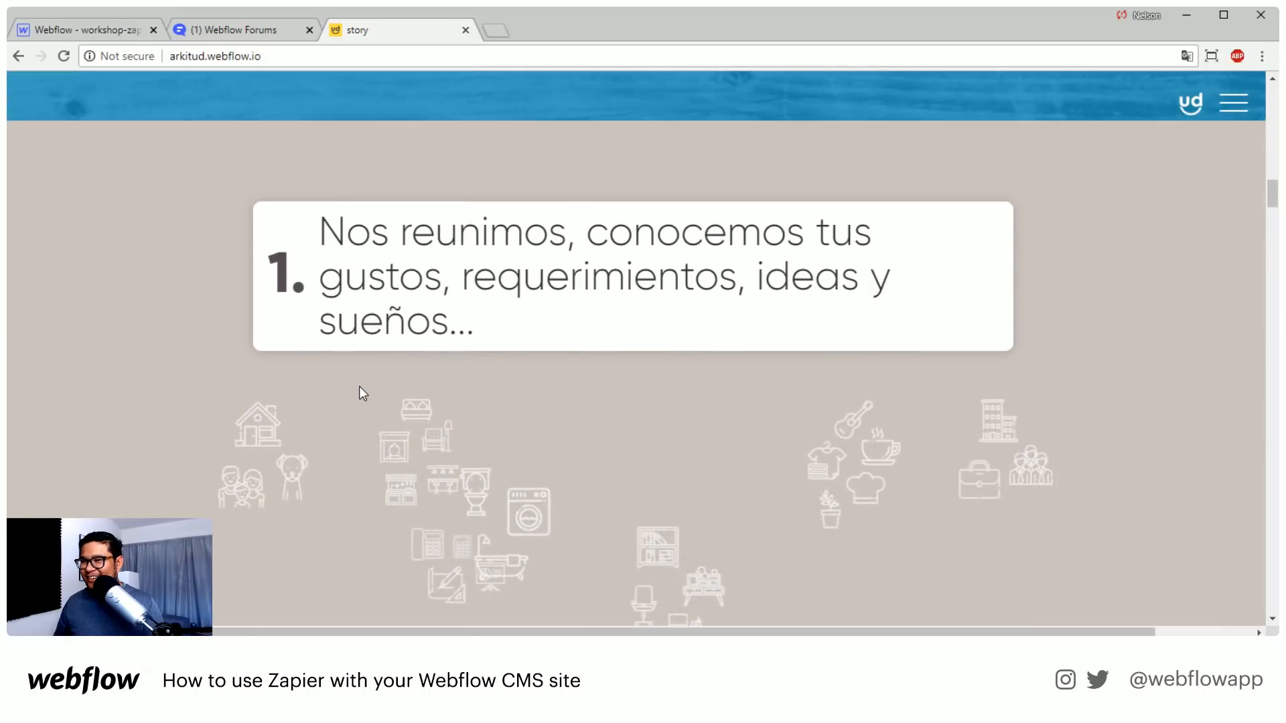
{"action": "scroll", "coordinate": [1261, 188], "scroll_direction": "up", "scroll_amount": 3}
{"action": "scroll", "coordinate": [1262, 188], "scroll_direction": "down", "scroll_amount": 4}
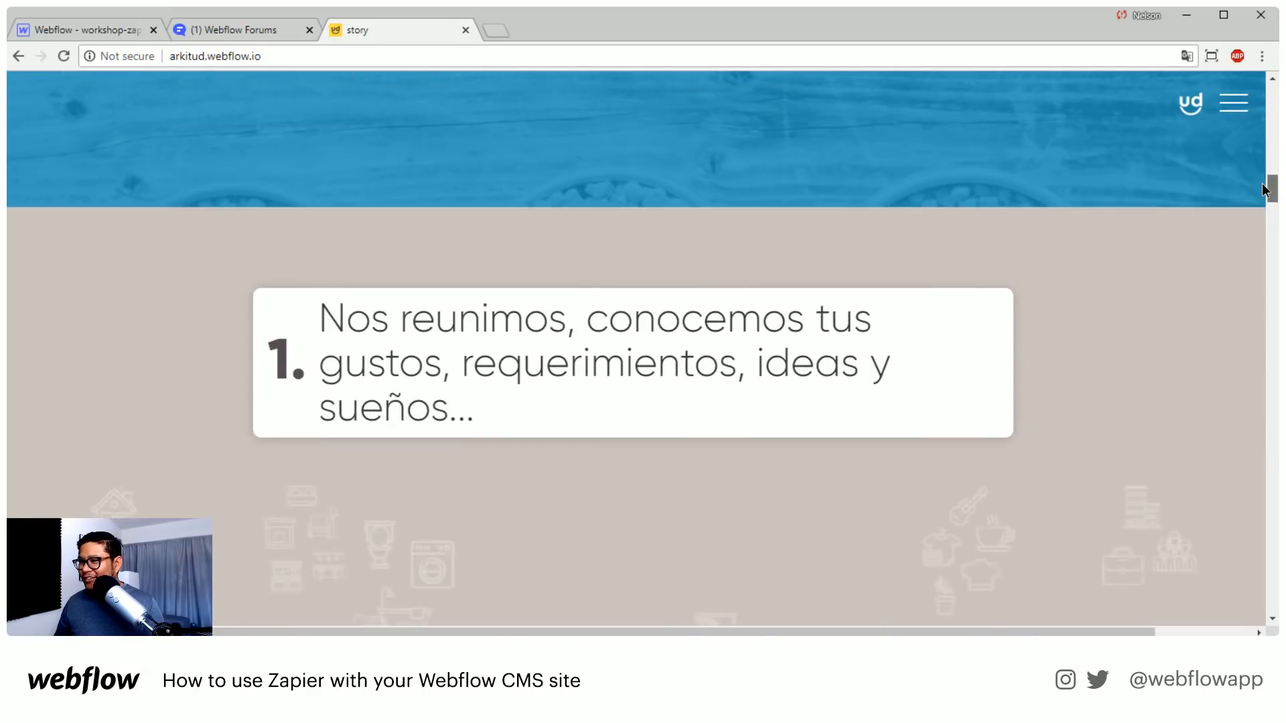
{"action": "scroll", "coordinate": [1257, 194], "scroll_direction": "down", "scroll_amount": 2}
{"action": "scroll", "coordinate": [1257, 196], "scroll_direction": "up", "scroll_amount": 3}
{"action": "scroll", "coordinate": [1252, 191], "scroll_direction": "down", "scroll_amount": 3}
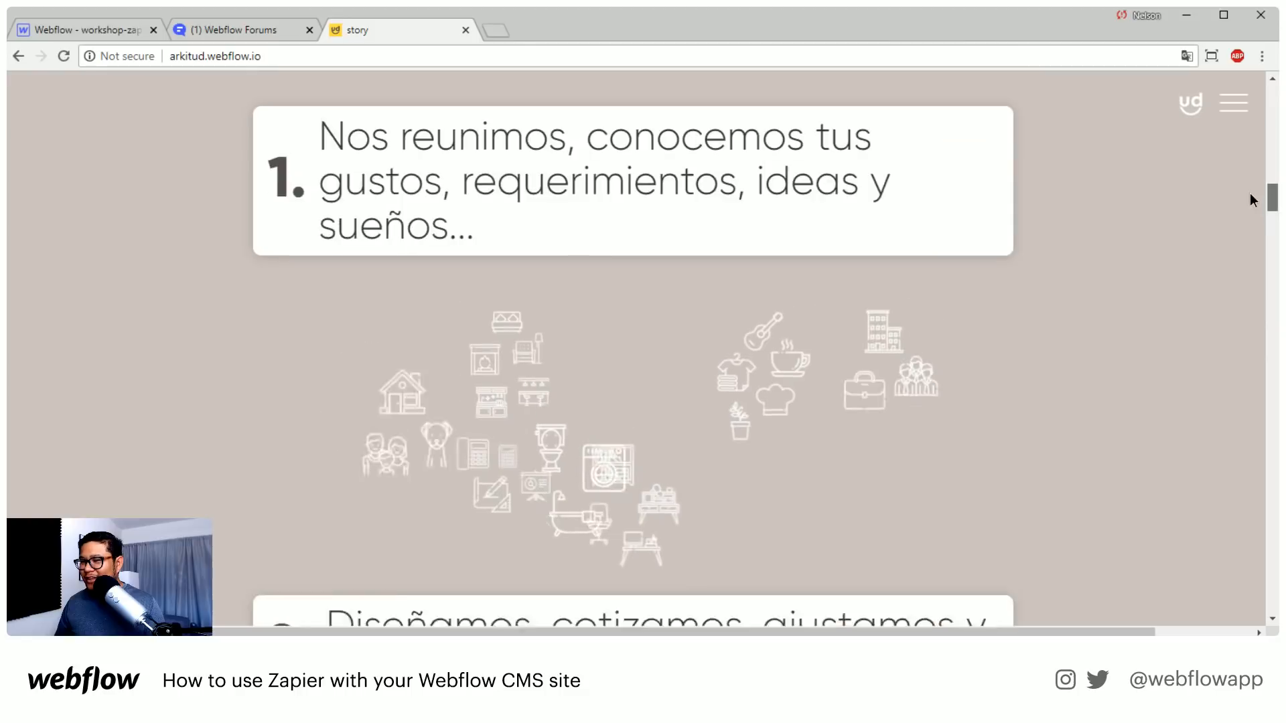
{"action": "scroll", "coordinate": [1246, 205], "scroll_direction": "down", "scroll_amount": 6}
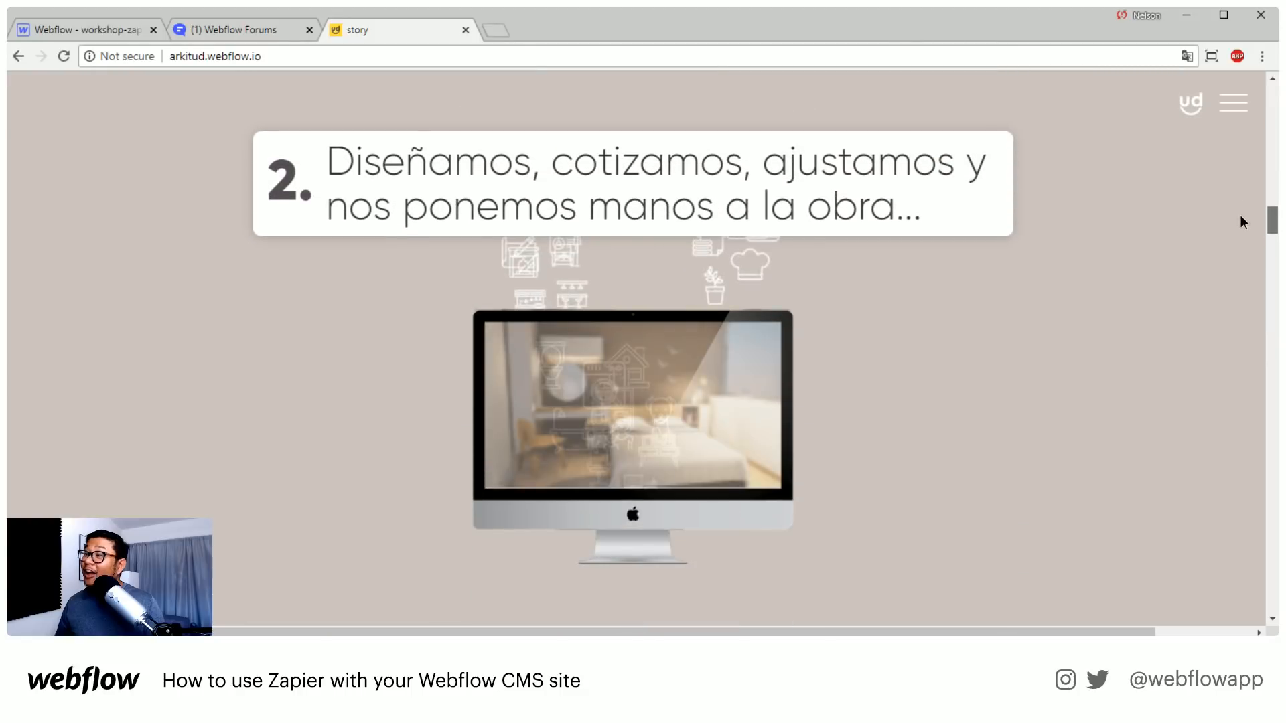
{"action": "scroll", "coordinate": [1234, 227], "scroll_direction": "down", "scroll_amount": 4}
{"action": "scroll", "coordinate": [1217, 215], "scroll_direction": "up", "scroll_amount": 10}
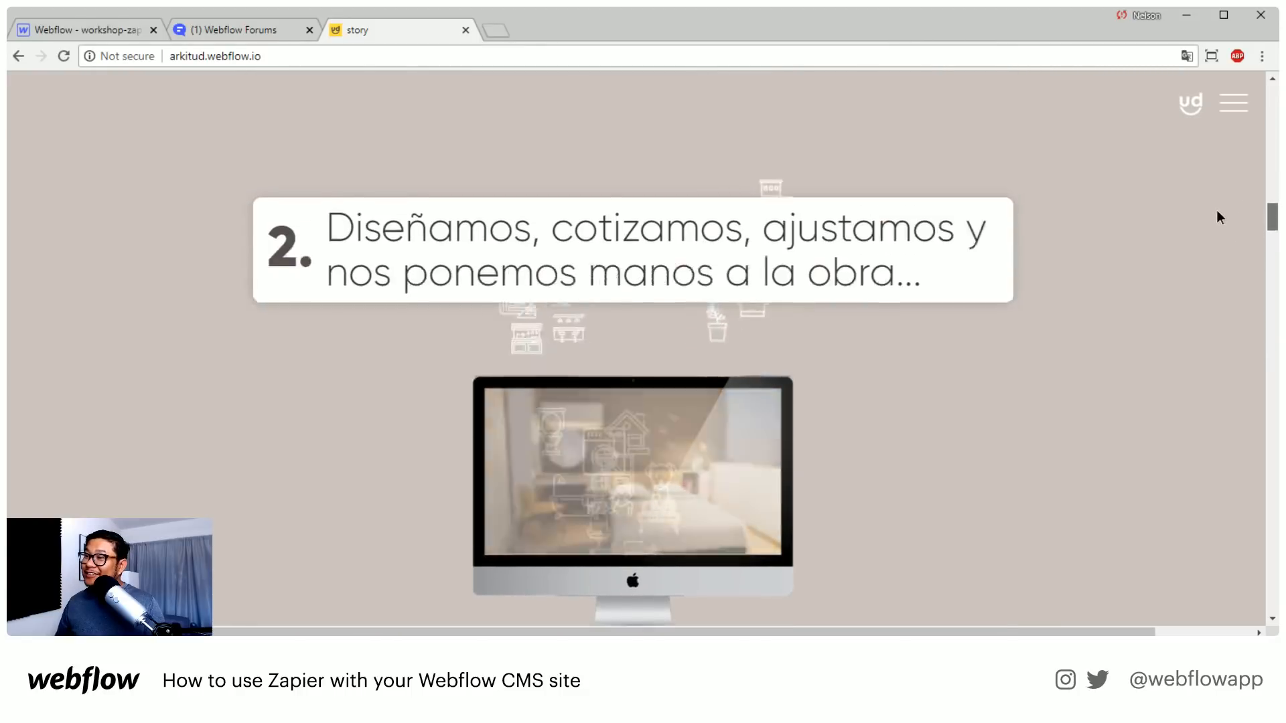
Examine the step 2 and step 3 animations, the framed project photos and the "Genial ¿cierto?" section
{"action": "scroll", "coordinate": [1202, 180], "scroll_direction": "up", "scroll_amount": 5}
{"action": "scroll", "coordinate": [1192, 194], "scroll_direction": "down", "scroll_amount": 8}
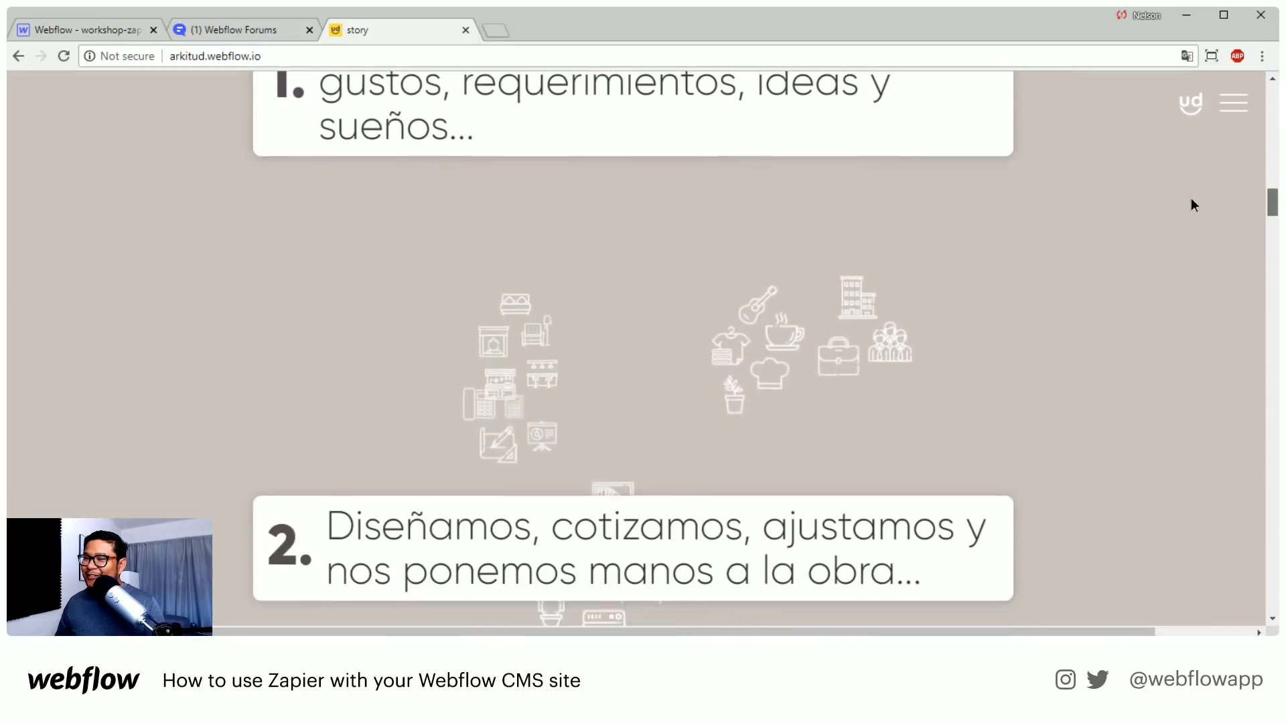
{"action": "scroll", "coordinate": [1185, 218], "scroll_direction": "down", "scroll_amount": 8}
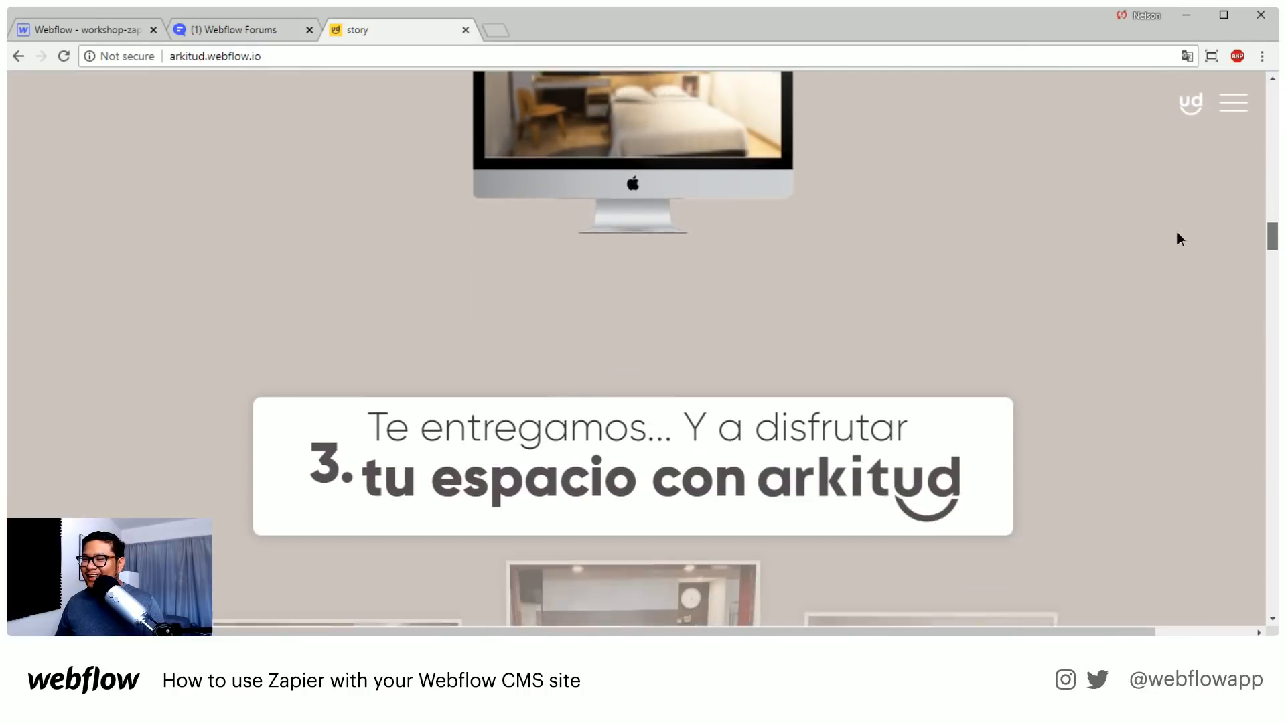
{"action": "scroll", "coordinate": [1175, 248], "scroll_direction": "down", "scroll_amount": 6}
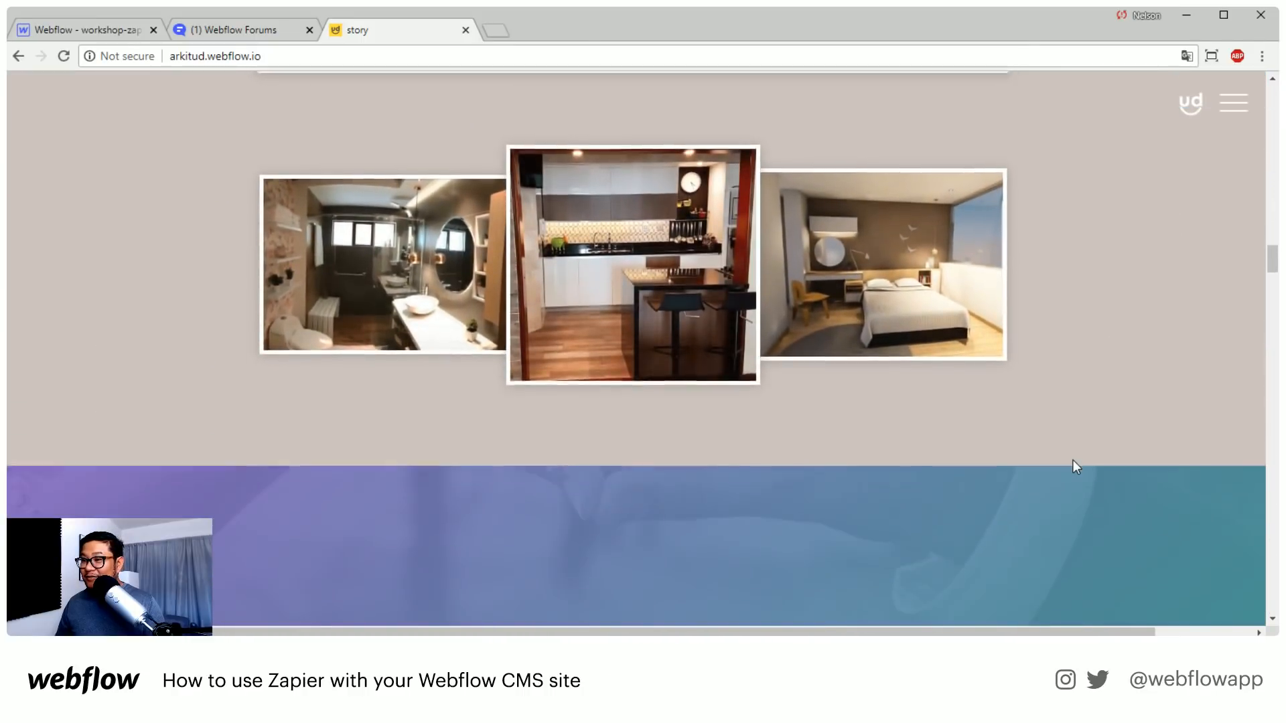
{"action": "scroll", "coordinate": [1073, 466], "scroll_direction": "down", "scroll_amount": 8}
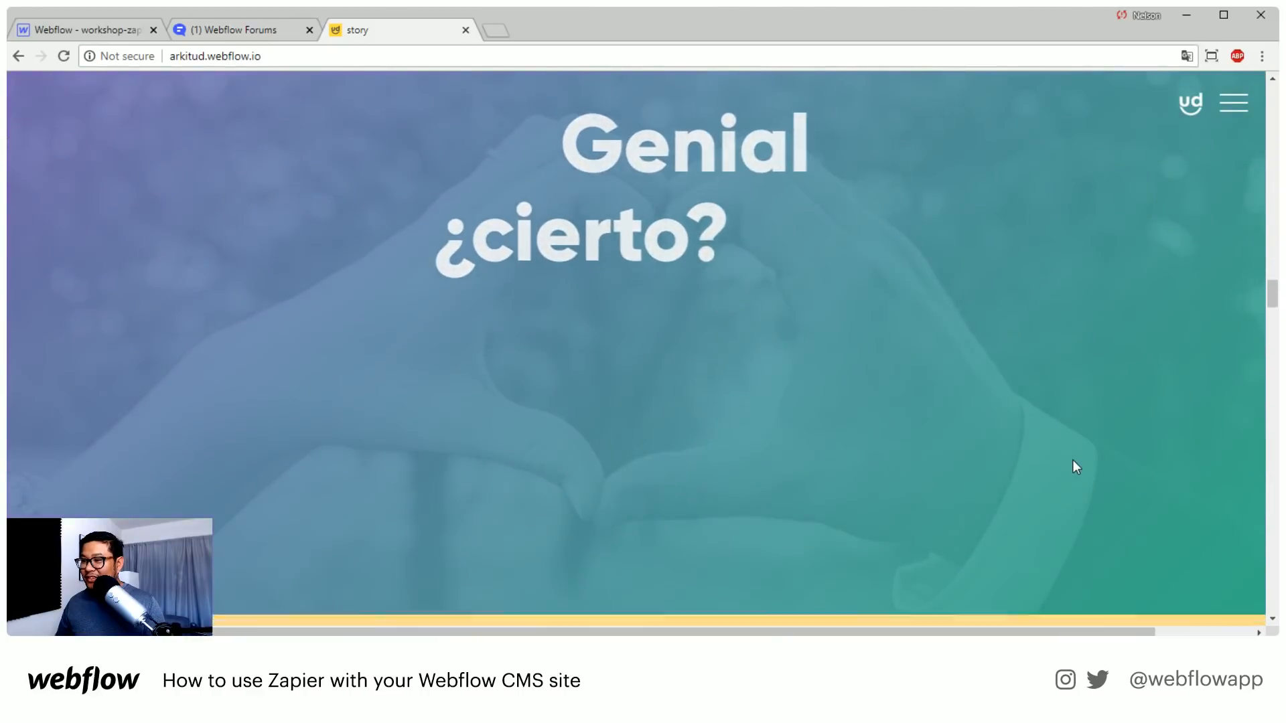
Examine the horizontal scroll effect of the yellow projects section, from Residenciales through Comerciales and Institucionales to its closing text
{"action": "scroll", "coordinate": [1076, 467], "scroll_direction": "down", "scroll_amount": 6}
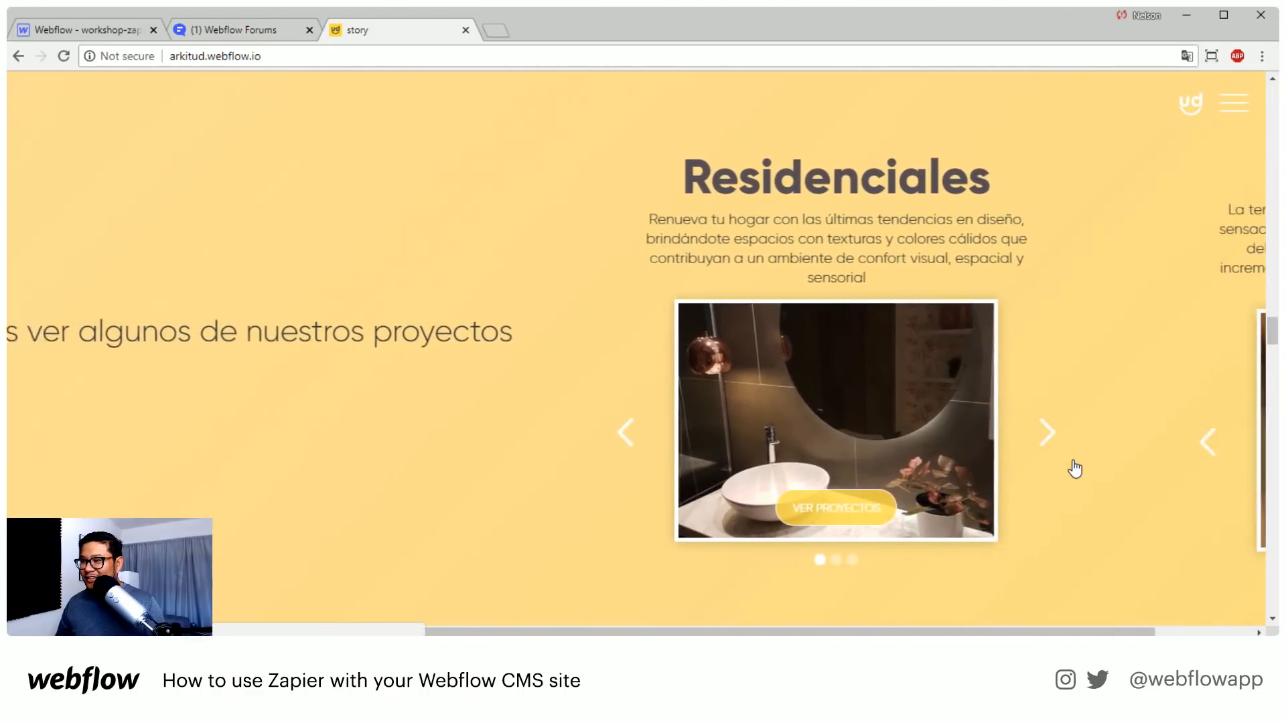
{"action": "scroll", "coordinate": [1075, 468], "scroll_direction": "down", "scroll_amount": 6}
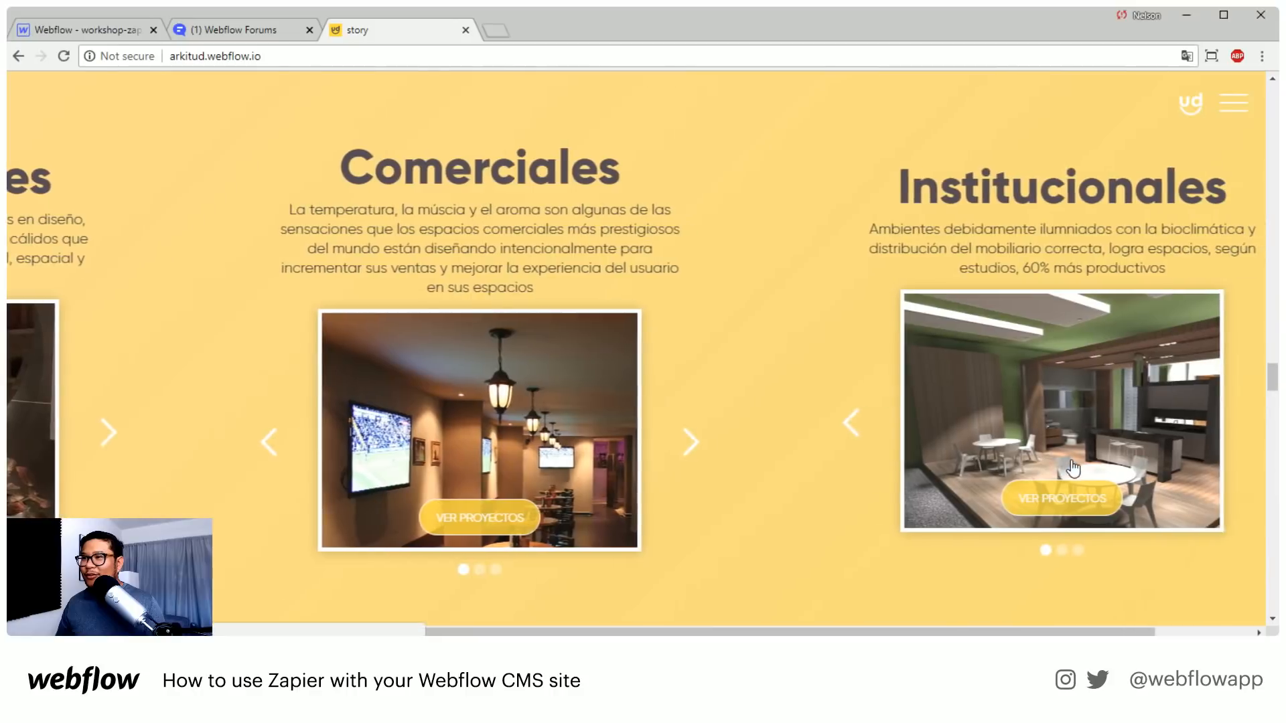
{"action": "scroll", "coordinate": [1071, 467], "scroll_direction": "up", "scroll_amount": 10}
{"action": "scroll", "coordinate": [1046, 453], "scroll_direction": "down", "scroll_amount": 6}
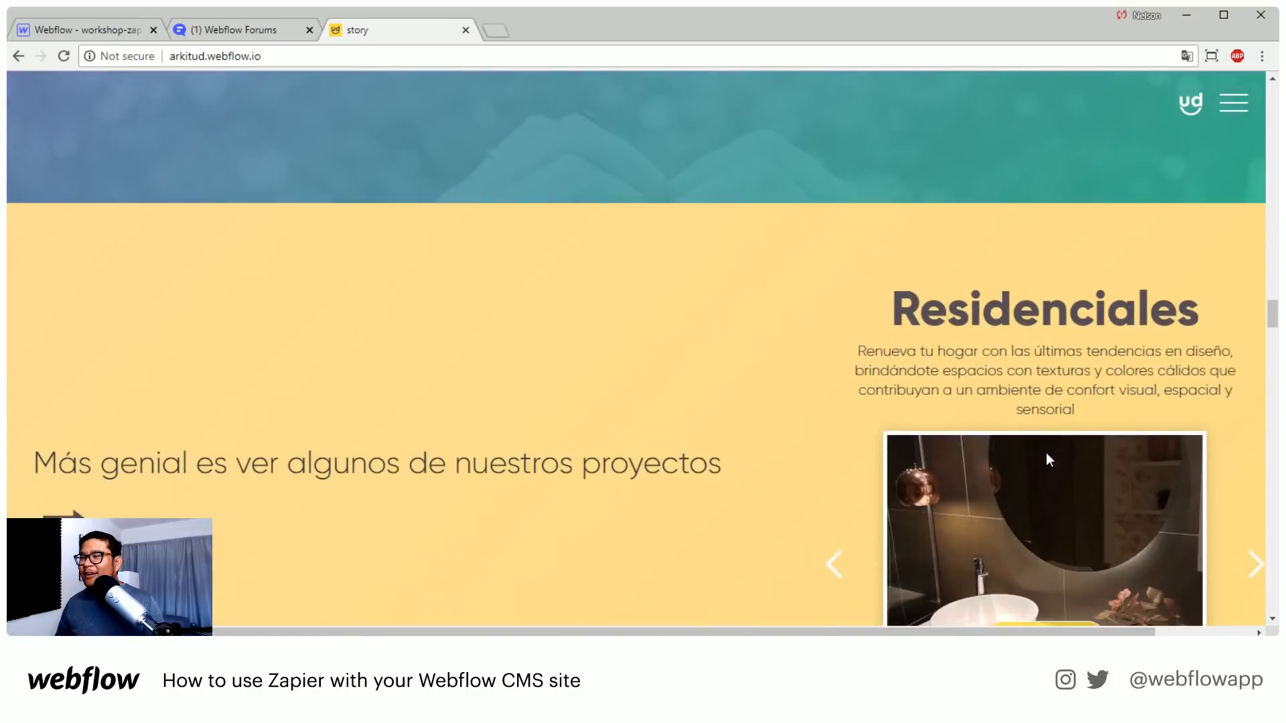
{"action": "scroll", "coordinate": [1048, 460], "scroll_direction": "down", "scroll_amount": 5}
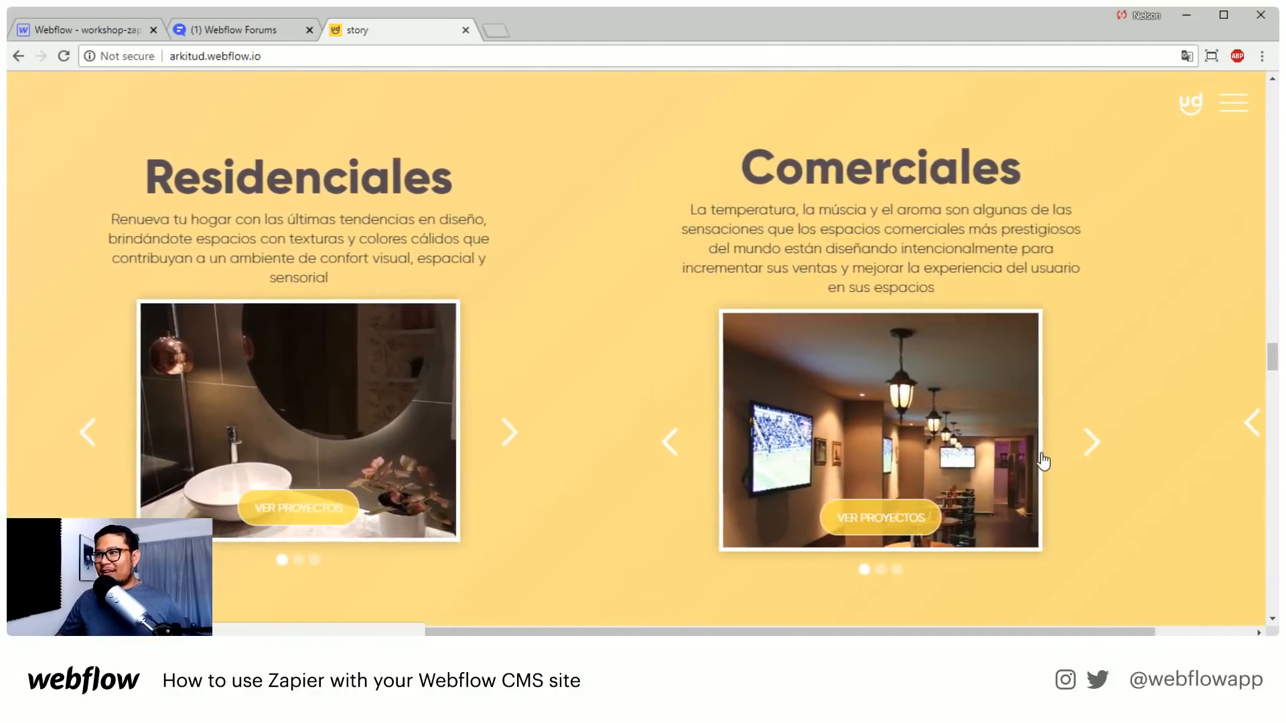
{"action": "scroll", "coordinate": [1042, 460], "scroll_direction": "down", "scroll_amount": 5}
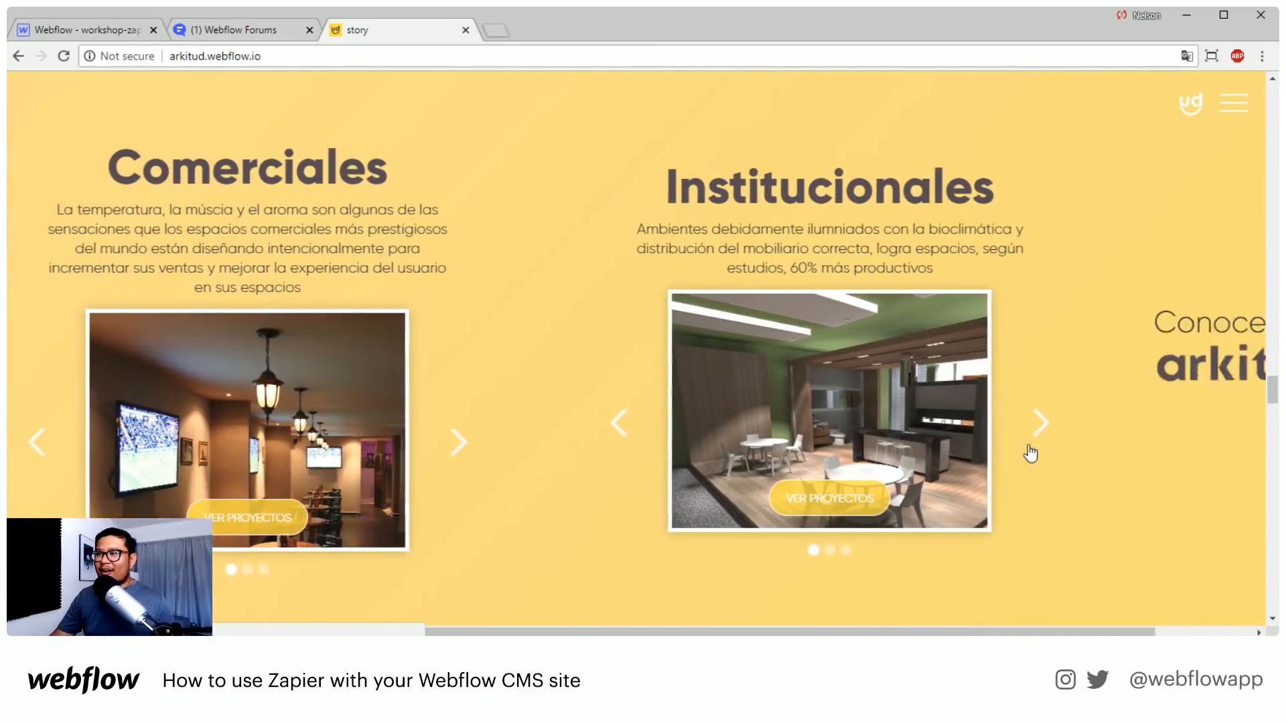
{"action": "scroll", "coordinate": [1029, 447], "scroll_direction": "down", "scroll_amount": 3}
{"action": "scroll", "coordinate": [971, 455], "scroll_direction": "down", "scroll_amount": 2}
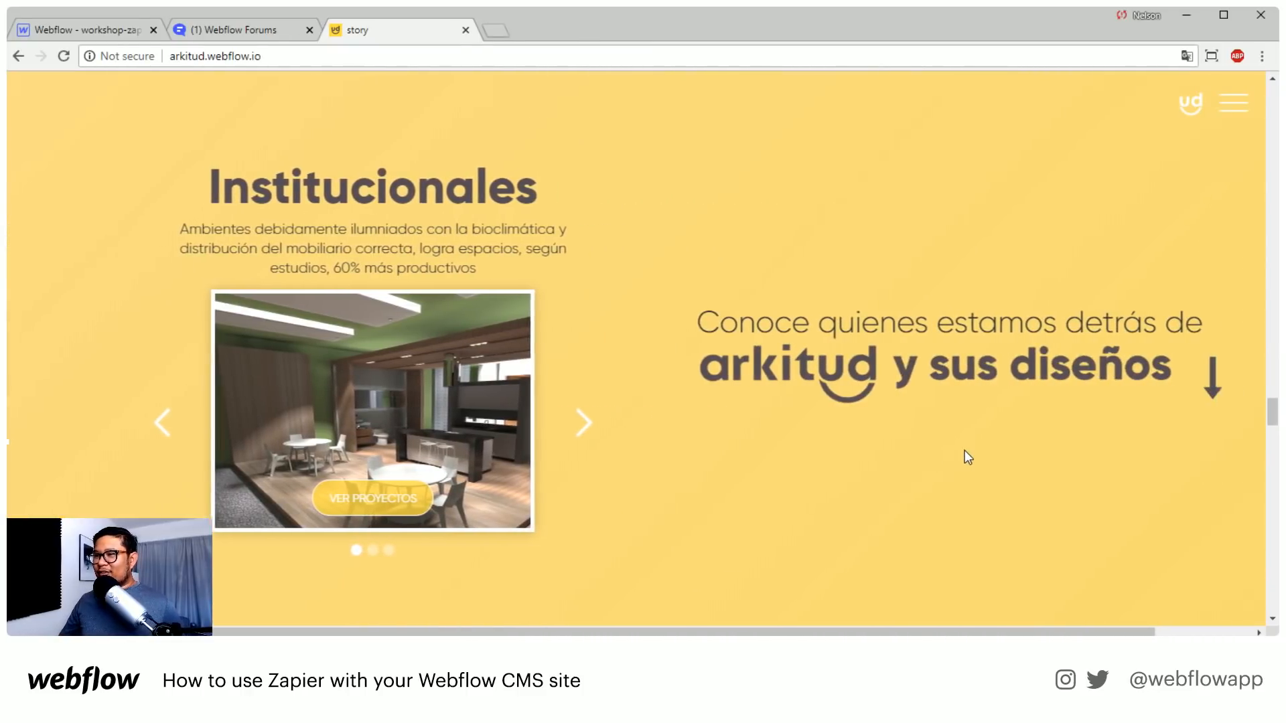
{"action": "scroll", "coordinate": [967, 457], "scroll_direction": "down", "scroll_amount": 3}
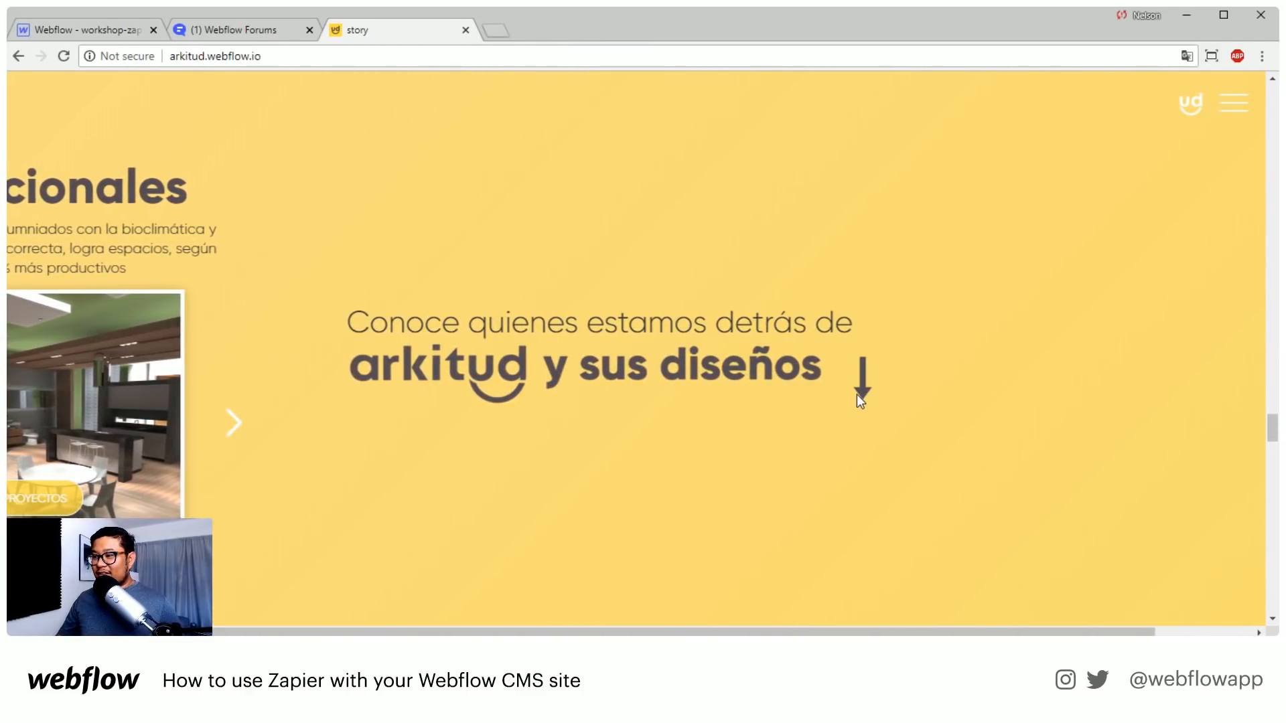
Advance the Institucionales image slider and look over the Comerciales and Residenciales sliders
{"action": "scroll", "coordinate": [786, 451], "scroll_direction": "up", "scroll_amount": 4}
{"action": "left_click", "coordinate": [553, 424]}
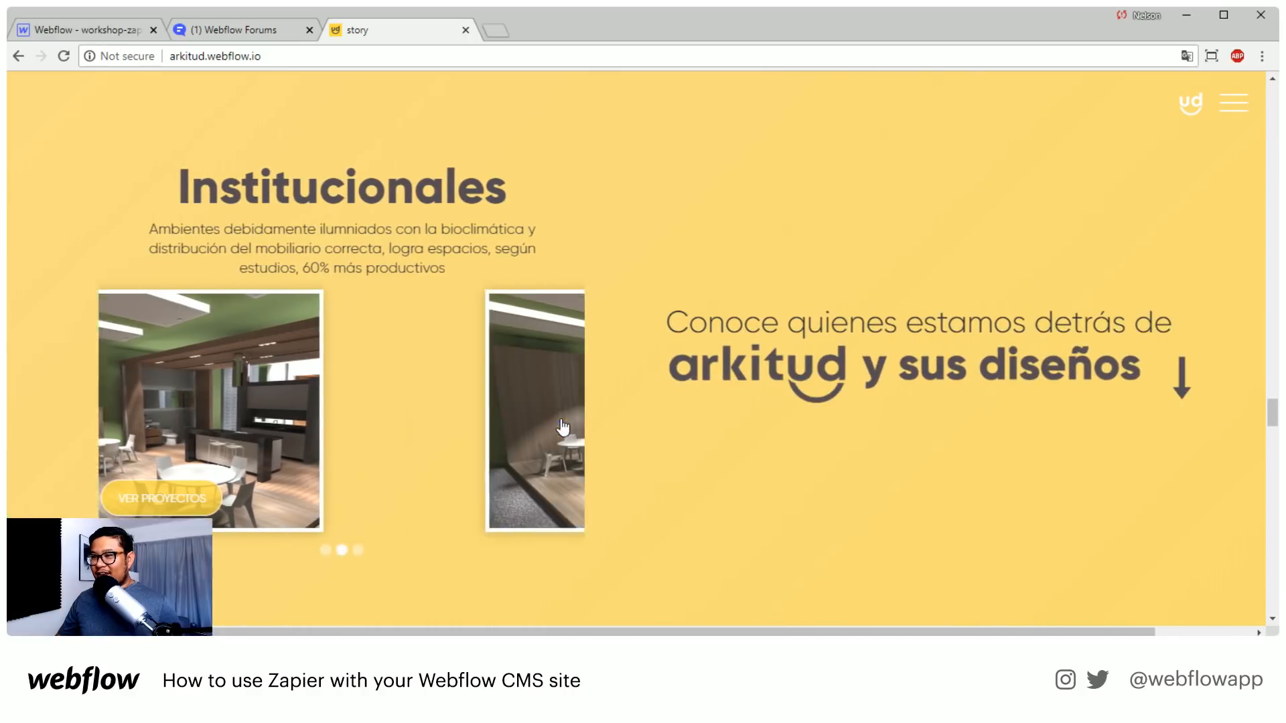
{"action": "scroll", "coordinate": [580, 468], "scroll_direction": "up", "scroll_amount": 4}
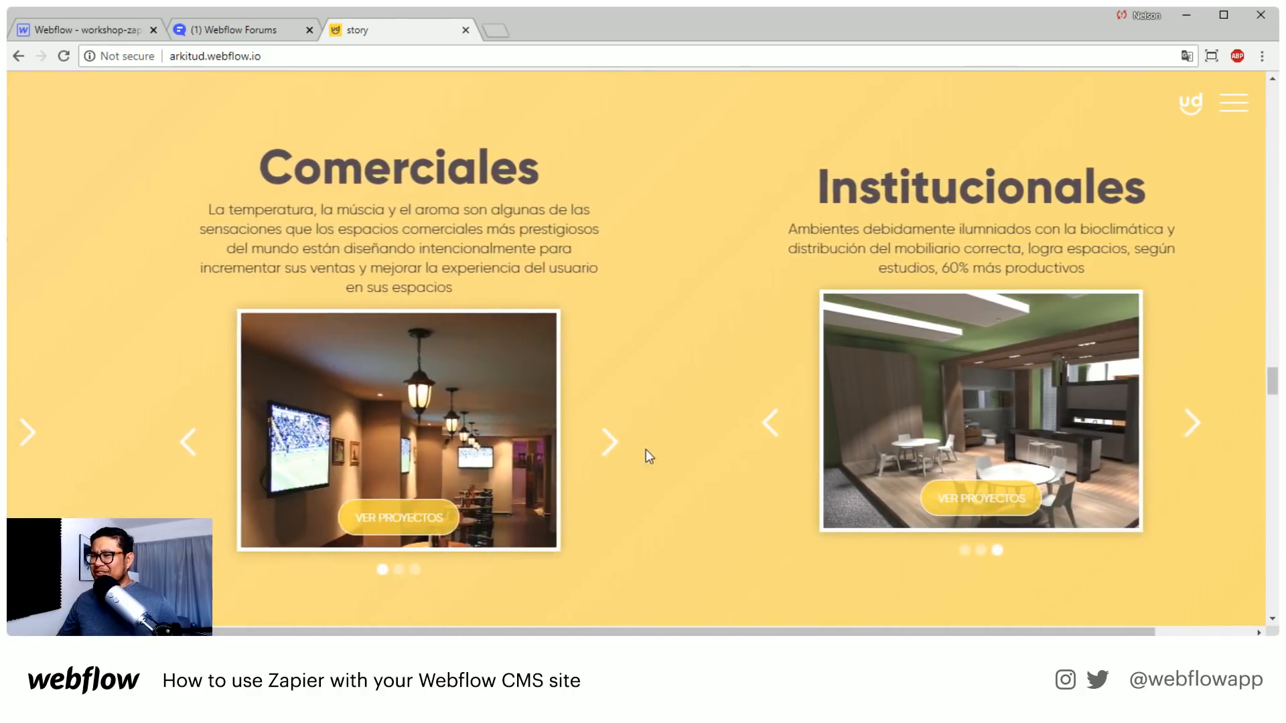
{"action": "scroll", "coordinate": [536, 444], "scroll_direction": "up", "scroll_amount": 4}
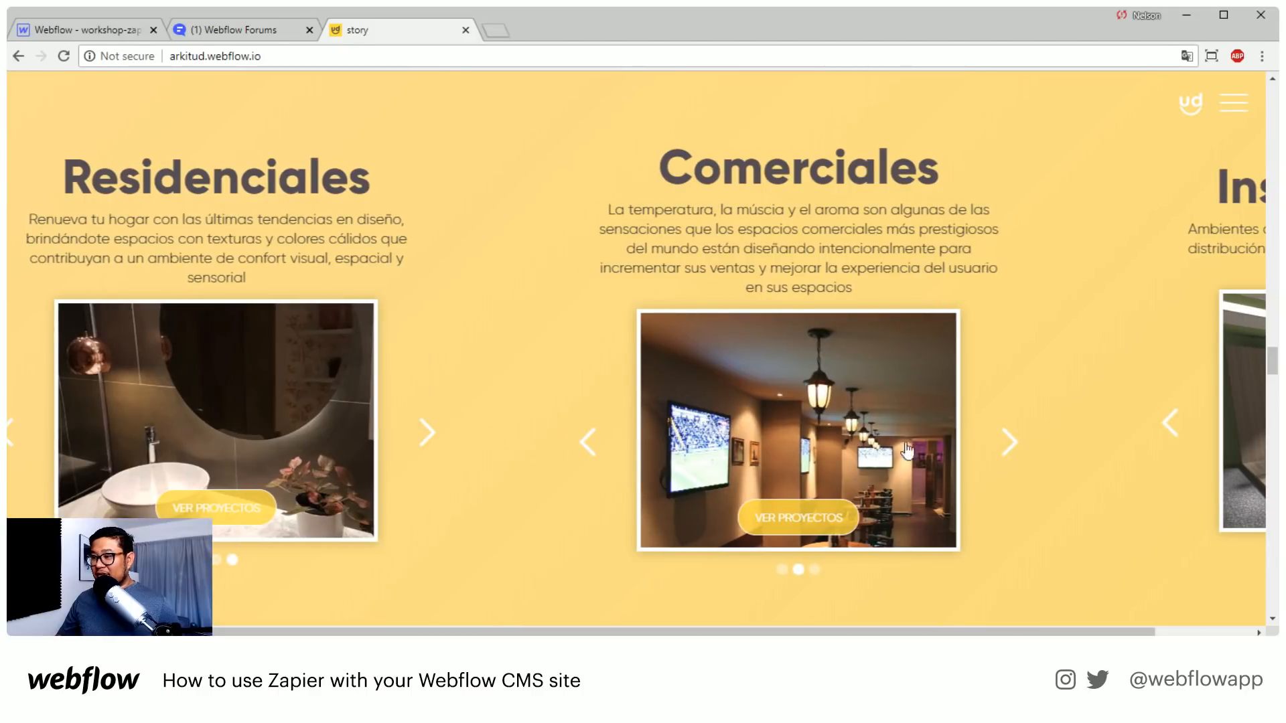
Examine the transition from "Conoce quienes estamos detrás de arkitud y sus diseños" to the architect's "Yo soy" profile section
{"action": "scroll", "coordinate": [946, 451], "scroll_direction": "down", "scroll_amount": 4}
{"action": "scroll", "coordinate": [946, 450], "scroll_direction": "down", "scroll_amount": 5}
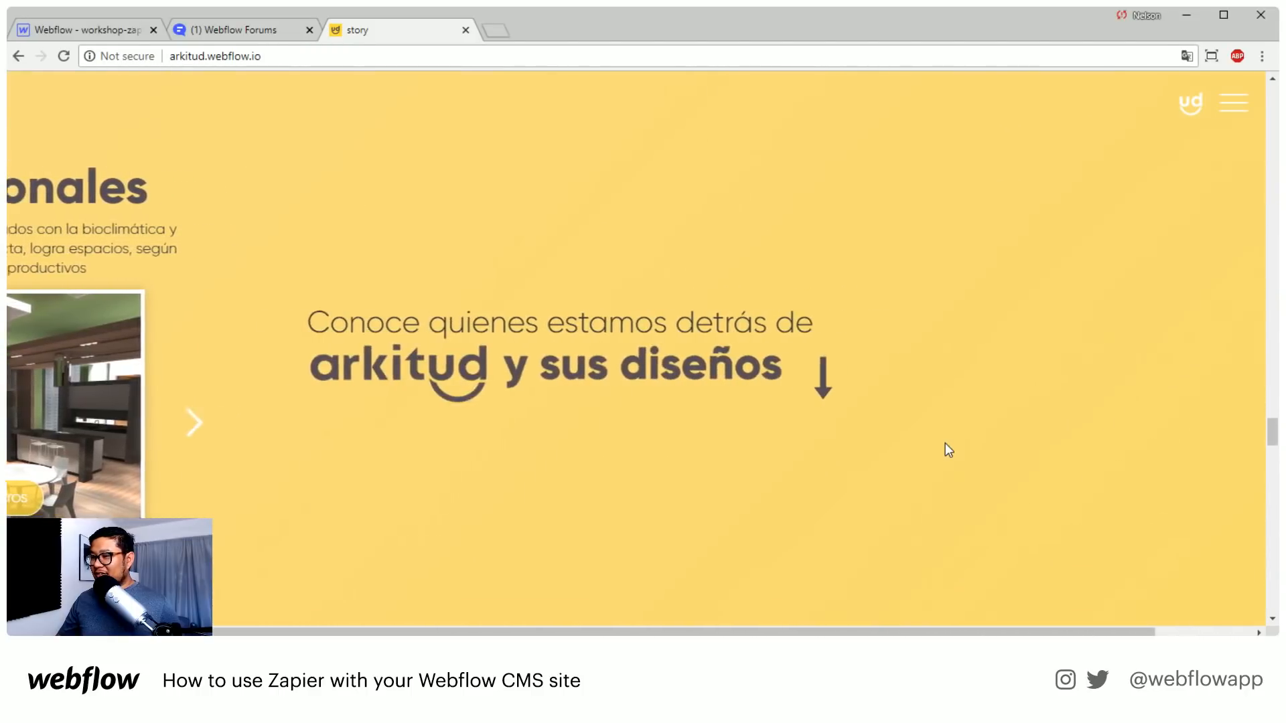
{"action": "scroll", "coordinate": [946, 450], "scroll_direction": "down", "scroll_amount": 5}
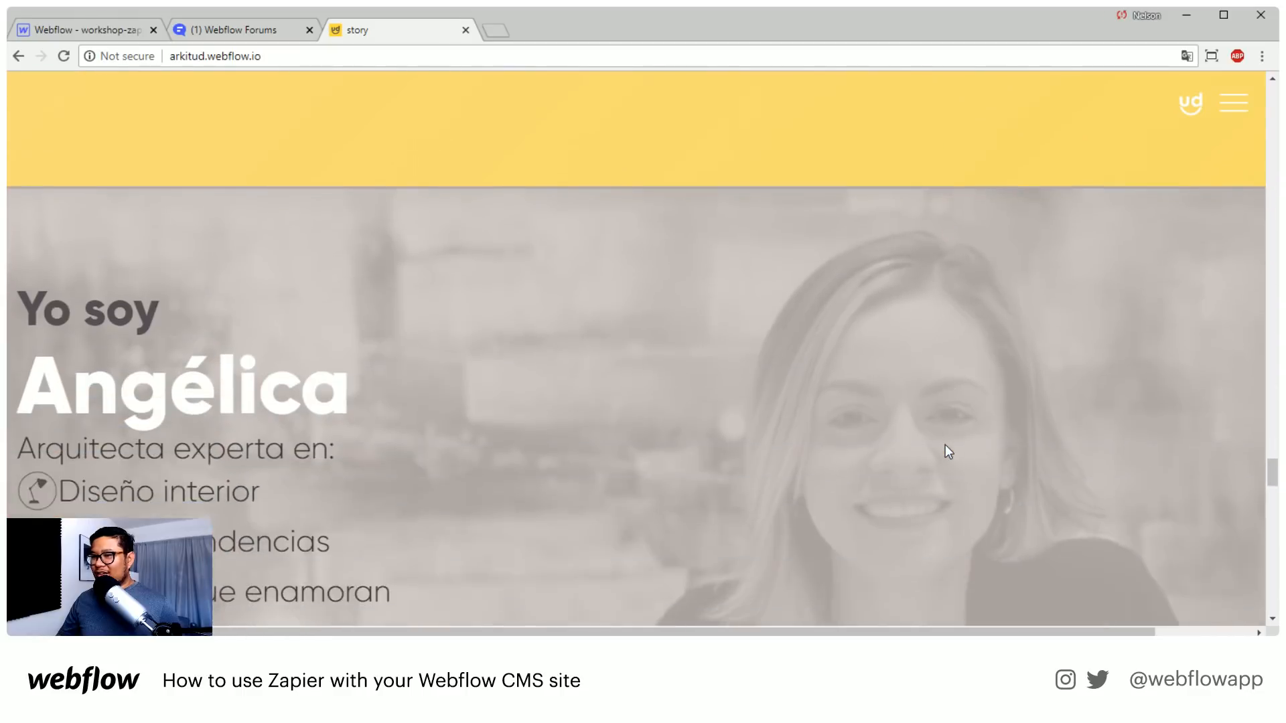
{"action": "scroll", "coordinate": [946, 445], "scroll_direction": "down", "scroll_amount": 1}
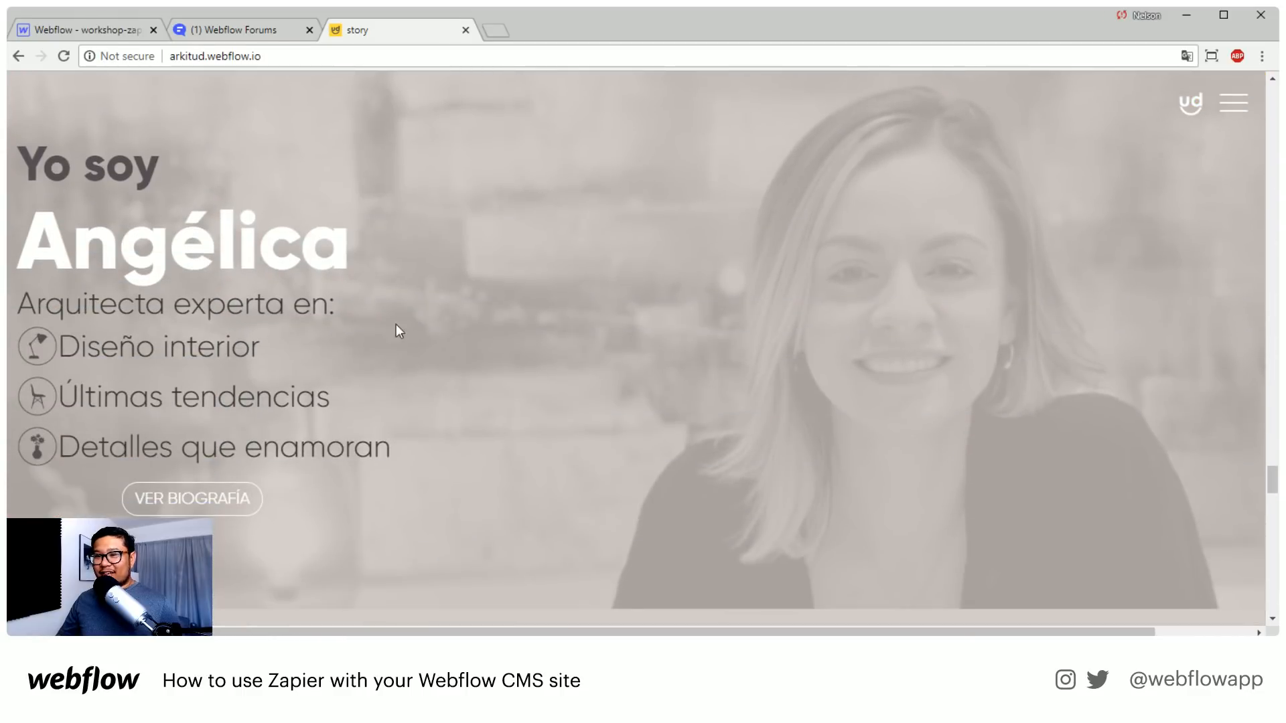
{"action": "scroll", "coordinate": [395, 368], "scroll_direction": "up", "scroll_amount": 6}
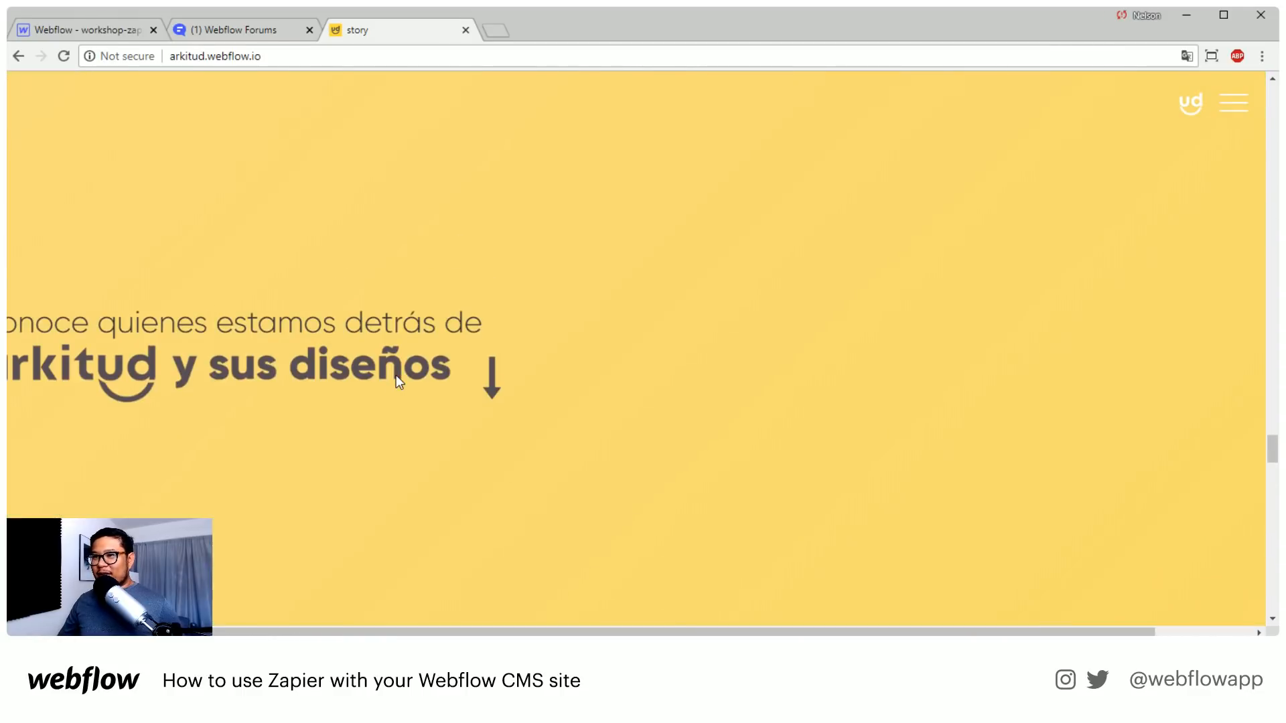
{"action": "scroll", "coordinate": [399, 381], "scroll_direction": "down", "scroll_amount": 6}
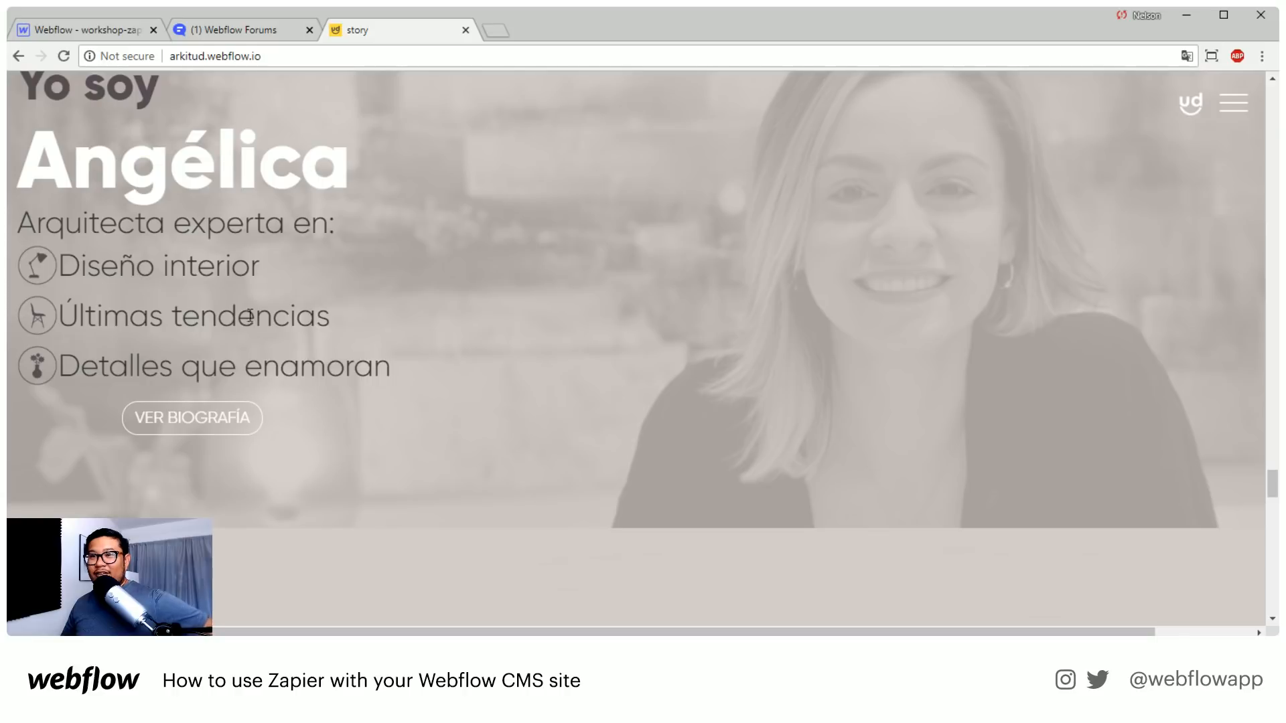
Compare the text styling and line spacing of the "Yo soy" profile heading with the "¡Hola!" hero heading
{"action": "scroll", "coordinate": [296, 285], "scroll_direction": "up", "scroll_amount": 1}
{"action": "scroll", "coordinate": [200, 268], "scroll_direction": "up", "scroll_amount": 1}
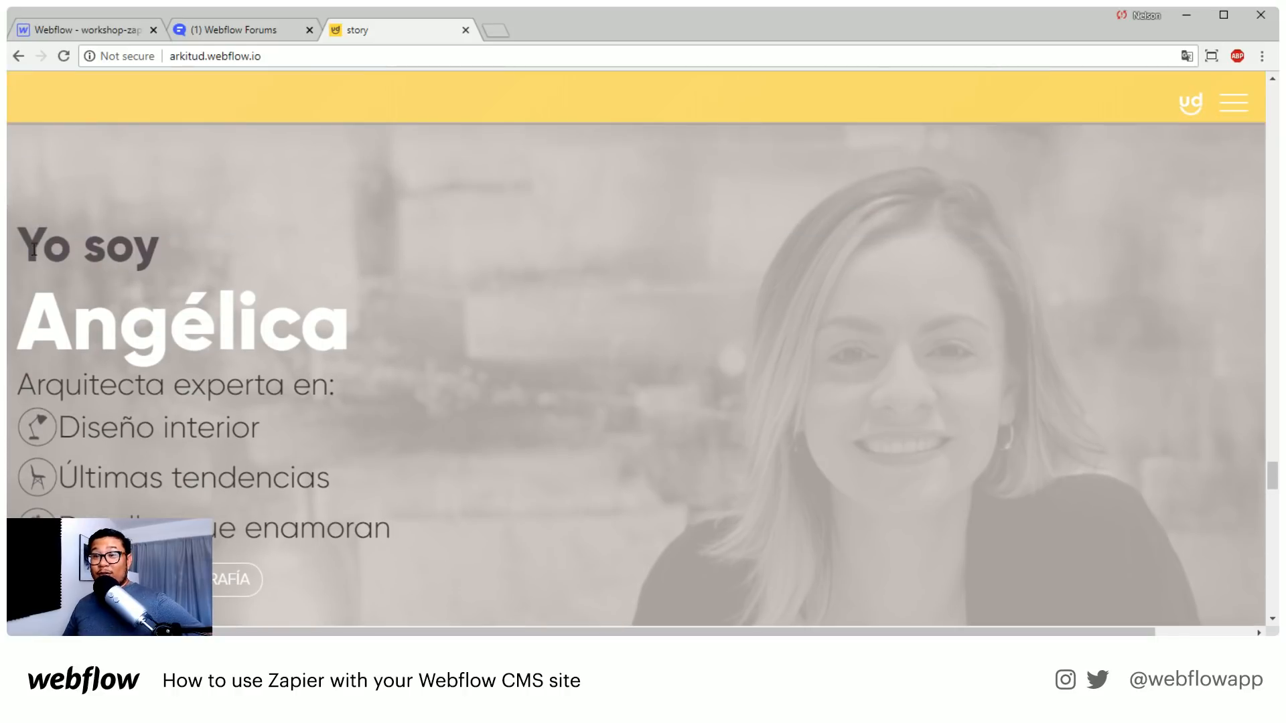
{"action": "left_click_drag", "start_coordinate": [34, 249], "coordinate": [159, 249]}
{"action": "left_click", "coordinate": [153, 257]}
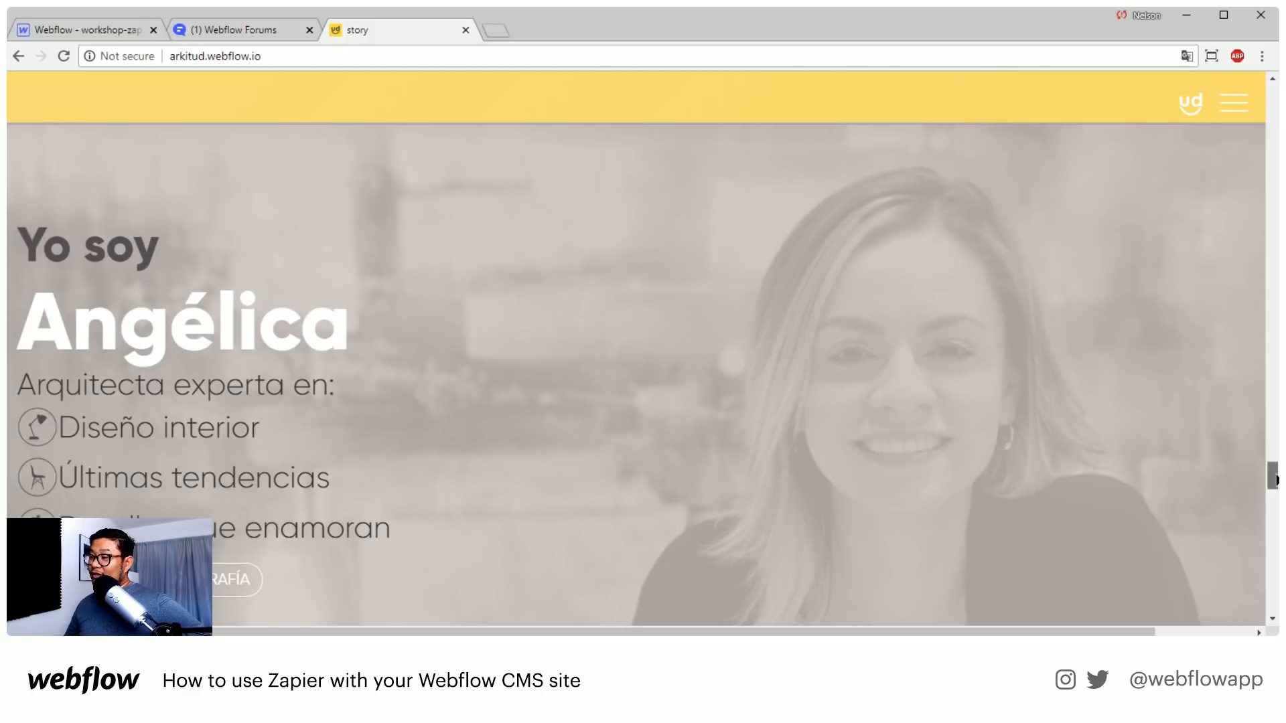
{"action": "left_click_drag", "start_coordinate": [1271, 477], "coordinate": [1250, 71]}
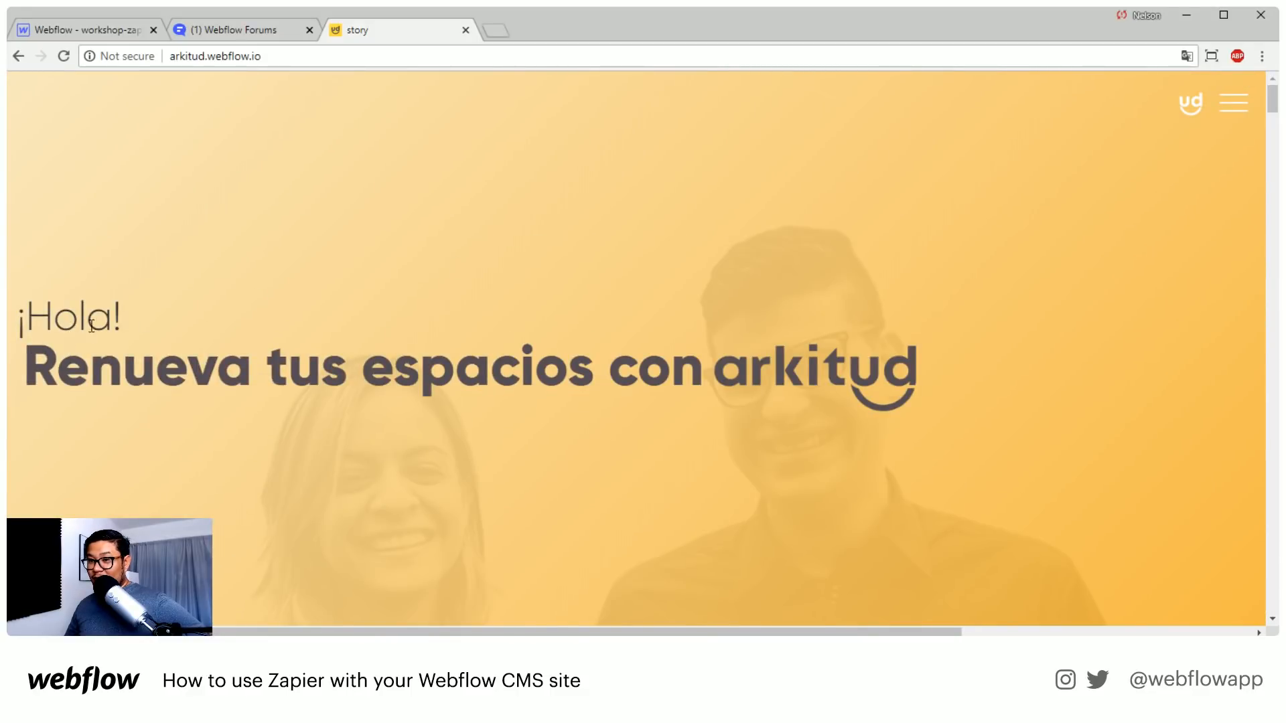
{"action": "left_click_drag", "start_coordinate": [1271, 97], "coordinate": [1251, 470]}
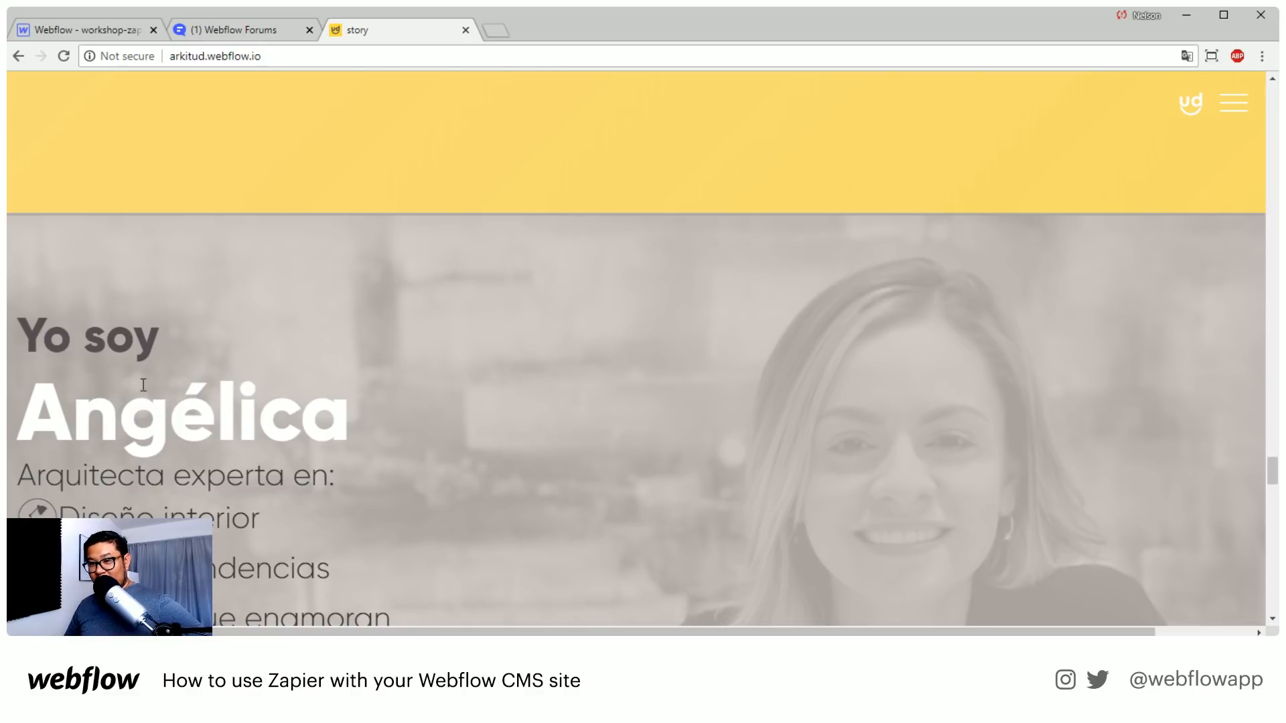
Inspect the "Yo soy" heading in DevTools and give its parent h2 a bottom margin of -15px
{"action": "right_click", "coordinate": [97, 338]}
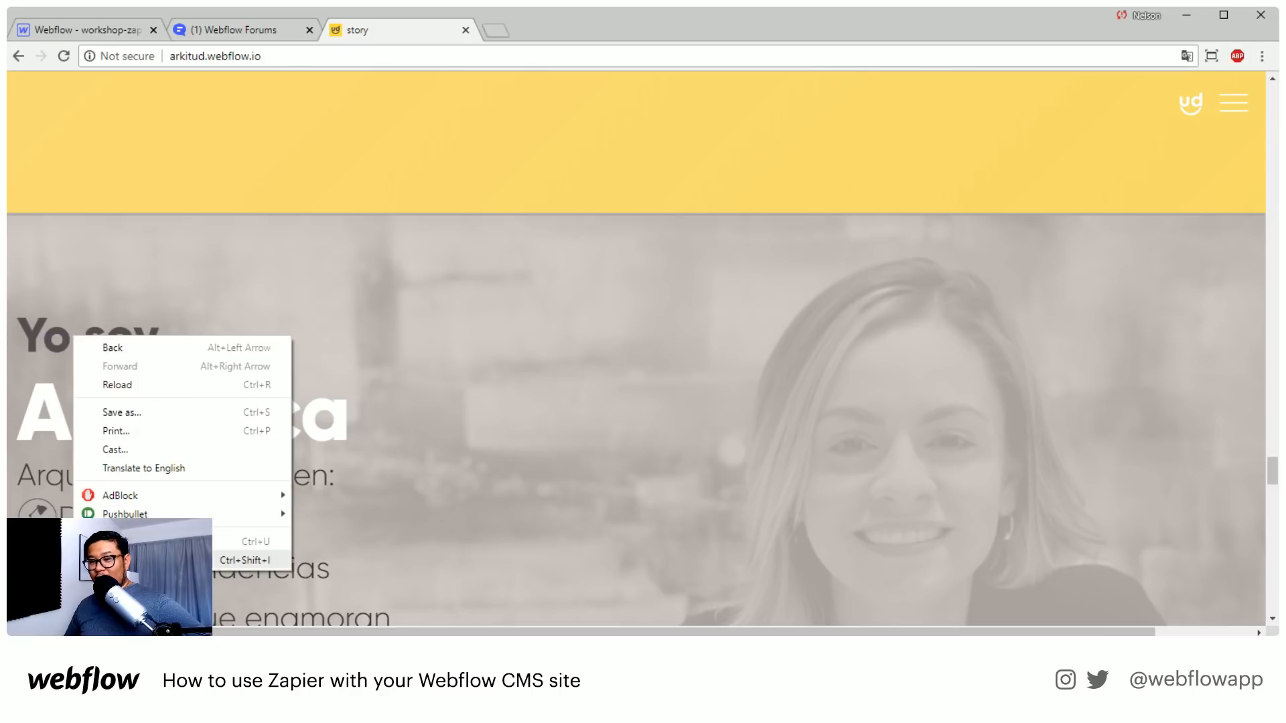
{"action": "left_click", "coordinate": [221, 554]}
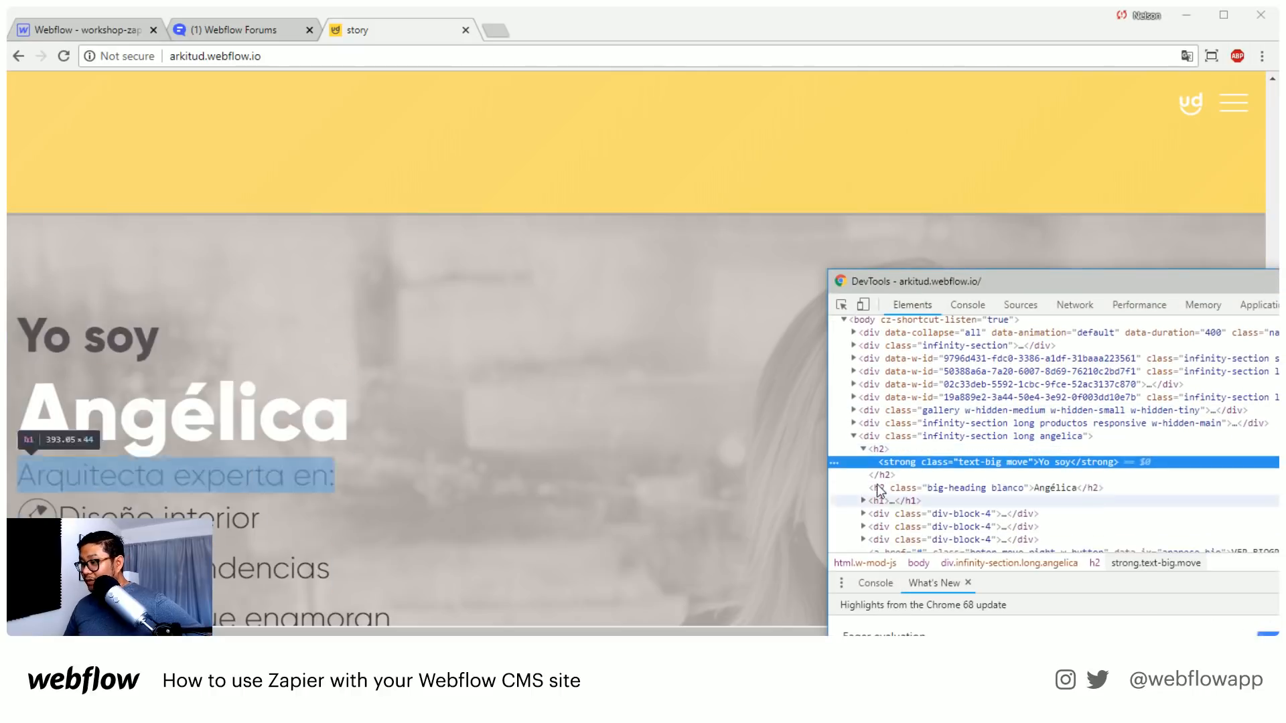
{"action": "left_click", "coordinate": [882, 449]}
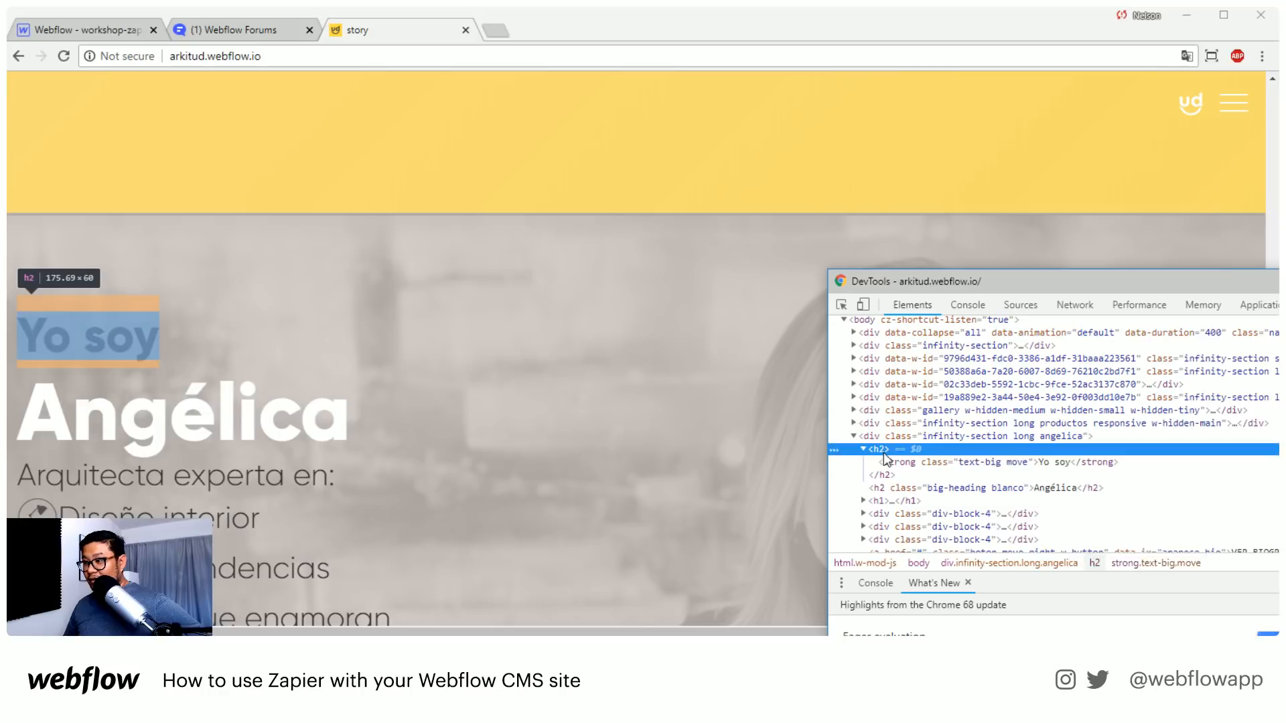
{"action": "left_click", "coordinate": [1095, 564]}
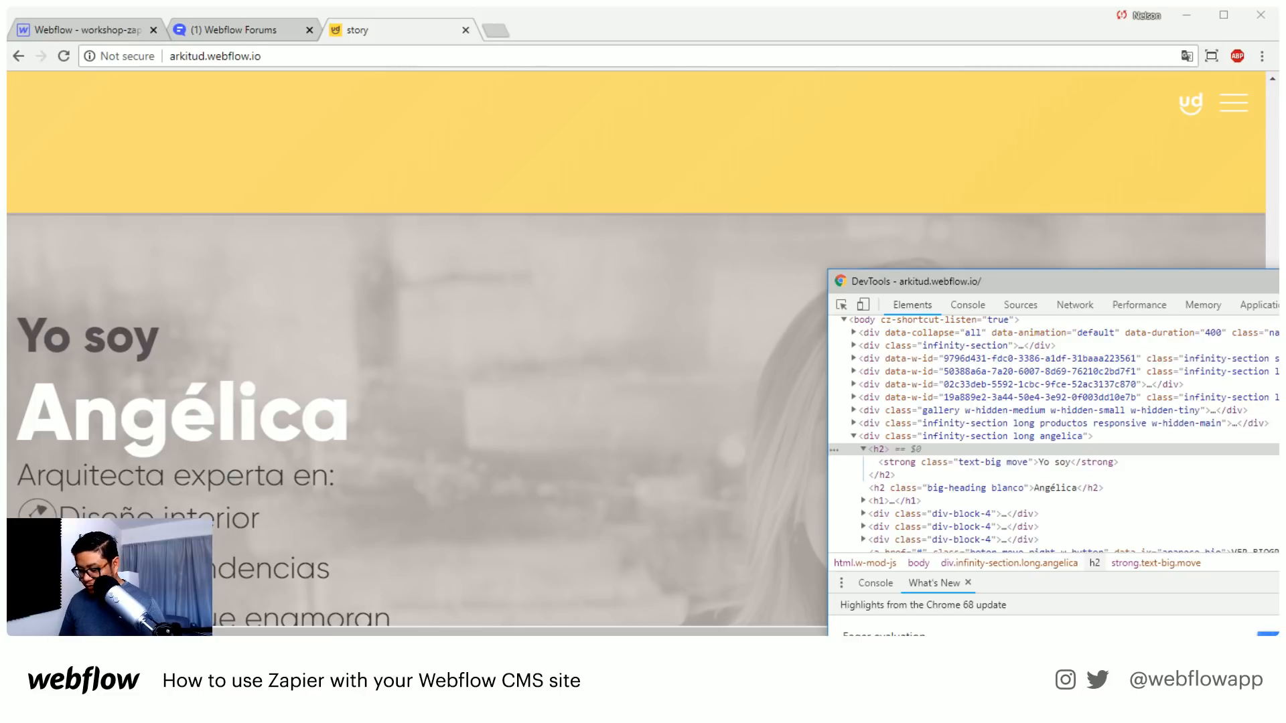
{"action": "type", "text": "-15px;"}
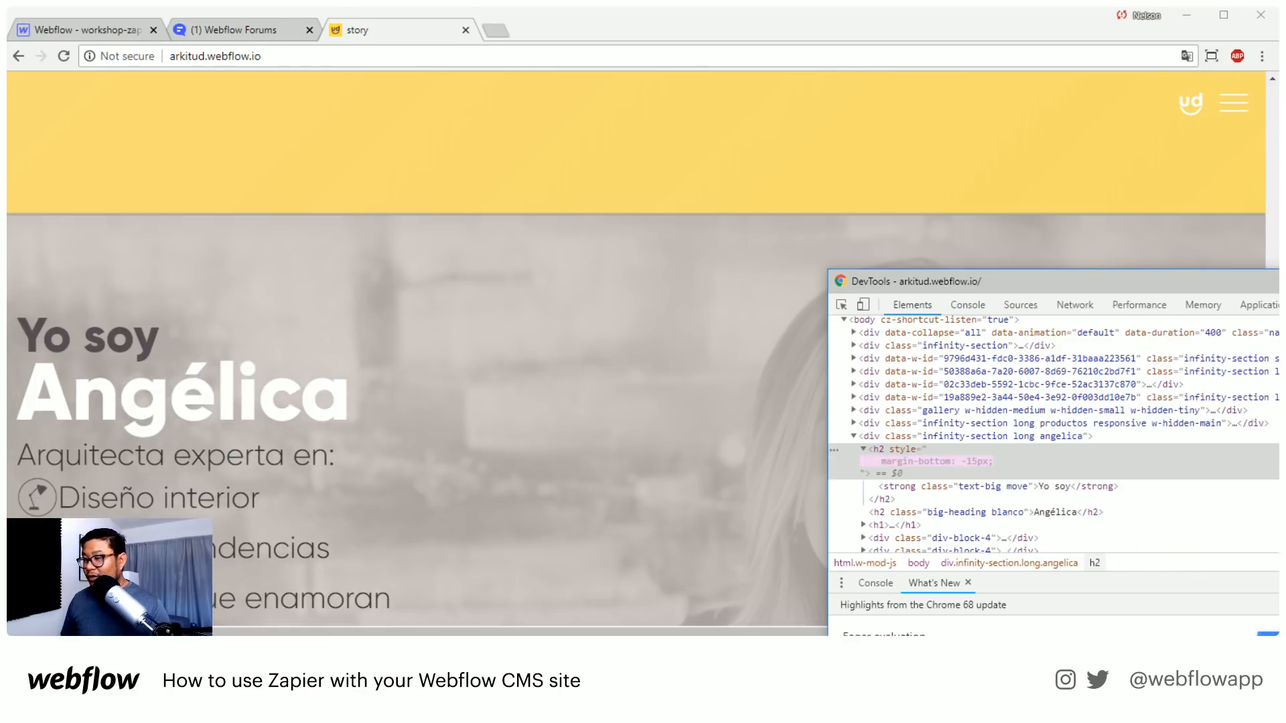
Fine-tune the "Yo soy" h2's bottom margin to -18px
{"action": "key", "text": "Down"}
{"action": "key", "text": "Down"}
{"action": "key", "text": "Down"}
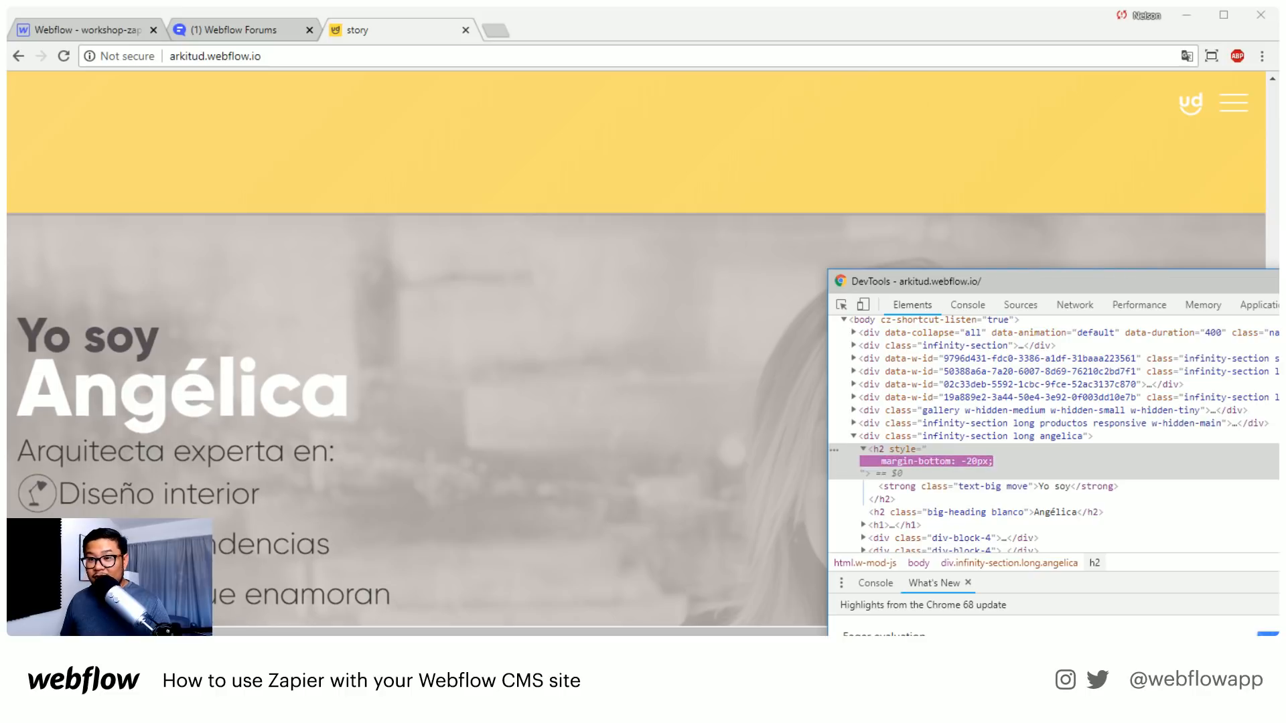
{"action": "key", "text": "Down"}
{"action": "key", "text": "Down"}
{"action": "key", "text": "Down"}
{"action": "key", "text": "Down"}
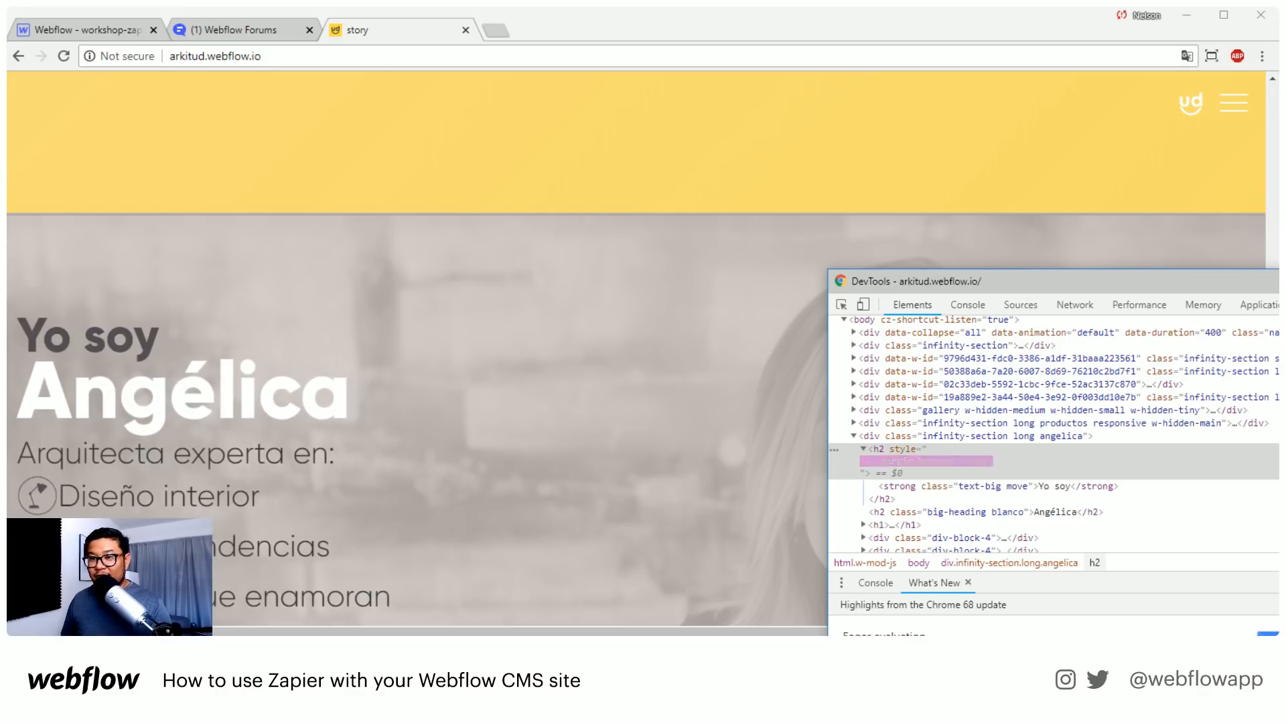
{"action": "key", "text": "Down"}
{"action": "key", "text": "Down"}
{"action": "key", "text": "Down"}
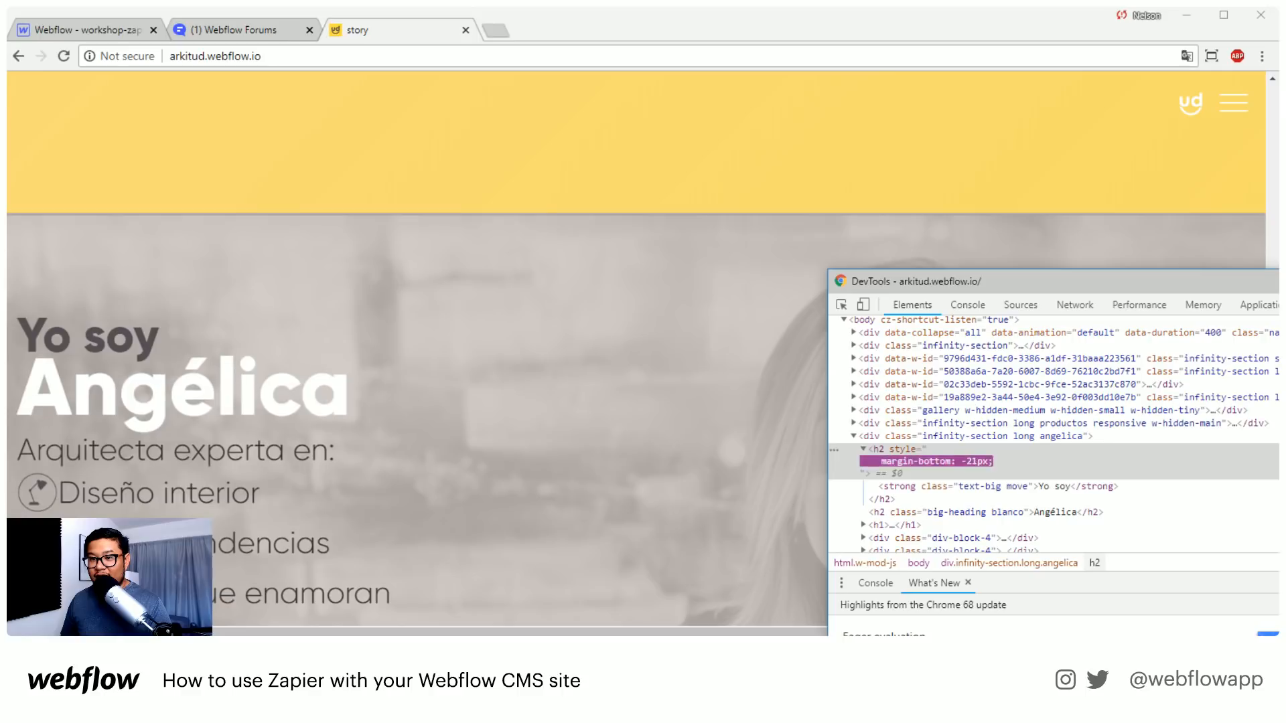
{"action": "key", "text": "Up"}
{"action": "key", "text": "Up"}
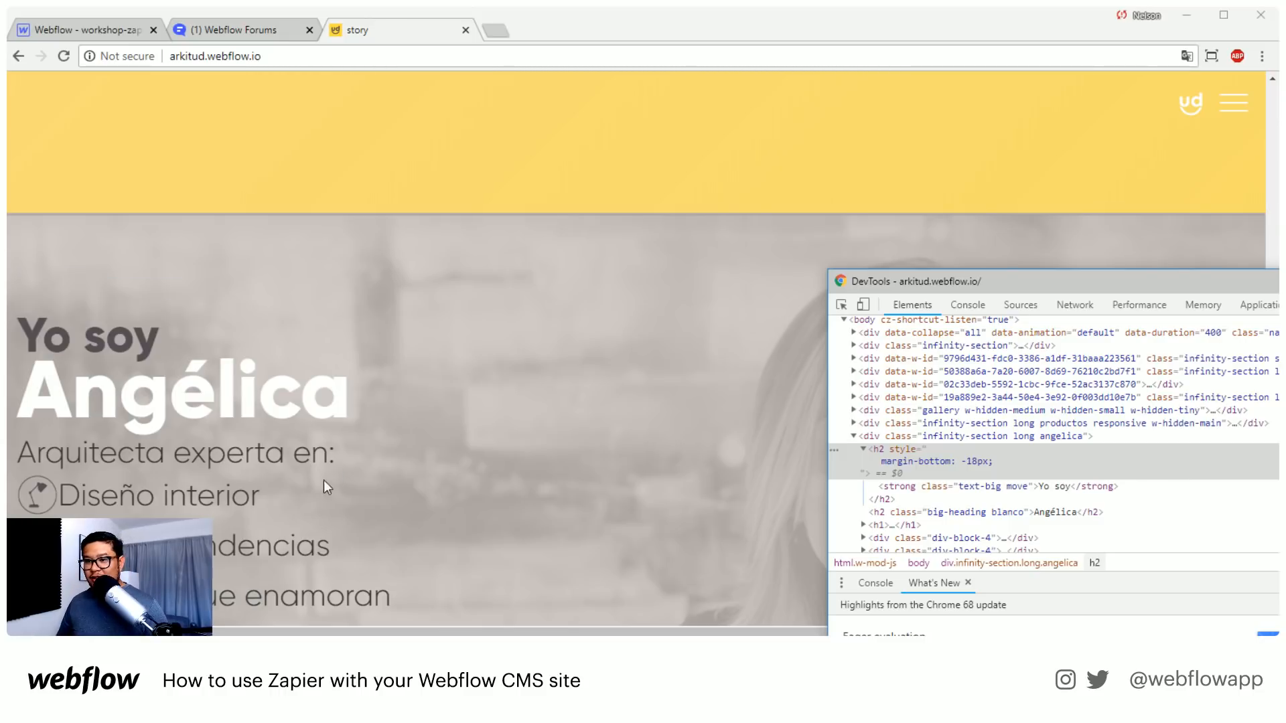
Inspect the "Diseño interior" item in DevTools and give its h1 a spacing value of 10px 0
{"action": "right_click", "coordinate": [176, 494]}
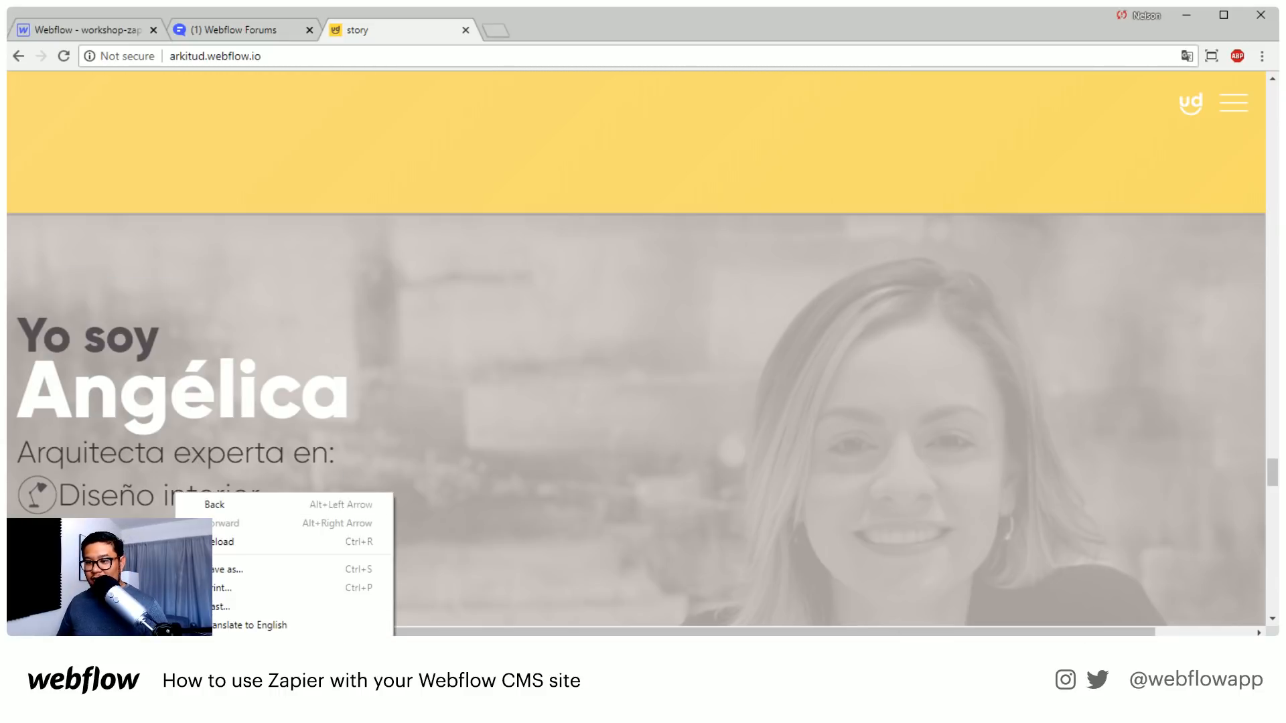
{"action": "left_click", "coordinate": [224, 672]}
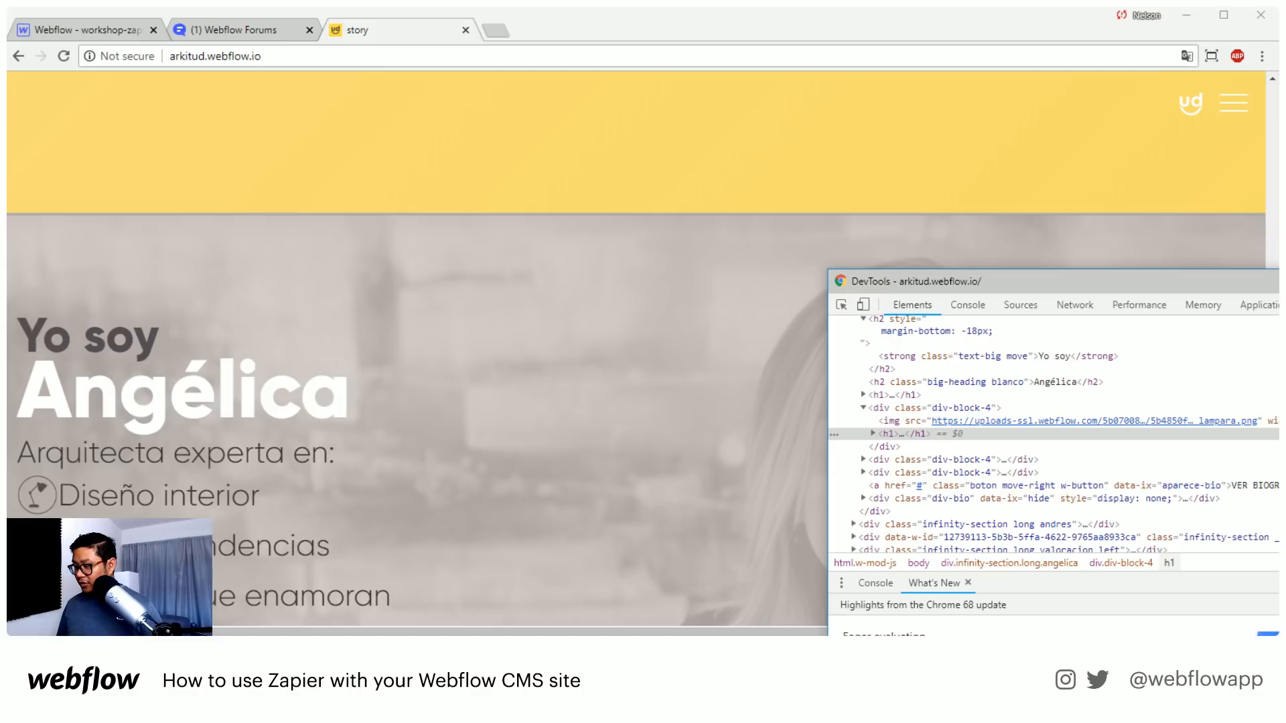
{"action": "type", "text": "10px 0"}
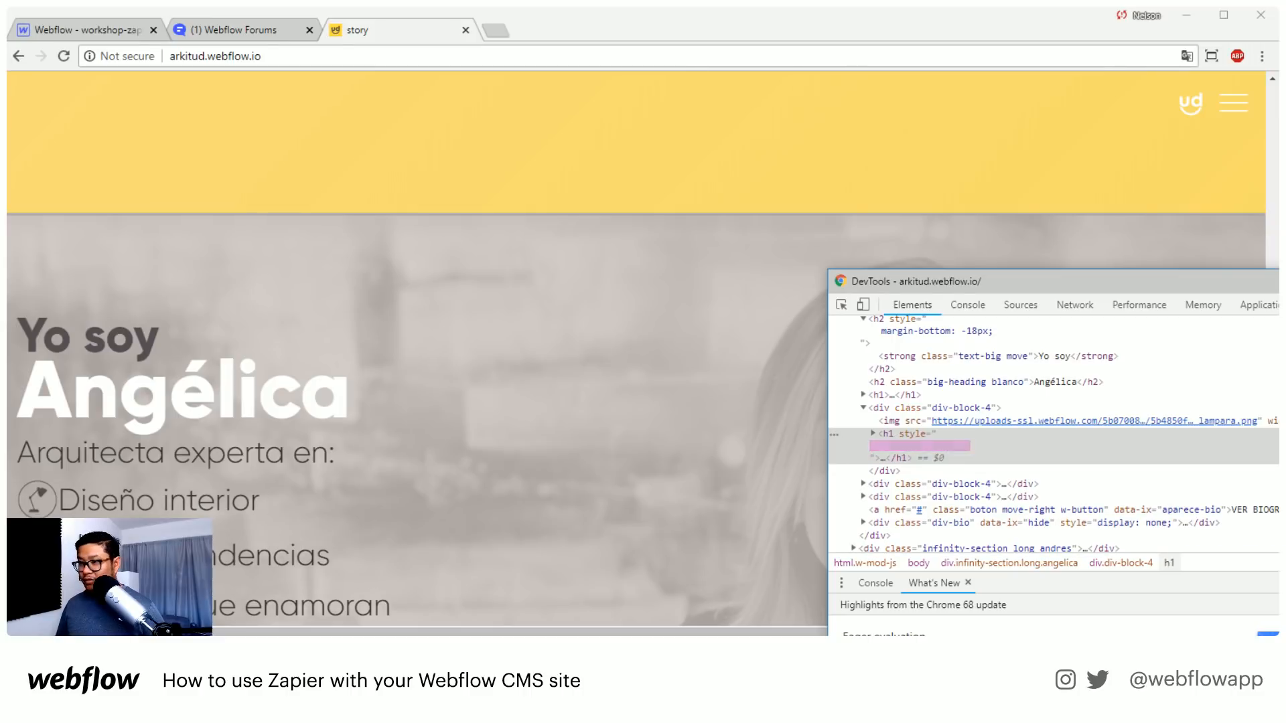
Raise the "Diseño interior" h1's margin to 20px 0, check its spacing against the other list items, and close DevTools
{"action": "key", "text": "Up"}
{"action": "key", "text": "Up"}
{"action": "key", "text": "Up"}
{"action": "key", "text": "Up"}
{"action": "key", "text": "Up"}
{"action": "key", "text": "Up"}
{"action": "key", "text": "Up"}
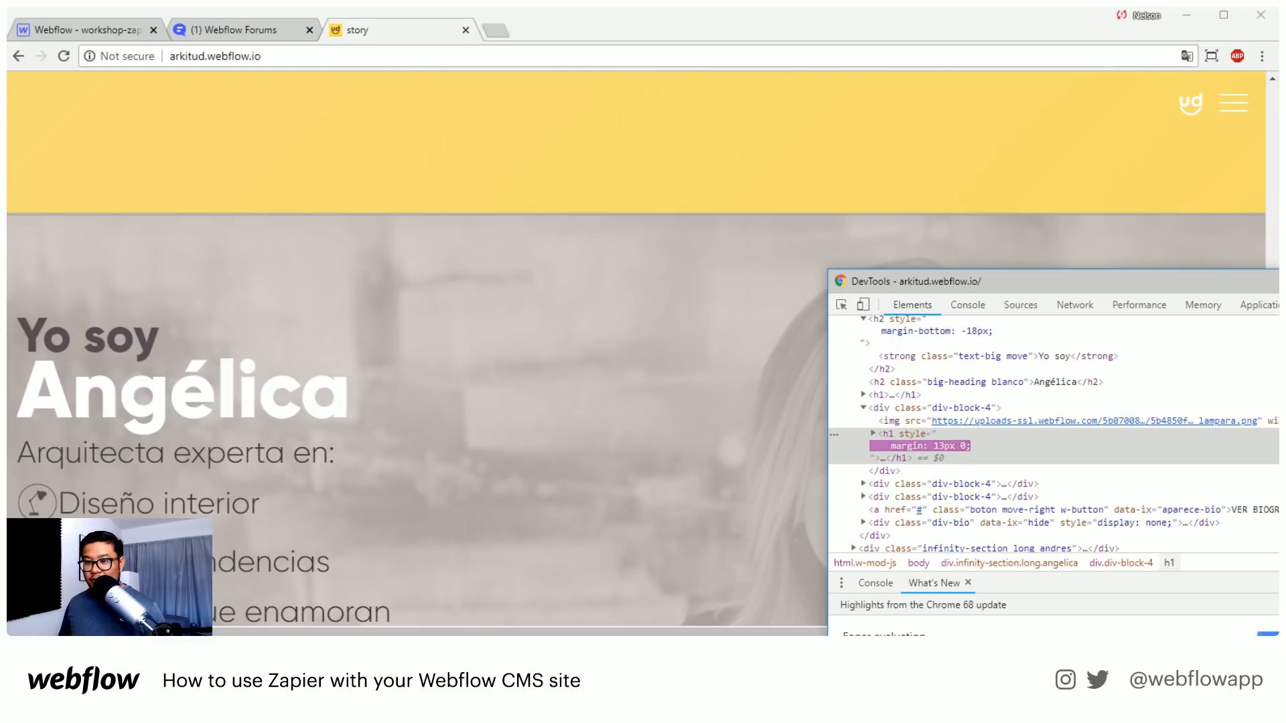
{"action": "key", "text": "Up"}
{"action": "key", "text": "Up"}
{"action": "key", "text": "Up"}
{"action": "key", "text": "Up"}
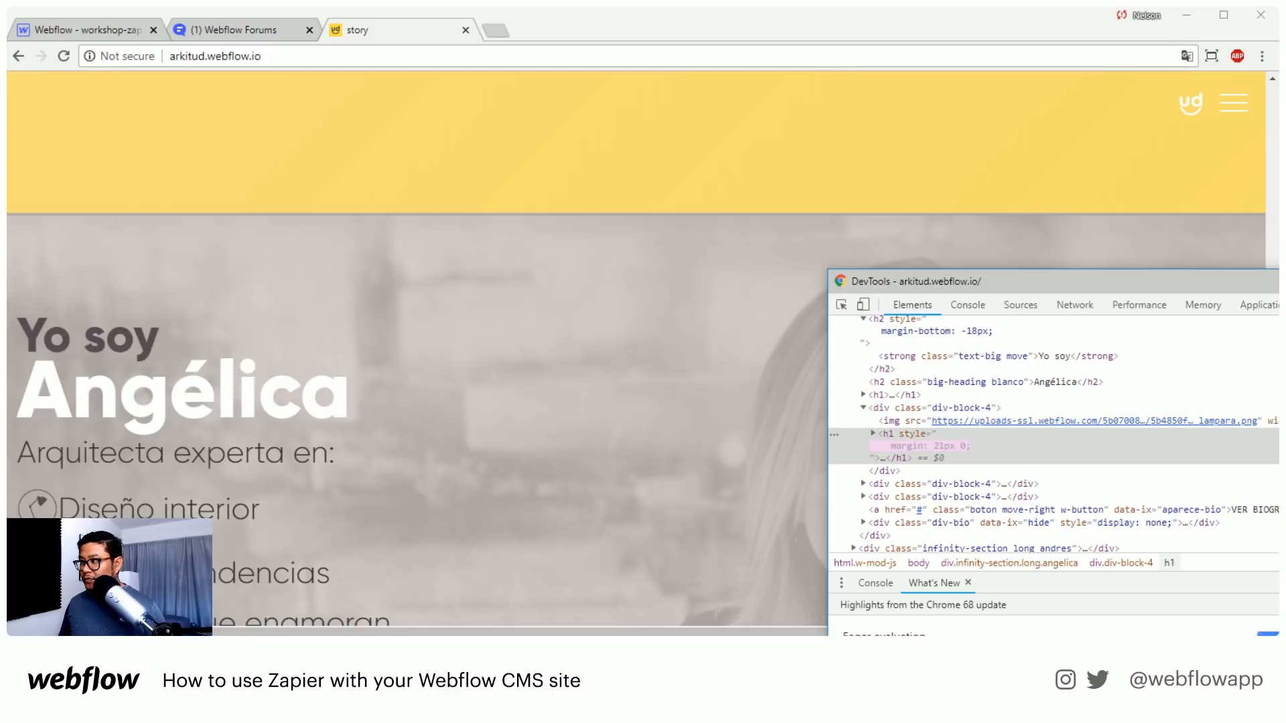
{"action": "key", "text": "Down"}
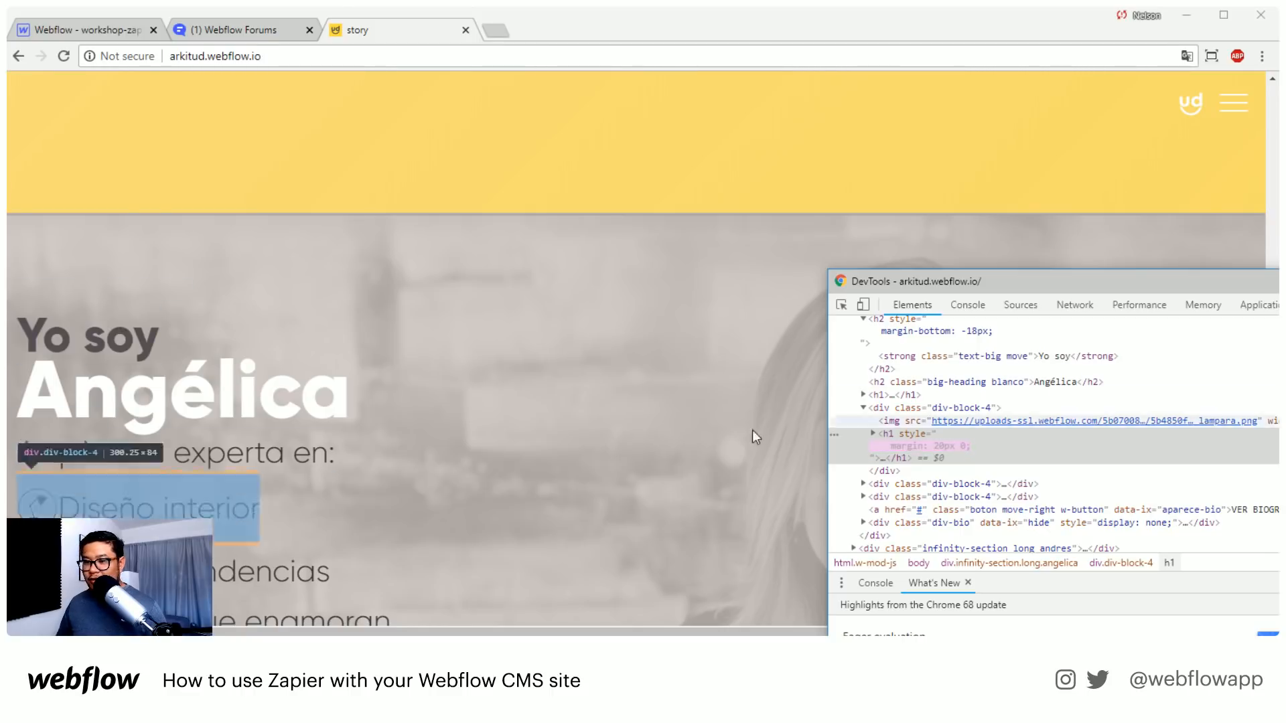
{"action": "scroll", "coordinate": [597, 462], "scroll_direction": "down", "scroll_amount": 4}
{"action": "scroll", "coordinate": [596, 462], "scroll_direction": "up", "scroll_amount": 1}
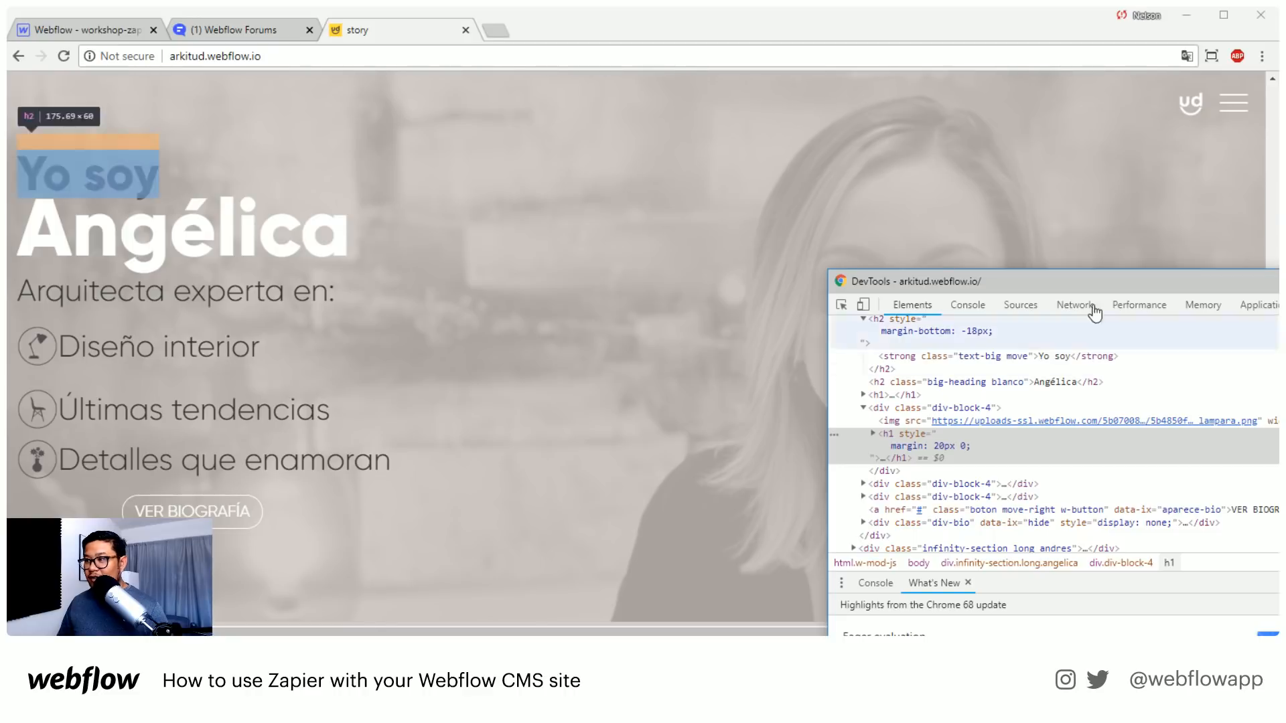
{"action": "key", "text": "F12"}
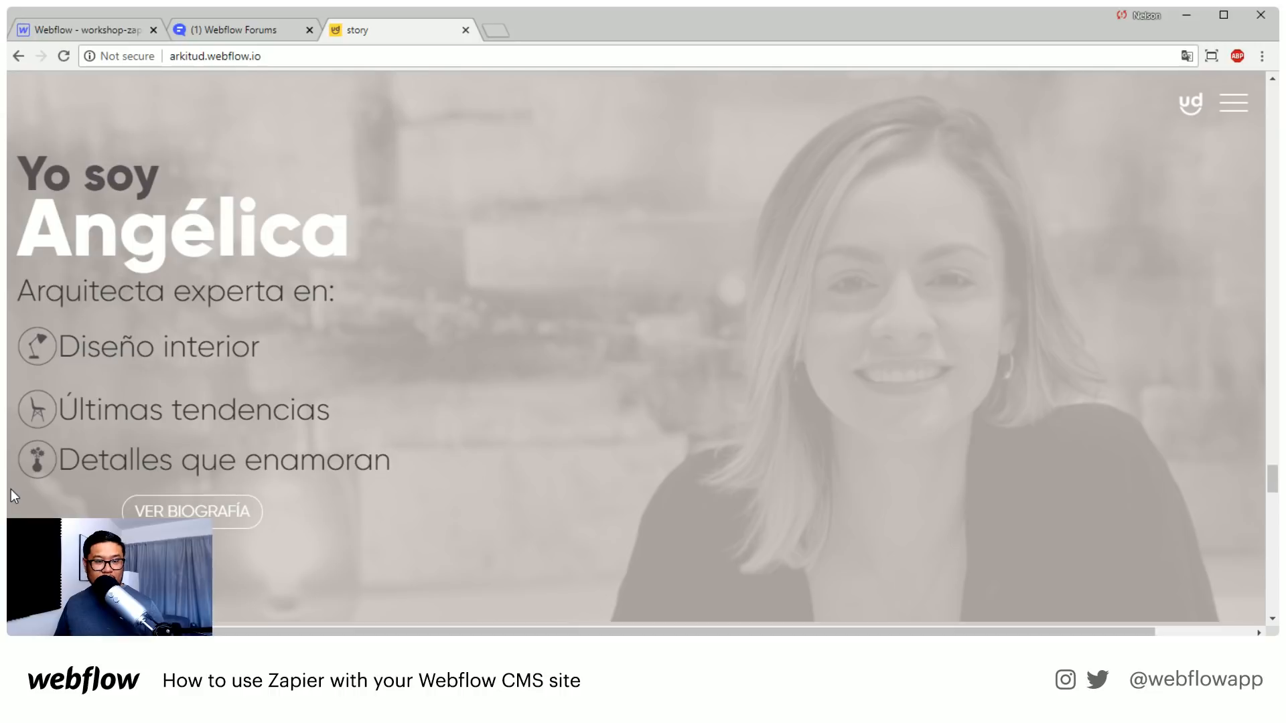
Compare the layout, photo placement and text alignment of the "Yo soy" and "Y yo soy" profile sections
{"action": "scroll", "coordinate": [469, 464], "scroll_direction": "down", "scroll_amount": 3}
{"action": "scroll", "coordinate": [466, 462], "scroll_direction": "down", "scroll_amount": 5}
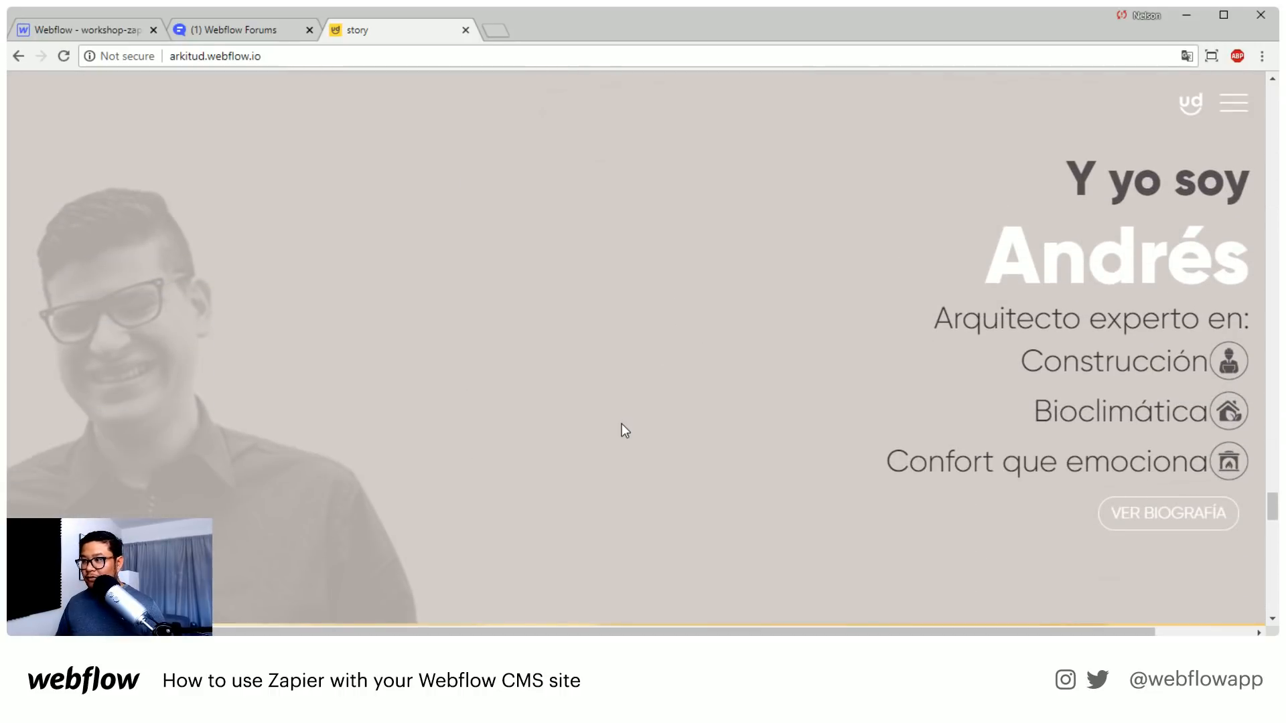
{"action": "scroll", "coordinate": [621, 424], "scroll_direction": "down", "scroll_amount": 2}
{"action": "scroll", "coordinate": [619, 420], "scroll_direction": "up", "scroll_amount": 9}
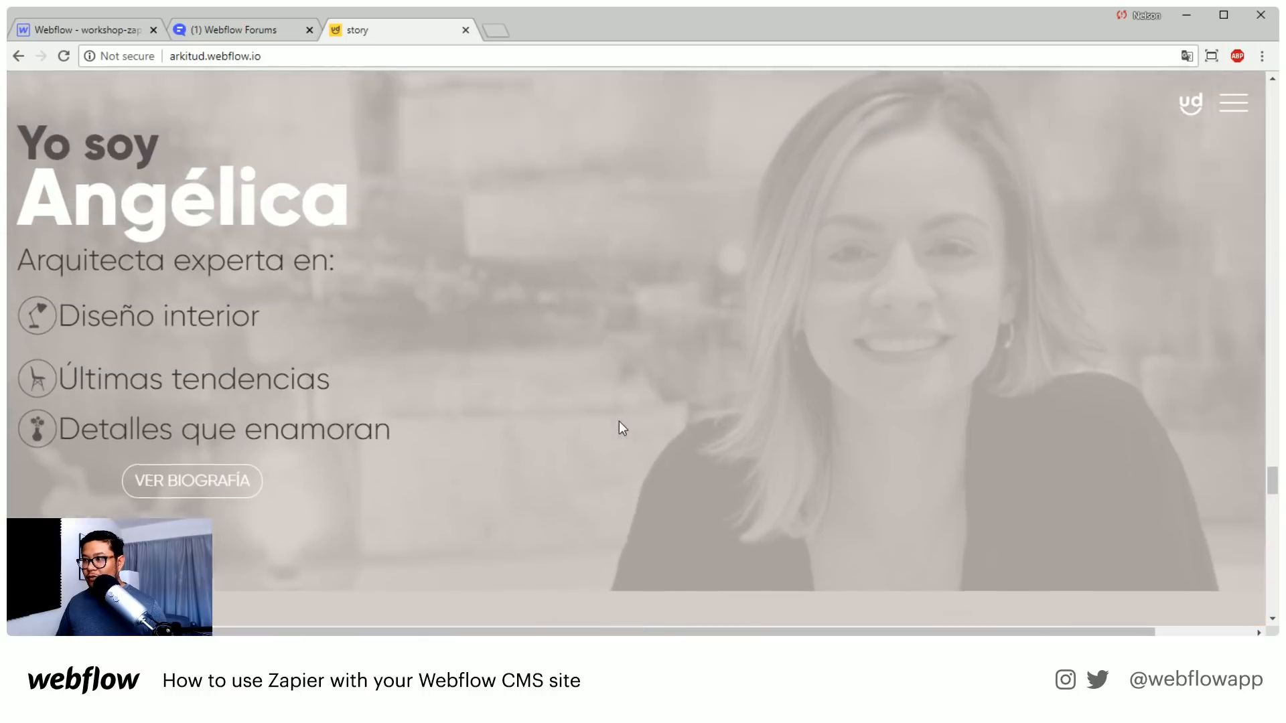
{"action": "scroll", "coordinate": [619, 420], "scroll_direction": "down", "scroll_amount": 9}
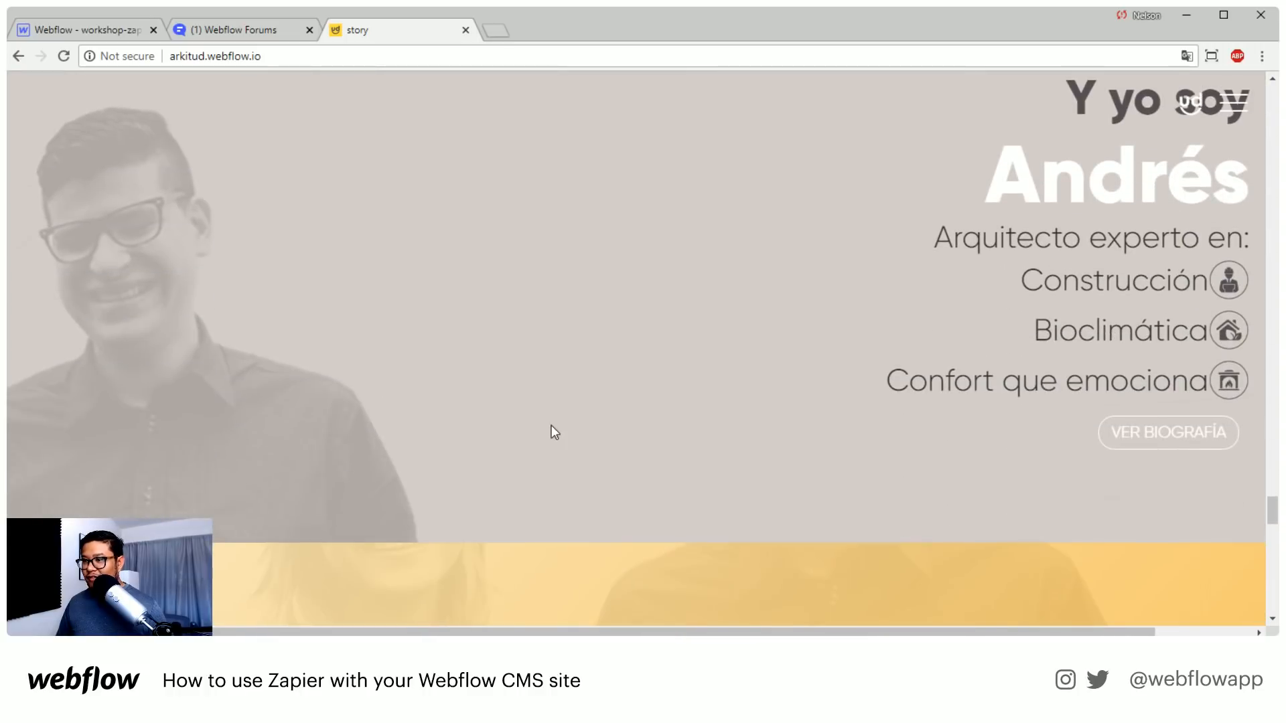
{"action": "scroll", "coordinate": [553, 426], "scroll_direction": "up", "scroll_amount": 7}
{"action": "scroll", "coordinate": [522, 298], "scroll_direction": "up", "scroll_amount": 4}
{"action": "scroll", "coordinate": [565, 393], "scroll_direction": "down", "scroll_amount": 3}
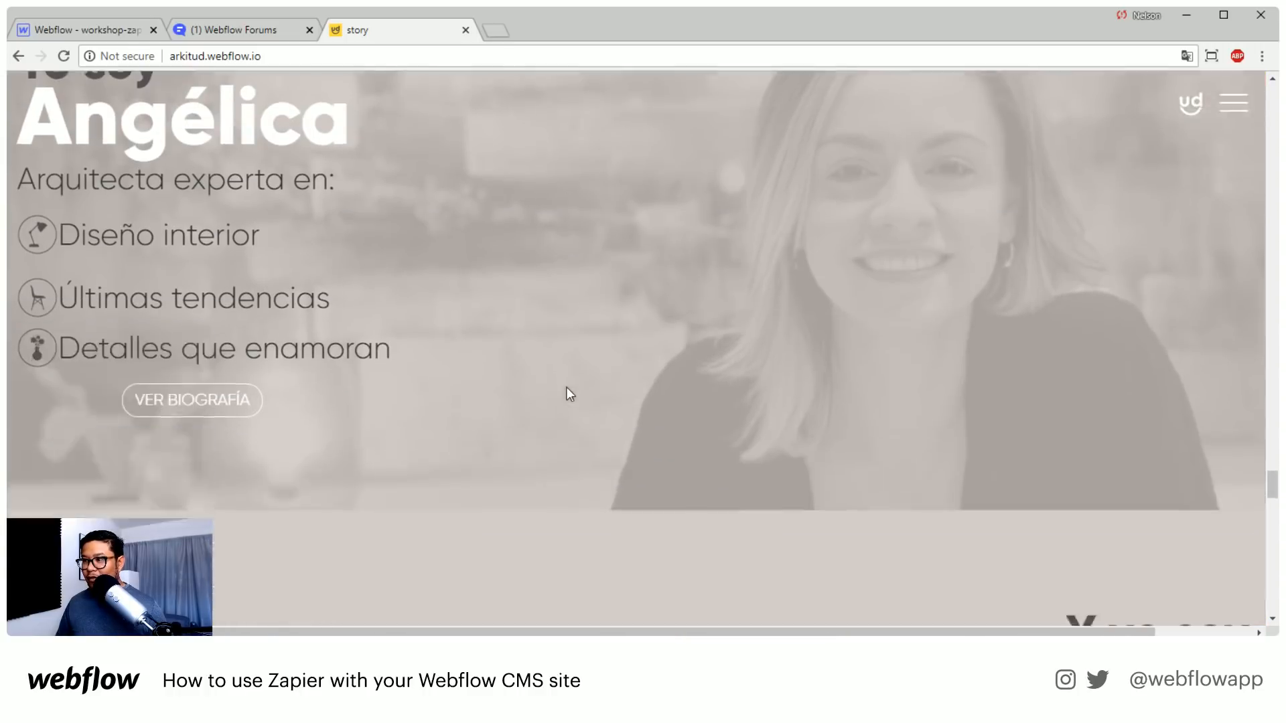
{"action": "scroll", "coordinate": [566, 388], "scroll_direction": "down", "scroll_amount": 4}
{"action": "scroll", "coordinate": [565, 387], "scroll_direction": "down", "scroll_amount": 3}
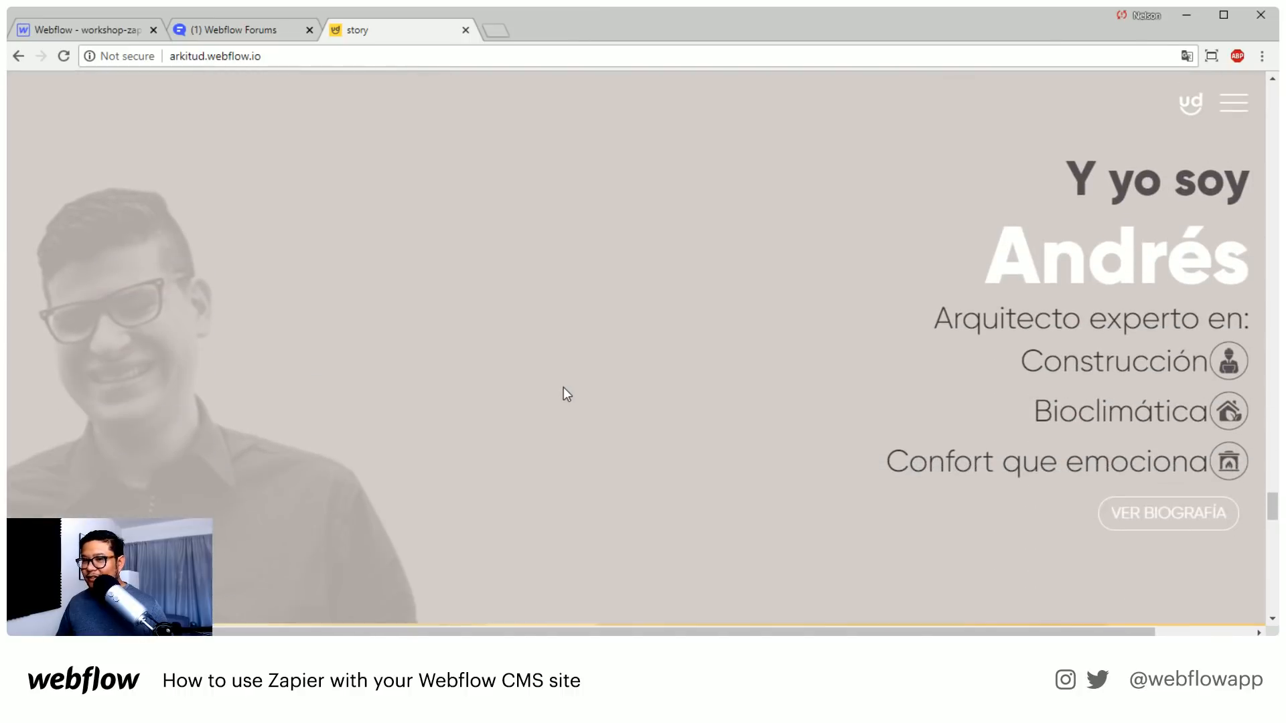
{"action": "scroll", "coordinate": [475, 455], "scroll_direction": "down", "scroll_amount": 2}
{"action": "scroll", "coordinate": [480, 463], "scroll_direction": "up", "scroll_amount": 1}
{"action": "scroll", "coordinate": [479, 463], "scroll_direction": "down", "scroll_amount": 1}
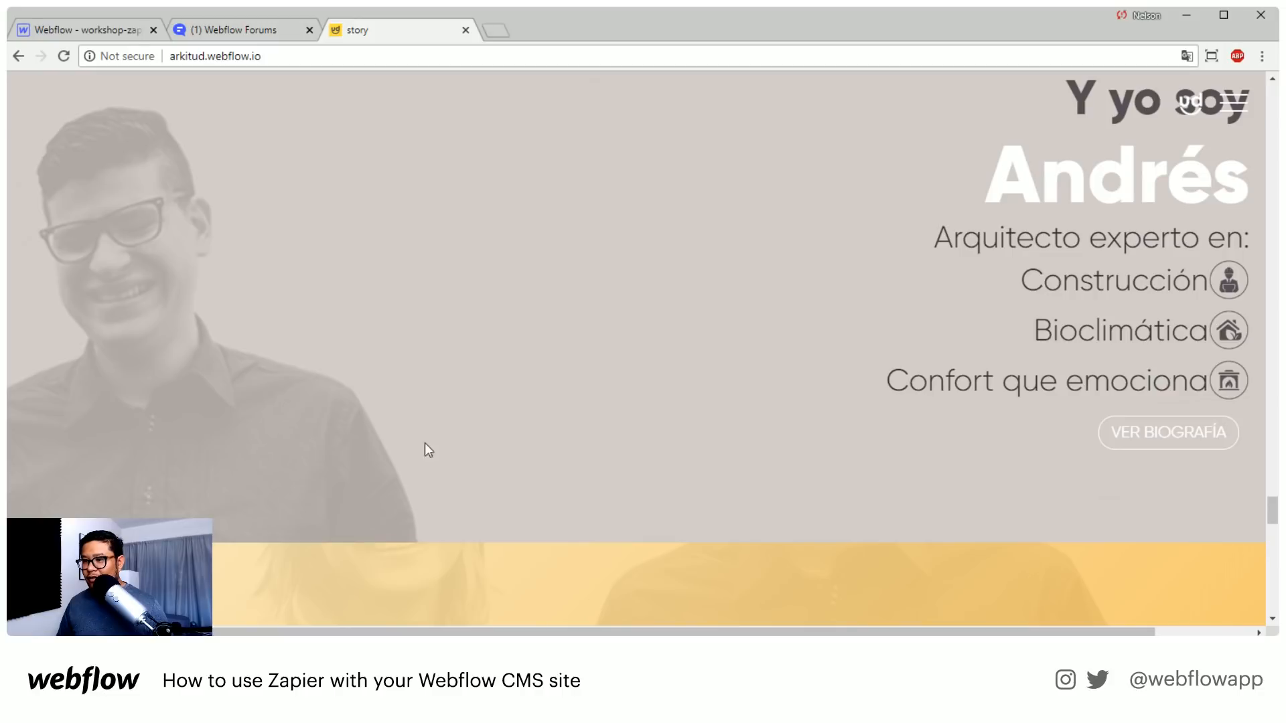
Examine how the two profile photos relate to the couple's photo in the yellow "Somos esposos" section
{"action": "scroll", "coordinate": [423, 411], "scroll_direction": "down", "scroll_amount": 6}
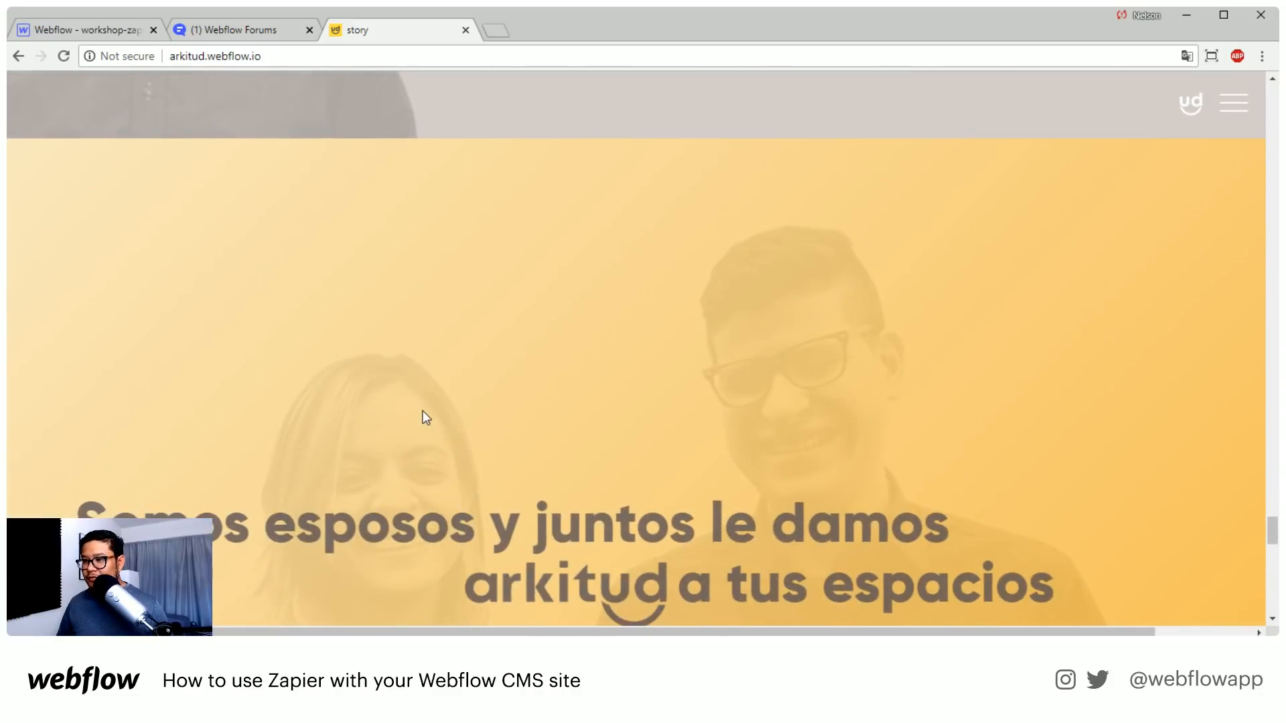
{"action": "scroll", "coordinate": [423, 411], "scroll_direction": "up", "scroll_amount": 6}
{"action": "scroll", "coordinate": [424, 412], "scroll_direction": "up", "scroll_amount": 6}
{"action": "scroll", "coordinate": [423, 411], "scroll_direction": "down", "scroll_amount": 10}
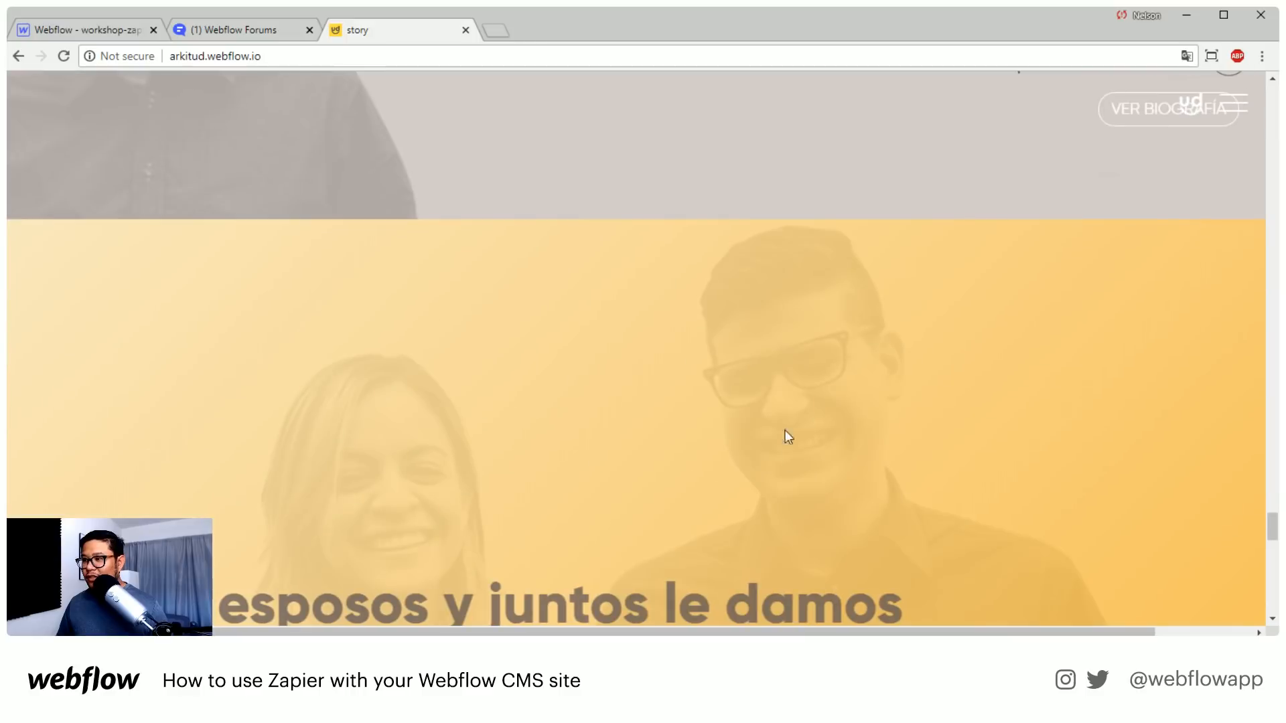
{"action": "scroll", "coordinate": [727, 413], "scroll_direction": "up", "scroll_amount": 3}
{"action": "scroll", "coordinate": [293, 353], "scroll_direction": "up", "scroll_amount": 5}
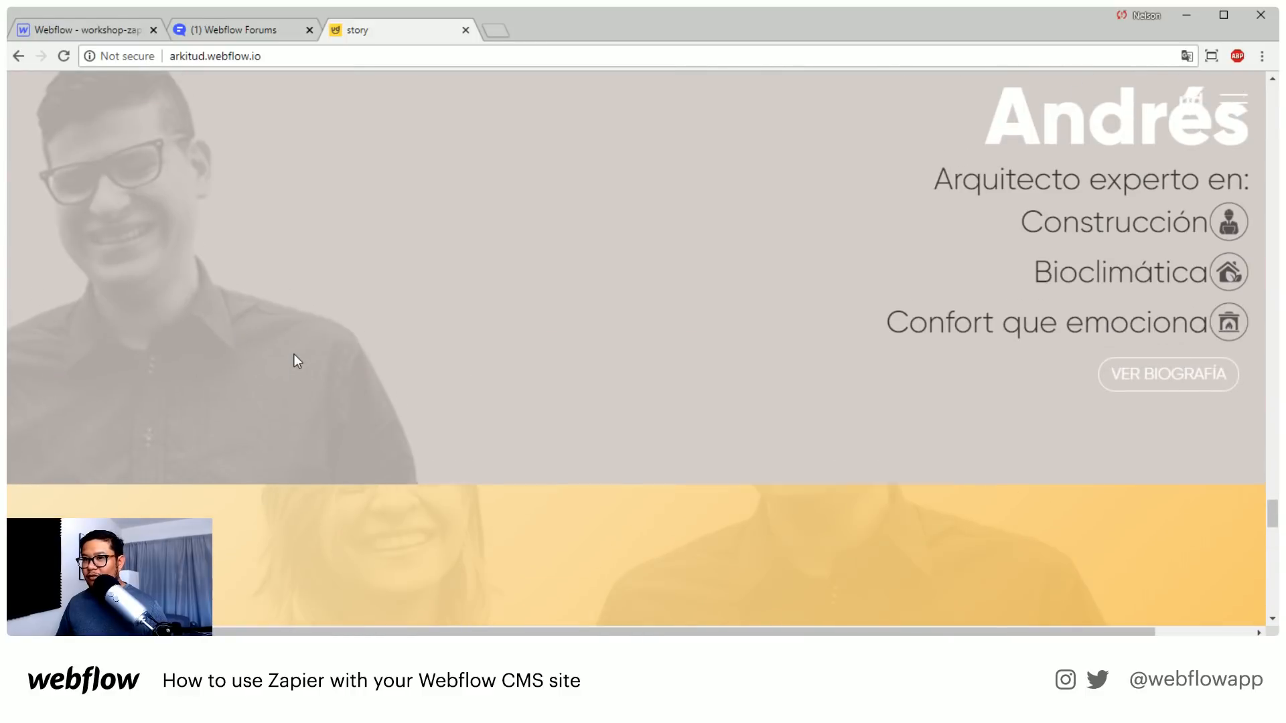
{"action": "scroll", "coordinate": [295, 353], "scroll_direction": "up", "scroll_amount": 1}
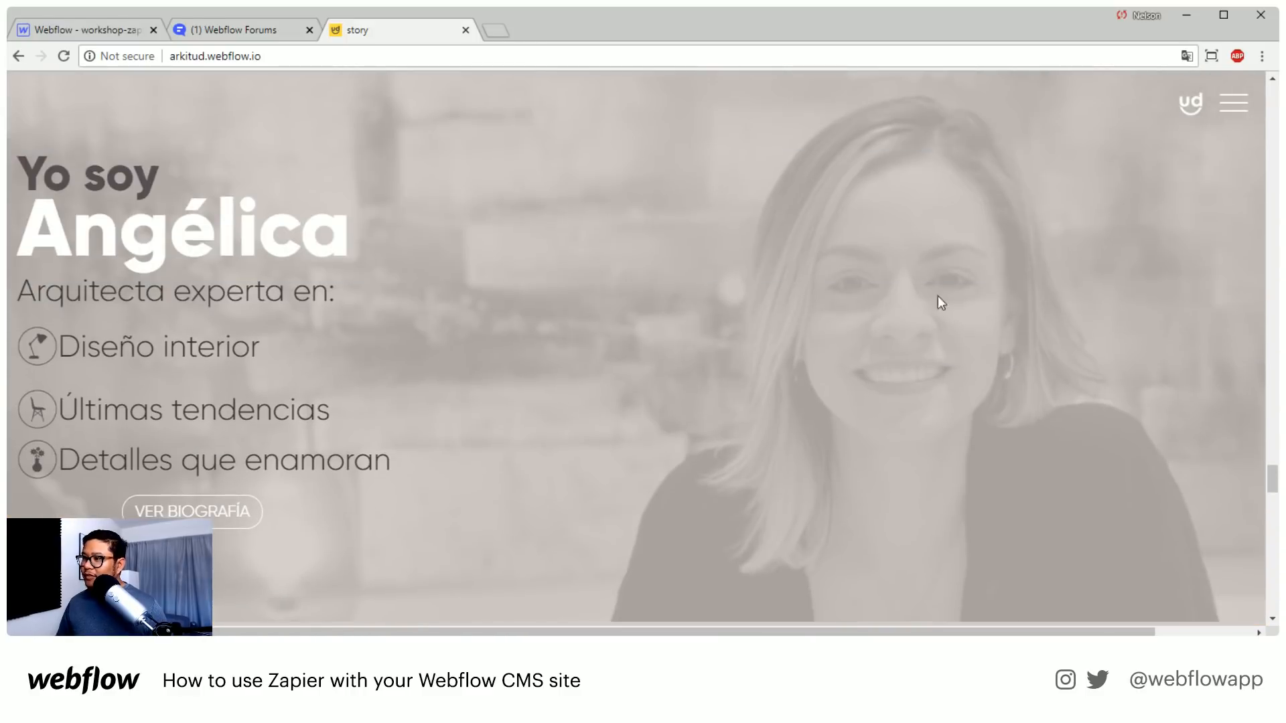
{"action": "scroll", "coordinate": [630, 491], "scroll_direction": "down", "scroll_amount": 10}
{"action": "scroll", "coordinate": [359, 495], "scroll_direction": "up", "scroll_amount": 4}
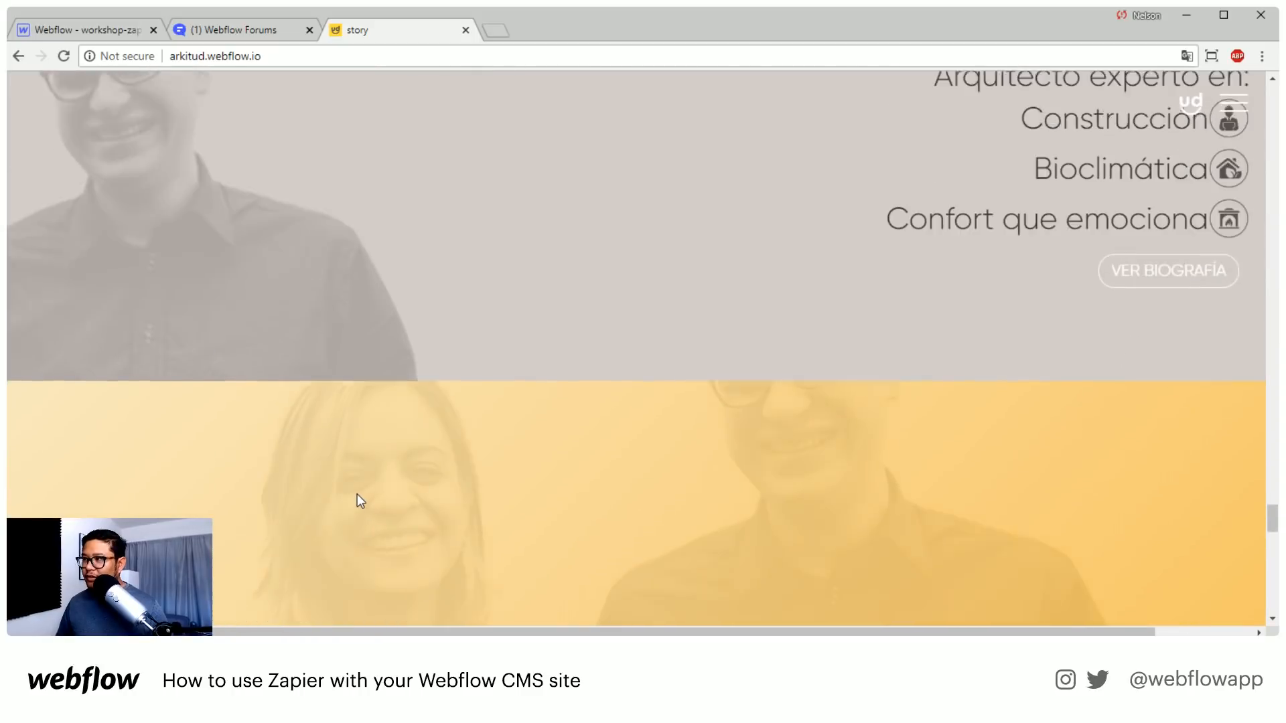
{"action": "scroll", "coordinate": [357, 495], "scroll_direction": "up", "scroll_amount": 7}
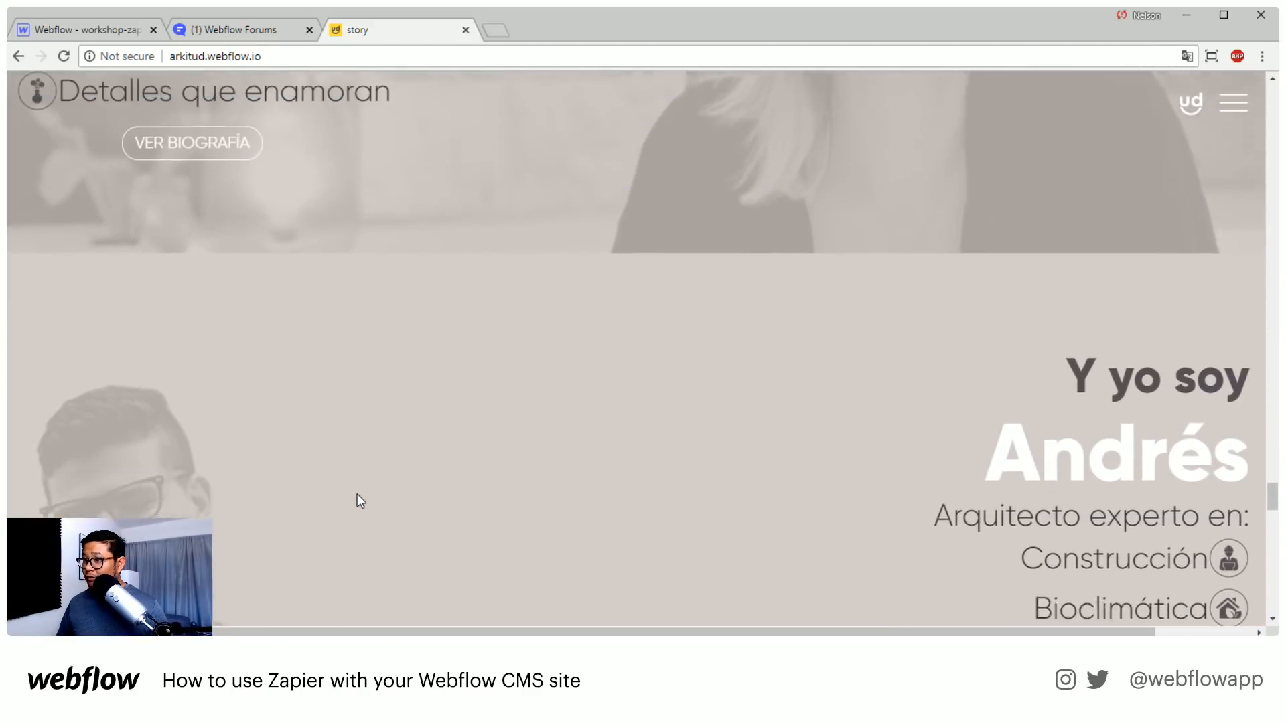
{"action": "scroll", "coordinate": [356, 496], "scroll_direction": "down", "scroll_amount": 9}
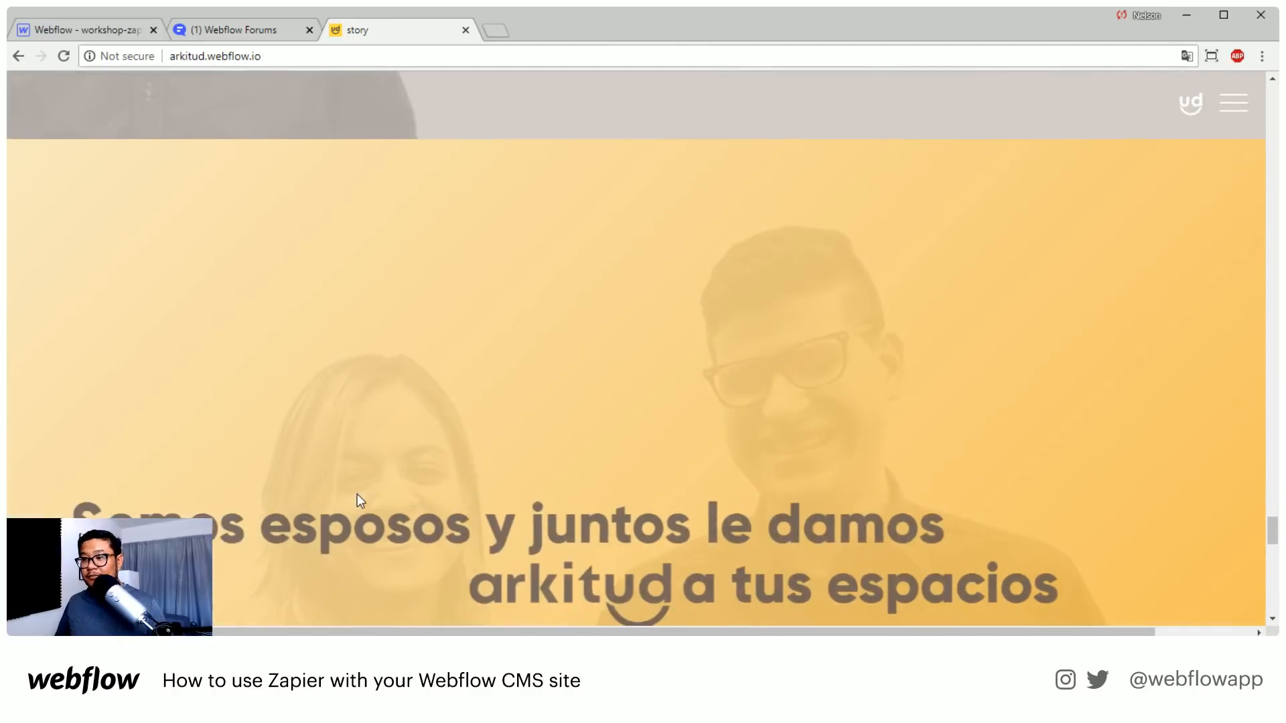
Review the "Somos esposos" slogan, the free-valuation form and the social sharing section at the end of the page
{"action": "scroll", "coordinate": [358, 495], "scroll_direction": "down", "scroll_amount": 3}
{"action": "scroll", "coordinate": [357, 494], "scroll_direction": "up", "scroll_amount": 3}
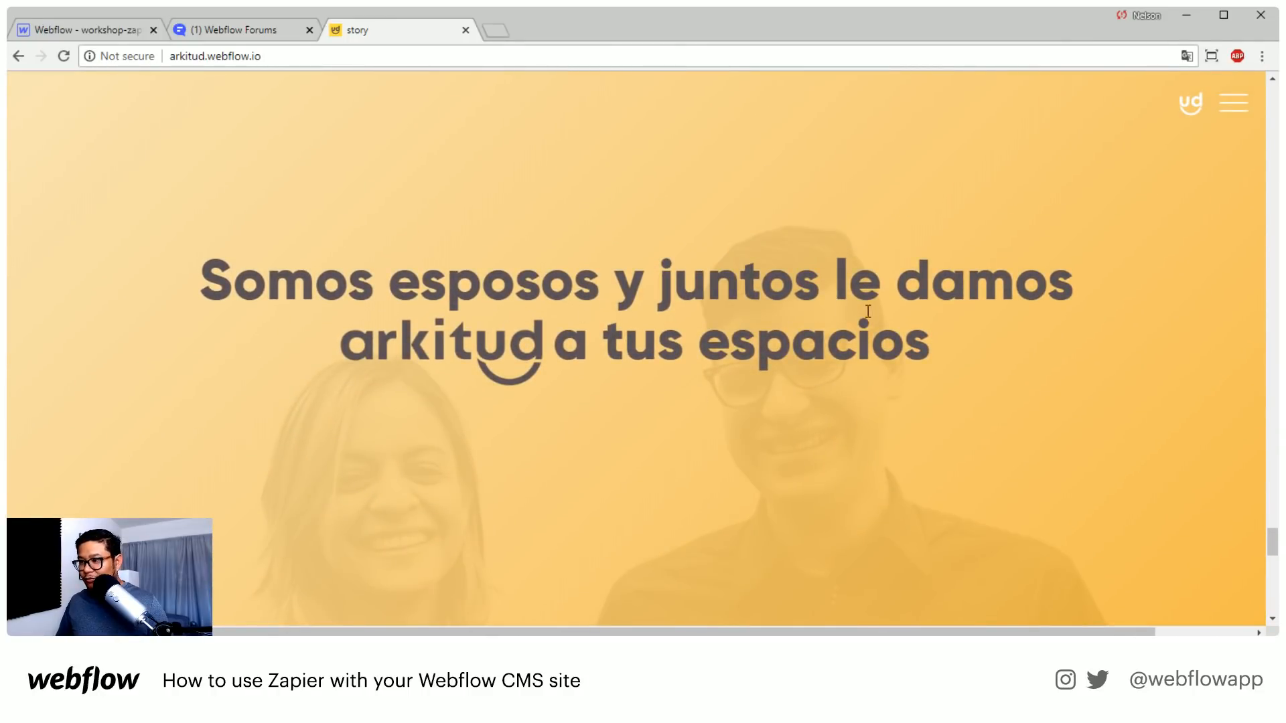
{"action": "scroll", "coordinate": [690, 429], "scroll_direction": "down", "scroll_amount": 6}
{"action": "scroll", "coordinate": [691, 430], "scroll_direction": "down", "scroll_amount": 5}
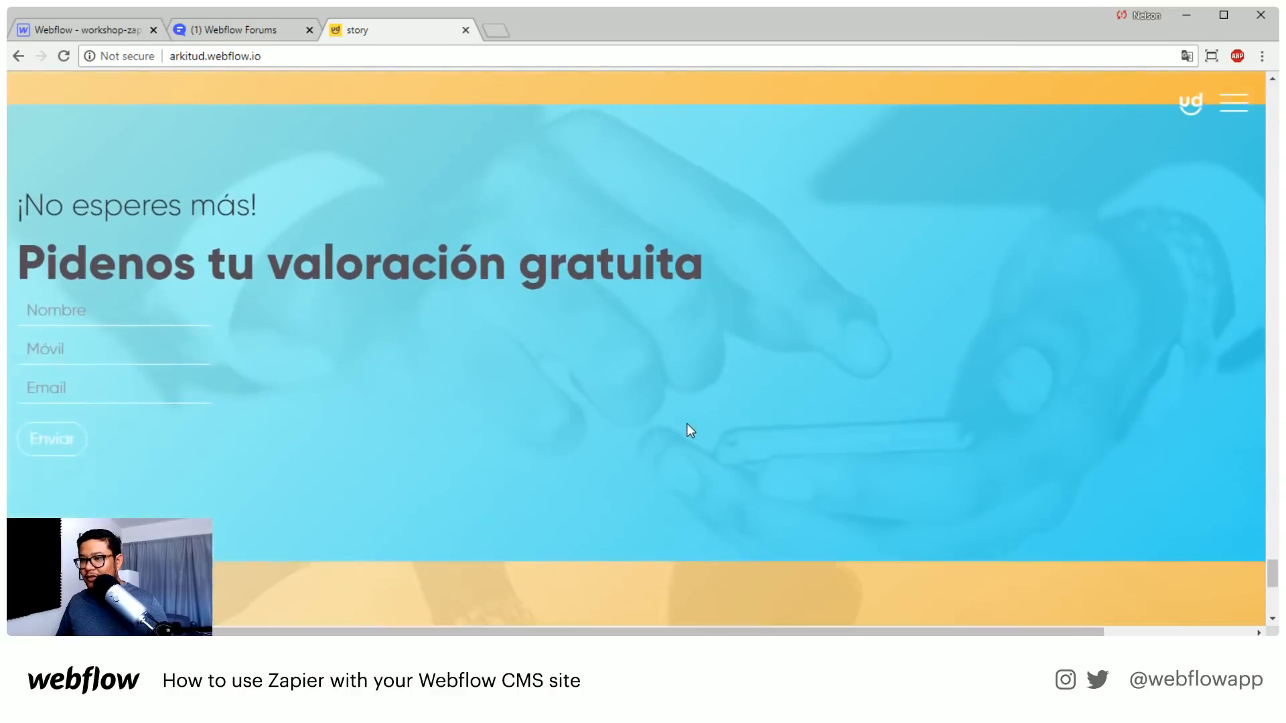
{"action": "scroll", "coordinate": [690, 431], "scroll_direction": "down", "scroll_amount": 7}
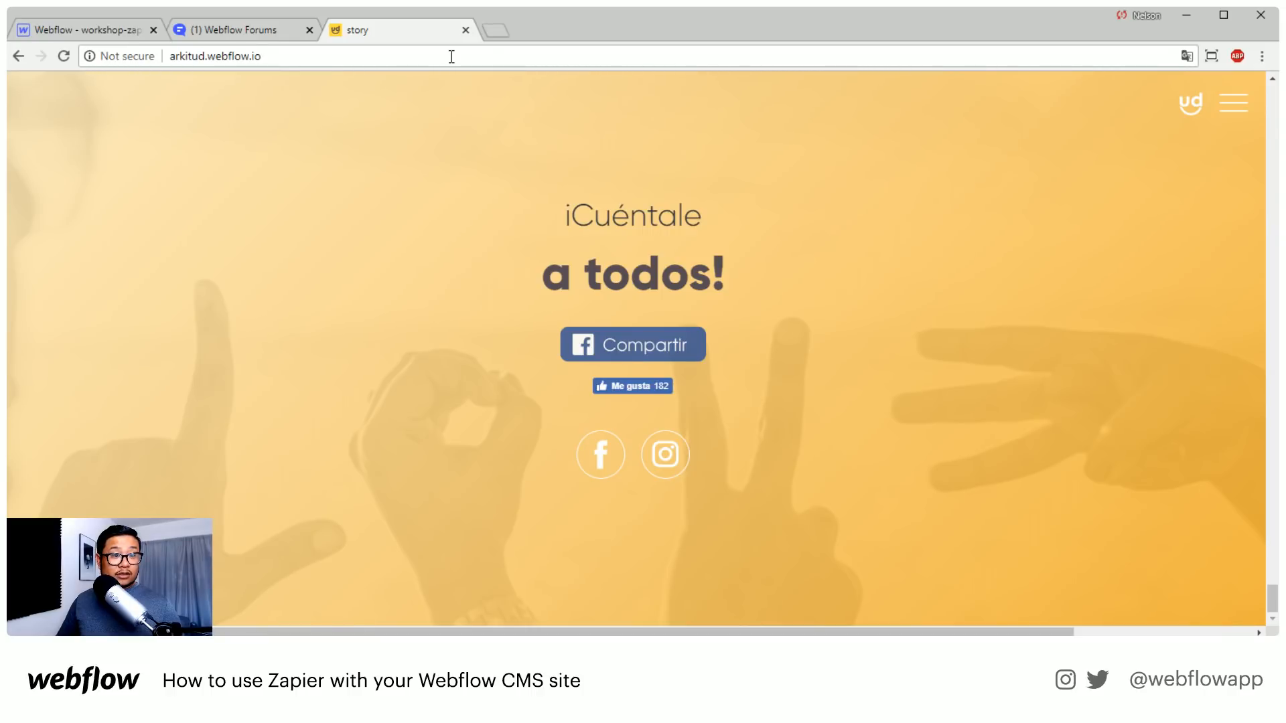
Load the site anjinhosdobrasil.webflow.io in the current tab
{"action": "left_click", "coordinate": [207, 52]}
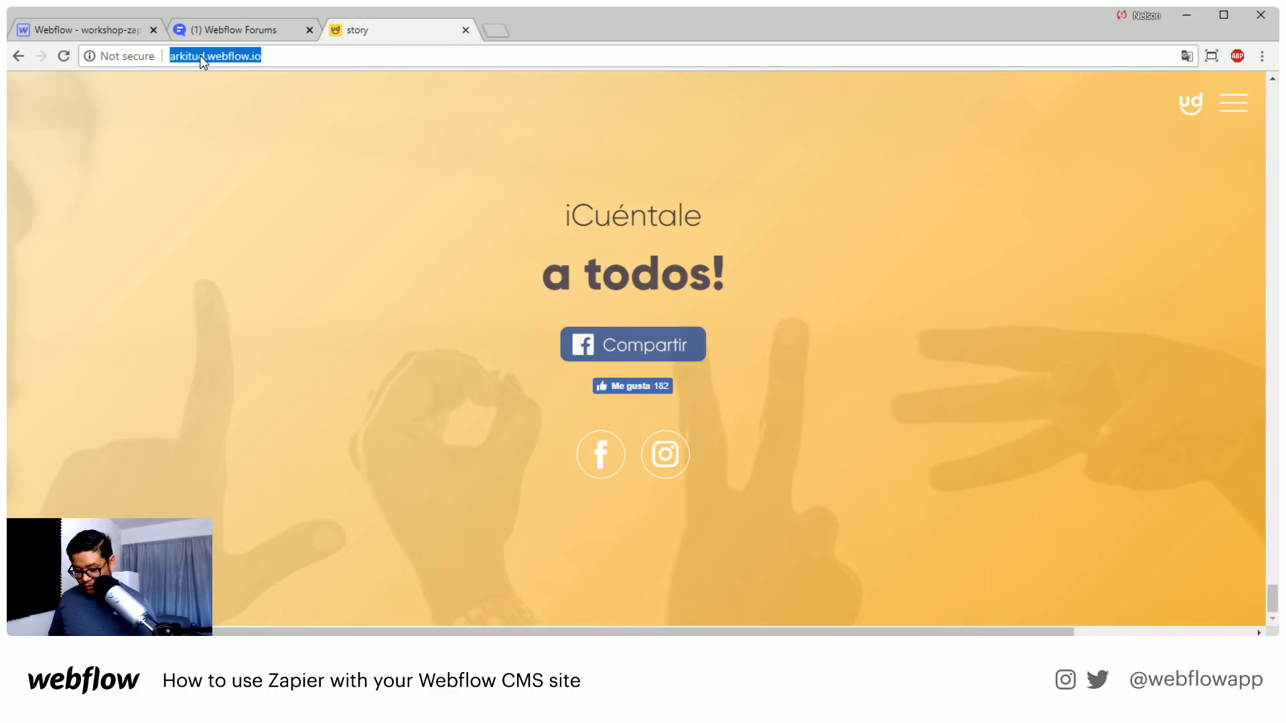
{"action": "type", "text": "anj"}
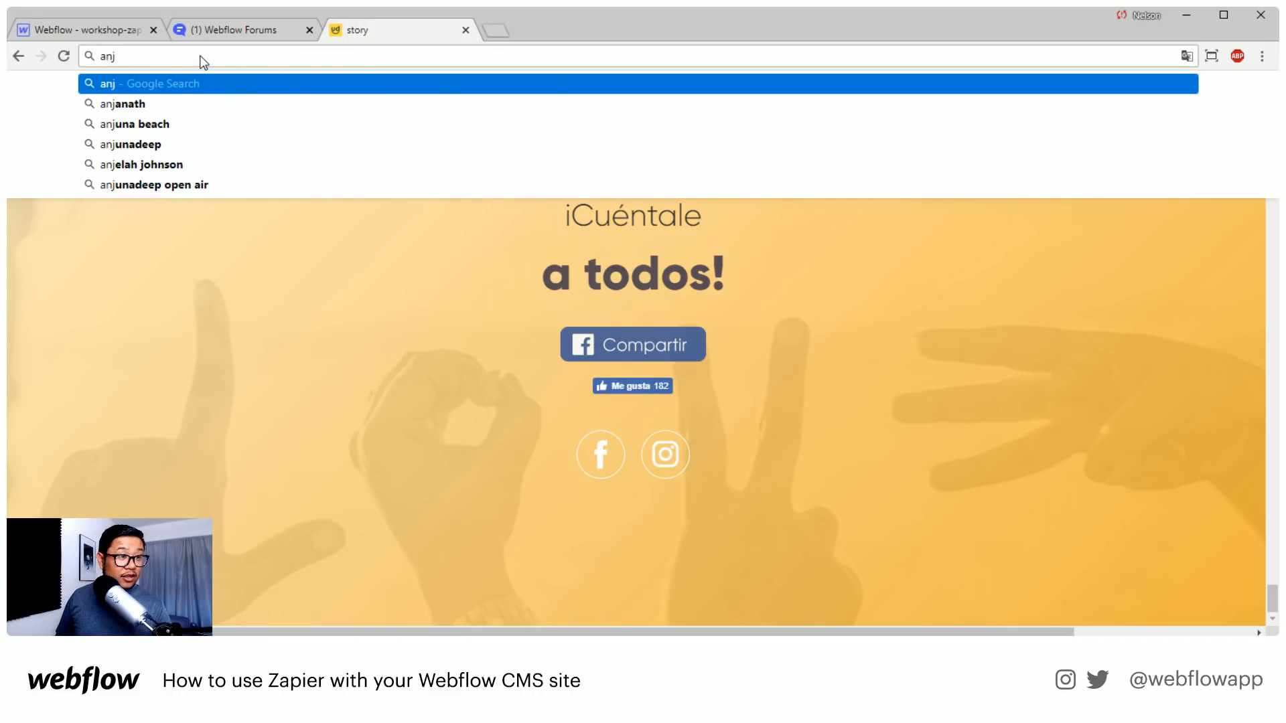
{"action": "type", "text": "inhos"}
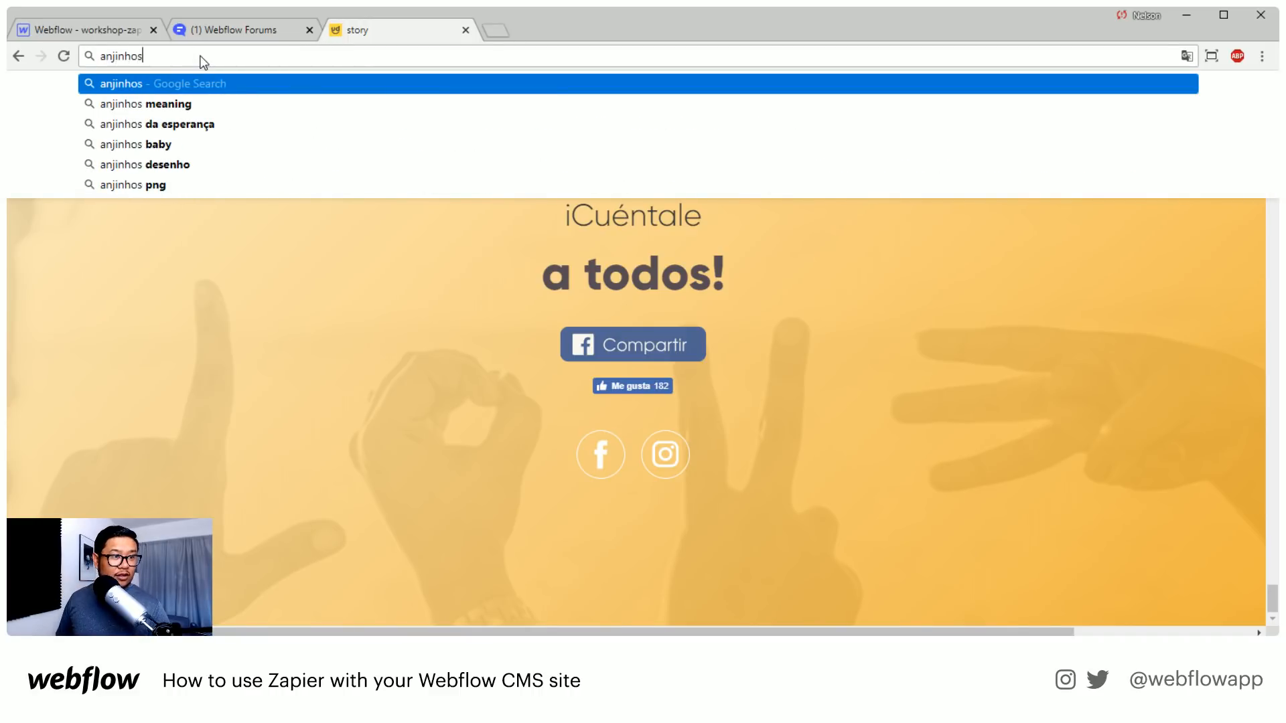
{"action": "type", "text": "do"}
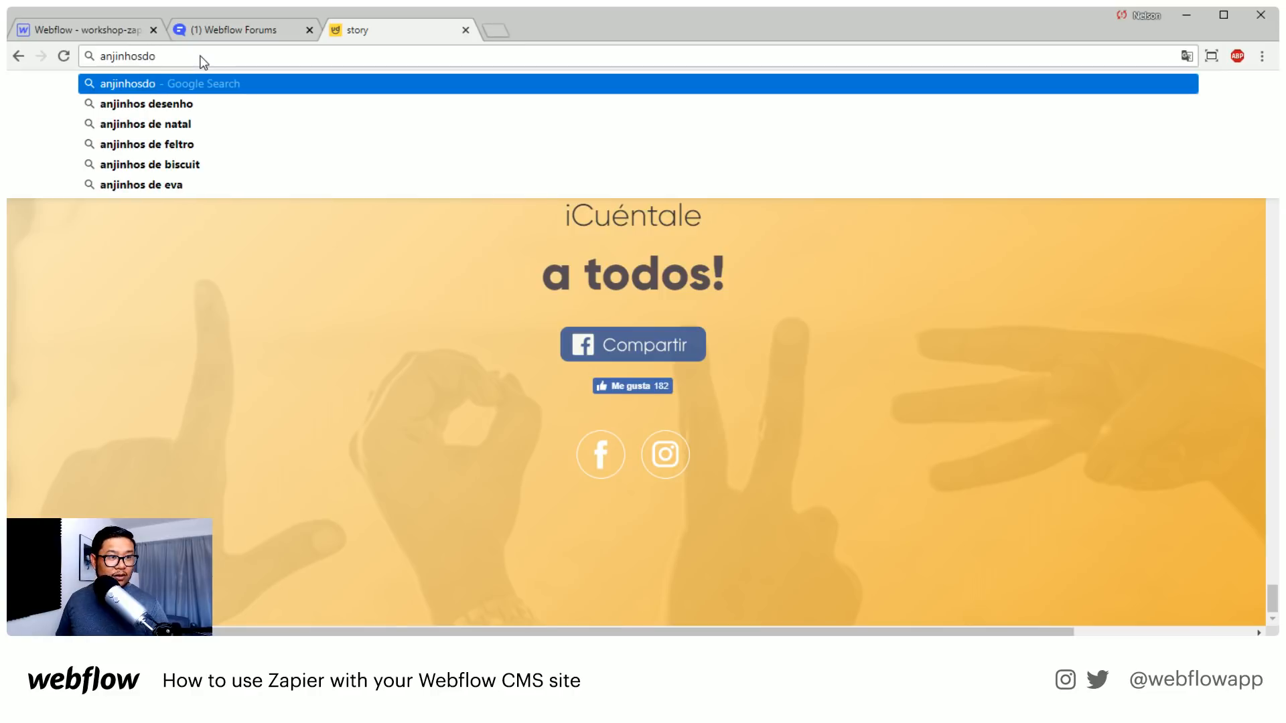
{"action": "type", "text": "brasi"}
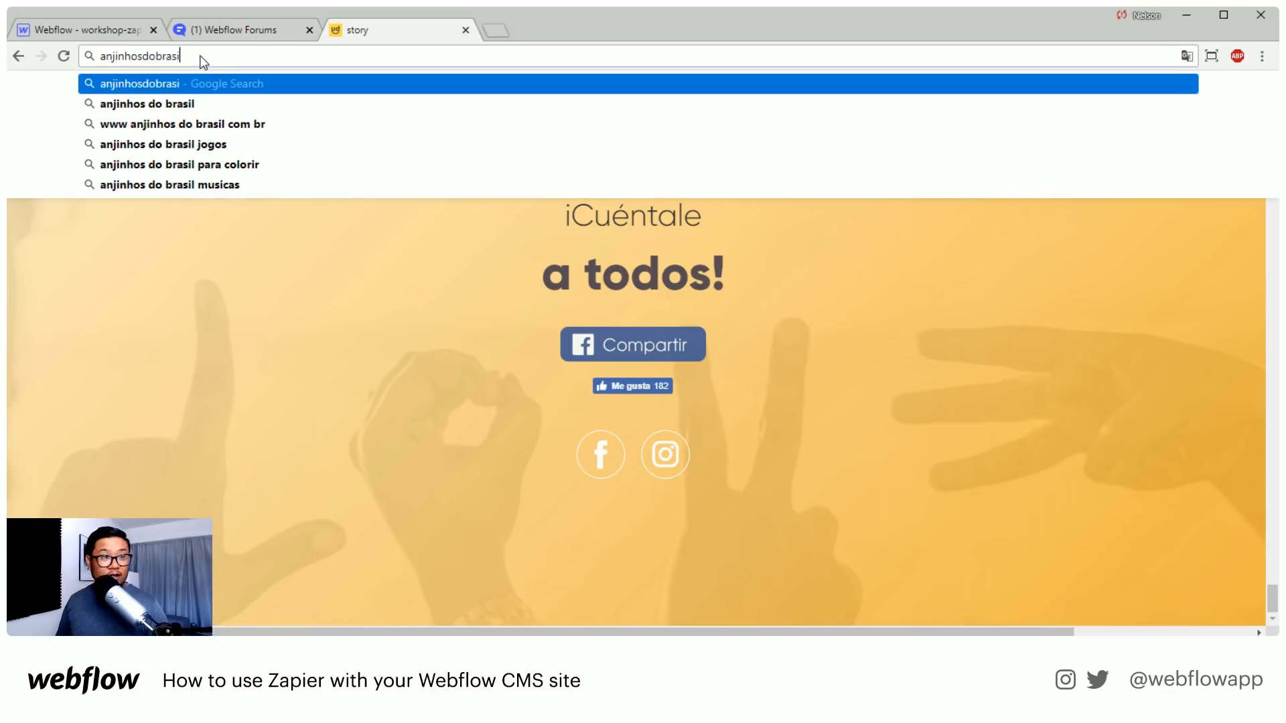
{"action": "type", "text": "l.webflow."}
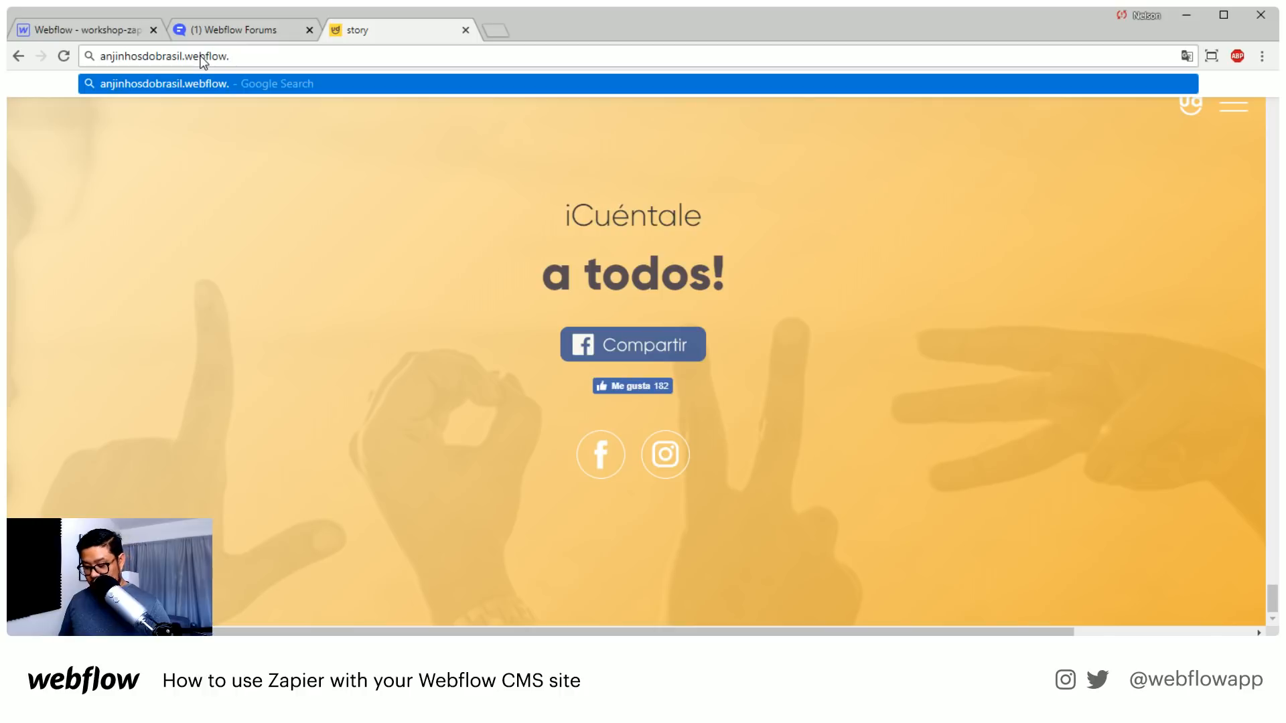
{"action": "type", "text": "io"}
{"action": "key", "text": "Return"}
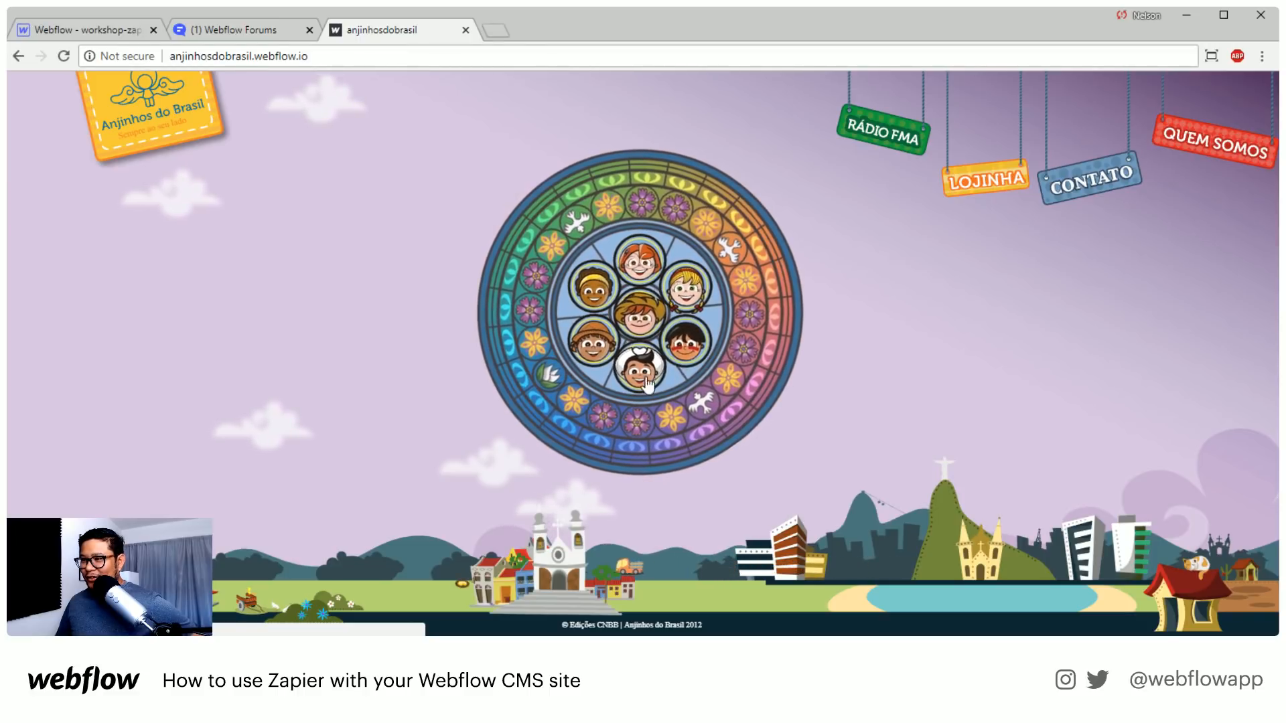
View the Anjinhos characters page from the home page's stained-glass wheel, return home, and open the characters page again
{"action": "left_click", "coordinate": [690, 346]}
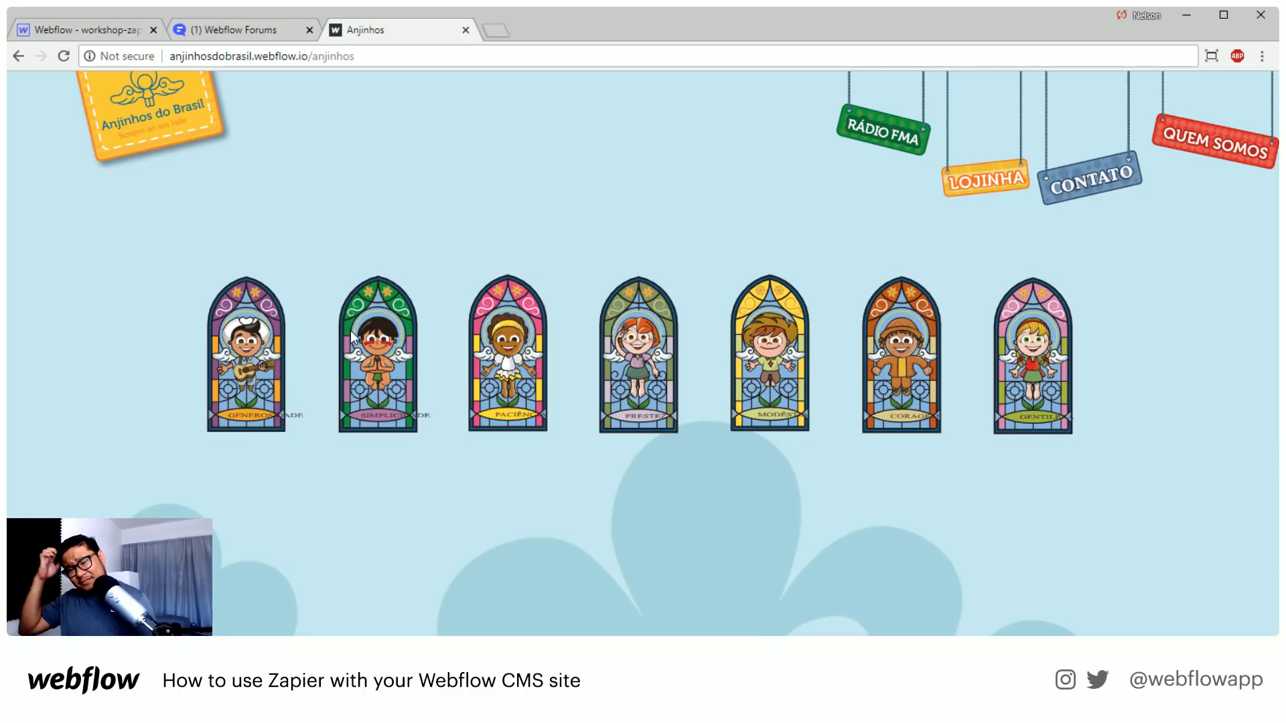
{"action": "left_click", "coordinate": [193, 118]}
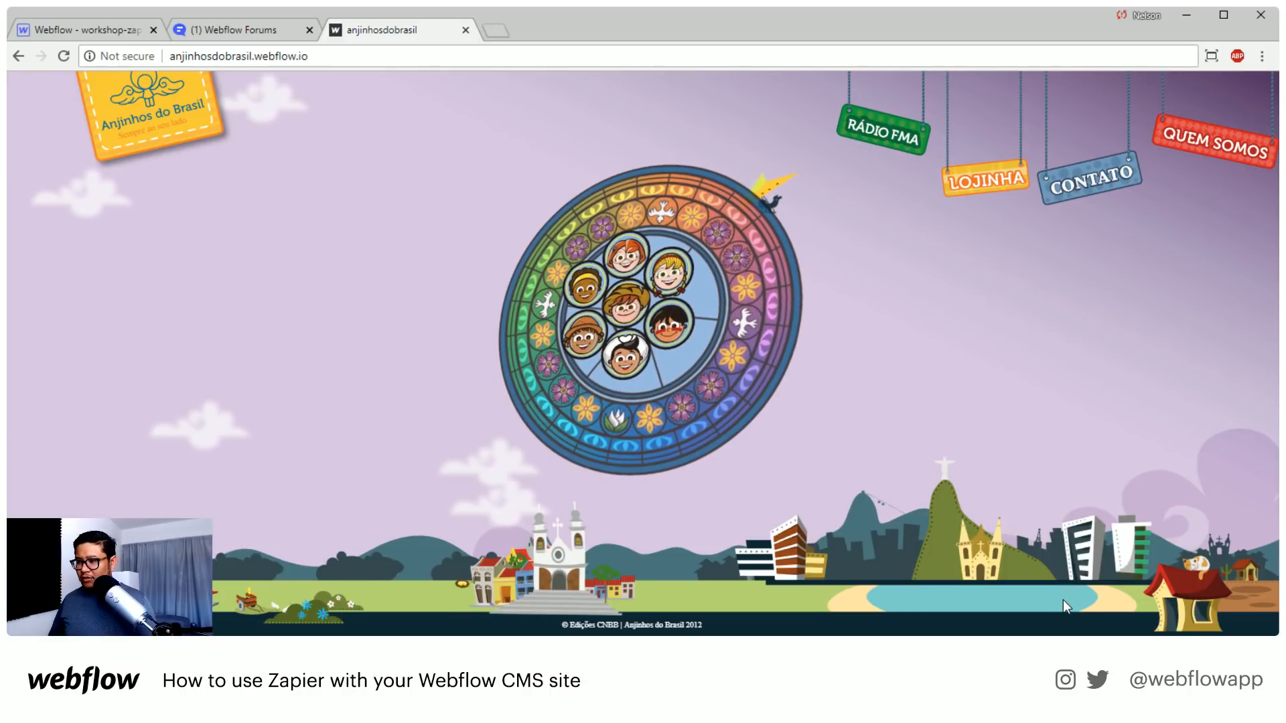
{"action": "left_click", "coordinate": [603, 303]}
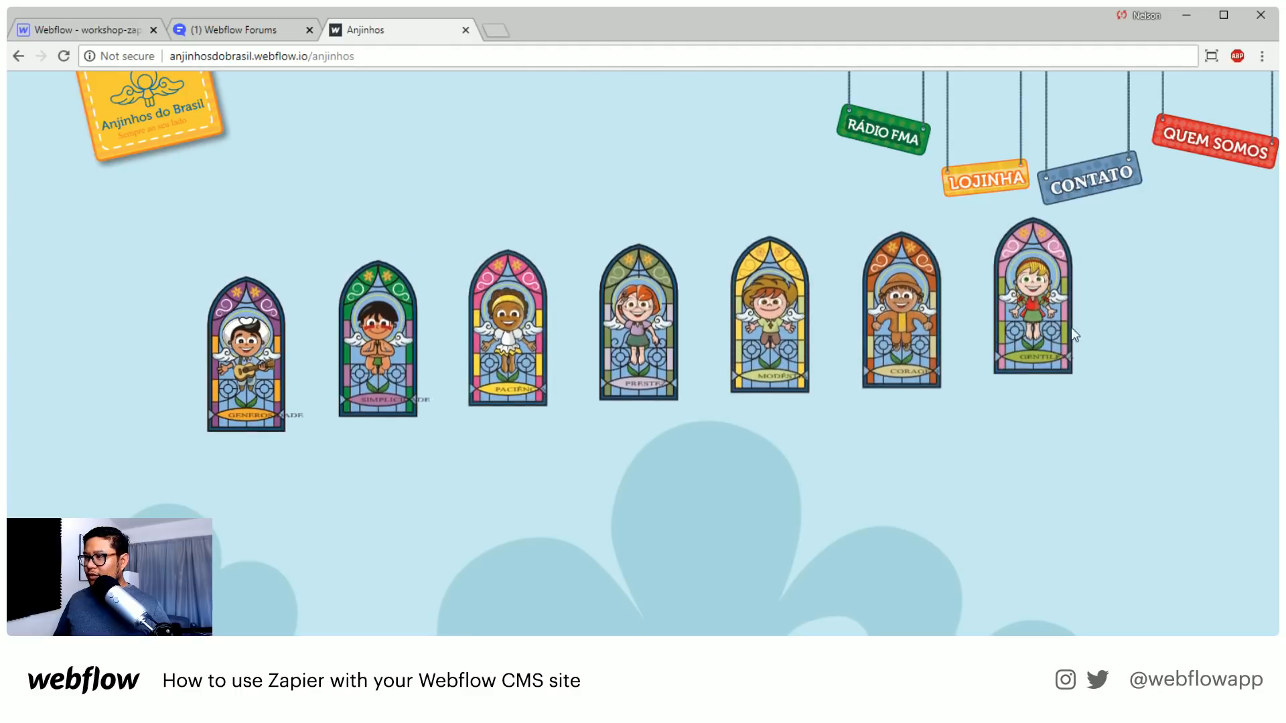
Check where the Lojinha sign leads, close the shop tab it opens, and view the Contato page
{"action": "left_click", "coordinate": [965, 194]}
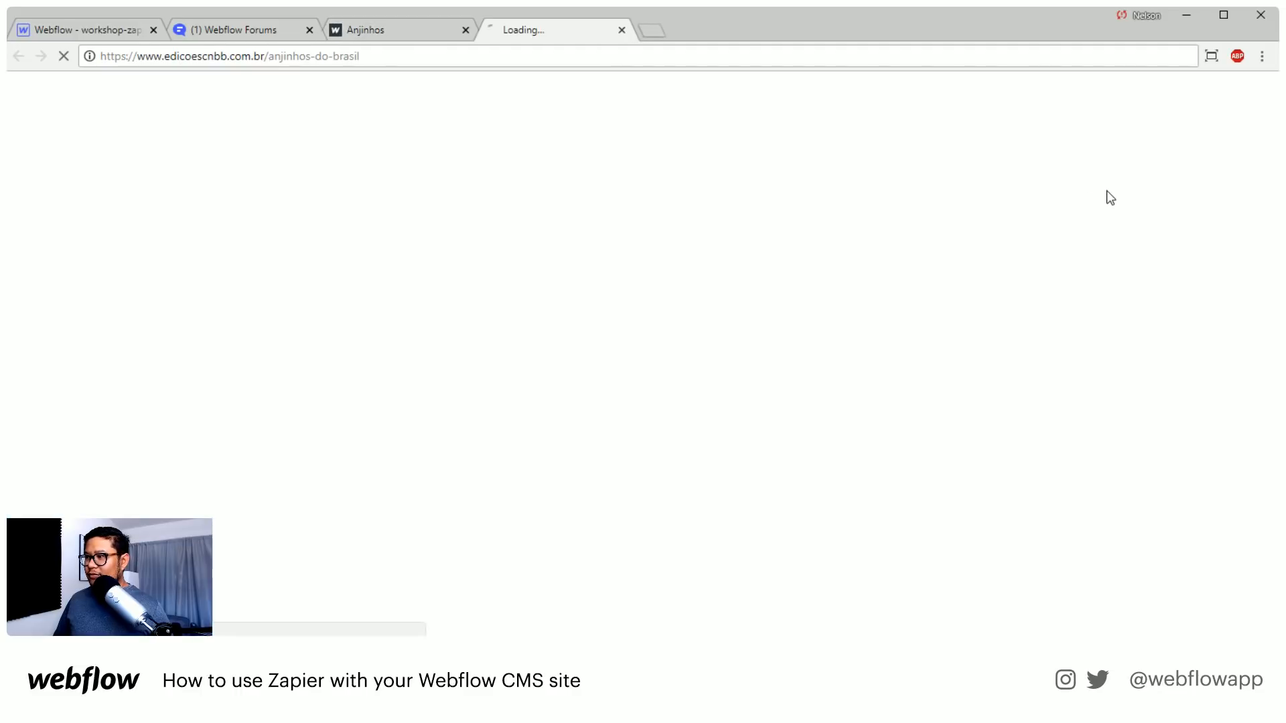
{"action": "left_click", "coordinate": [622, 30]}
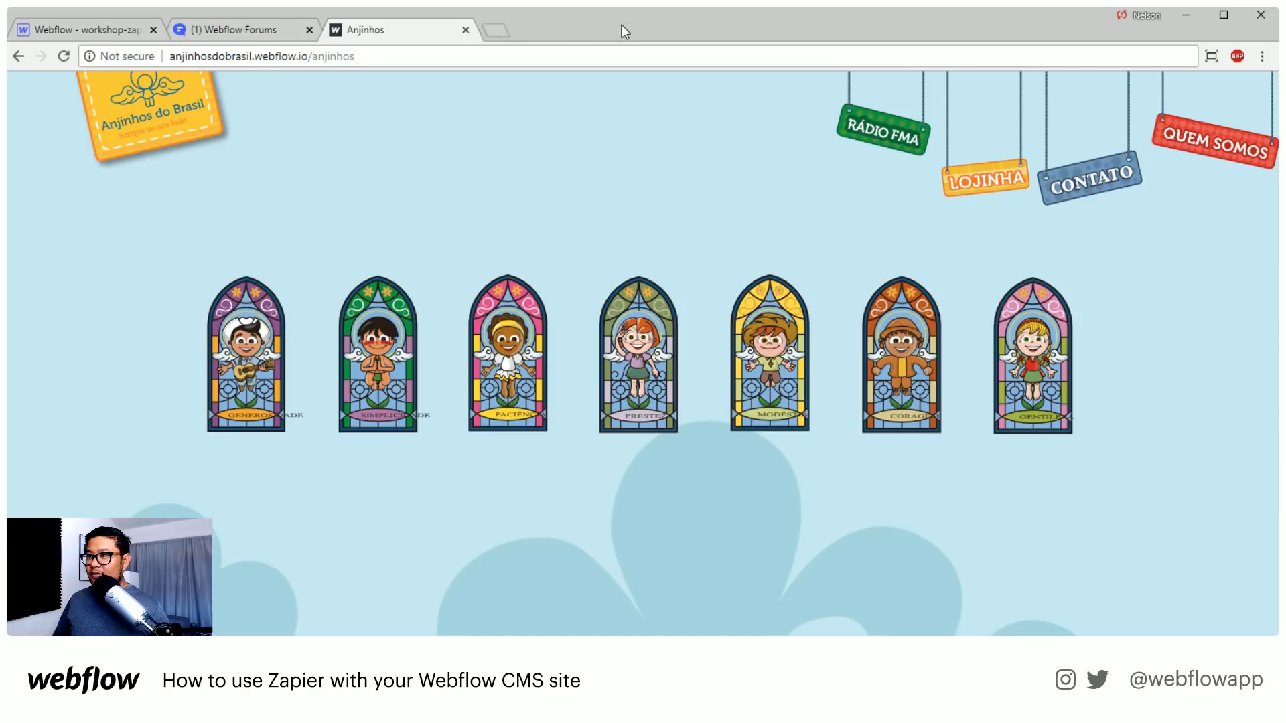
{"action": "left_click", "coordinate": [1132, 173]}
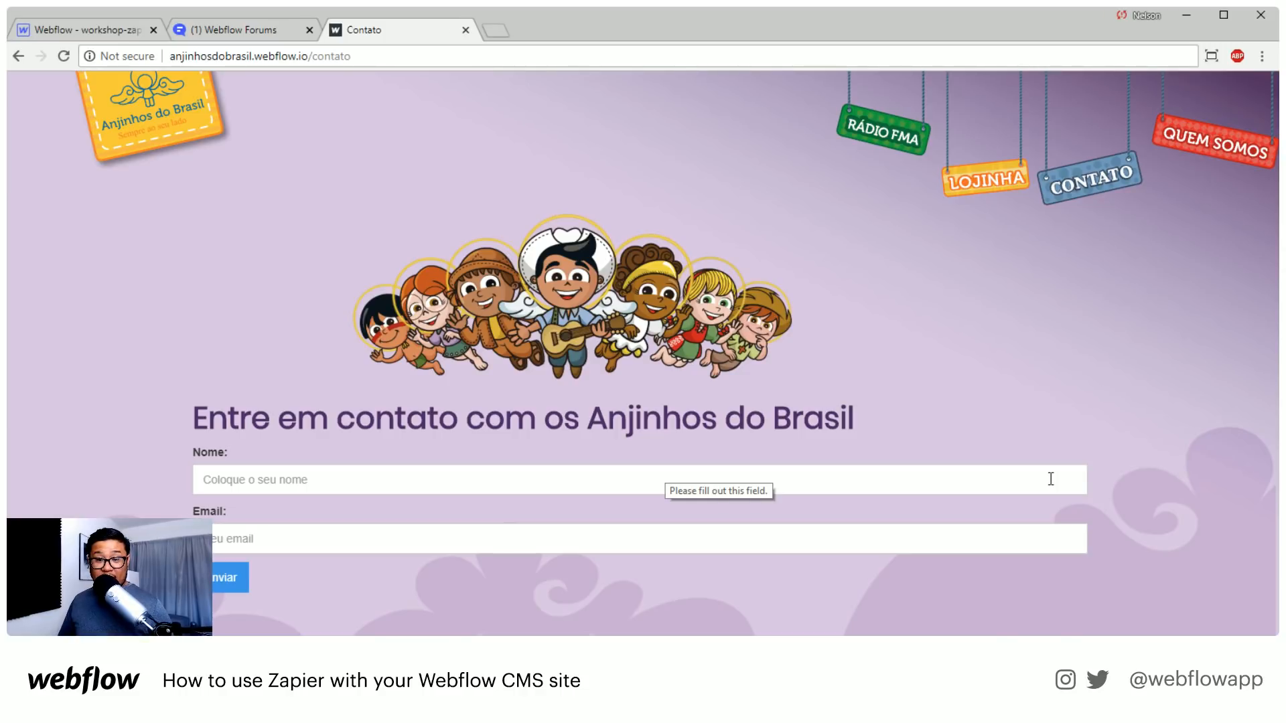
Look over the full Quem somos page and return to the Anjinhos do Brasil home page
{"action": "left_click", "coordinate": [1237, 154]}
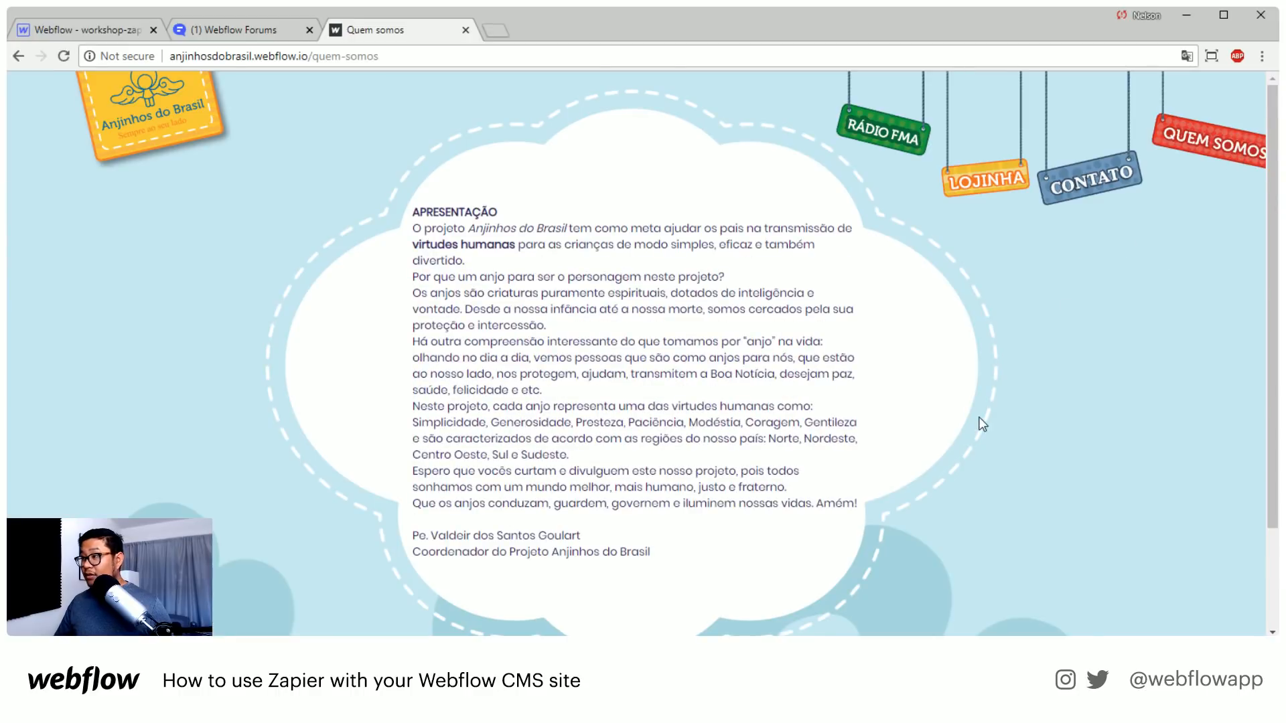
{"action": "scroll", "coordinate": [974, 418], "scroll_direction": "down", "scroll_amount": 2}
{"action": "scroll", "coordinate": [972, 425], "scroll_direction": "up", "scroll_amount": 2}
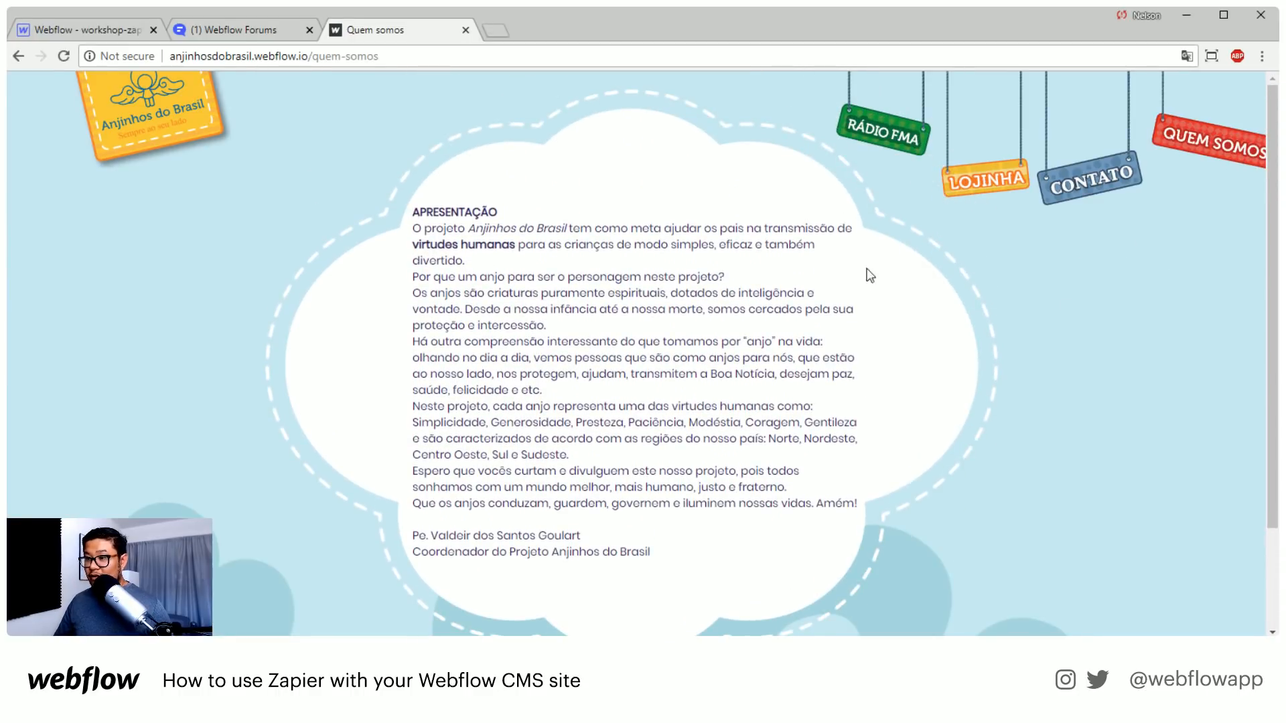
{"action": "left_click", "coordinate": [182, 123]}
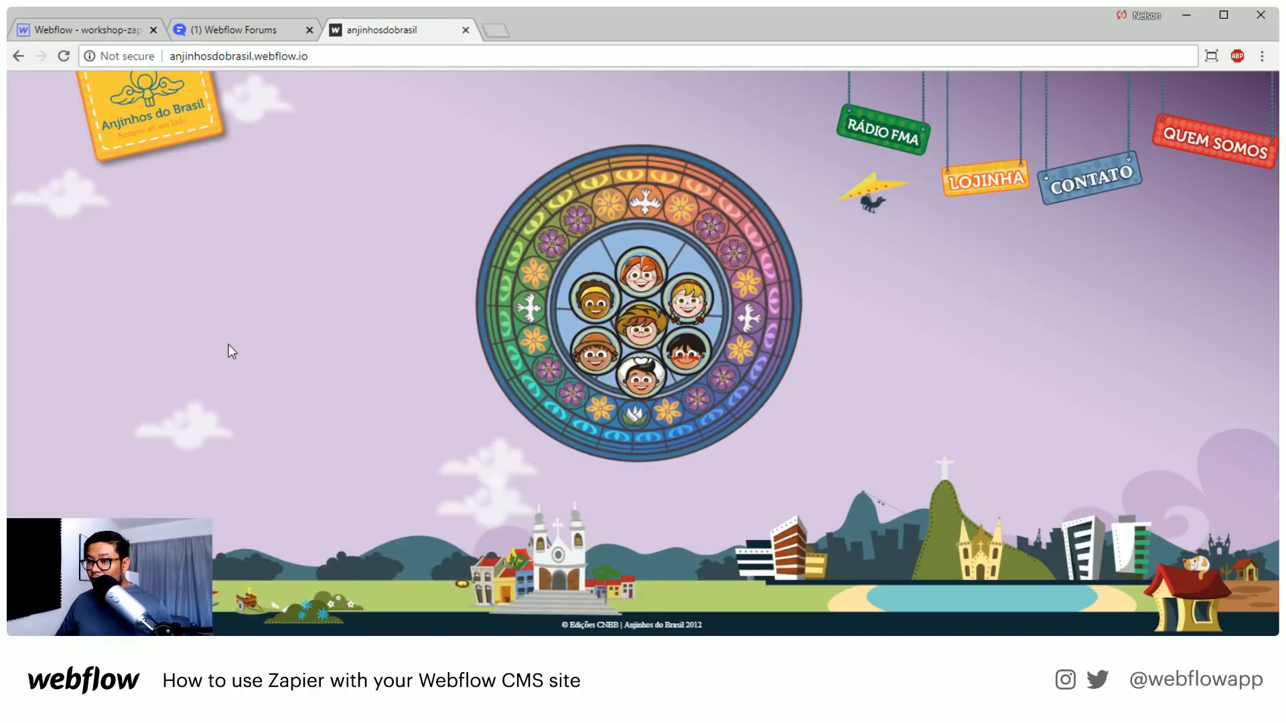